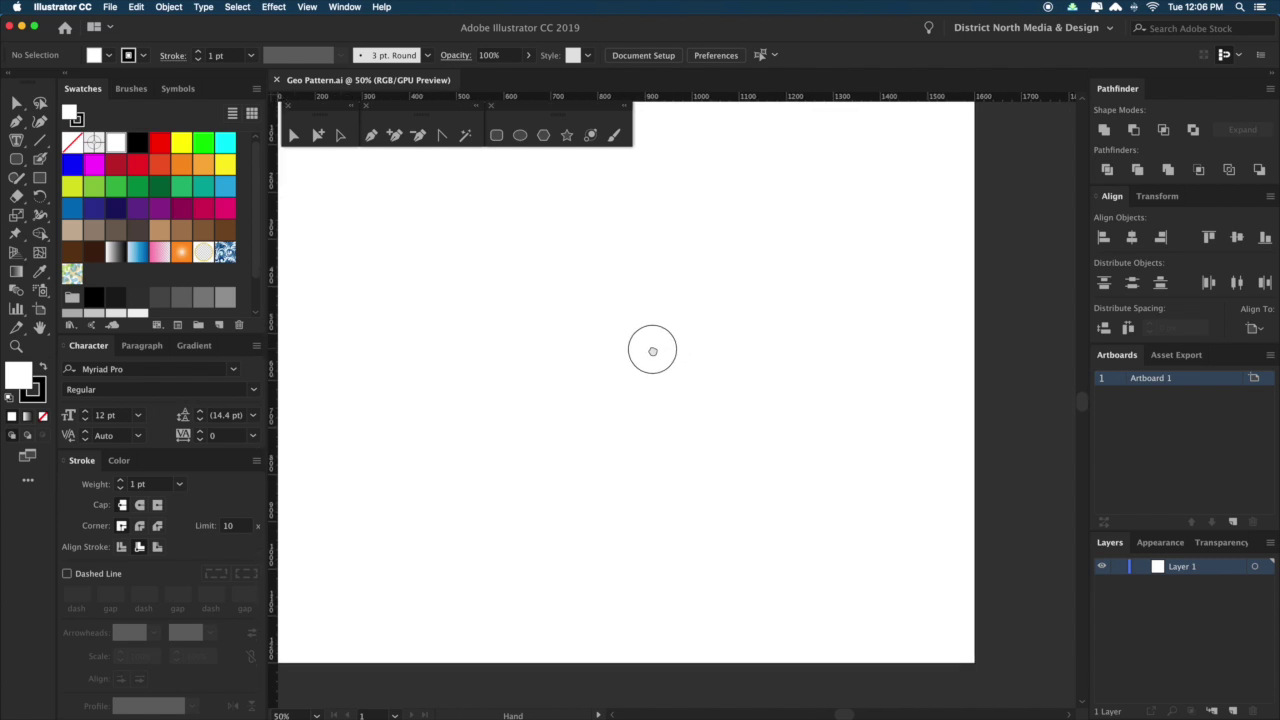
key("v")
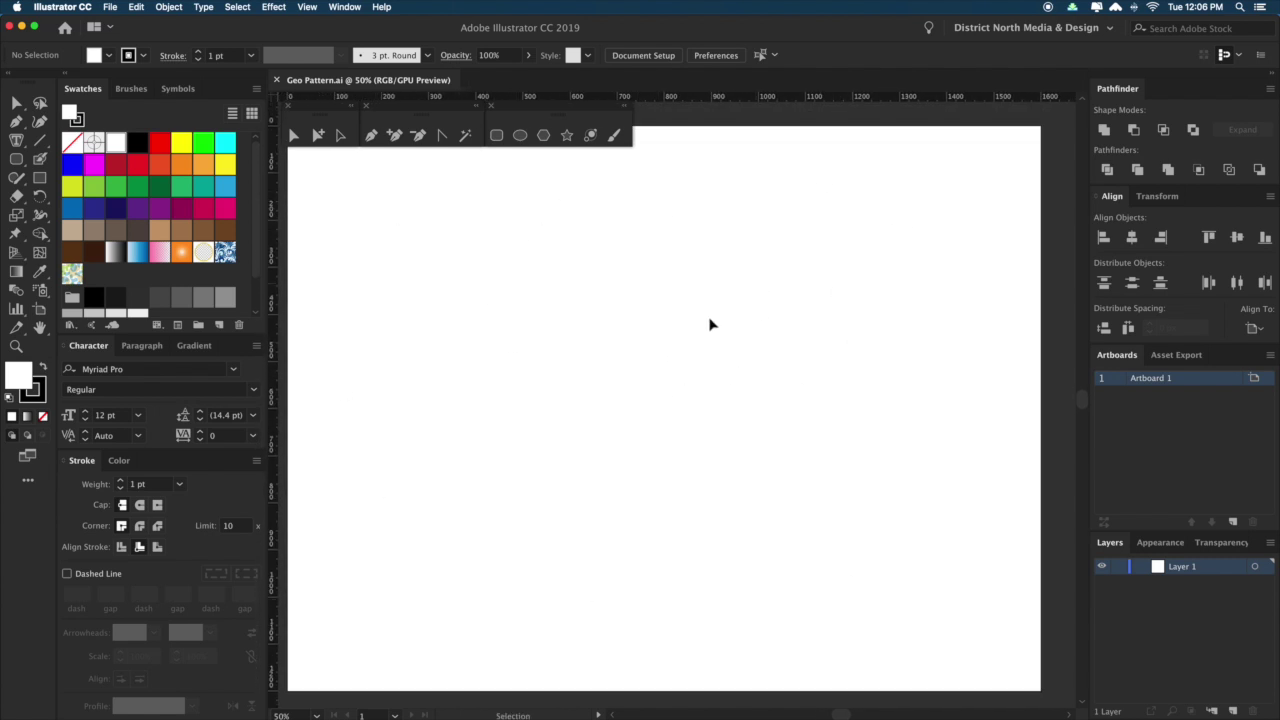
mouse_move(717, 340)
left_mouse_down()
mouse_move(742, 330)
mouse_move(757, 346)
mouse_move(671, 262)
left_mouse_up()
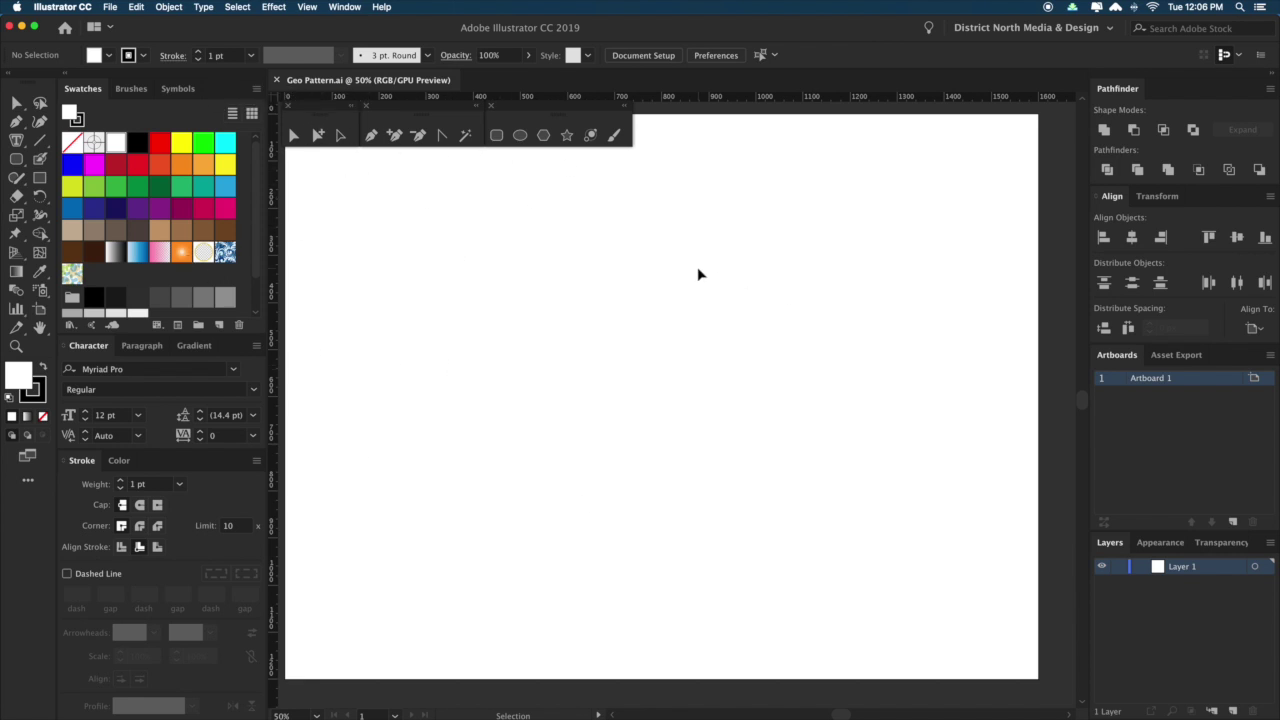
left_click_drag(674, 323, 669, 341)
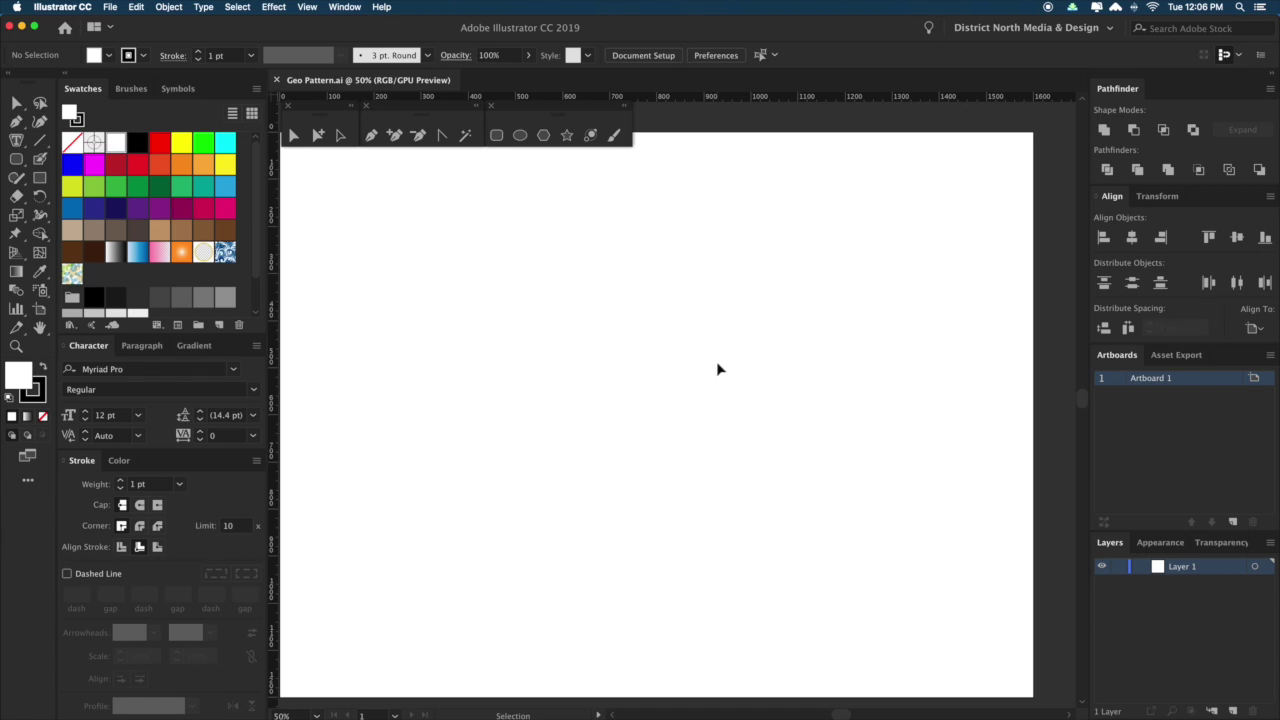
Draw a large white-filled circle about 820 px across near the middle of the artboard with the Ellipse tool.
left_click(520, 135)
mouse_move(463, 212)
left_mouse_down()
mouse_move(626, 380)
mouse_move(852, 570)
left_mouse_up()
key("a")
left_click_drag(811, 290, 795, 283)
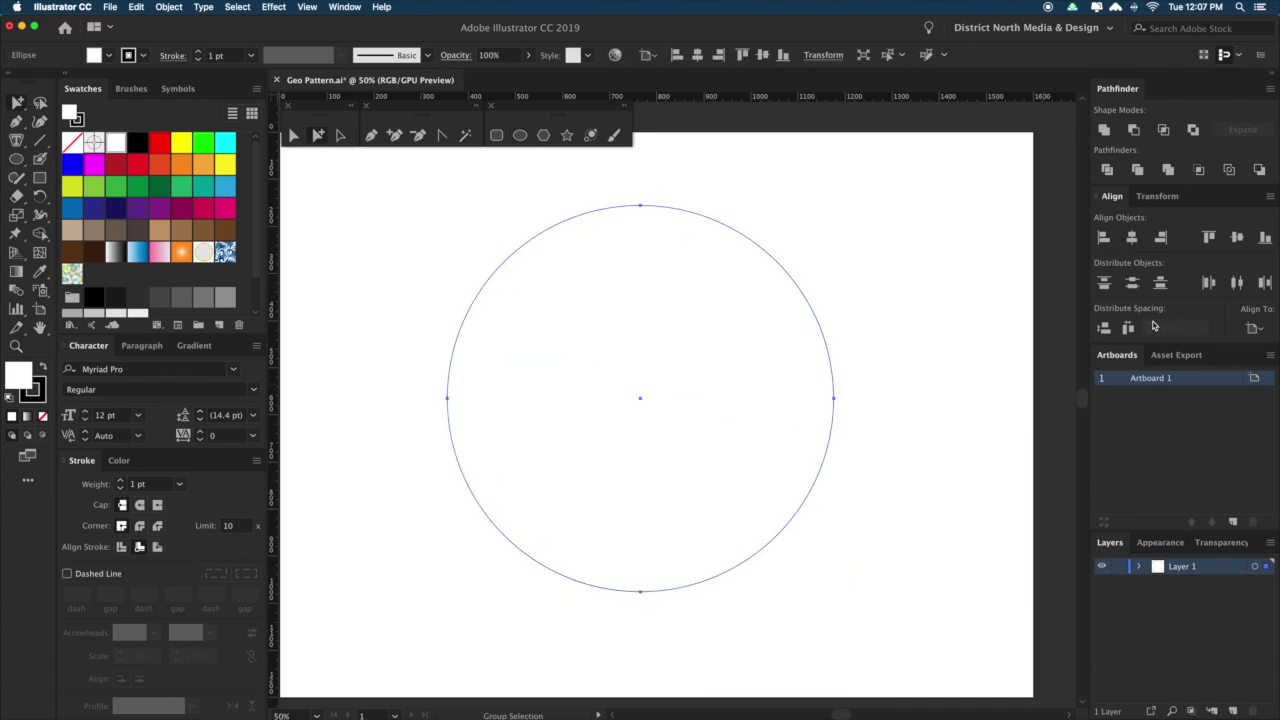
Center the large circle horizontally and vertically on the artboard, using Align to Artboard.
left_click(1252, 329)
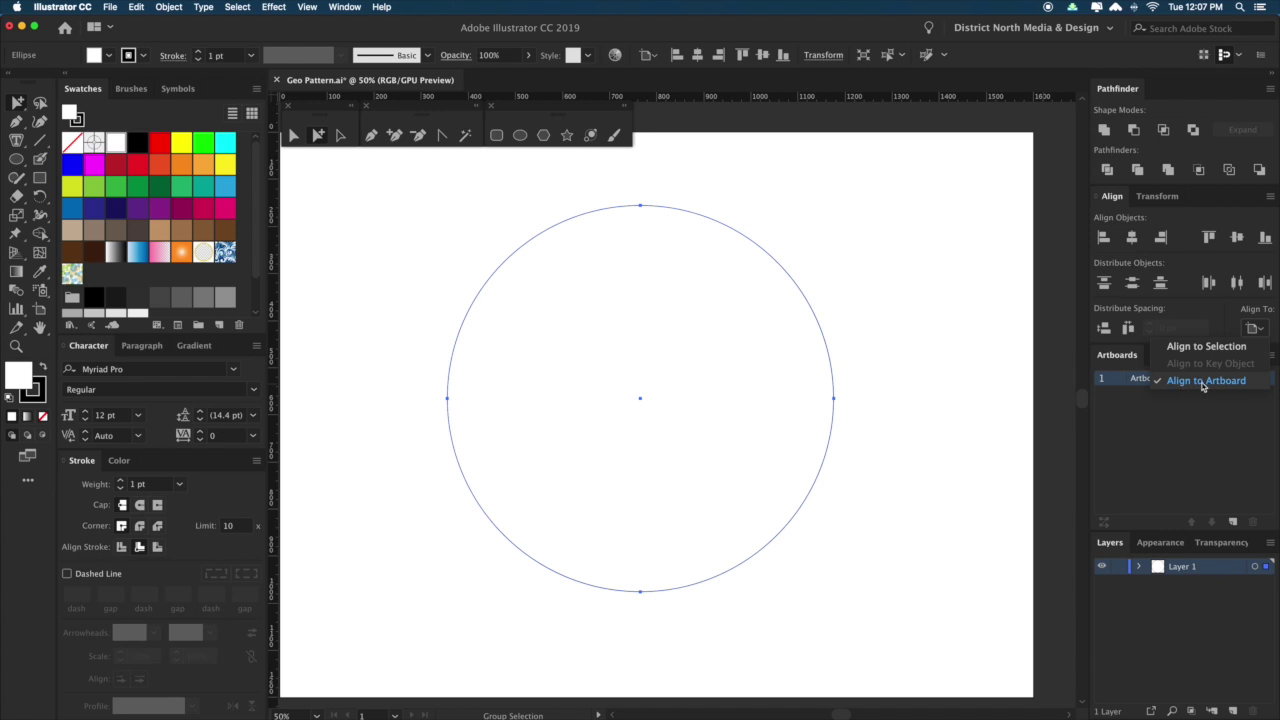
left_click(1240, 382)
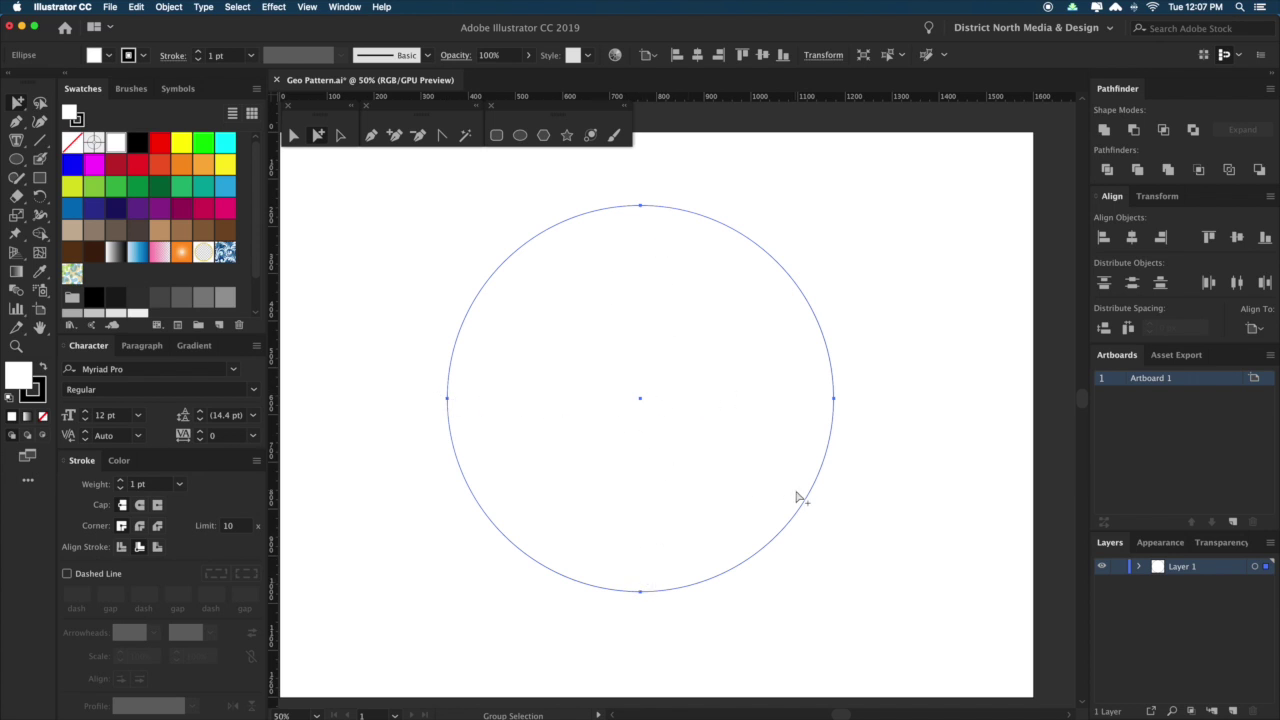
left_click(896, 461)
left_click(783, 423)
left_click(1131, 237)
left_click(1237, 237)
key("v")
left_click(962, 379)
Draw a small circle over the topmost point of the large circle's outline.
left_click_drag(965, 436, 908, 420)
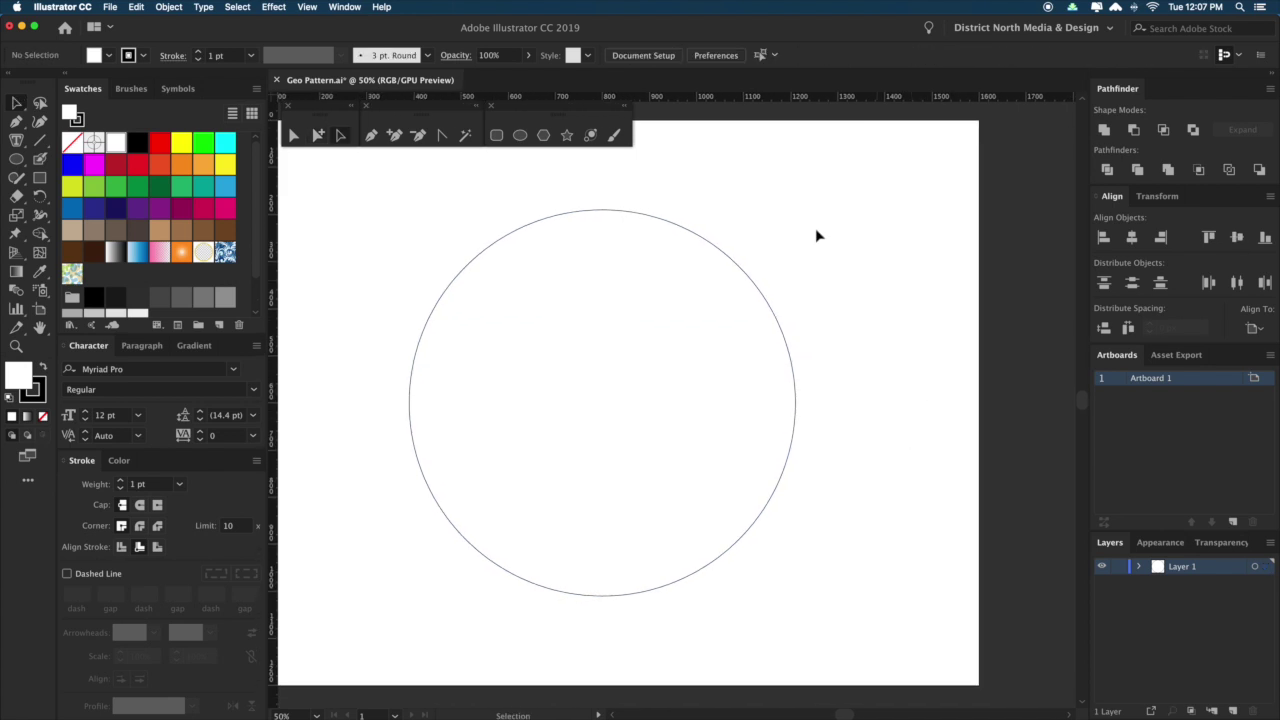
scroll(654, 213, "down", 1)
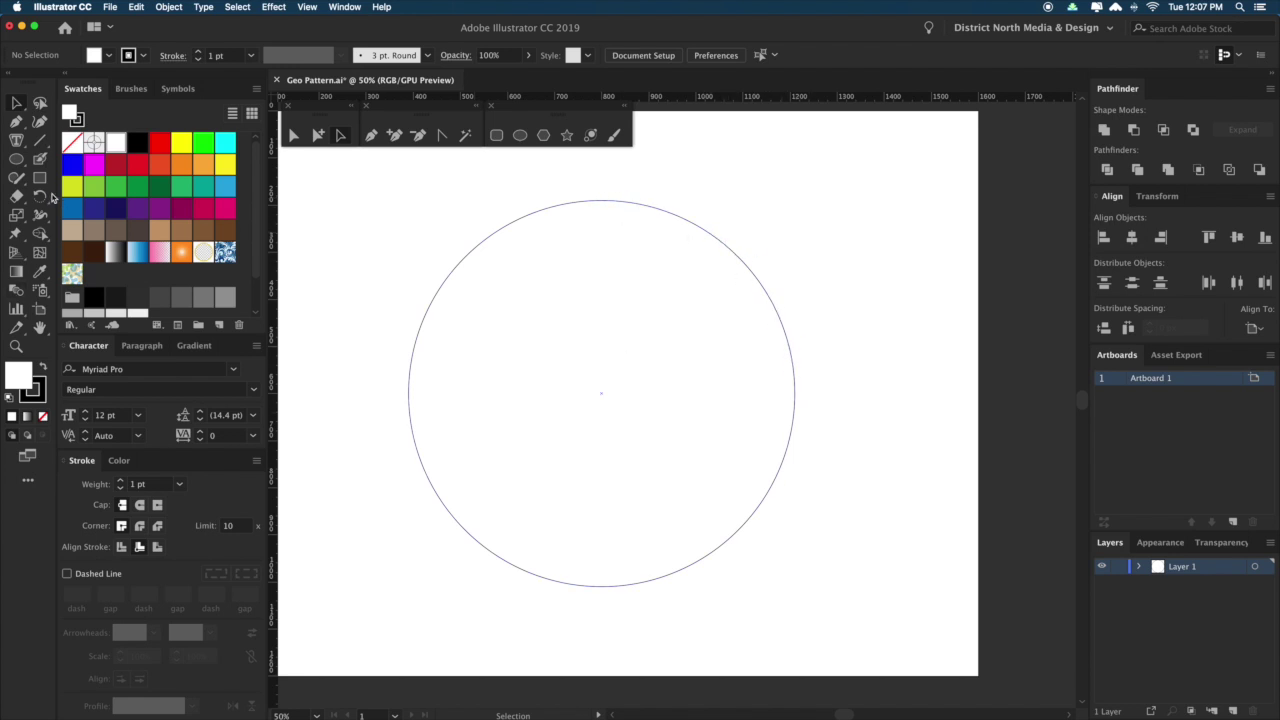
left_click(17, 161)
left_click_drag(595, 197, 617, 218)
key("super+shift+a")
Move the small circle so that its center sits on the large circle's outline.
key("z")
left_click_drag(634, 227, 743, 326)
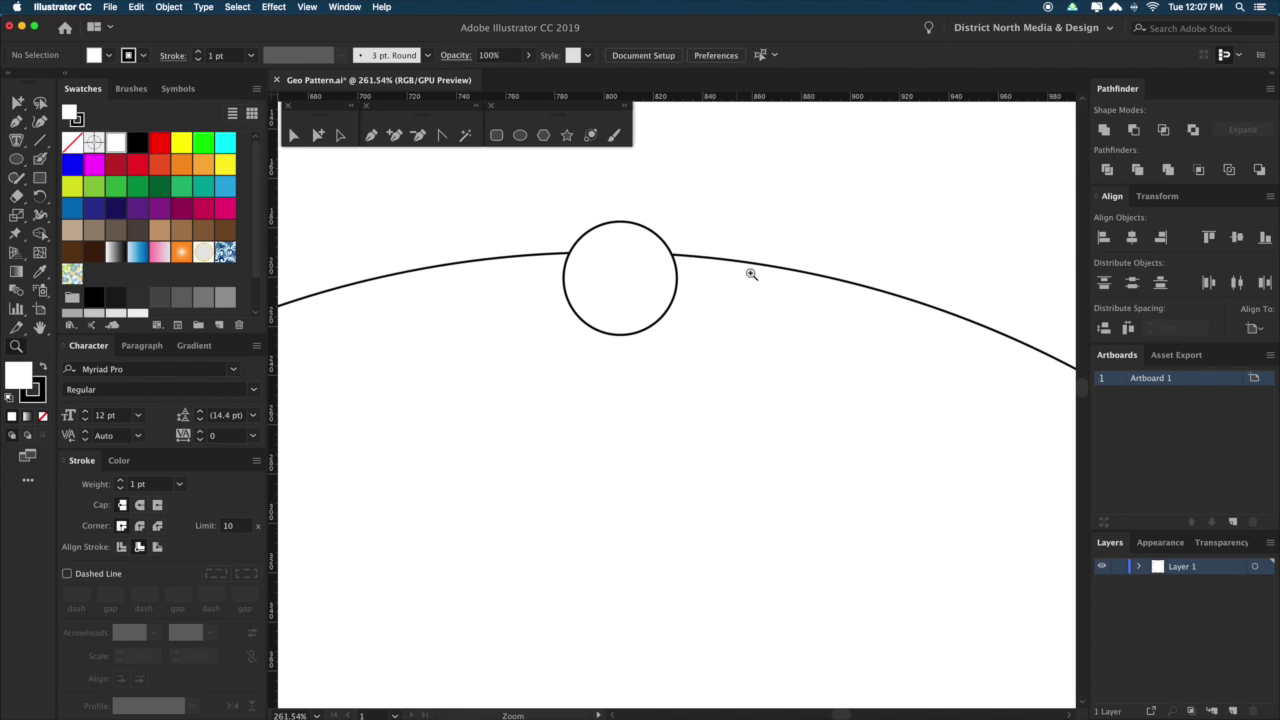
key("v")
left_click_drag(631, 317, 654, 284)
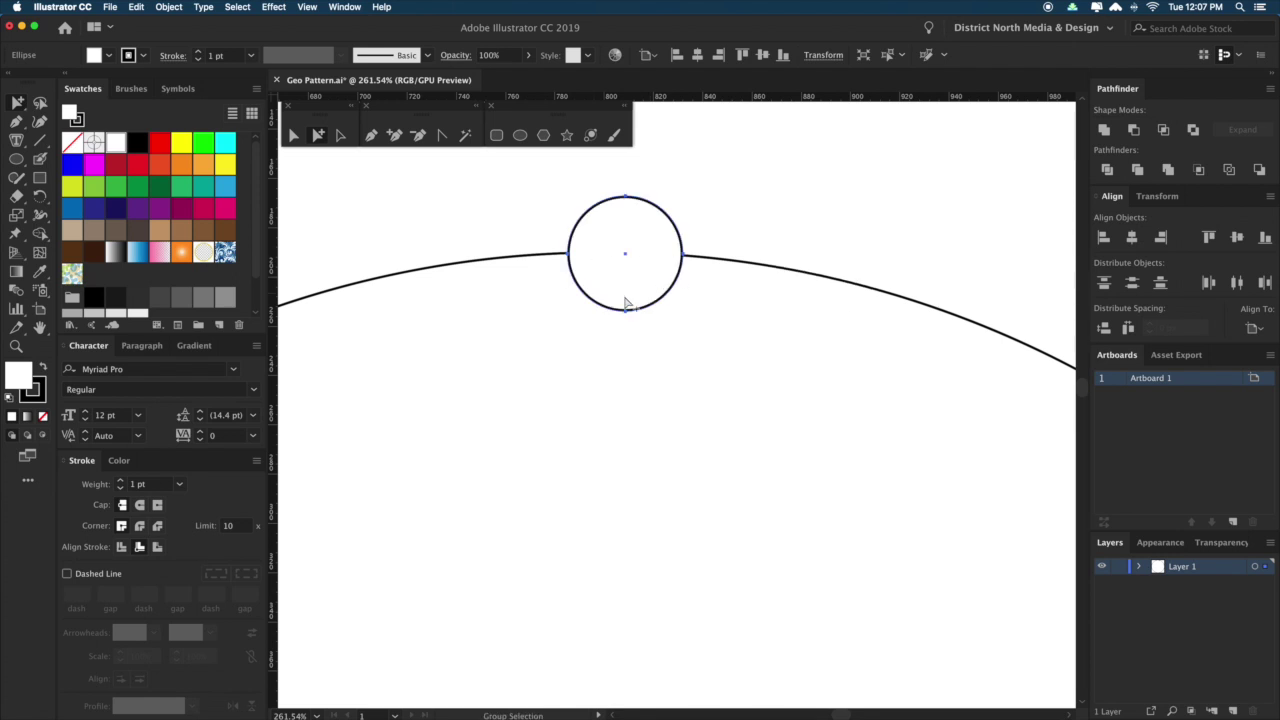
Duplicate the small circle further along the large circle's outline and set the copy's fill to None.
left_click(43, 396)
left_click_drag(649, 296, 810, 313)
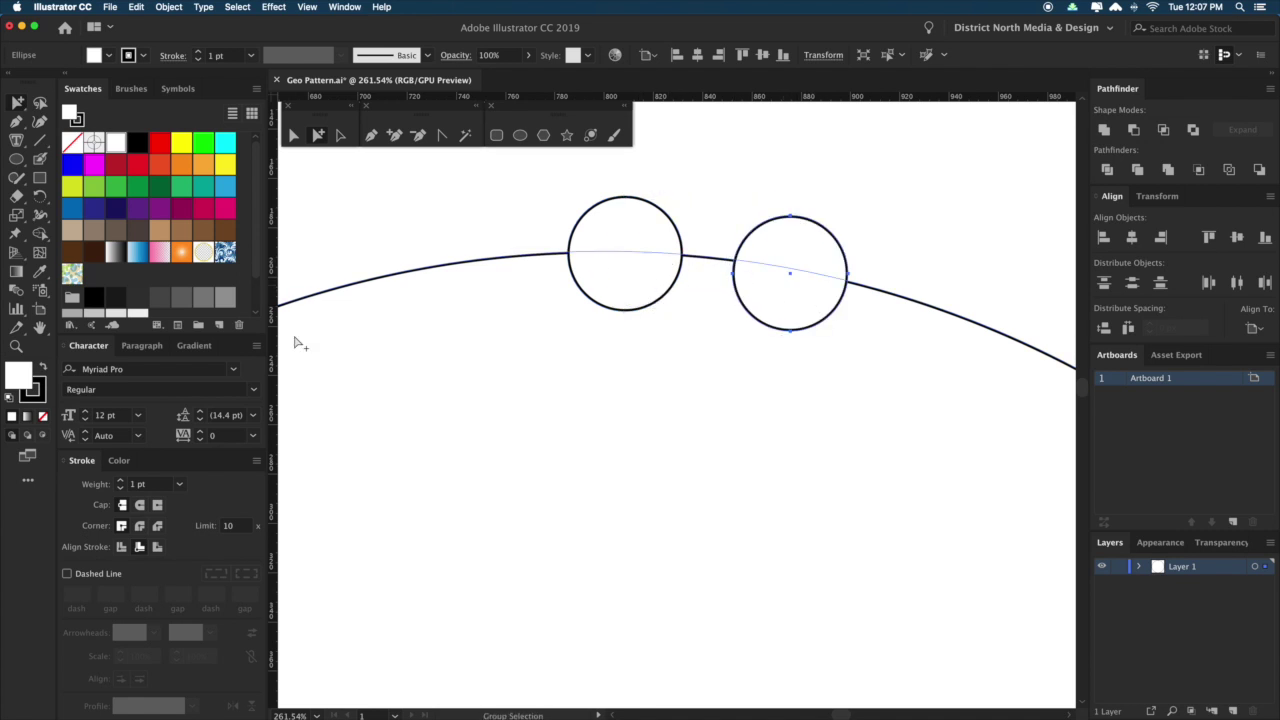
left_click(43, 418)
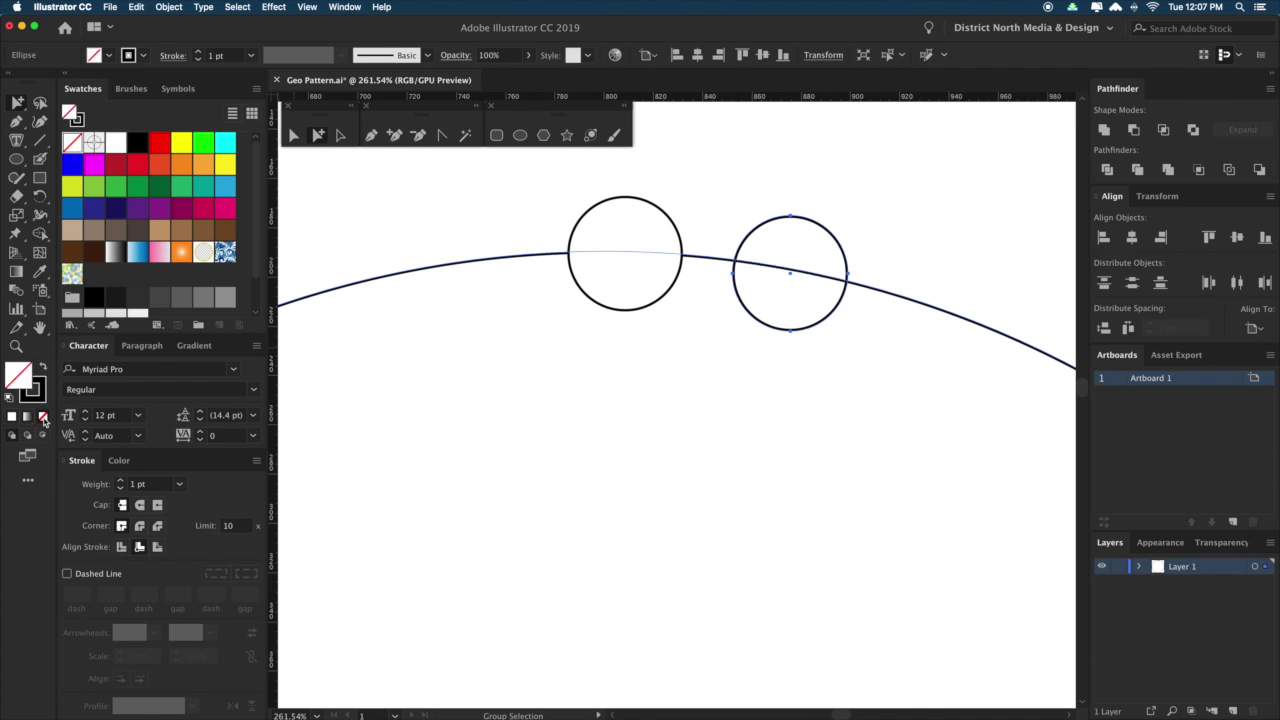
left_click(929, 249)
Delete the unfilled copy of the small circle.
left_click_drag(789, 230, 791, 225)
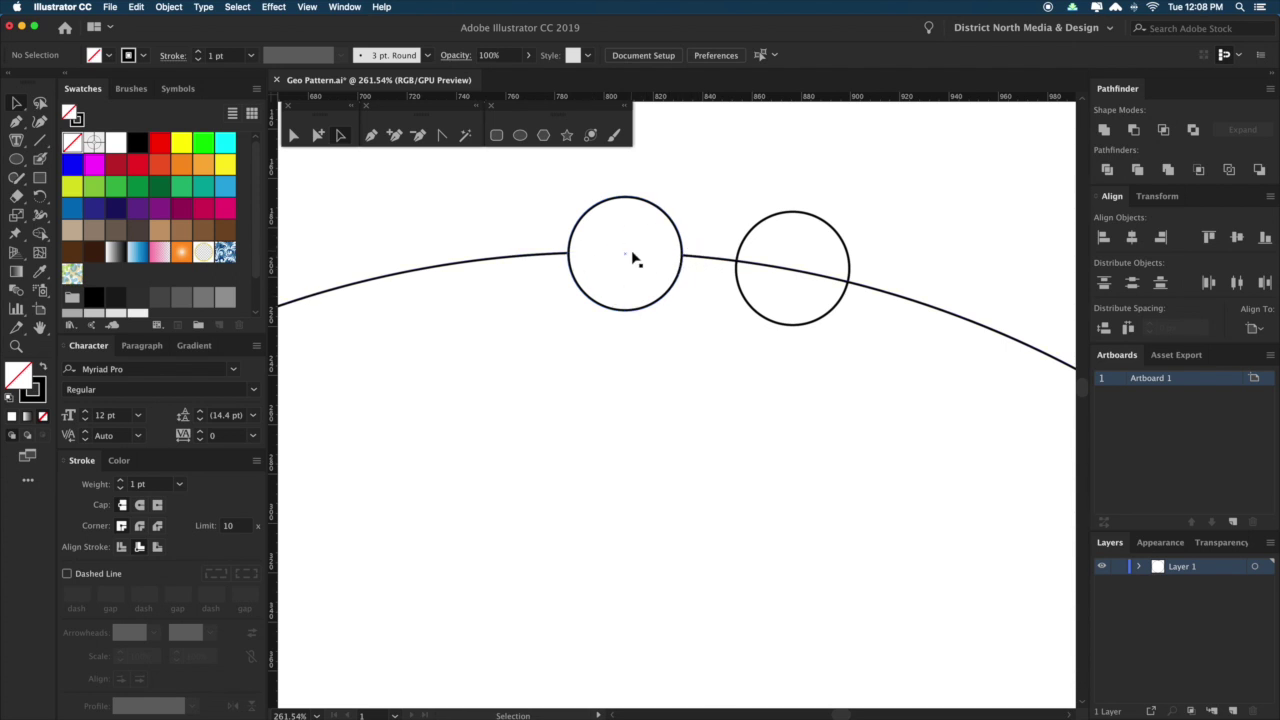
left_click(829, 233)
key("Delete")
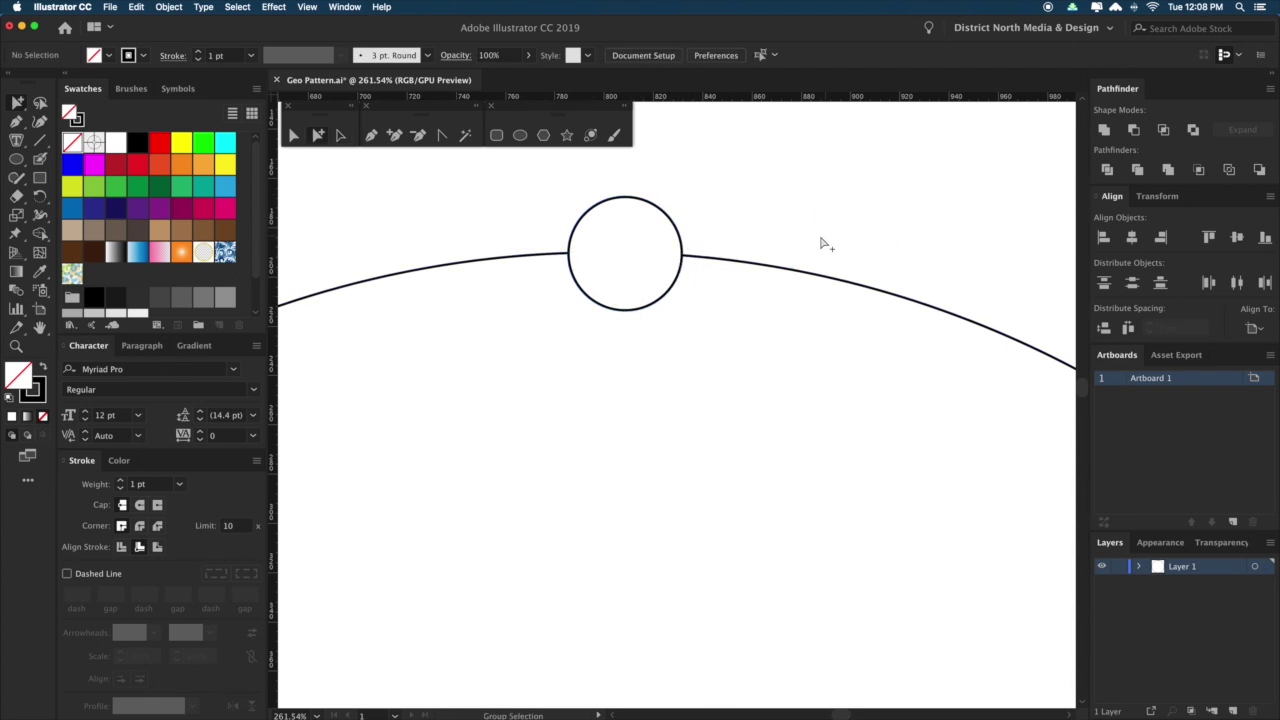
Center the small circle horizontally on the artboard, above the large circle's center.
key("super+minus")
key("super+minus")
key("super+minus")
key("super+minus")
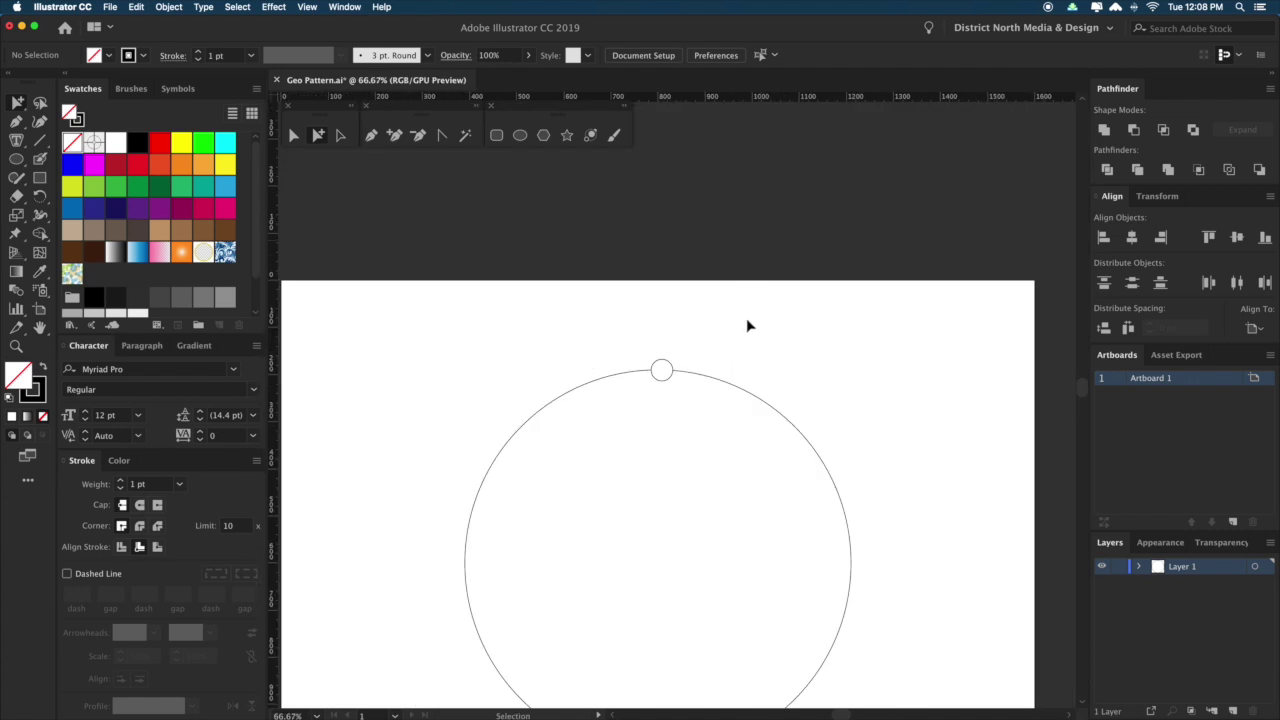
key("super+minus")
left_click_drag(779, 372, 730, 322)
left_click_drag(536, 302, 762, 440)
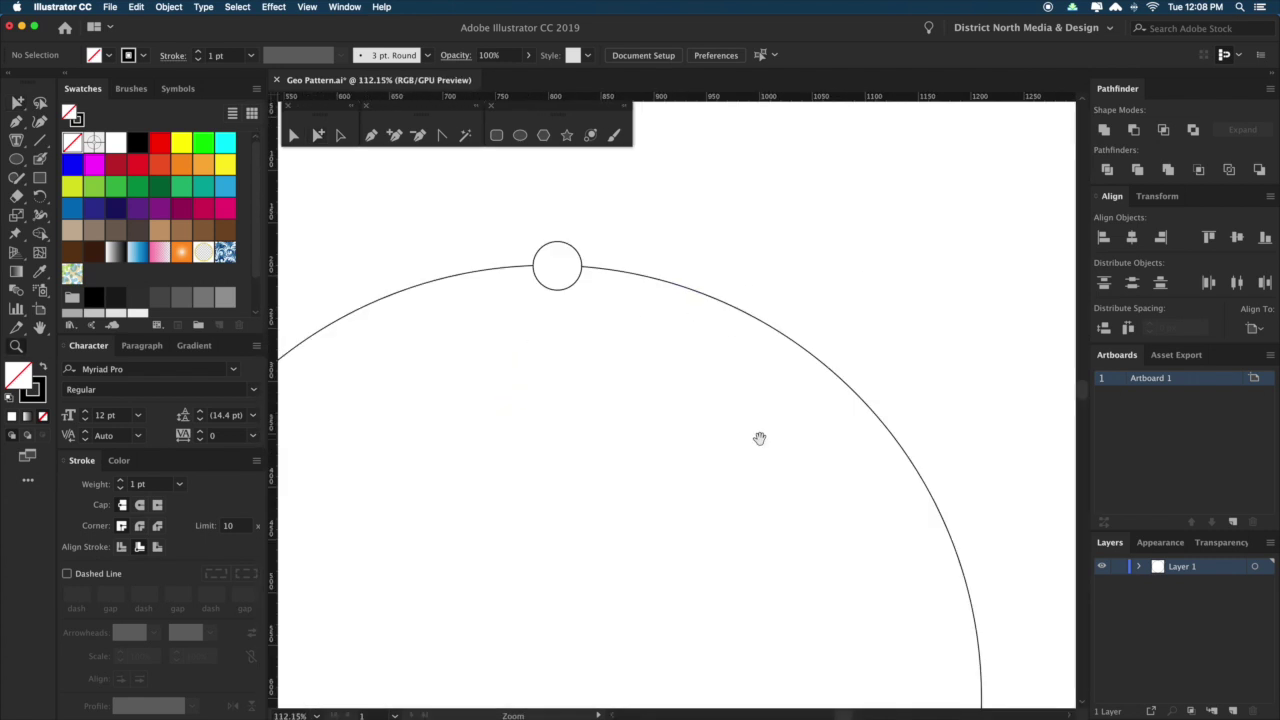
key("h")
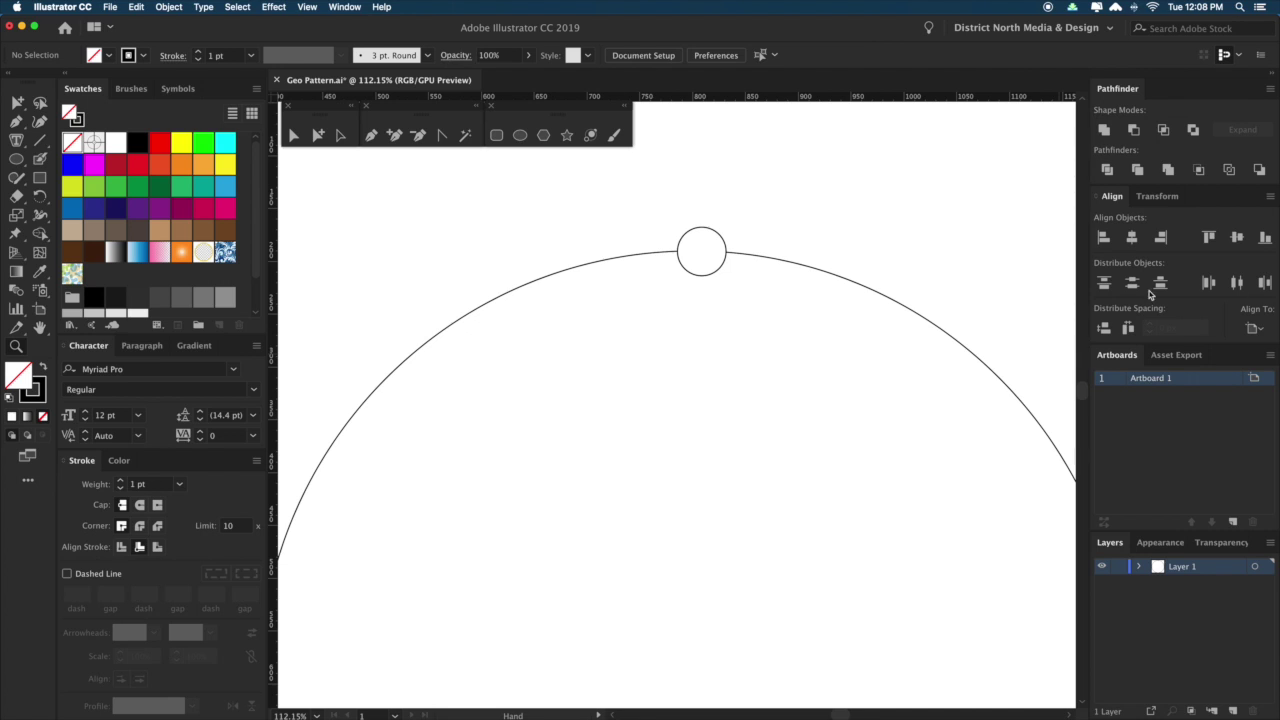
left_click_drag(934, 263, 900, 249)
key("a")
left_click_drag(667, 250, 737, 241)
left_click_drag(870, 253, 834, 248)
left_click(1132, 240)
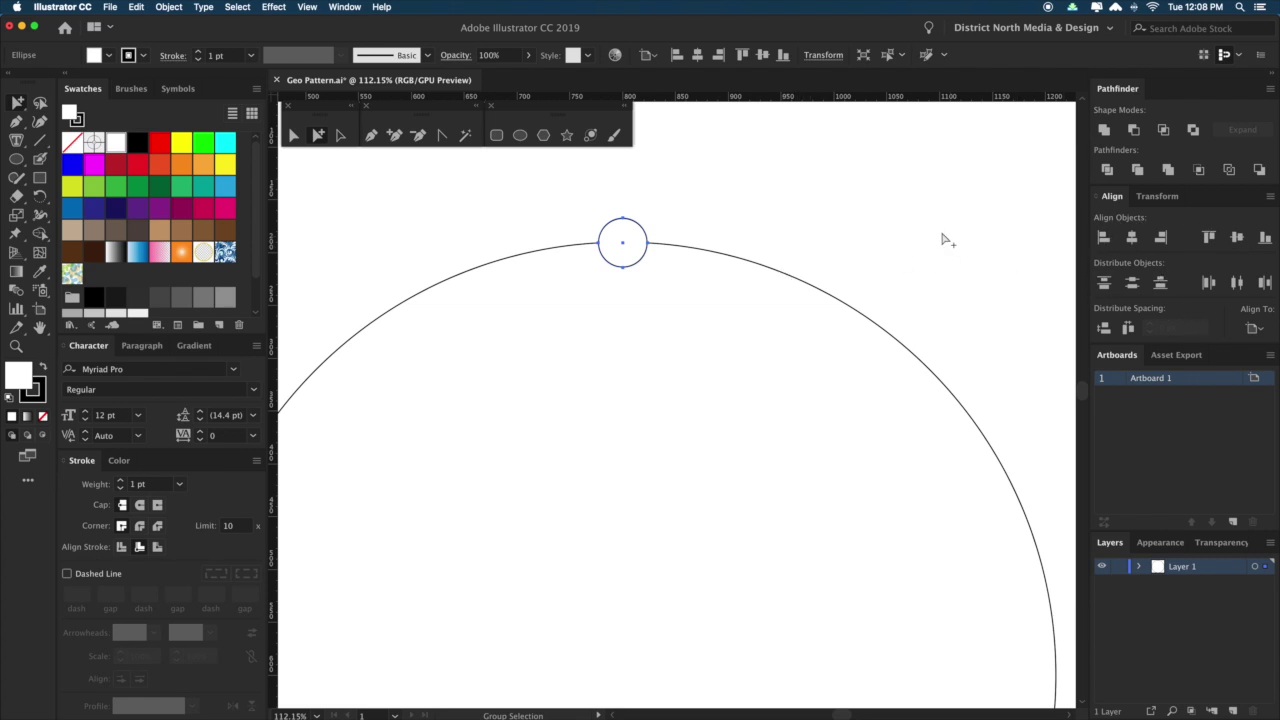
left_click(880, 289)
Examine up close how the small circle's two side anchor points line up with the large circle's outline.
scroll(940, 289, "down", 1)
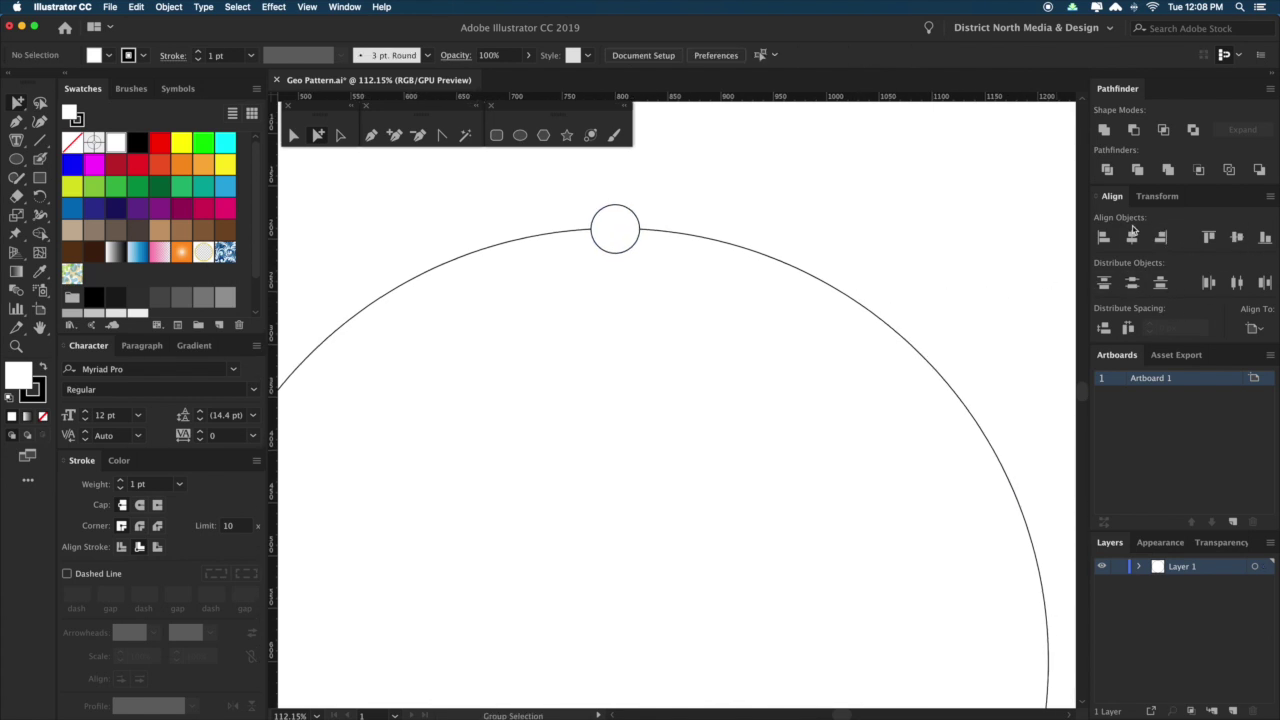
left_click_drag(796, 214, 806, 208)
key("super+minus")
key("super+minus")
key("super+minus")
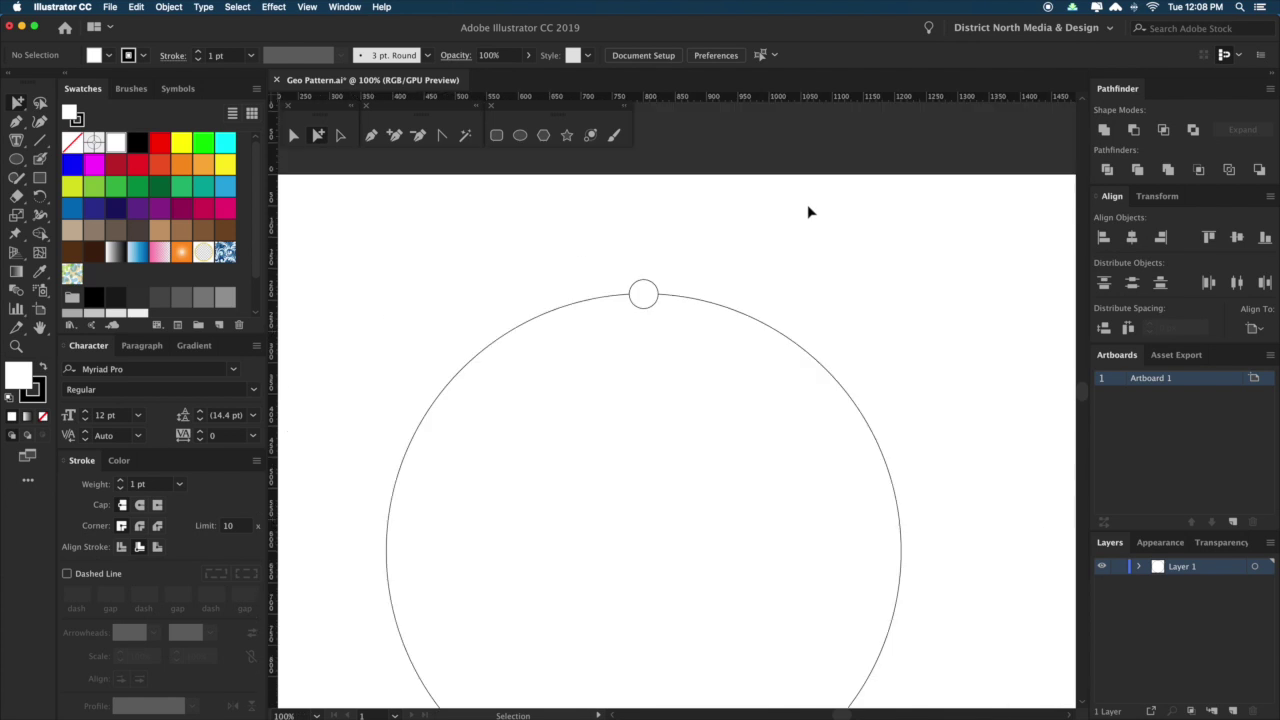
left_click_drag(847, 347, 832, 267)
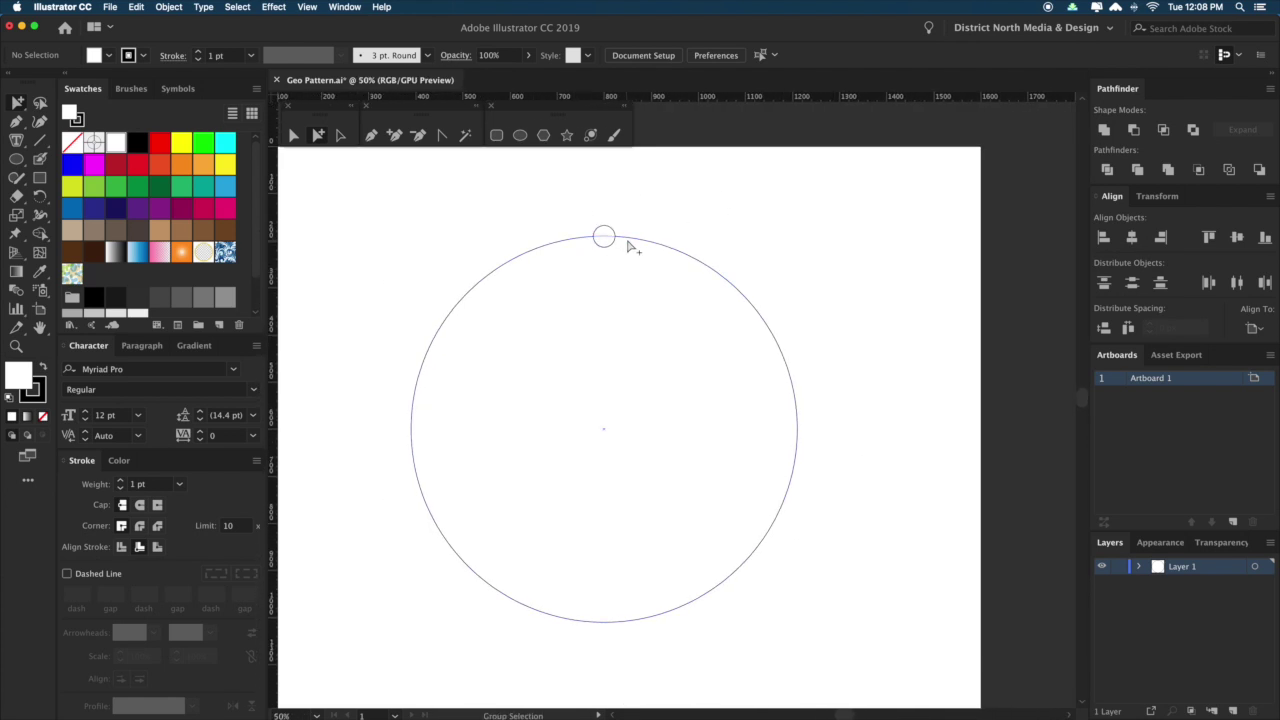
key("z")
left_click_drag(606, 233, 742, 266)
key("a")
left_click(569, 390)
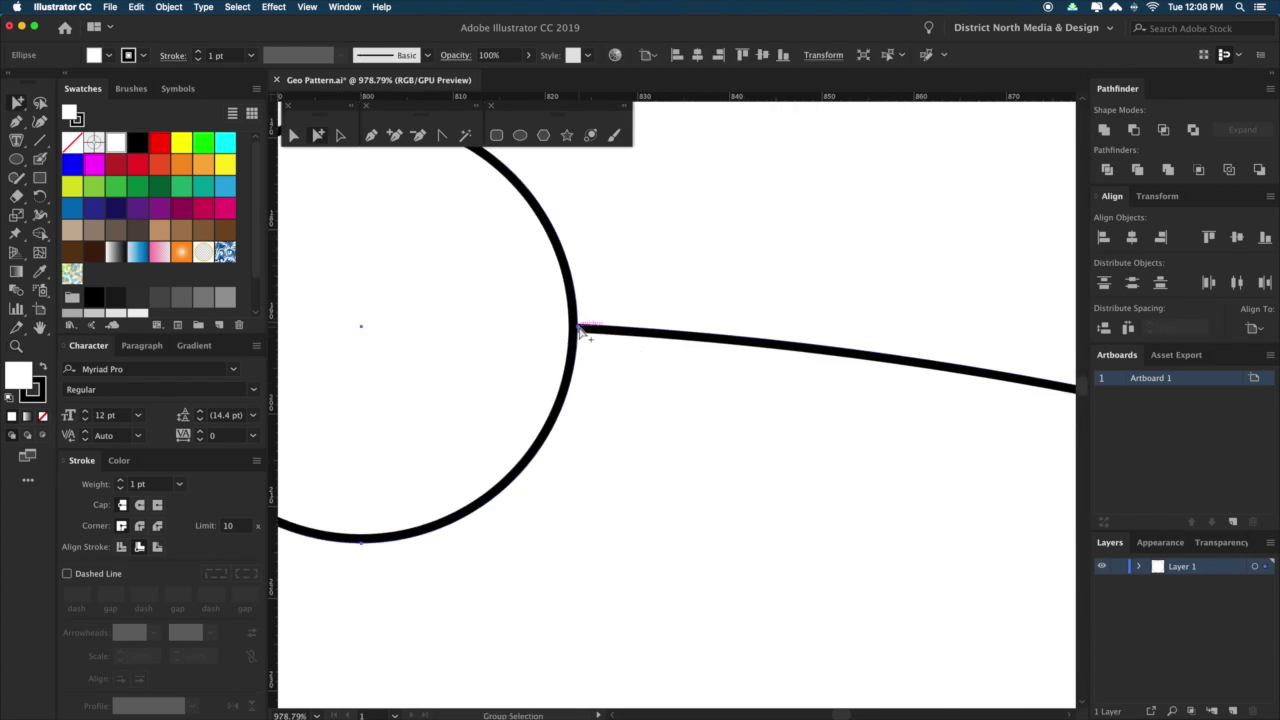
left_click_drag(419, 376, 742, 376)
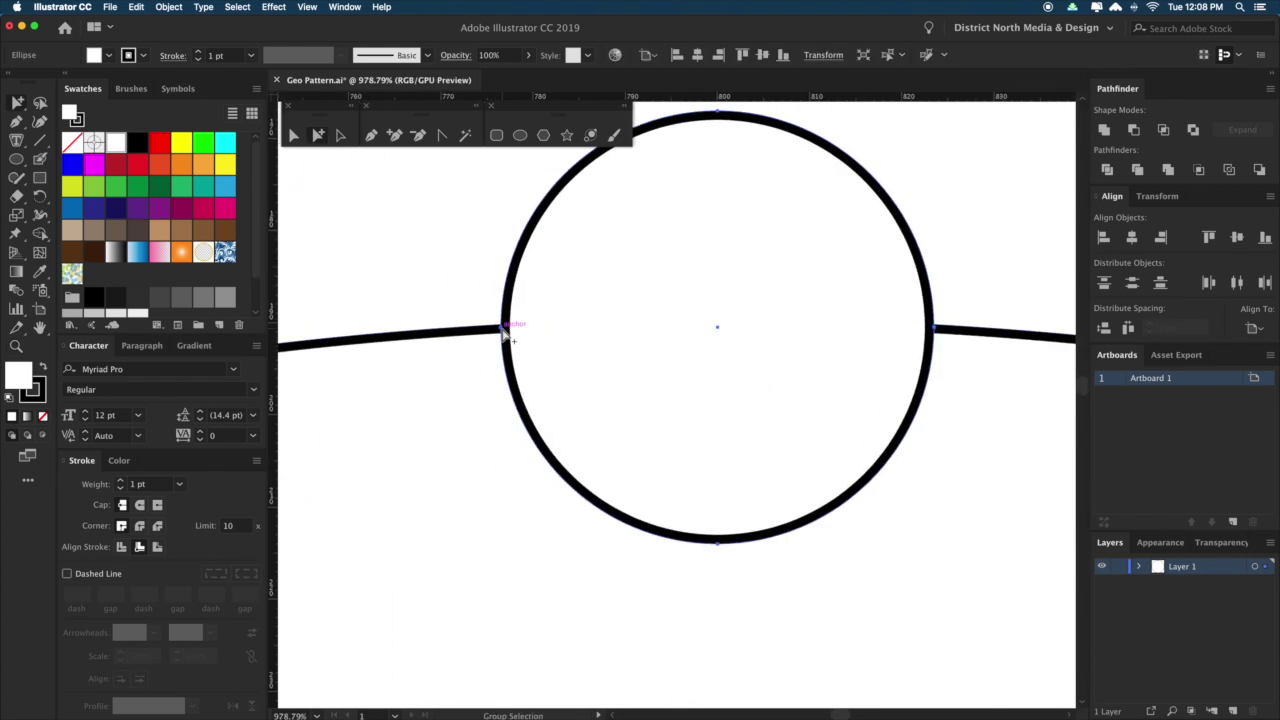
Copy the small circle straight down onto the lowest point of the large circle's outline.
key("v")
key("super+minus")
key("super+minus")
key("super+minus")
key("super+minus")
key("super+minus")
key("super+minus")
key("super+minus")
key("super+minus")
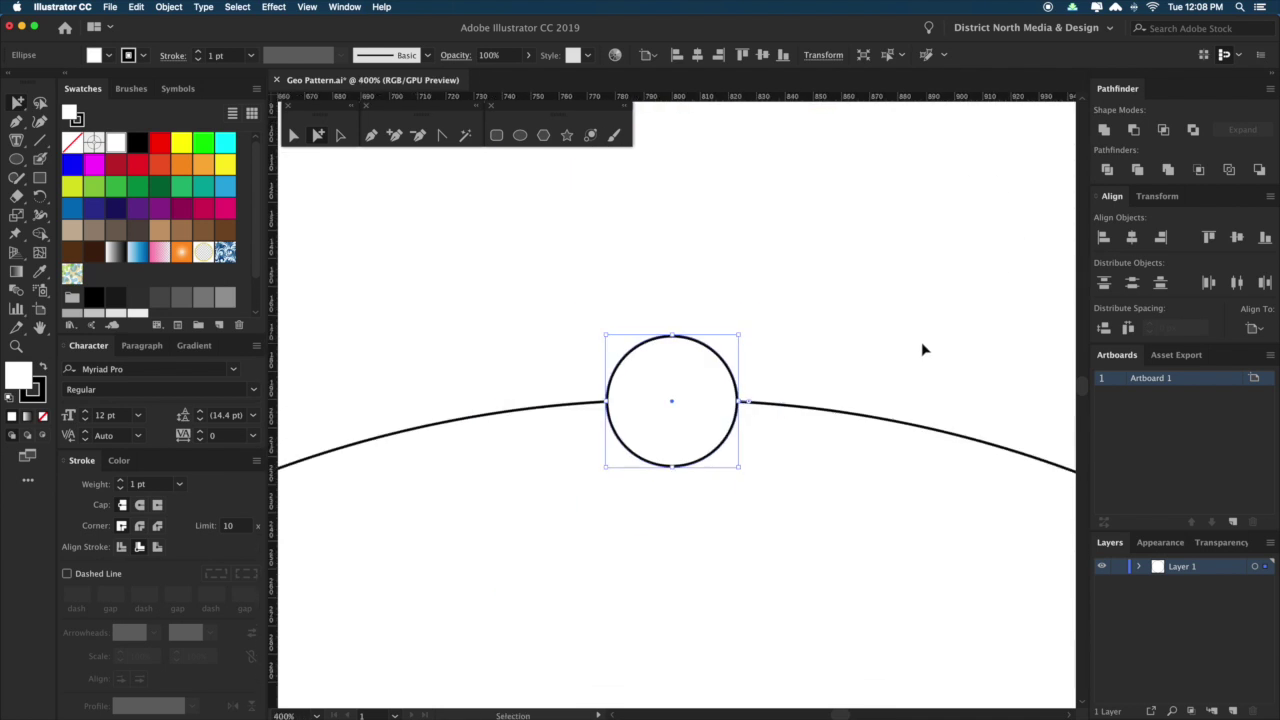
left_click_drag(917, 408, 869, 185)
left_click_drag(814, 257, 855, 220)
left_click(851, 199)
left_click_drag(704, 165, 727, 650)
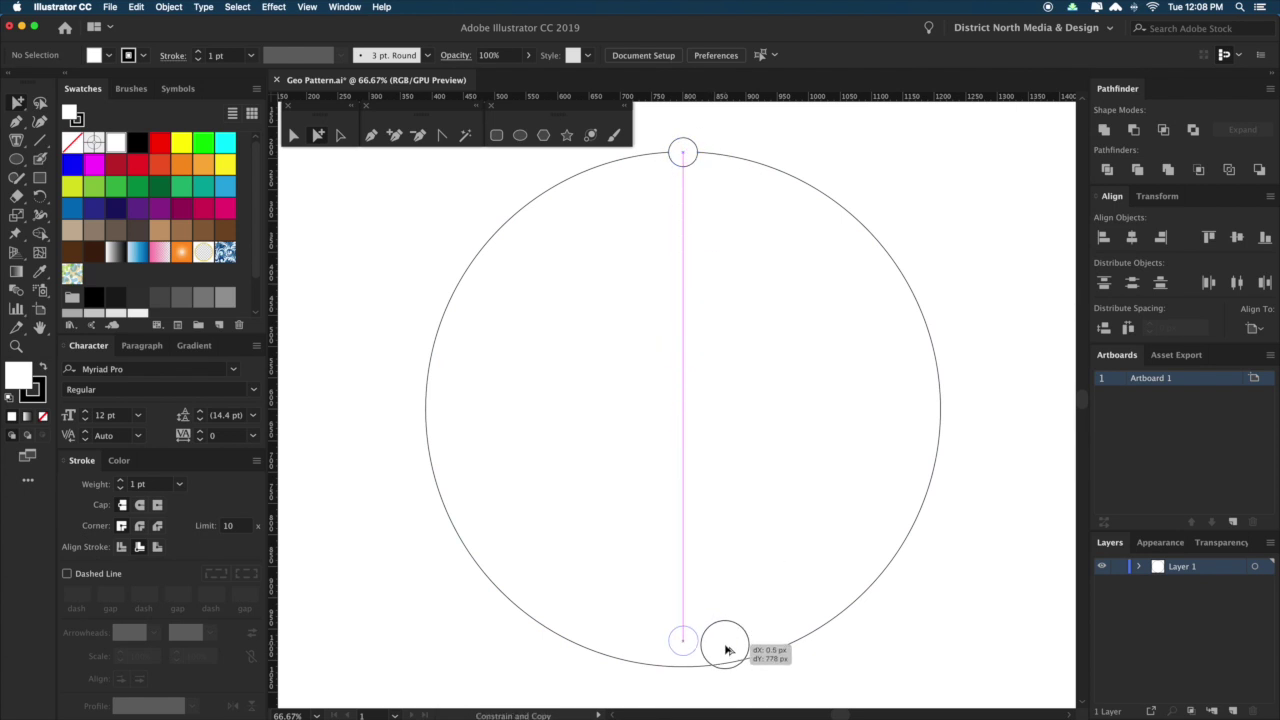
left_click_drag(727, 650, 727, 676)
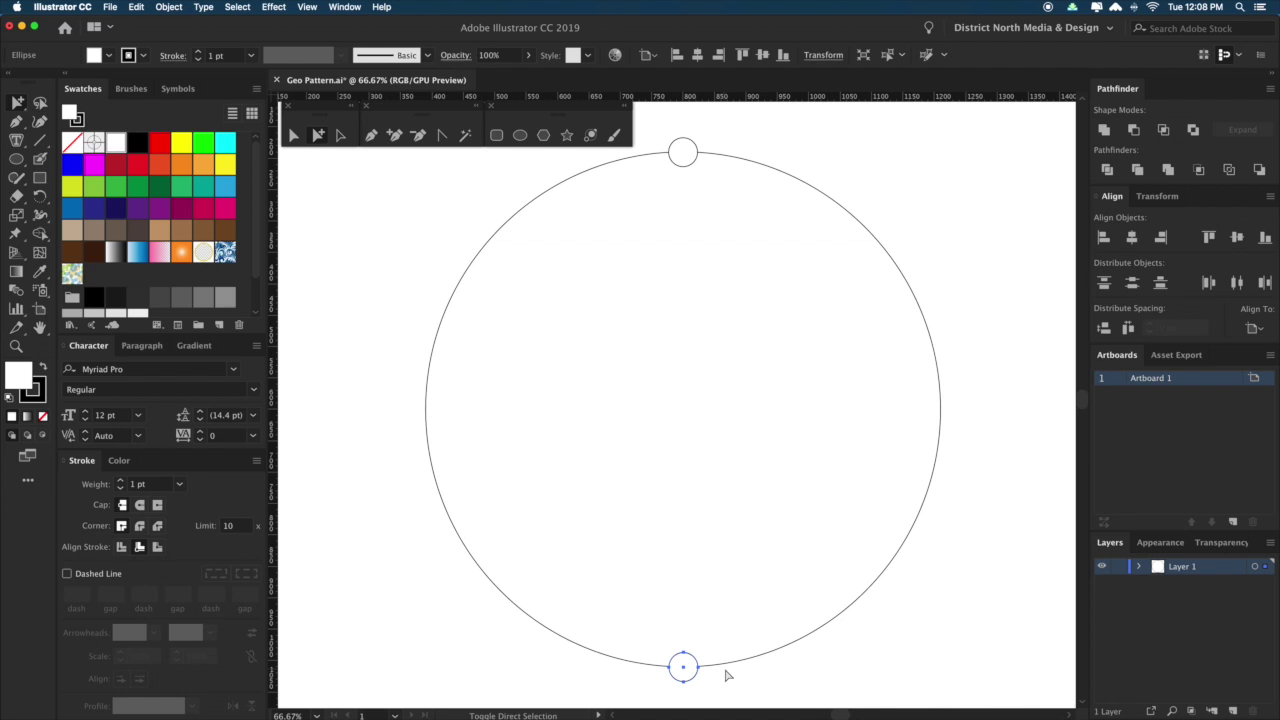
left_click(846, 678)
Group the two small circles at the top and bottom of the large circle.
left_click_drag(866, 676, 851, 674)
left_click(680, 669)
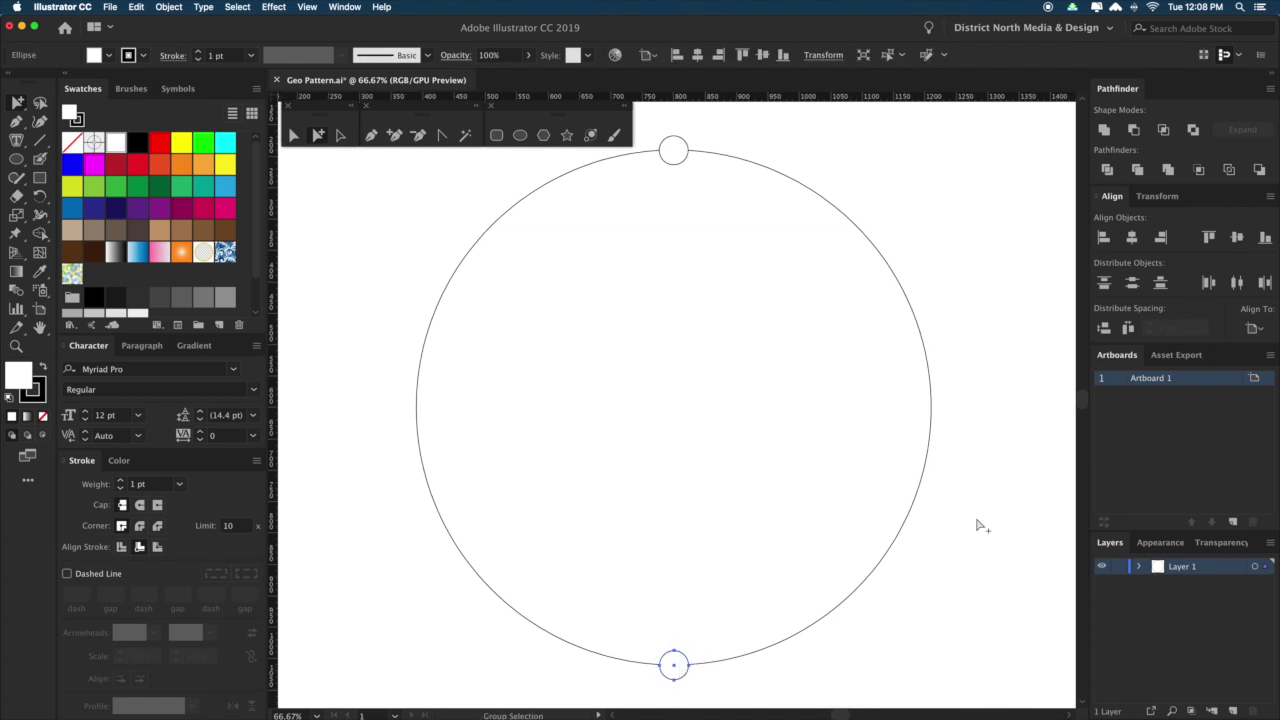
left_click(680, 160, "shift")
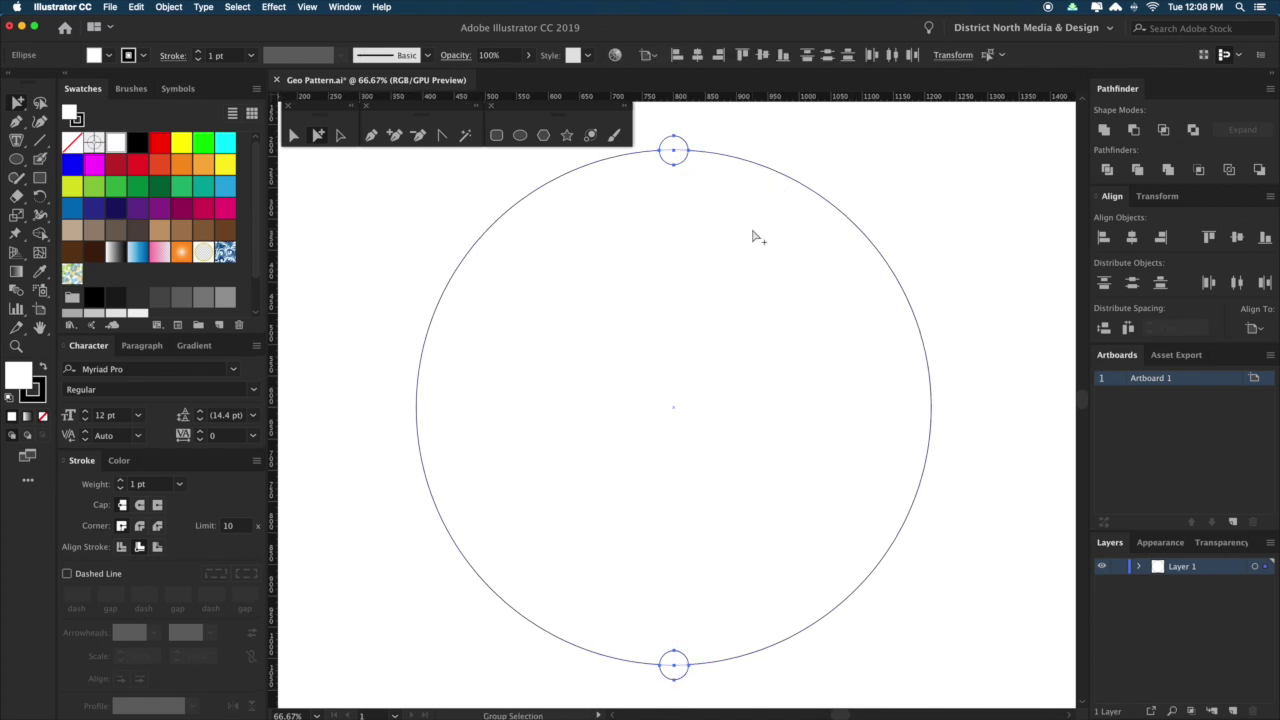
key("v")
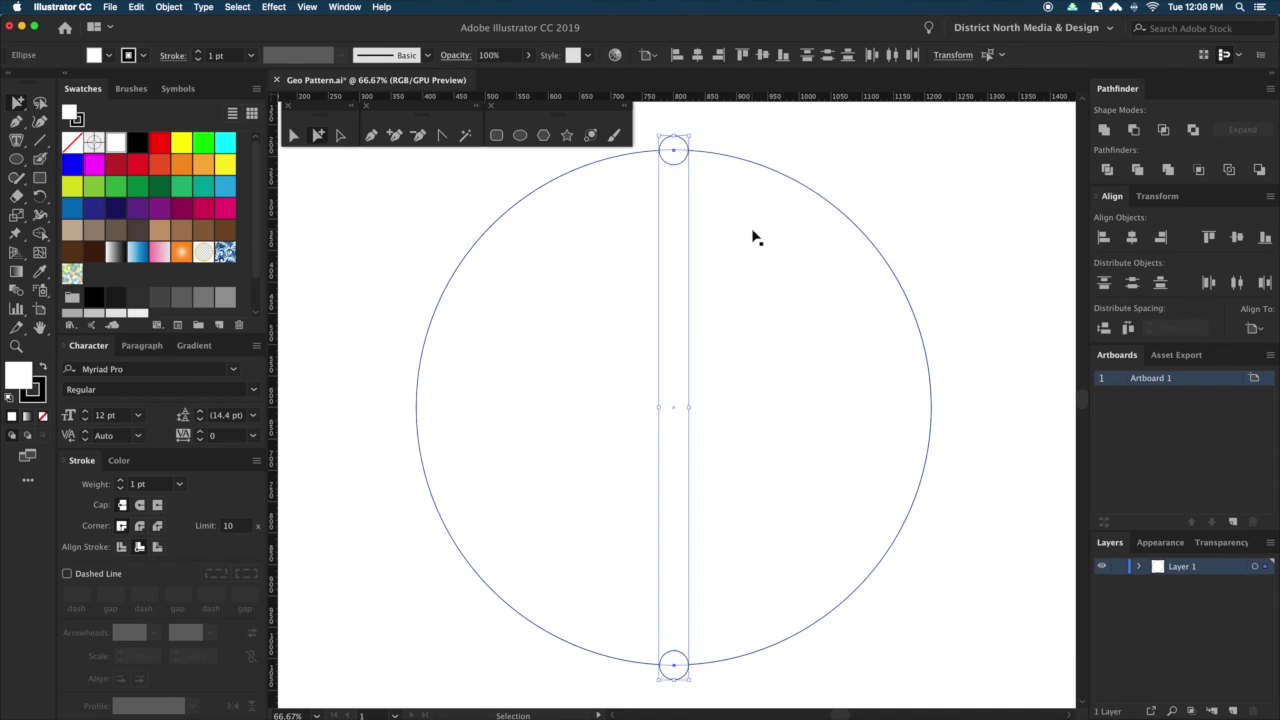
left_click(754, 237)
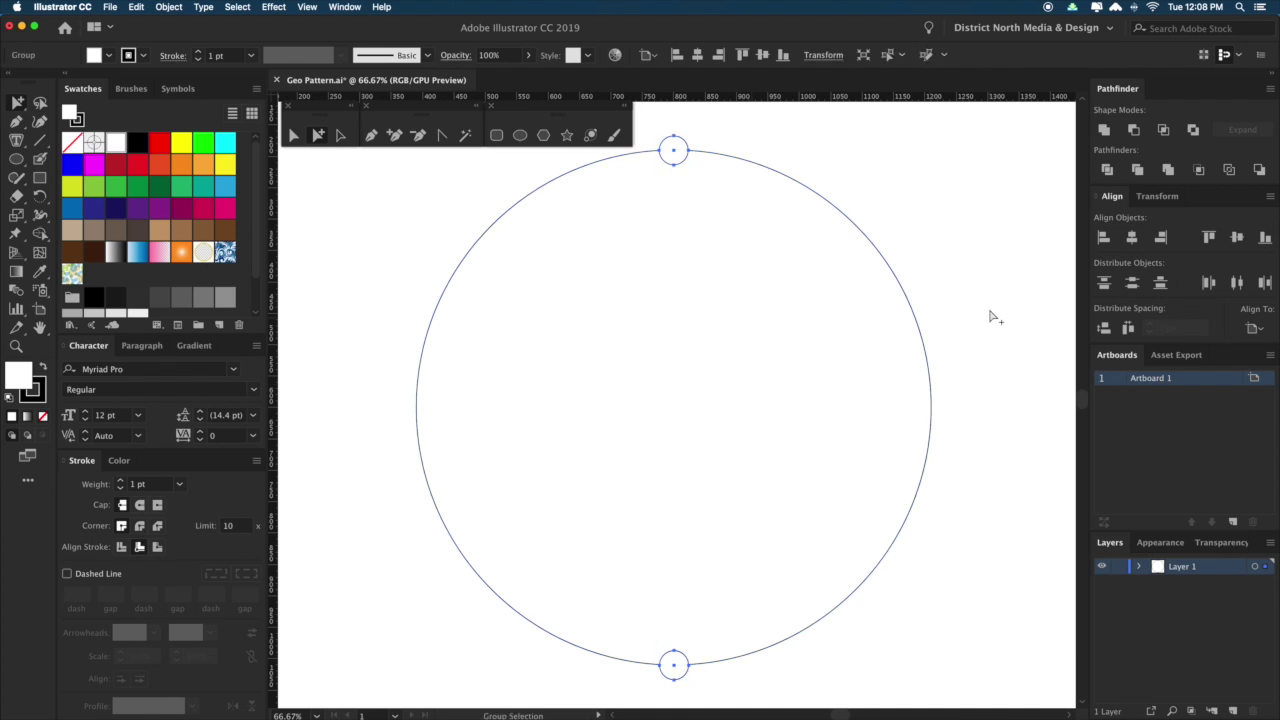
left_click(682, 160)
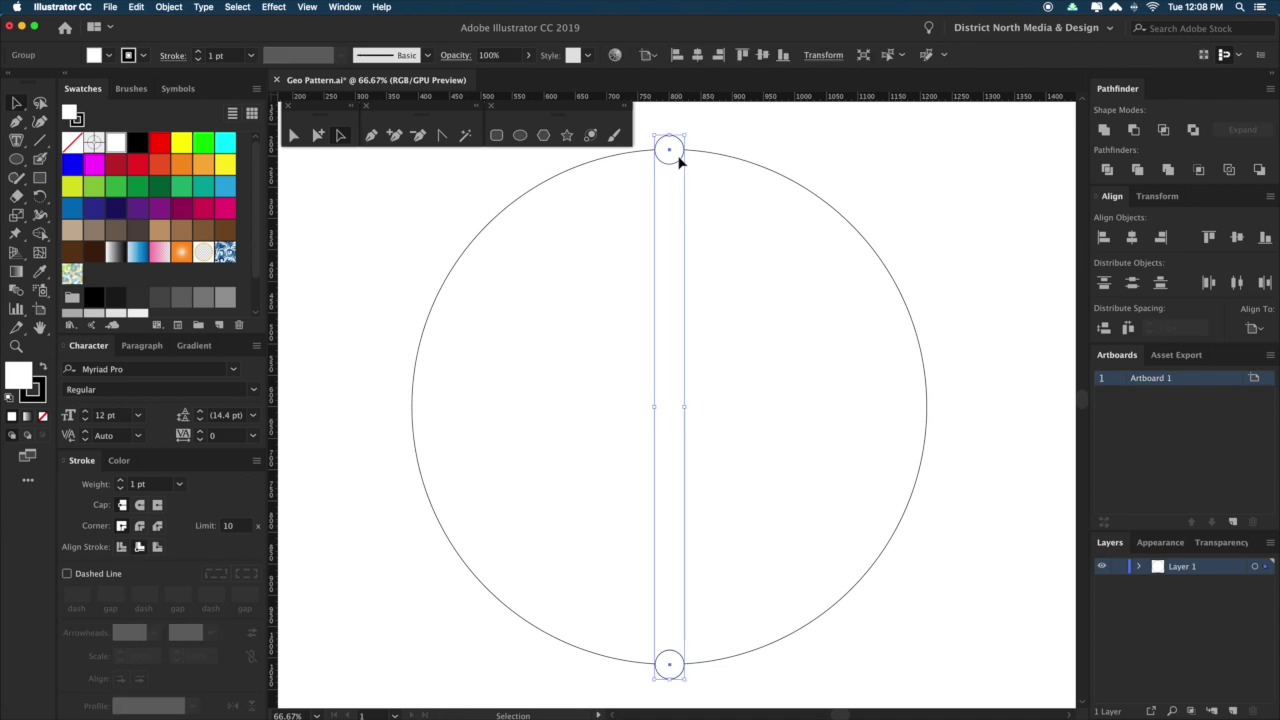
left_click(983, 262)
Center the large circle and the group of small circles horizontally and vertically on the artboard.
left_click_drag(1000, 595, 640, 154)
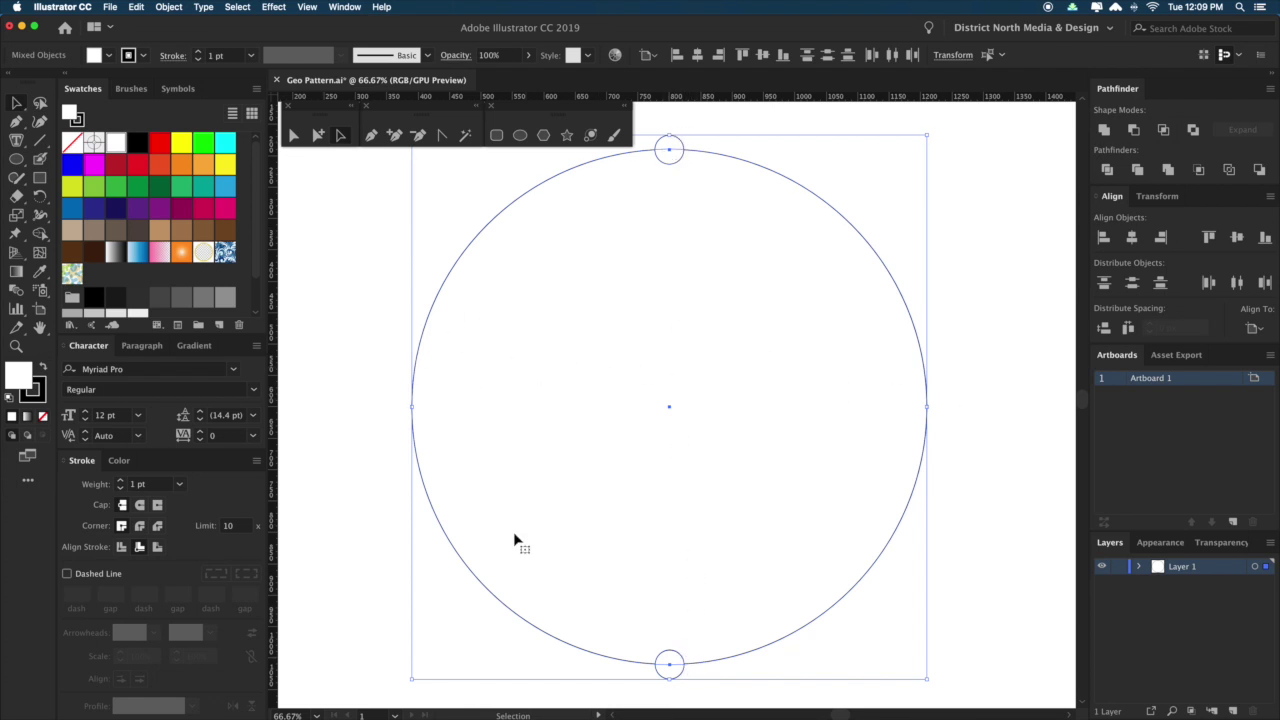
left_click(1133, 239)
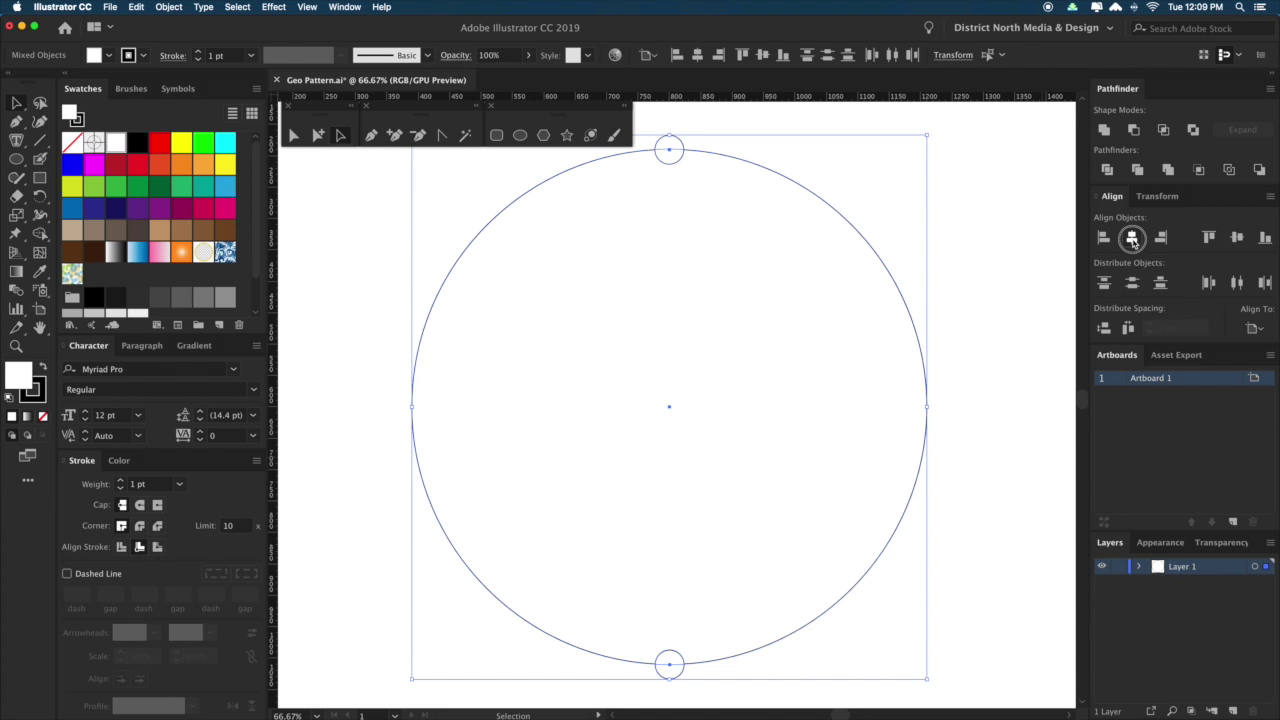
left_click(1237, 238)
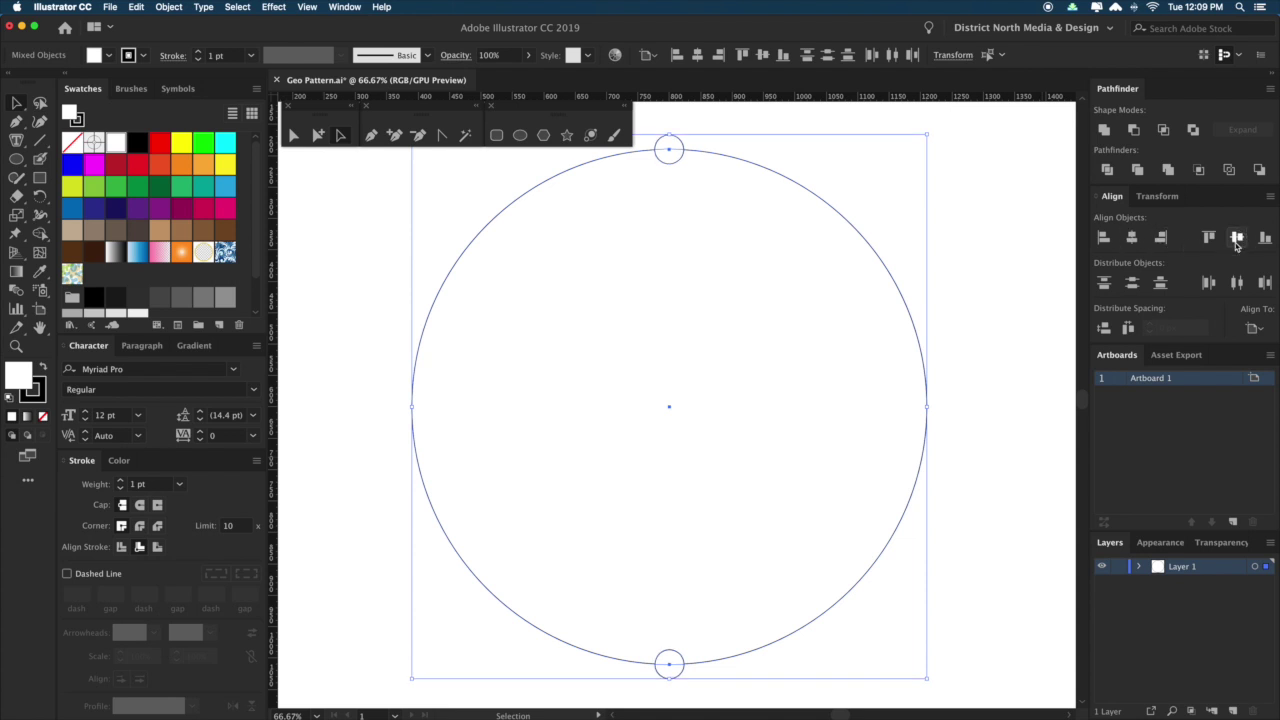
left_click(987, 338)
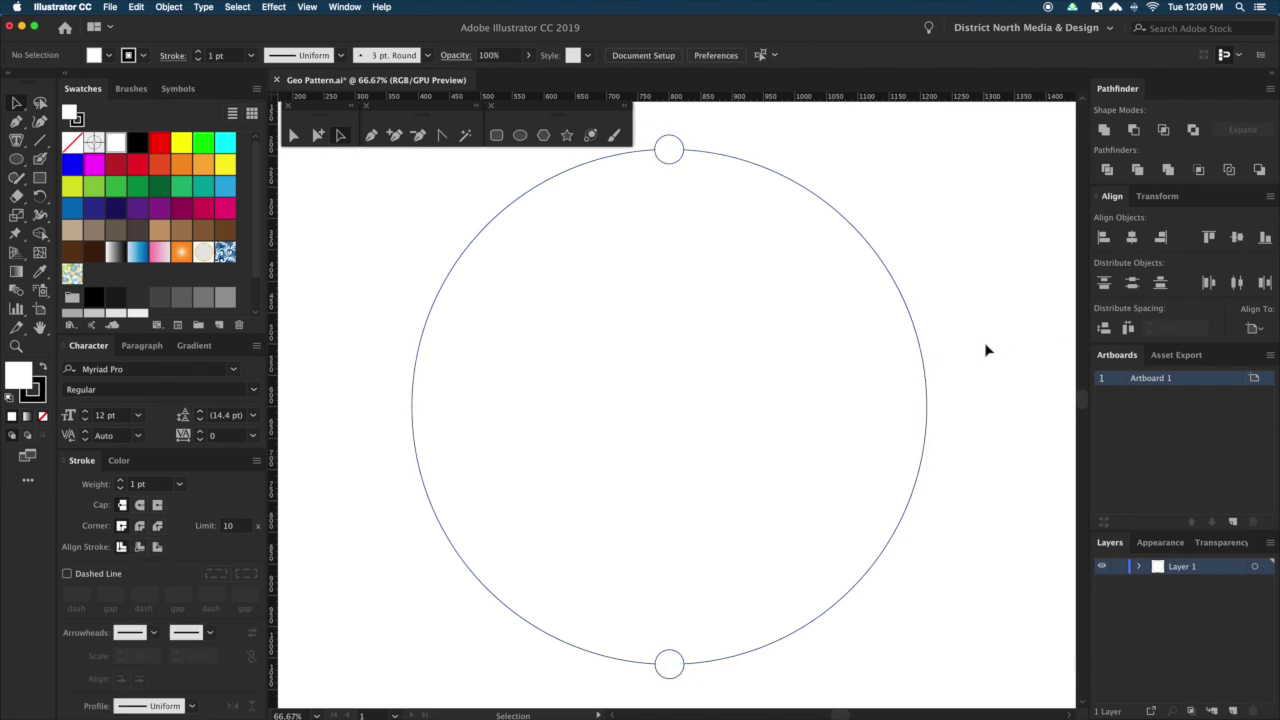
Rotate a copy of the top and bottom small-circle pair by 90° onto the large circle's left and right sides.
left_click(670, 163)
left_click_drag(1012, 297, 991, 294)
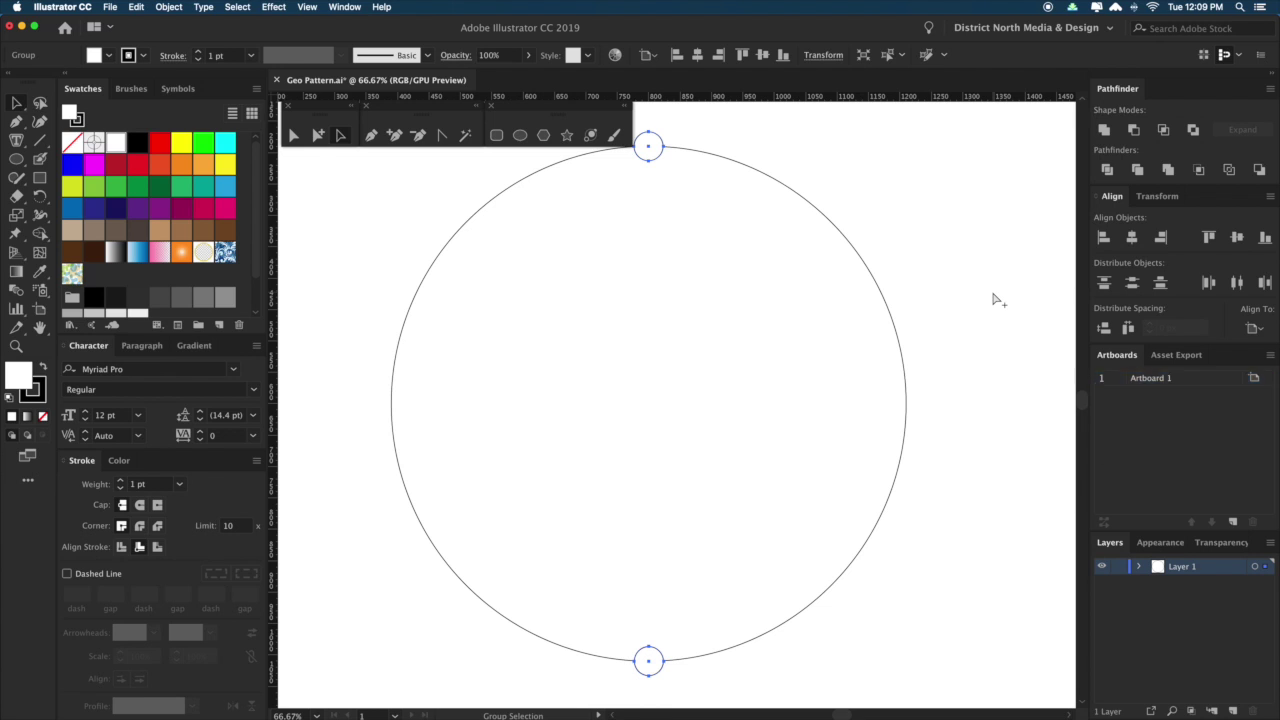
key("v")
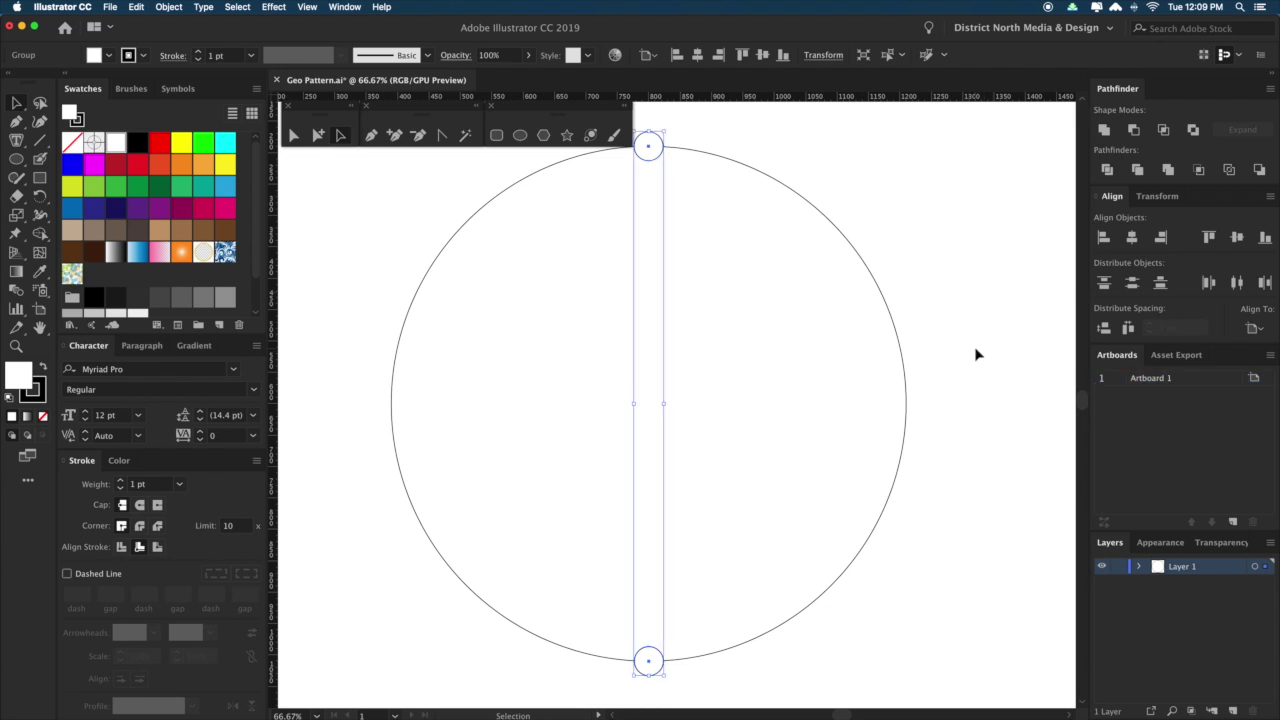
key("r")
left_click_drag(940, 238, 777, 503)
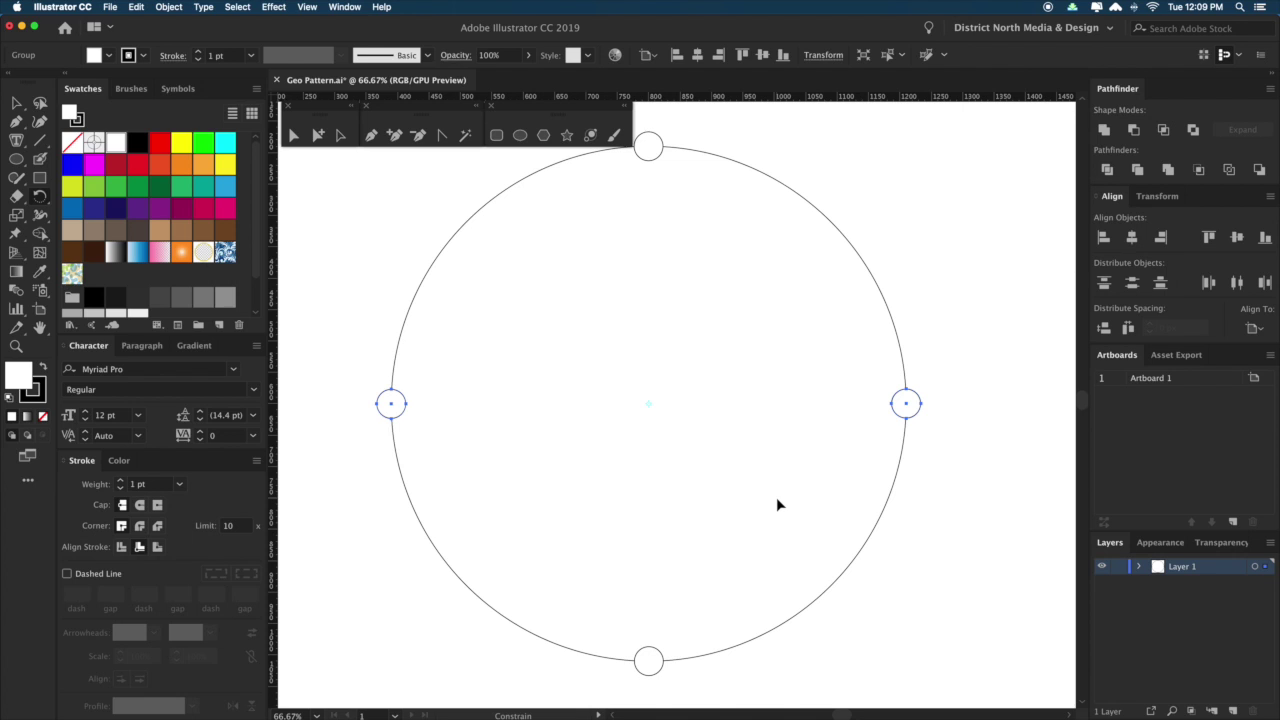
key("v")
left_click(1014, 477)
left_click_drag(973, 507, 981, 531)
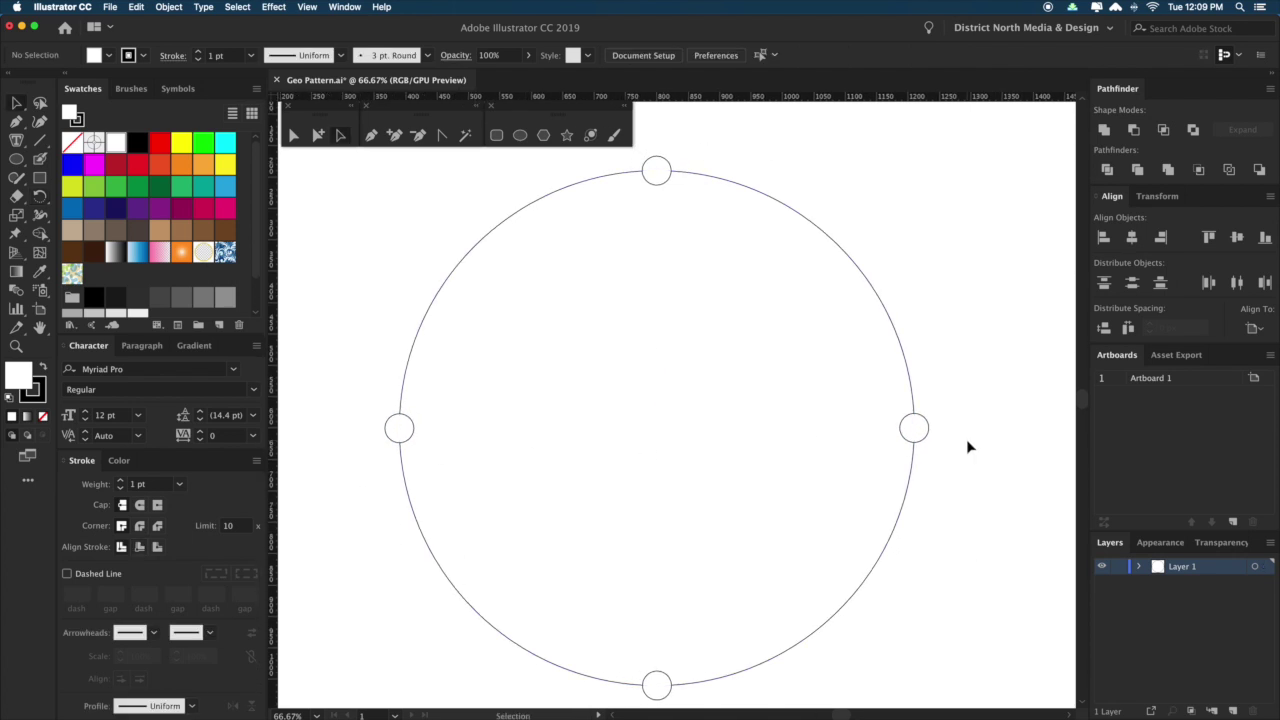
left_click_drag(959, 557, 943, 540)
Draw a straight vertical line from the center of the top small circle to the center of the bottom one.
key("p")
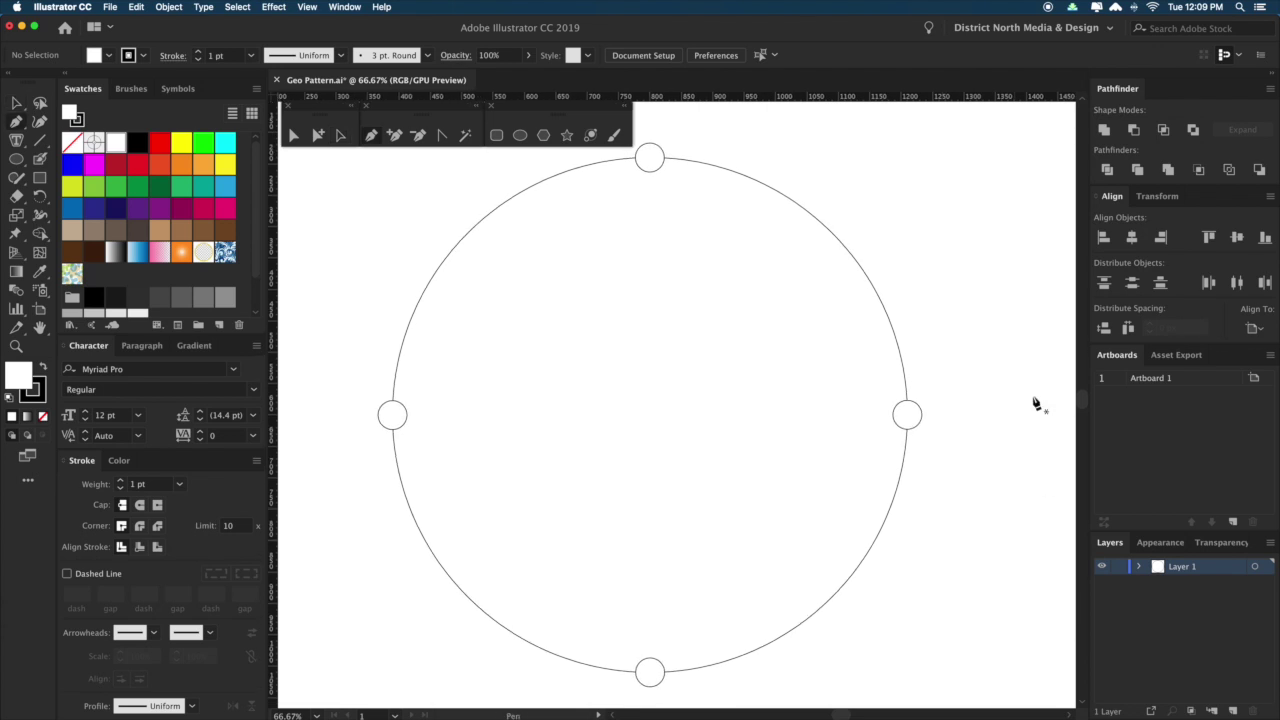
left_click(649, 158)
scroll(680, 445, "down", 3)
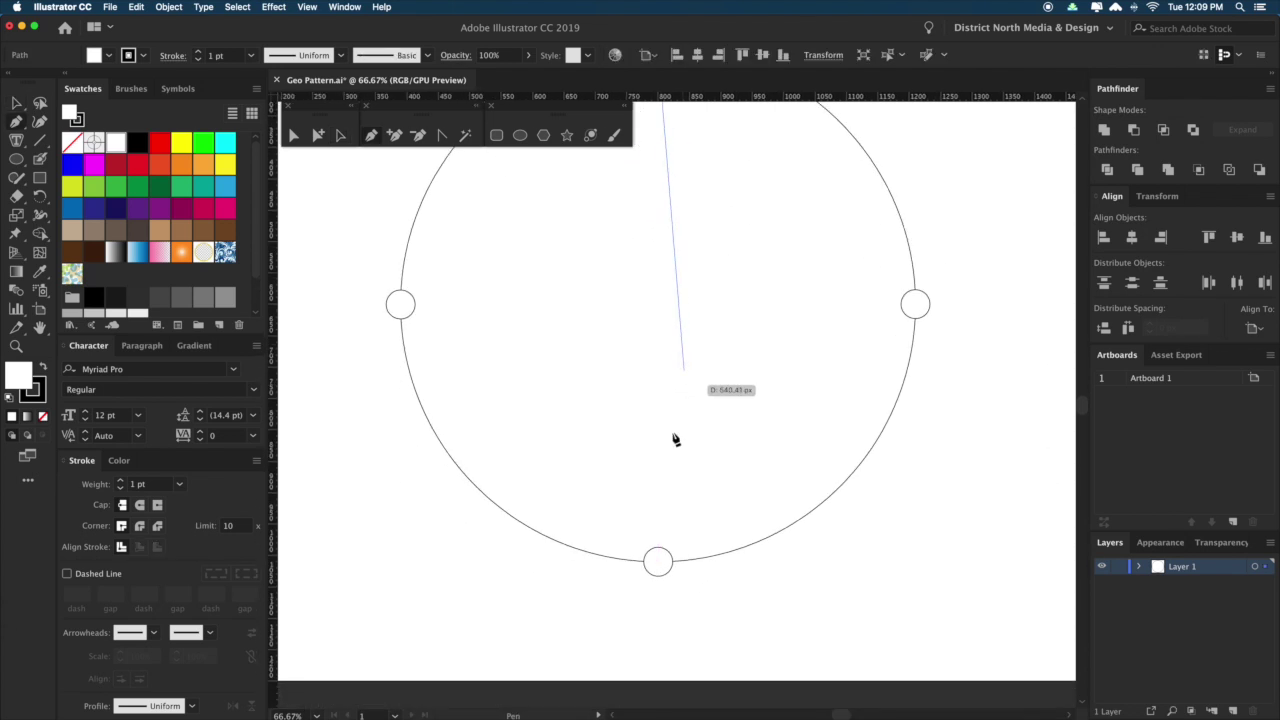
left_click(660, 563)
key("v")
left_click(940, 475)
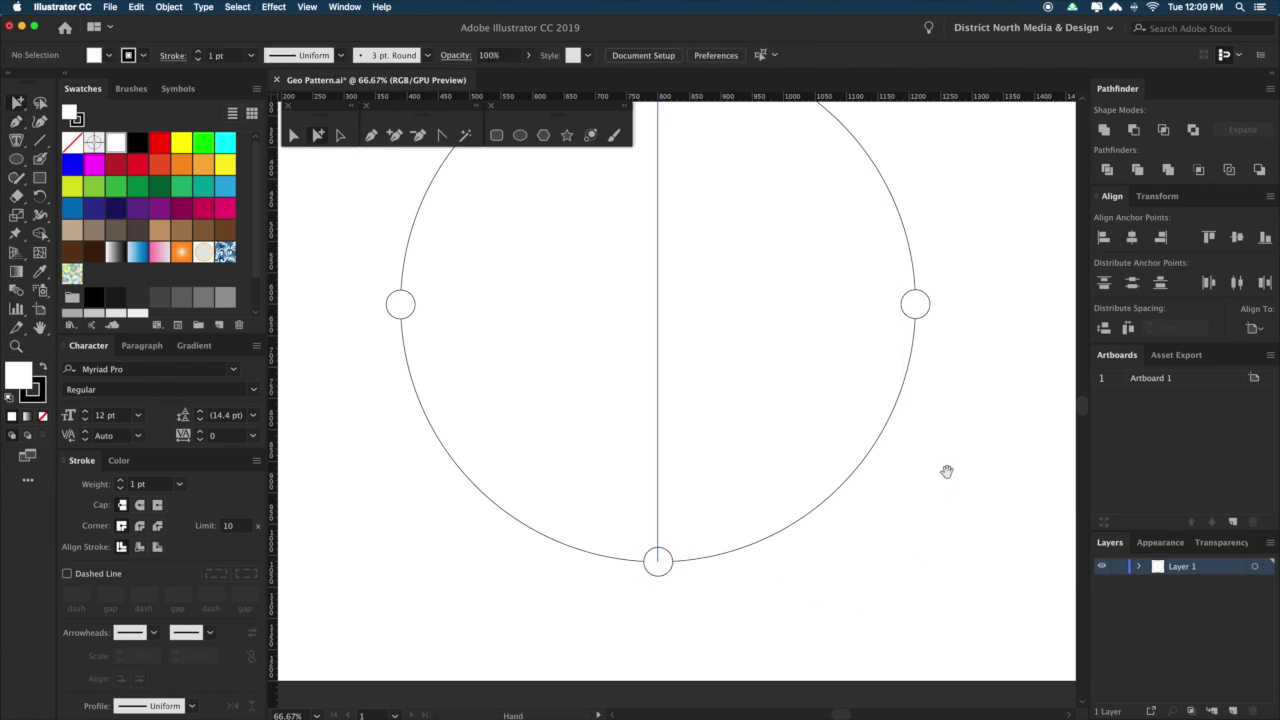
left_click_drag(946, 469, 932, 557)
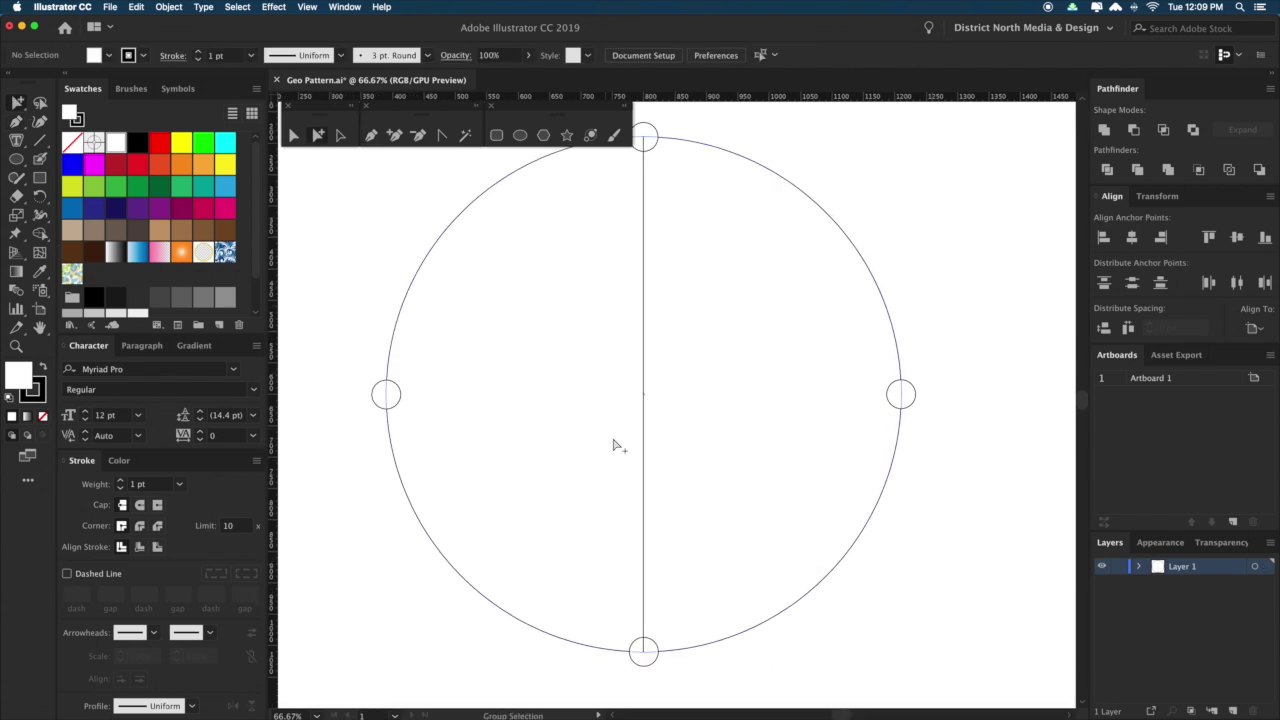
left_click_drag(972, 268, 961, 290)
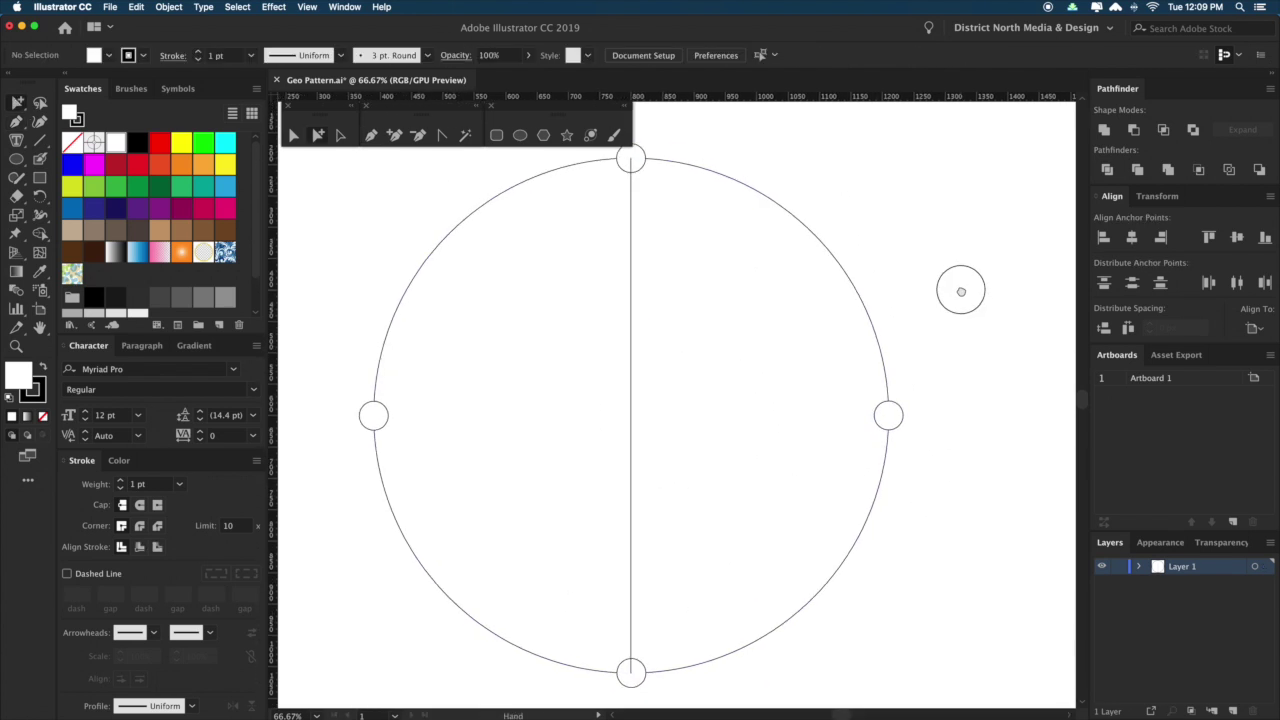
Check the Smart Guides and snapping settings.
left_click(345, 8)
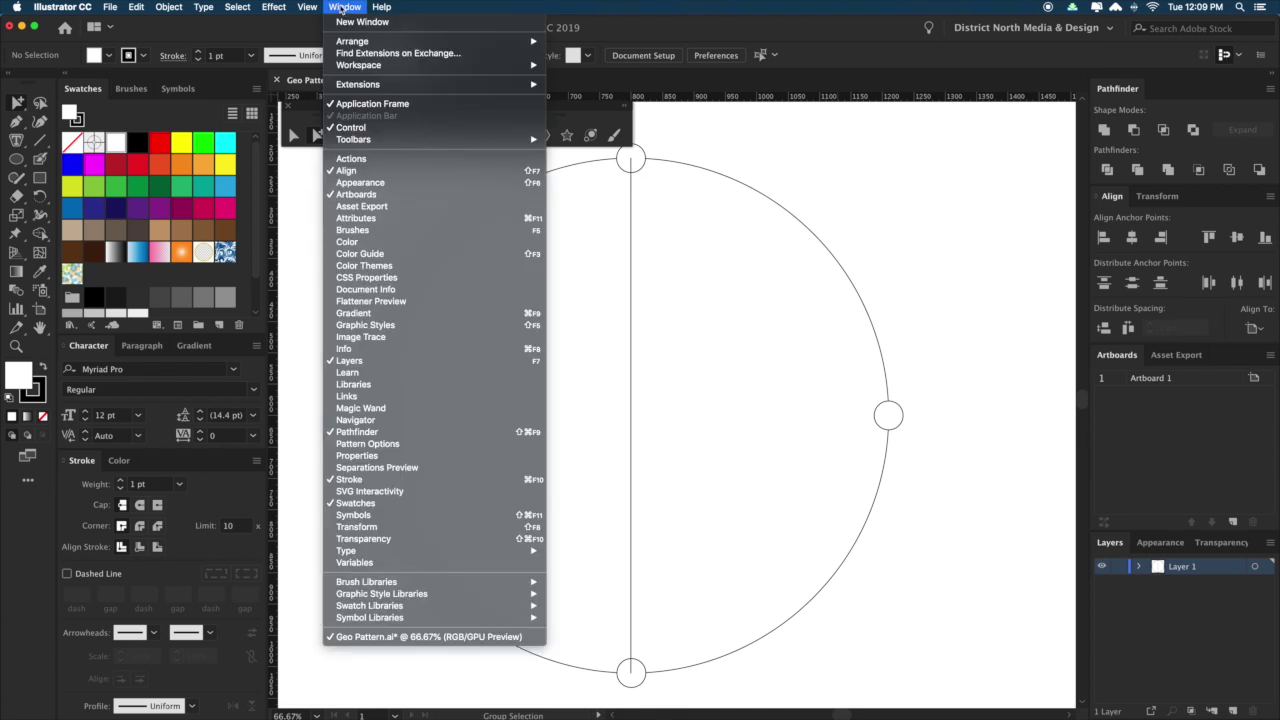
mouse_move(309, 8)
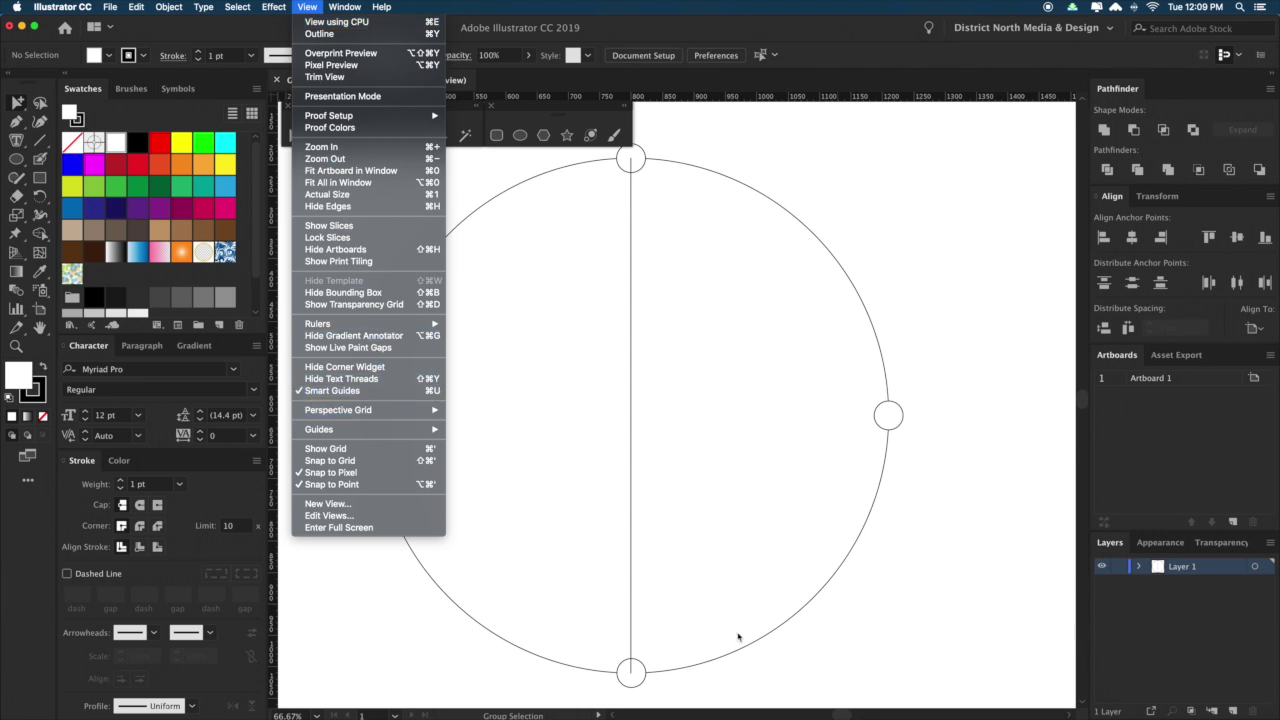
left_click(945, 583)
Try shifting the vertical line sideways and undo the move.
left_click_drag(986, 509, 963, 516)
left_click_drag(606, 351, 563, 349)
key("super+z")
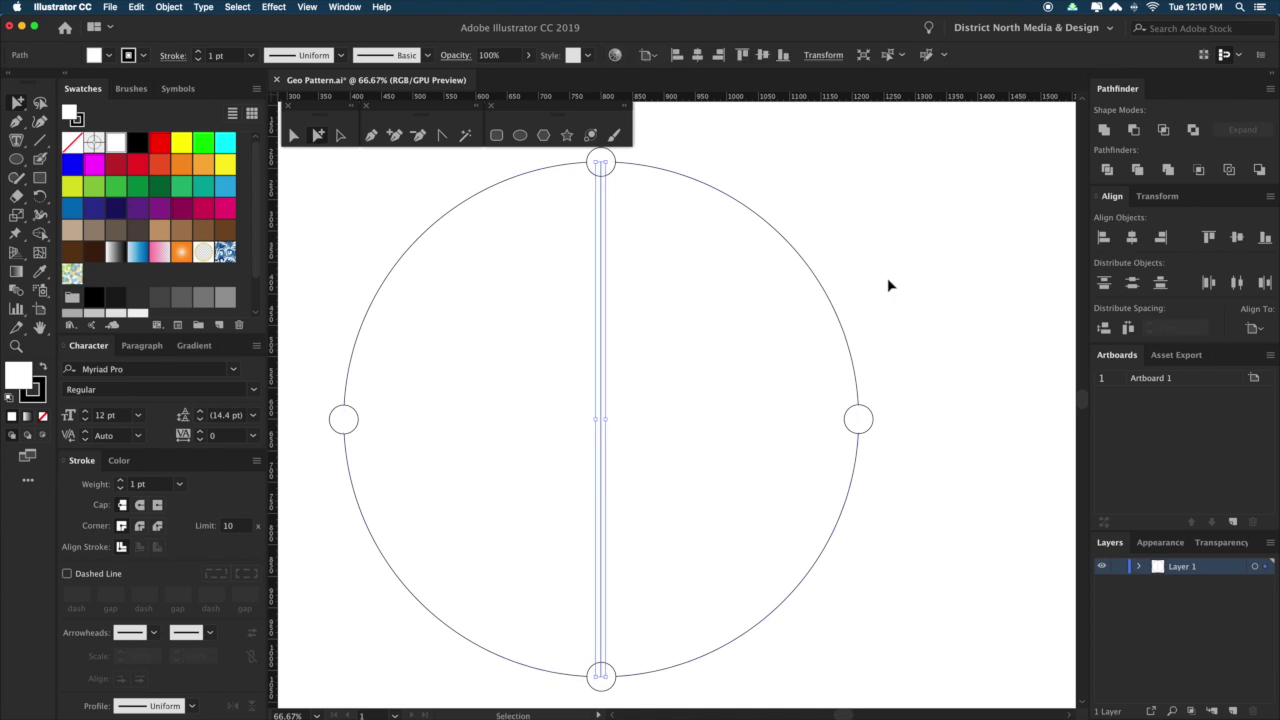
left_click(890, 287)
left_click_drag(891, 285, 887, 284)
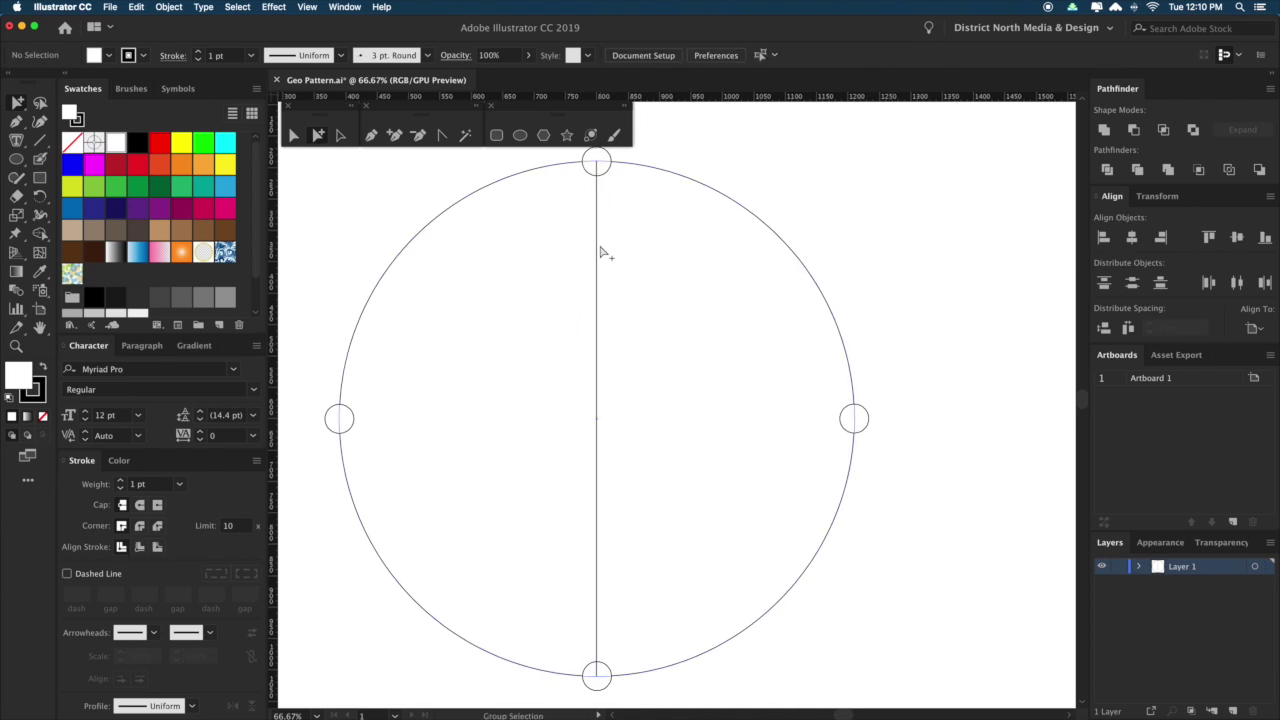
left_click(598, 251)
left_click(762, 182)
left_click(597, 334)
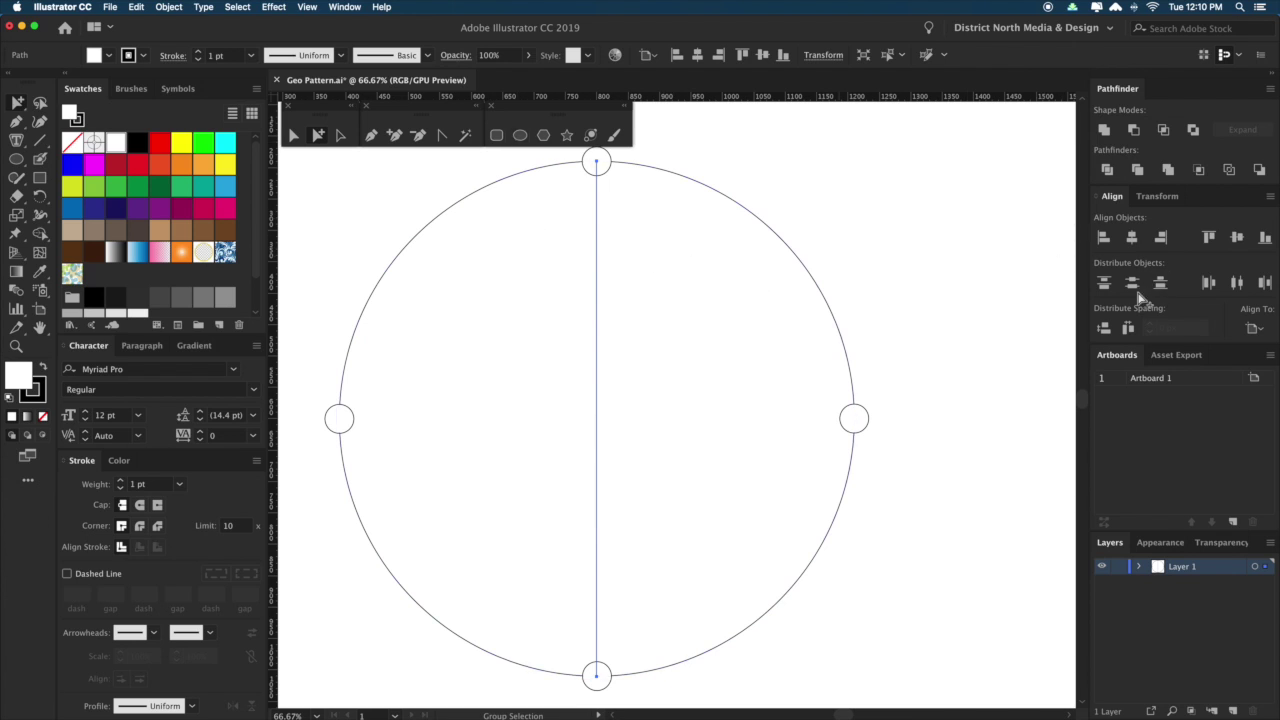
mouse_move(823, 189)
left_mouse_down()
mouse_move(863, 209)
mouse_move(837, 206)
mouse_move(880, 206)
mouse_move(808, 179)
left_mouse_up()
left_click(858, 263)
left_click_drag(873, 278, 878, 270)
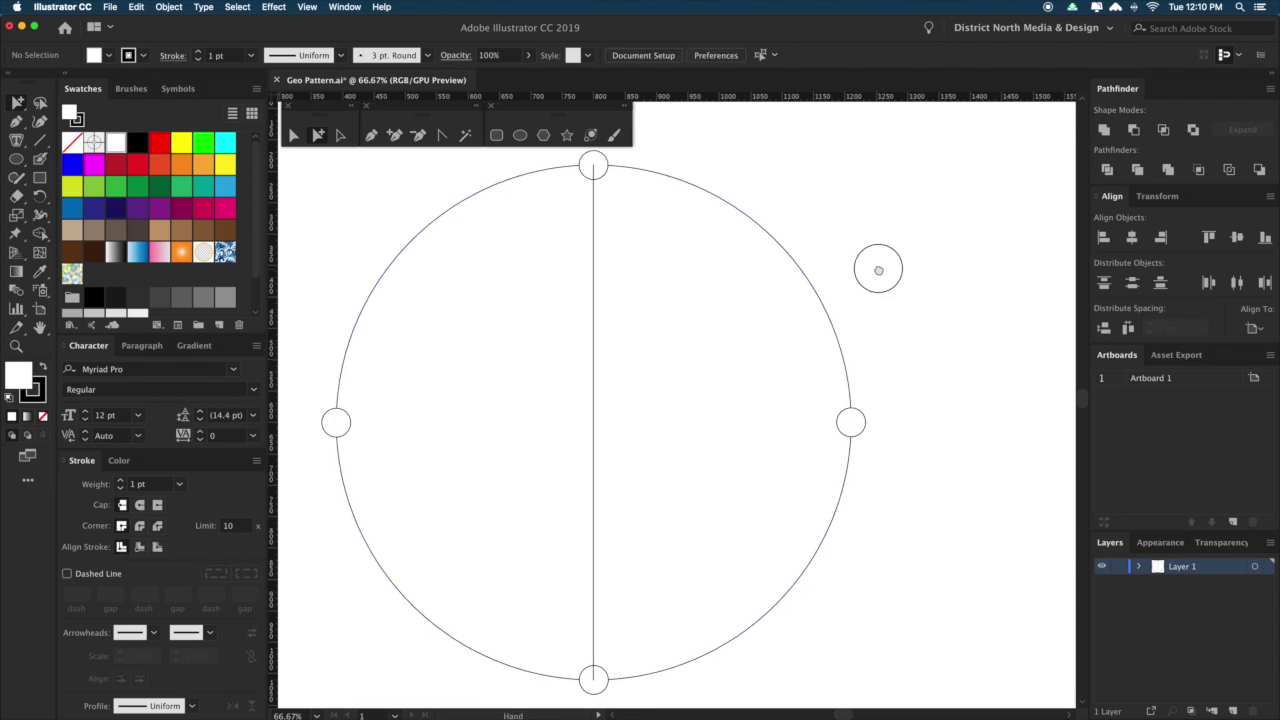
Copy the vertical line in place and rotate the copy 90° to form a horizontal line across the large circle.
left_click(594, 330)
key("super+c")
key("super+f")
key("r")
left_click_drag(814, 197, 908, 596)
left_click(880, 600, "super")
Examine up close where the horizontal line ends inside the right small circle.
key("z")
left_click_drag(854, 420, 872, 430)
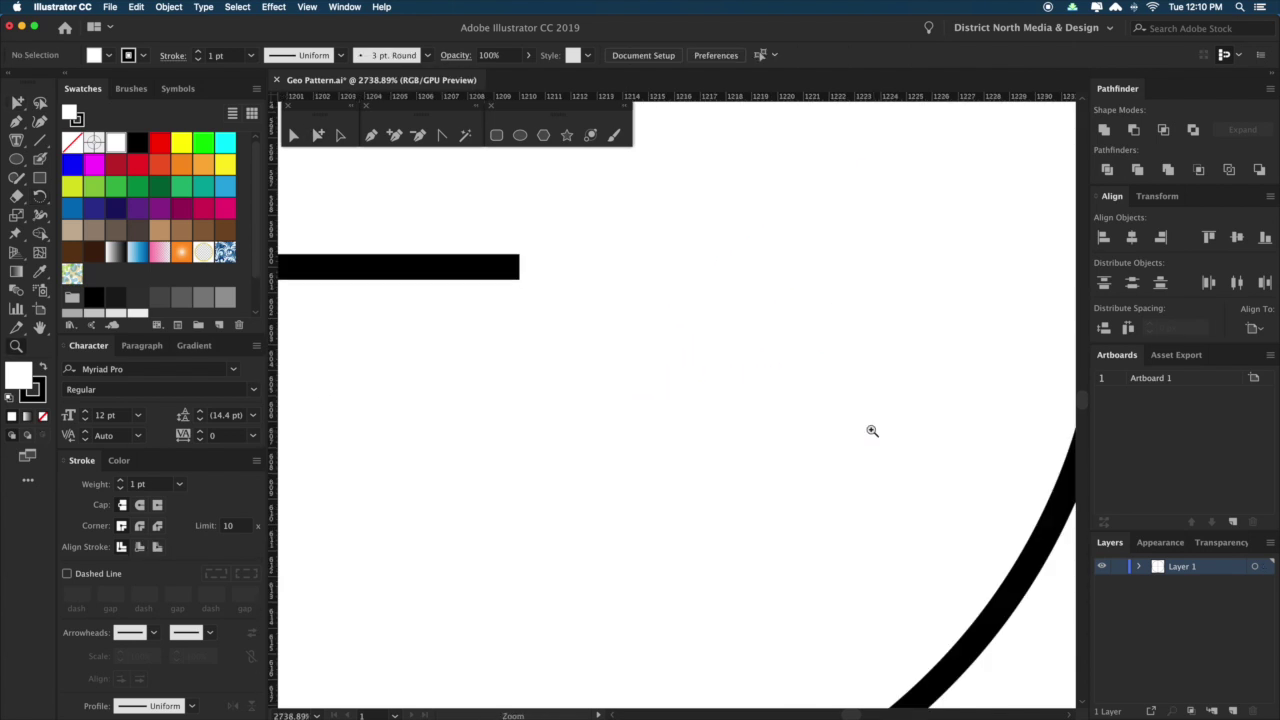
key("super+minus")
key("super+minus")
key("super+minus")
key("super+minus")
key("super+minus")
key("super+minus")
key("super+minus")
key("super+minus")
key("super+minus")
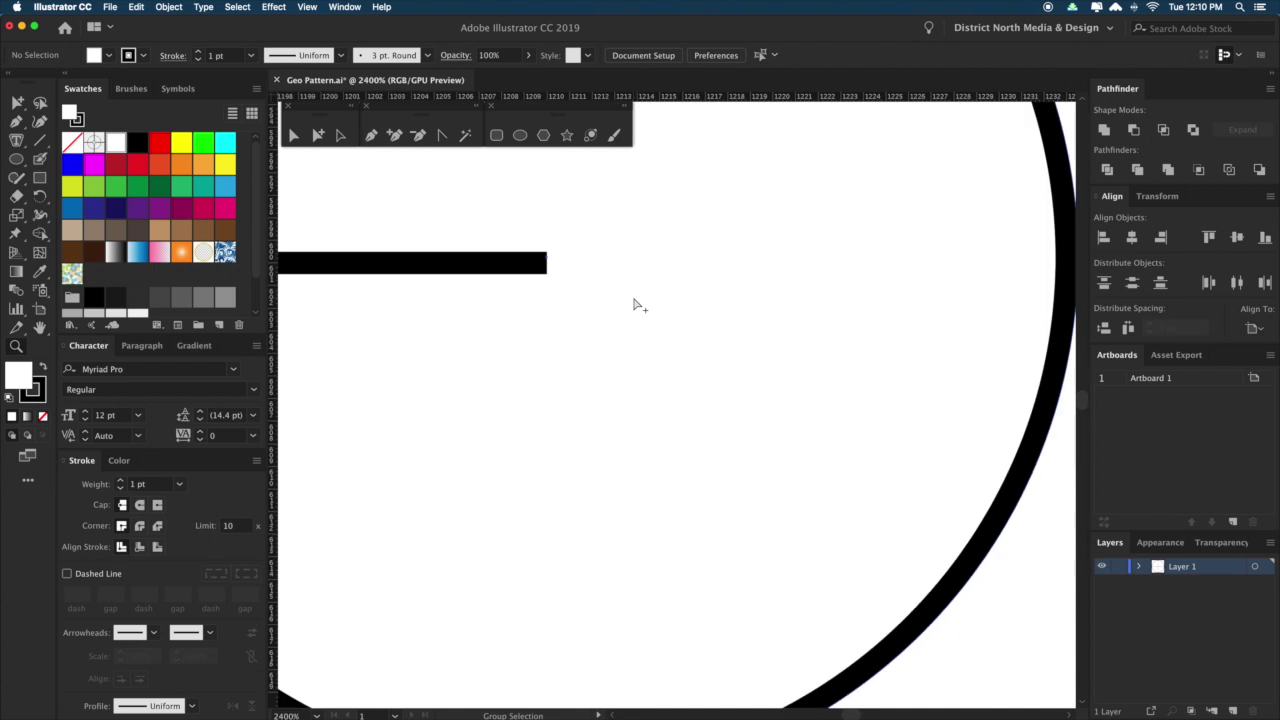
key("super+minus")
key("super+minus")
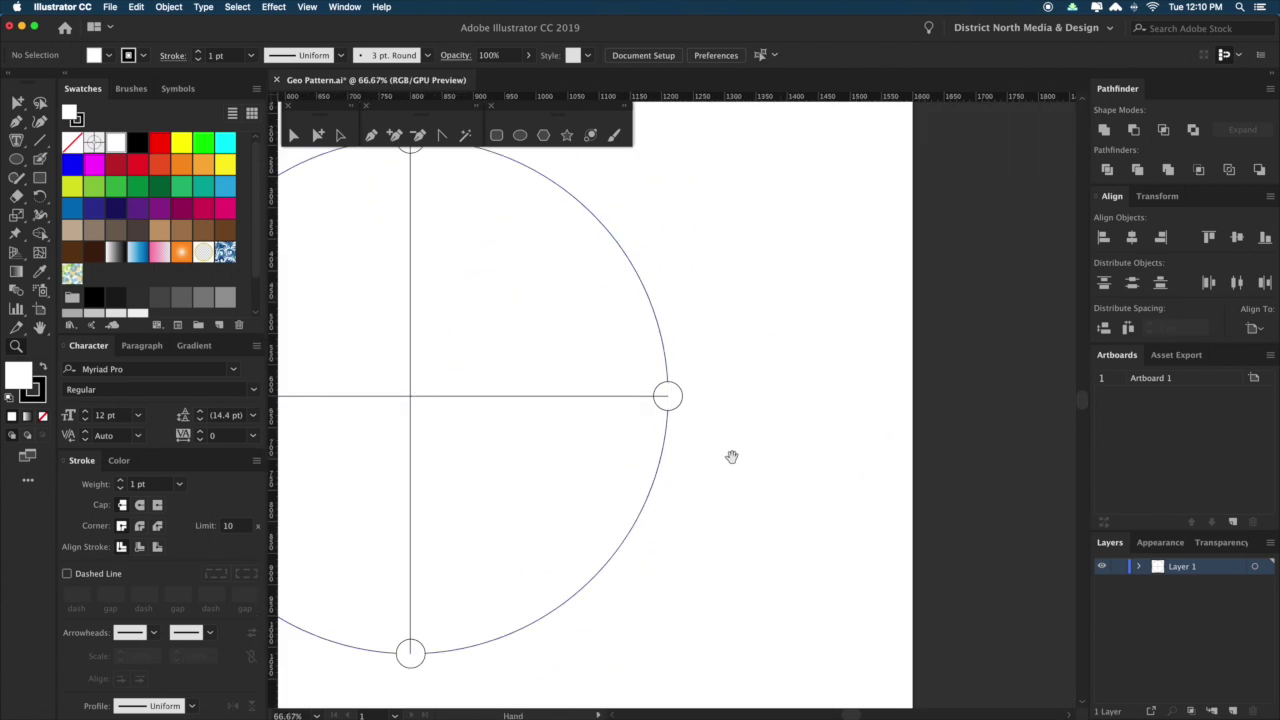
Scale a copy of the right small circle down to a much smaller concentric circle at the line's end.
left_click(857, 400)
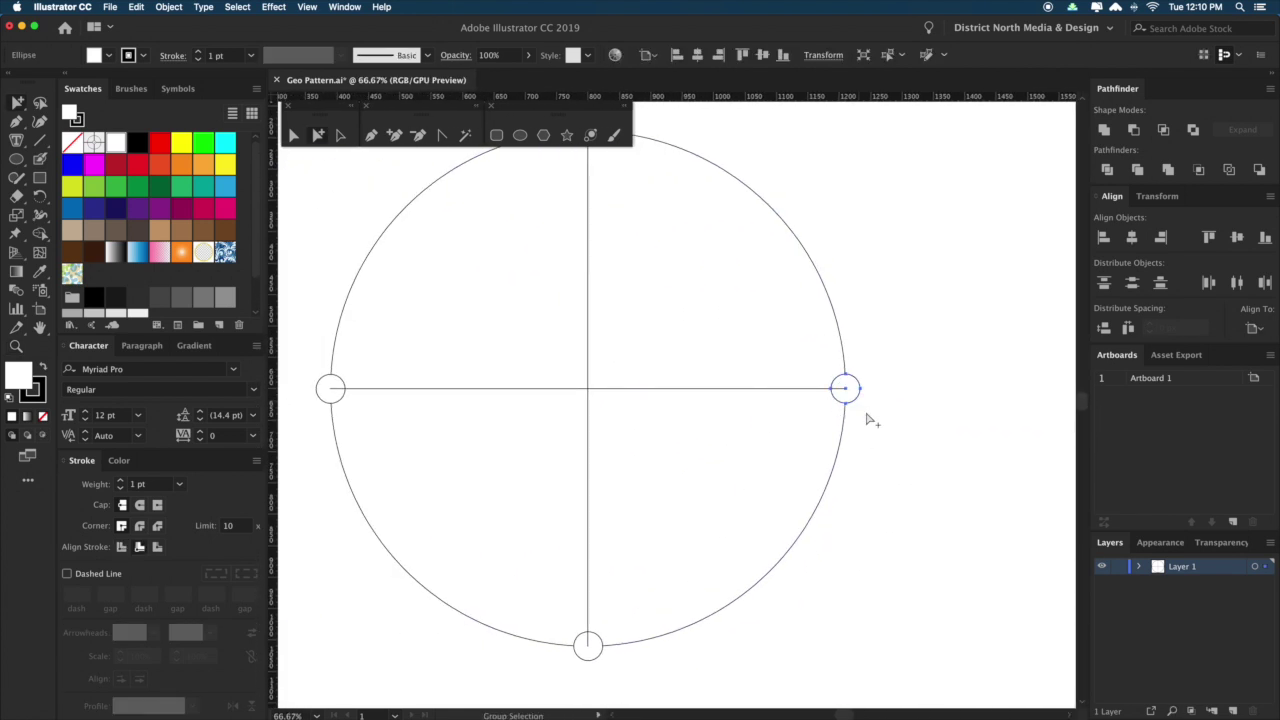
key("s")
left_click_drag(971, 531, 880, 449)
key("a")
left_click(931, 475)
key("super+space")
left_click_drag(820, 362, 883, 419)
Match the inner circle's stroke to the surrounding small circle's 1 pt stroke with the Eyedropper.
left_click(729, 340)
key("Delete")
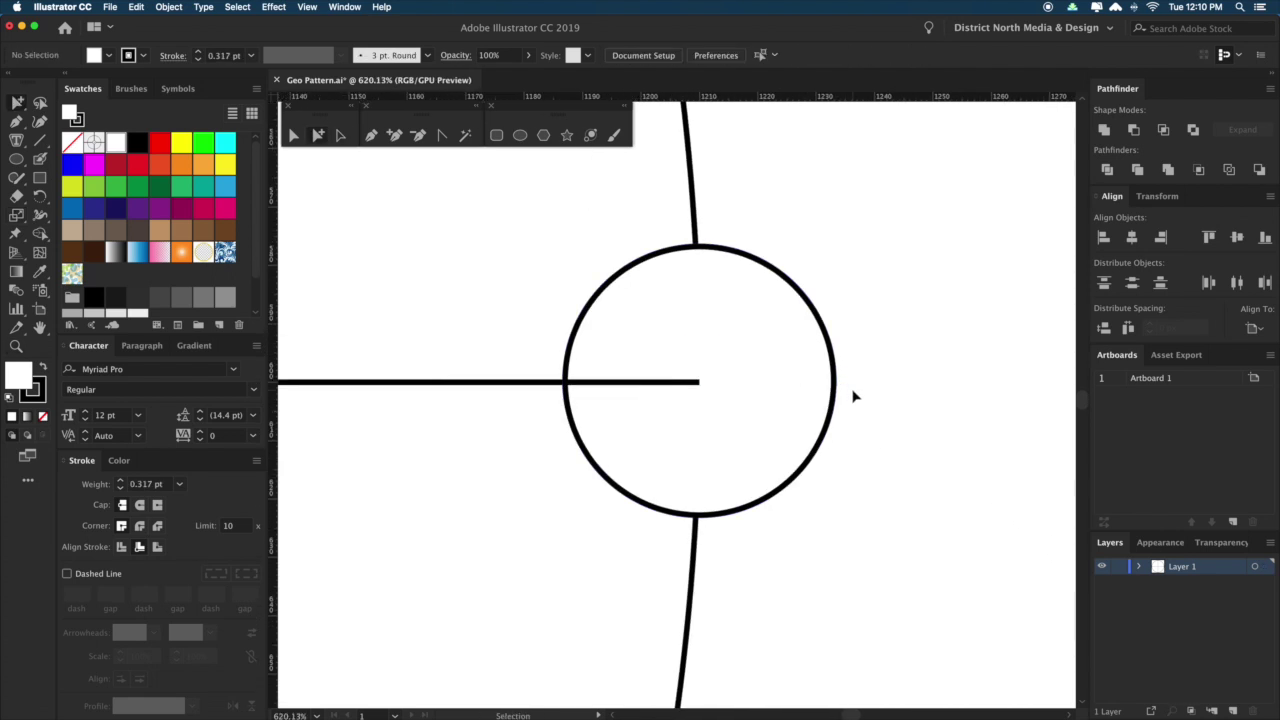
key("super+z")
key("i")
left_click(810, 315)
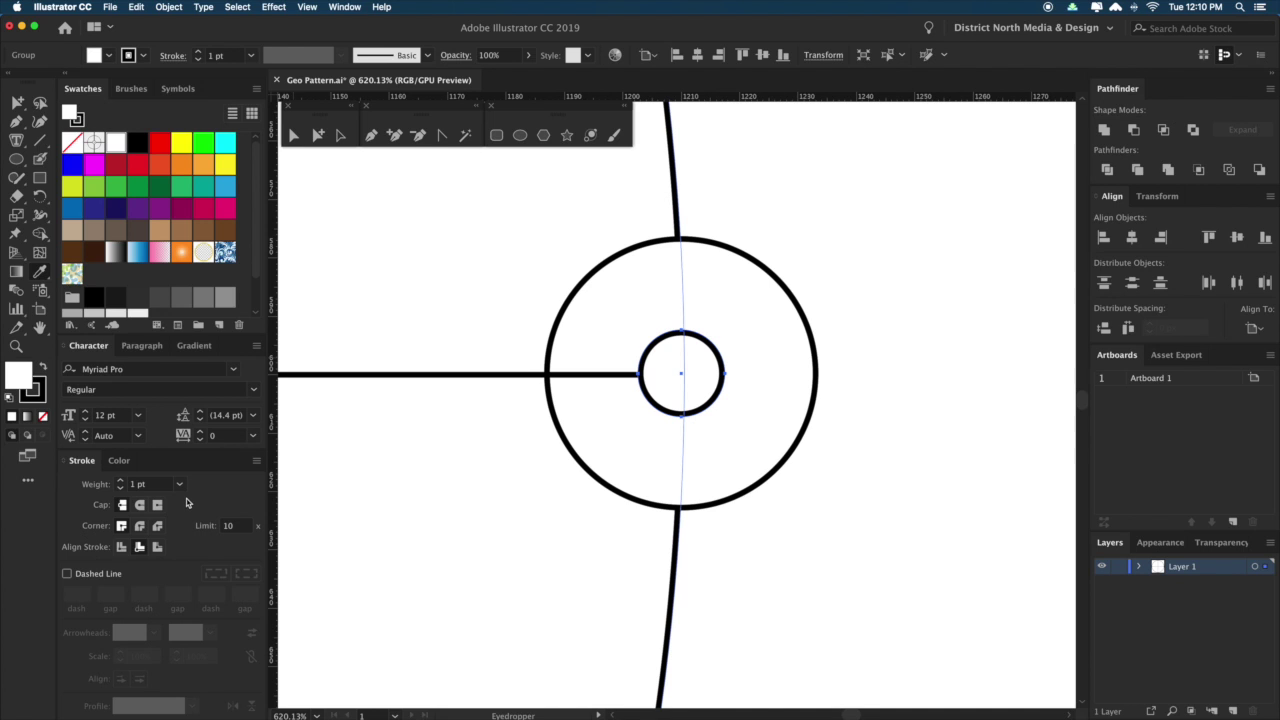
key("v")
key("super+shift+a")
Copy the inner circle straight across into the center of the left small circle.
left_click_drag(821, 534, 864, 529)
key("super+minus")
key("super+minus")
key("super+minus")
key("super+minus")
key("super+minus")
key("super+minus")
scroll(814, 569, "left", 5)
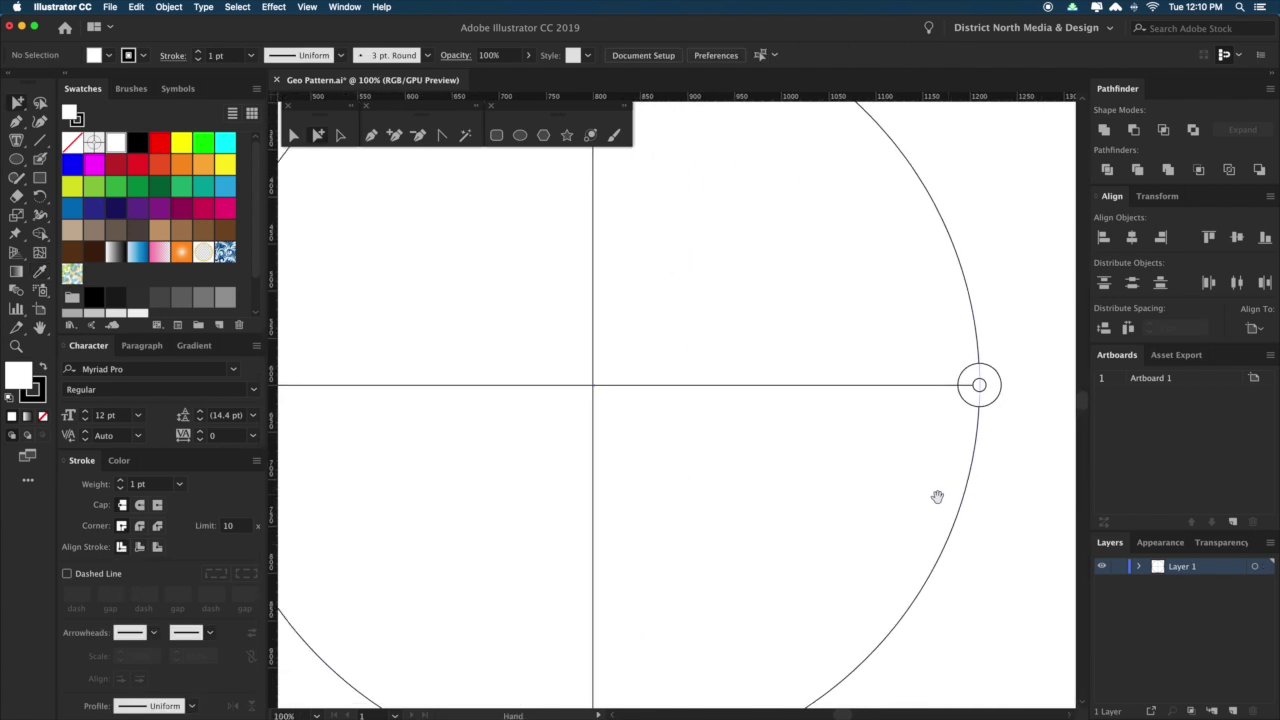
key("super+minus")
scroll(900, 450, "left", 1)
left_click_drag(888, 389, 371, 391)
Rotate a copy of the two inner circles 90° into the top and bottom small circles.
left_click(887, 390, "shift")
key("r")
left_click_drag(949, 446, 577, 600)
key("super+shift+a")
key("v")
left_click(885, 612)
key("super+minus")
scroll(854, 531, "up", 2)
scroll(846, 531, "right", 1)
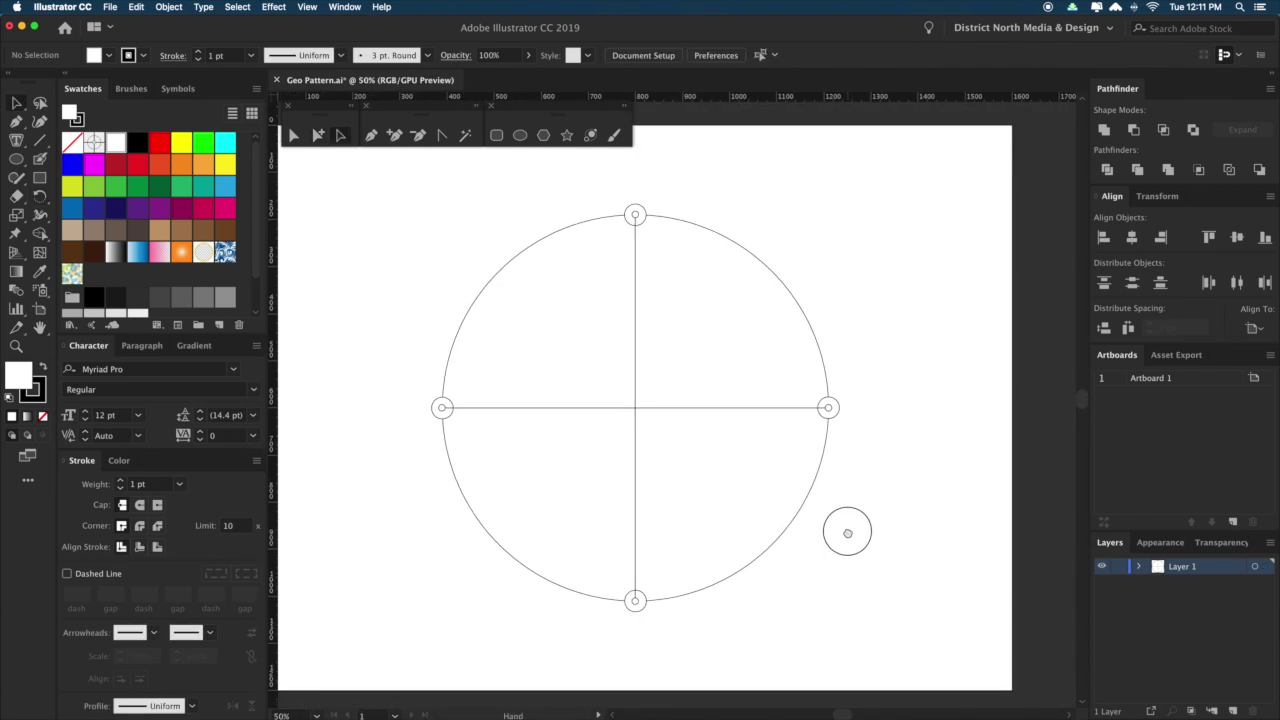
Cut the large circle and group the remaining crossed lines and small circles.
left_click_drag(877, 526, 749, 483)
key("Delete")
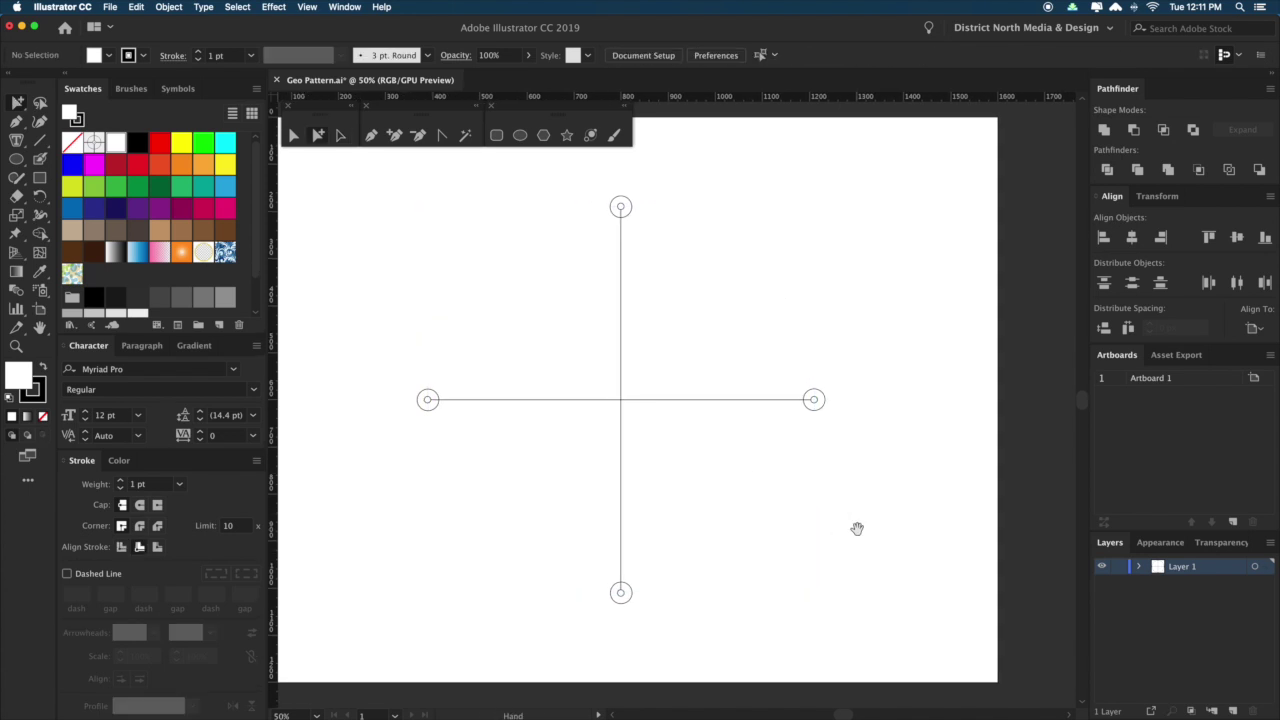
left_click_drag(876, 632, 375, 196)
key("super+g")
Paste the large circle behind the group and align it centered with the group.
left_click(895, 368)
key("super+b")
left_click(892, 402)
left_click_drag(893, 403, 517, 294)
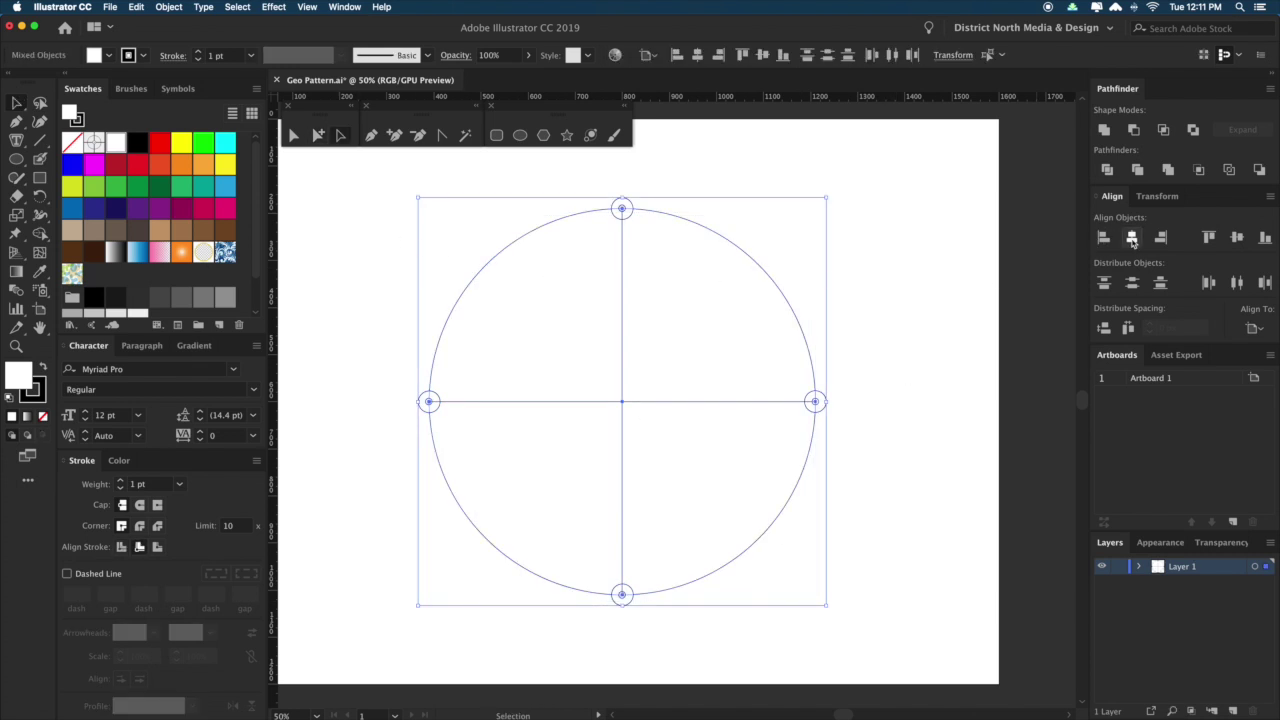
left_click(930, 434)
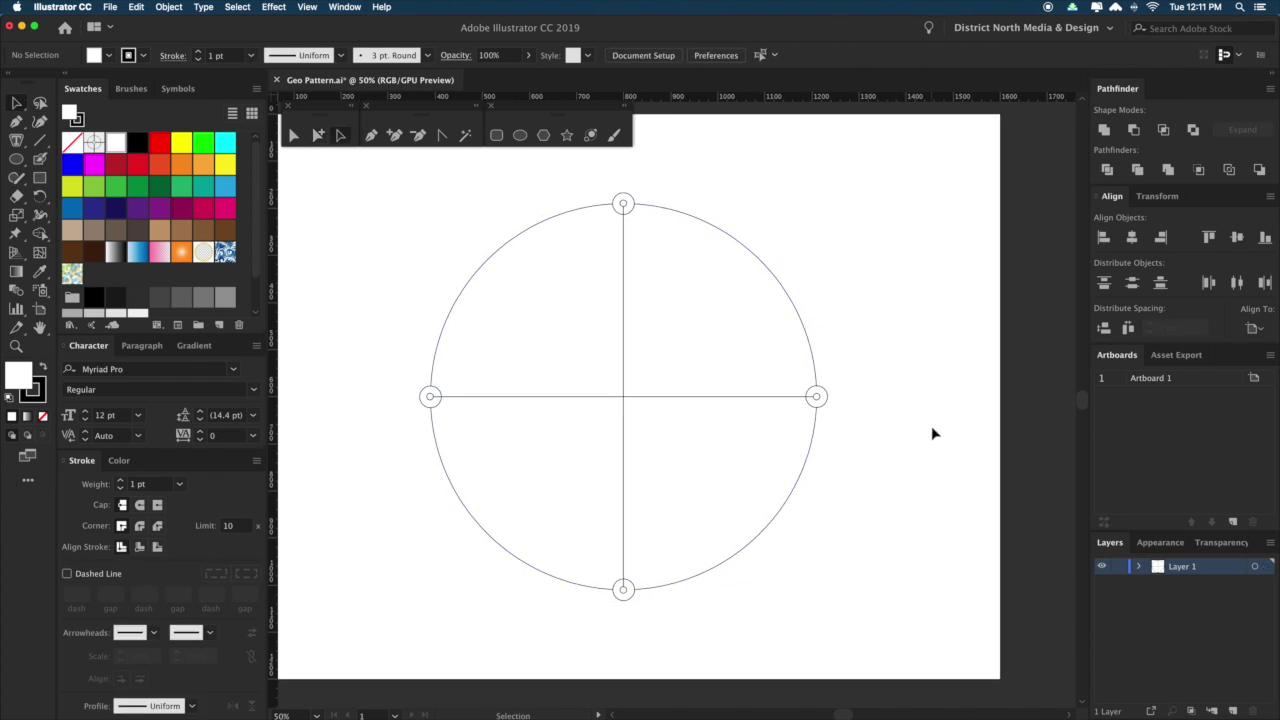
Rotate a copy of the group of crossed lines and small circles by 45° to form eight evenly spaced spokes.
left_click(772, 397)
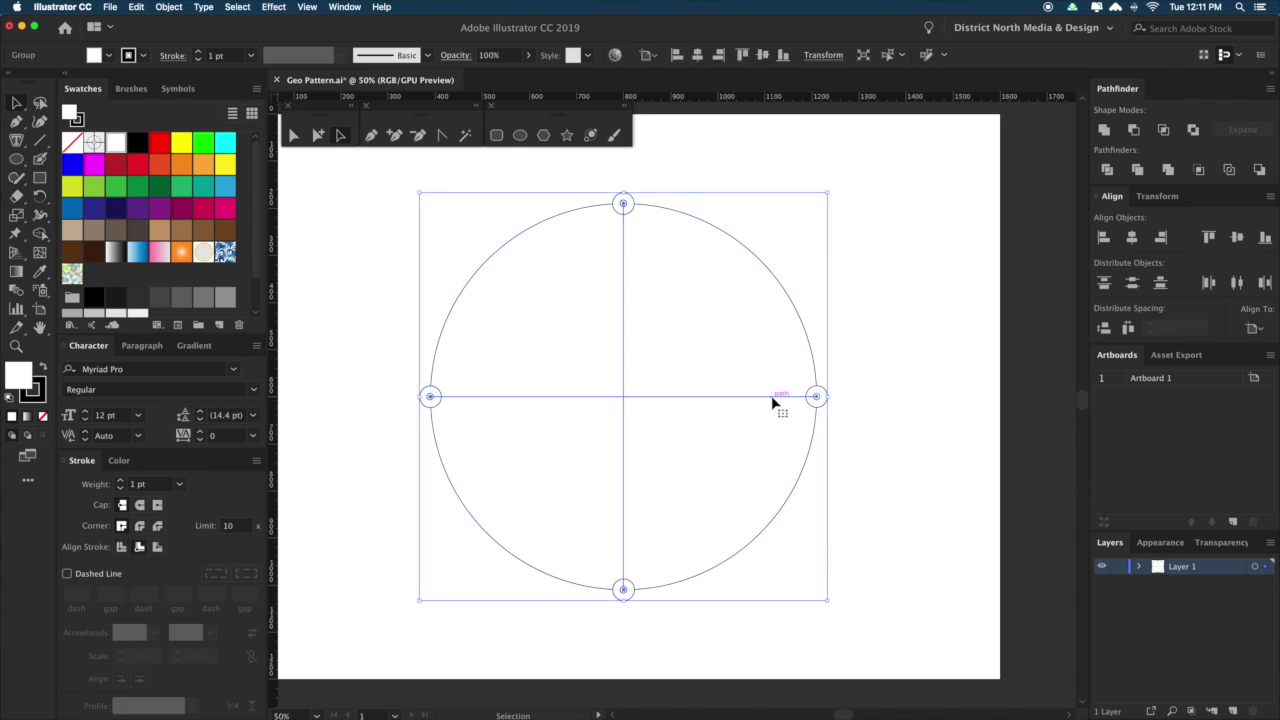
left_click(855, 435)
left_click(767, 398)
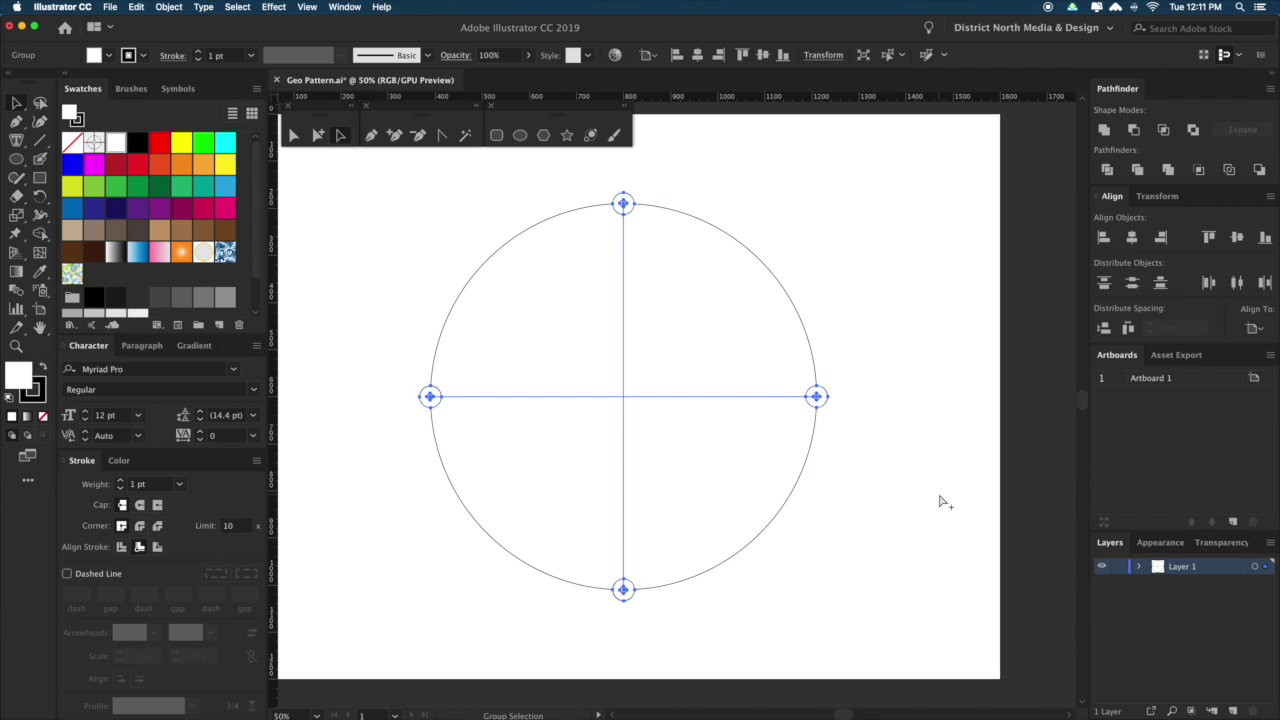
key("v")
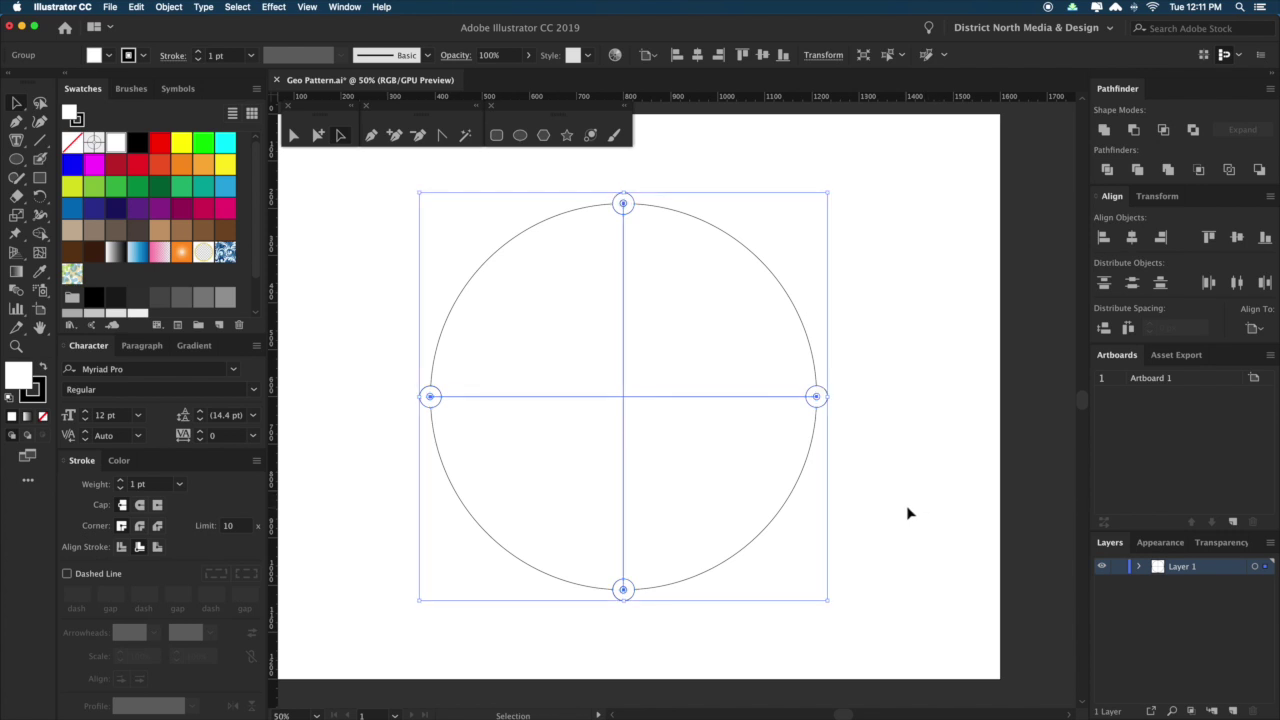
key("r")
left_click_drag(912, 448, 794, 552)
key("v")
left_click(880, 554)
key("space")
left_click_drag(880, 554, 901, 530)
key("space")
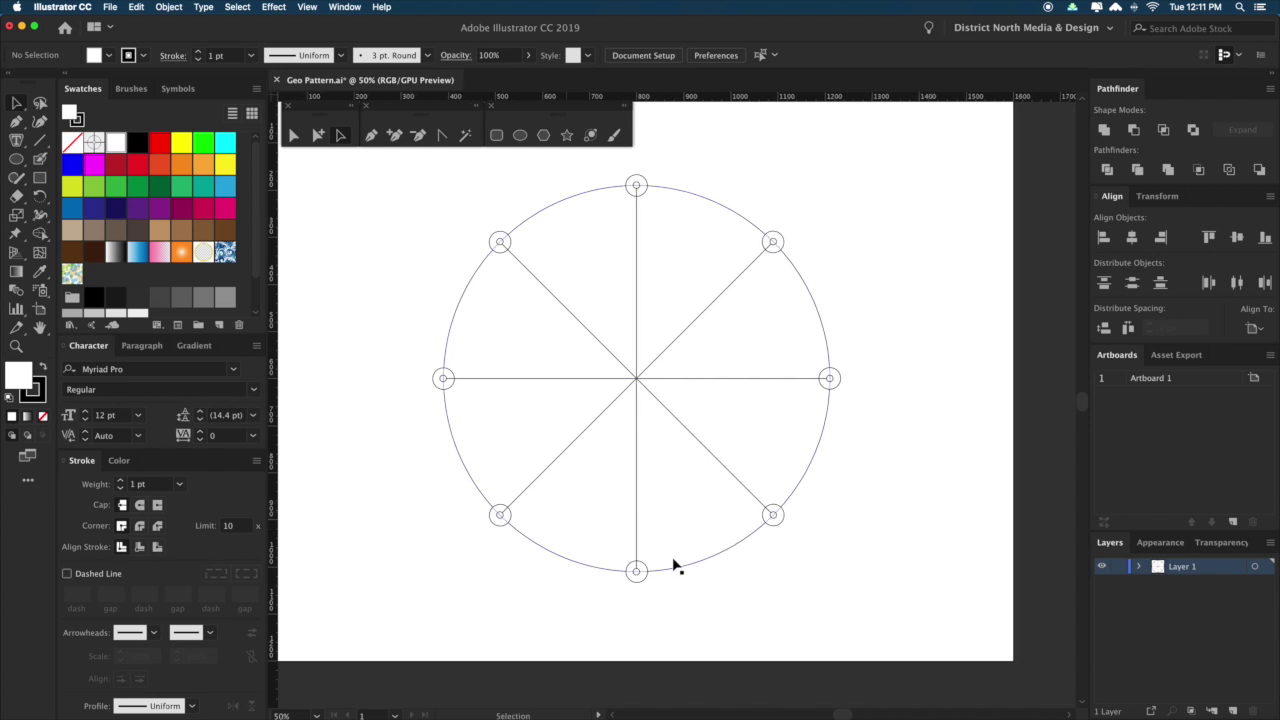
Draw a square around the large circle with its sides passing through the centers of the four outermost small circles.
key("space")
left_click_drag(902, 452, 891, 504)
left_click(33, 177)
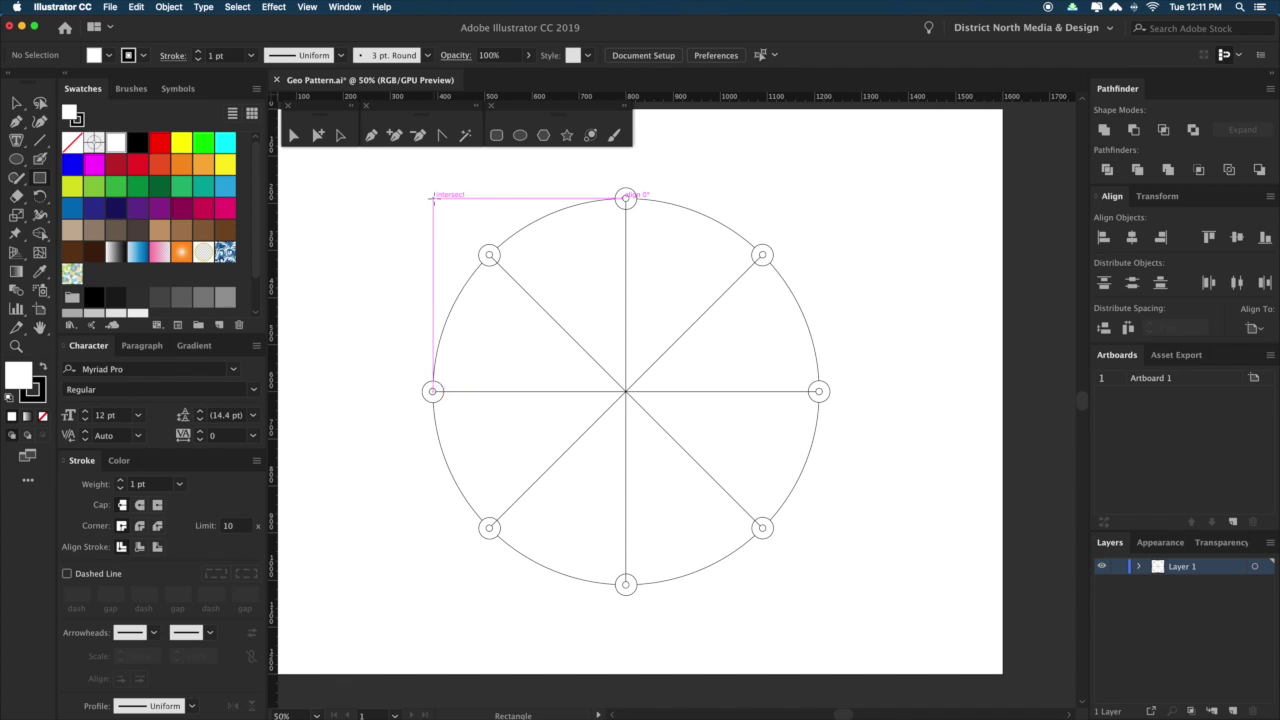
left_click_drag(432, 198, 778, 584)
key("v")
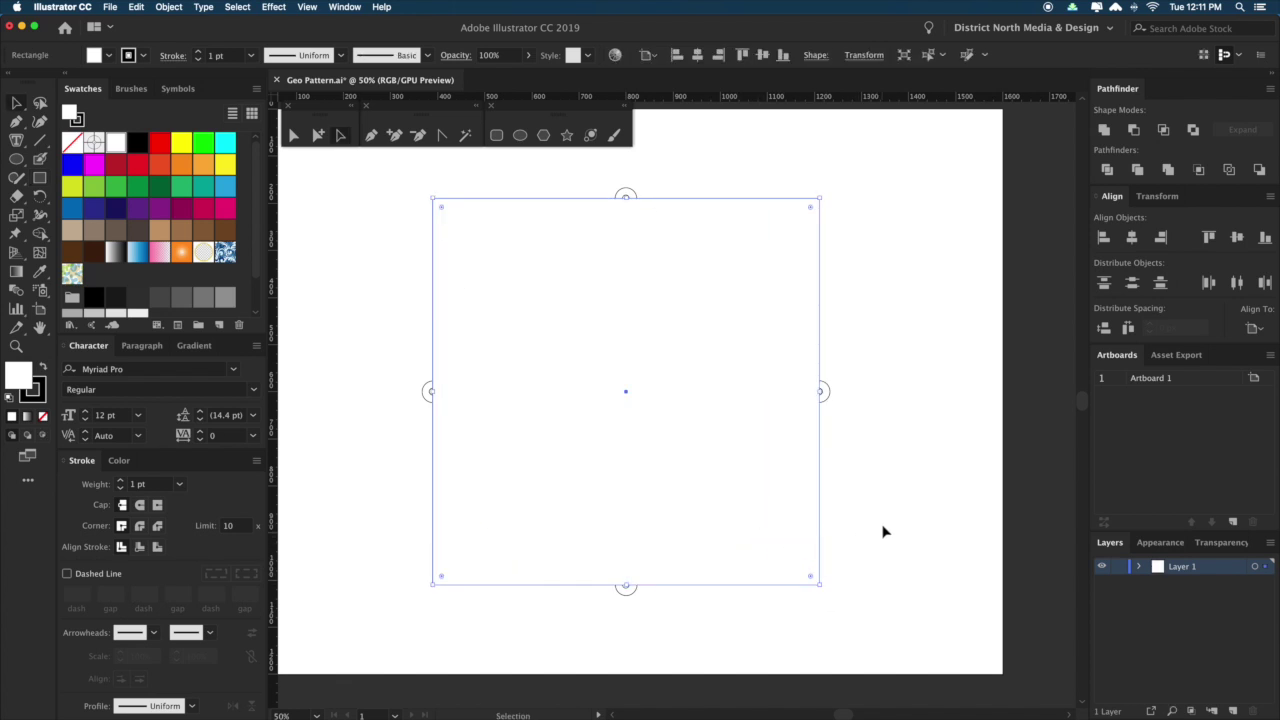
Match the square's fill and stroke to the right small circle with the Eyedropper.
key("i")
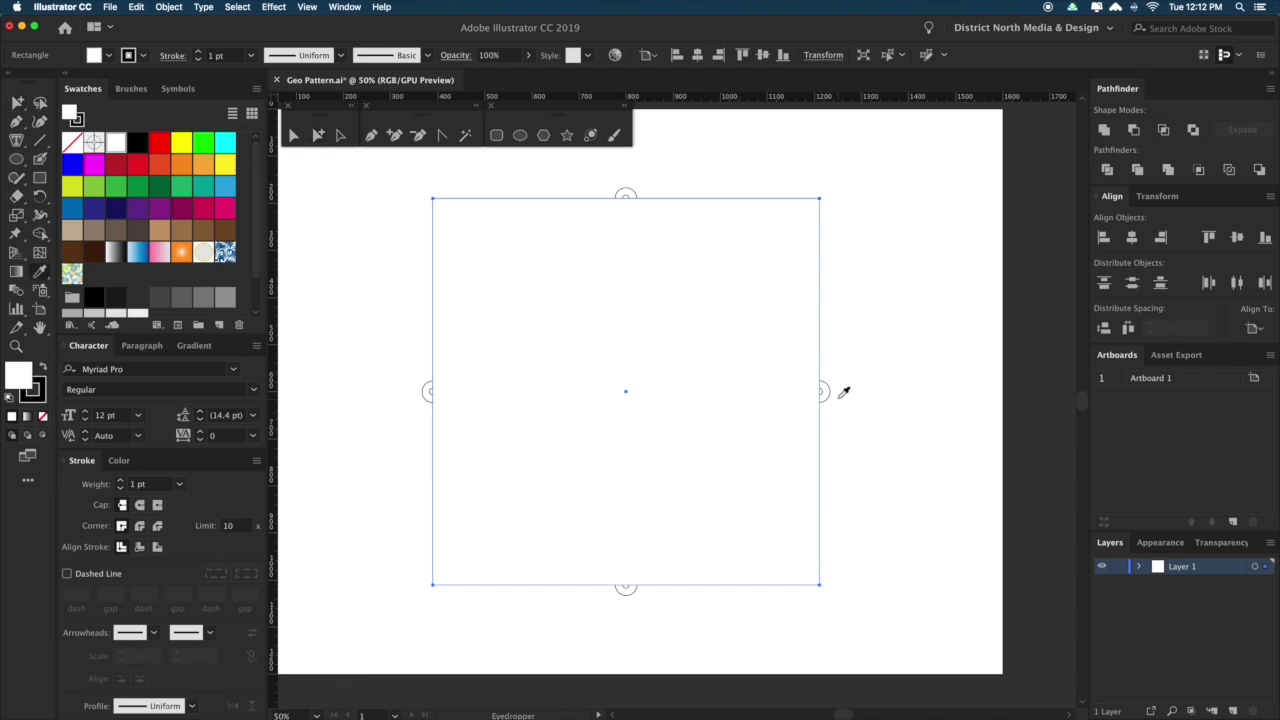
left_click(831, 387)
key("v")
left_click(864, 415)
left_click(707, 473)
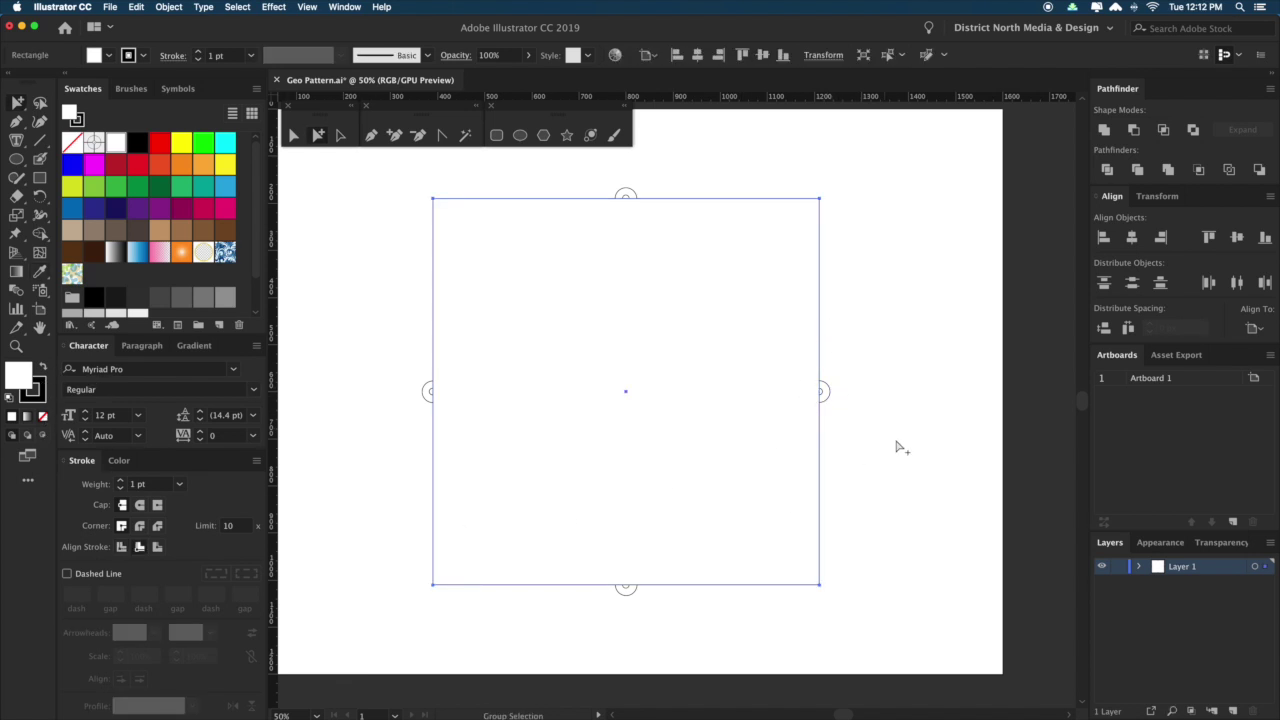
key("v")
left_click(908, 506)
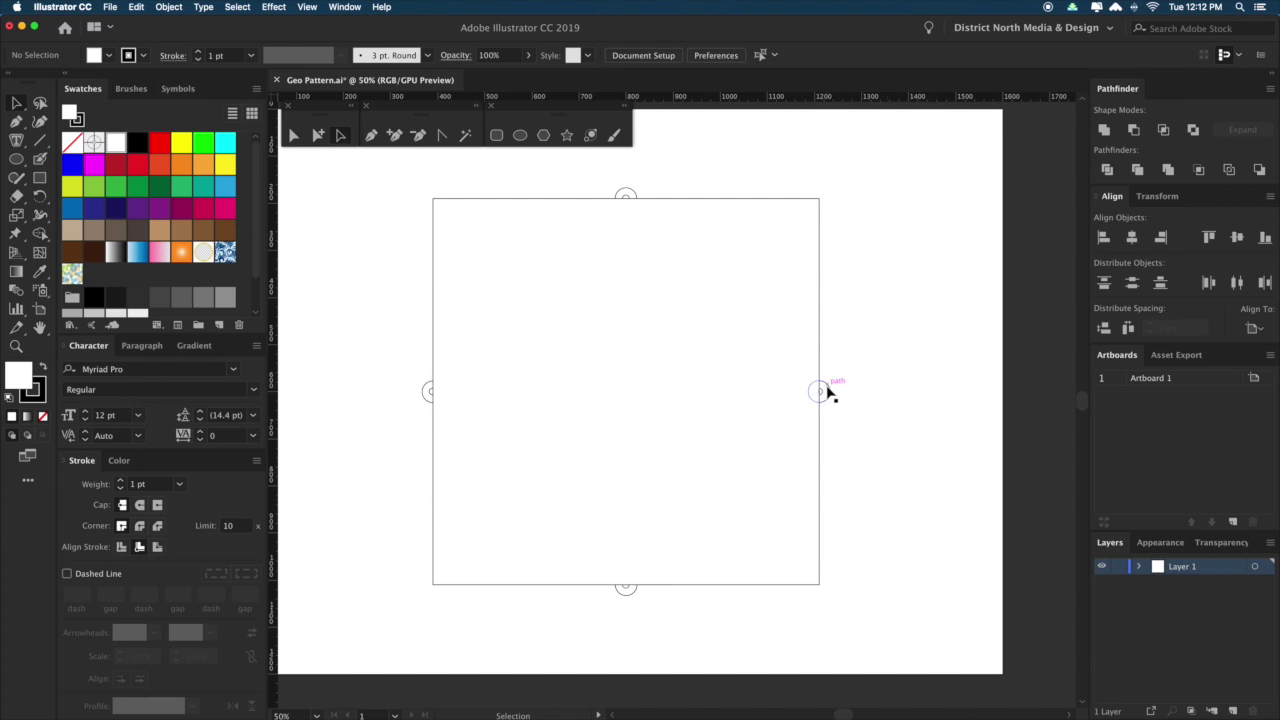
Draw a rectangle slightly larger than the artboard so that it covers the whole artboard.
key("super+minus")
left_click(894, 460)
key("m")
left_click_drag(453, 247, 872, 557)
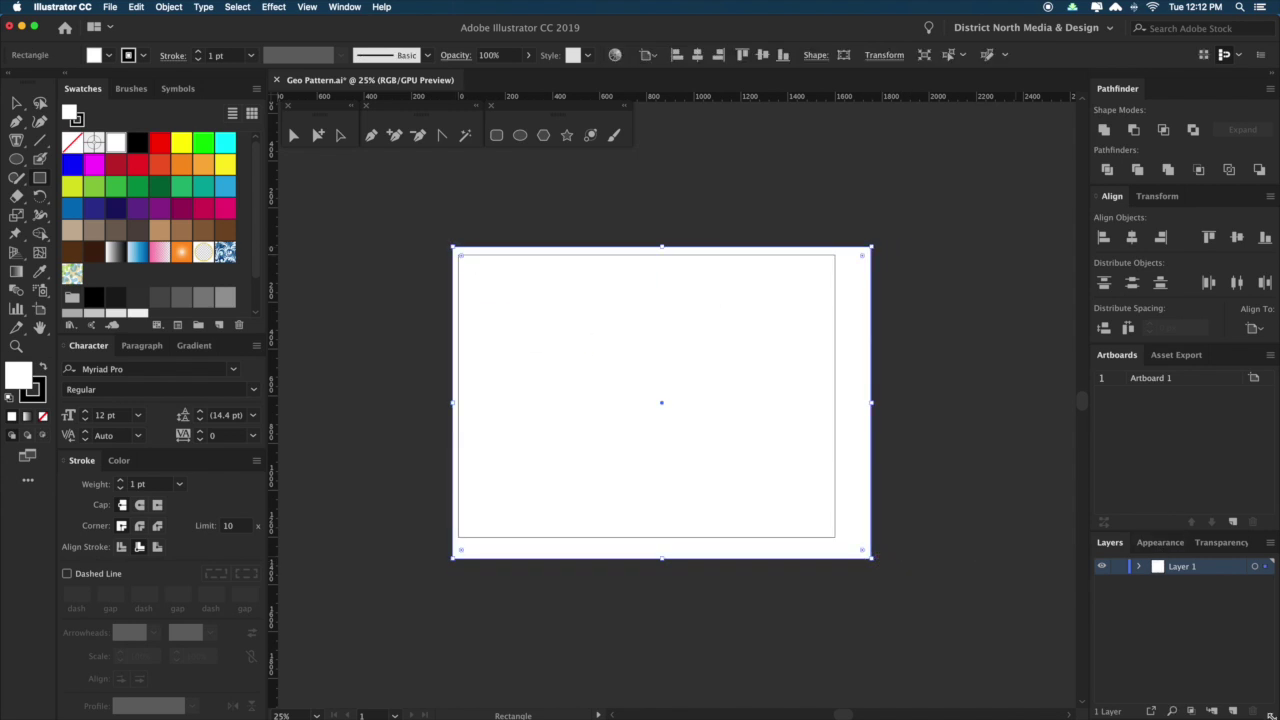
Create a layer named Background beneath Layer 1 and move the artboard-covering rectangle onto it.
left_click(1233, 711)
left_click_drag(1266, 582, 1211, 583)
double_click(1176, 583)
type("Bla")
type("kgrou")
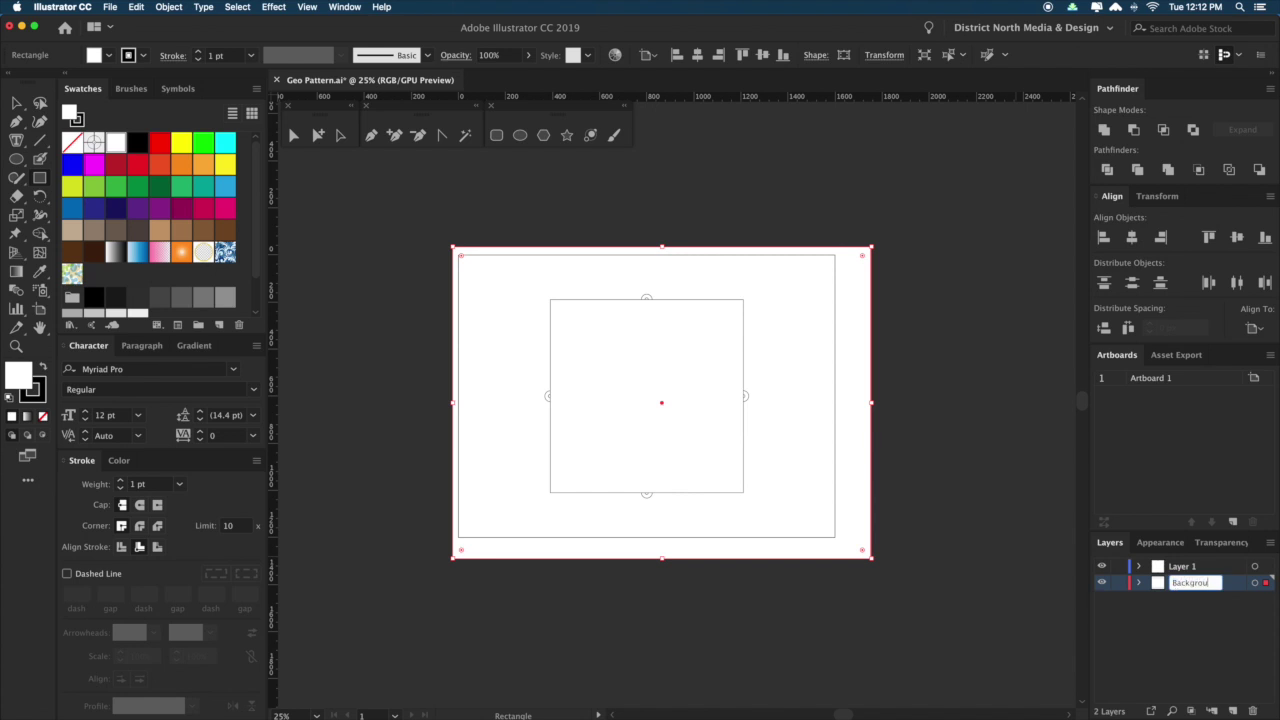
type("nd")
key("Return")
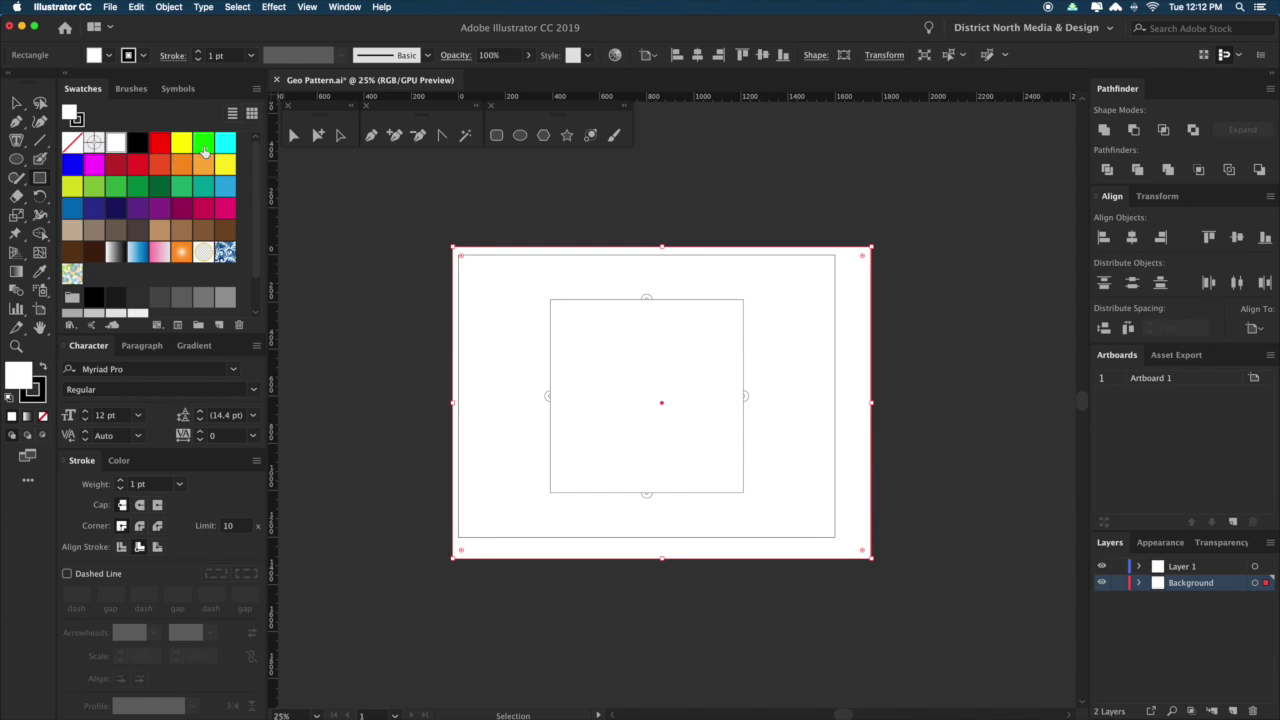
Fill the background rectangle with the tan swatch C7B299 and remove its stroke.
left_click(76, 236)
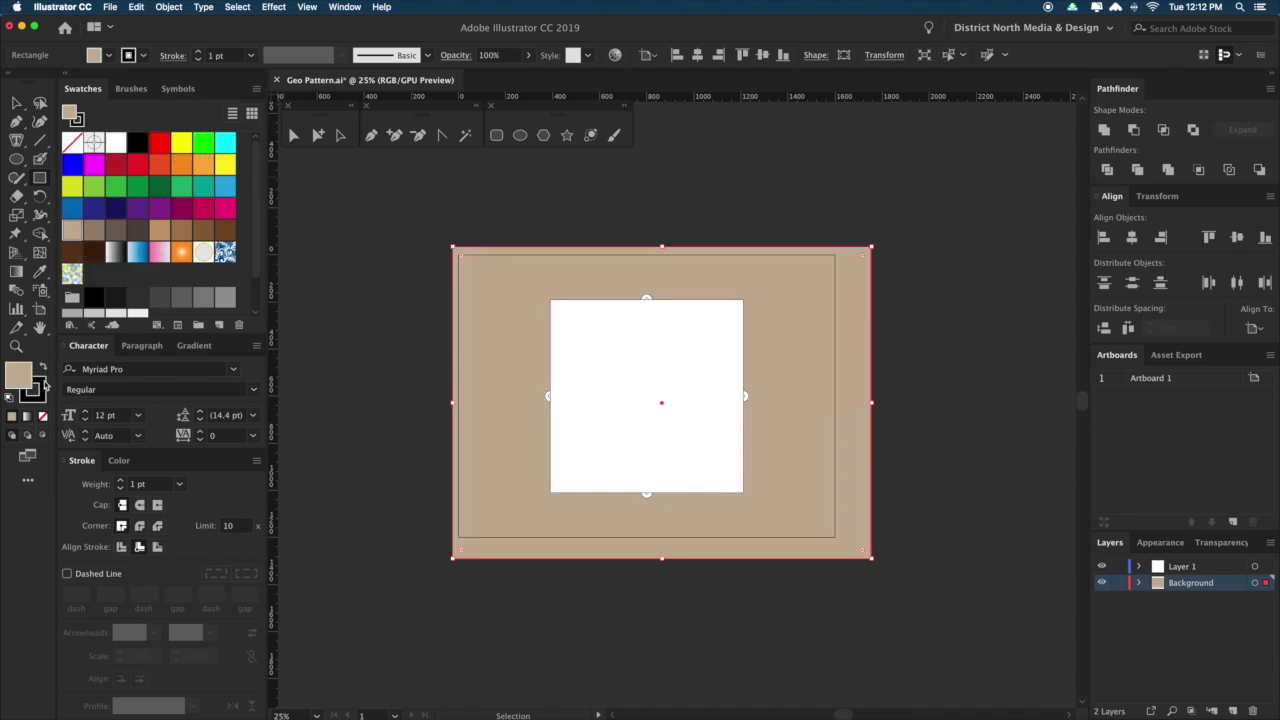
left_click(39, 394)
left_click(43, 417)
left_click(17, 374)
key("a")
left_click(357, 430)
scroll(350, 470, "right", 1)
left_click(860, 612)
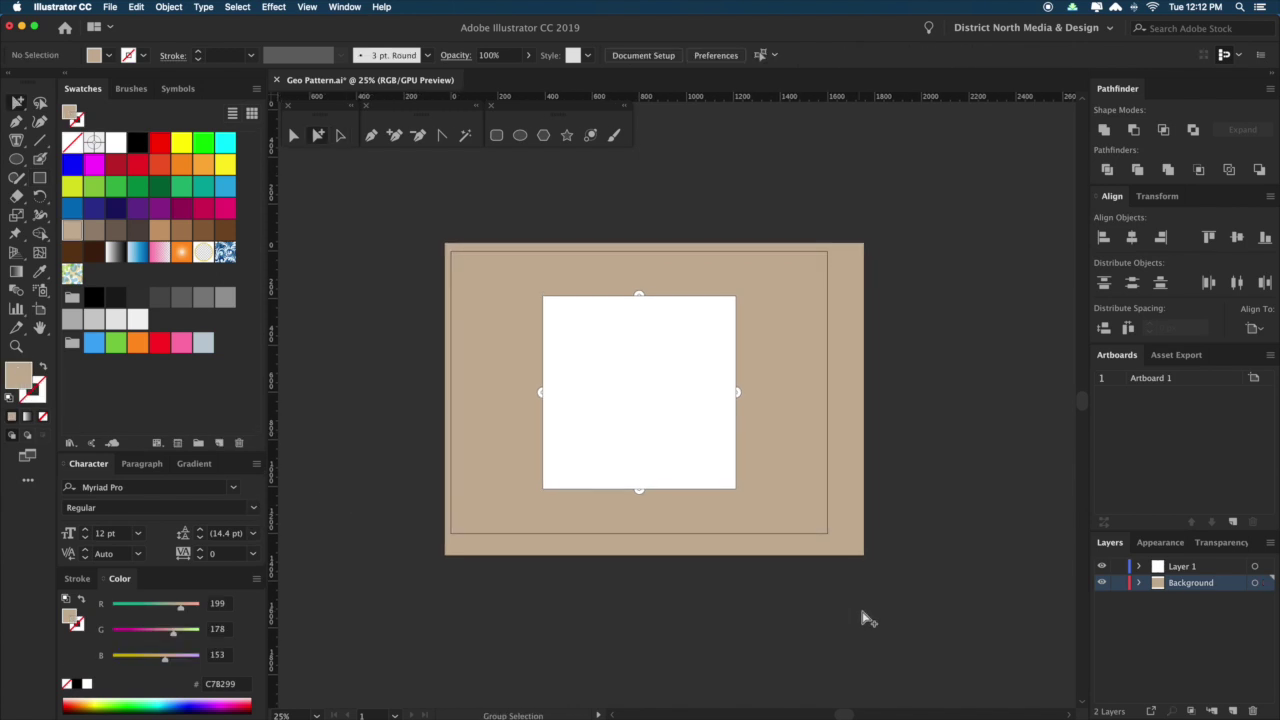
Draw a thin white rectangle beside the large circle and duplicate it downward into a stack of five.
key("z")
left_click_drag(714, 486, 803, 571)
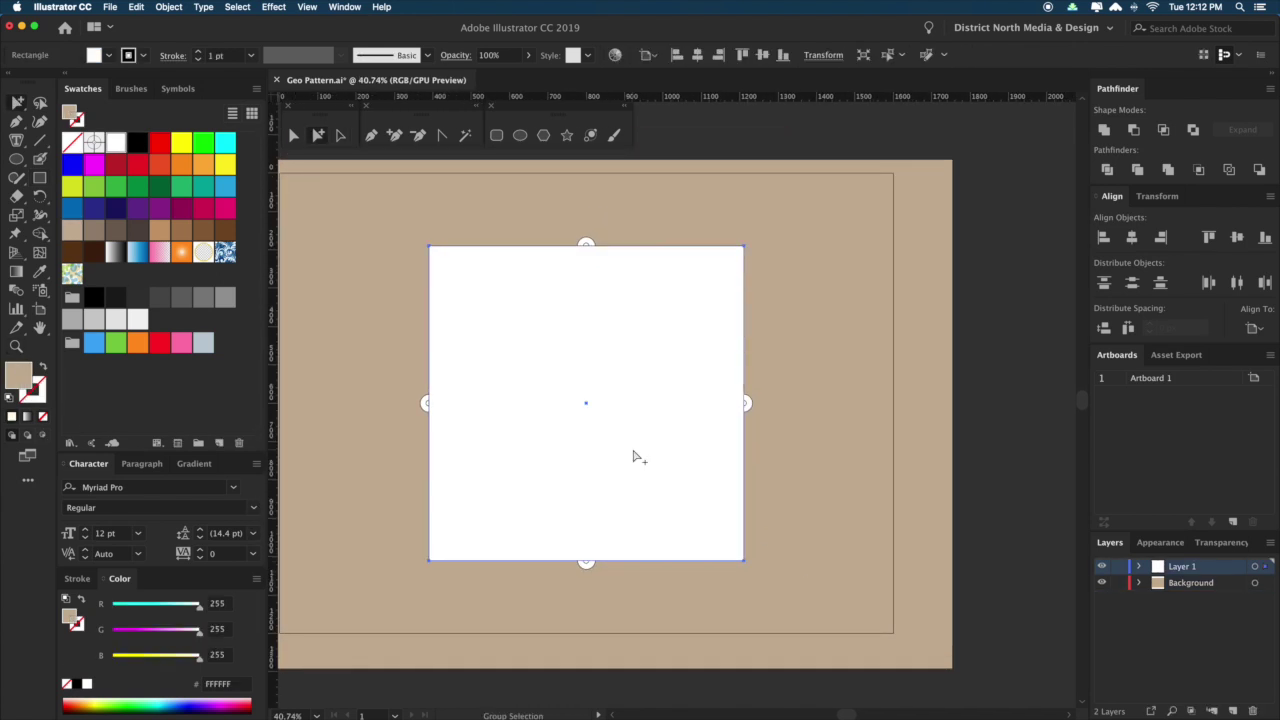
left_click(858, 437)
scroll(858, 437, "up", 1)
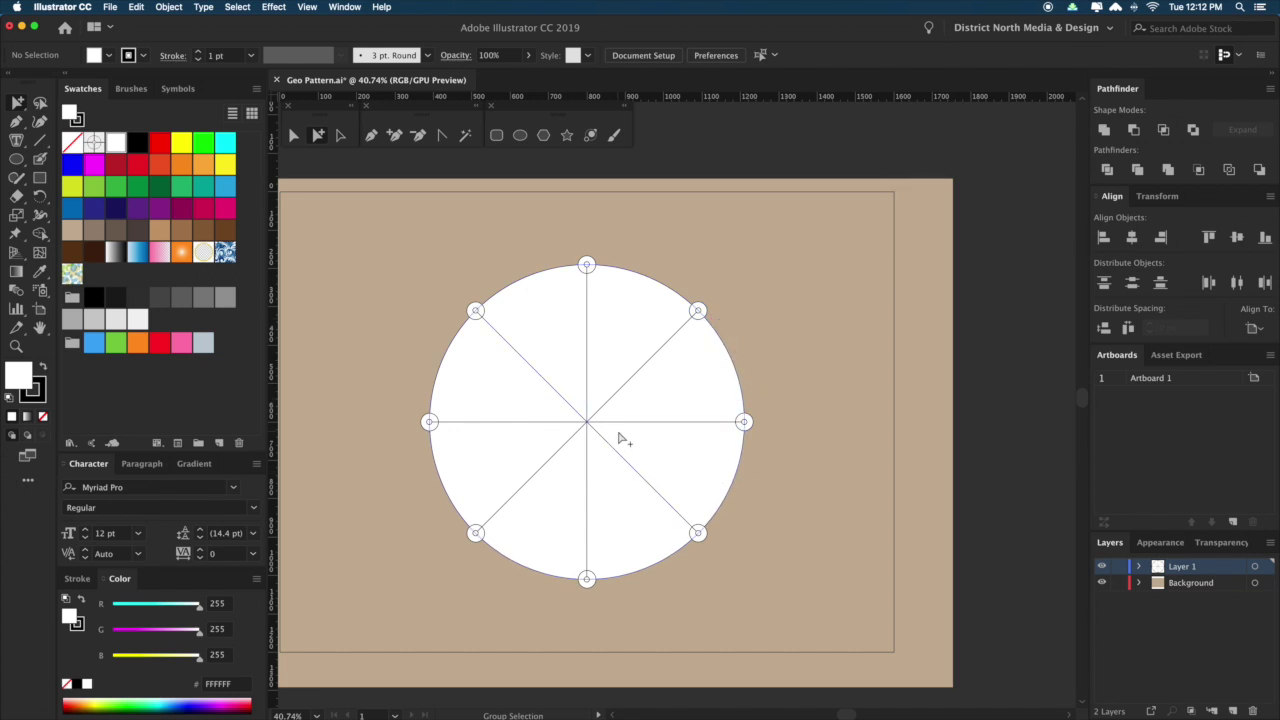
left_click_drag(730, 410, 636, 405)
left_click(45, 180)
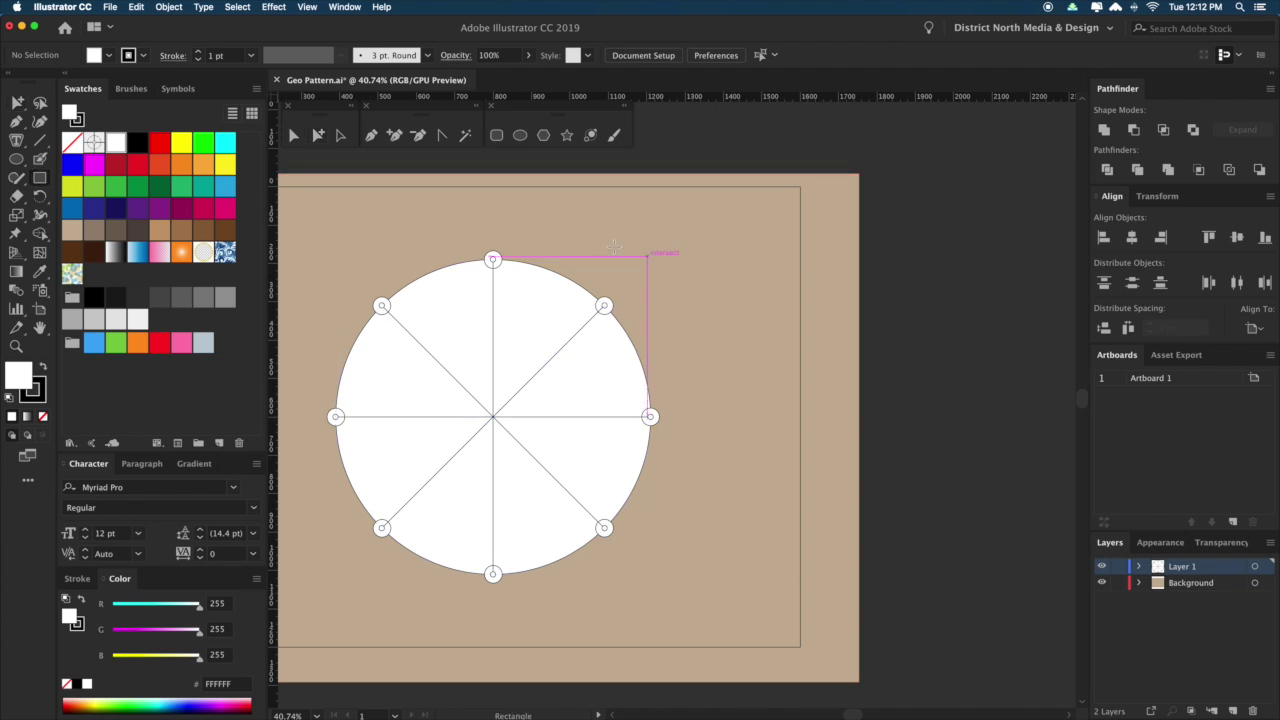
left_click_drag(669, 277, 791, 283)
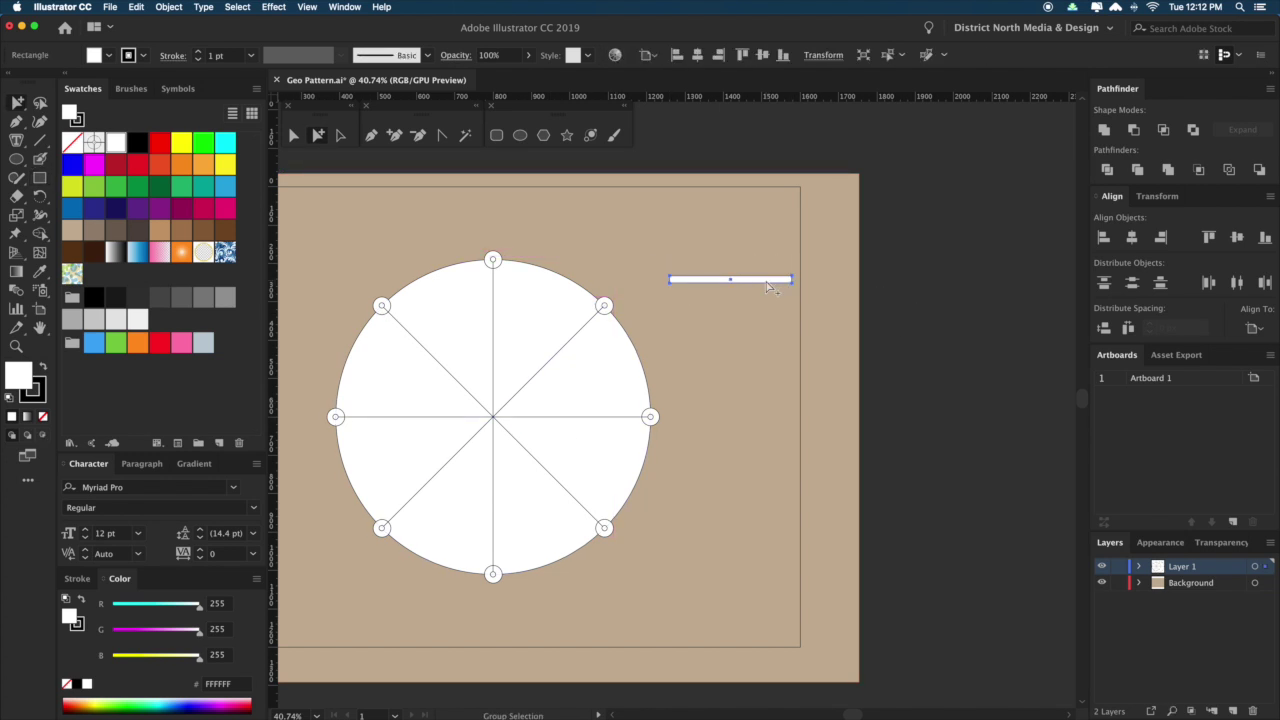
left_click_drag(702, 287, 705, 308)
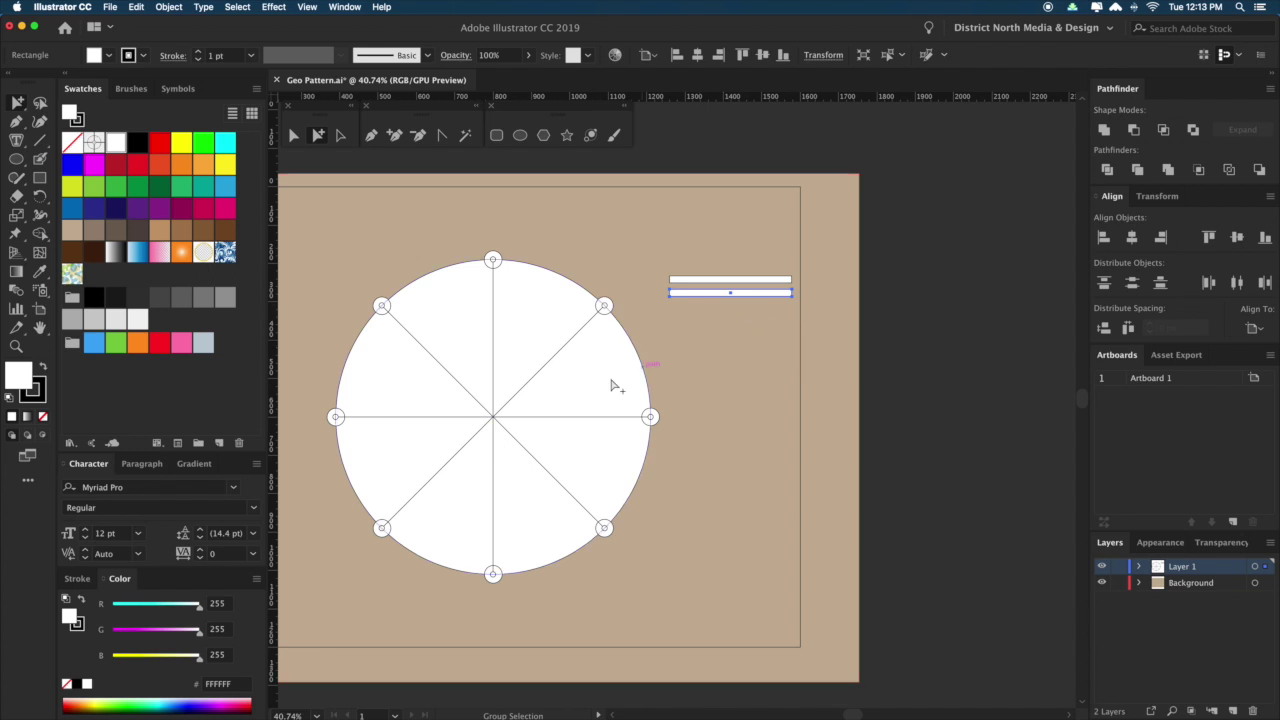
left_click_drag(781, 294, 777, 349)
left_click(683, 400)
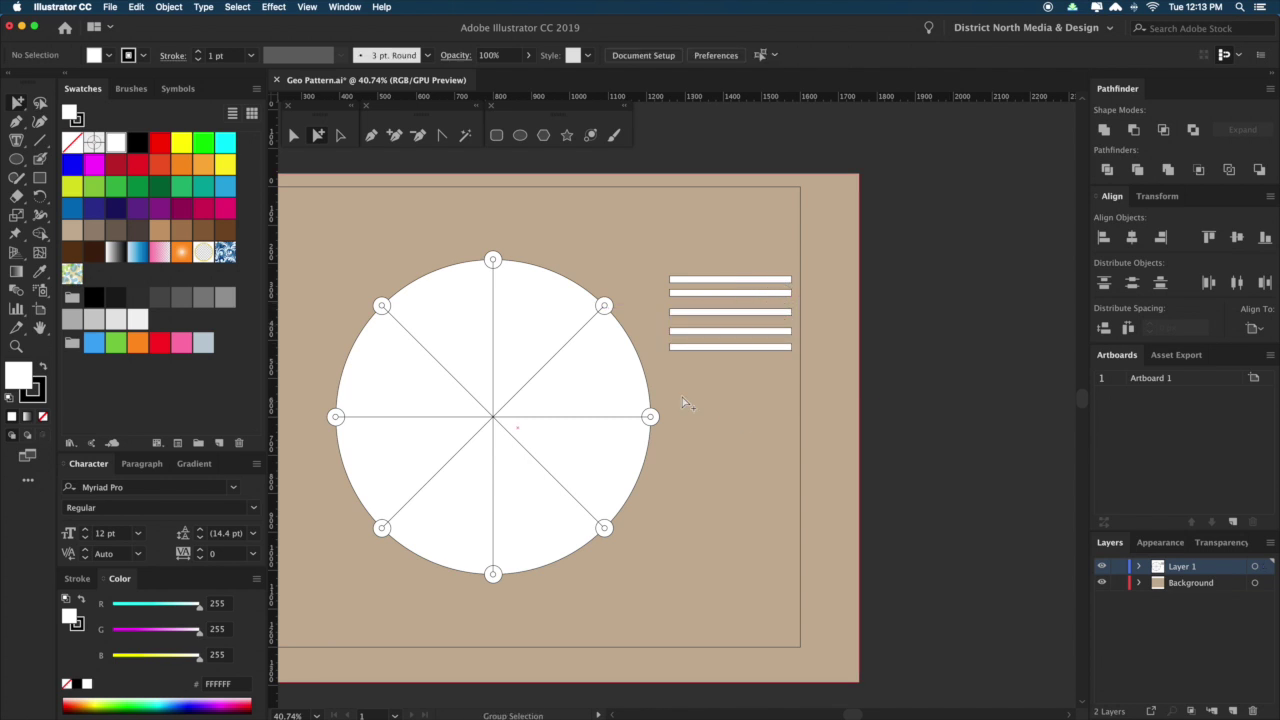
Remove the five thin rectangles beside the circle and restore the white square over the circle.
left_click(640, 354)
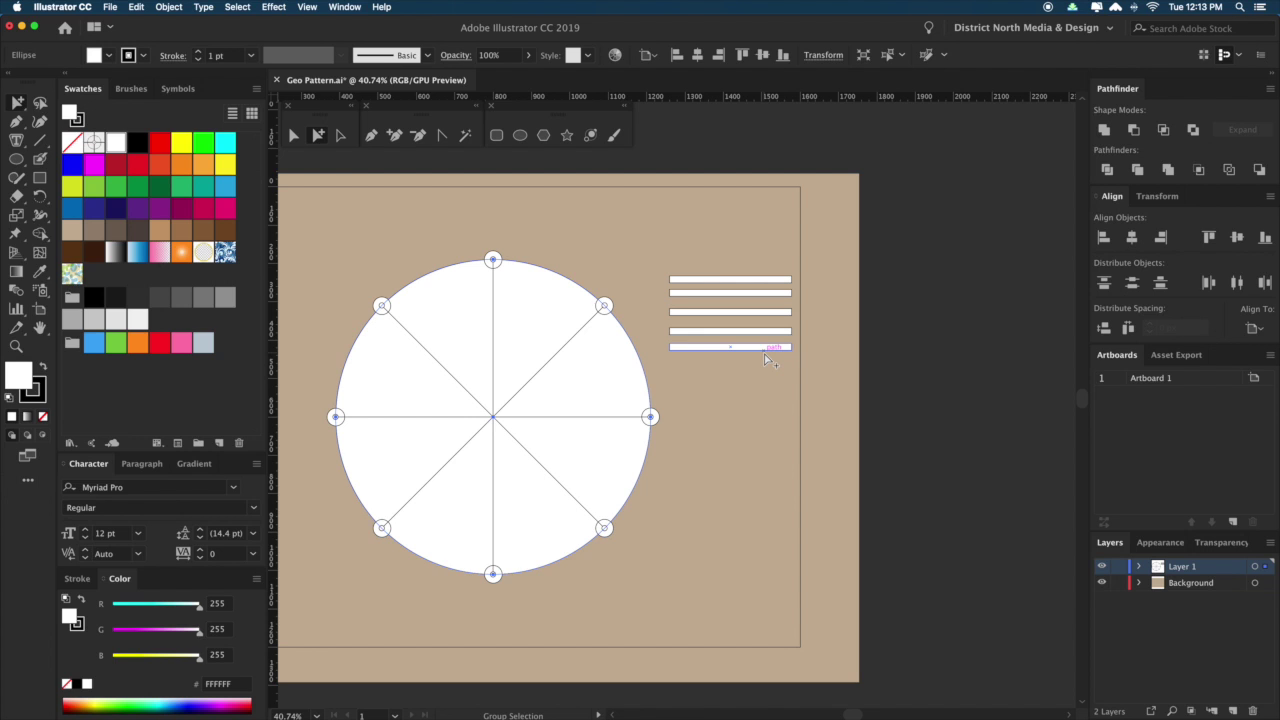
left_click(697, 331)
left_click(877, 420)
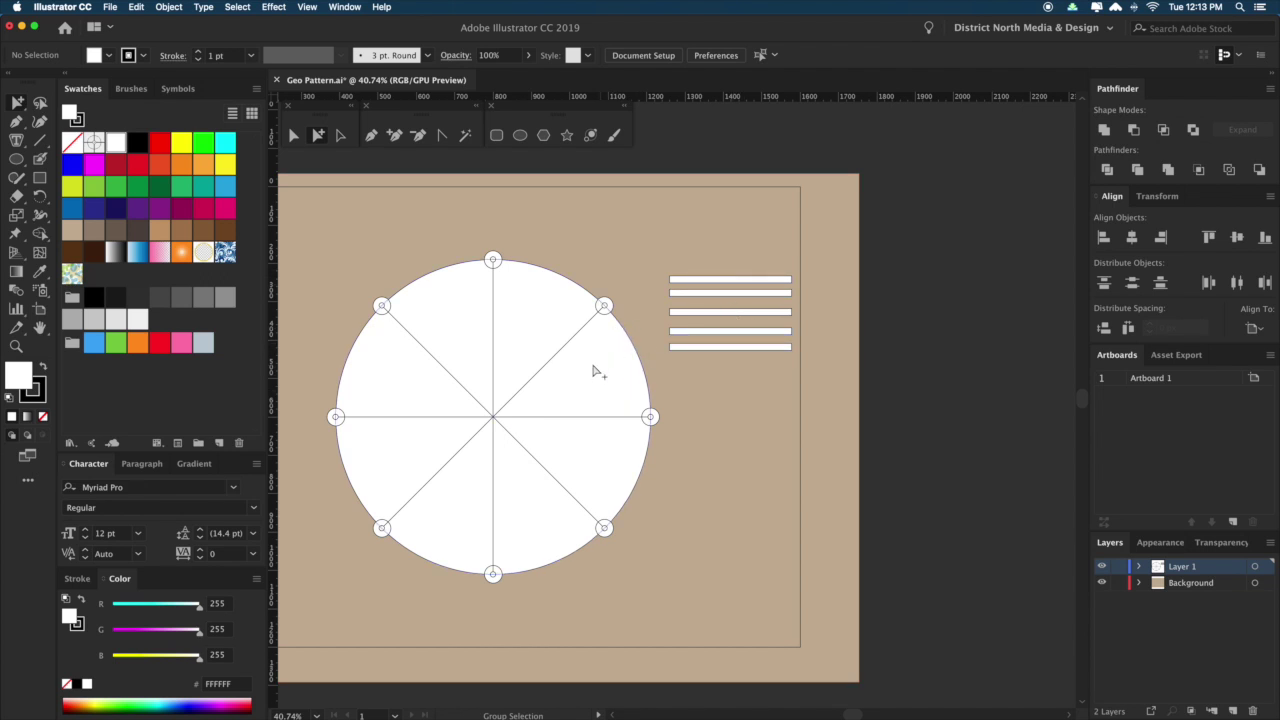
left_click(733, 392)
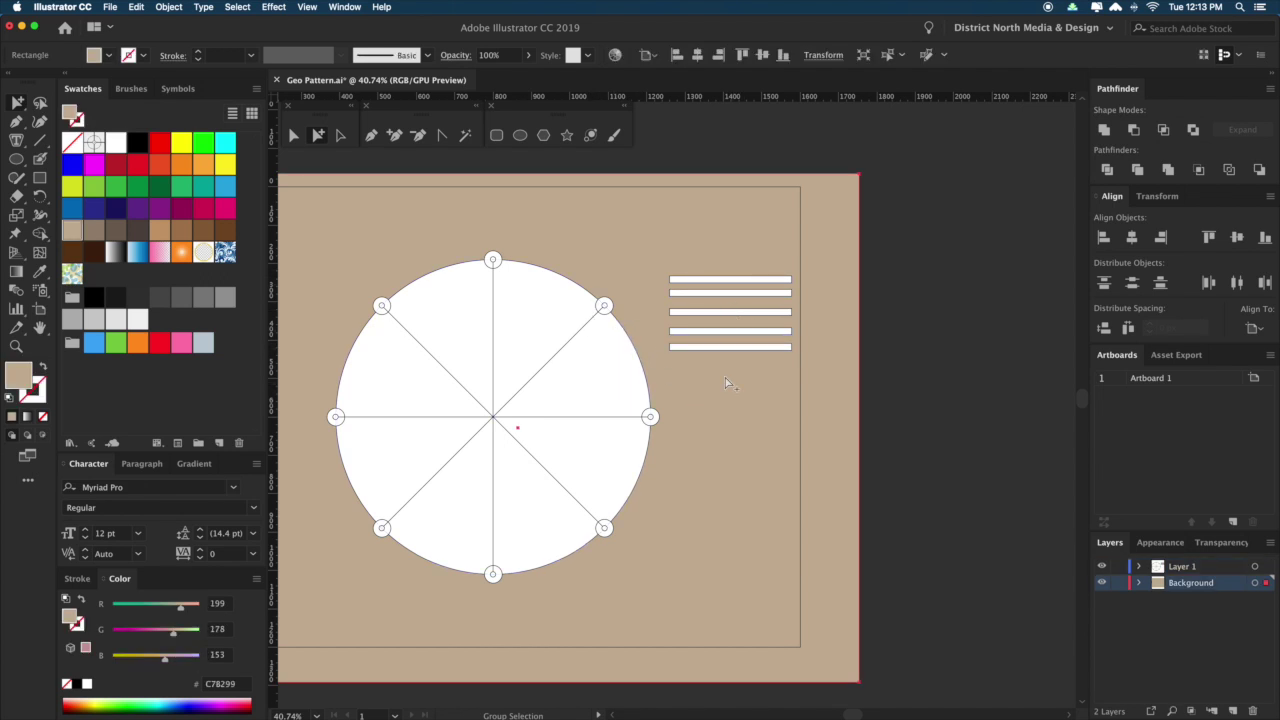
key("super+shift+a")
double_click(752, 279)
key("Delete")
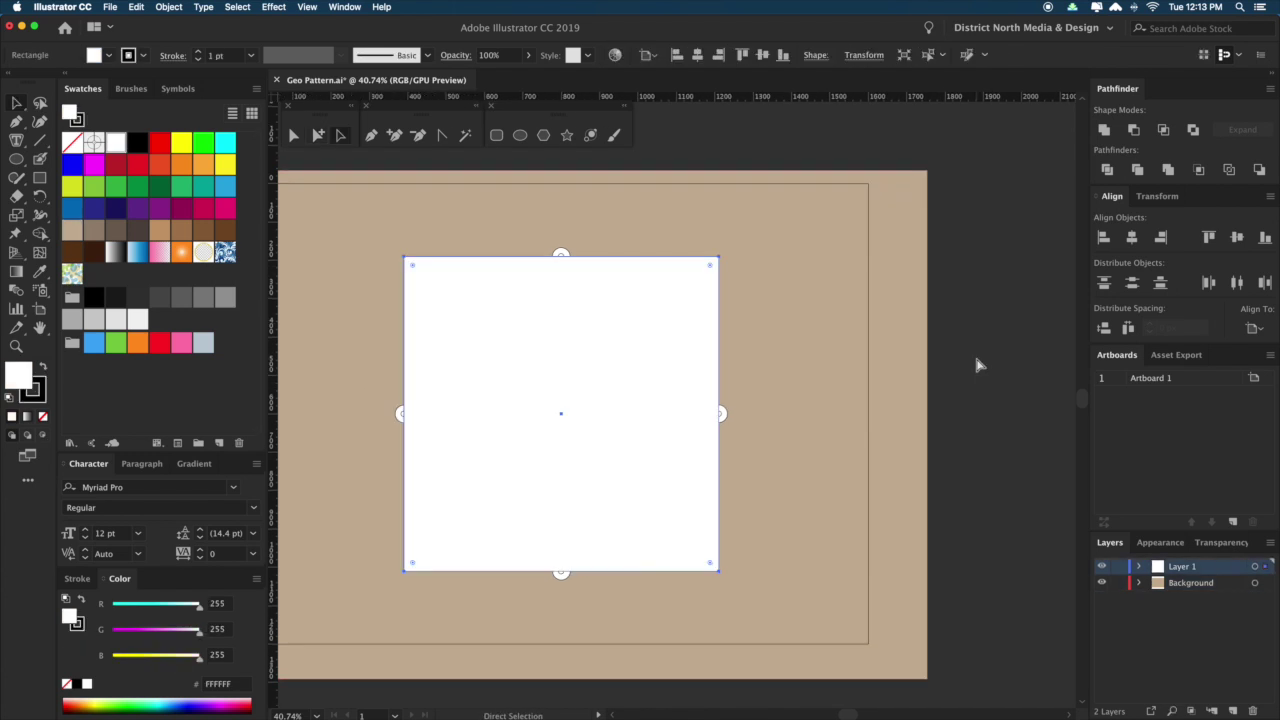
Set the white square's fill to None, keeping only its black outline around the circle.
left_click(976, 360)
scroll(979, 374, "left", 1)
left_click(609, 440, "alt")
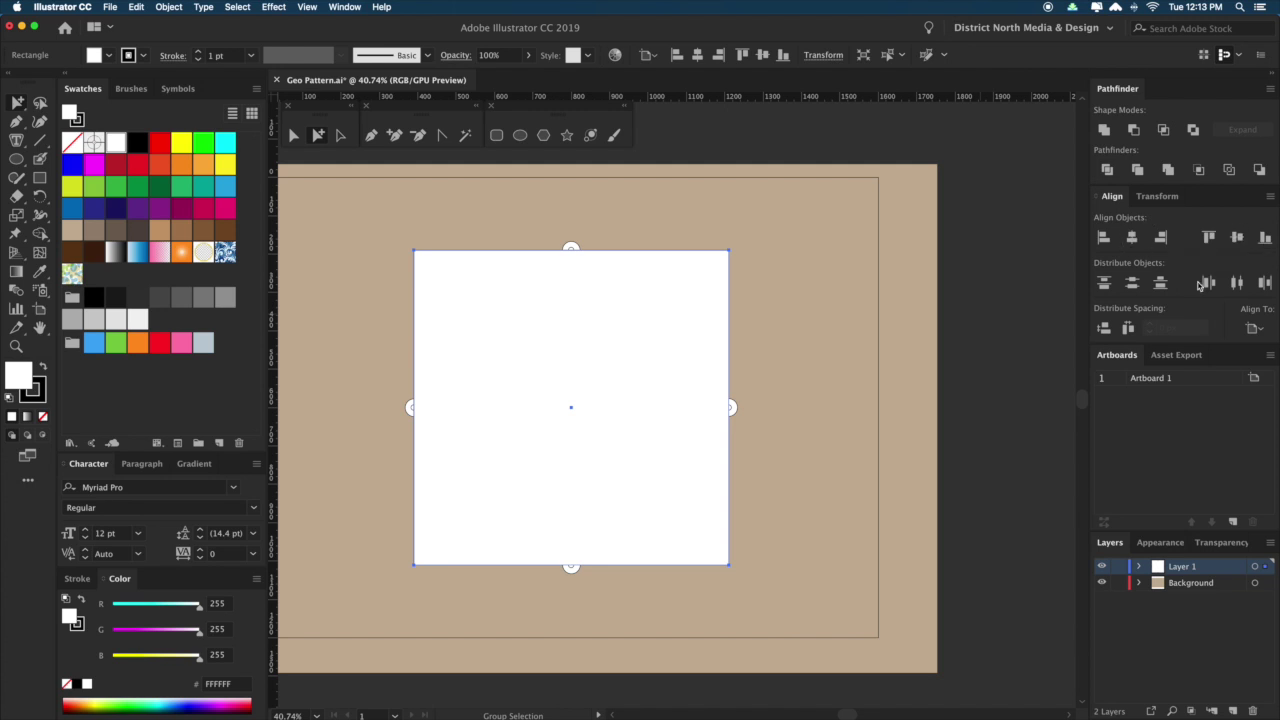
left_click(1000, 423)
scroll(971, 420, "left", 1)
scroll(963, 363, "up", 1)
left_click(688, 420)
left_click(44, 417)
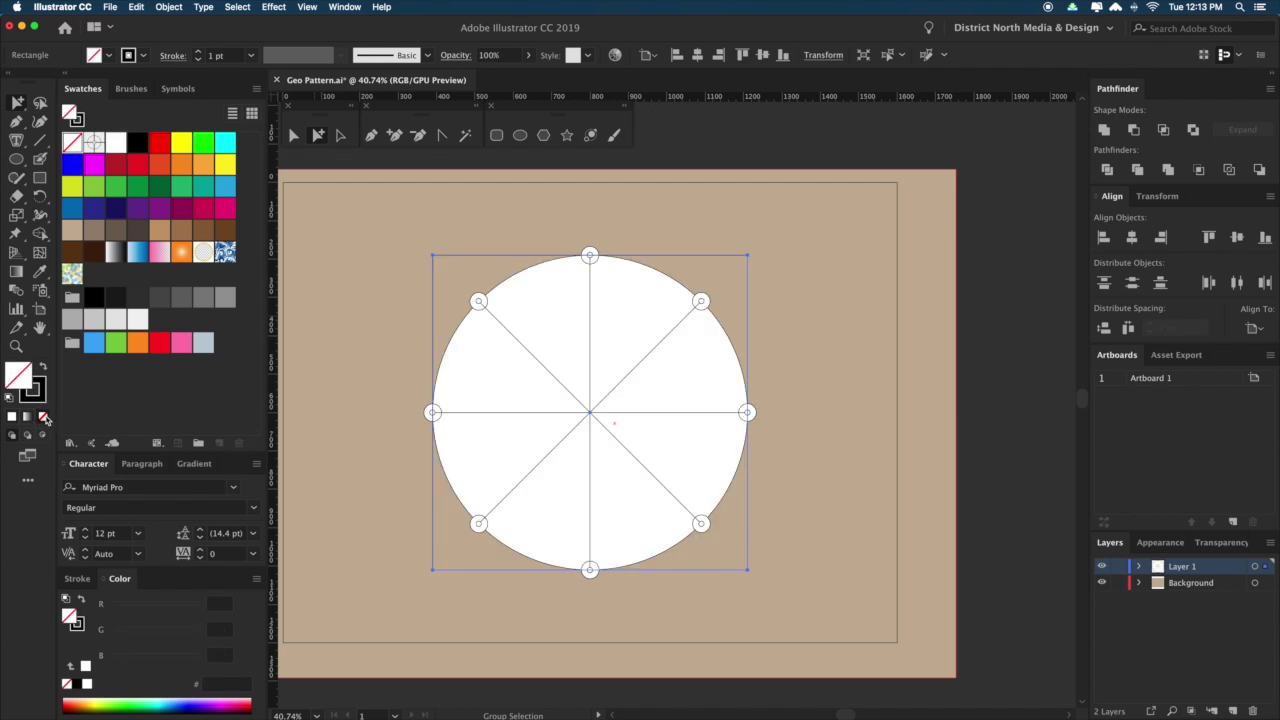
left_click(980, 425)
scroll(980, 428, "down", 1)
scroll(980, 420, "down", 1)
left_click(751, 250)
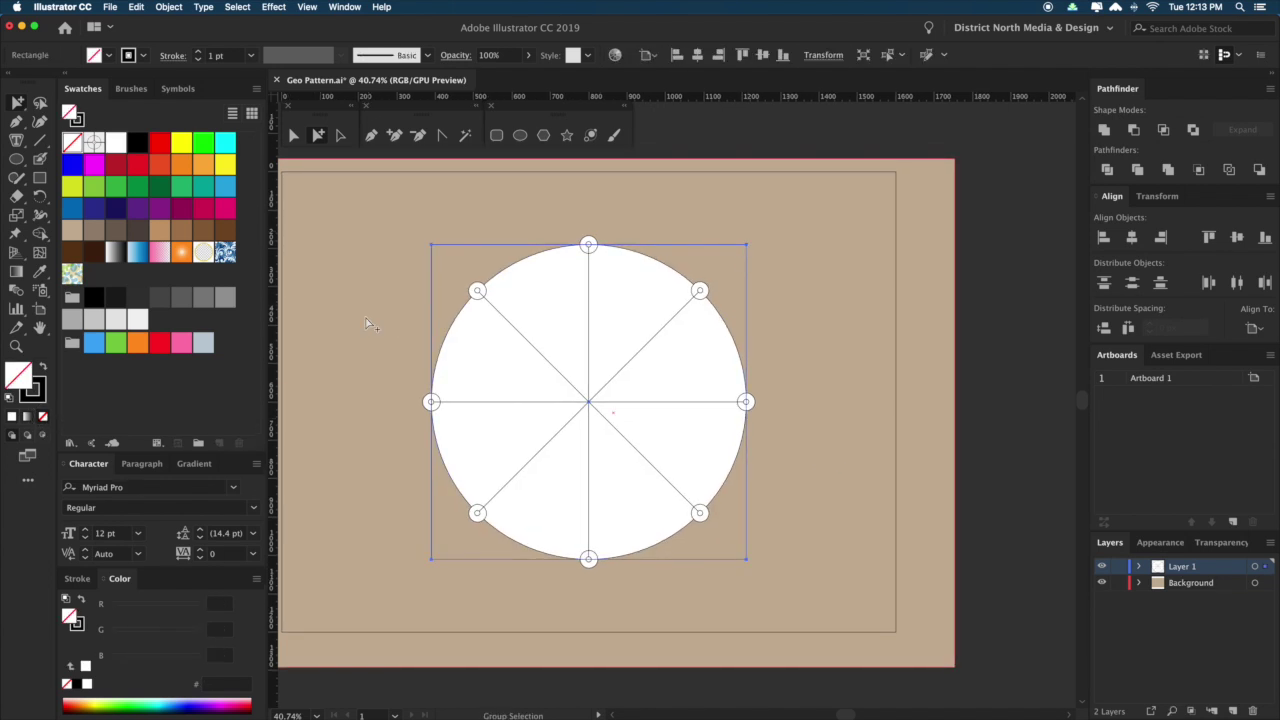
left_click(800, 372)
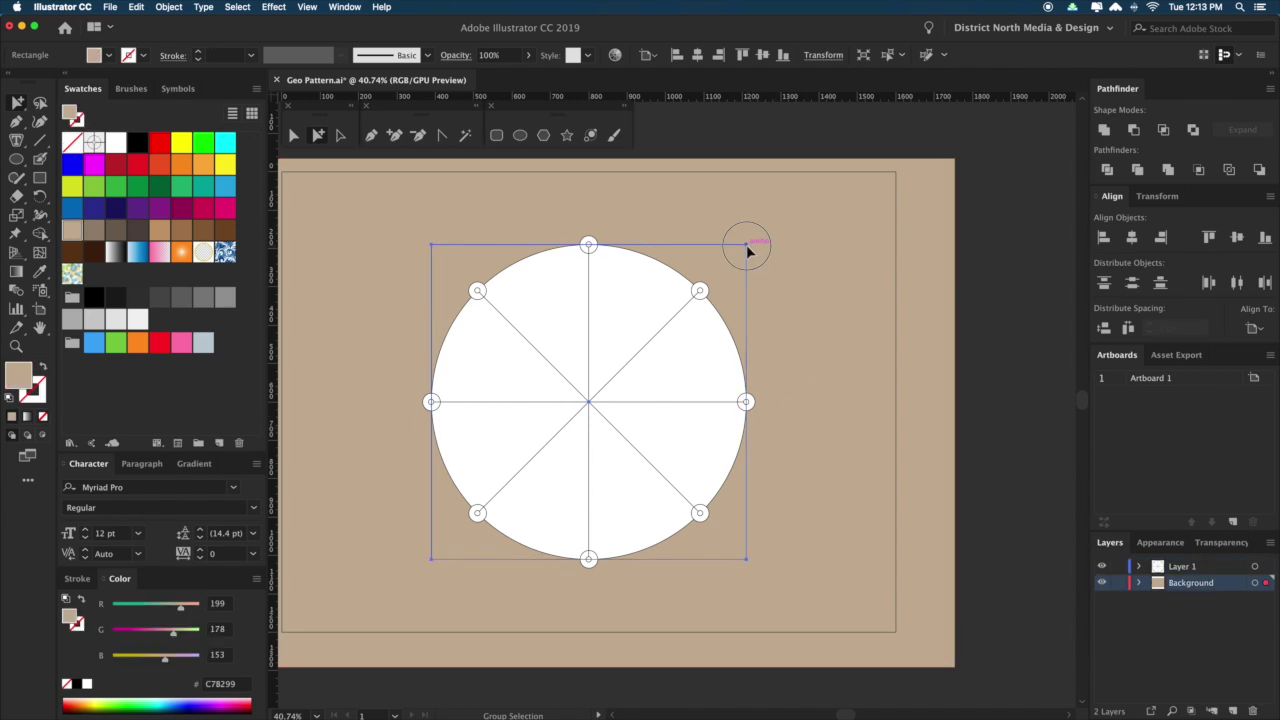
left_click(748, 248)
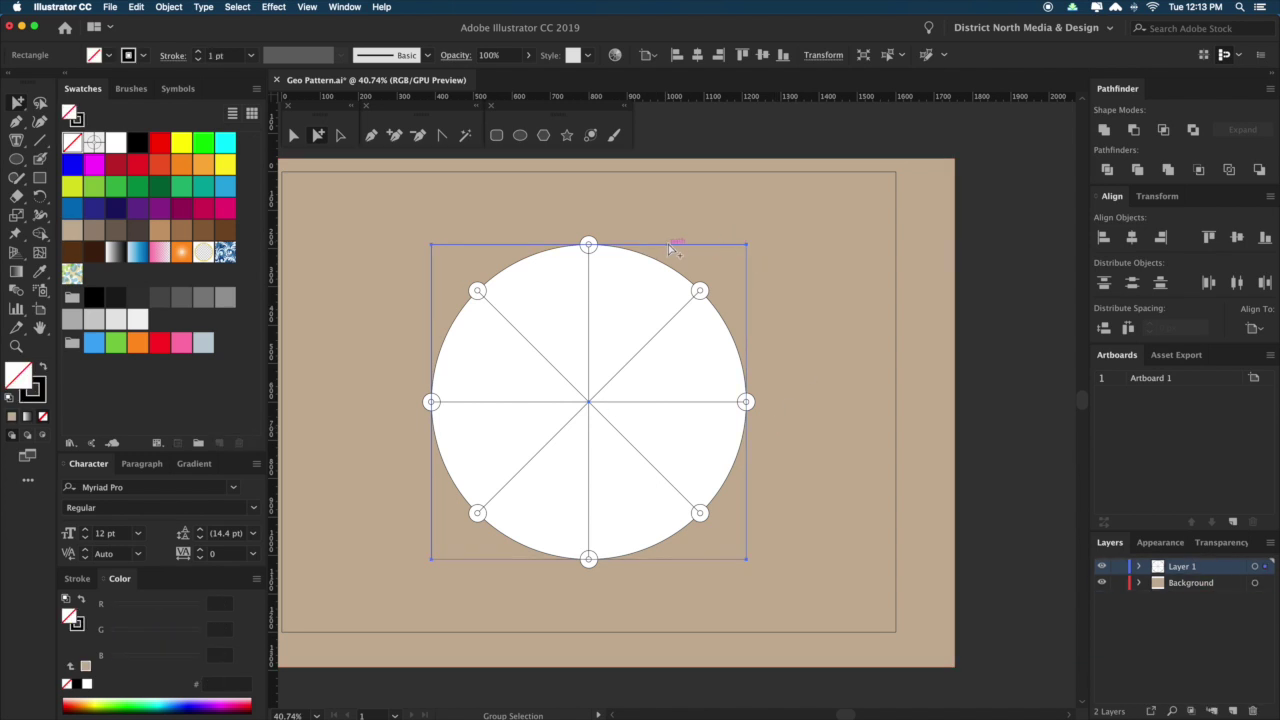
Select all objects with the same stroke color as the large circle and set their stroke weight to 3 pt.
left_click(684, 286)
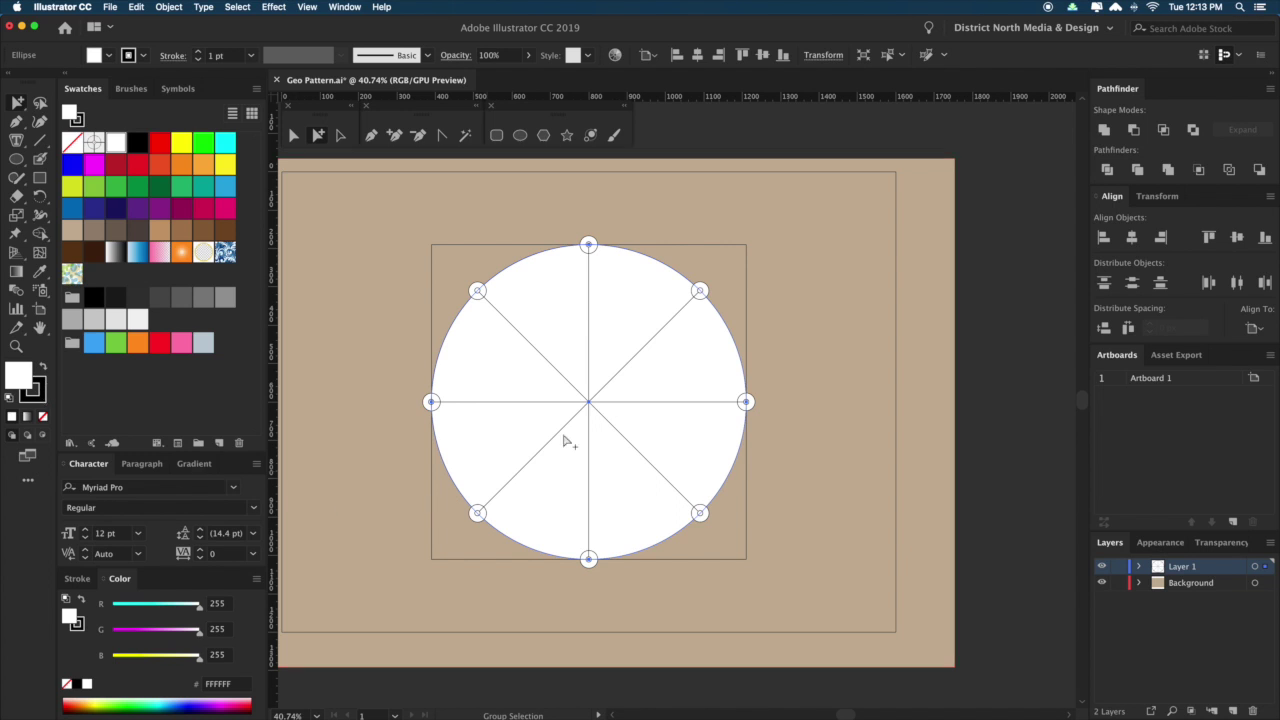
left_click(238, 7)
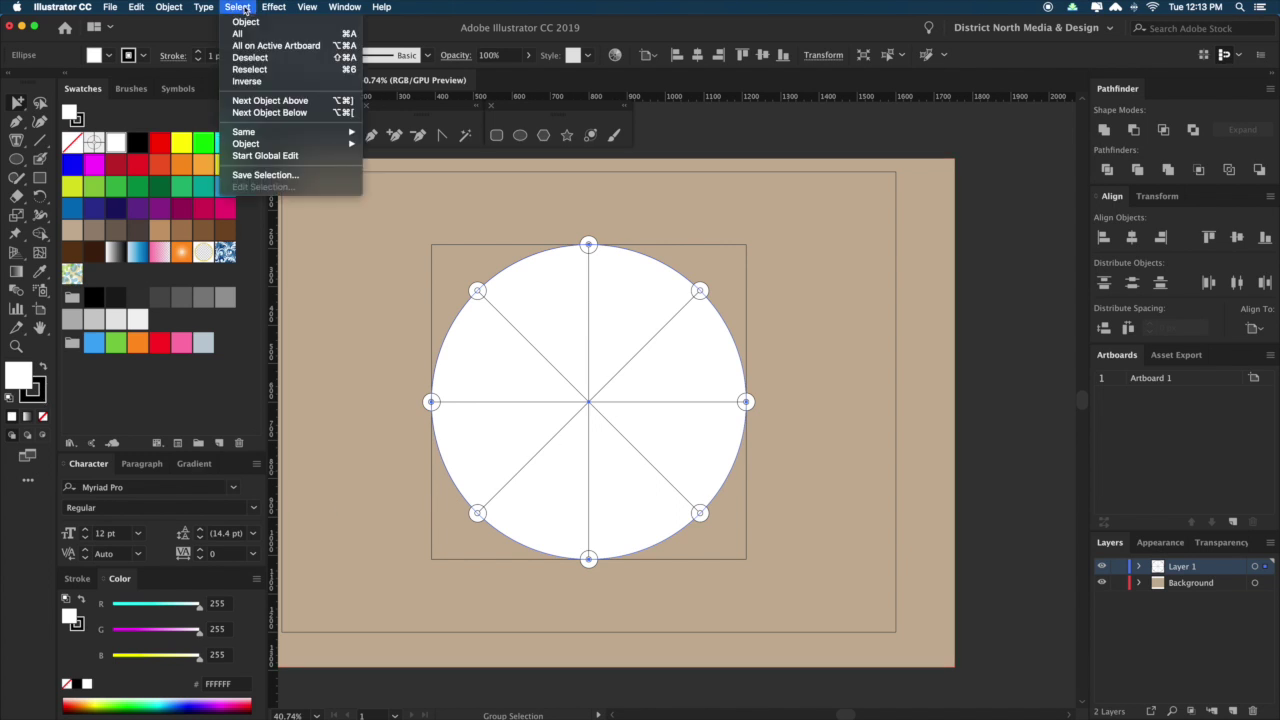
mouse_move(275, 138)
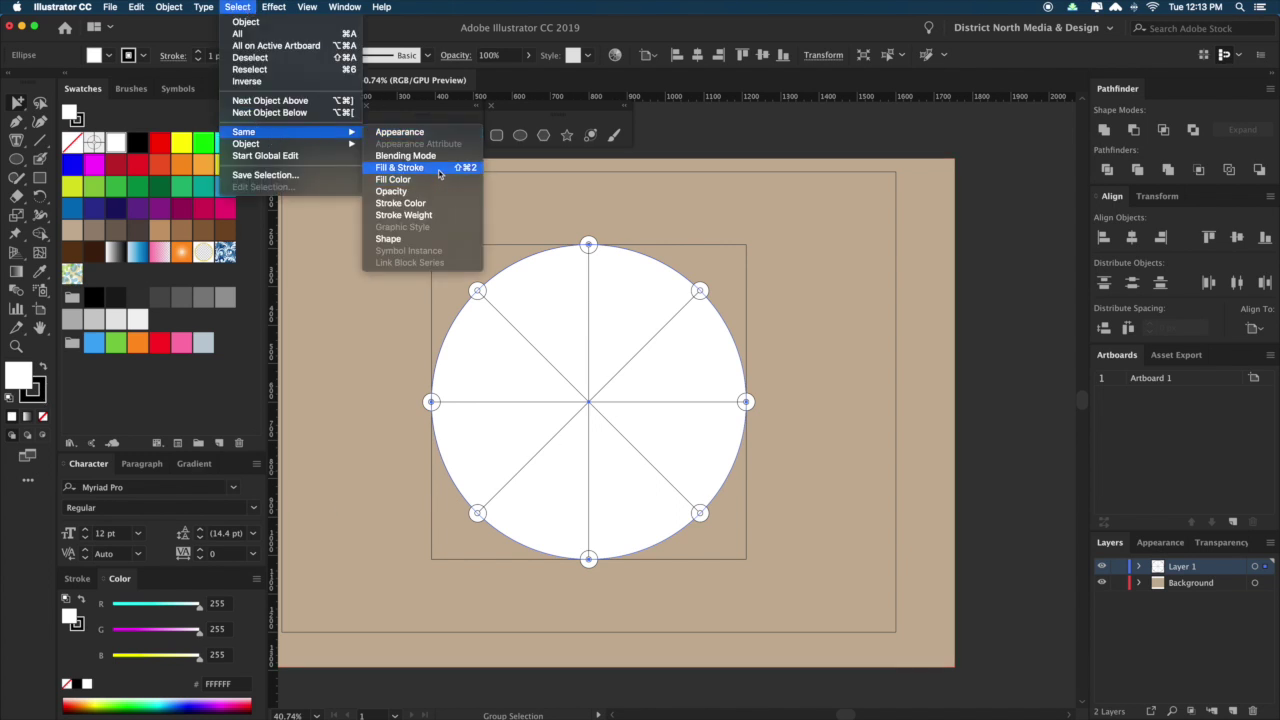
mouse_move(343, 132)
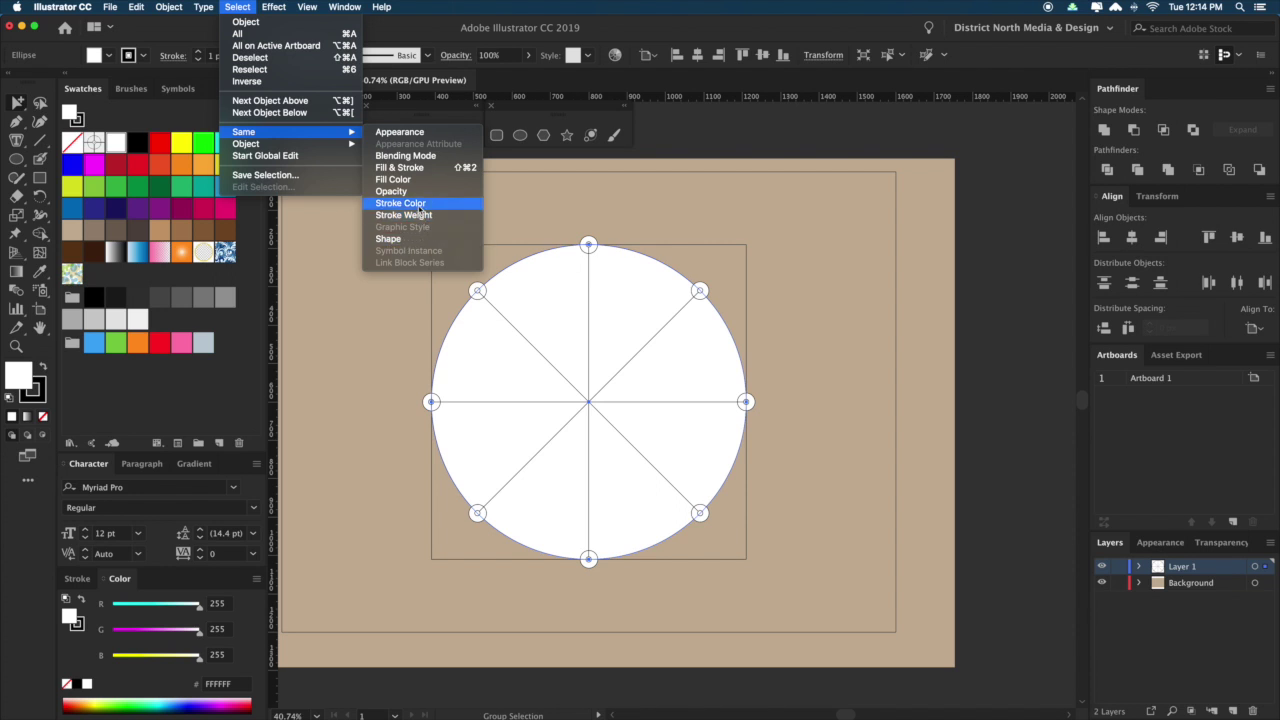
left_click(400, 203)
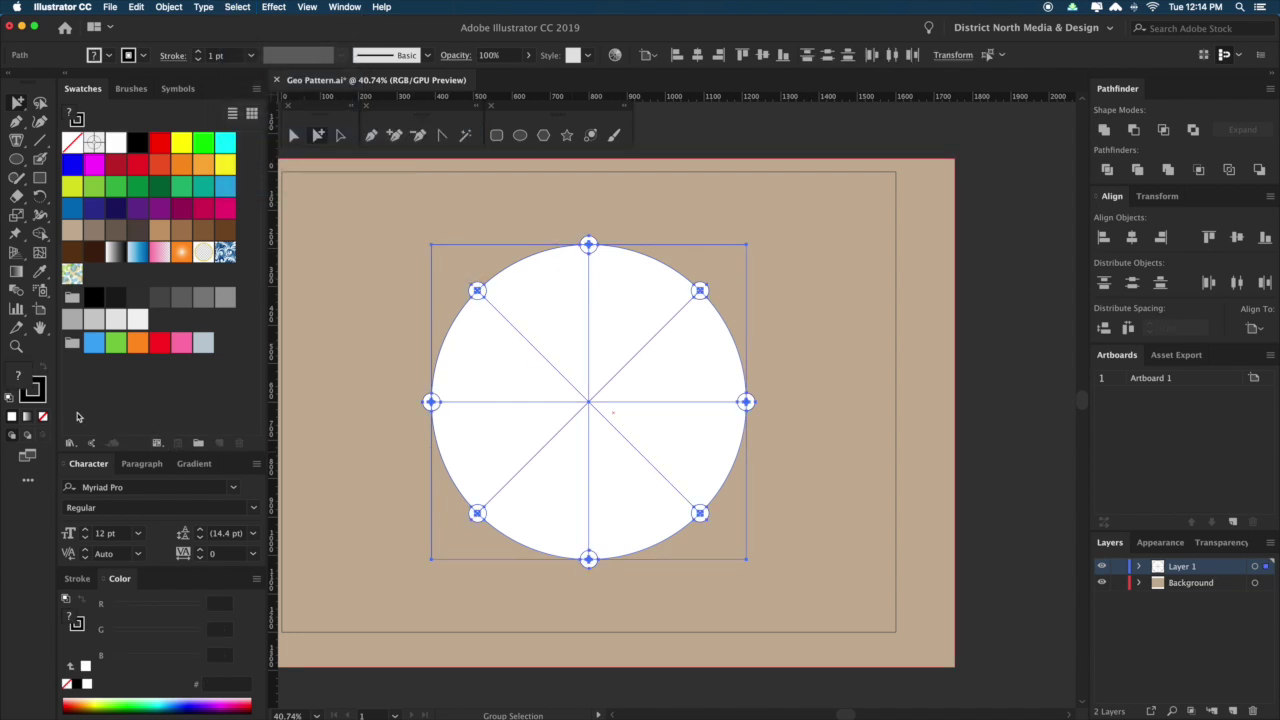
left_click(42, 383)
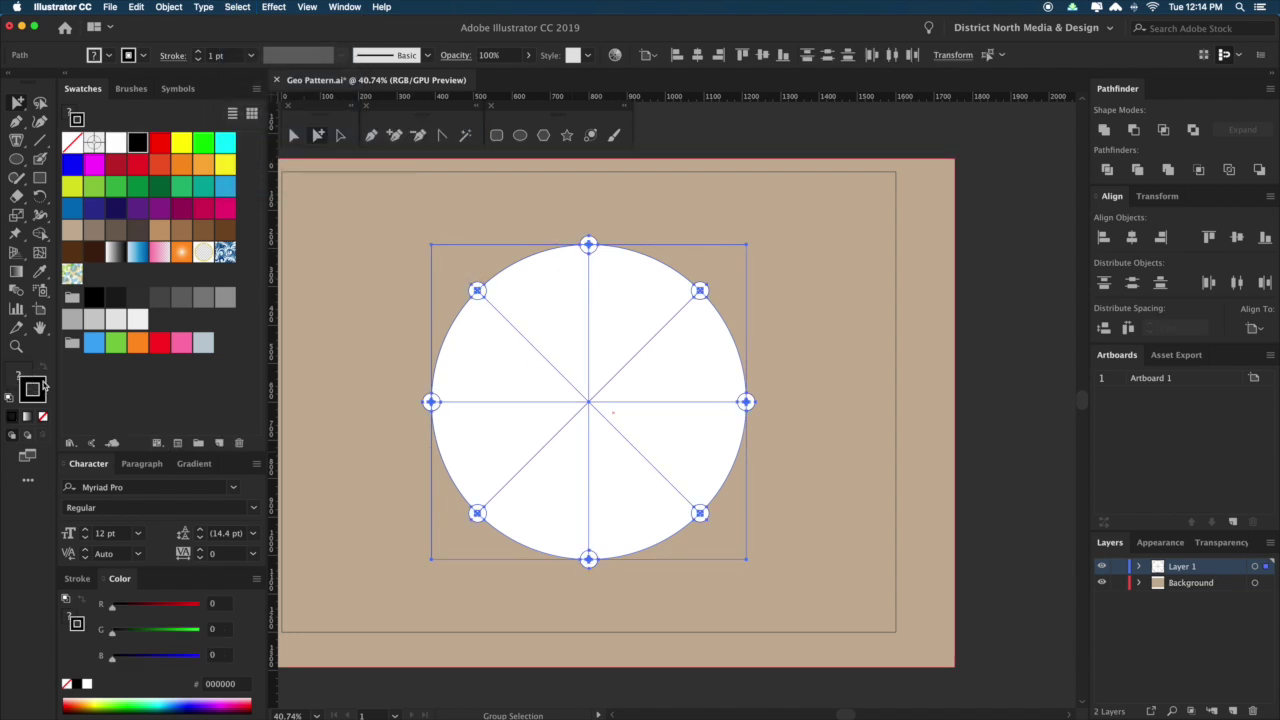
left_click(76, 579)
left_click(122, 481)
left_click(122, 481)
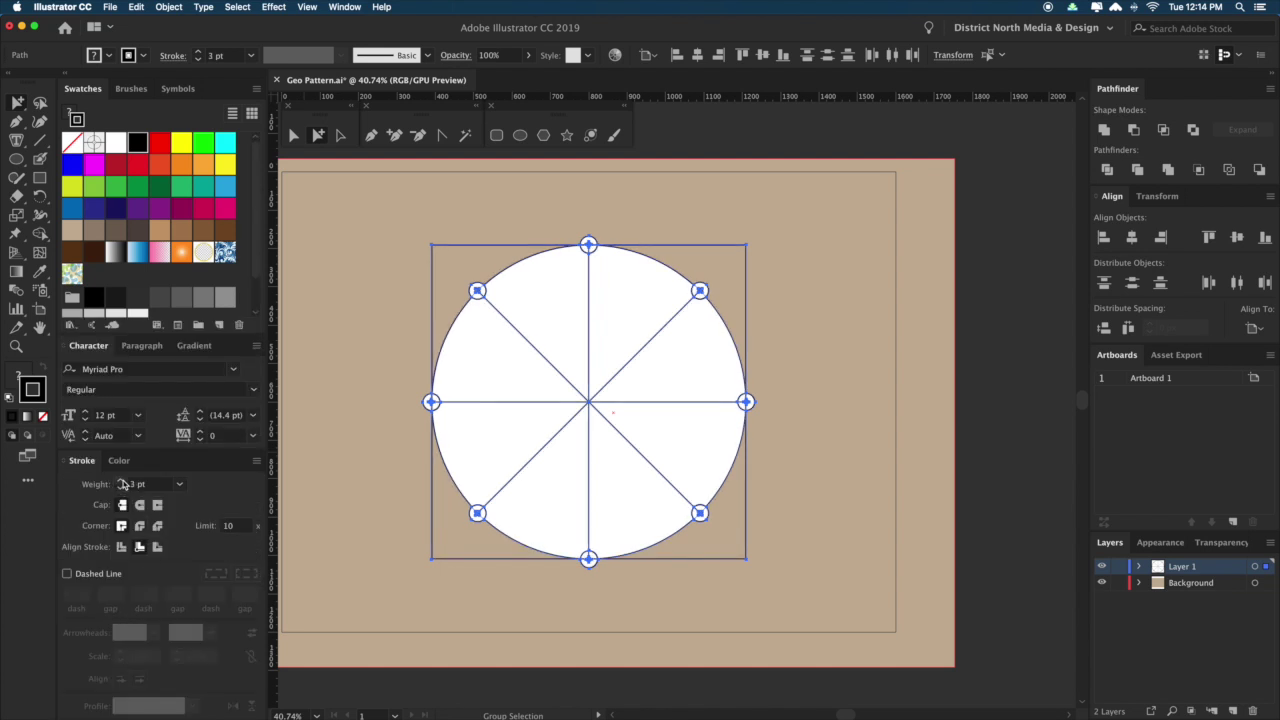
left_click(994, 477)
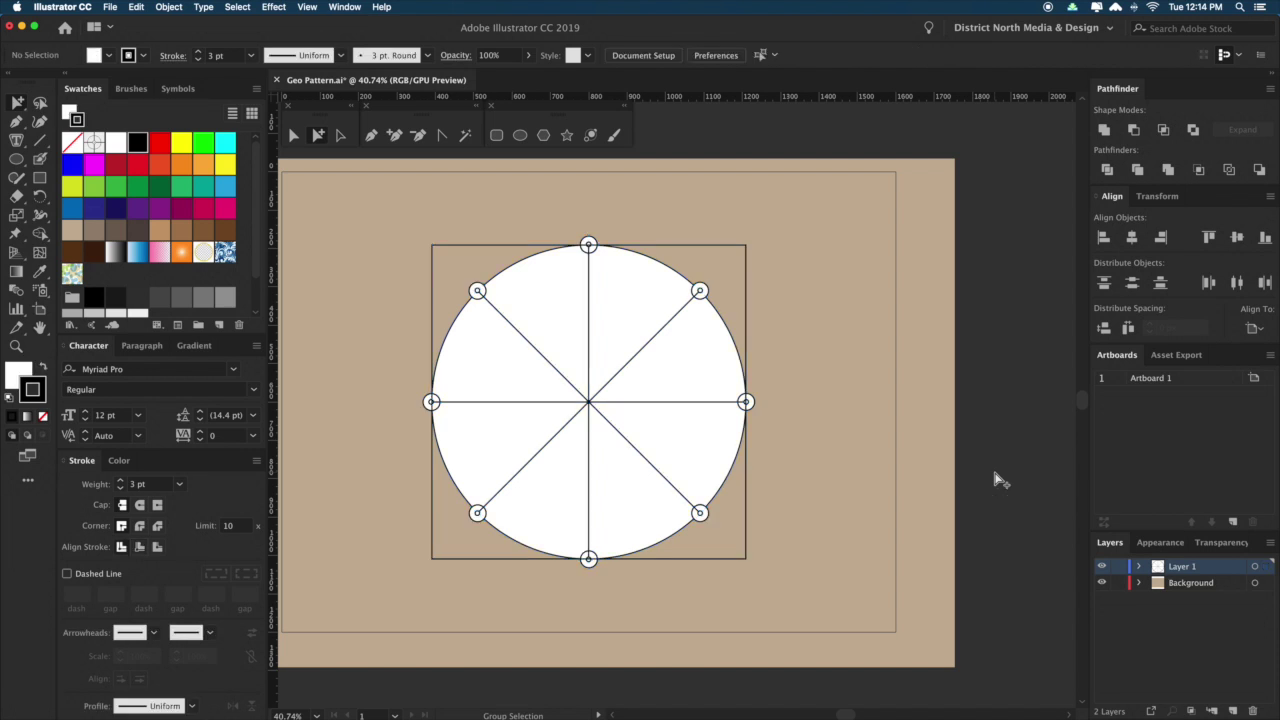
Lock the Background layer.
left_click_drag(971, 529, 1007, 516)
key("space")
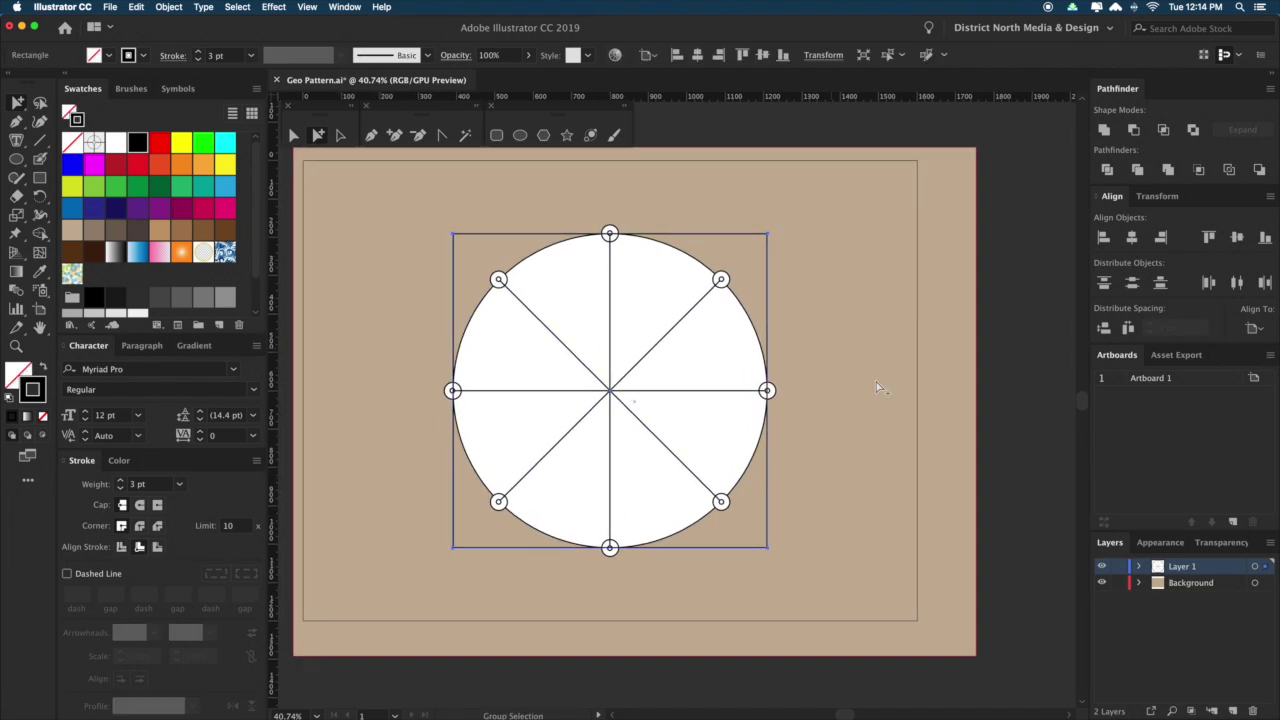
left_click_drag(1006, 423, 994, 422)
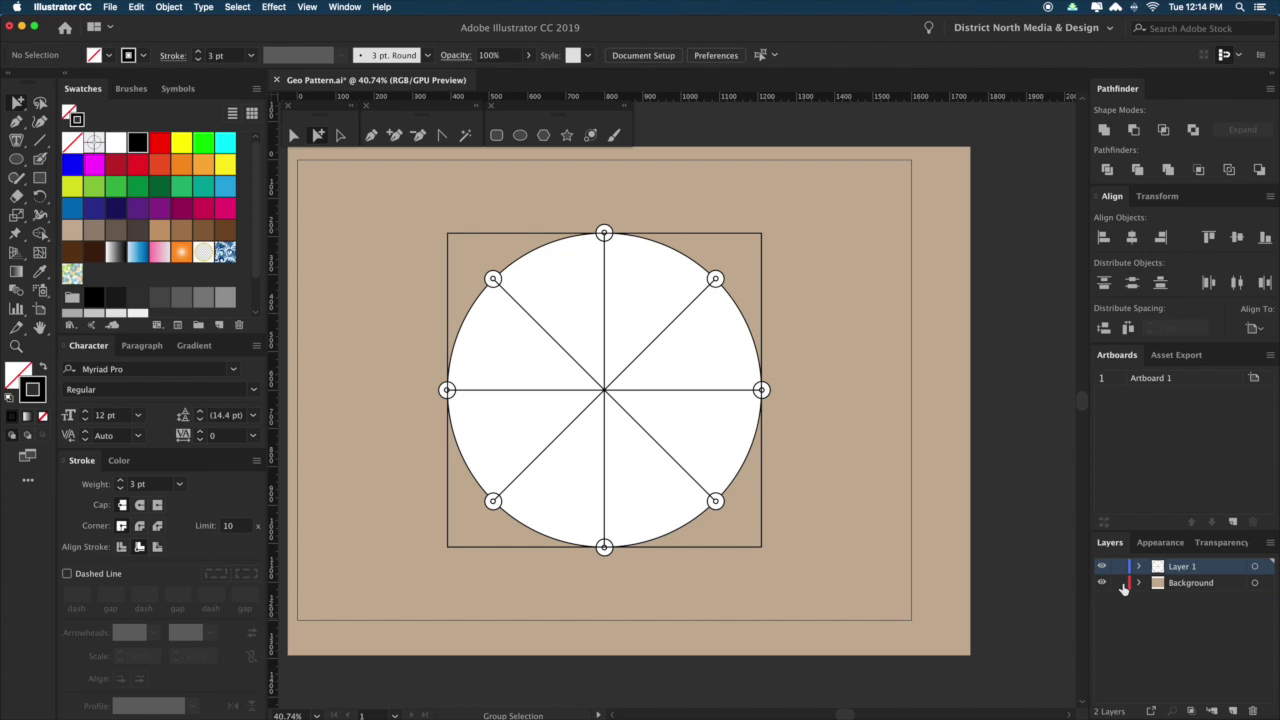
key("space")
left_click_drag(787, 470, 849, 498)
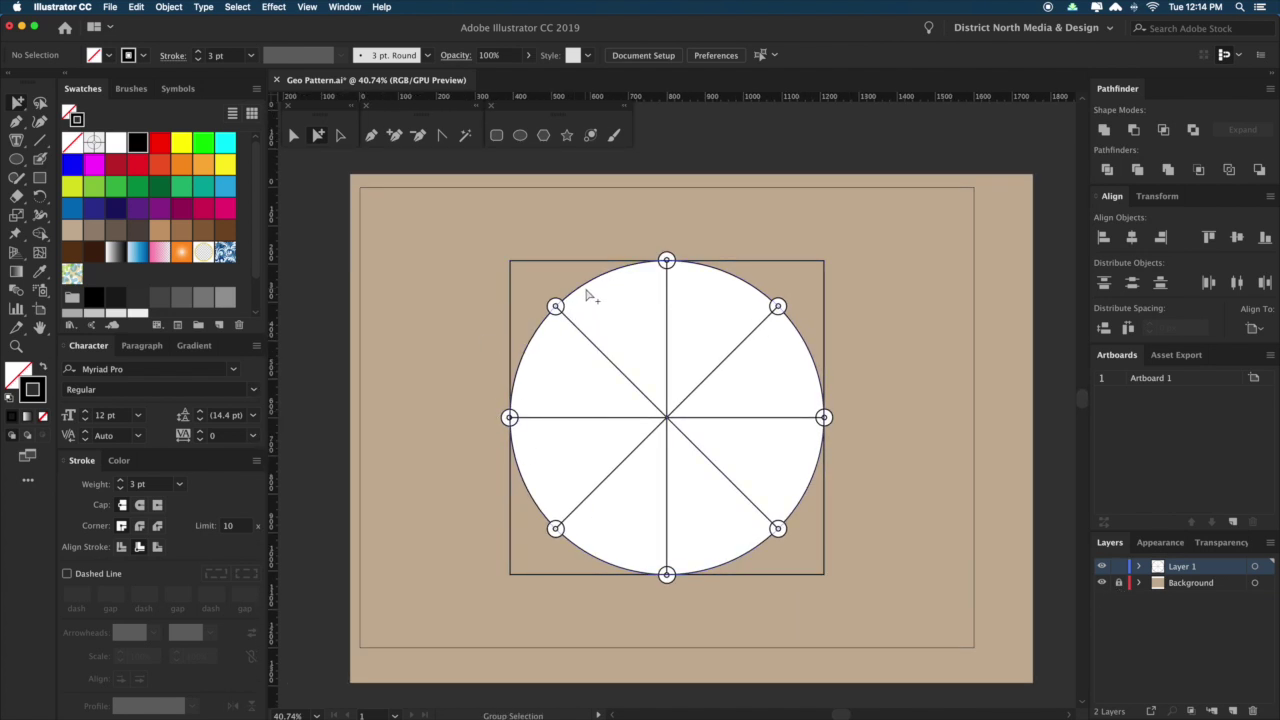
key("space")
left_click_drag(923, 486, 867, 482)
left_click(763, 258)
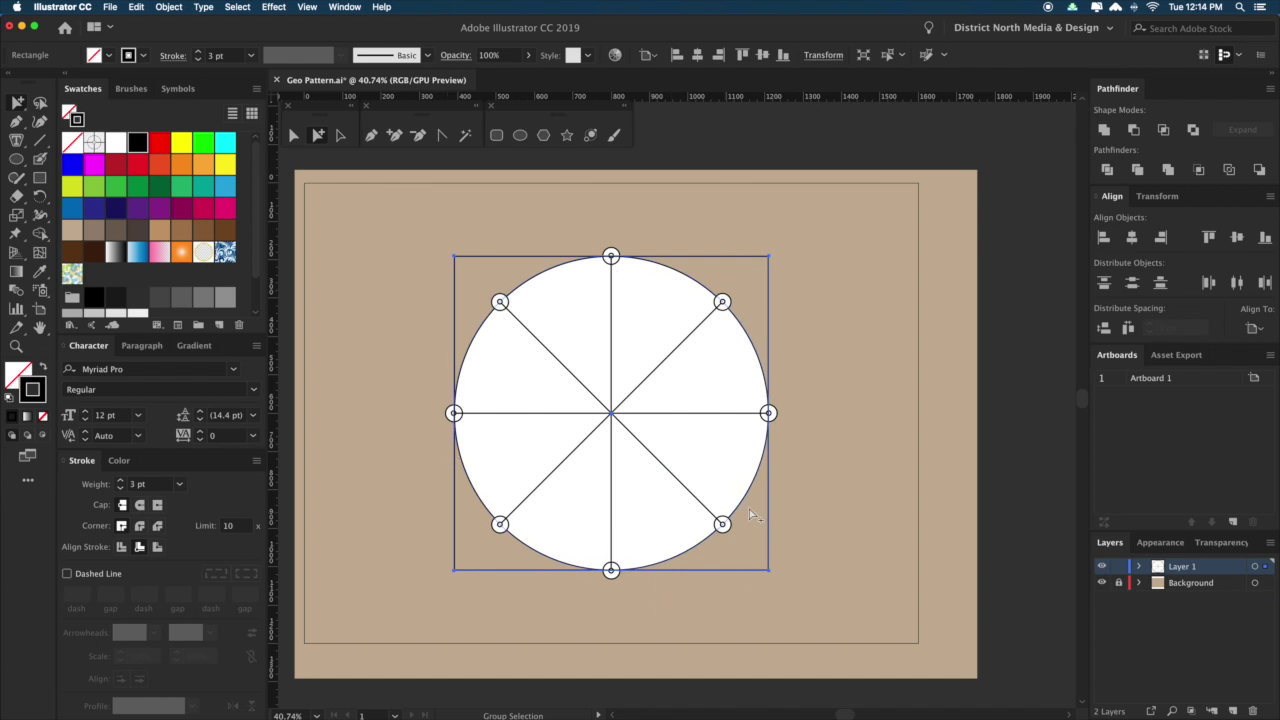
left_click_drag(866, 474, 880, 449)
left_click(1023, 457)
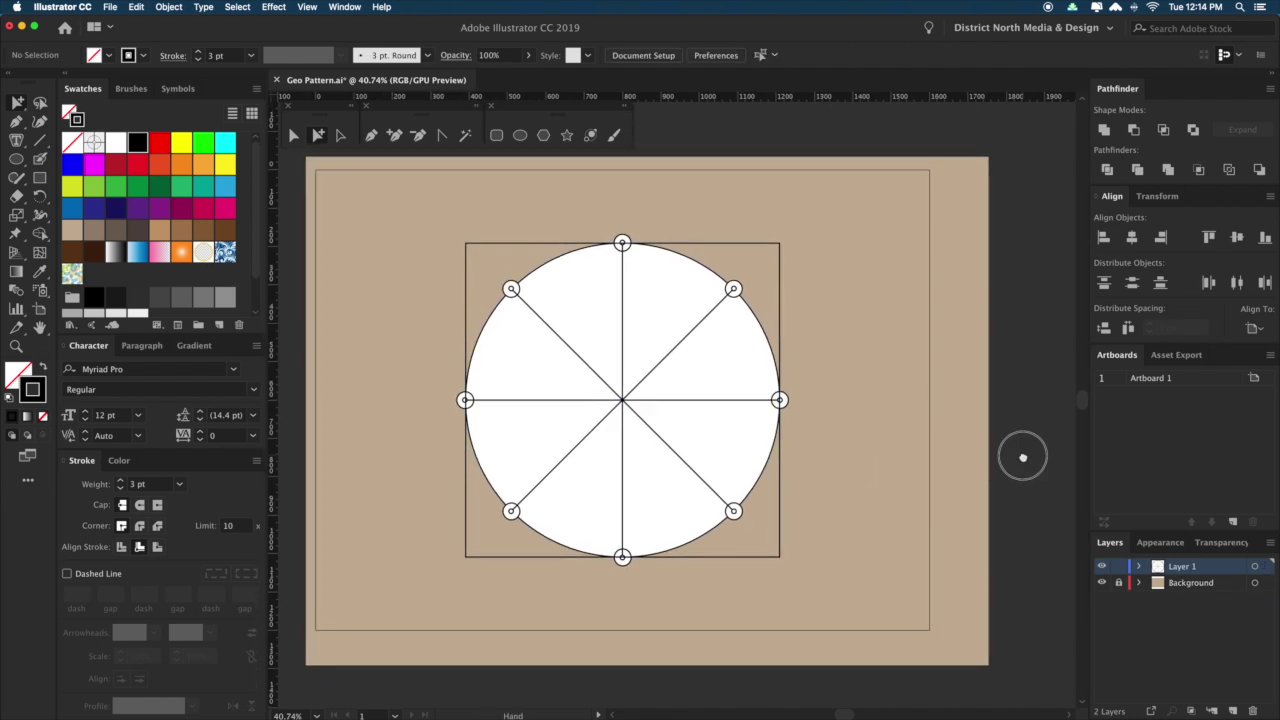
Make a copy of the square outline rotated 45° around the circle's centre to form a diamond.
left_click(781, 243)
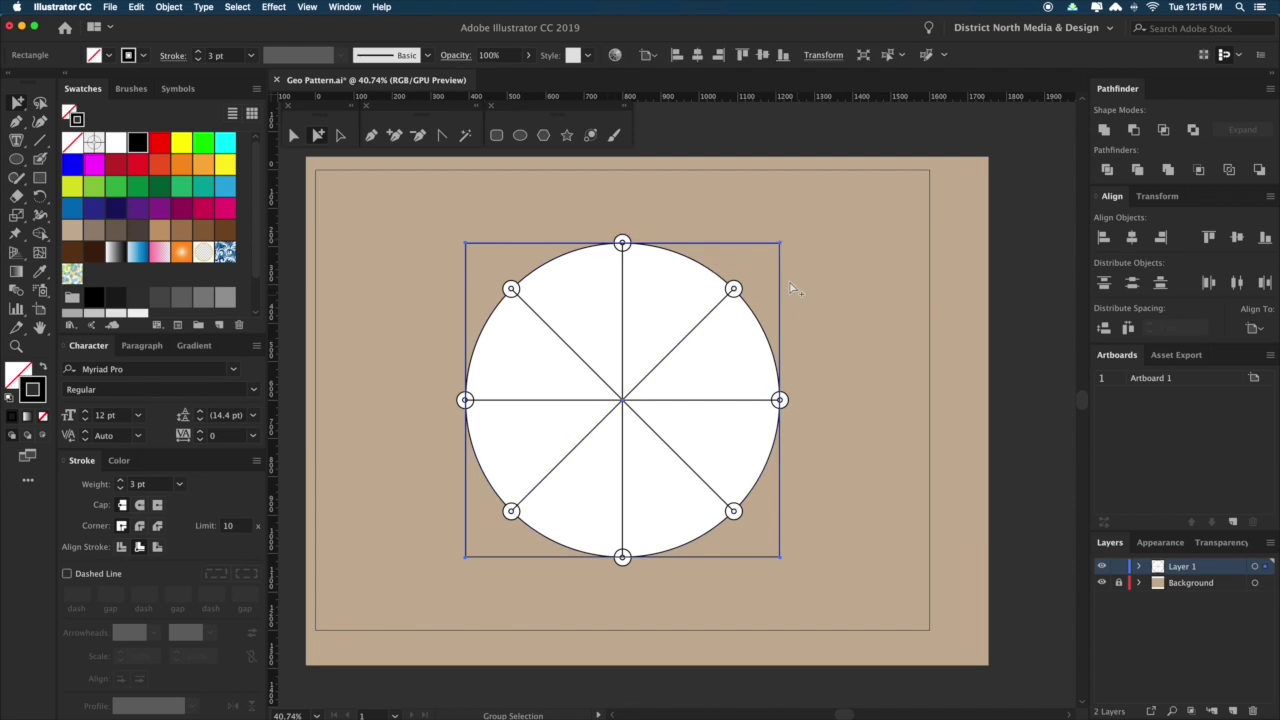
key("r")
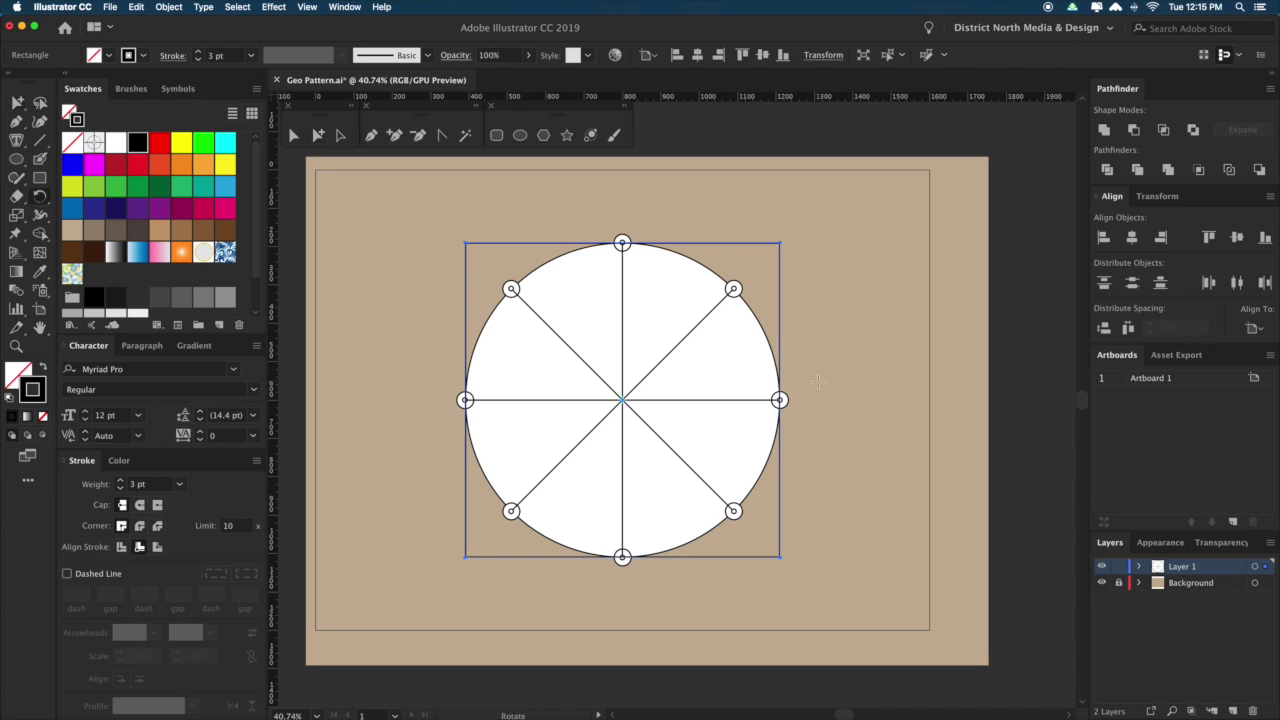
left_click_drag(843, 227, 891, 408)
key("super+shift+a")
key("v")
left_click(842, 396)
key("Delete")
key("super+z")
left_click(914, 432)
left_click_drag(914, 432, 814, 523)
left_click(845, 388)
left_click(879, 510)
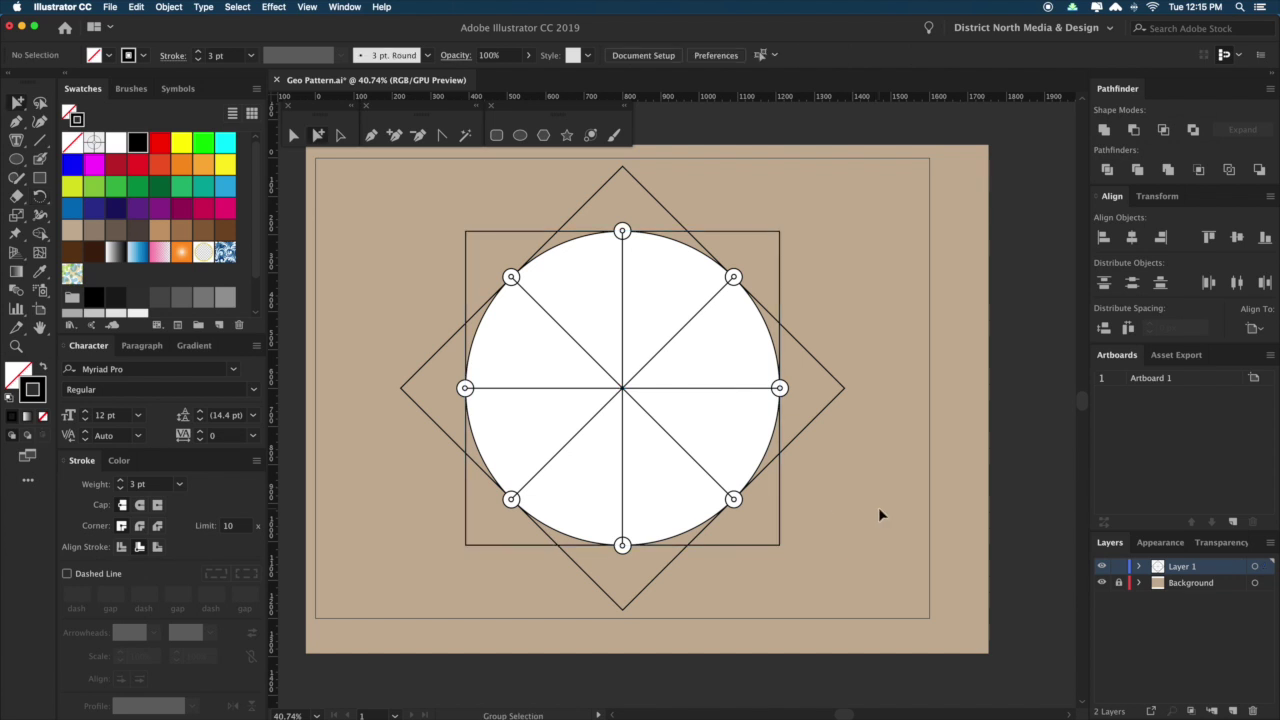
Try to scale both square outlines down together around the circle's centre.
left_click_drag(1000, 440, 982, 440)
left_click_drag(997, 397, 987, 401)
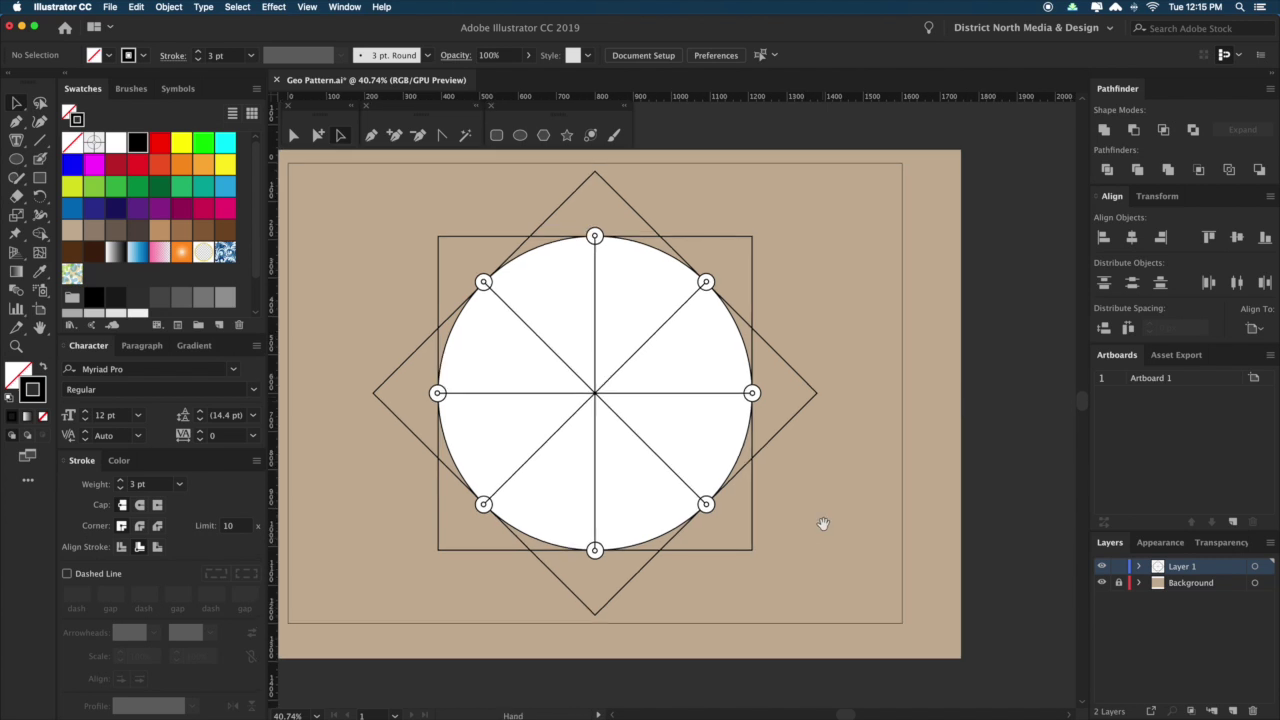
left_click_drag(823, 526, 818, 523)
key("a")
left_click_drag(845, 429, 801, 394)
key("s")
left_click_drag(866, 570, 831, 540)
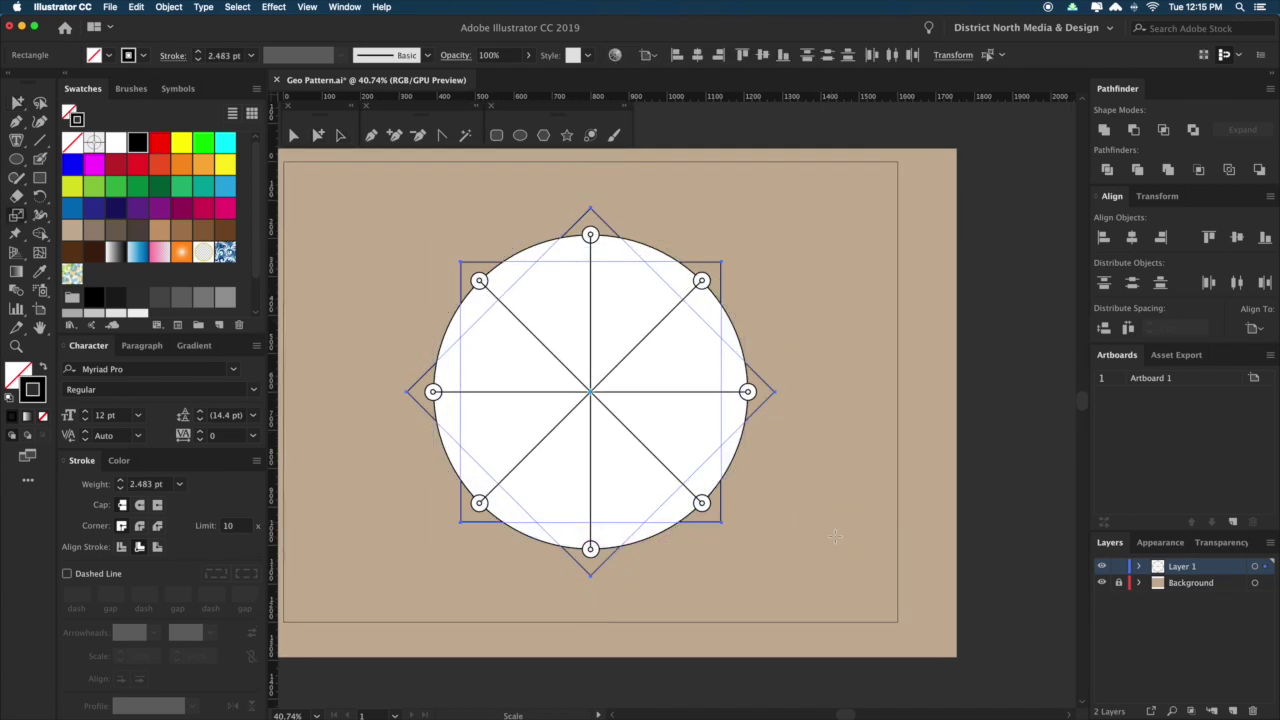
key("v")
left_click(846, 531)
key("ctrl+z")
key("ctrl+z")
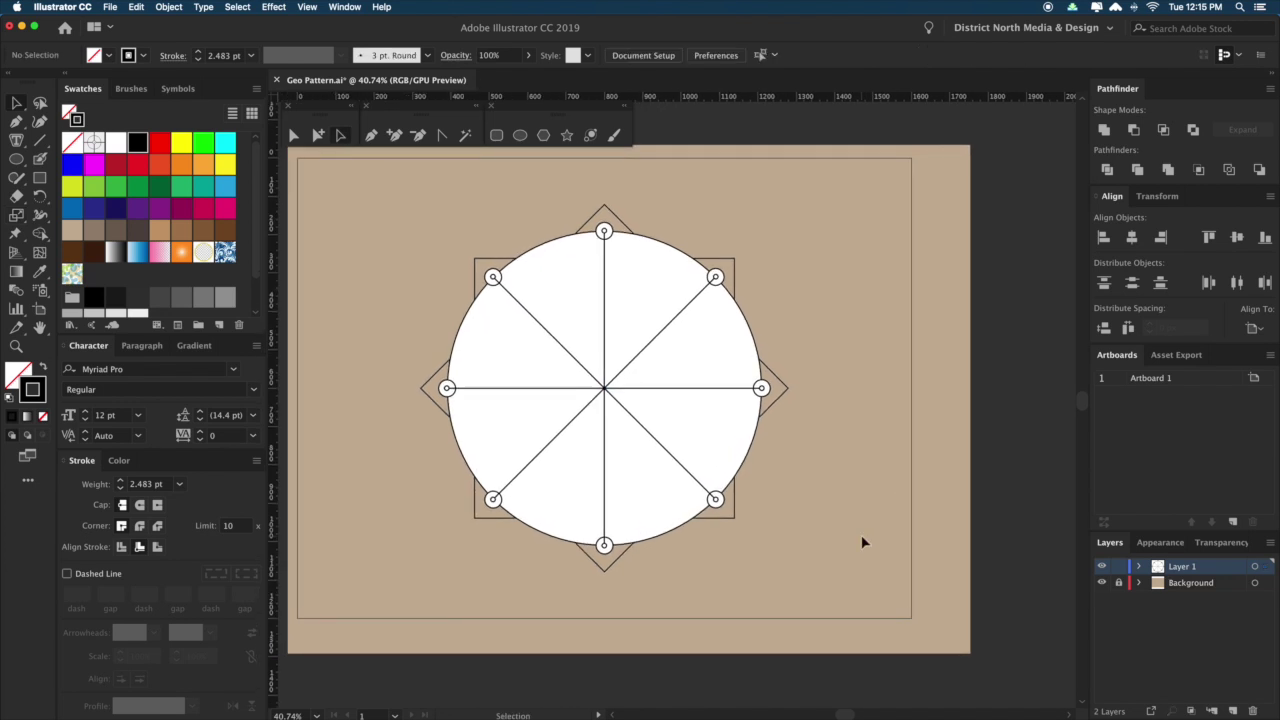
left_click(862, 541)
Scale both square outlines down together around the circle's centre so that only their corners extend past the circle.
left_click(826, 388)
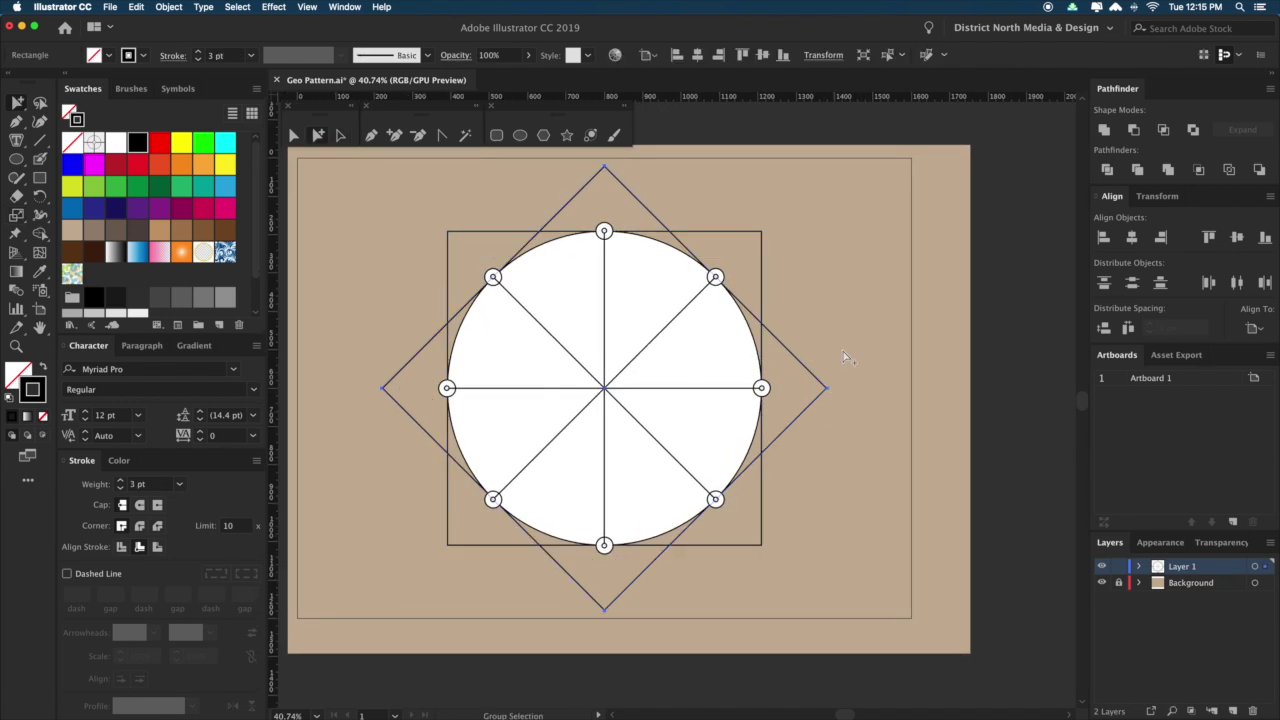
left_click(756, 272, "shift")
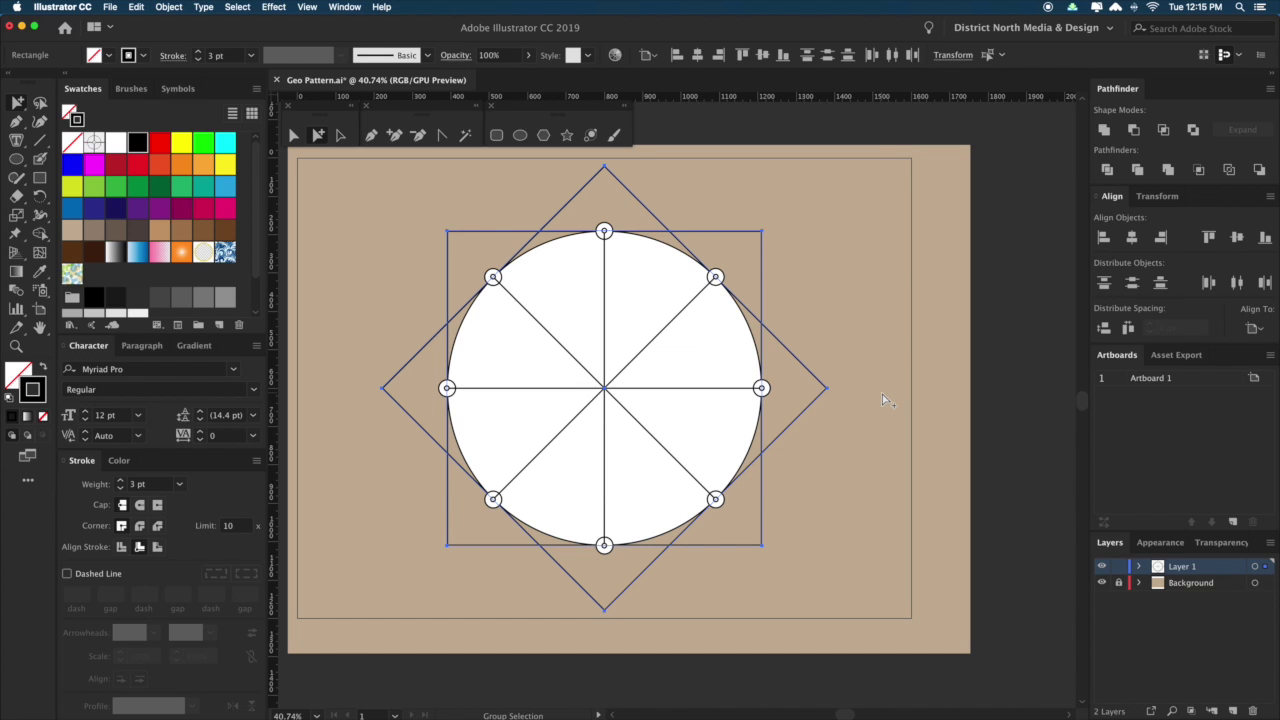
key("s")
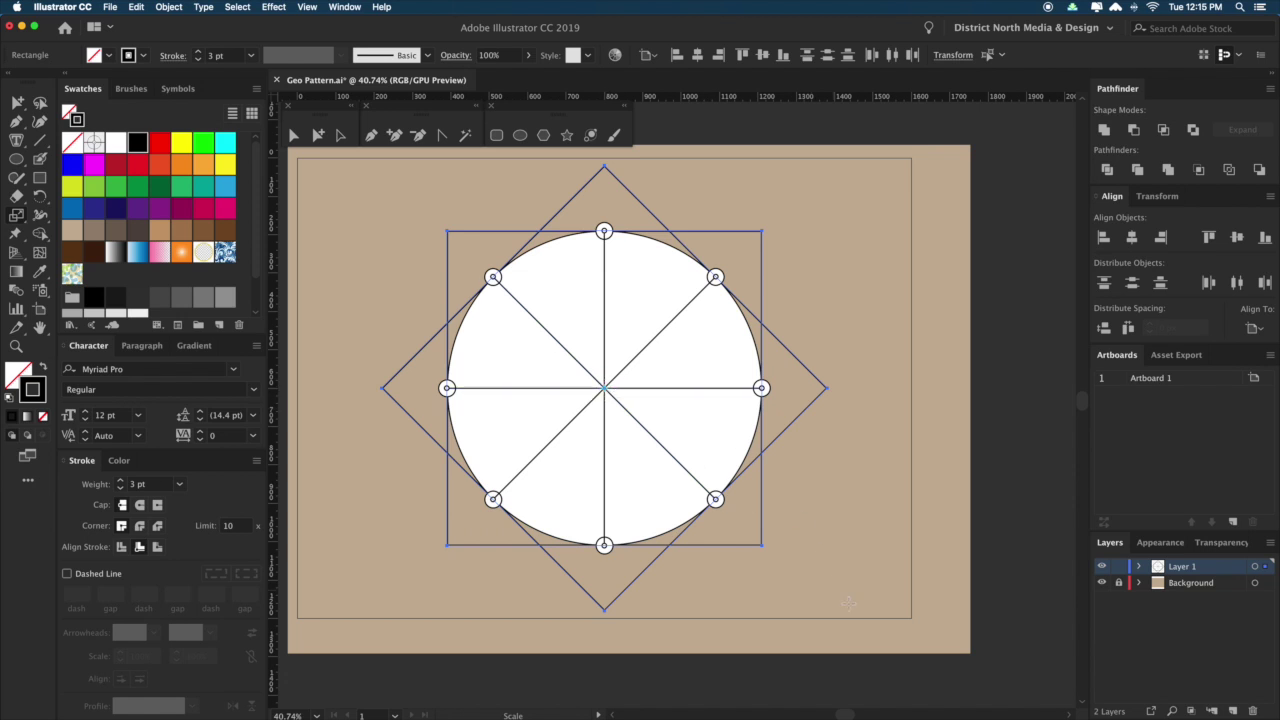
left_click_drag(866, 611, 835, 592)
key("super+shift+a")
left_click_drag(865, 536, 903, 529)
left_click_drag(885, 478, 895, 480)
Fill both squares with white sampled from the large circle using the Eyedropper.
key("a")
double_click(806, 381)
key("i")
left_click(743, 366)
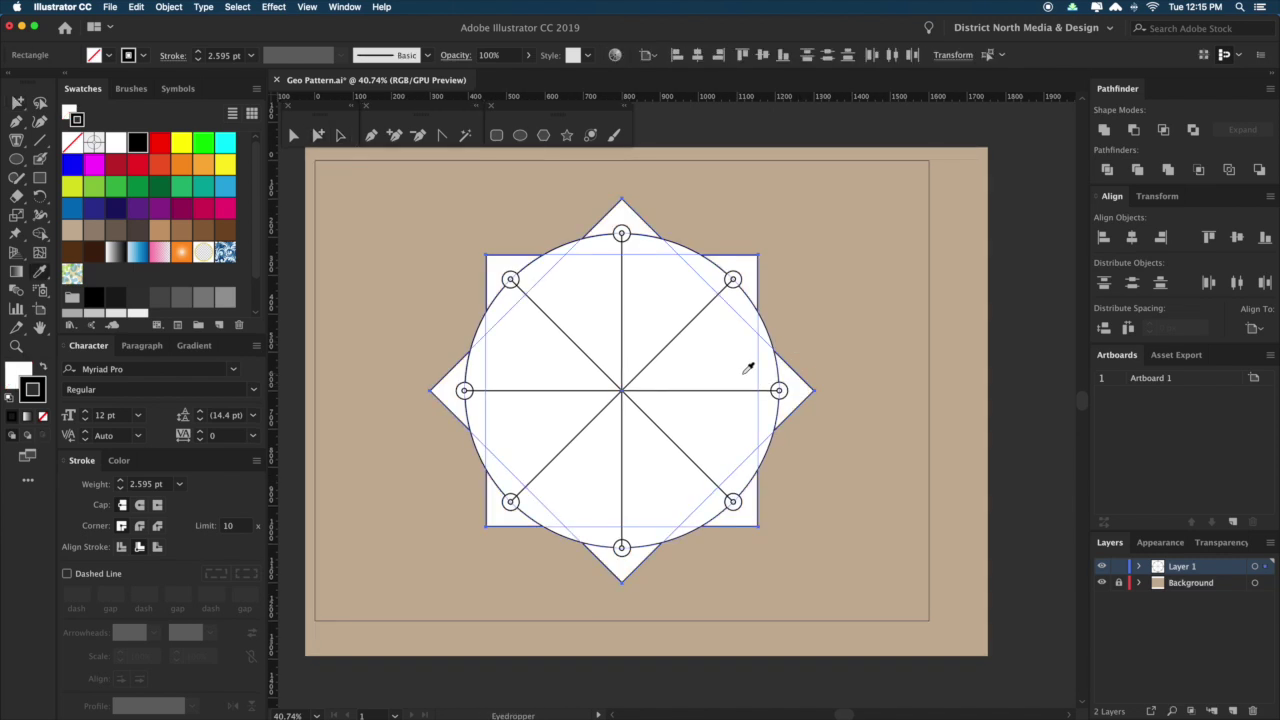
key("super+shift+a")
left_click_drag(903, 374, 897, 381)
left_click_drag(1031, 432, 1031, 422)
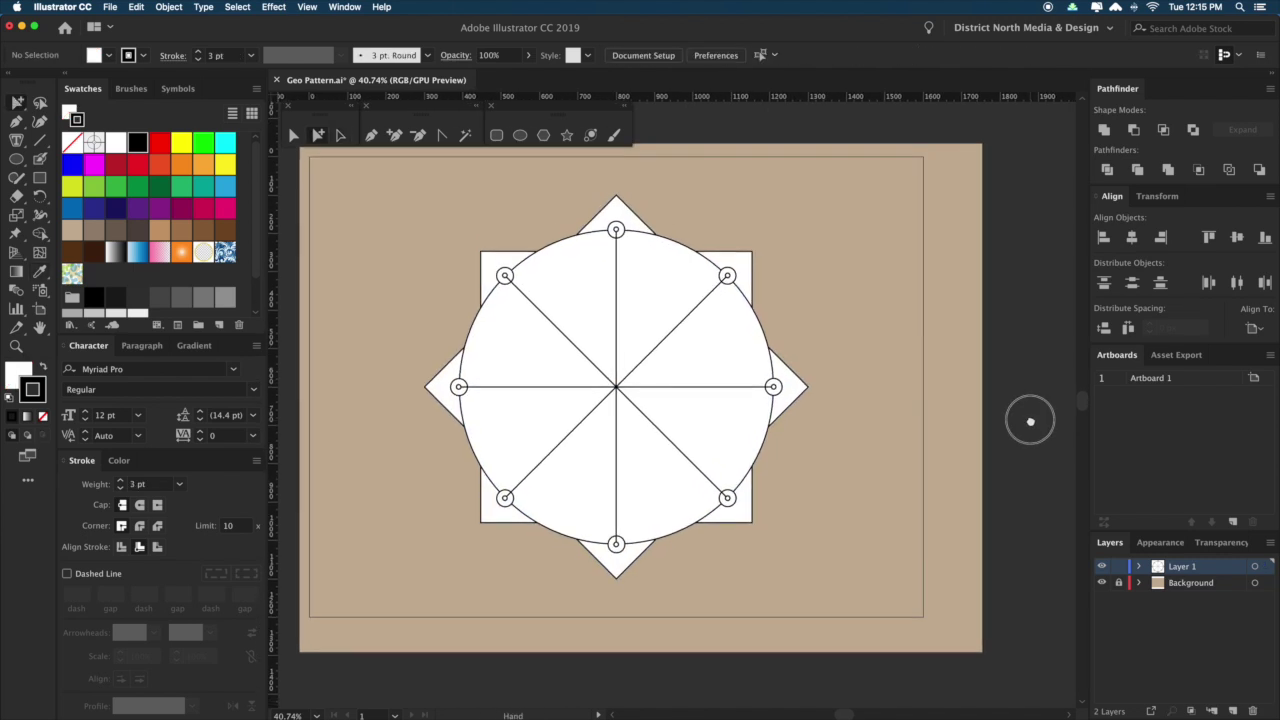
Hide the Background layer.
left_click(1102, 582)
left_click_drag(985, 599, 985, 613)
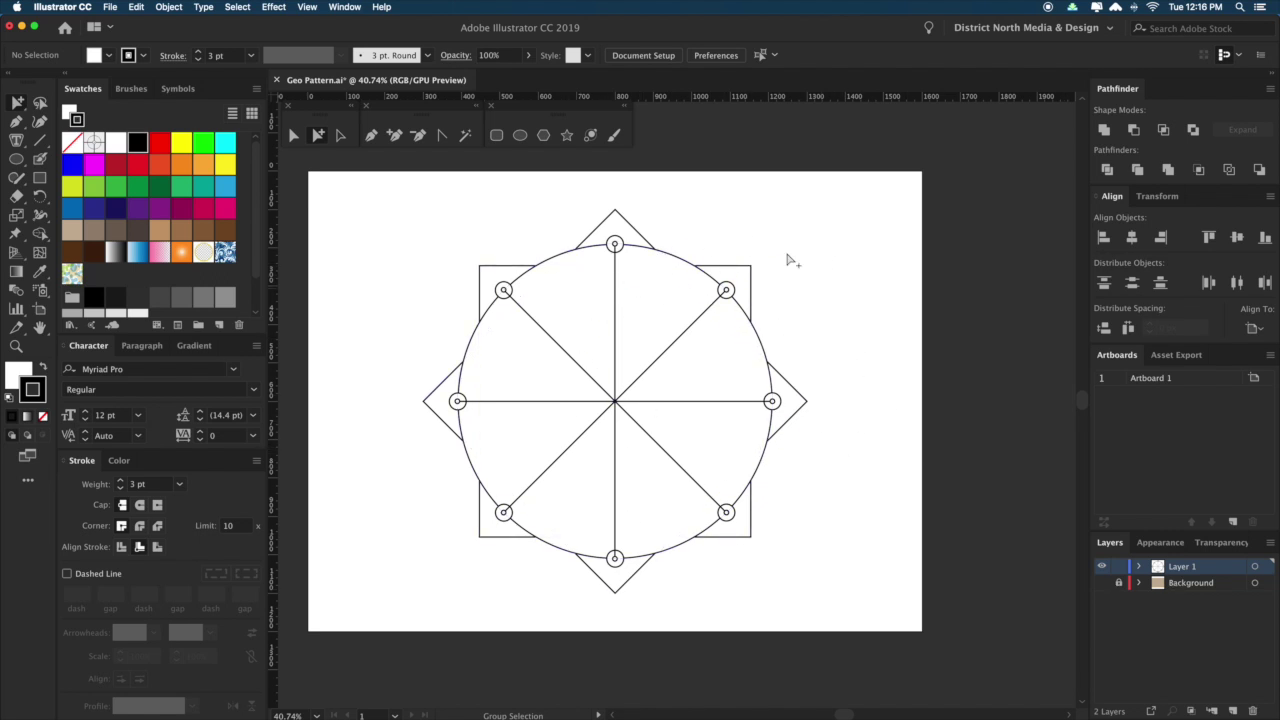
left_click(948, 450)
left_click_drag(971, 355, 951, 394)
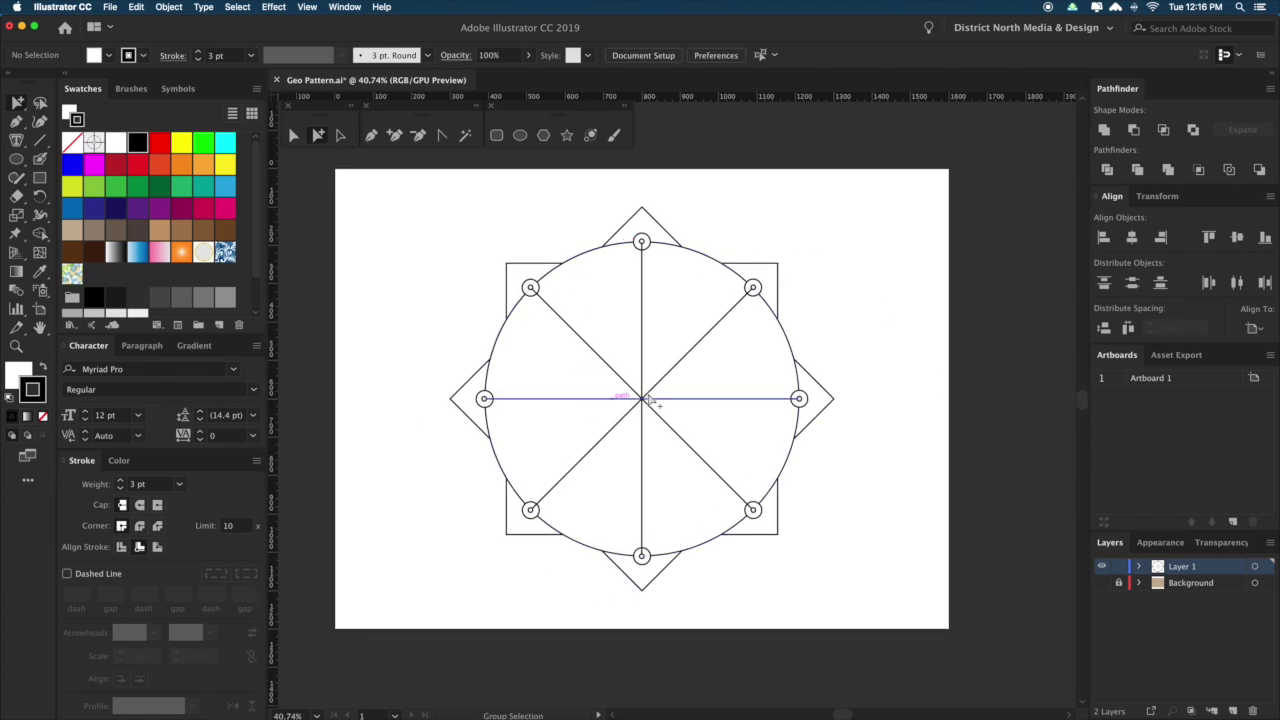
Make a scaled-down copy of the upright square that fits inside the large circle, centred on the same point.
key("v")
left_click(778, 290)
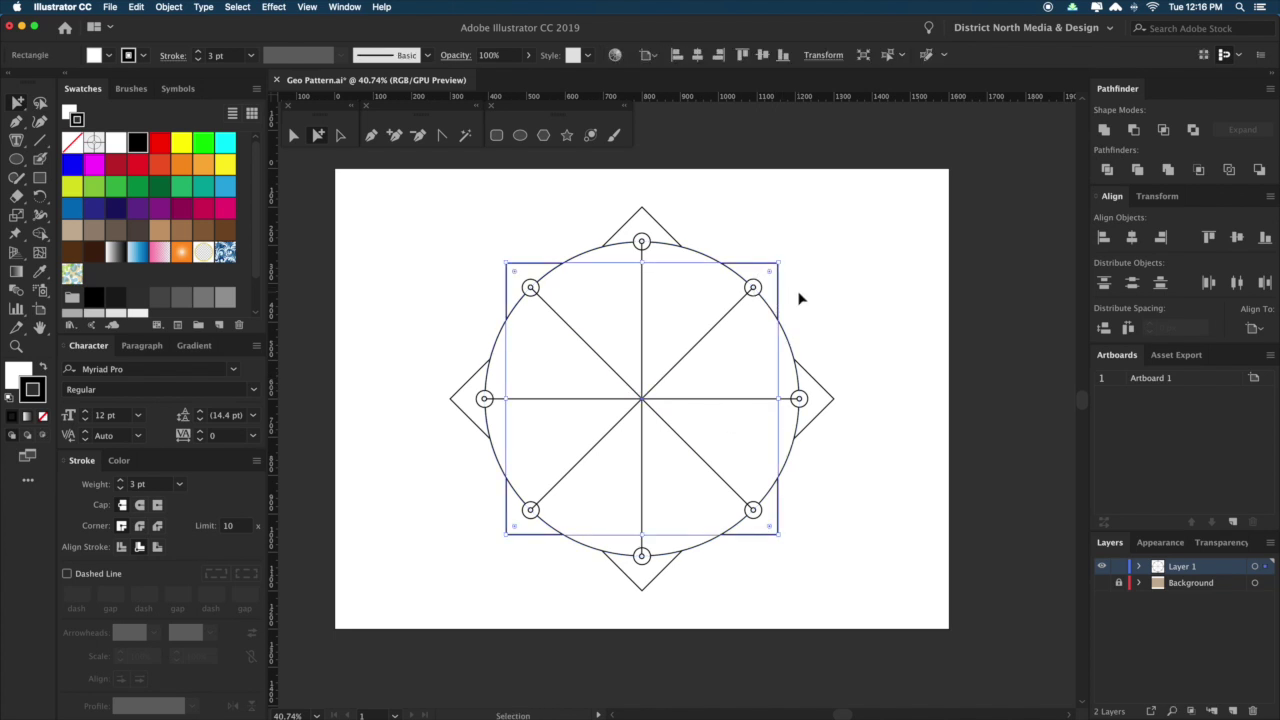
key("s")
mouse_move(849, 686)
left_mouse_down()
mouse_move(828, 674)
mouse_move(800, 563)
left_mouse_up()
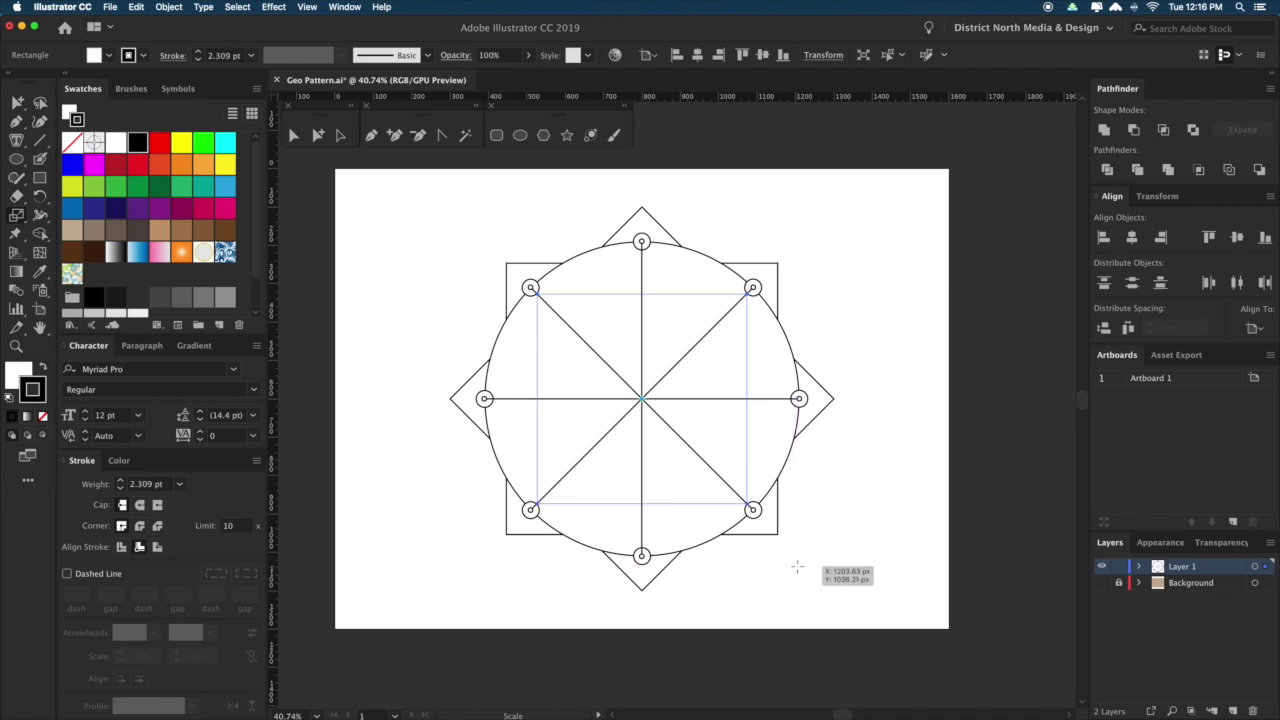
left_click(833, 564)
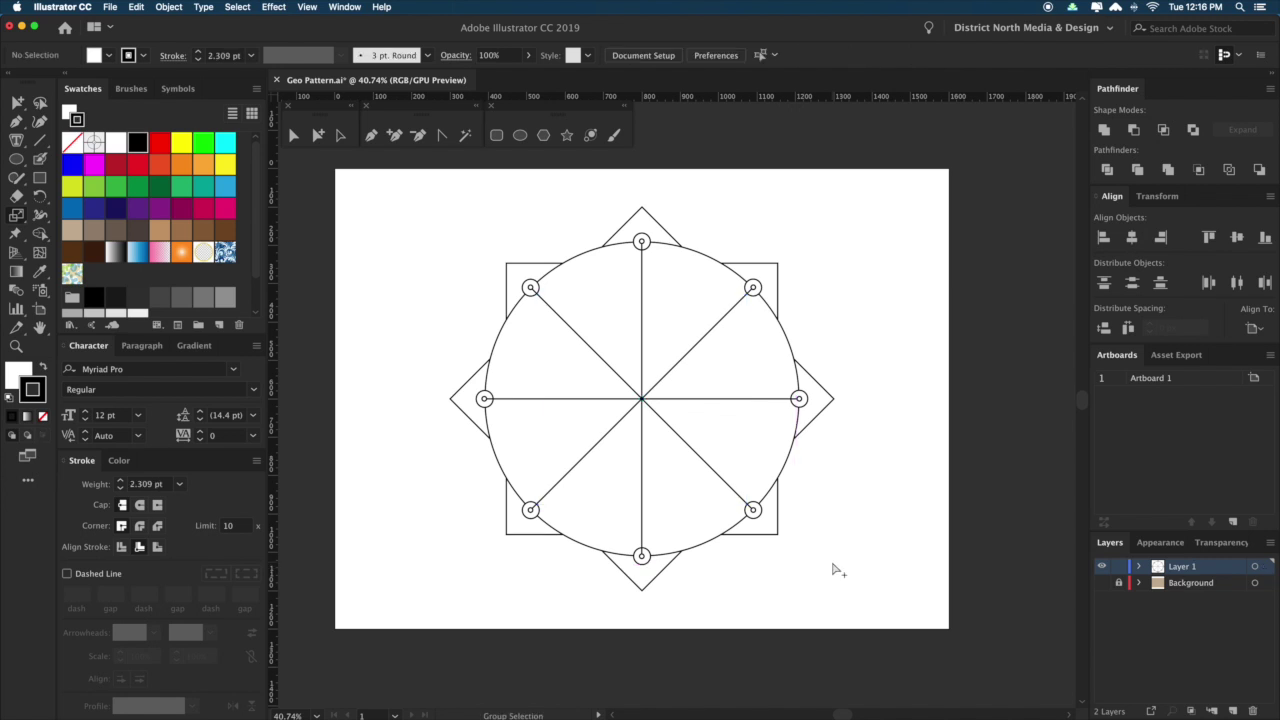
Bring the smaller square in front of the artwork and match its stroke to the 3 pt horizontal spoke with the Eyedropper.
key("super+z")
key("a")
left_click(678, 432)
key("i")
left_click(798, 396)
key("a")
left_click(862, 450)
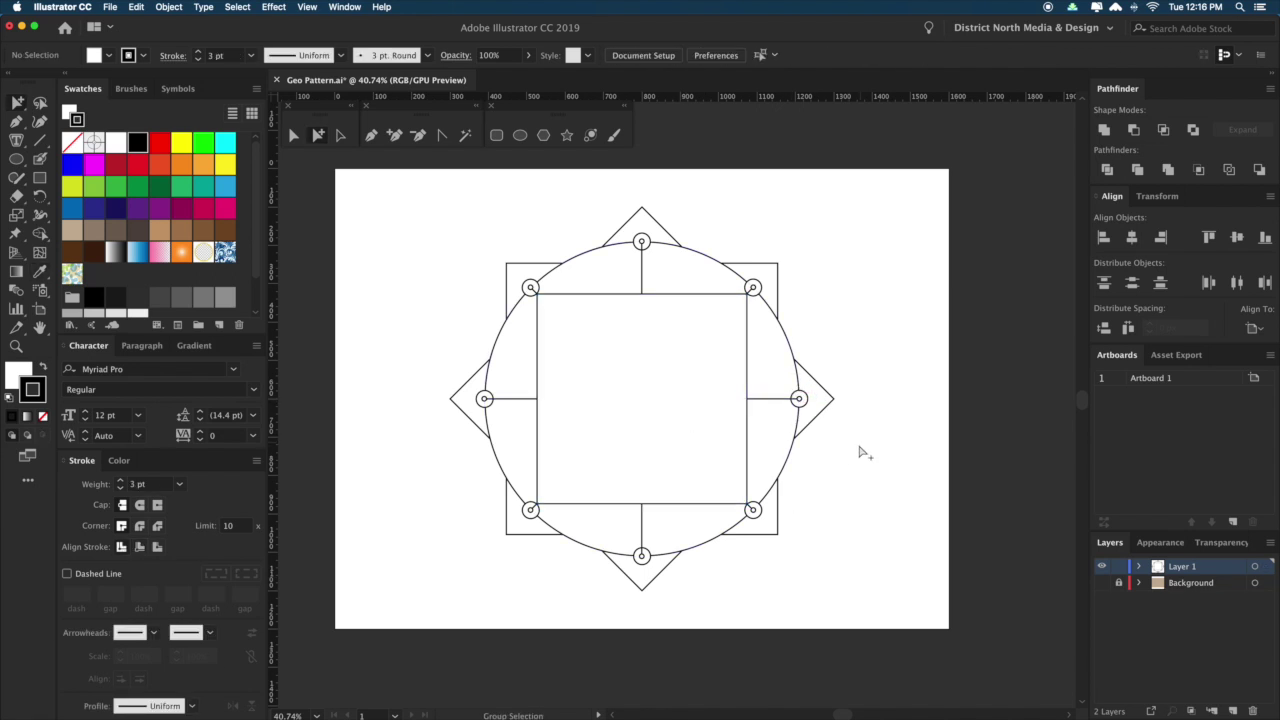
Delete all objects with the same fill and stroke as the horizontal spoke and check the artboard for leftovers in outline view.
left_click(794, 399)
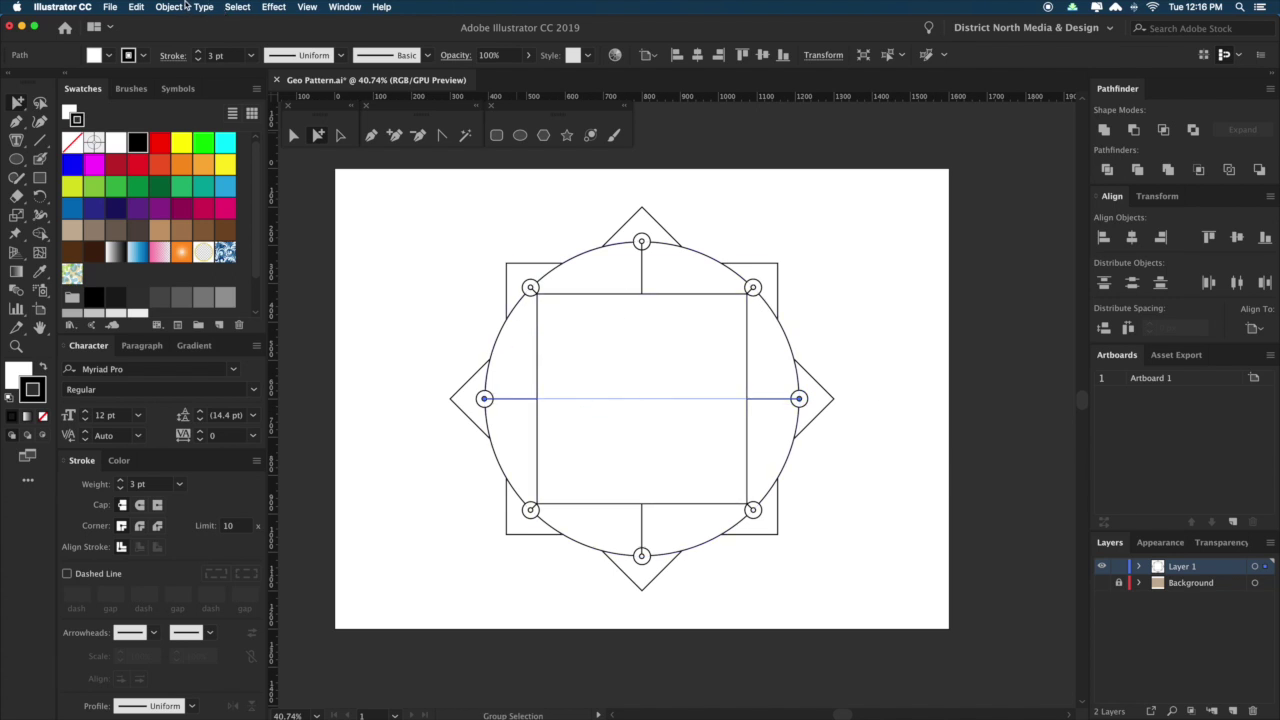
left_click(169, 7)
mouse_move(330, 132)
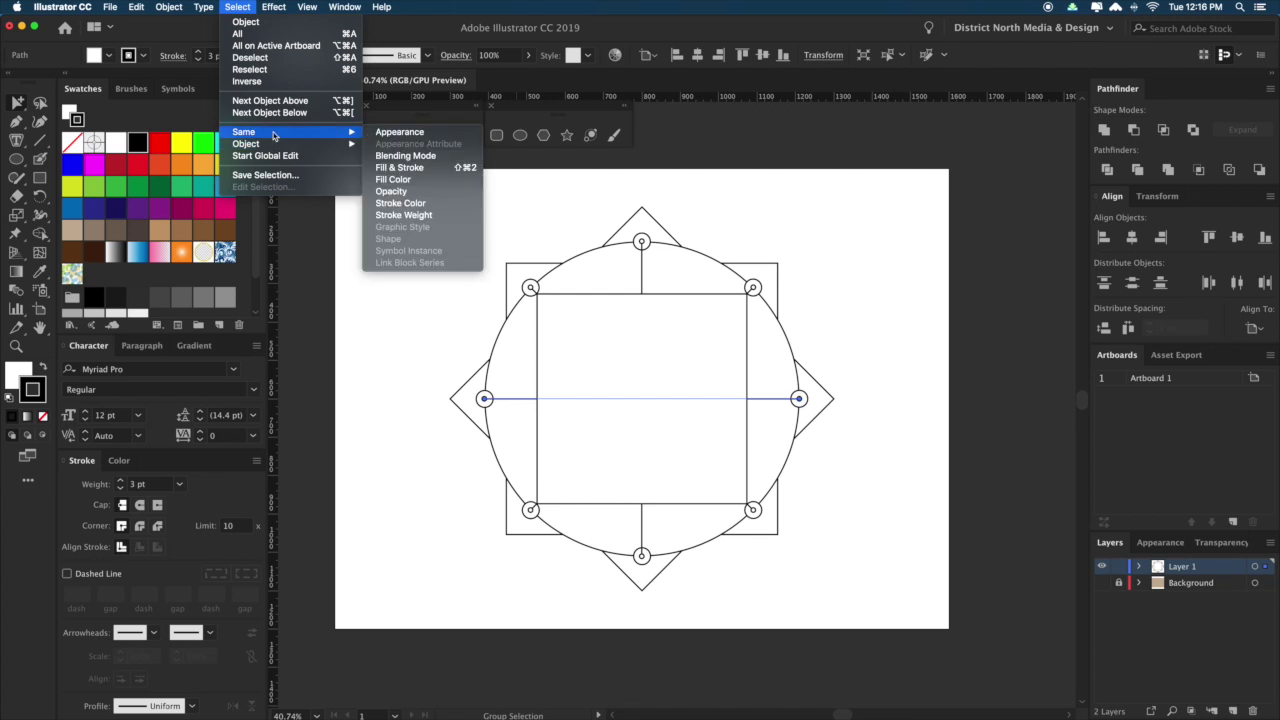
left_click(400, 167)
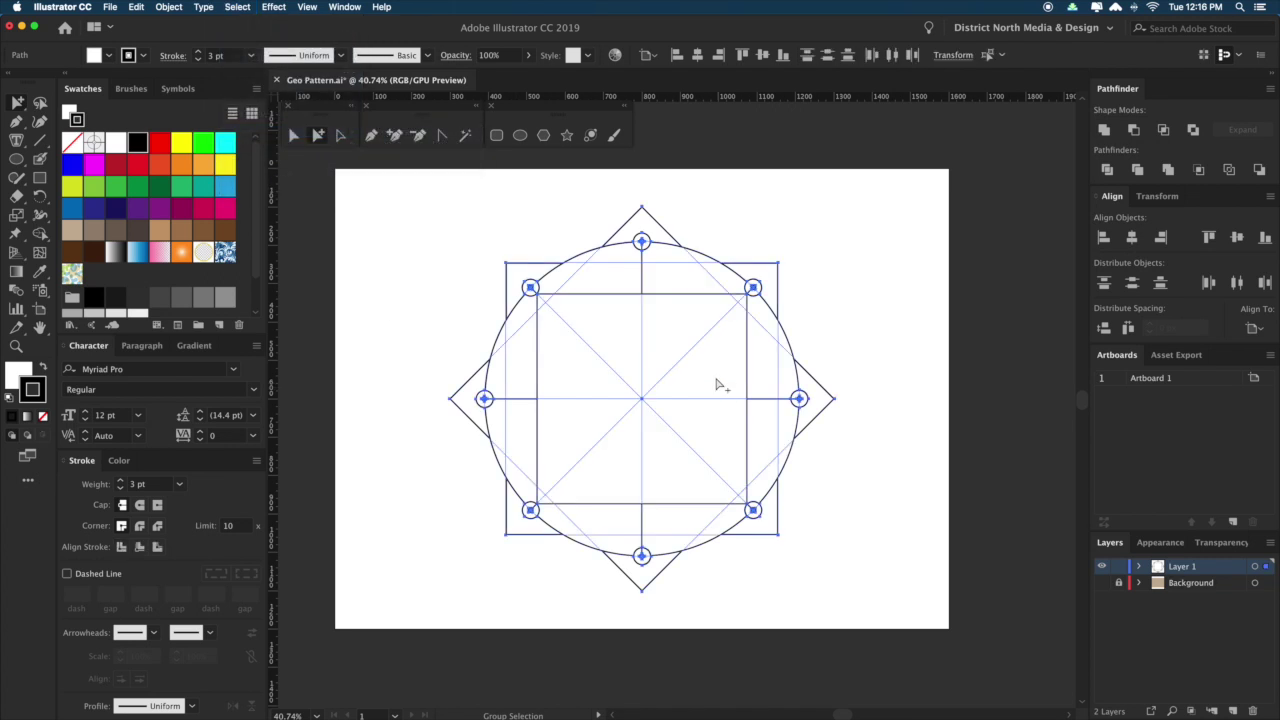
key("Delete")
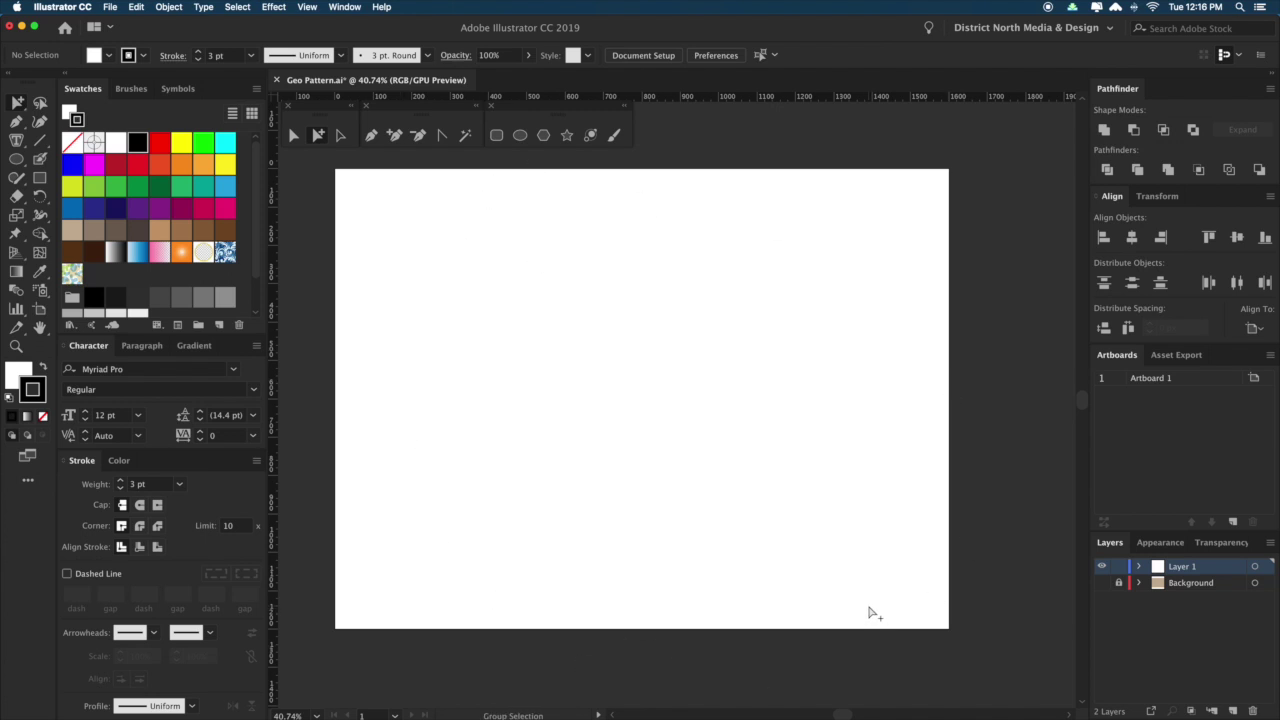
key("super+y")
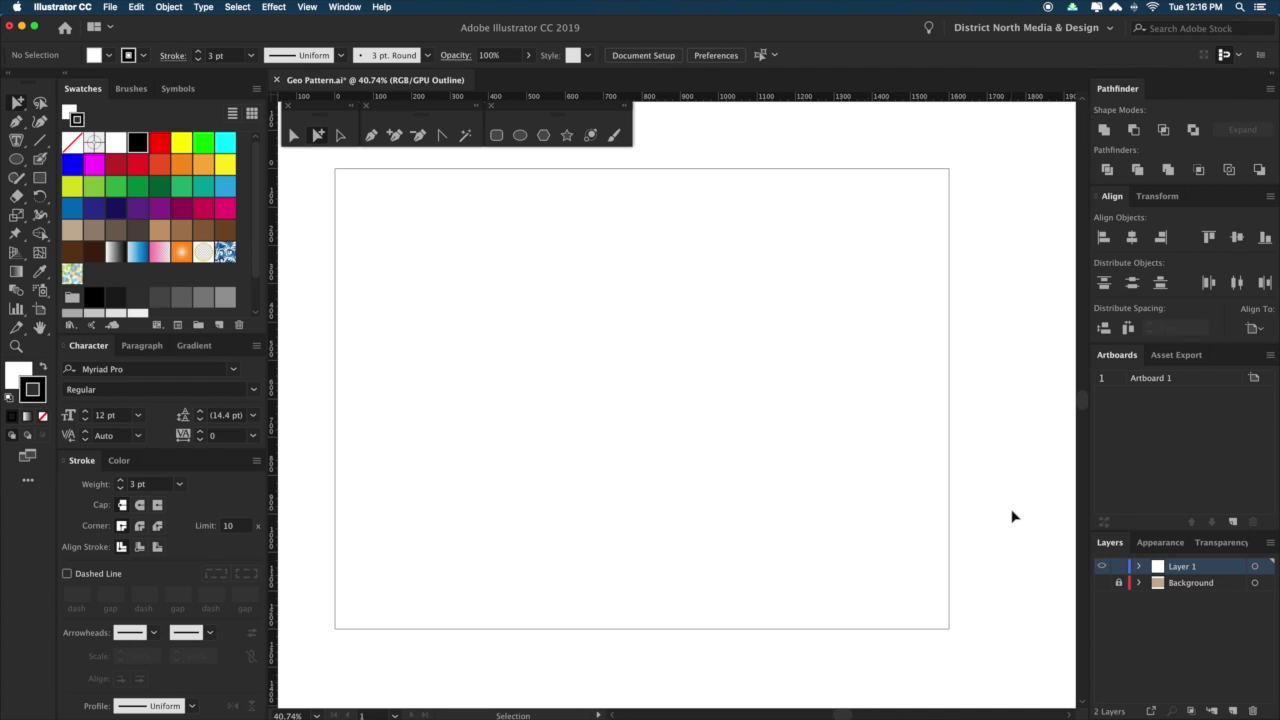
key("super+y")
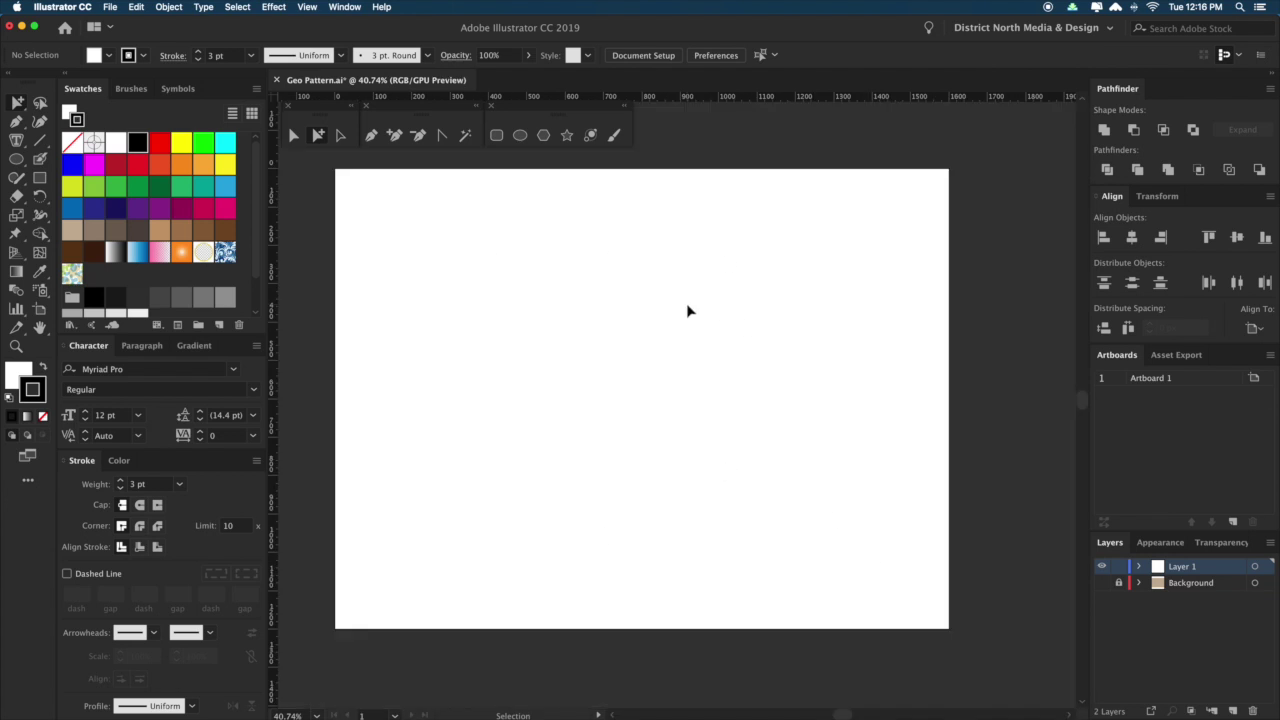
Restore the deleted artwork and clear the selection.
key("space")
left_click_drag(812, 424, 794, 425)
key("v")
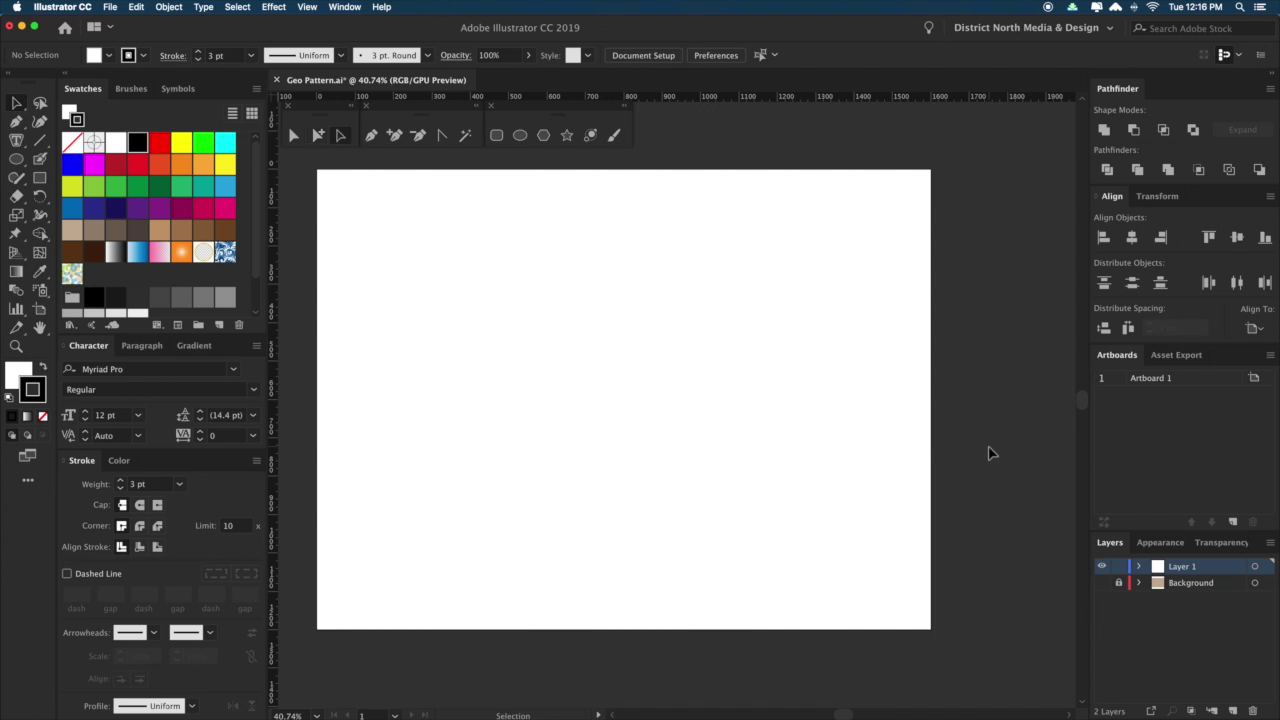
key("a")
key("super+a")
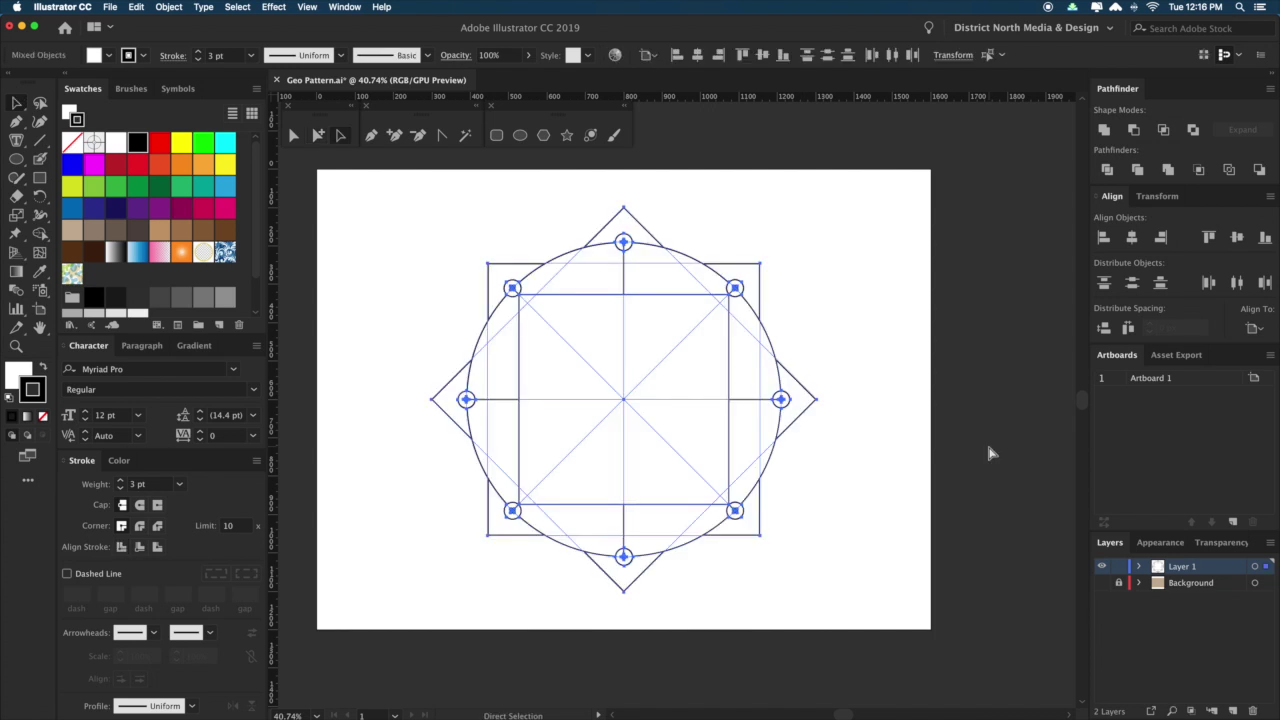
key("v")
key("shift+a")
left_click(989, 453)
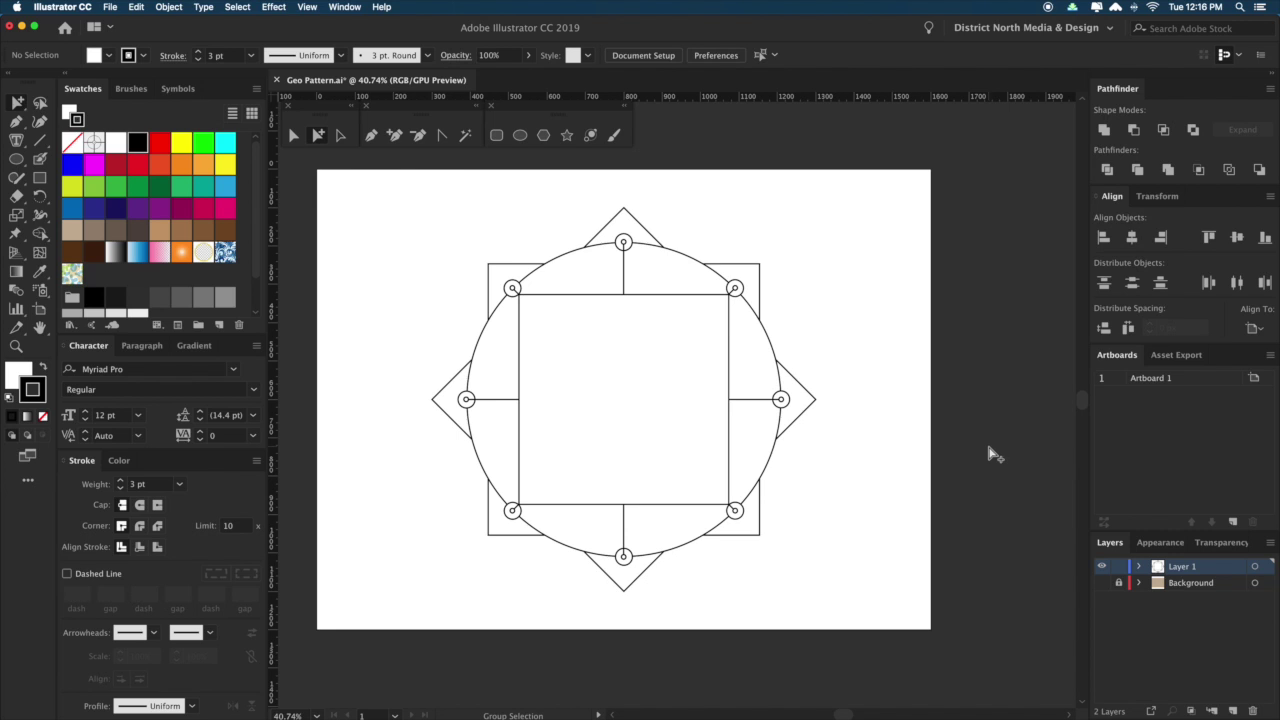
Make a copy of the inner square rotated 45° around its centre.
left_click_drag(952, 419, 968, 421)
left_click(701, 303)
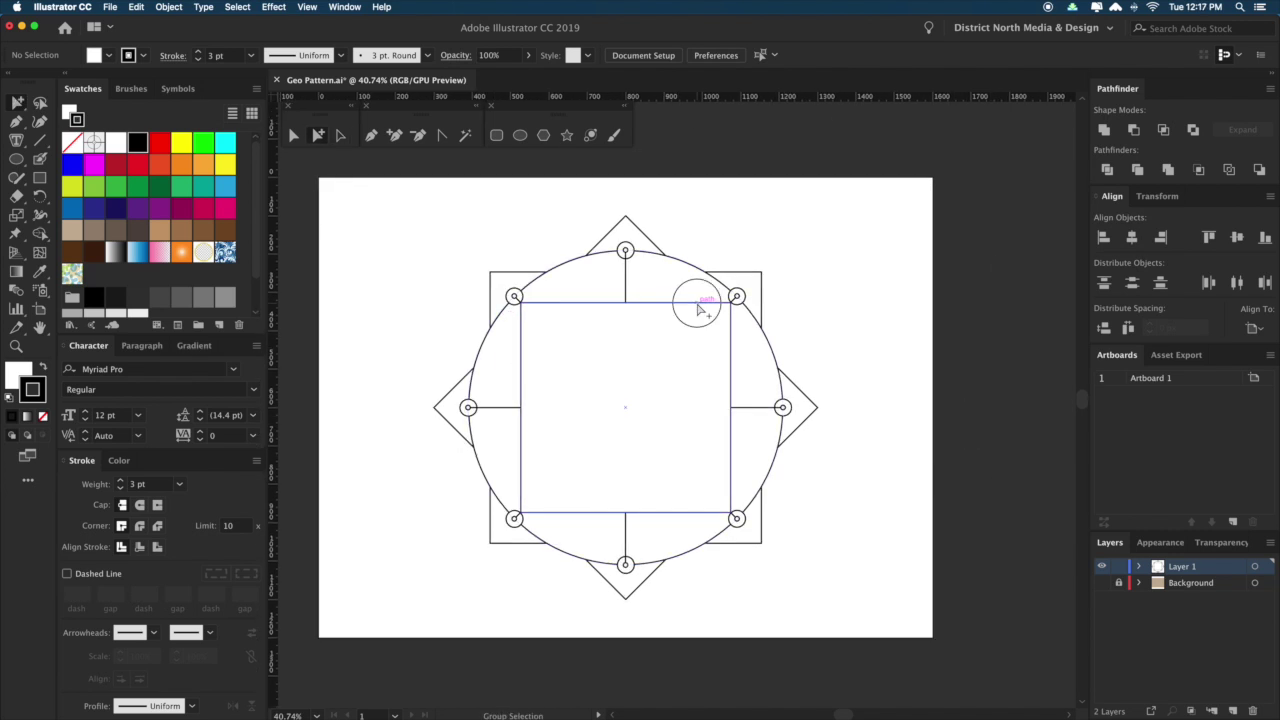
key("r")
left_click_drag(966, 377, 862, 535)
key("v")
left_click(954, 536)
left_click_drag(988, 506, 971, 508)
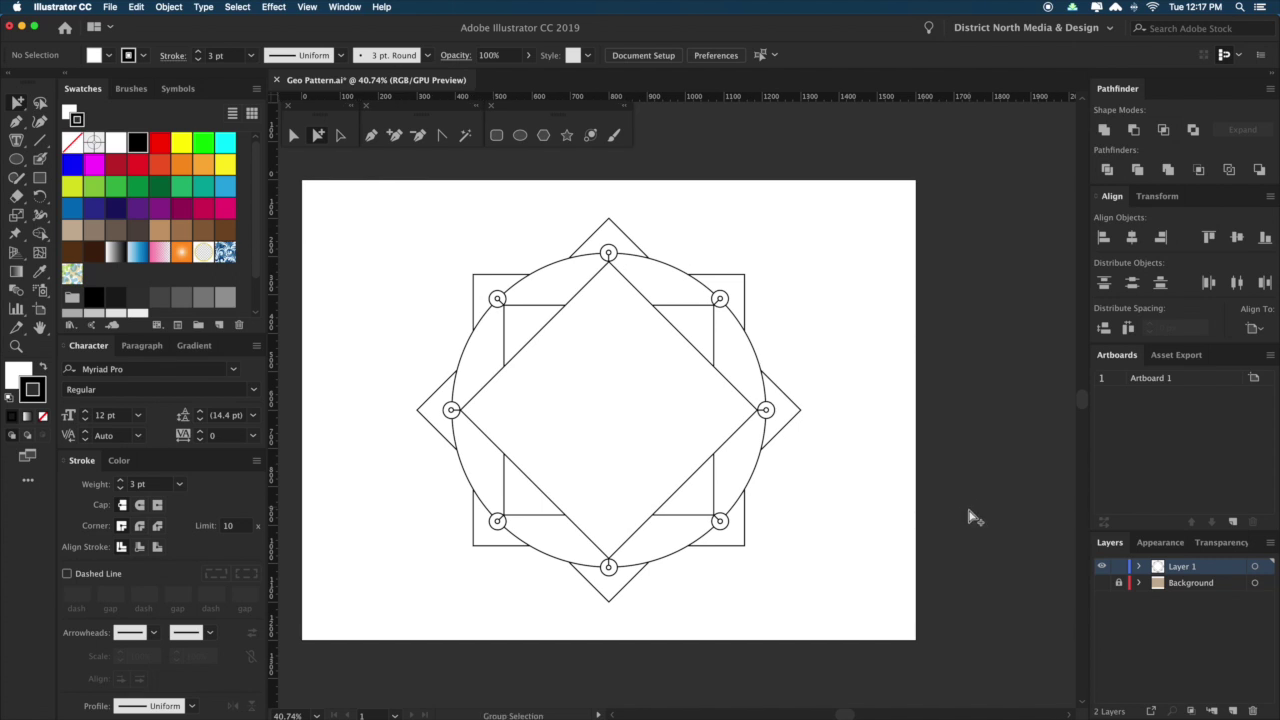
Scale both inner squares down slightly around the centre so their corners clear the small circles.
left_click(684, 328)
left_click(675, 347, "shift")
mouse_move(937, 602)
left_mouse_down()
mouse_move(925, 594)
mouse_move(972, 564)
mouse_move(968, 541)
left_mouse_up()
key("v")
left_click(967, 583)
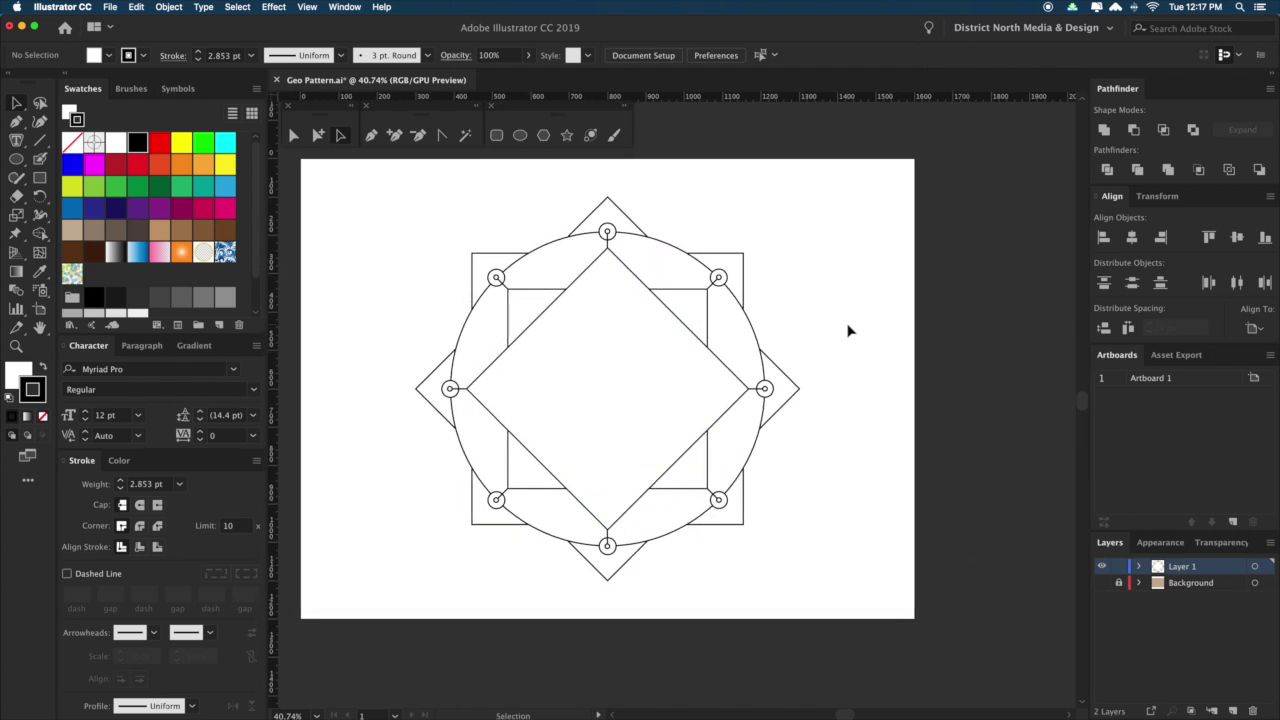
Examine up close how the inner squares' corners meet the spokes and small circles, and return to a 50% view of the whole pattern.
scroll(829, 420, "left", 2)
key("z")
left_click_drag(443, 214, 704, 425)
left_click_drag(674, 377, 672, 396)
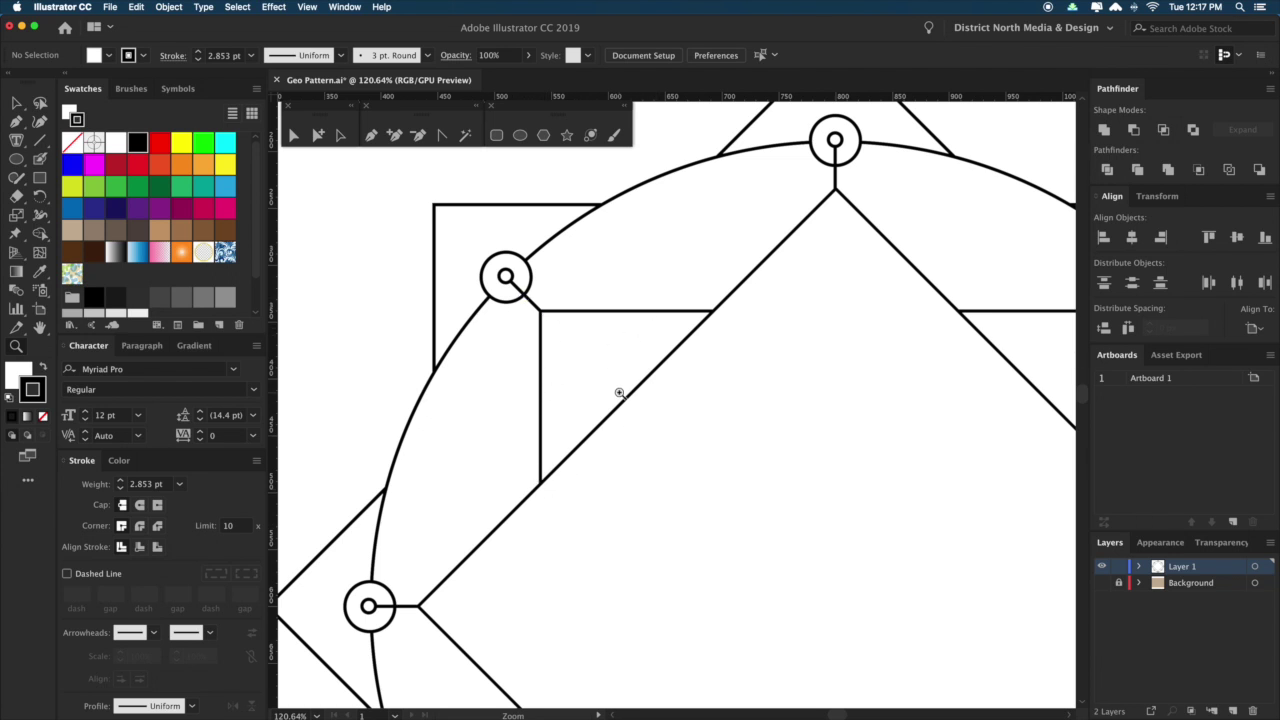
key("p")
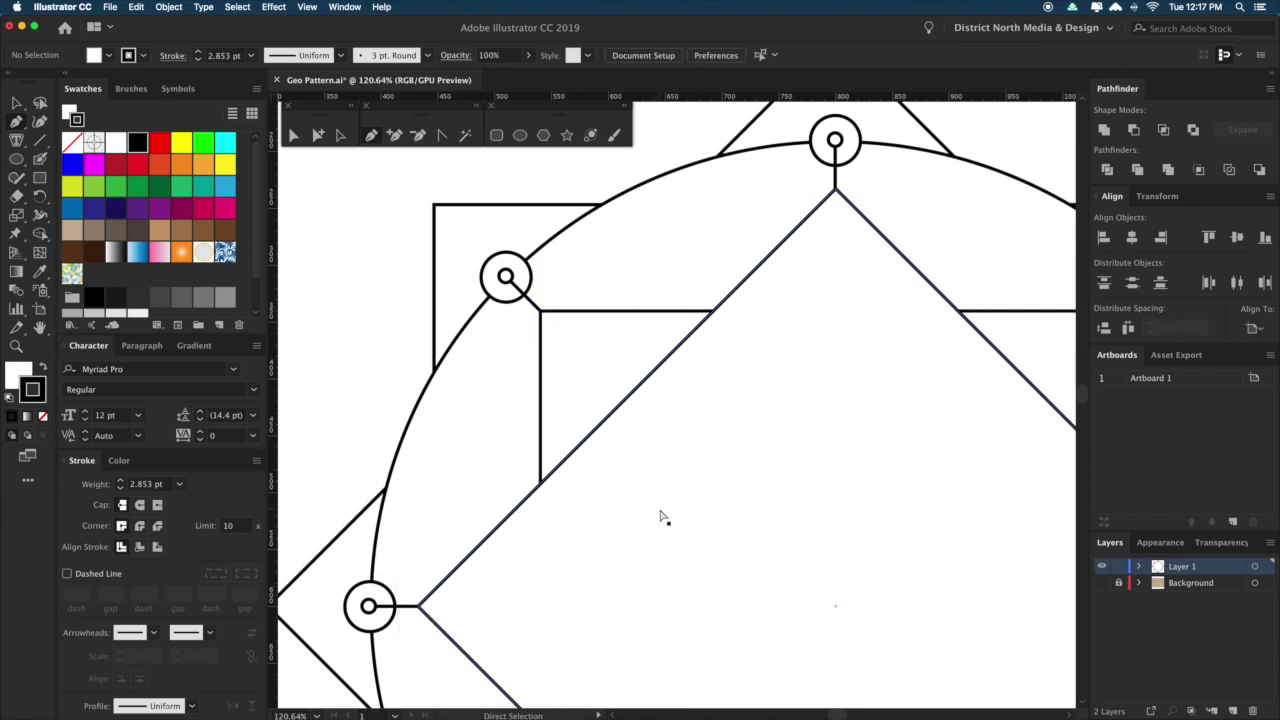
key("super+1")
key("super+minus")
key("super+minus")
left_click_drag(750, 488, 655, 472)
key("a")
left_click(909, 522)
scroll(909, 522, "down", 3)
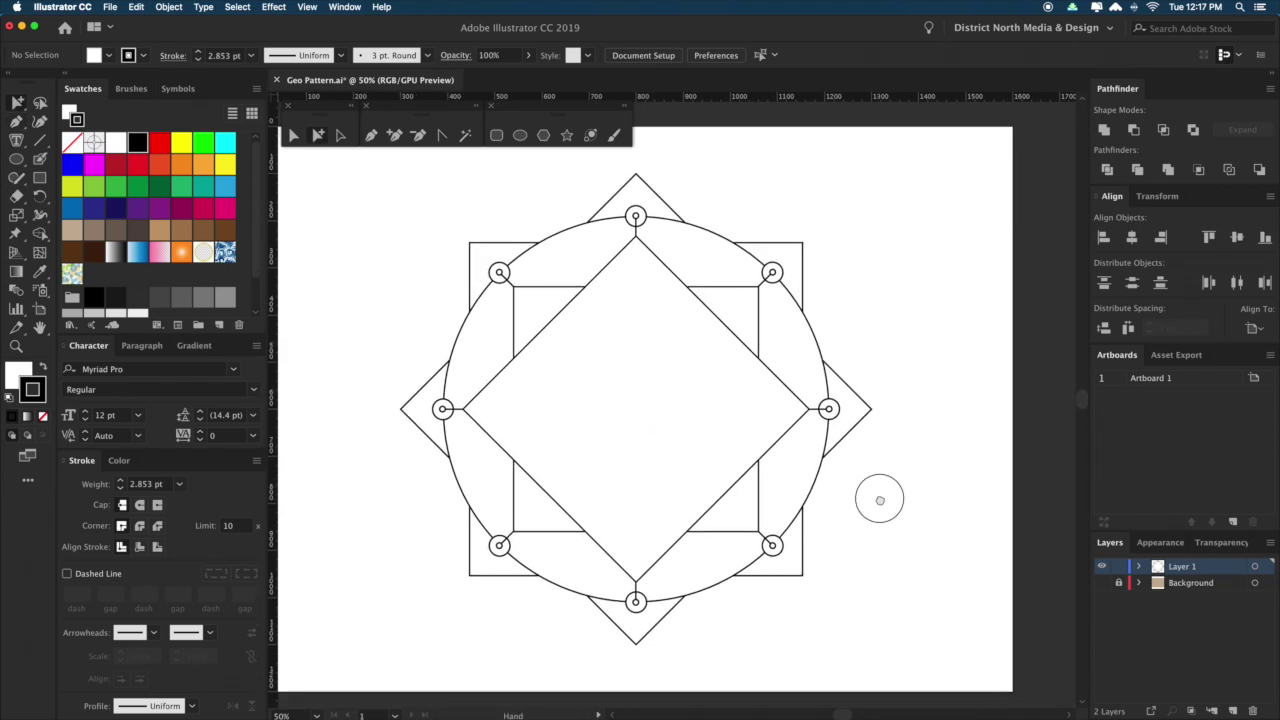
left_click_drag(870, 502, 884, 518)
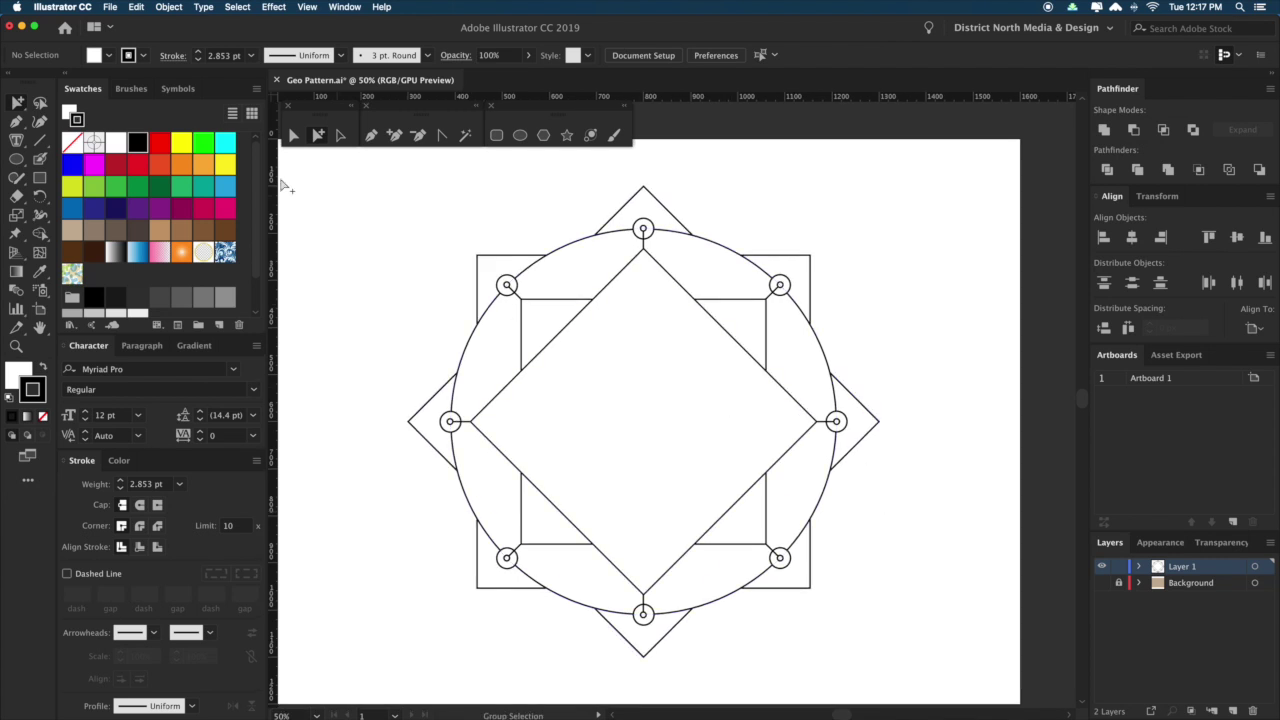
Make a copy of the large circle scaled down around the centre to sit inside the inner diamond.
left_click(740, 251)
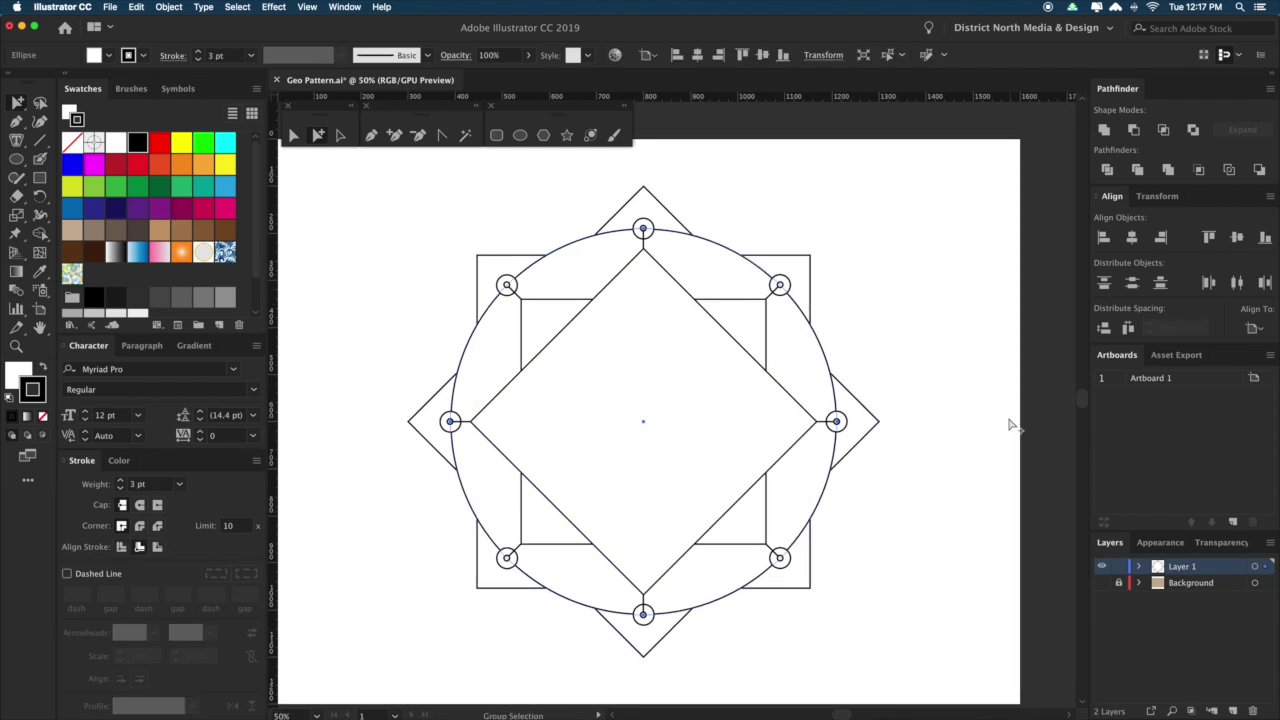
key("s")
left_click_drag(947, 610, 848, 543)
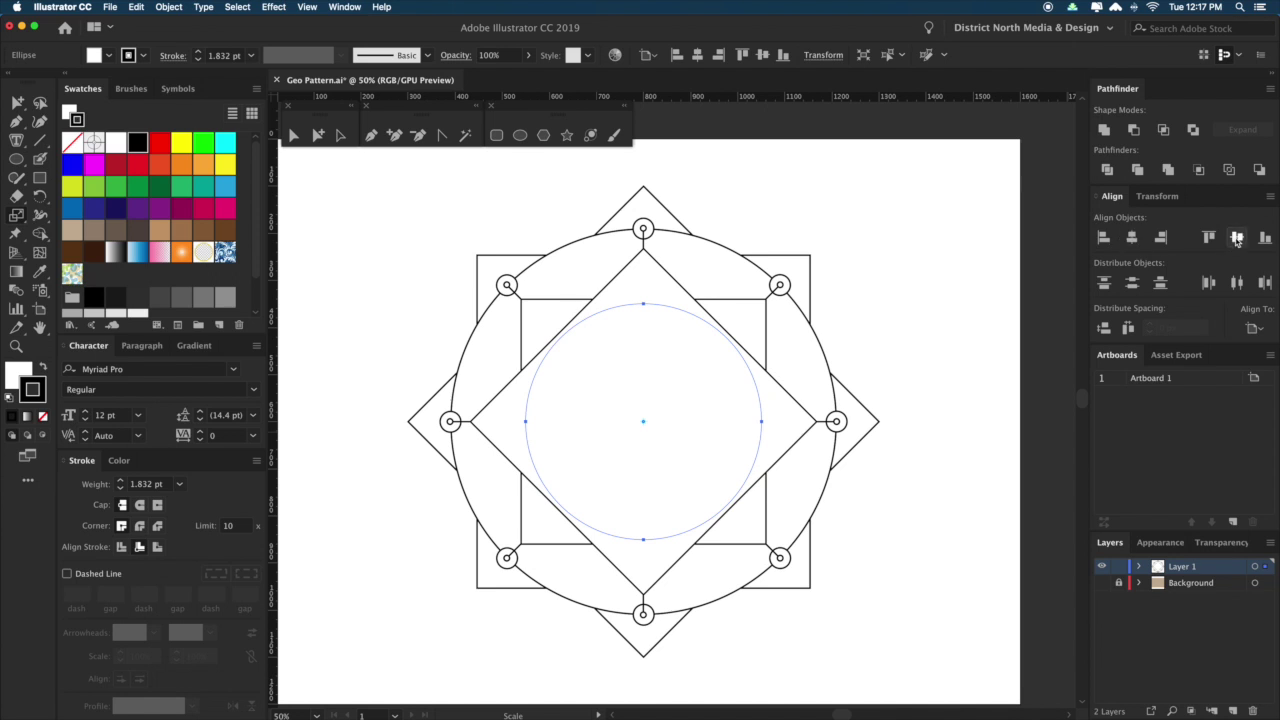
Match the new inner circle's stroke to the inner diamond with the Eyedropper and clear the selection.
key("i")
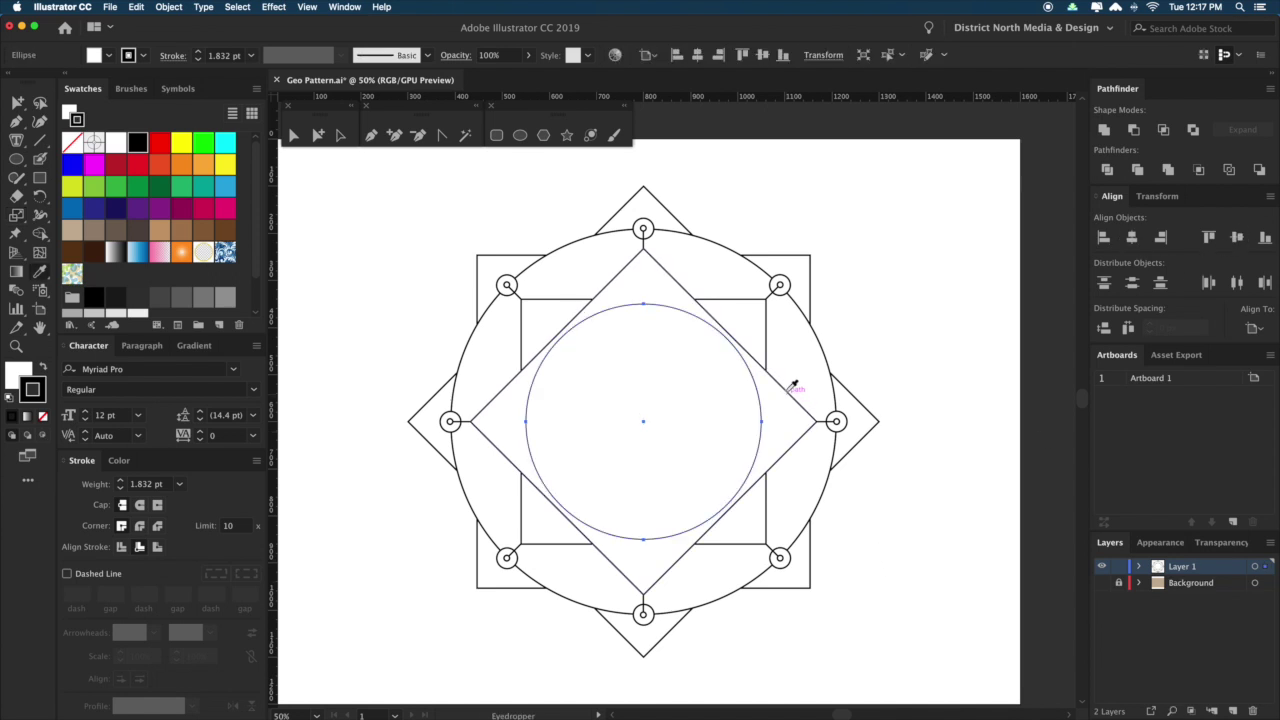
left_click(768, 354)
key("a")
left_click(892, 435)
key("space")
left_click_drag(886, 534, 896, 530)
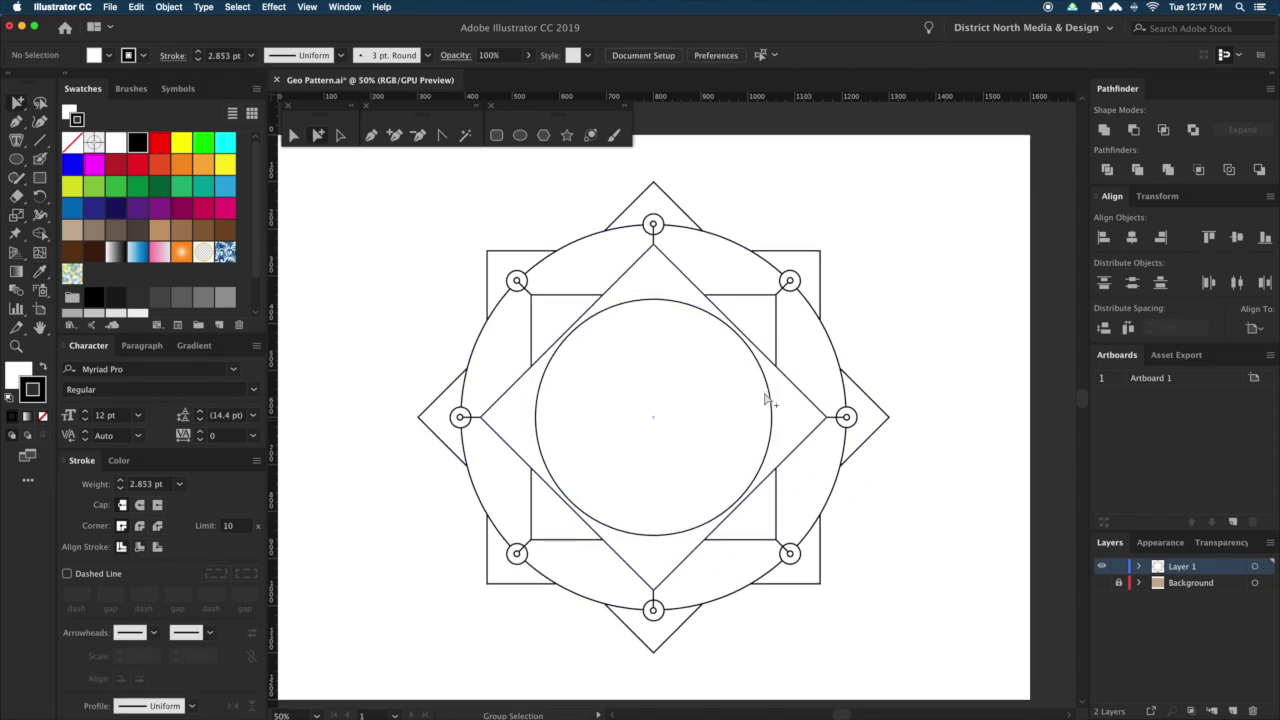
Scale the inner circle down slightly around its centre so it clears the inner diamond's sides.
left_click(768, 389)
key("s")
mouse_move(863, 606)
left_mouse_down()
mouse_move(840, 592)
mouse_move(841, 572)
mouse_move(889, 596)
mouse_move(911, 589)
left_mouse_up()
key("v")
left_click(876, 598)
key("space")
left_click(730, 339, "alt")
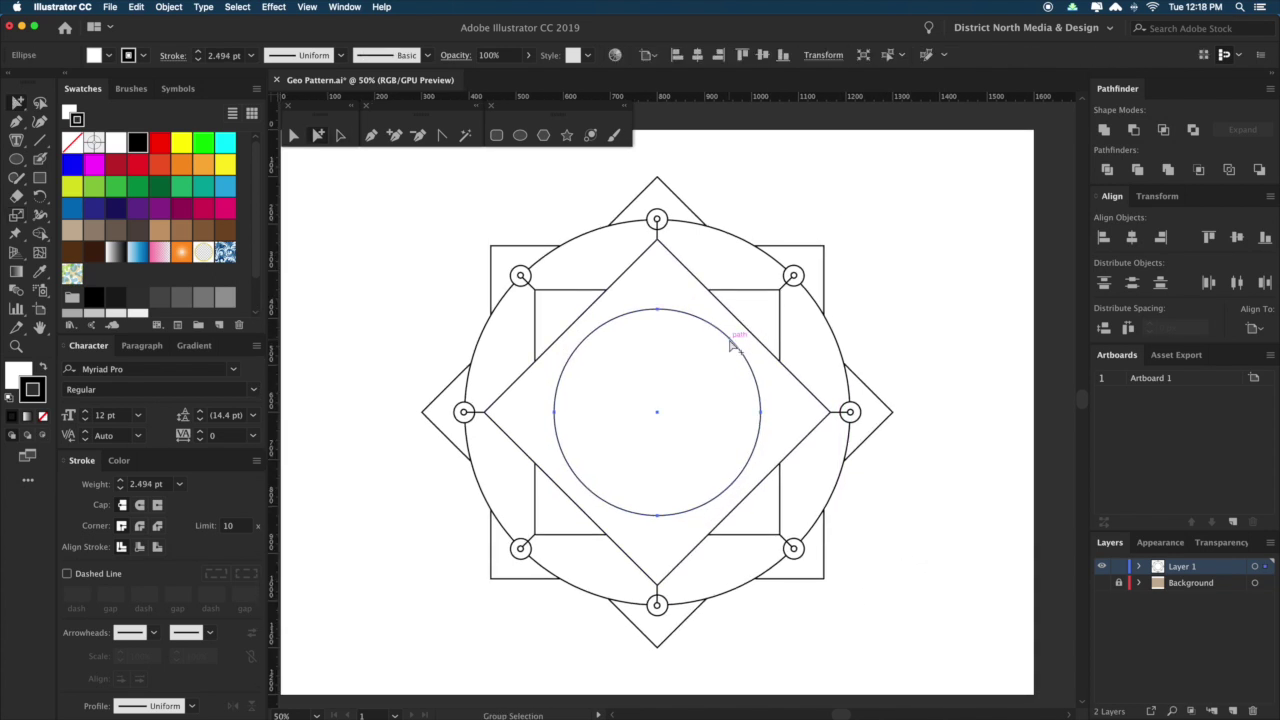
Match the resized inner circle's stroke to the inner squares with the Eyedropper.
key("i")
left_click(784, 364)
key("a")
left_click(938, 387)
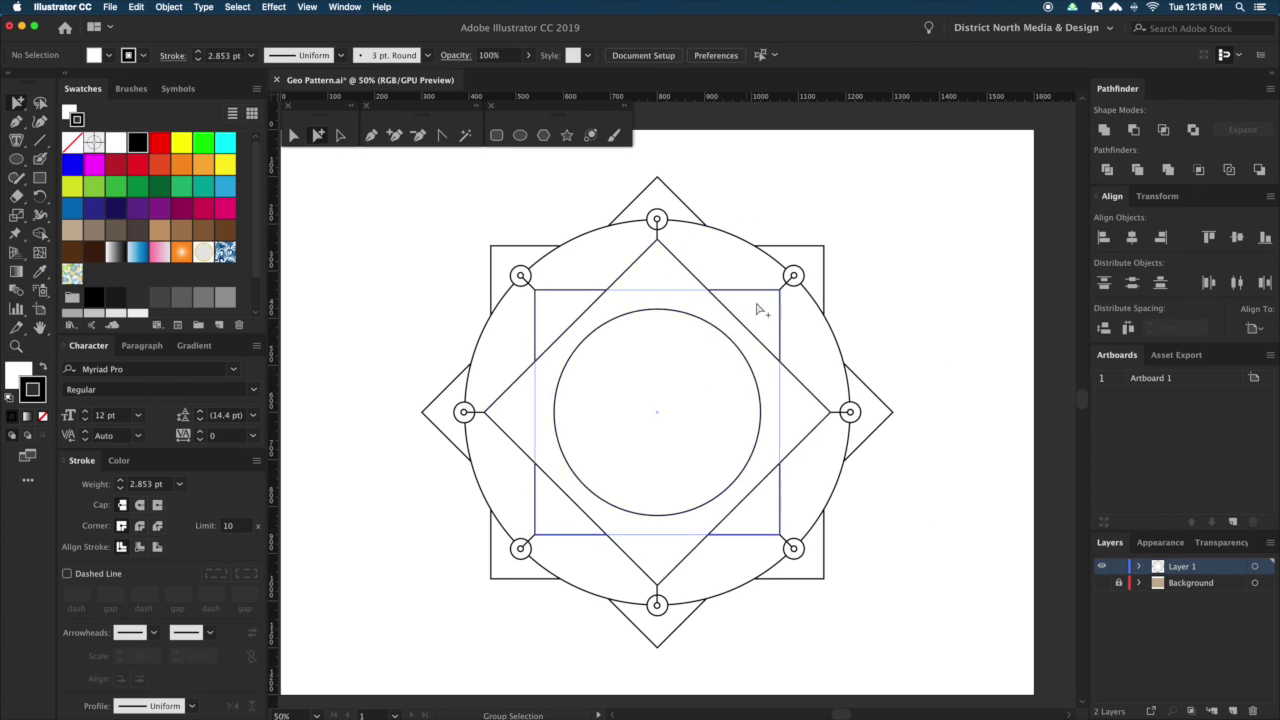
Try adding a copy of the upright outer square rotated partway towards the outer diamond around the pattern's centre.
key("space")
mouse_move(916, 307)
left_mouse_down()
mouse_move(936, 336)
mouse_move(888, 353)
left_mouse_up()
key("space")
key("space")
key("space")
left_click(807, 574)
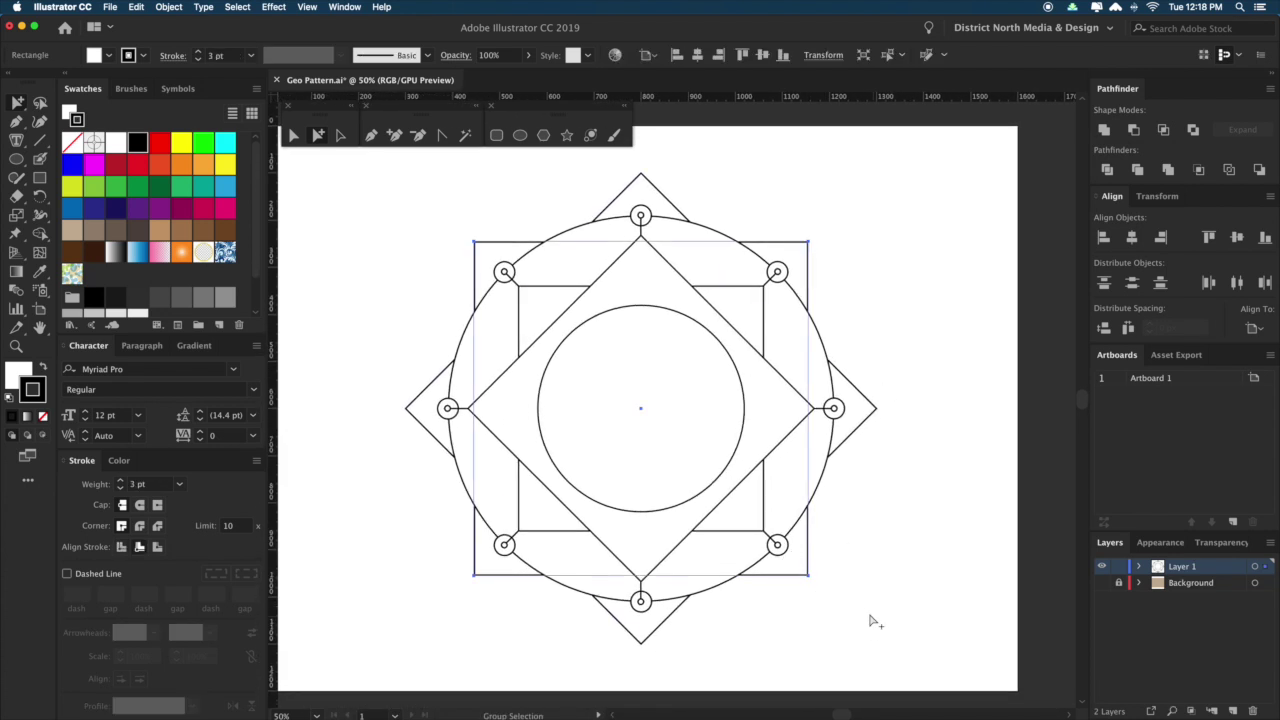
key("r")
left_click_drag(891, 506, 846, 605)
key("a")
left_click(903, 606)
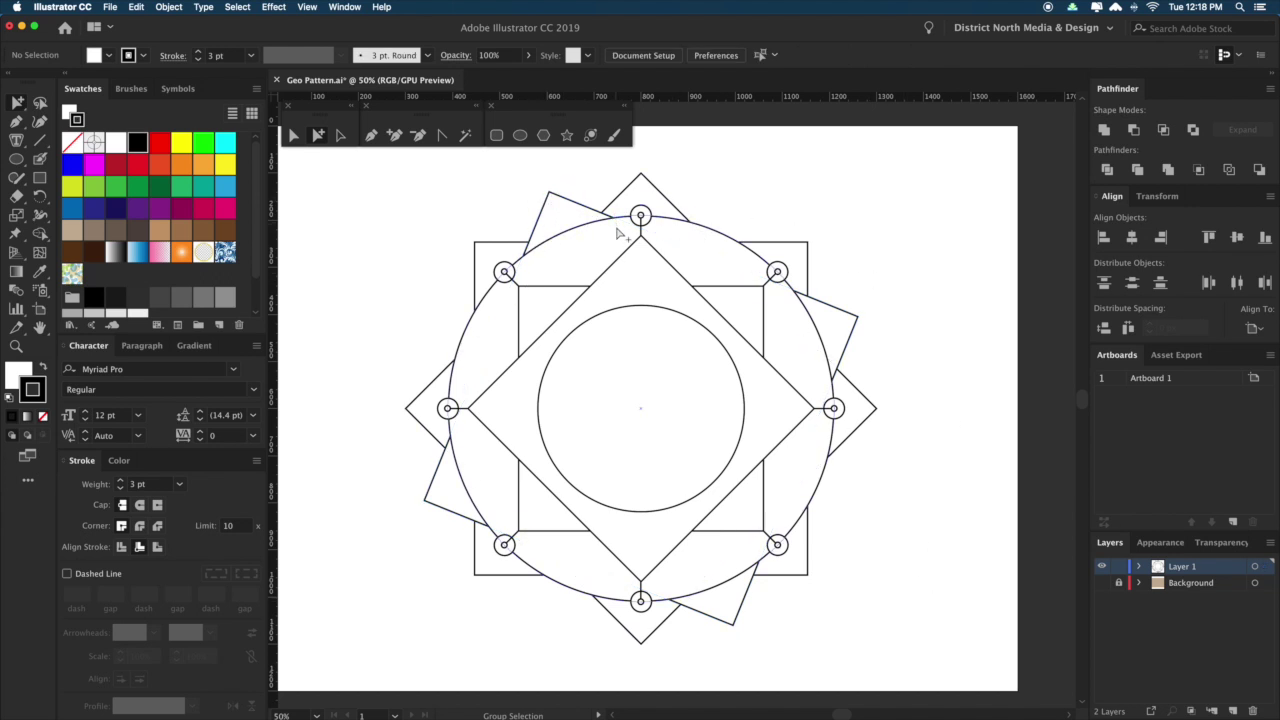
Delete the rotated copy of the outer square.
left_click(865, 327)
key("Delete")
left_click_drag(895, 368, 881, 315)
key("v")
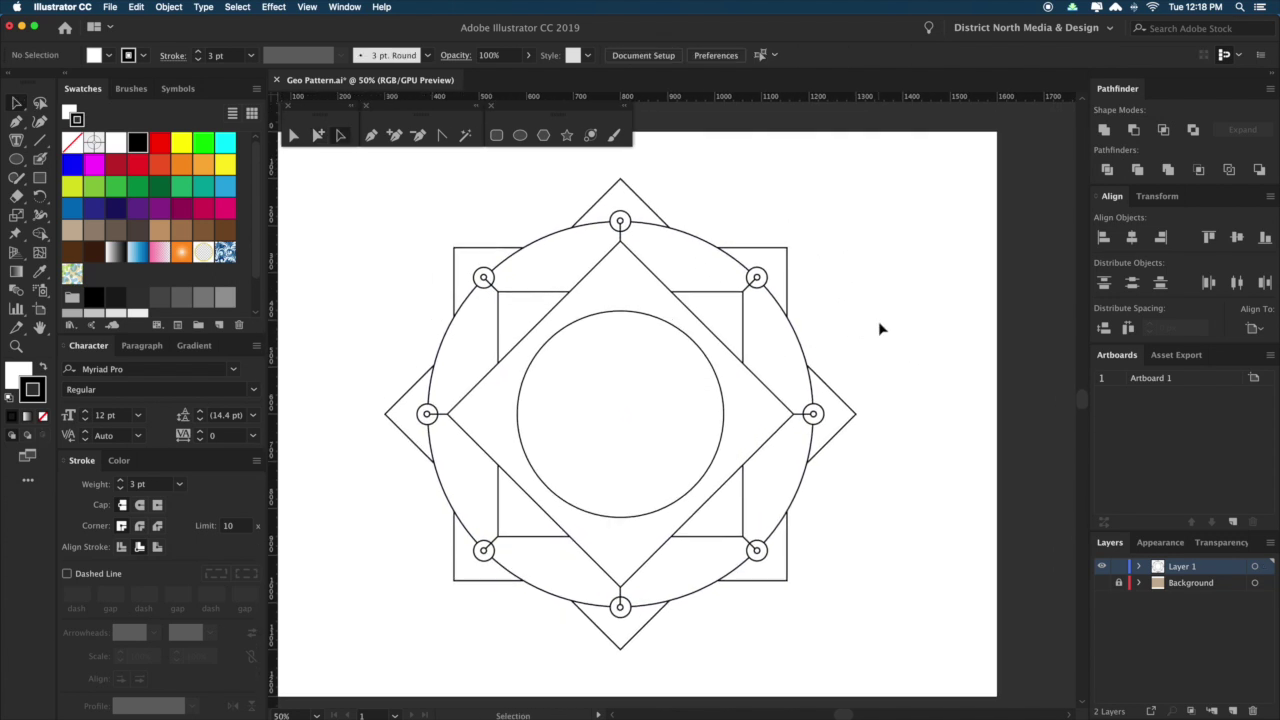
Draw a short vertical 3 pt line with the Pen tool in the empty area outside the pattern's upper right.
key("space")
left_click_drag(918, 351, 918, 360)
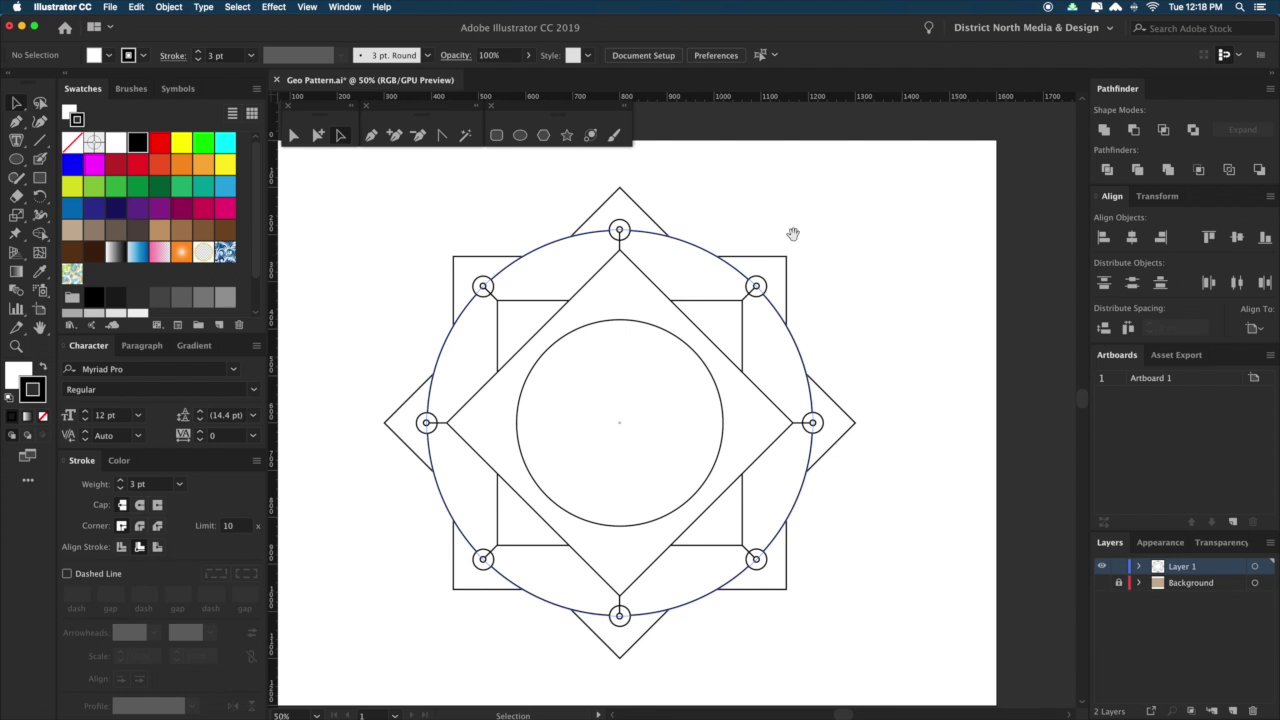
key("space")
left_click_drag(800, 227, 757, 237)
key("z")
left_click_drag(613, 247, 743, 366)
key("space")
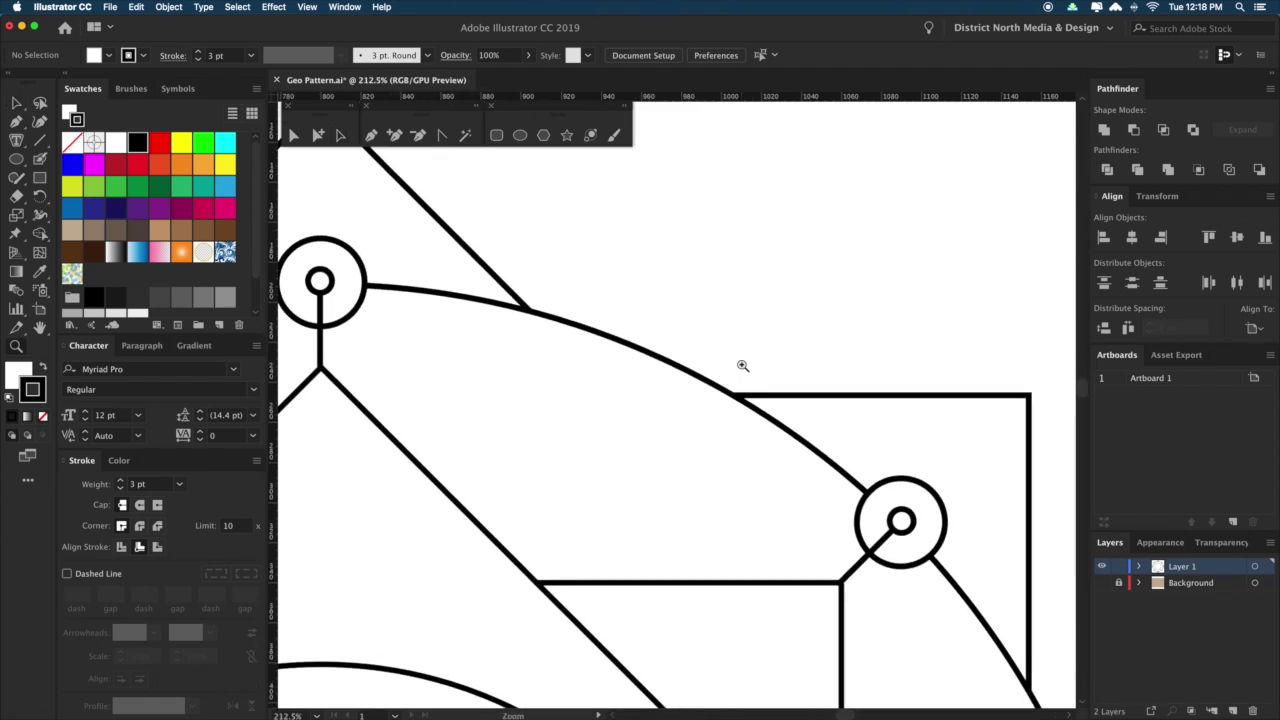
key("p")
left_click(783, 250)
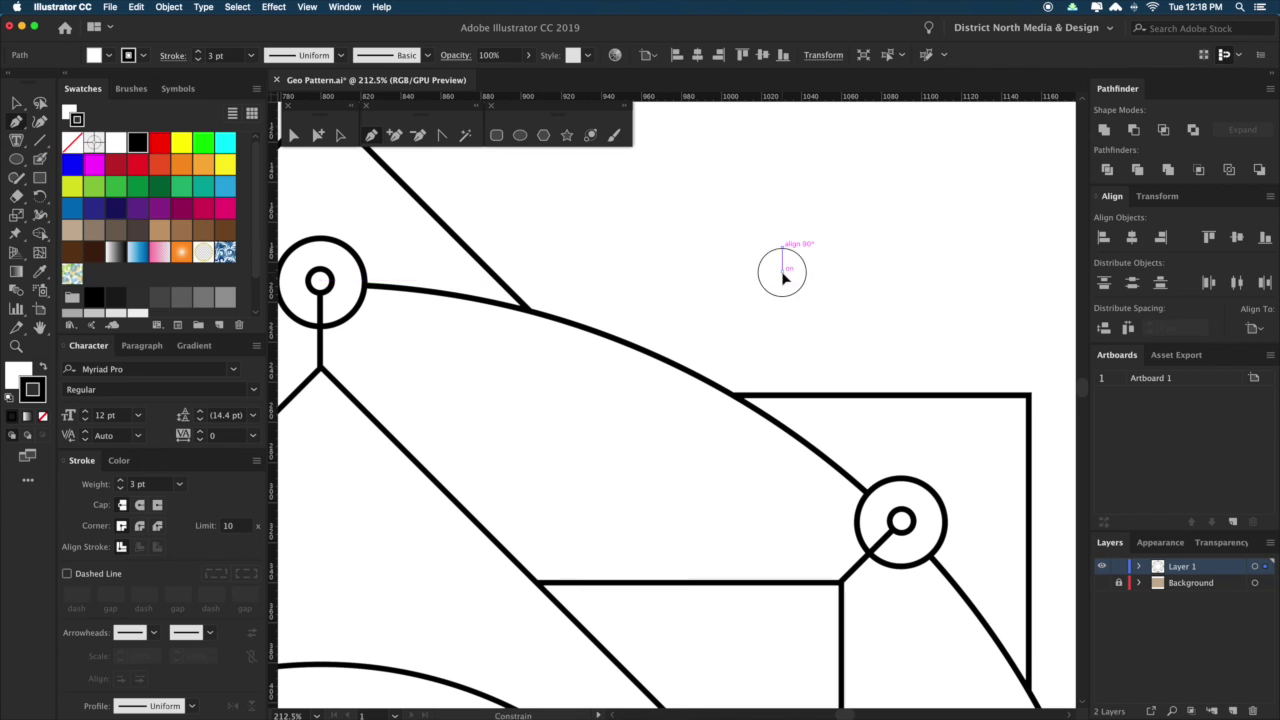
left_click(783, 270)
left_click(817, 297, "super")
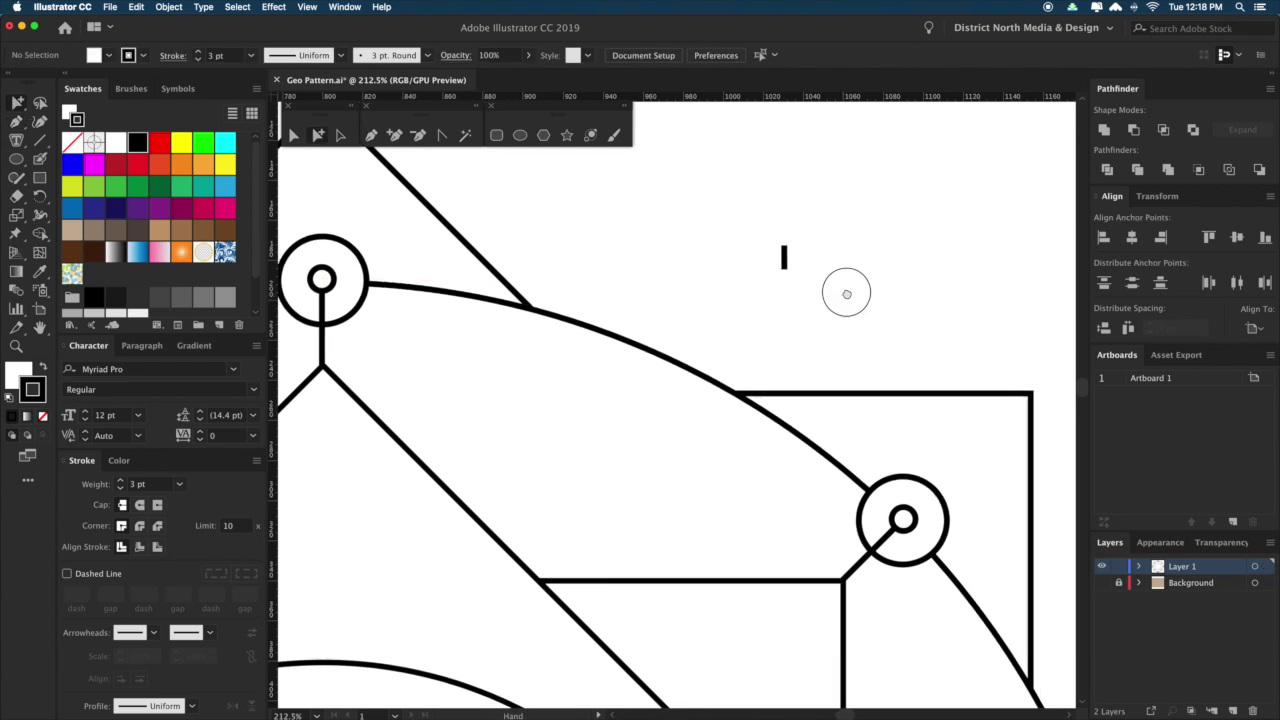
Start a new pattern brush from the short vertical line.
left_click_drag(843, 291, 857, 291)
left_click_drag(869, 357, 883, 345)
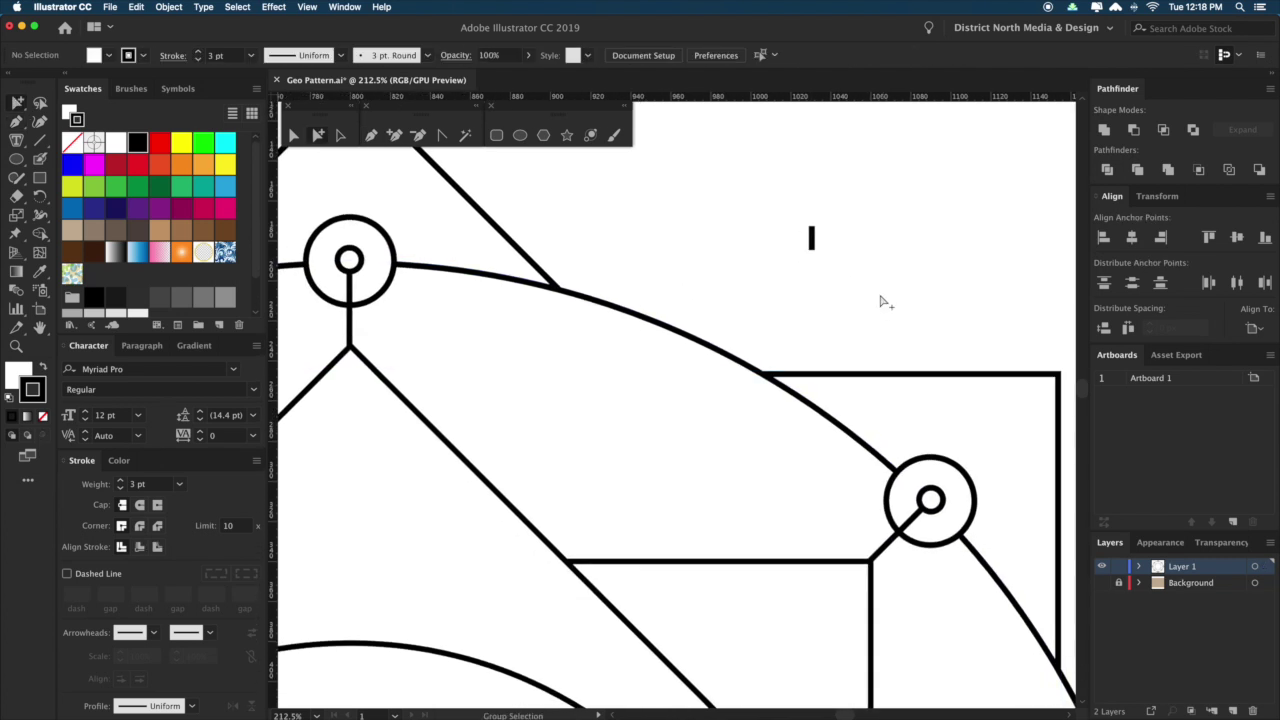
left_click(815, 240)
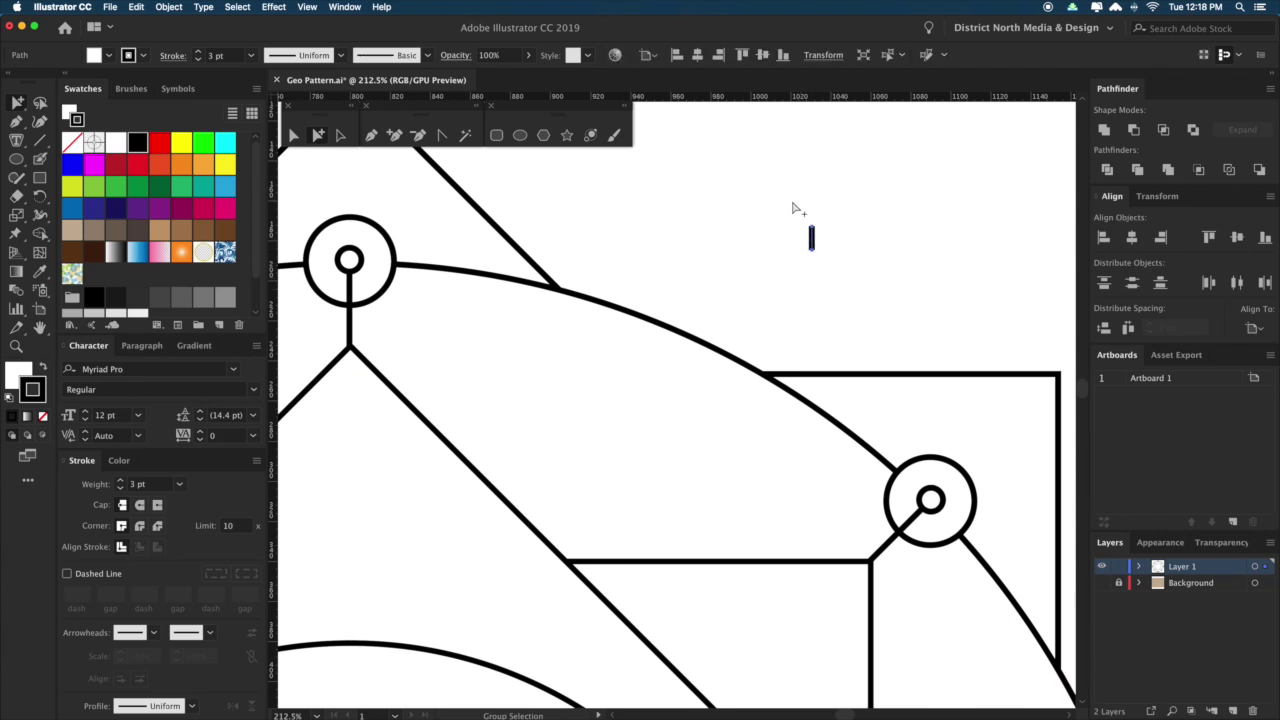
left_click_drag(794, 277, 693, 361)
key("z")
left_click_drag(706, 254, 832, 377)
left_click_drag(615, 310, 847, 341)
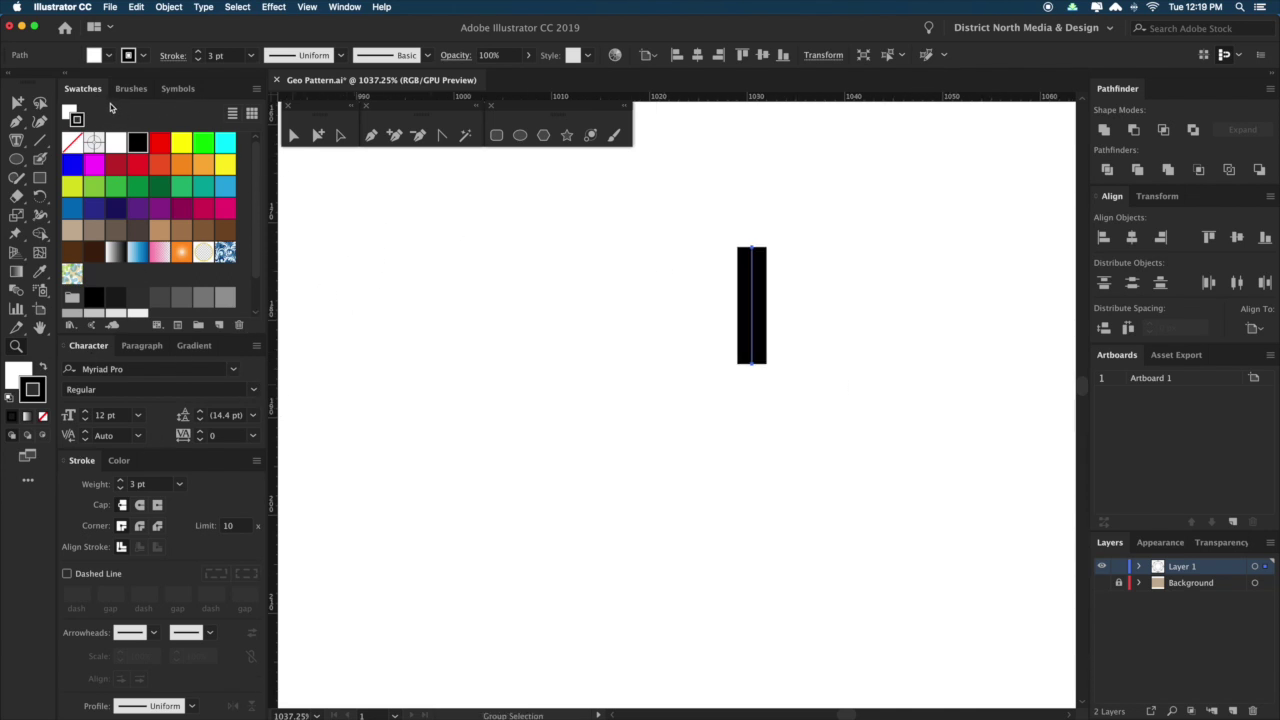
left_click(131, 88)
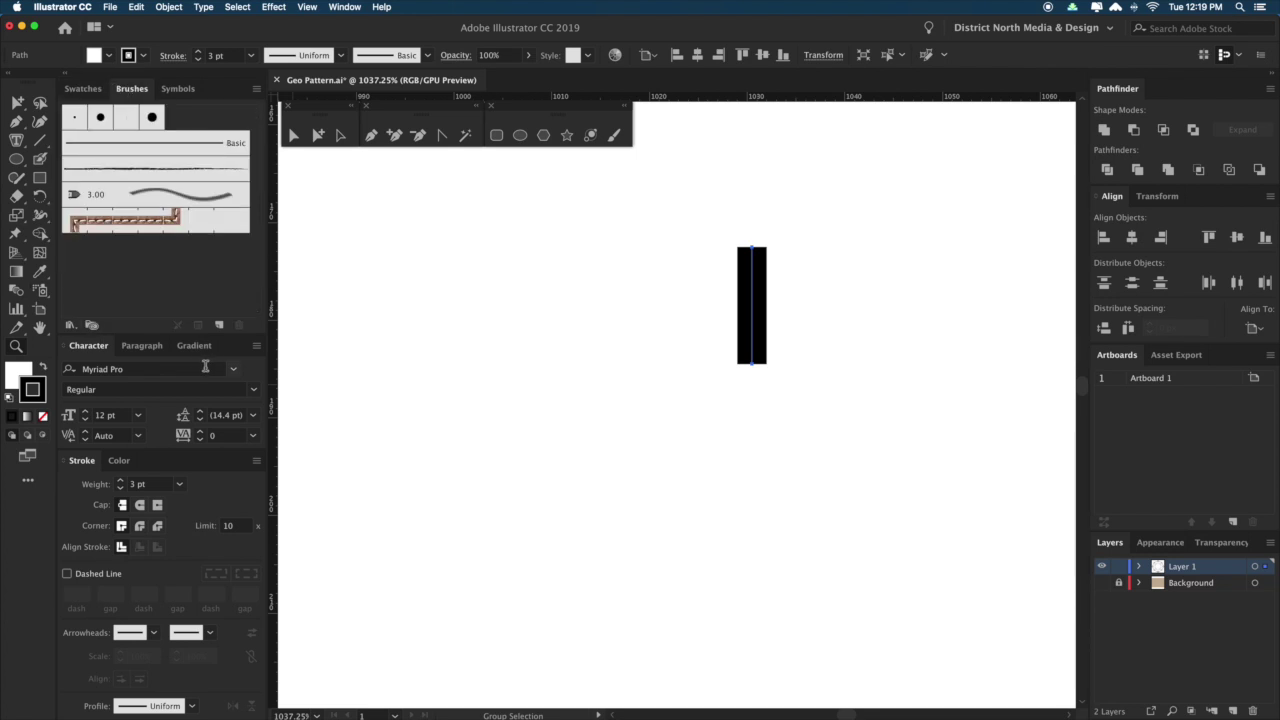
left_click(219, 325)
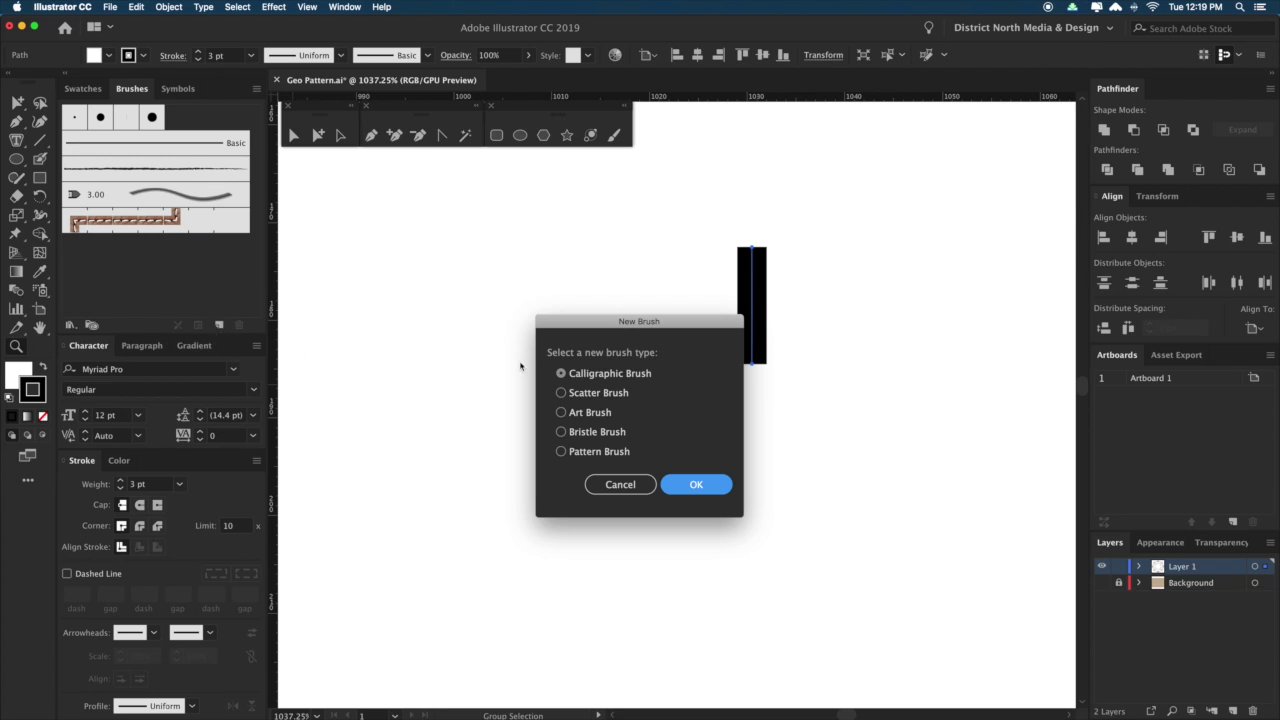
left_click(621, 457)
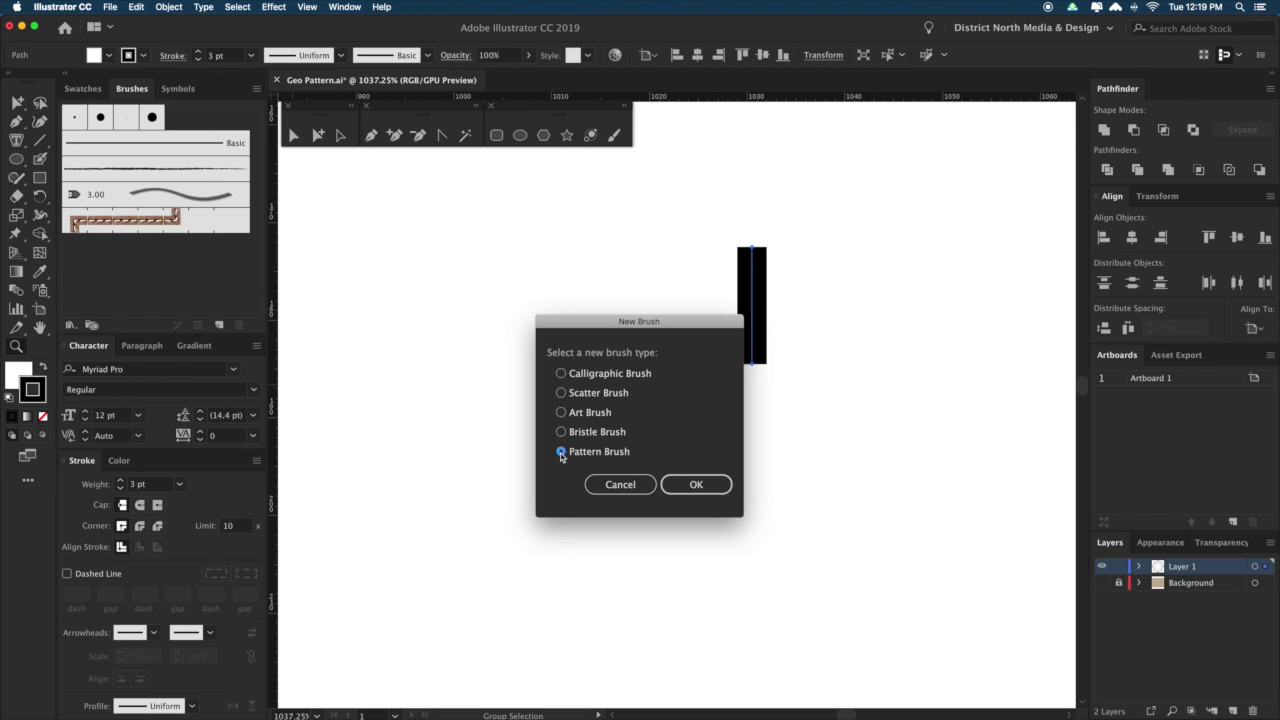
left_click(690, 488)
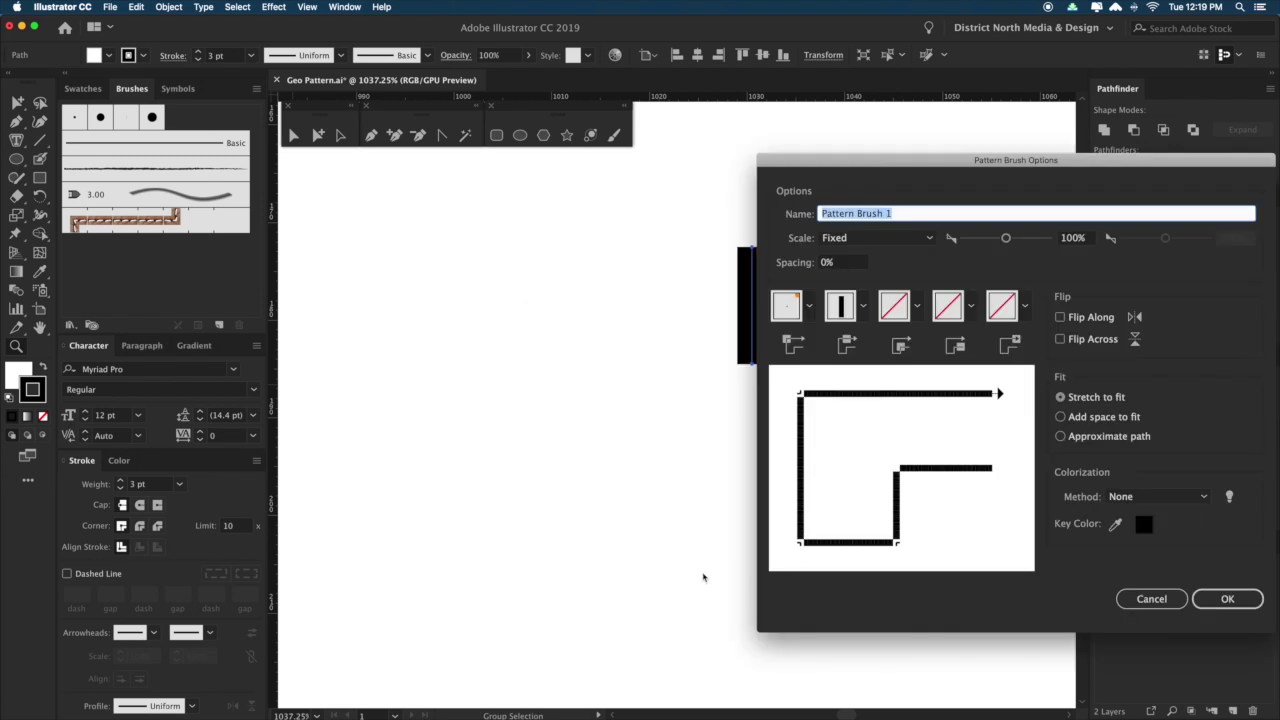
Set the pattern brush's spacing to 240% and save the brush.
left_click_drag(995, 165, 620, 190)
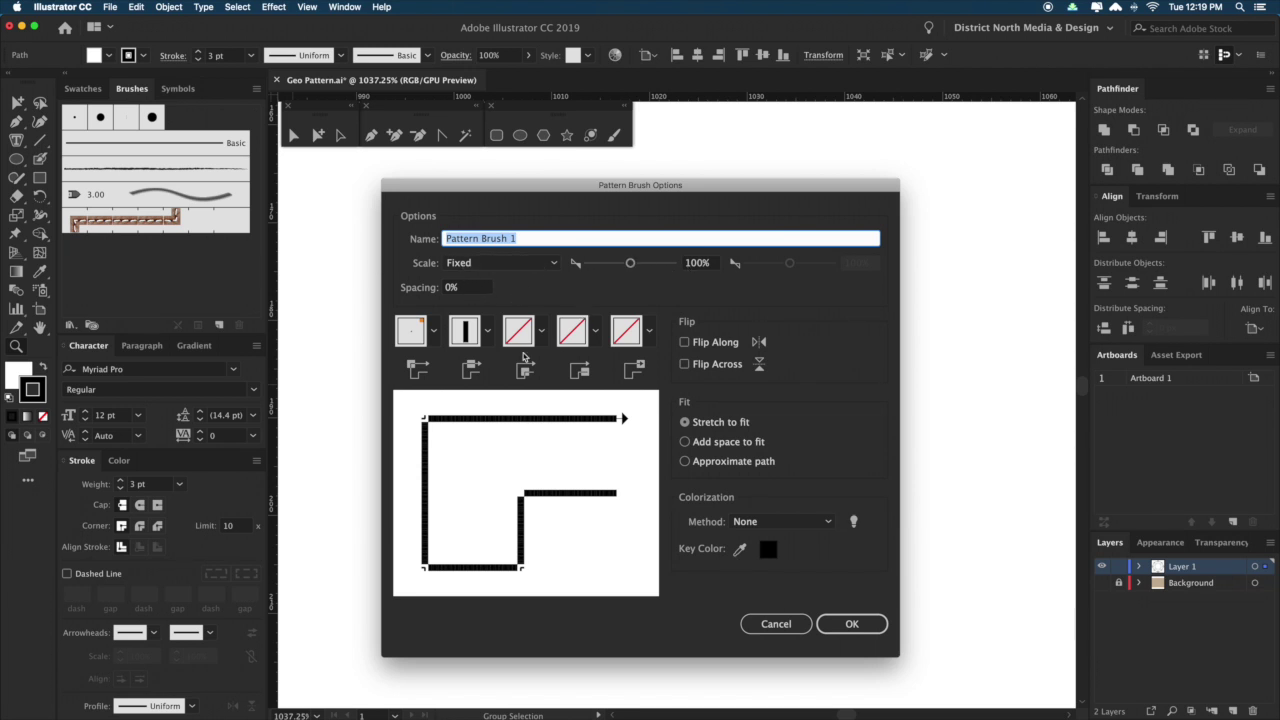
left_click(478, 291)
type("230")
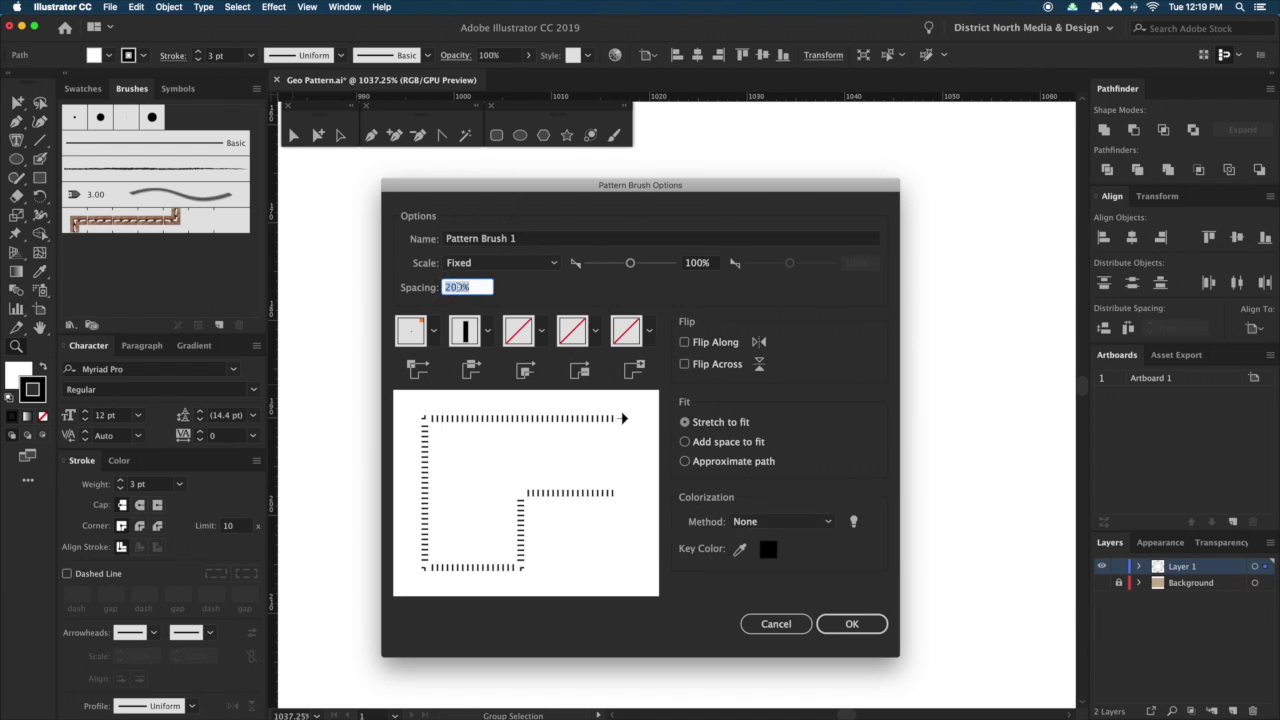
key("shift+Up")
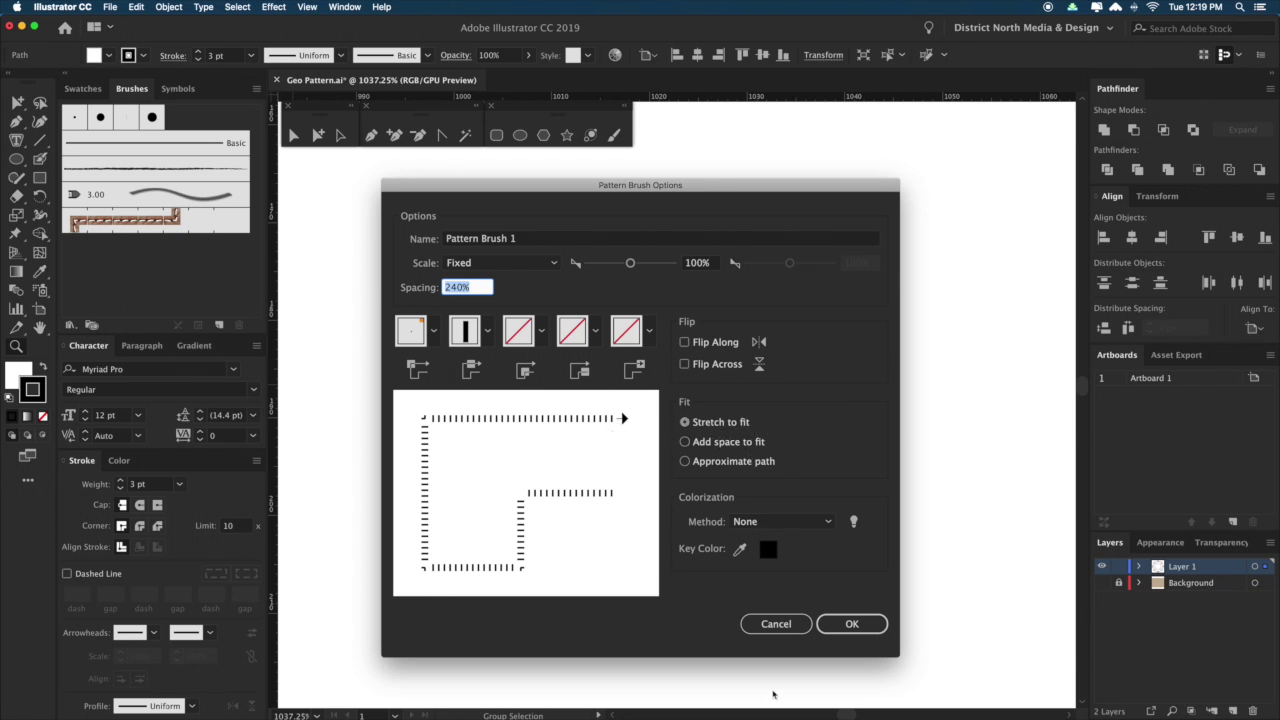
left_click(868, 624)
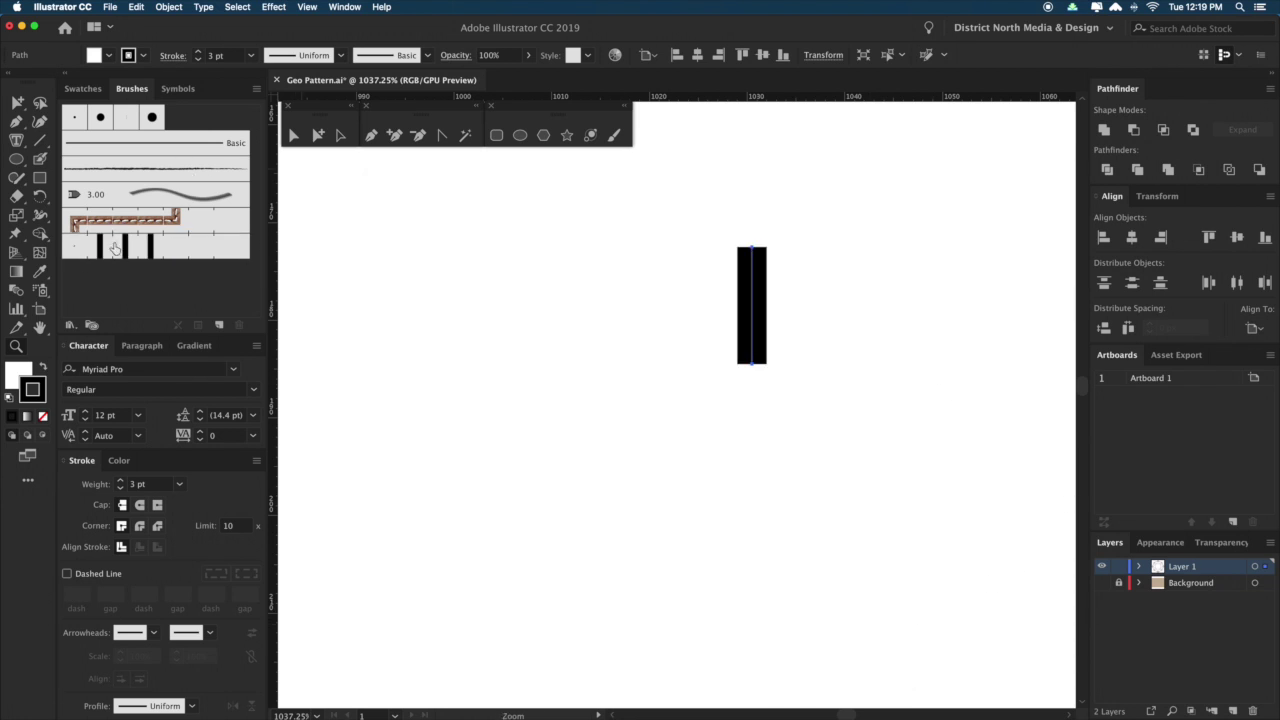
Delete the short vertical line used for the brush from the artboard.
key("a")
left_click(647, 438)
scroll(647, 438, "right", 1)
scroll(647, 438, "down", 10, "alt")
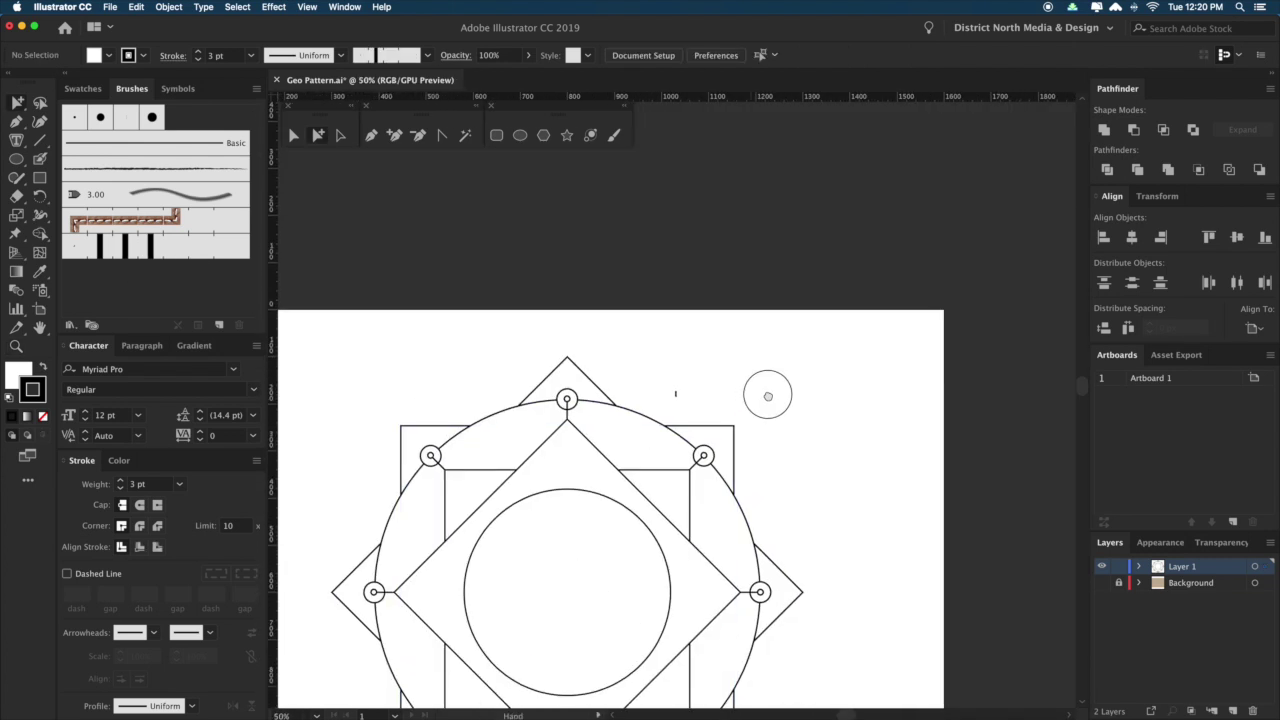
left_click_drag(768, 396, 794, 385)
left_click_drag(685, 364, 722, 387)
key("Delete")
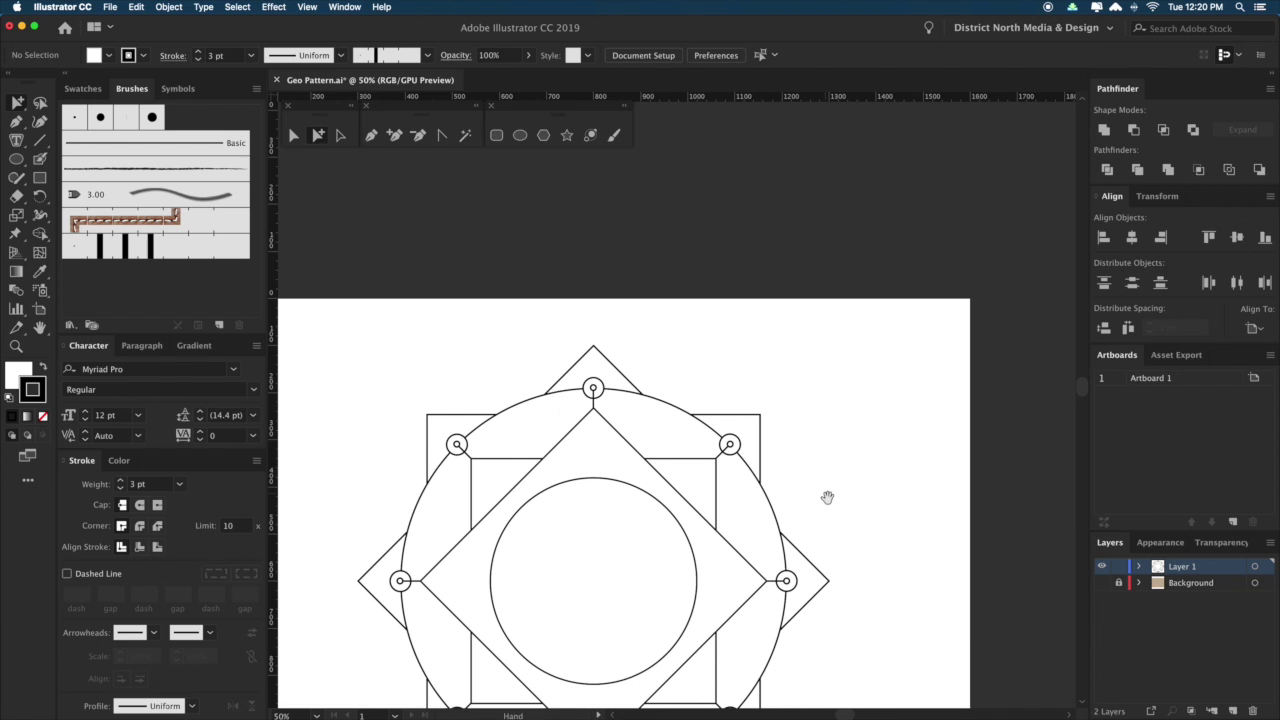
left_click_drag(827, 497, 893, 388)
Make a copy of the large circle scaled down slightly around the centre to sit just inside the original.
left_click(738, 299)
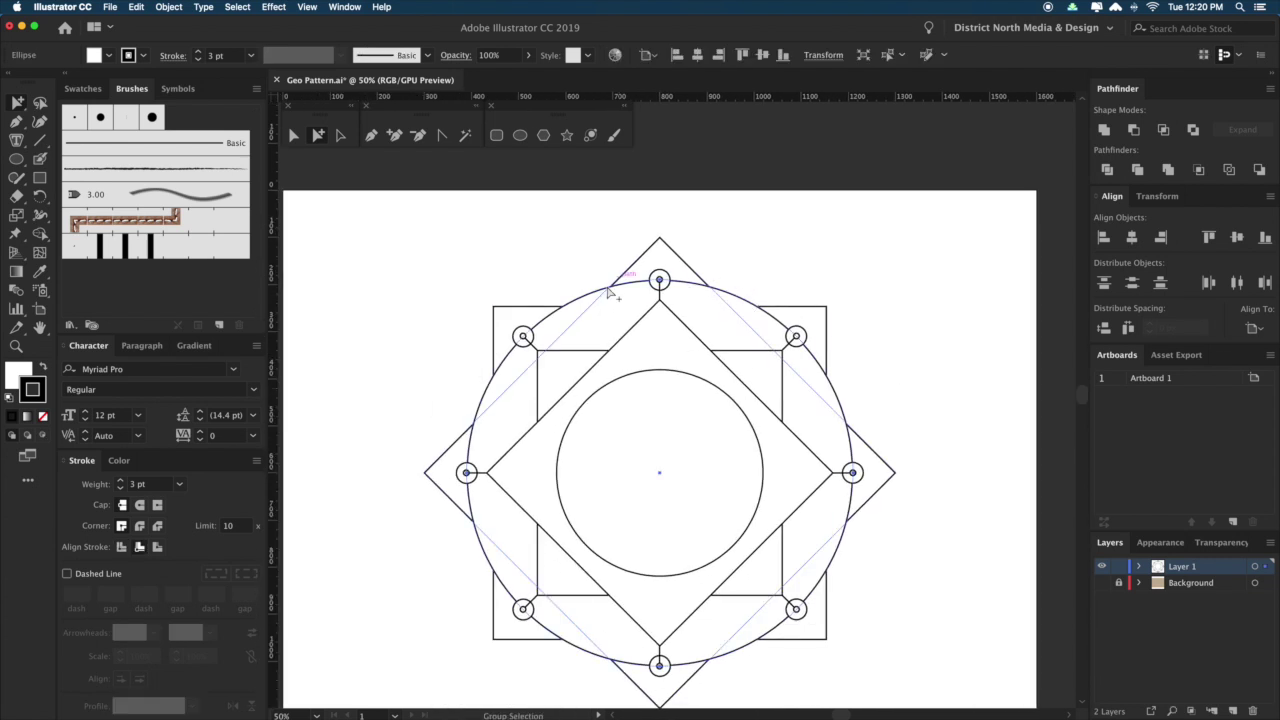
left_click_drag(922, 410, 901, 394)
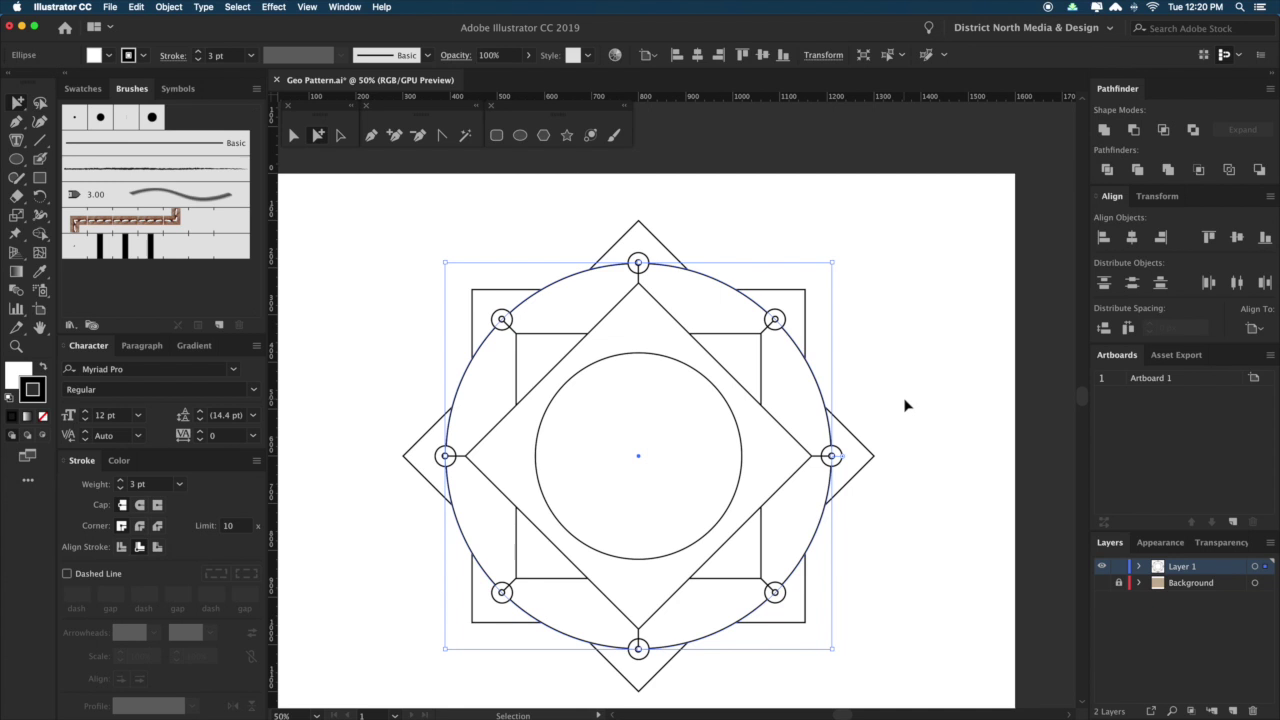
key("s")
left_click_drag(917, 683, 900, 672)
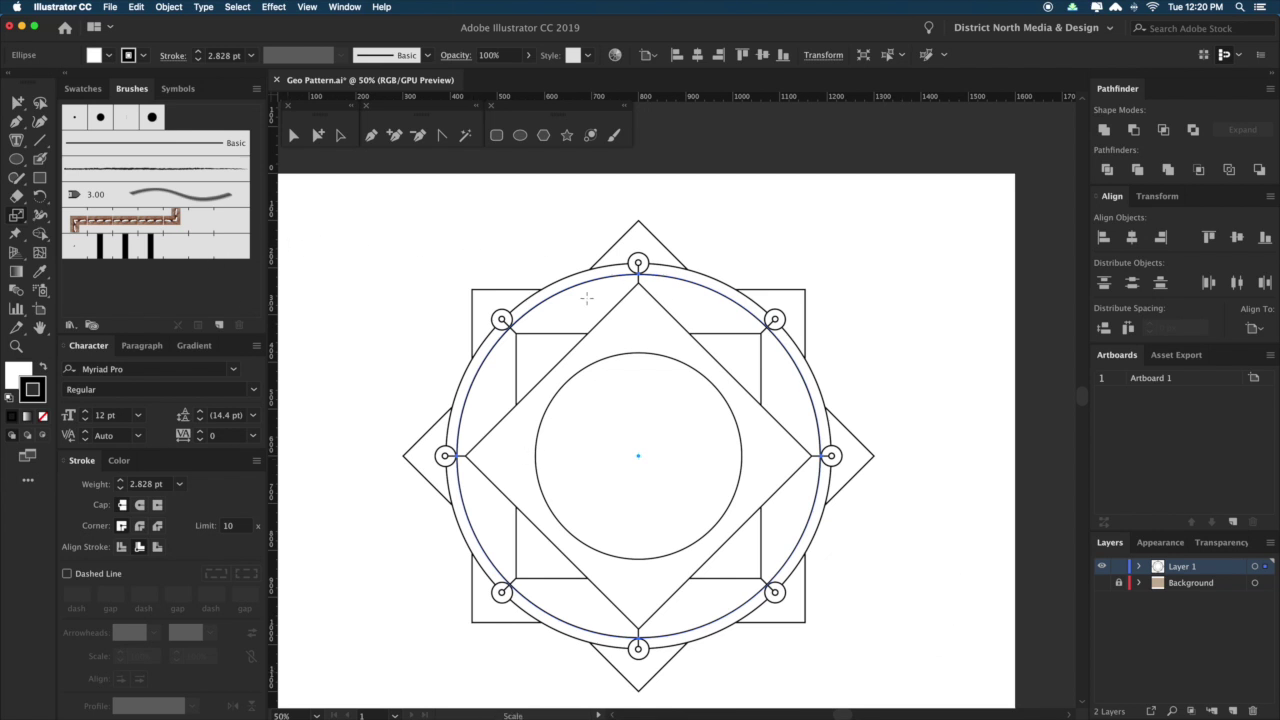
Apply the new tick-mark pattern brush to the slightly smaller circle and clear the selection.
left_click(157, 251)
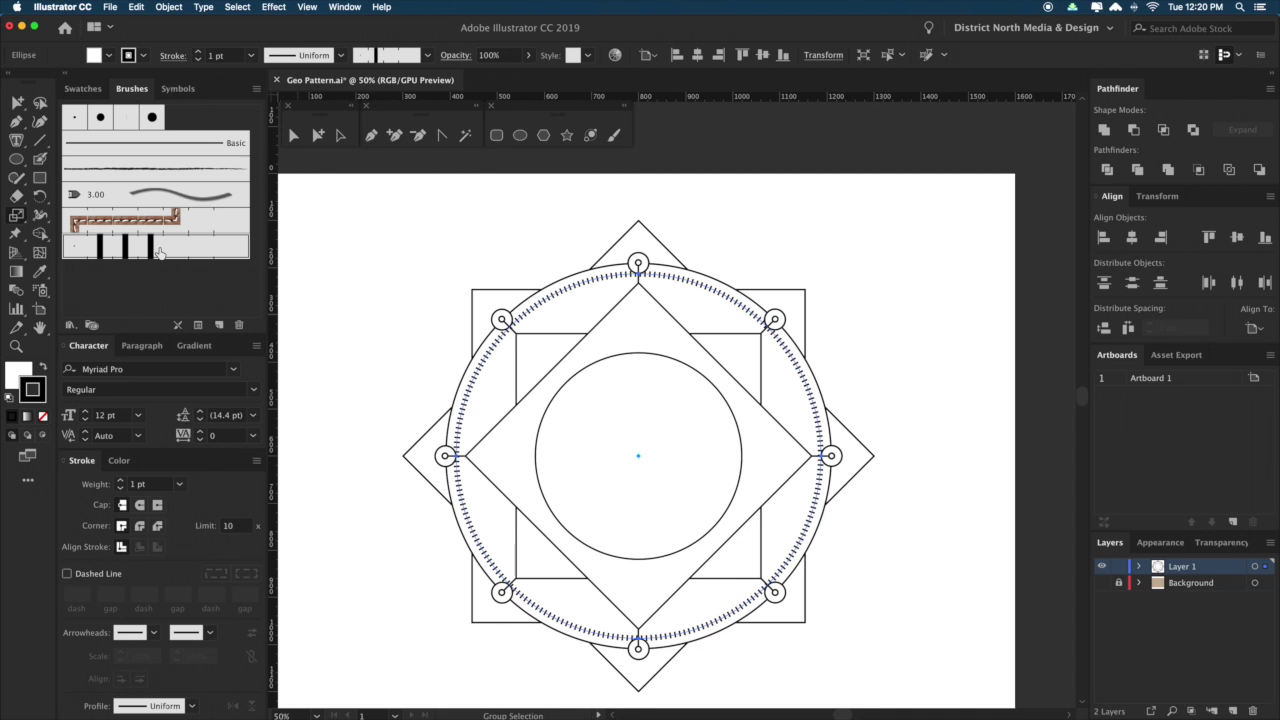
key("v")
left_click(943, 363)
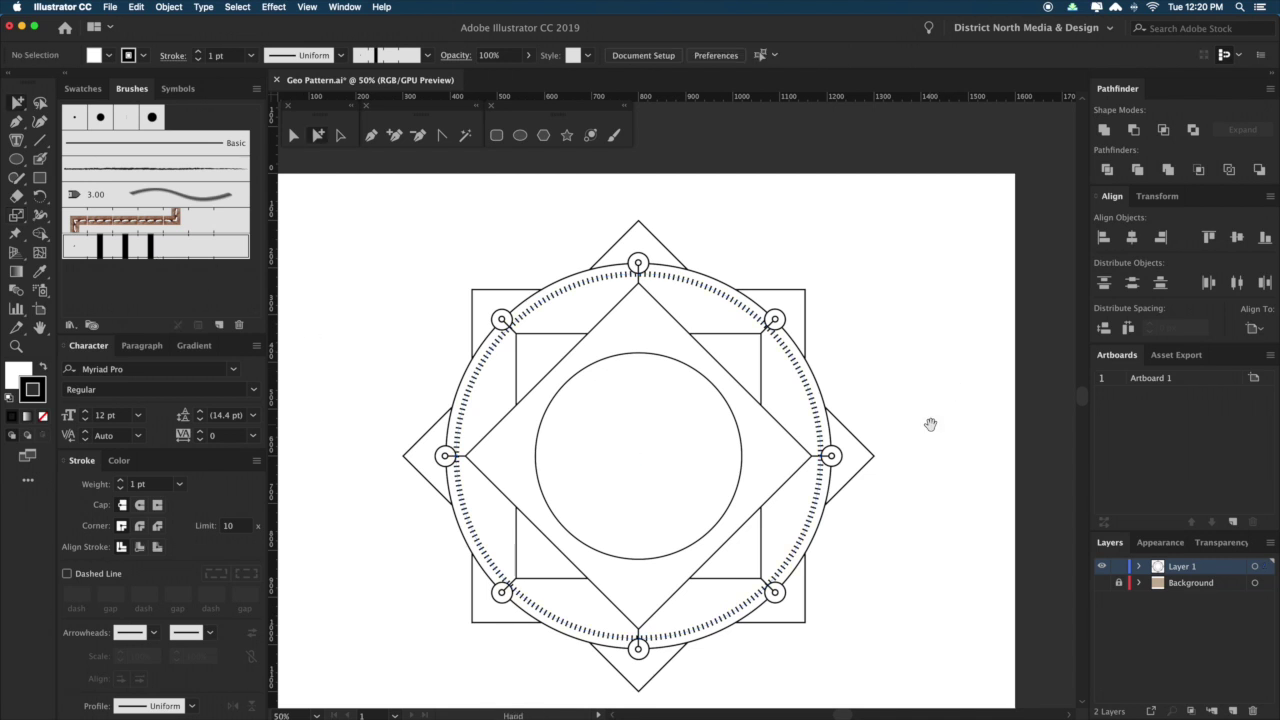
left_click_drag(929, 424, 932, 408)
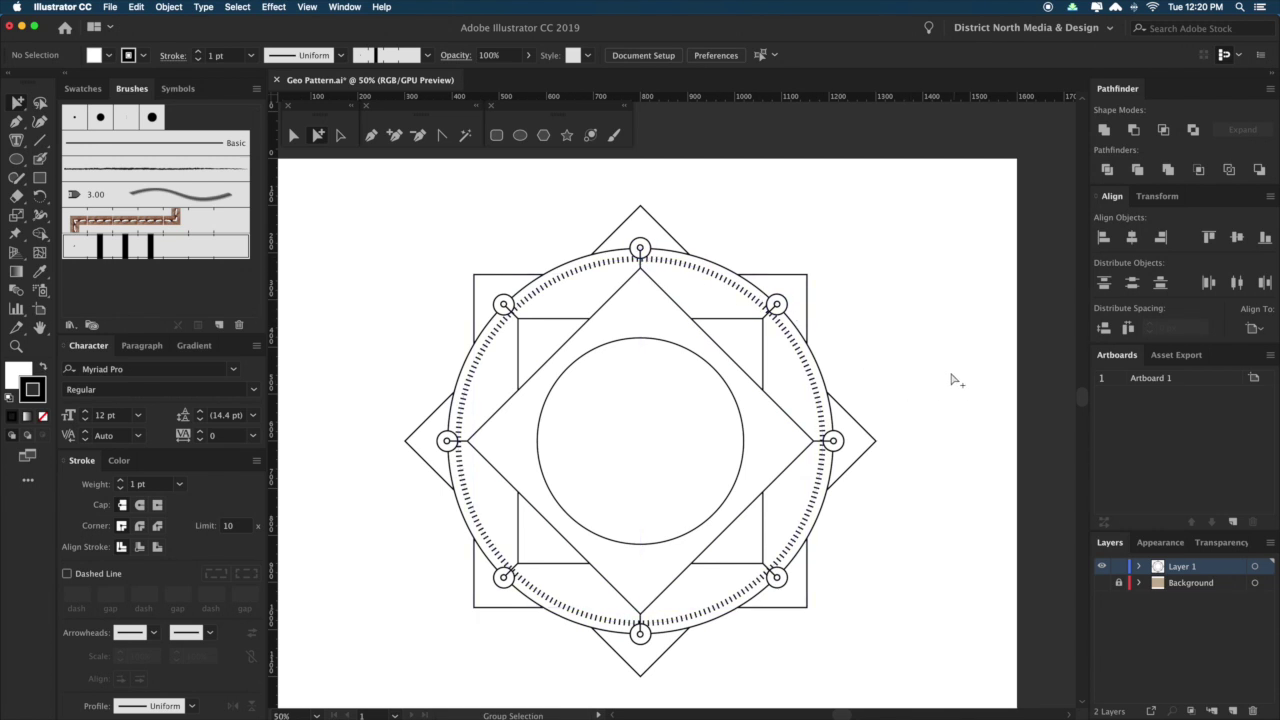
Examine up close how the ring of tick marks meets the spokes and small circles, and return to a 50% view.
left_click_drag(555, 233, 821, 403)
left_click_drag(738, 345, 821, 365)
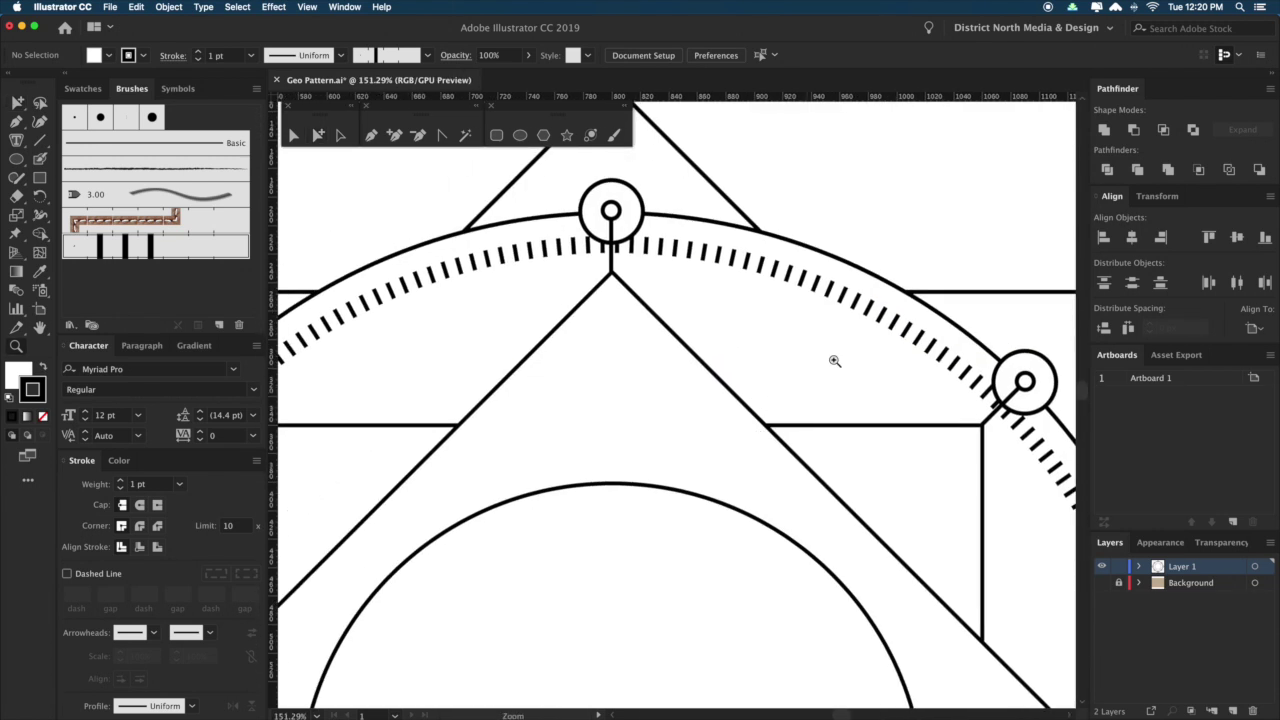
left_click(736, 262)
key("r")
key("v")
left_click(995, 249)
key("super+minus")
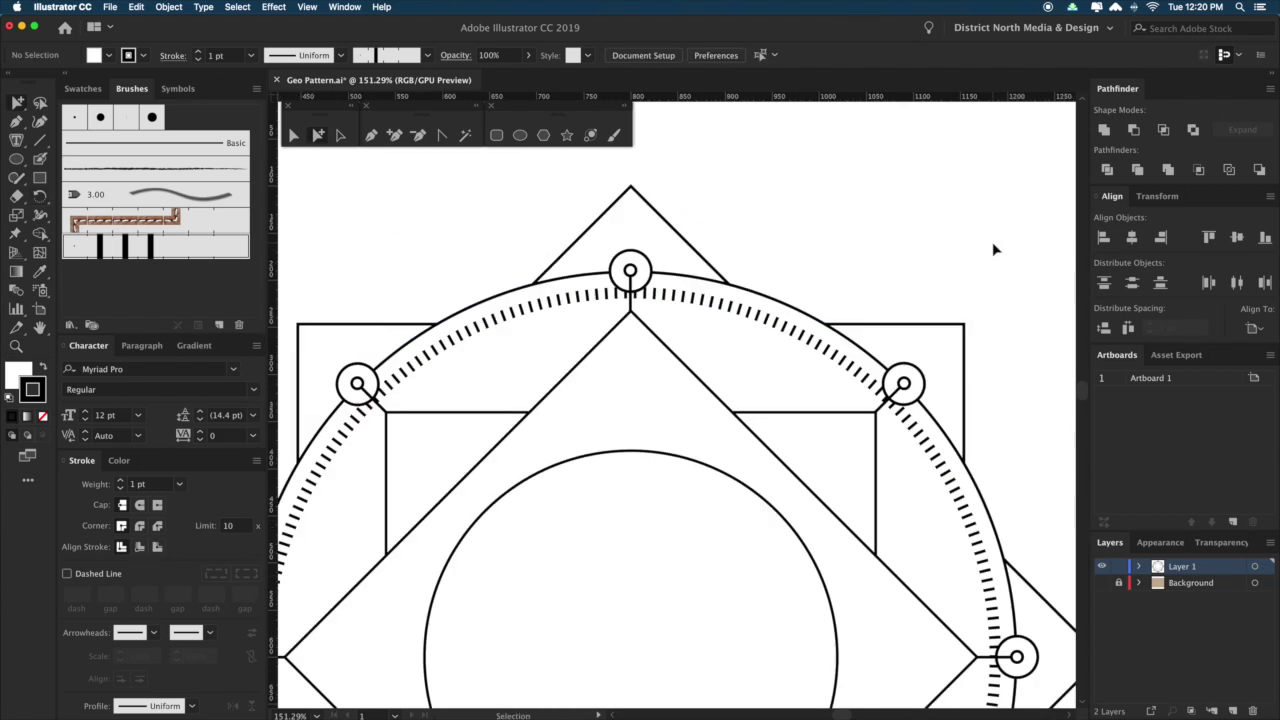
key("super+minus")
key("super+minus")
left_click_drag(940, 437, 963, 379)
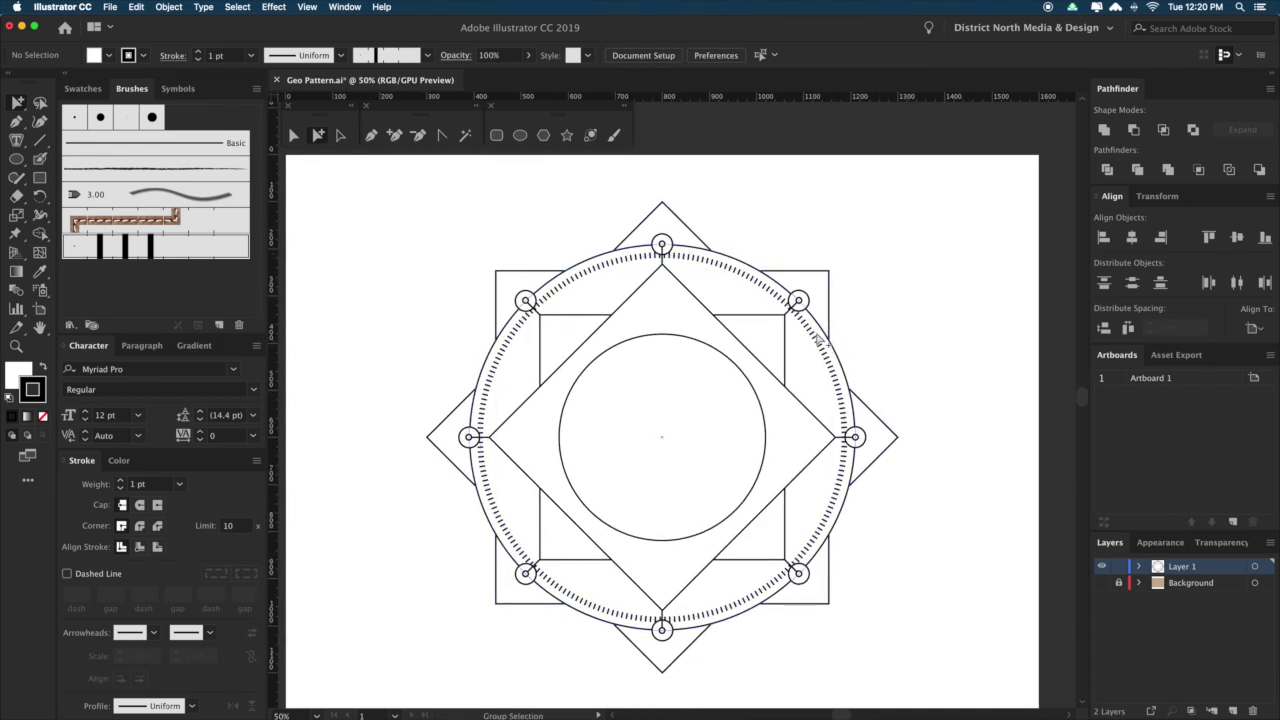
Try scaling the tick-mark ring up around the centre to meet the large circle, and undo the attempt.
left_click_drag(947, 395, 930, 383)
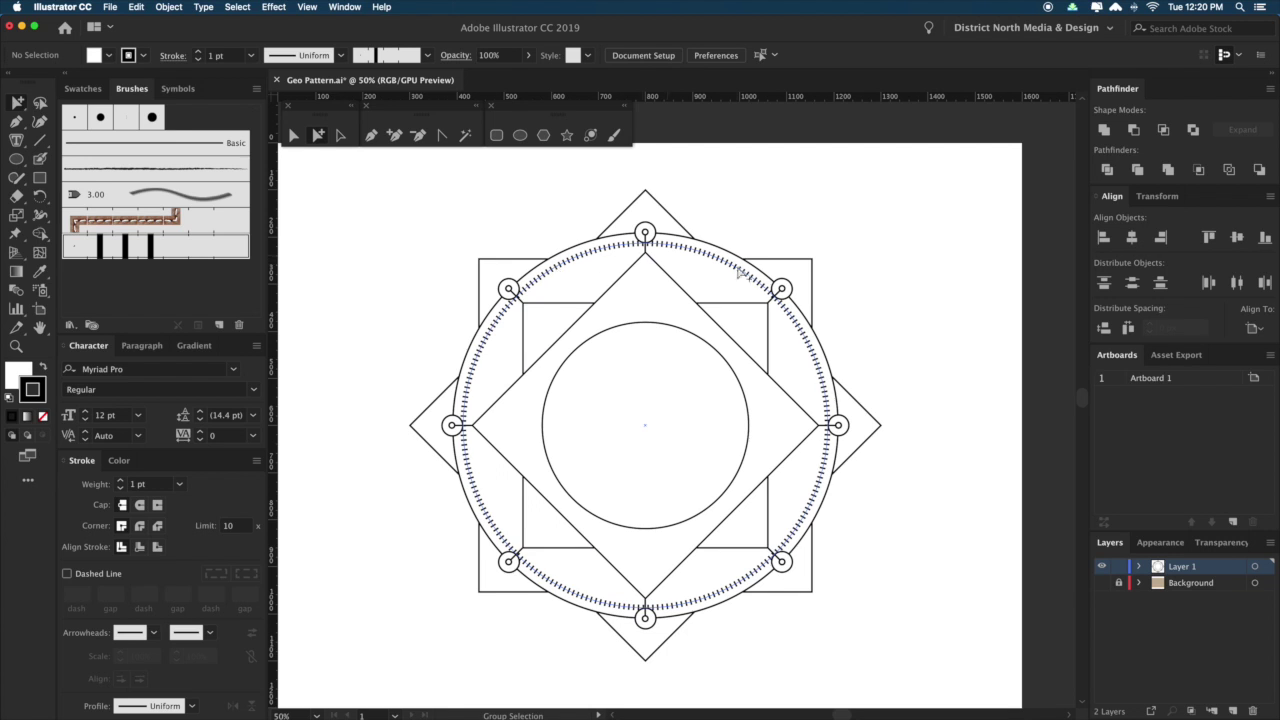
left_click_drag(912, 326, 829, 351)
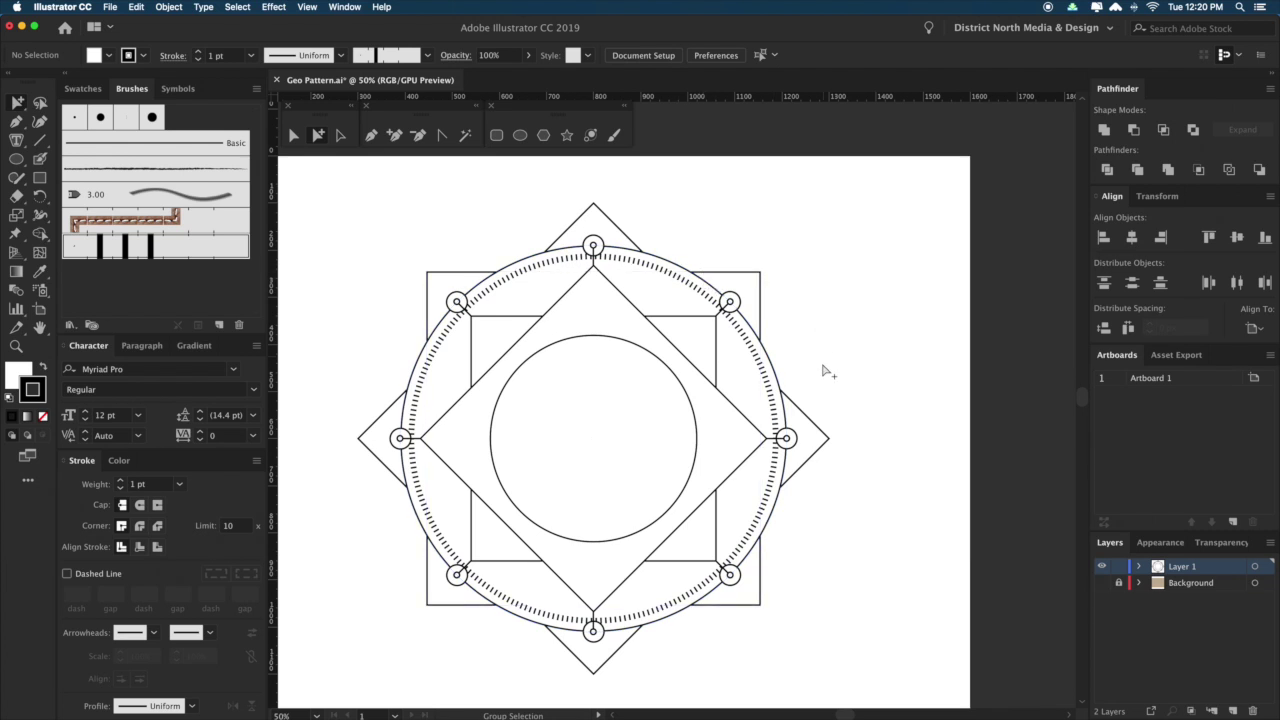
left_click(692, 284)
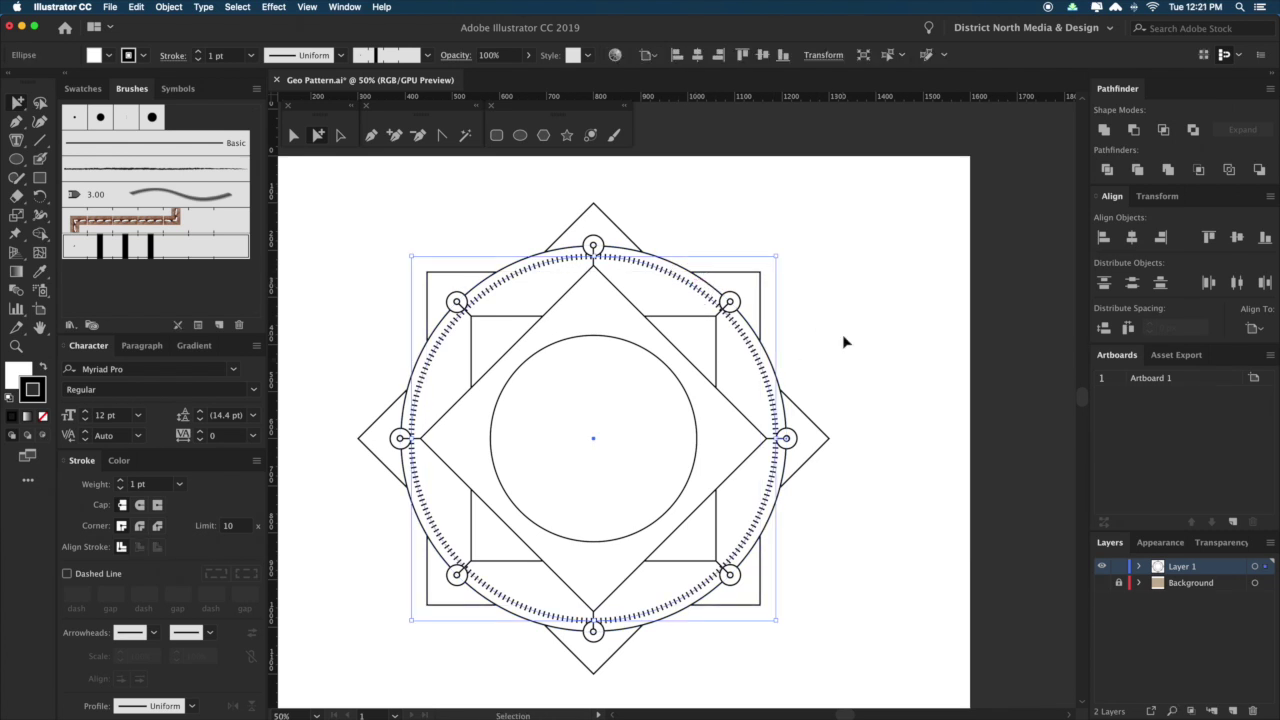
key("super+z")
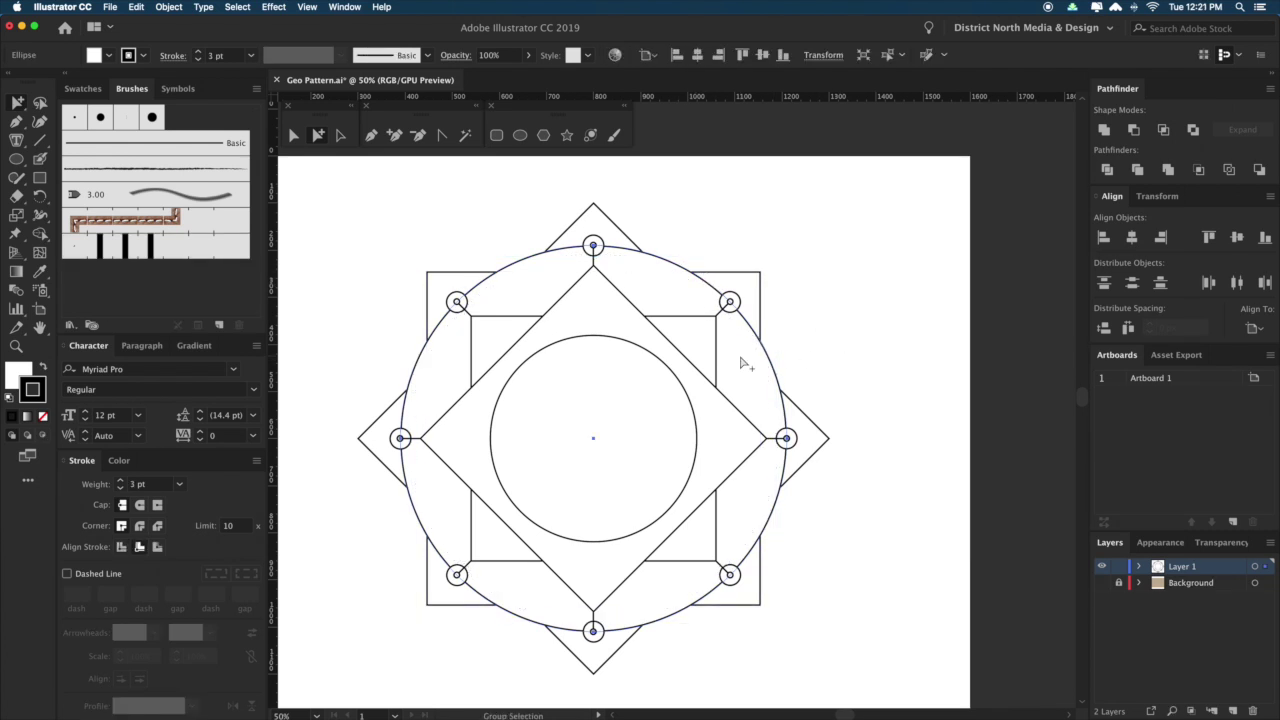
key("super+z")
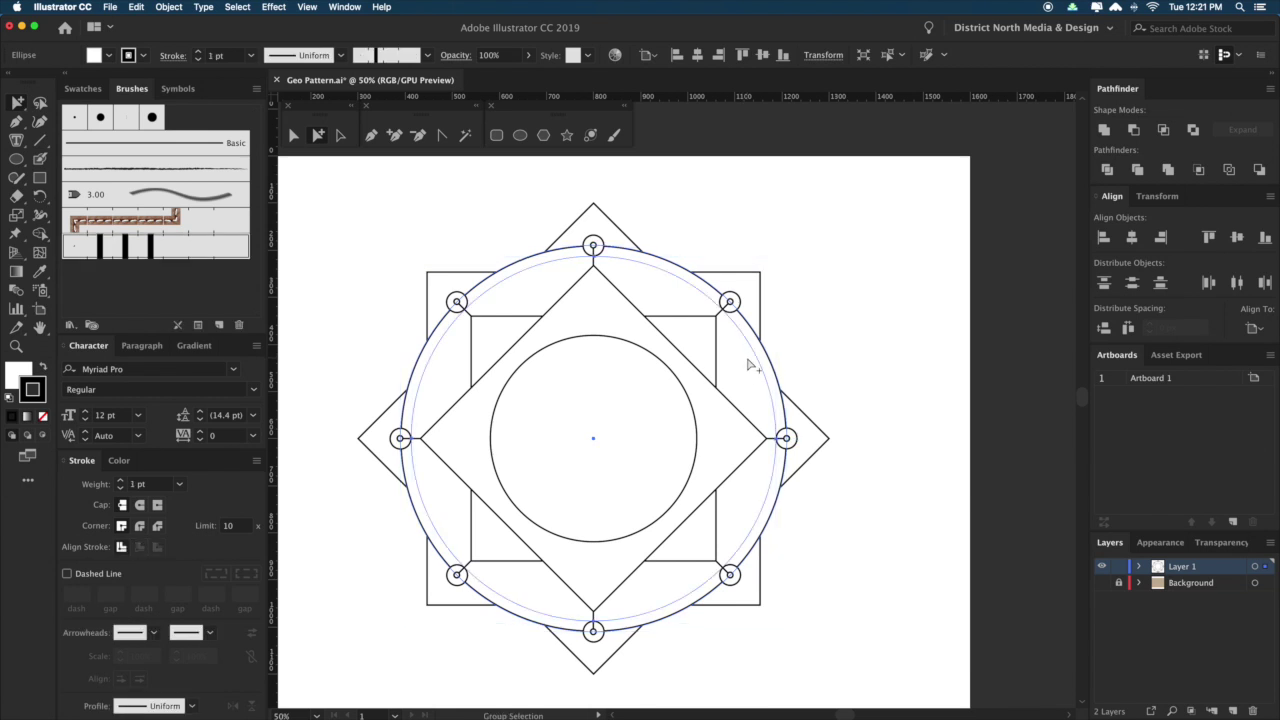
key("s")
left_click_drag(824, 576, 833, 587)
key("v")
left_click(865, 577)
scroll(865, 577, "left", 1)
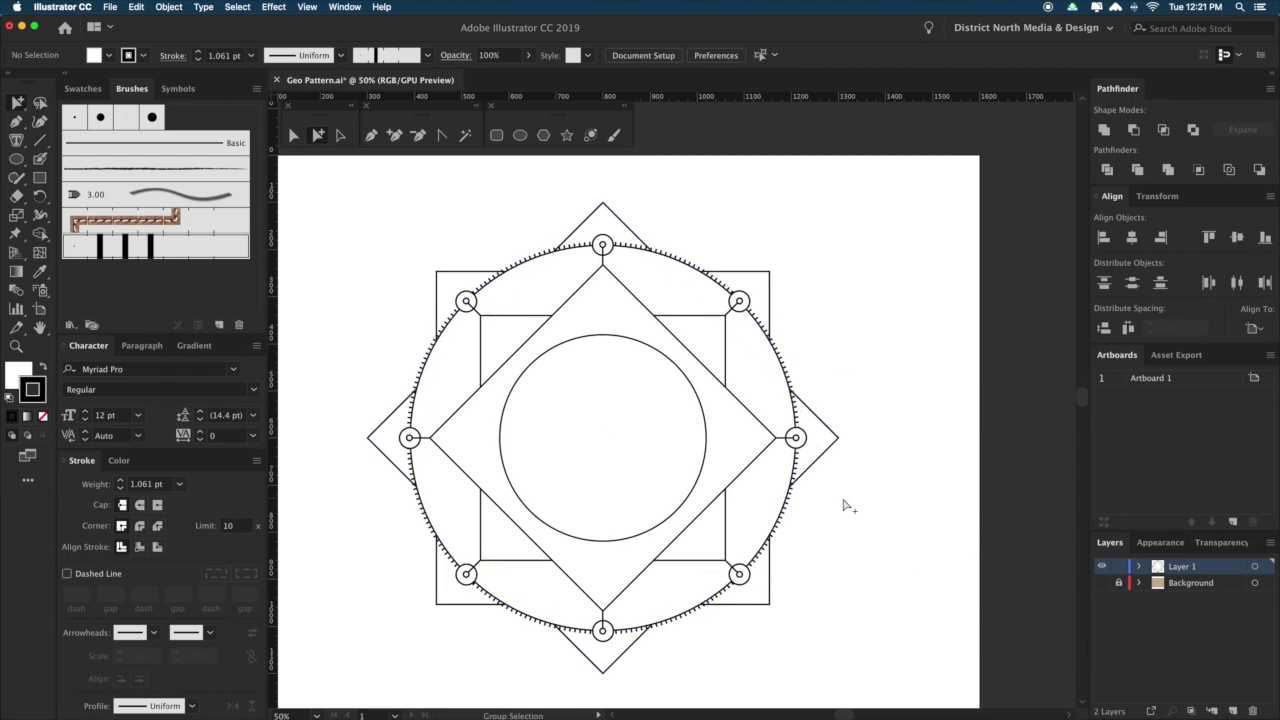
scroll(700, 560, "up", 1)
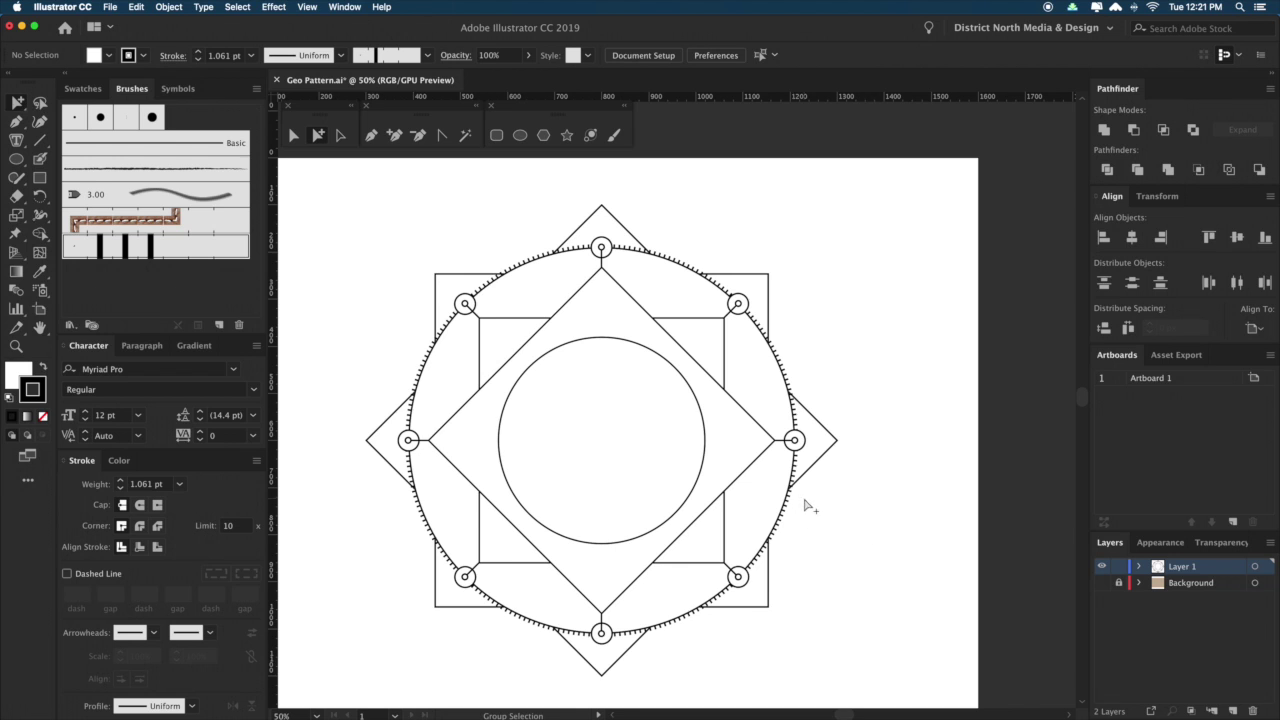
key("ctrl+z")
key("ctrl+z")
key("ctrl+z")
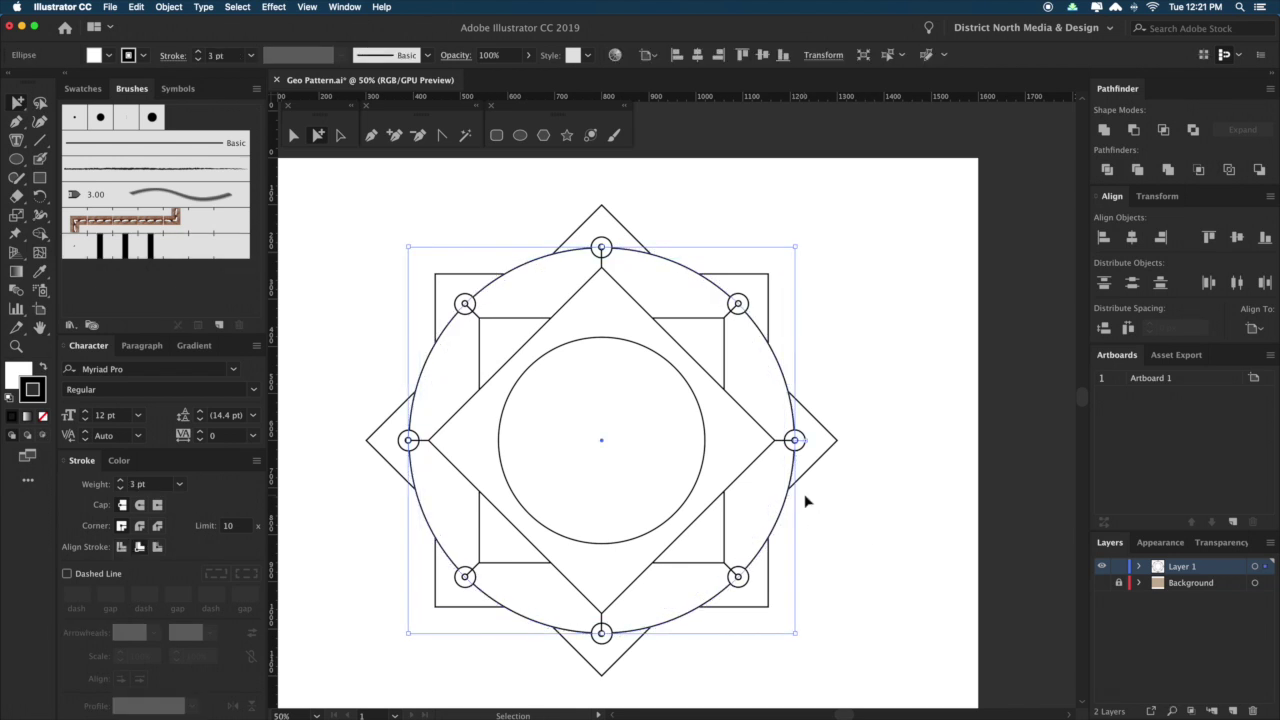
Examine up close how densely the tick marks sit between the top and neighbouring small circles, and return to a 50% view.
key("z")
left_click_drag(629, 223, 868, 432)
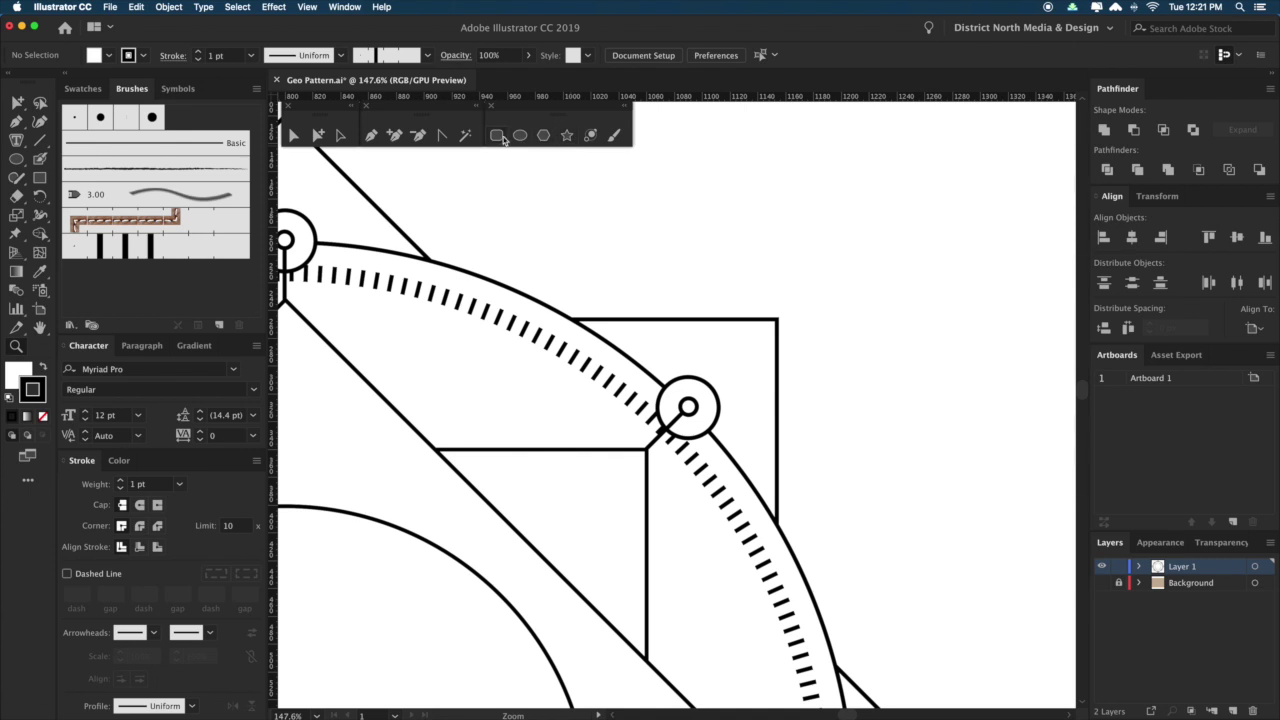
left_click_drag(796, 260, 854, 297)
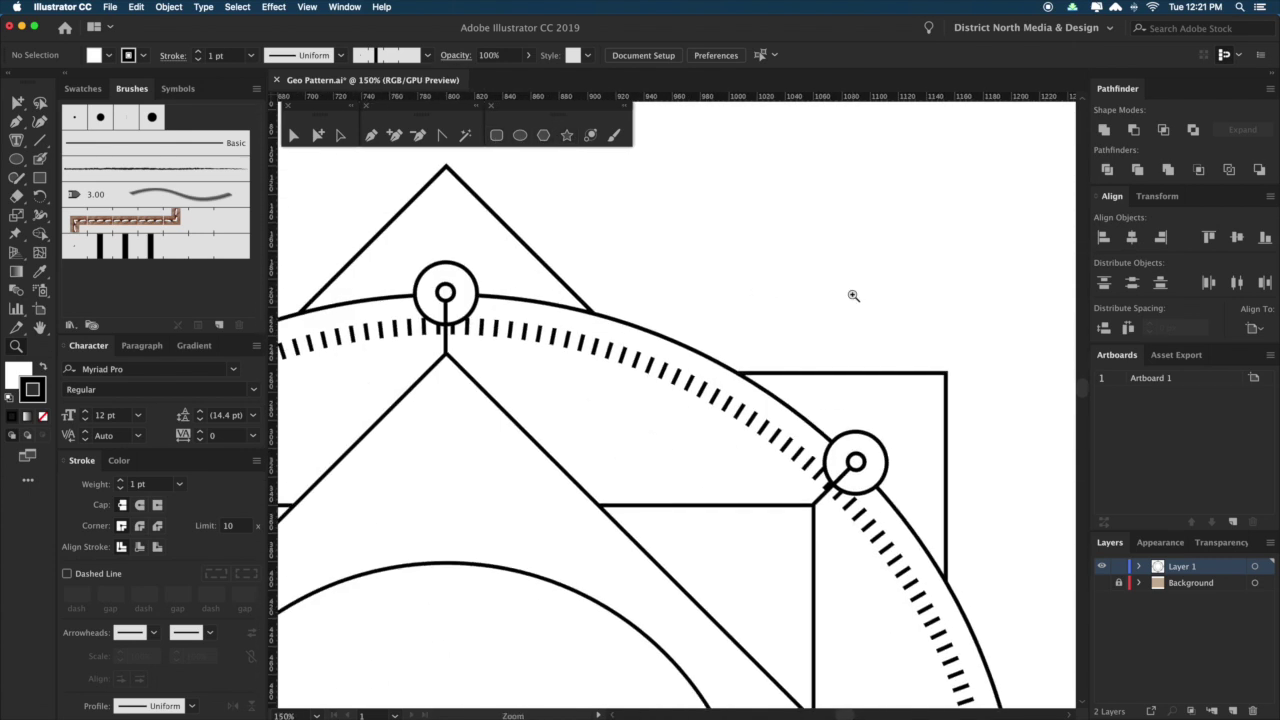
key("super+minus")
key("super+minus")
key("super+minus")
left_click_drag(830, 411, 876, 345)
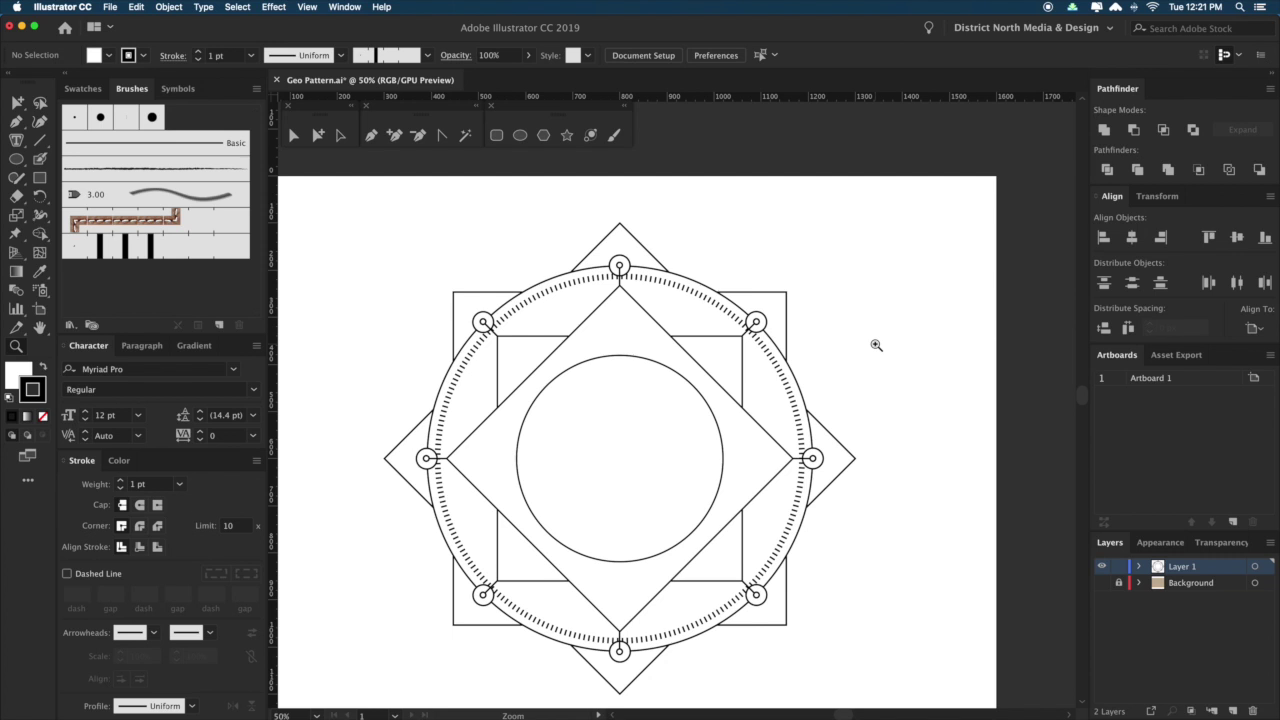
left_click_drag(885, 404, 889, 381)
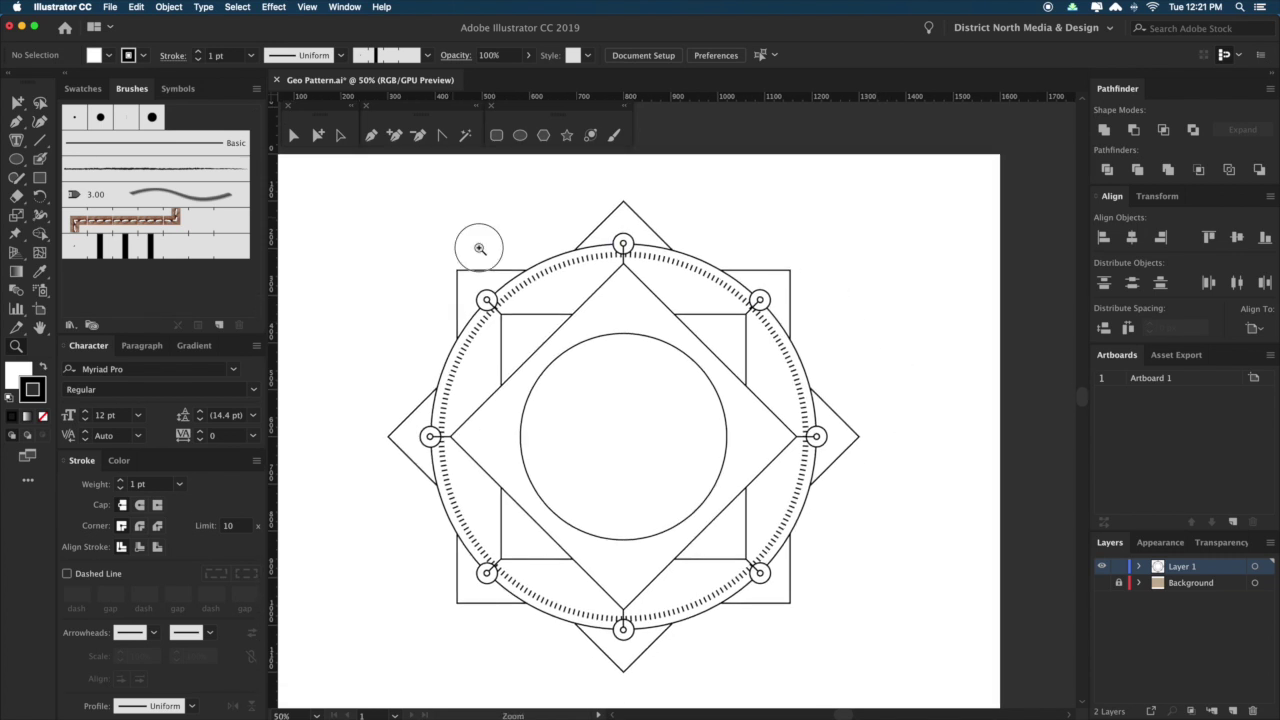
Set the spacing of Pattern Brush 1, used by the tick-mark ring, to 440% and apply the change to existing strokes.
left_click_drag(454, 218, 754, 383)
left_click(771, 276)
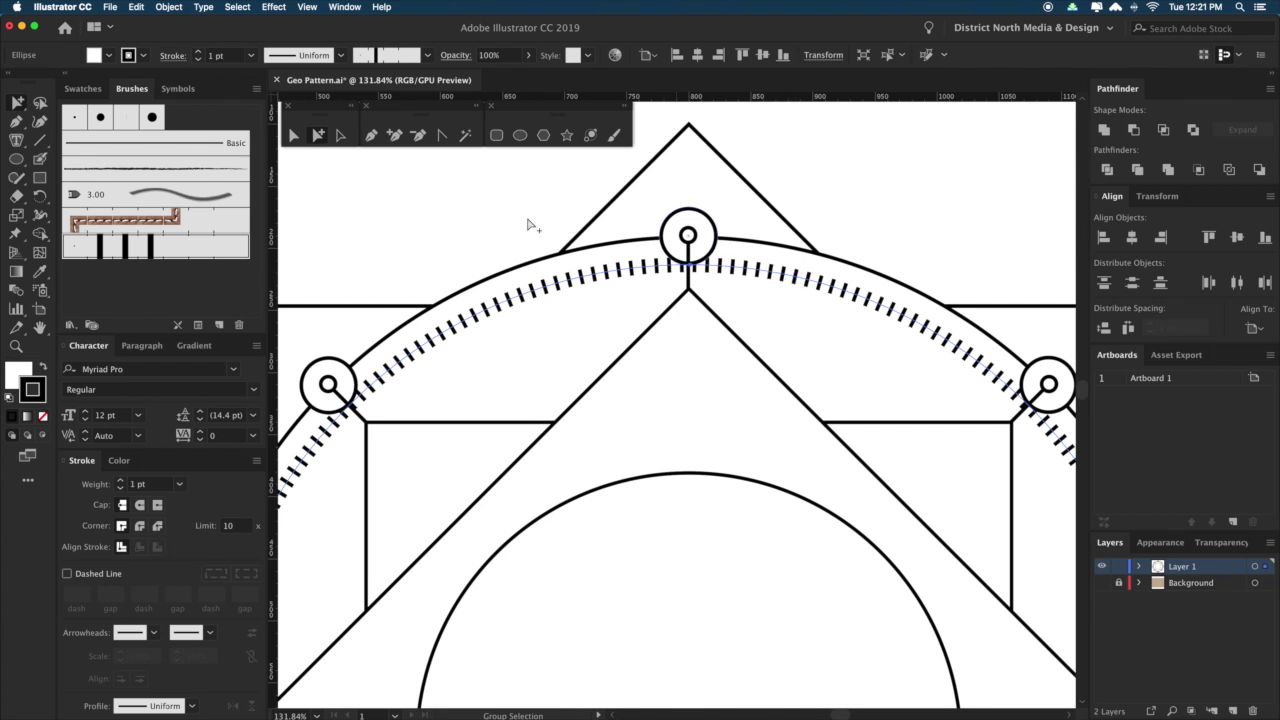
double_click(152, 249)
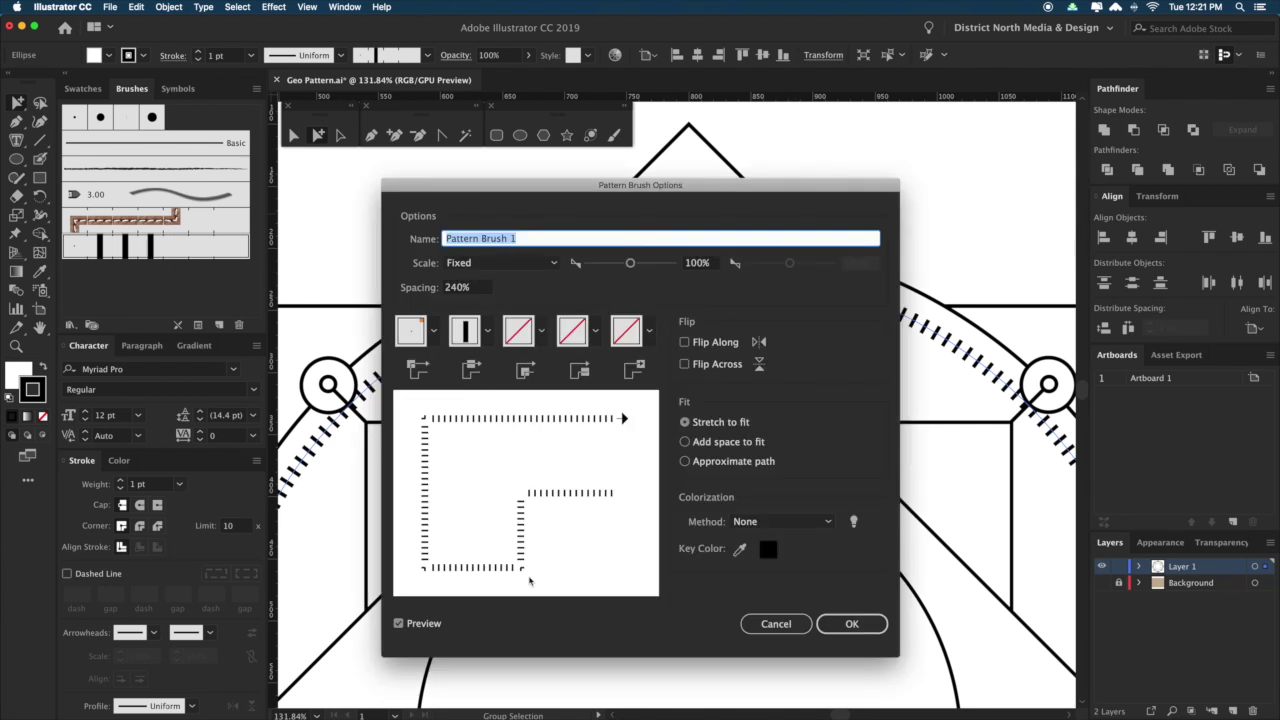
left_click_drag(731, 190, 741, 180)
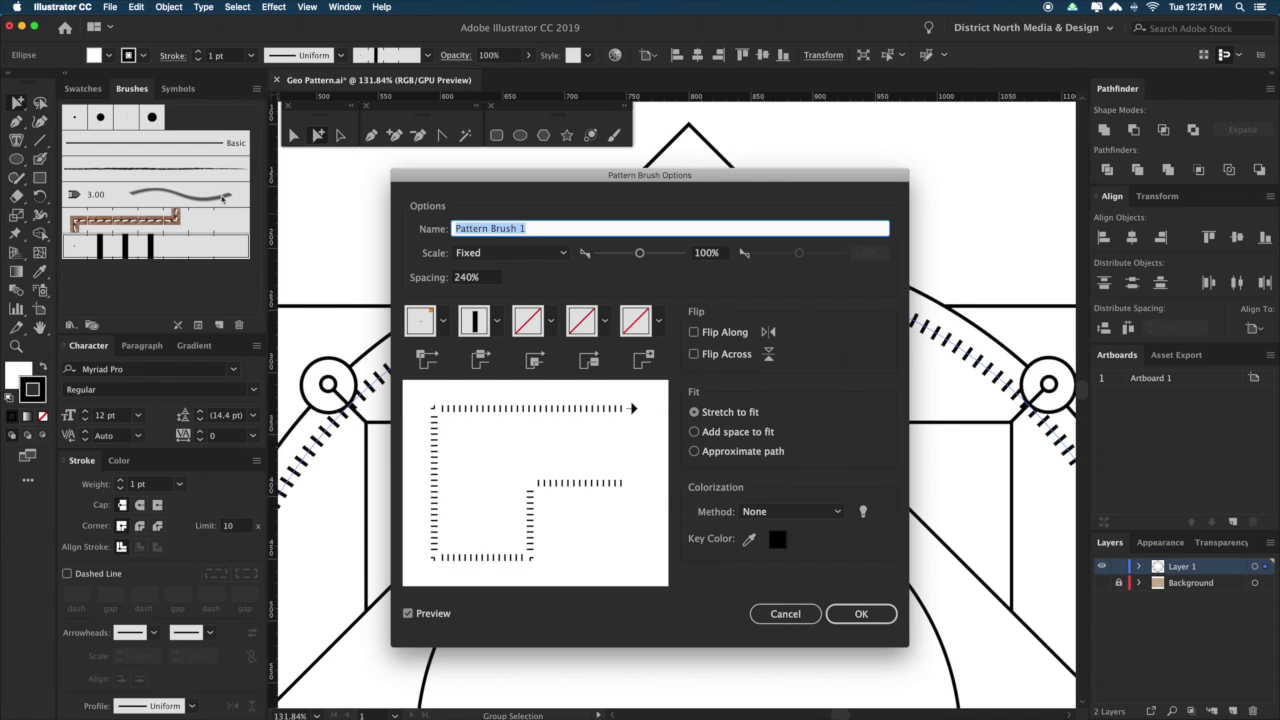
left_click_drag(473, 279, 436, 276)
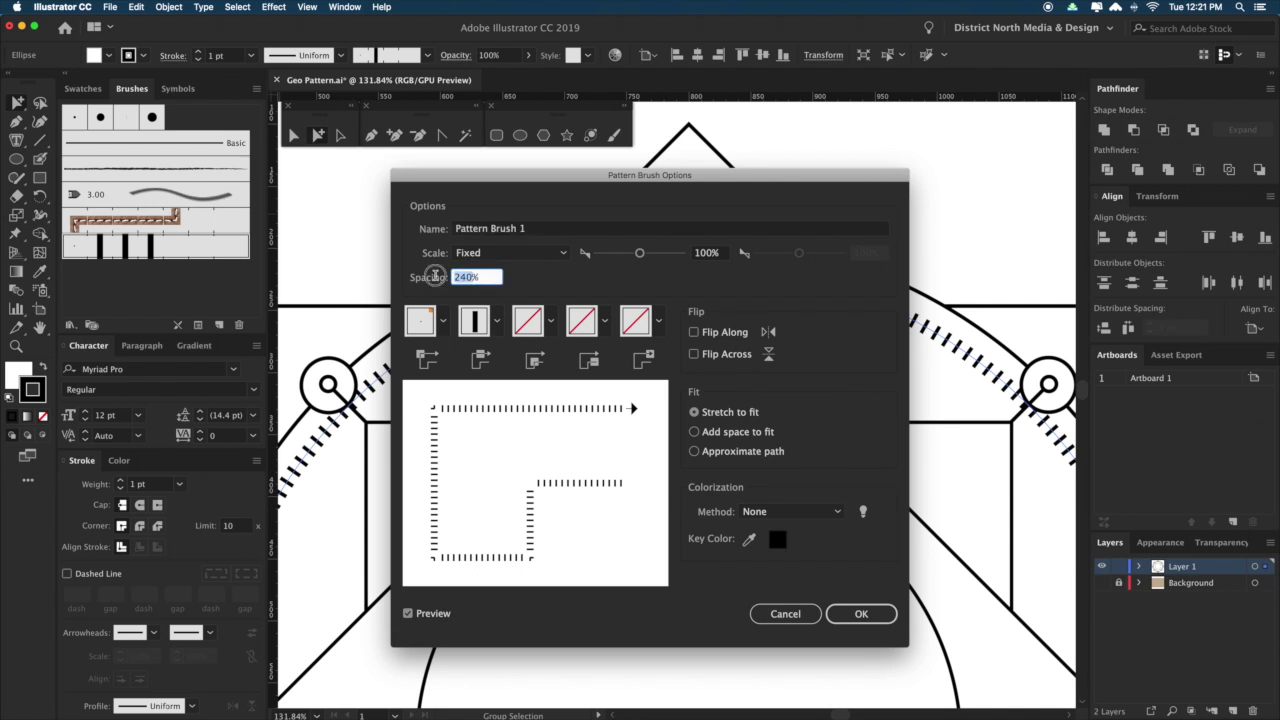
key("shift+Up")
key("shift+Up")
key("shift+Up")
key("shift+Up")
key("shift+Up")
key("shift+Up")
key("shift+Up")
key("shift+Up")
key("shift+Up")
key("shift+Up")
key("shift+Up")
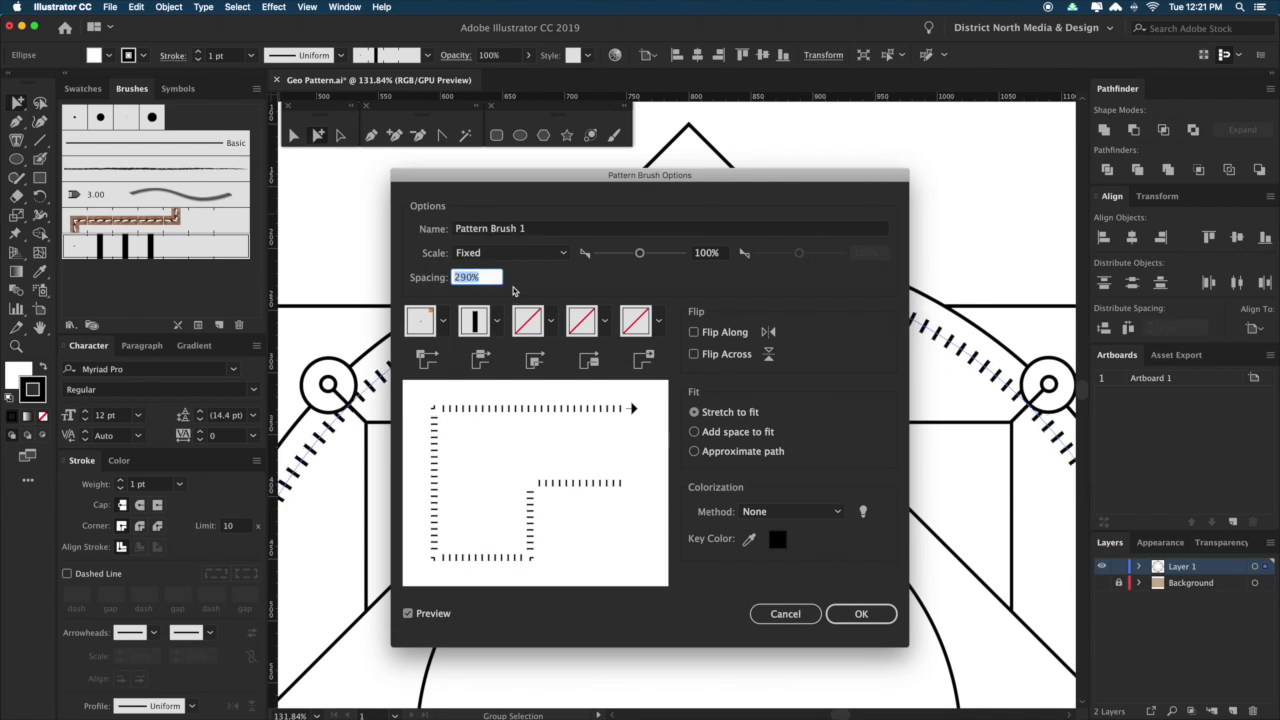
key("shift+Up")
key("shift+Up")
key("shift+Up")
key("shift+Up")
key("shift+Up")
key("shift+Up")
key("shift+Up")
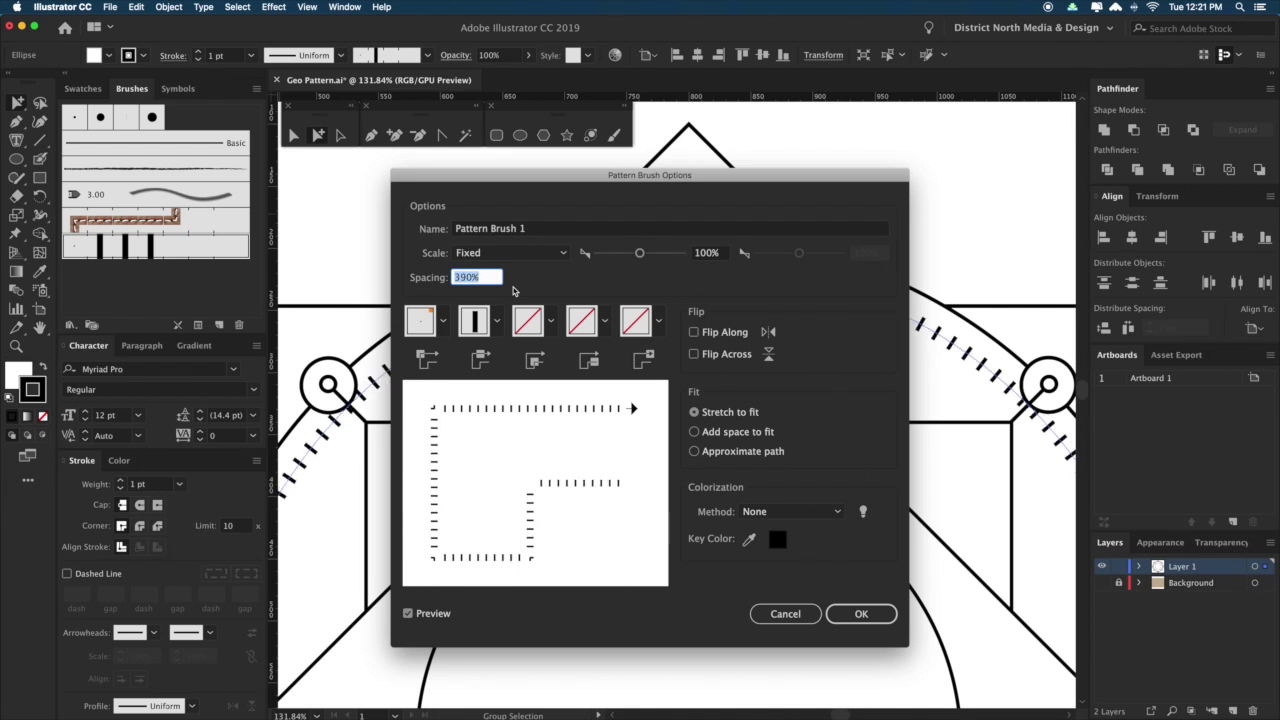
key("shift+Up")
key("shift+Up")
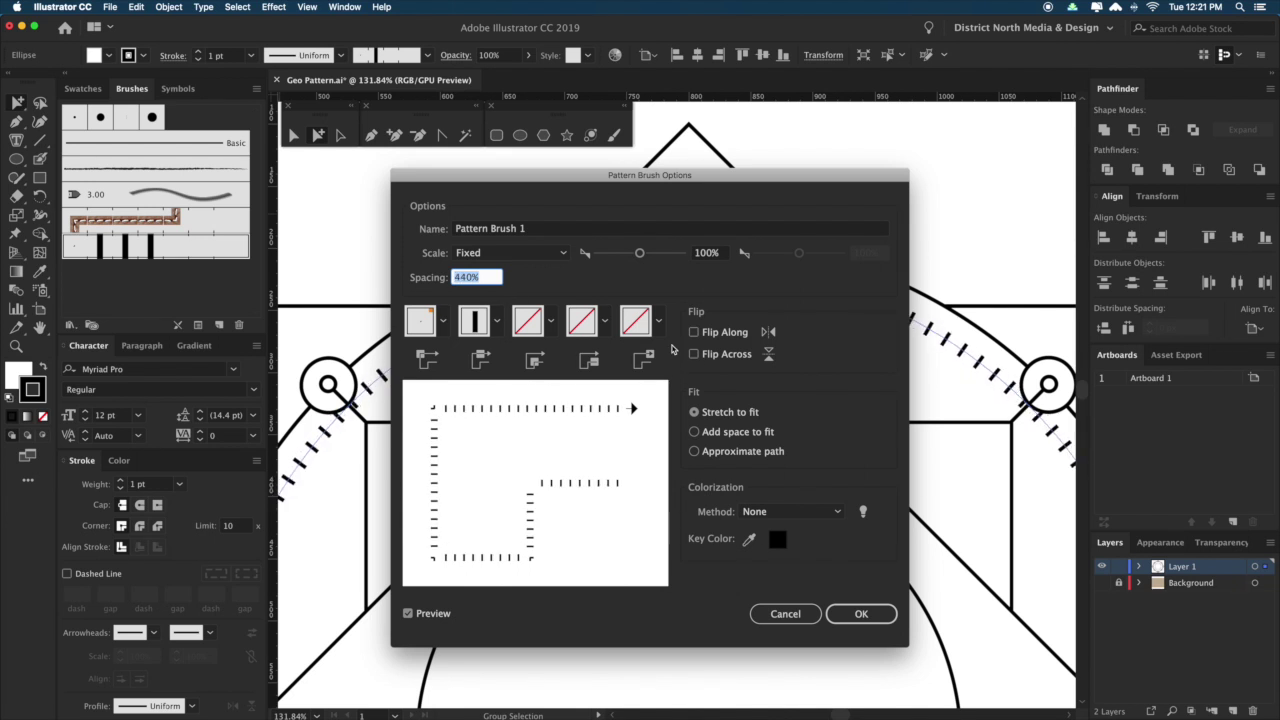
left_click(884, 612)
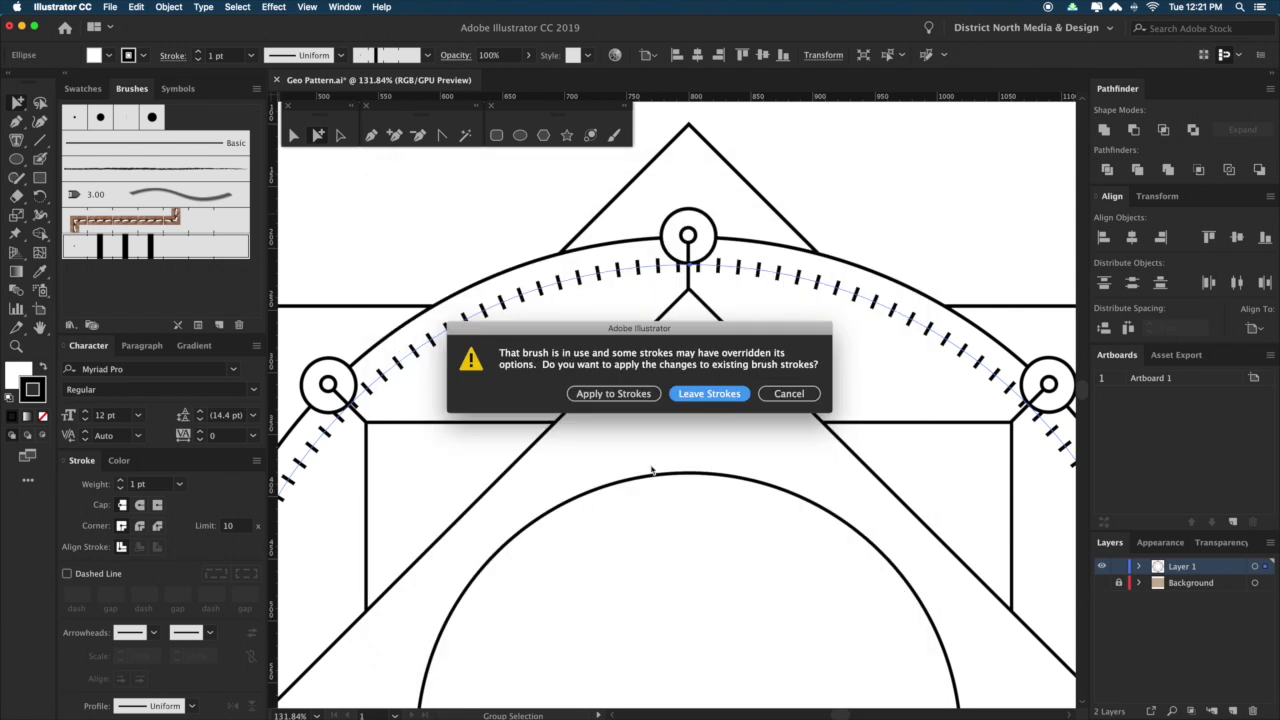
left_click(604, 396)
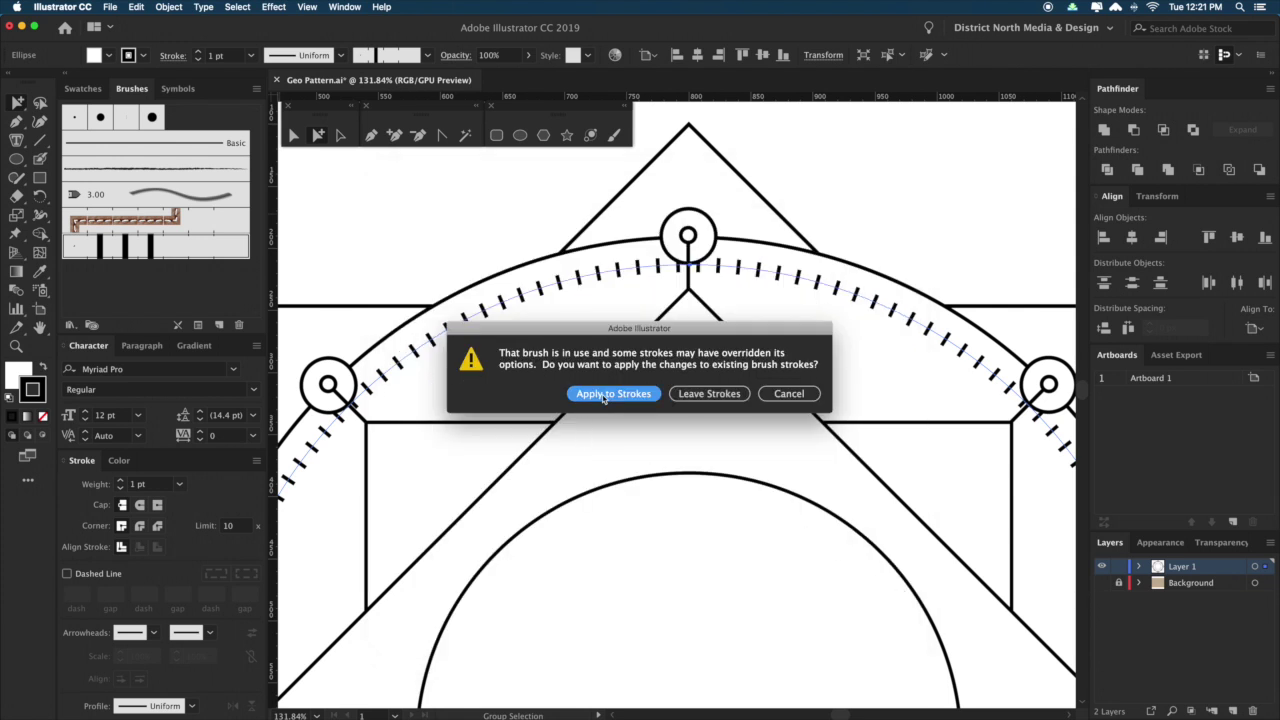
Rotate the tick-mark ring slightly around its centre to shift the ticks relative to the spokes.
left_click(924, 207)
key("super+minus")
key("super+minus")
key("super+minus")
key("super+minus")
key("space")
left_click_drag(898, 447, 904, 404)
key("space")
key("z")
left_click_drag(570, 283, 891, 585)
key("space")
left_click_drag(920, 400, 960, 402)
key("a")
left_click(805, 294)
key("space")
left_click_drag(874, 320, 900, 314)
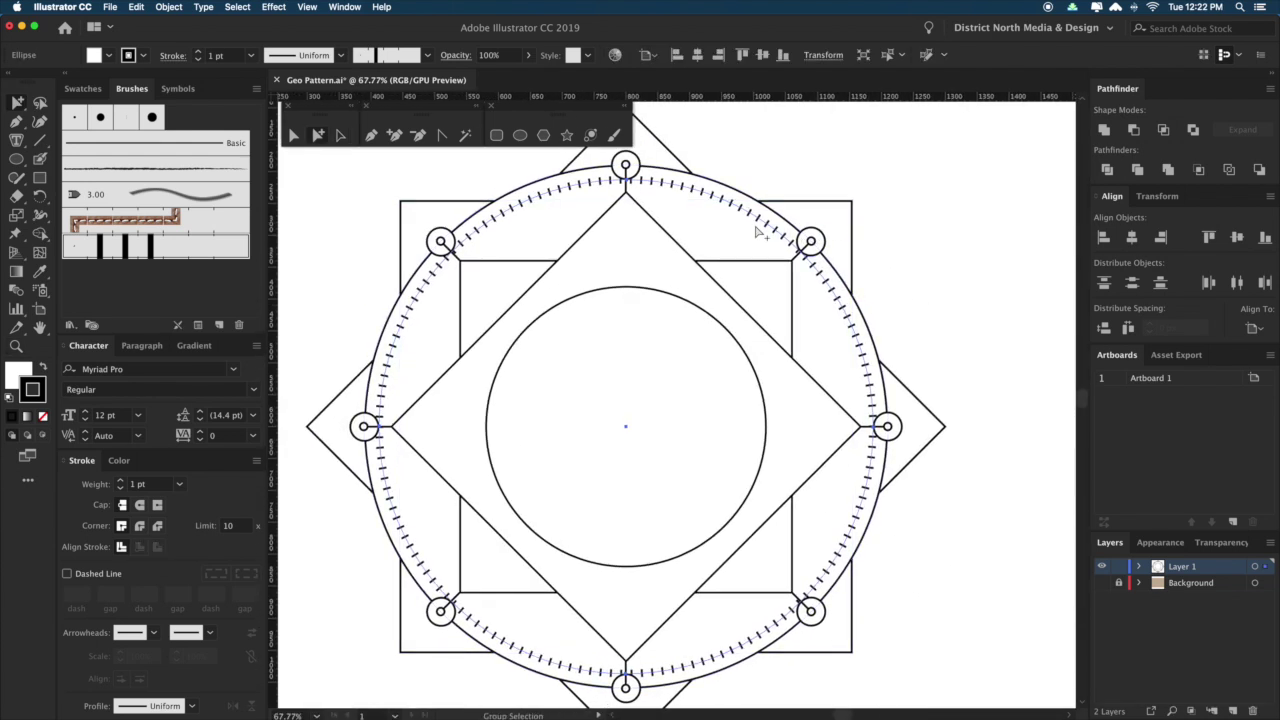
key("r")
left_click(975, 362)
mouse_move(977, 357)
left_mouse_down()
mouse_move(968, 363)
mouse_move(957, 310)
mouse_move(974, 388)
mouse_move(957, 343)
left_mouse_up()
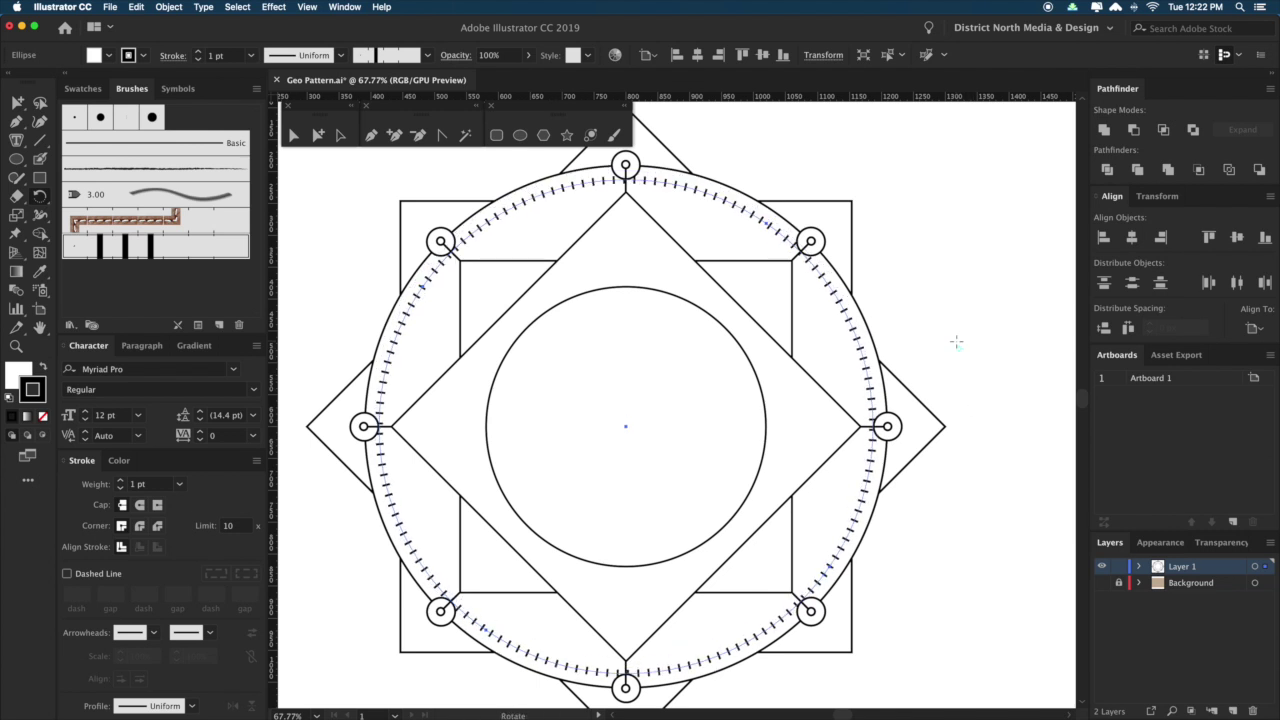
Fine-tune the tick-mark ring's rotation so the ticks sit evenly on both sides of the top spoke, and clear the selection.
key("a")
left_click(946, 323)
left_click_drag(658, 207, 803, 386)
left_click(805, 303)
key("r")
left_click_drag(1010, 335, 955, 292)
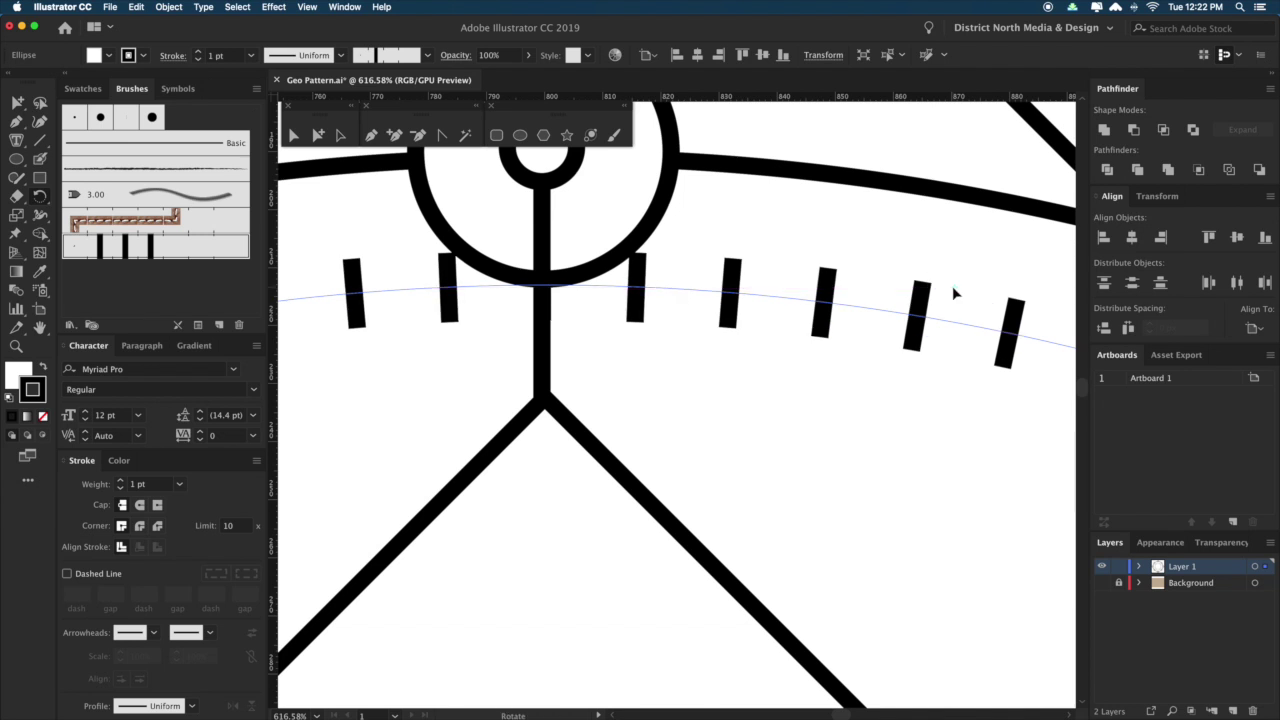
left_click_drag(961, 287, 960, 283)
key("v")
key("super+0")
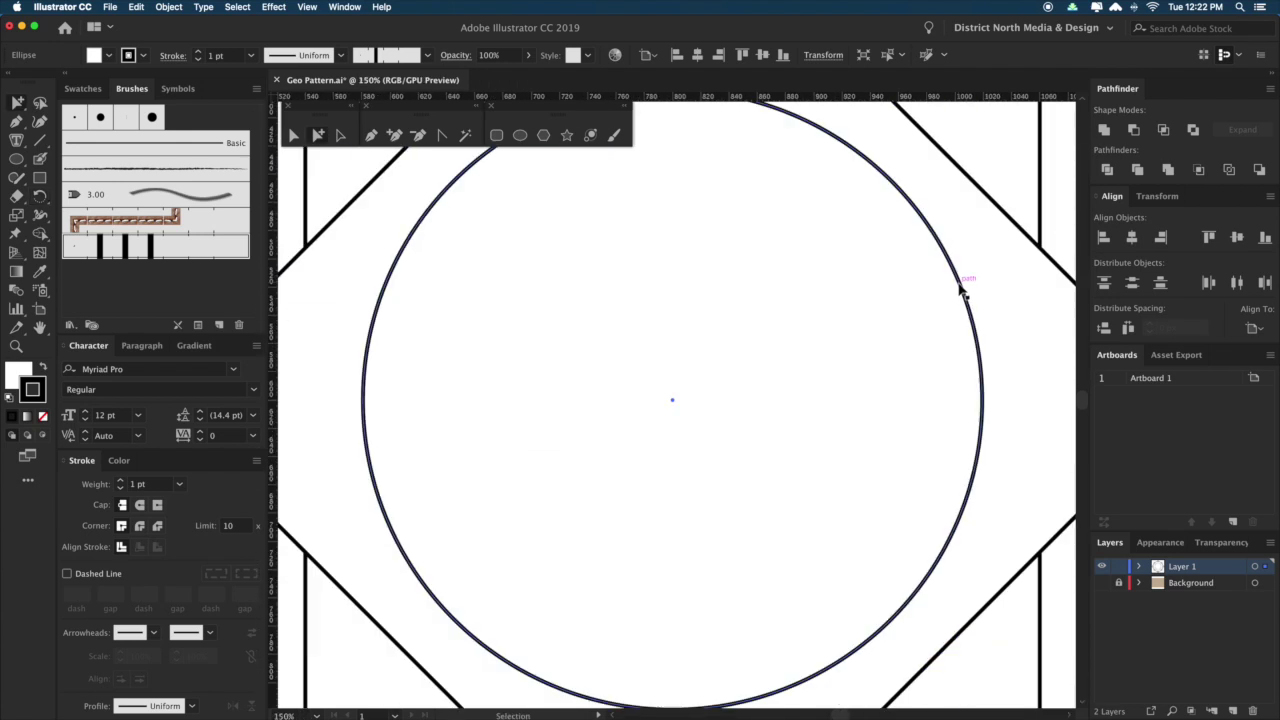
key("super+minus")
key("super+minus")
key("super+minus")
key("super+minus")
left_click(886, 296)
left_click_drag(881, 329, 878, 316)
key("v")
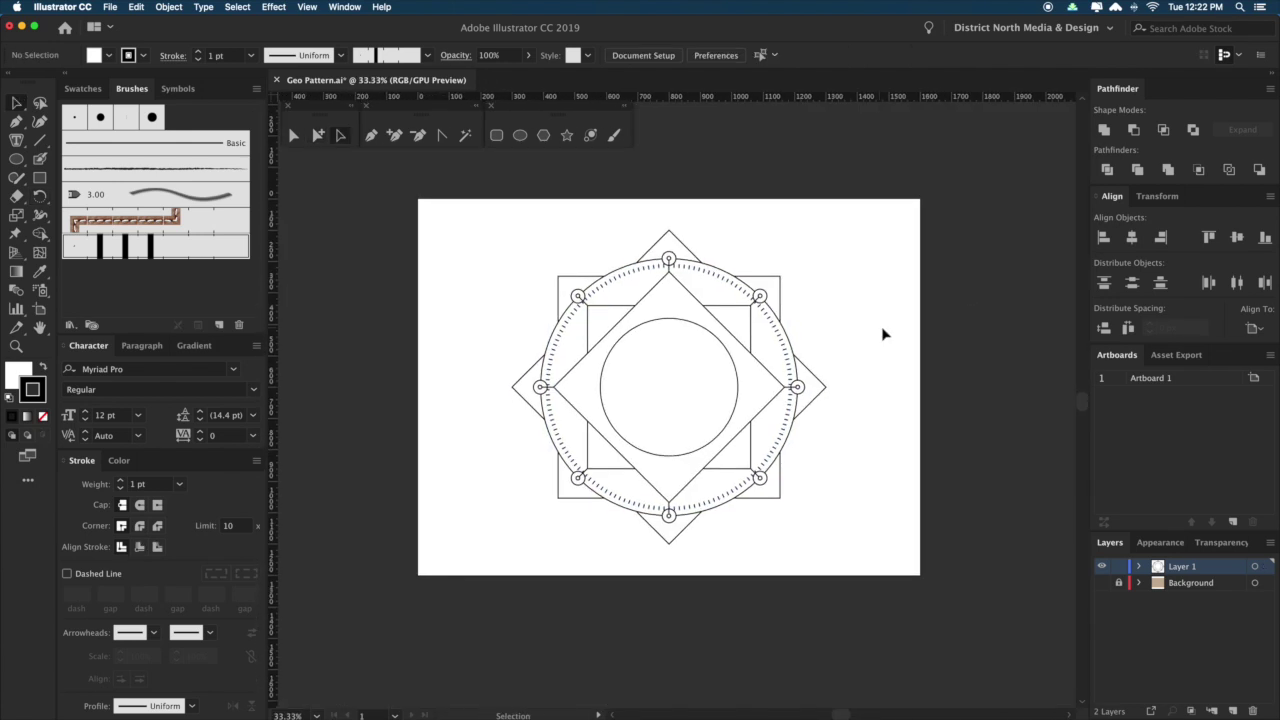
Make a copy of the large upright square scaled down slightly around its centre, and clear the selection.
key("z")
left_click(880, 606)
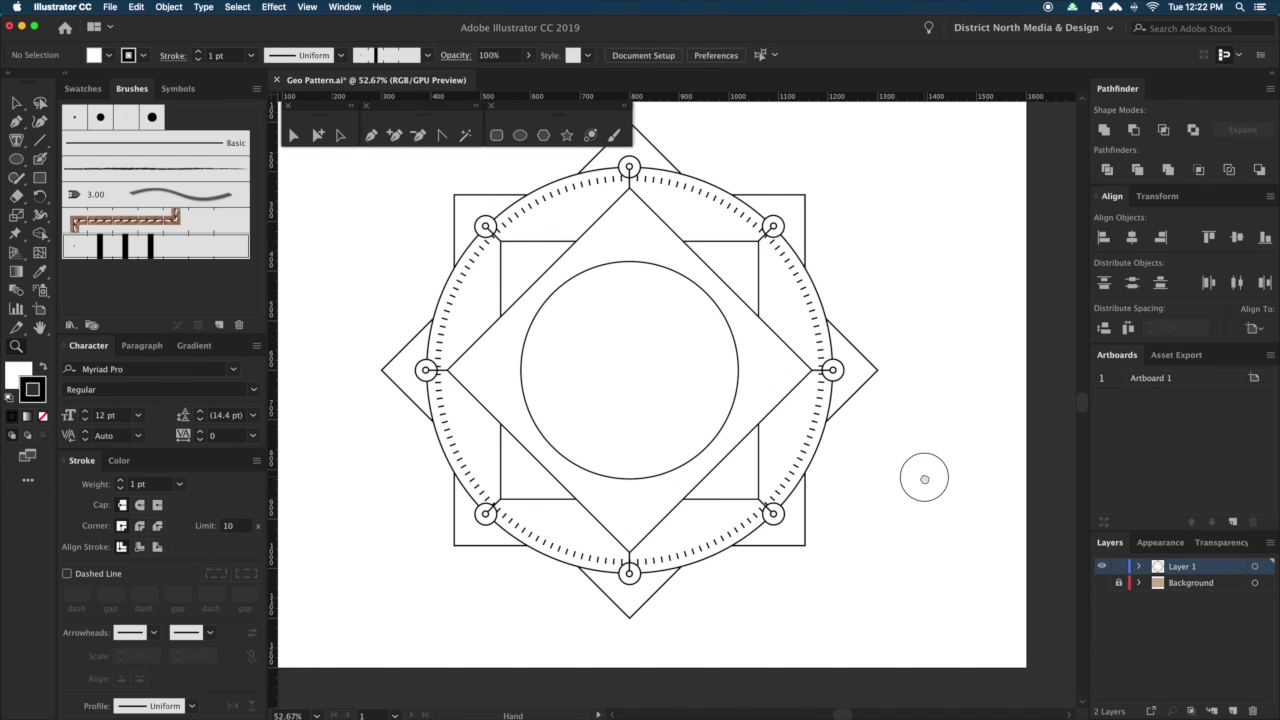
left_click_drag(925, 479, 926, 485)
left_click_drag(737, 624, 734, 626)
mouse_move(890, 553)
left_mouse_down()
mouse_move(870, 578)
mouse_move(891, 563)
left_mouse_up()
key("v")
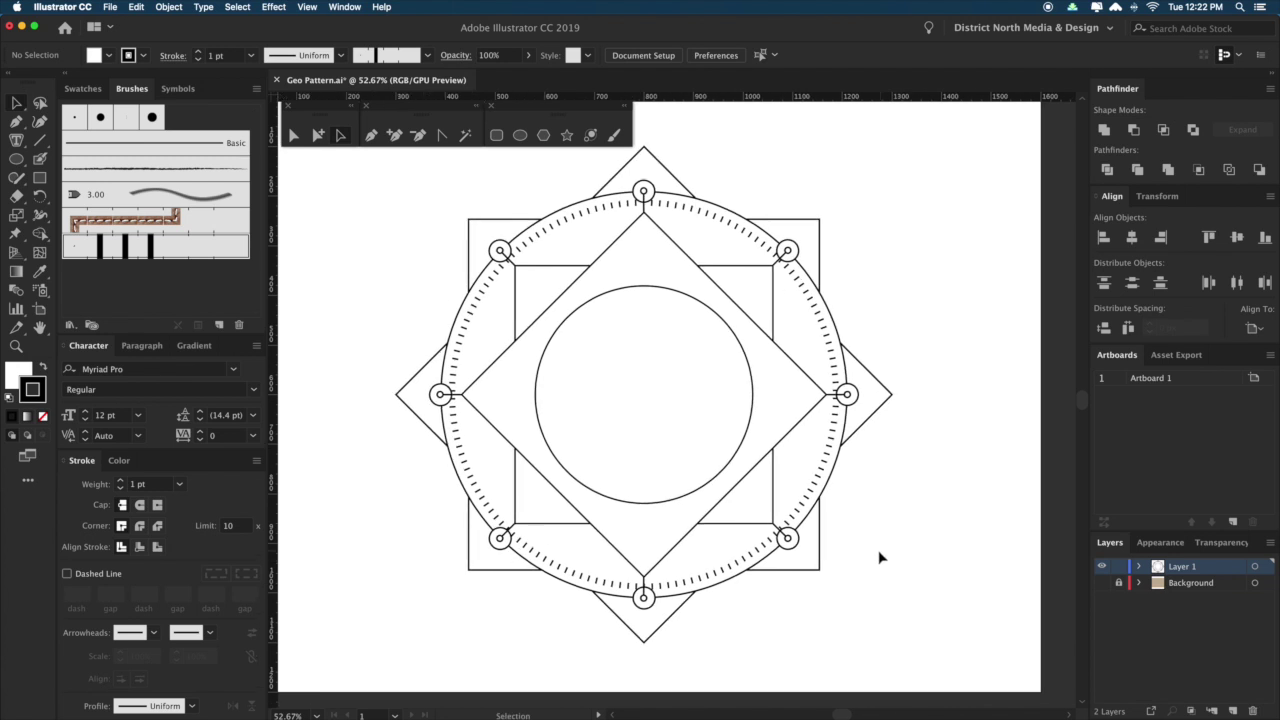
left_click_drag(909, 509, 872, 504)
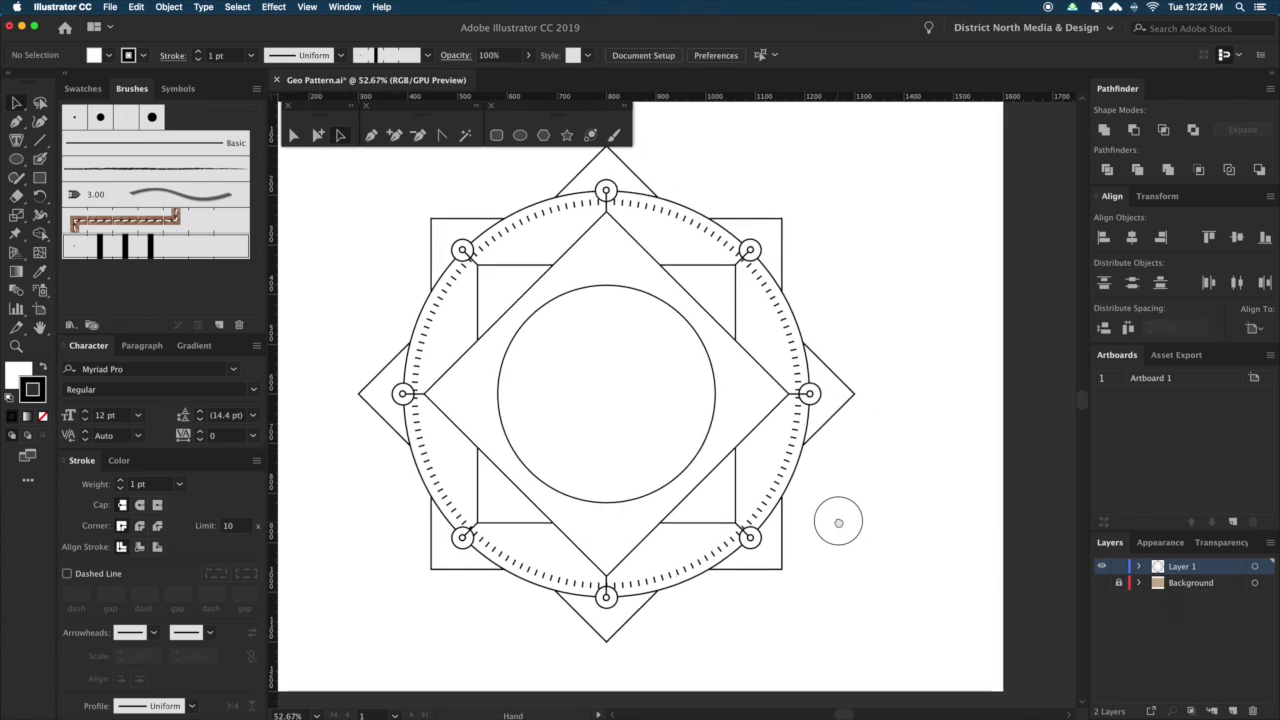
left_click(785, 566)
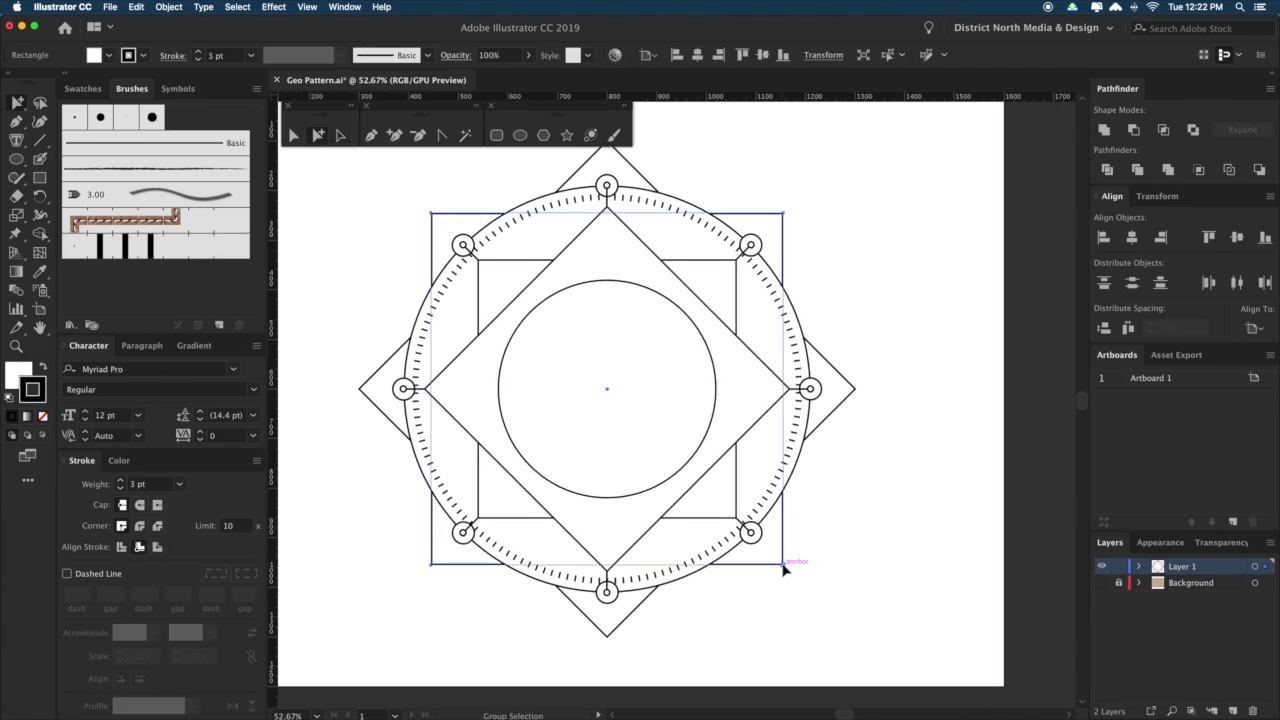
key("s")
left_click_drag(860, 663, 878, 640)
left_click(865, 620, "super")
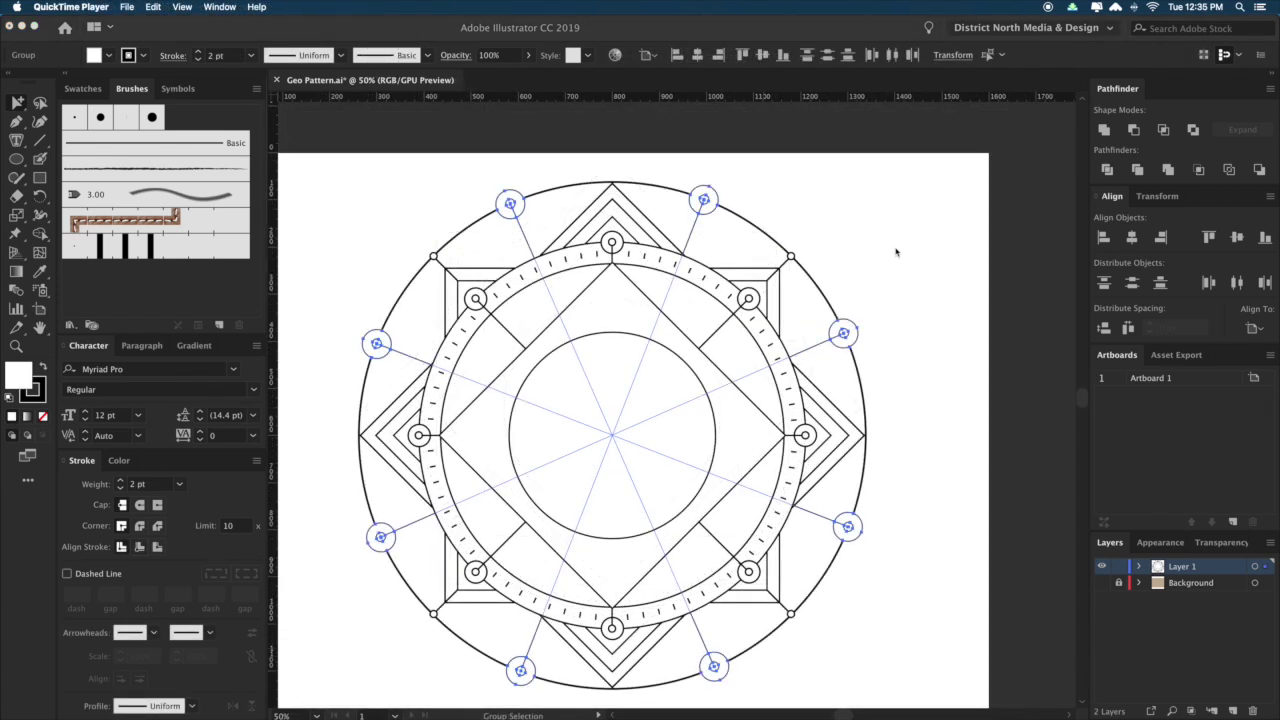
Set the stroke weight of the selected outer spokes and their double-circle ends to 1 pt.
left_click(896, 252)
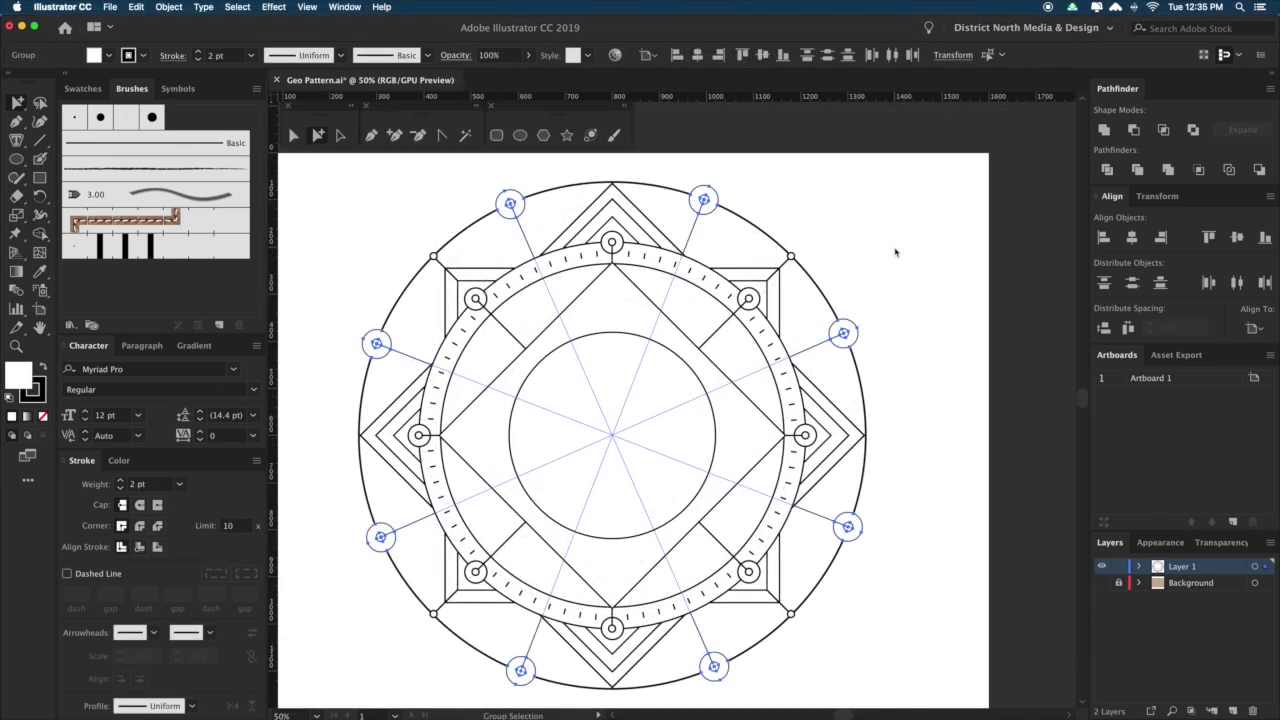
mouse_move(854, 243)
left_mouse_down()
mouse_move(886, 249)
mouse_move(873, 233)
left_mouse_up()
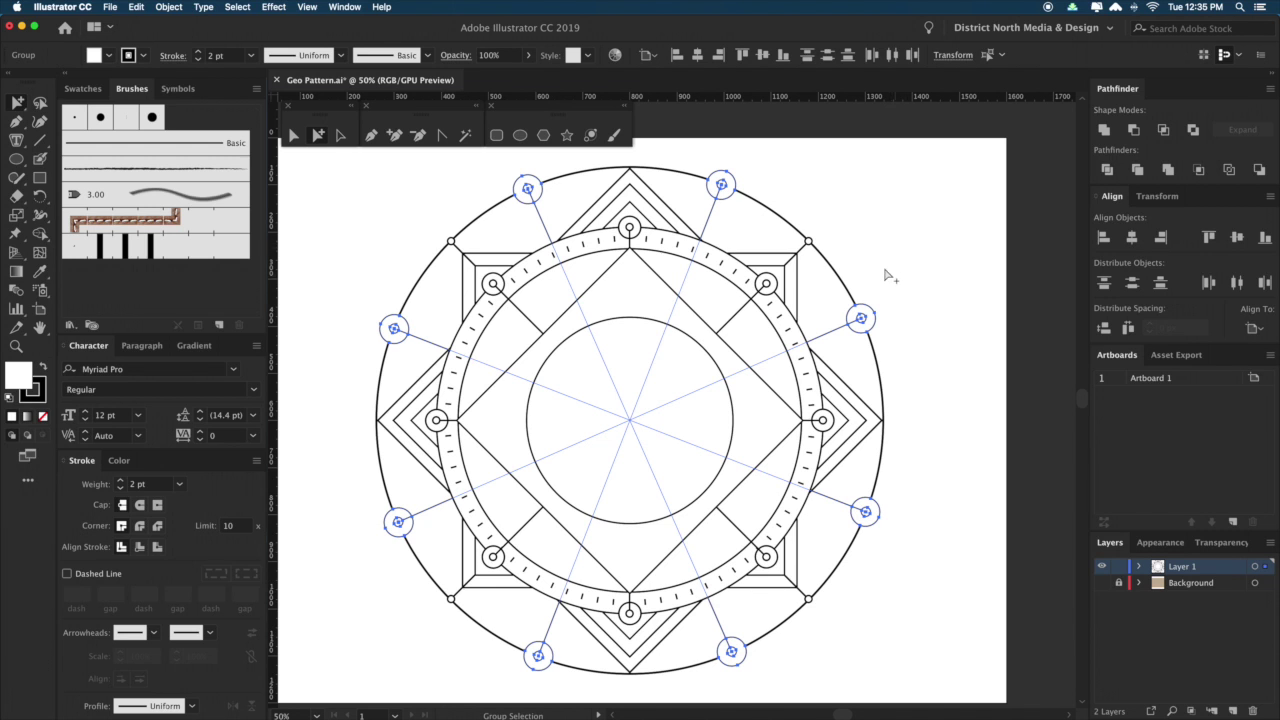
key("v")
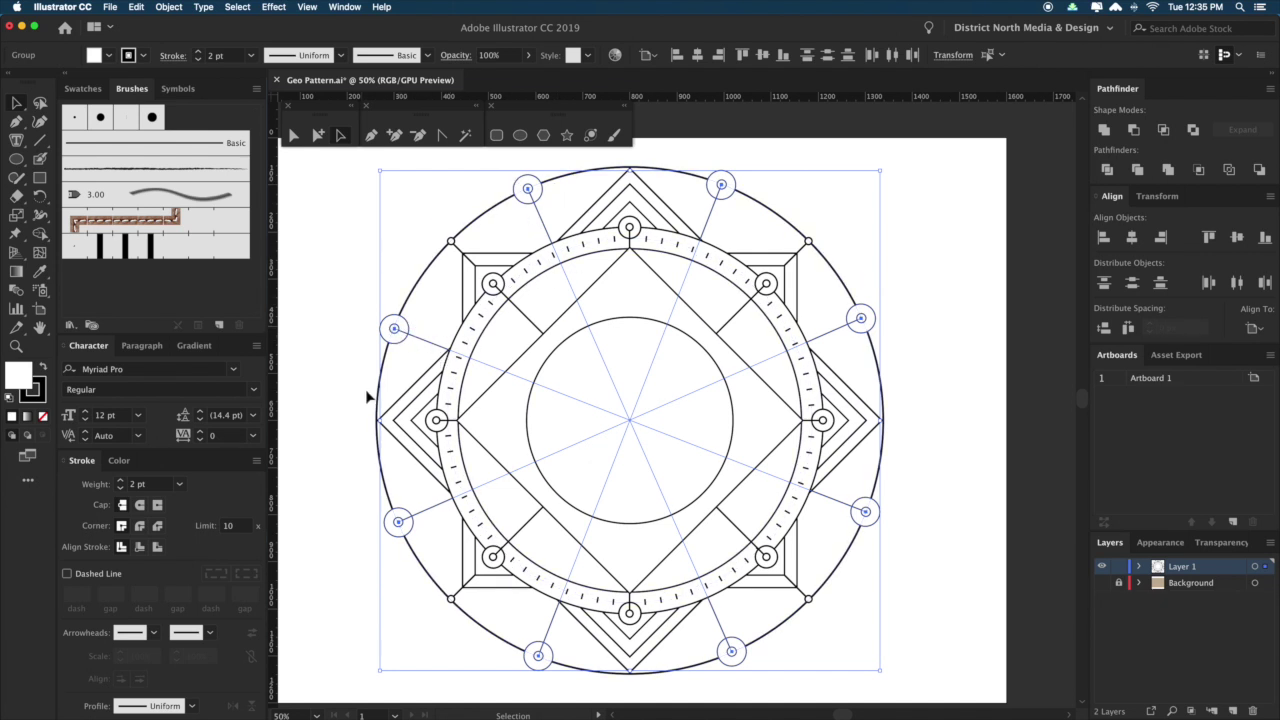
left_click(122, 489)
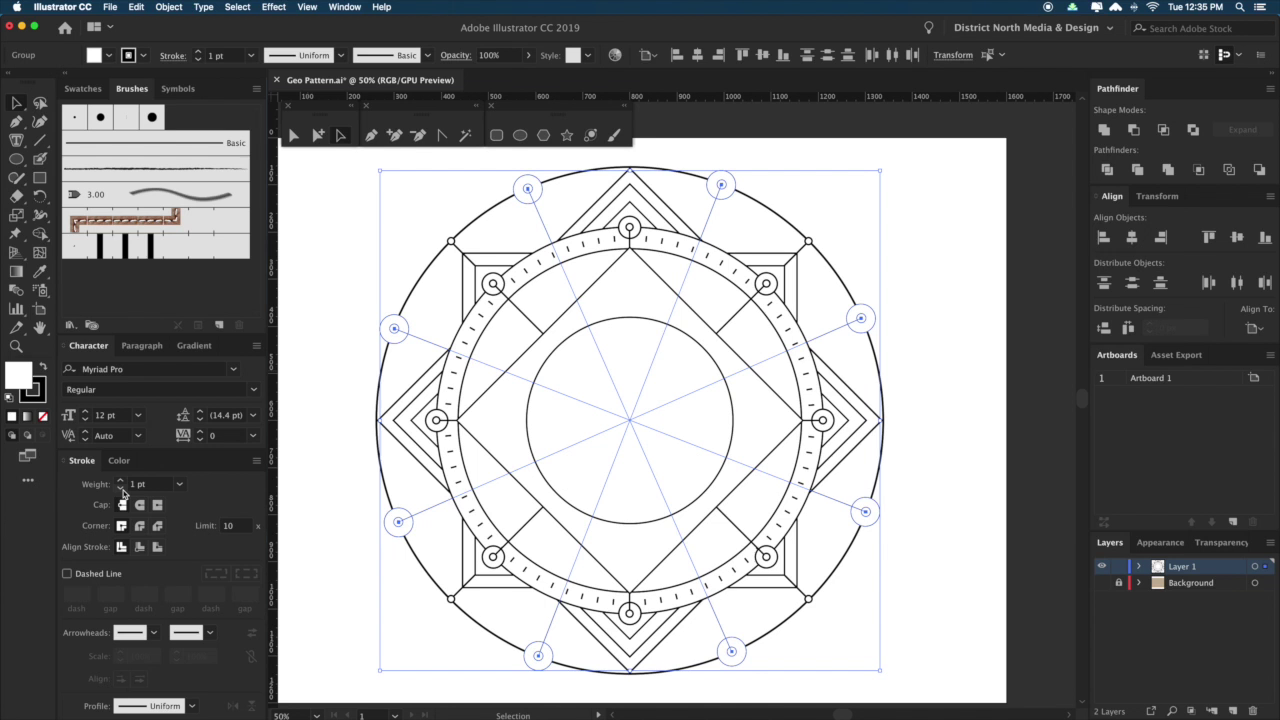
Delete the thin outer spokes and their double-circle ends from the pattern and clear the selection.
left_click(335, 587)
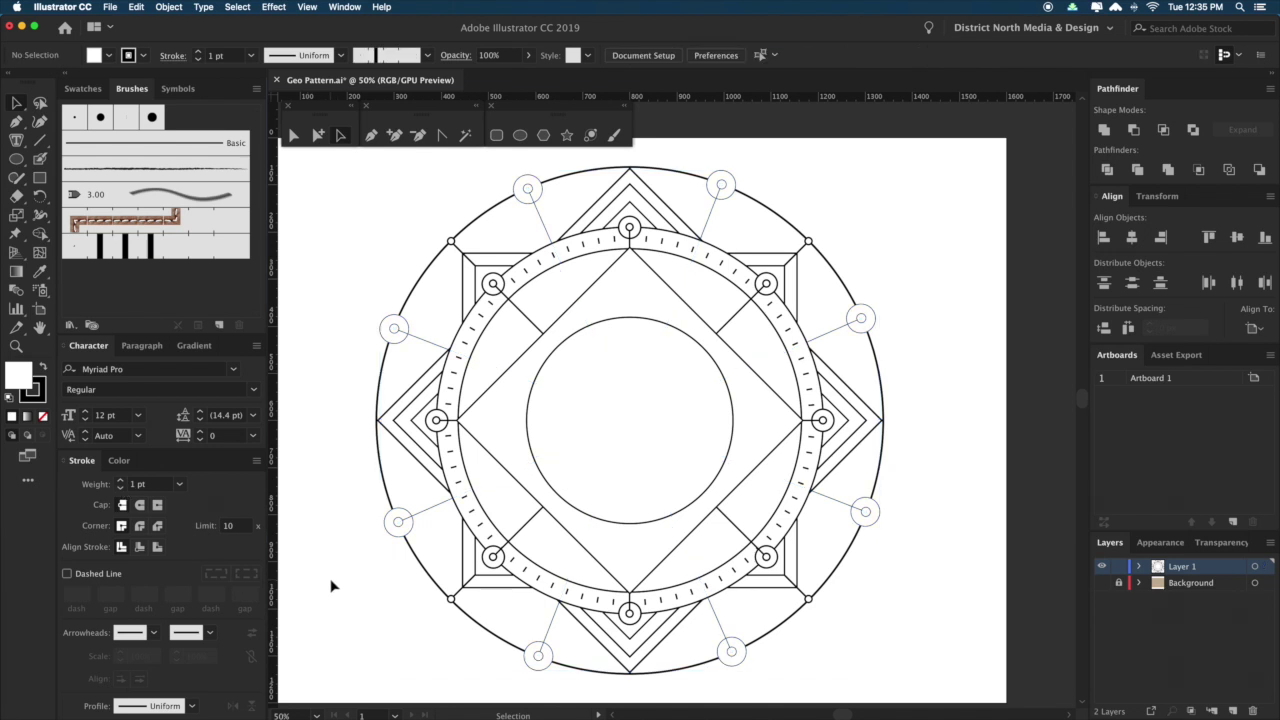
scroll(332, 576, "down", 1)
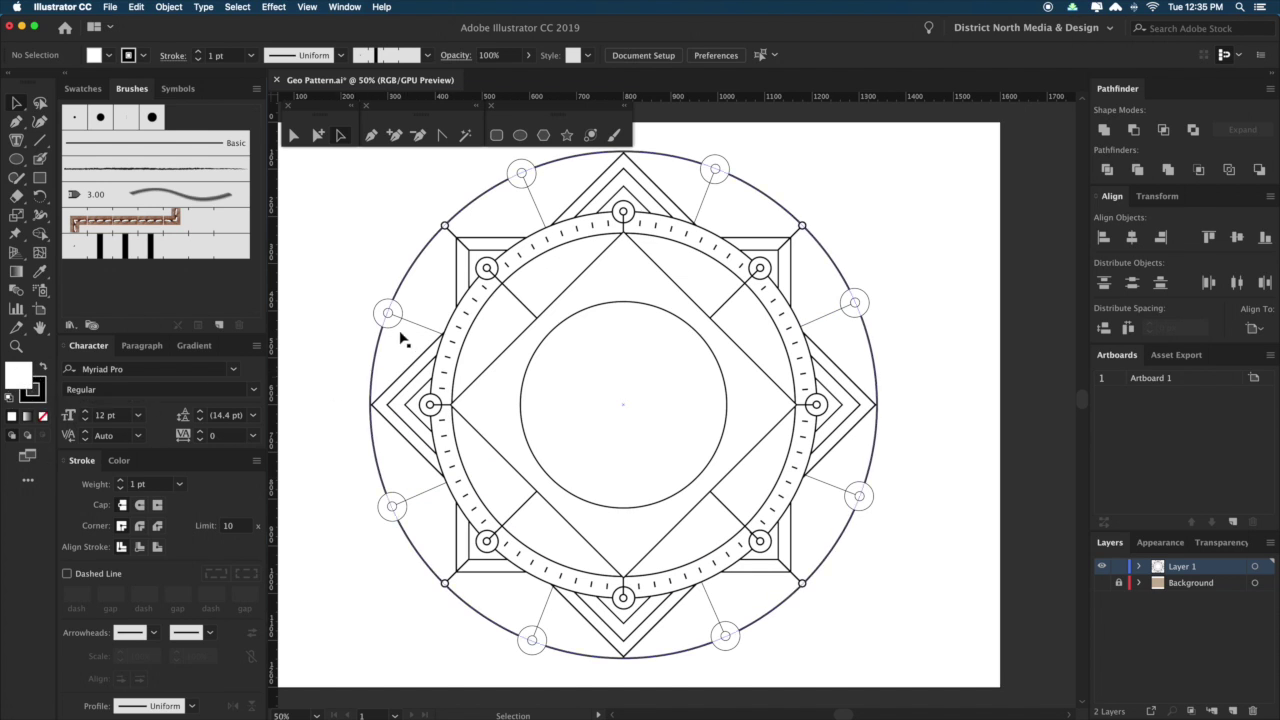
left_click(318, 135)
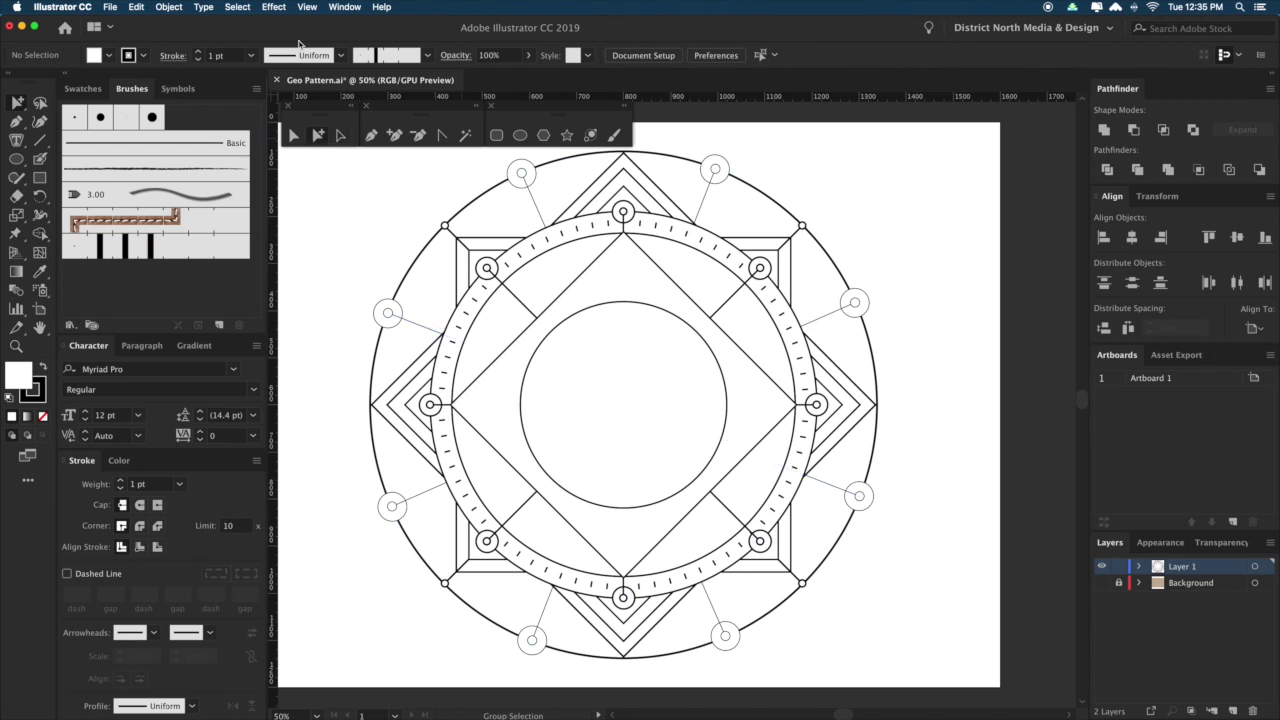
left_click(424, 327)
left_click(424, 327)
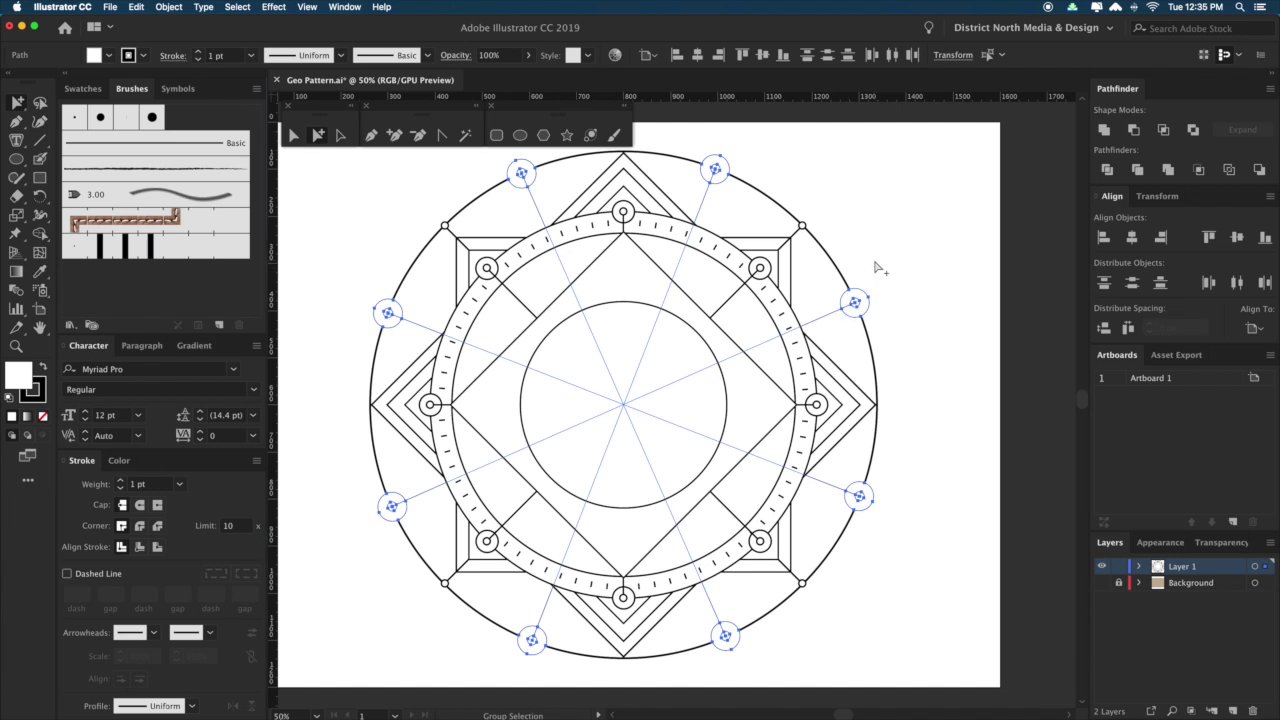
left_click_drag(920, 231, 890, 249)
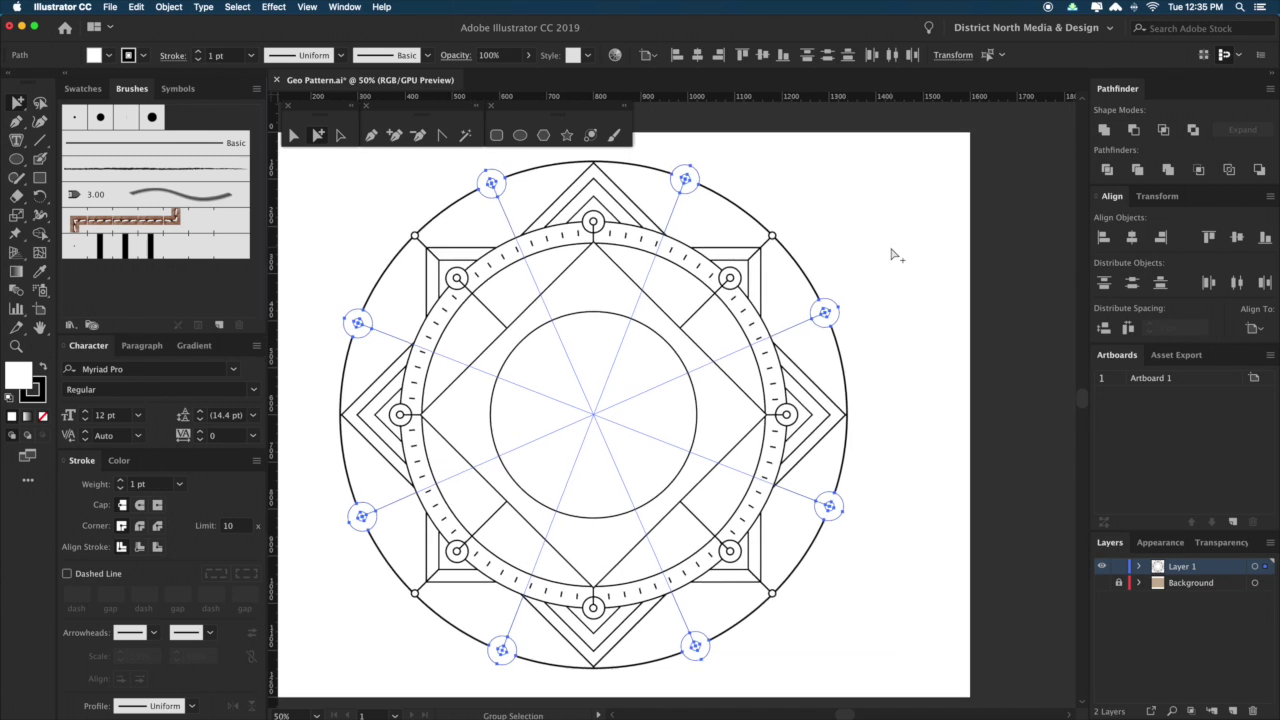
left_click(894, 253)
left_click_drag(902, 338, 900, 357)
left_click(688, 272)
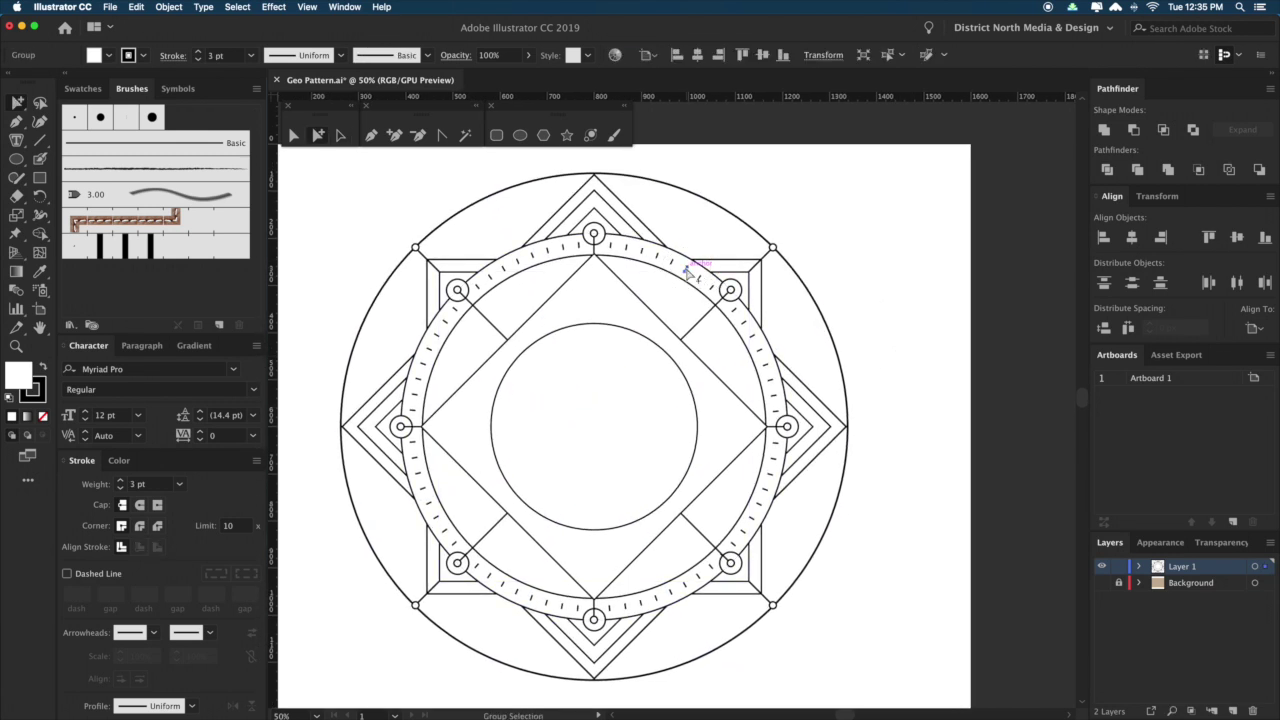
key("v")
left_click(920, 297)
Draw a hexagon with a radius of about 34 px in the upper-left area of the outer circle.
mouse_move(908, 297)
left_mouse_down()
mouse_move(916, 318)
mouse_move(903, 310)
left_mouse_up()
key("z")
left_click_drag(425, 205, 652, 356)
left_click_drag(652, 318, 809, 398)
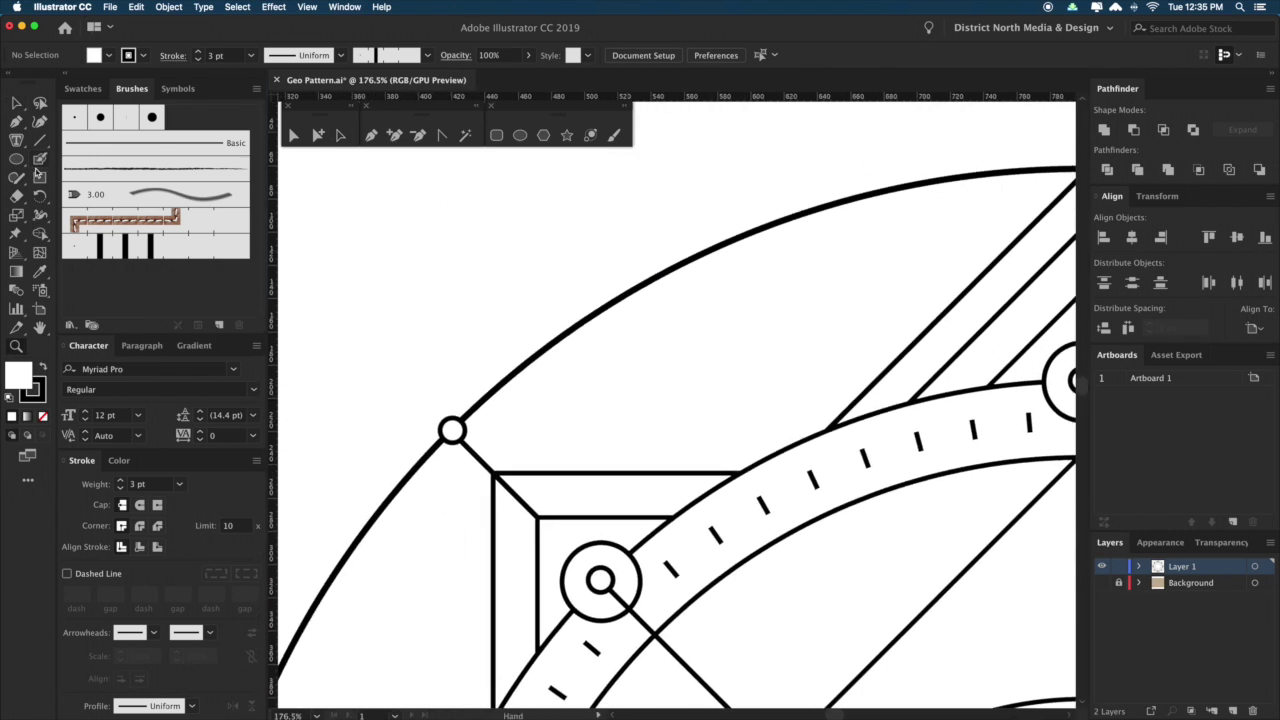
left_click(545, 139)
left_click_drag(497, 234, 555, 271)
key("super+minus")
key("super+minus")
key("super+minus")
key("super+minus")
Scale the hexagon up around its centre and match its stroke to the central circle with the Eyedropper.
mouse_move(682, 401)
left_mouse_down()
mouse_move(441, 239)
mouse_move(501, 292)
mouse_move(690, 399)
mouse_move(820, 450)
left_mouse_up()
key("s")
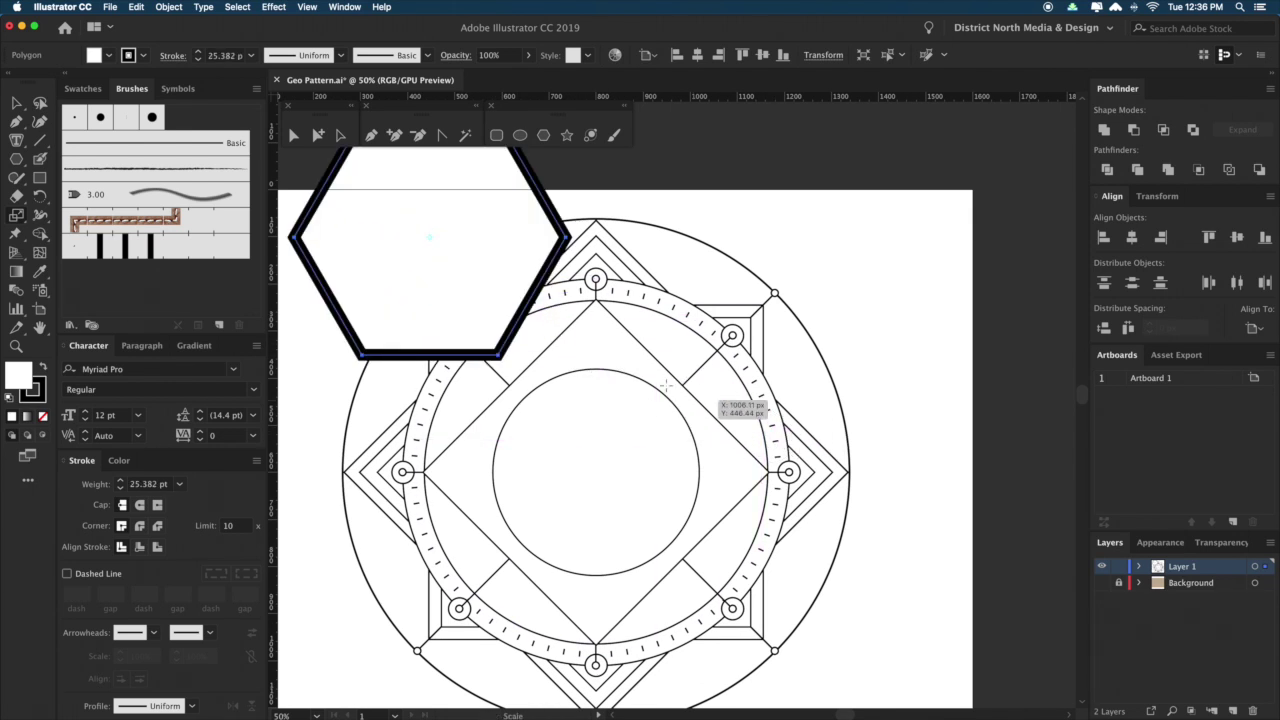
key("i")
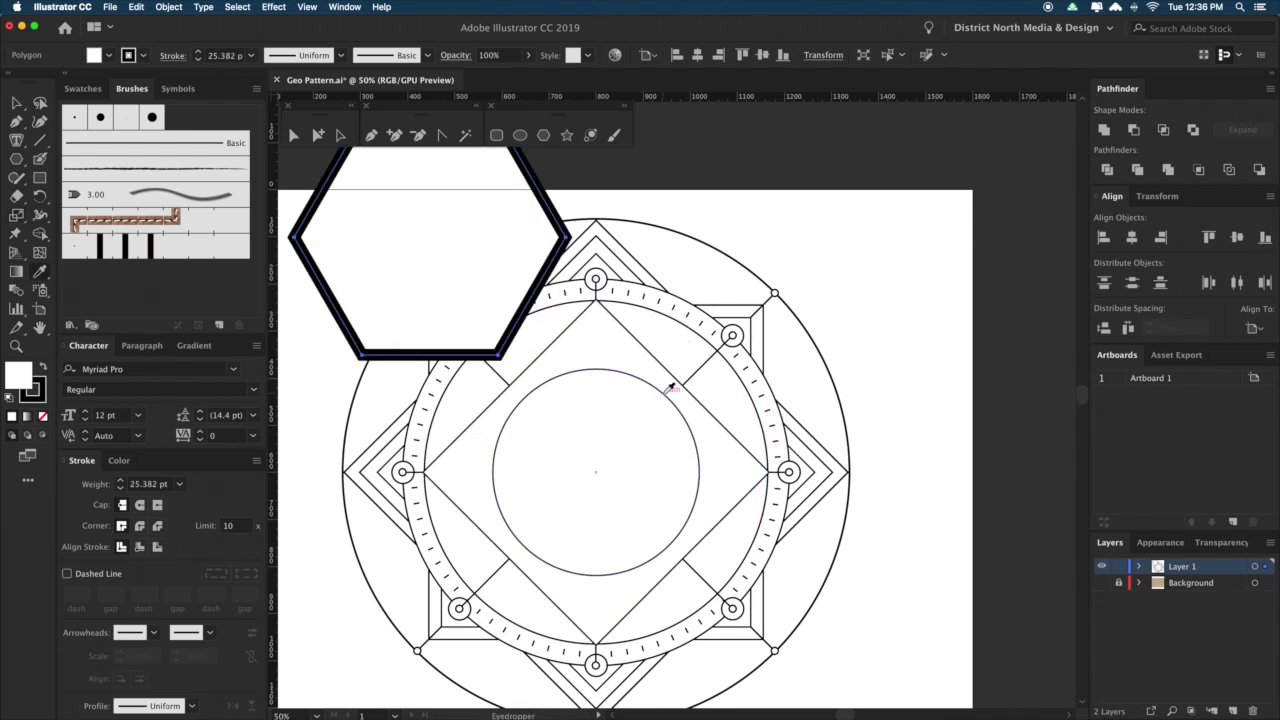
left_click(664, 378)
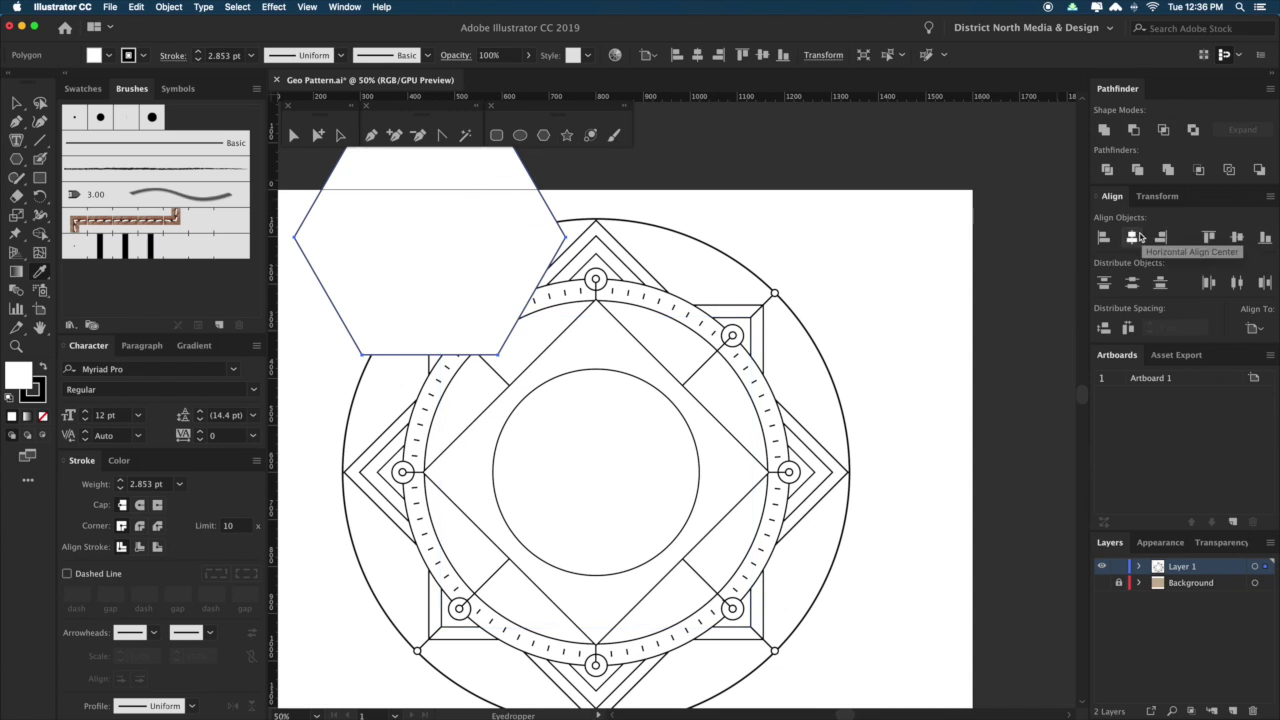
left_click(542, 136)
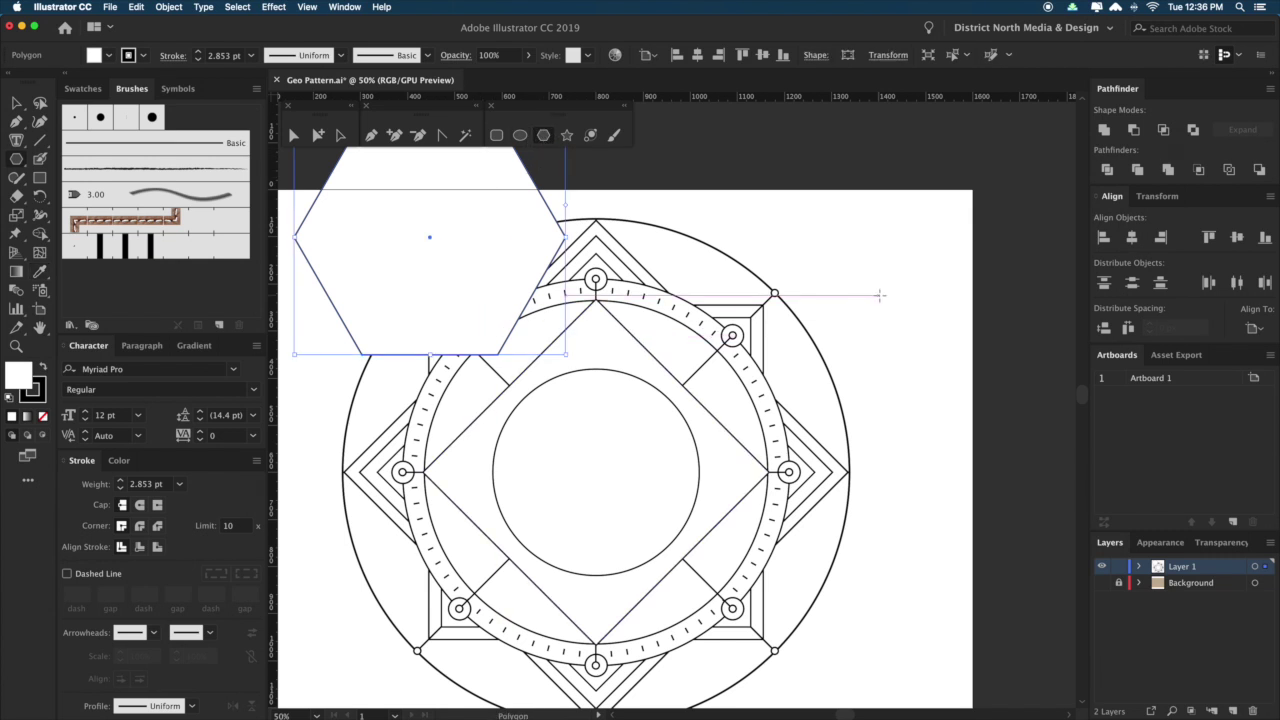
left_click(880, 295)
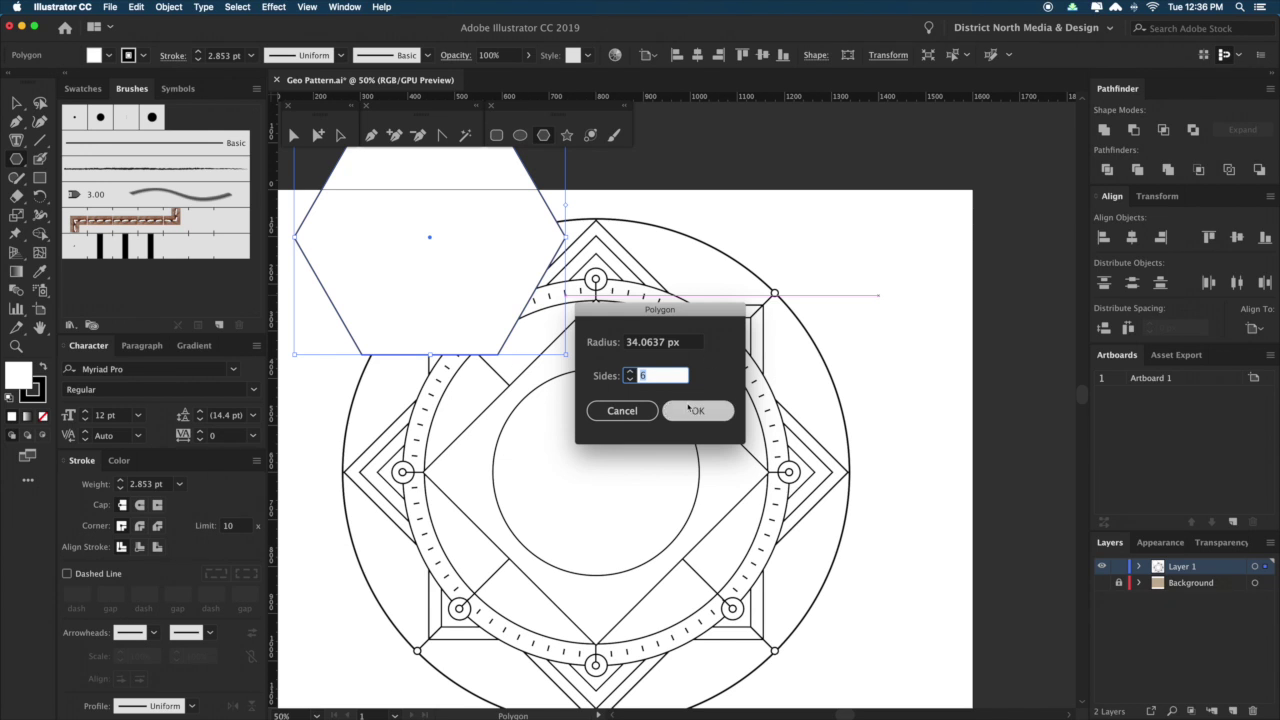
left_click(616, 412)
Move the hexagon onto the middle of the pattern and align its centre horizontally and vertically.
key("v")
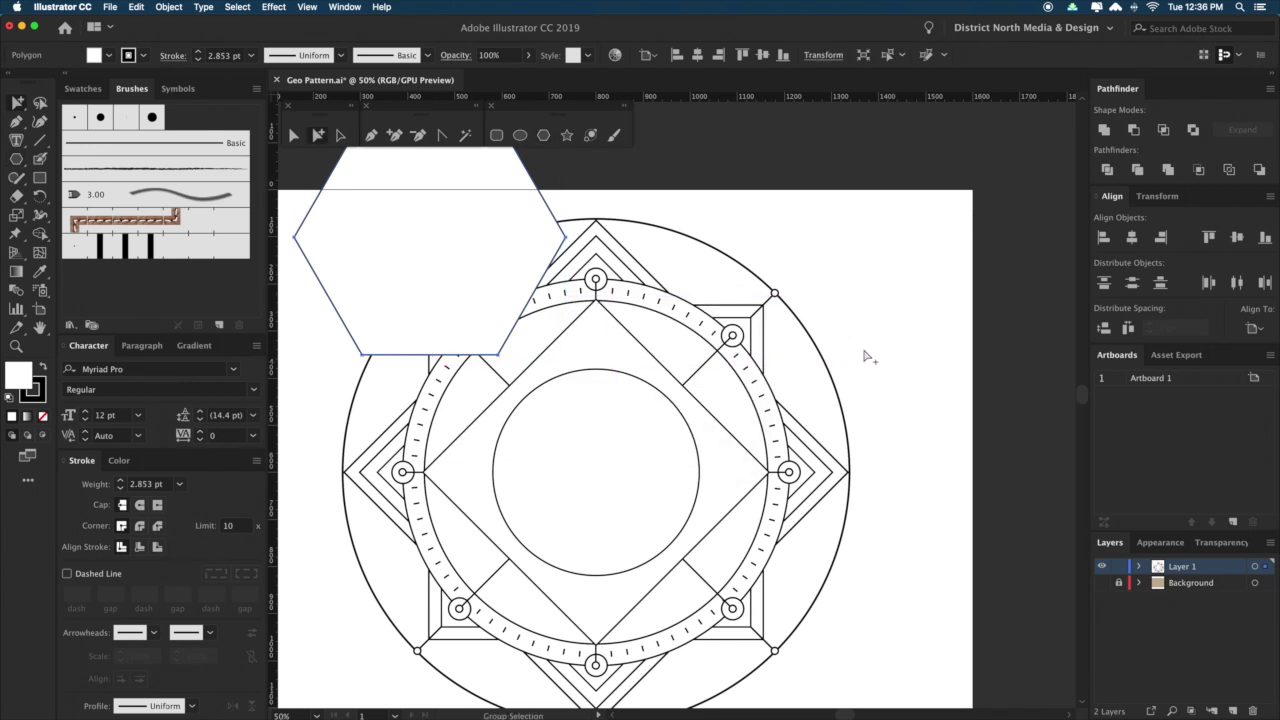
left_click_drag(429, 249, 603, 478)
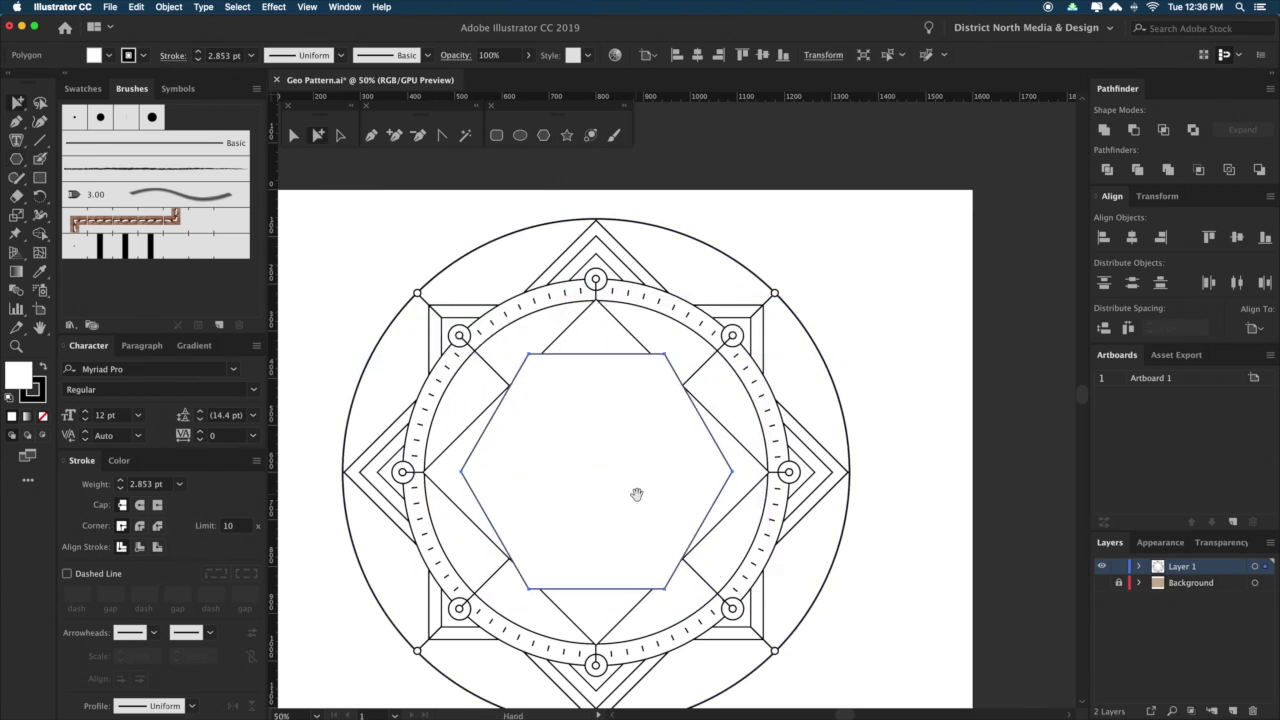
scroll(634, 491, "down", 1)
left_click(1133, 238)
left_click(1237, 237)
Scale the hexagon up until its corners reach the outer circle, and send the outer circle to the back.
scroll(962, 480, "down", 2)
key("s")
left_click_drag(830, 510, 990, 624)
key("Delete")
key("a")
left_click(866, 316)
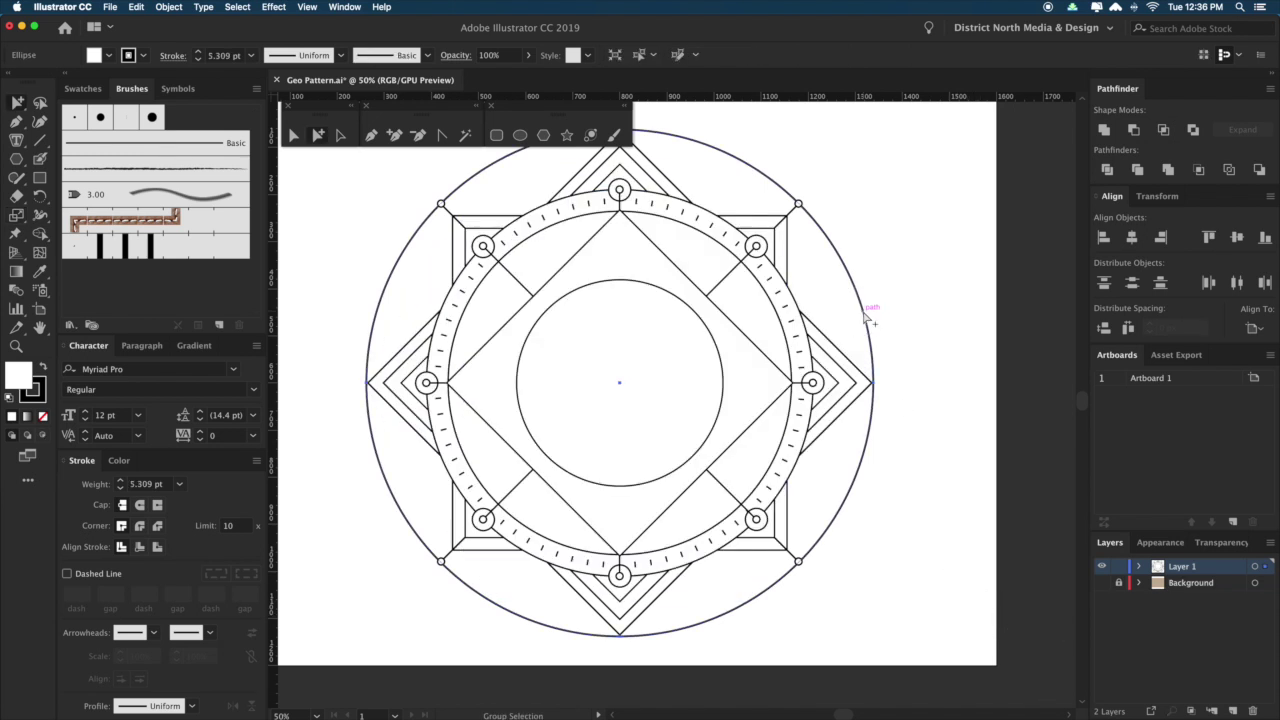
key("super+shift+[")
Match the hexagon's stroke to the outer circle with the Eyedropper and clear the selection.
left_click(852, 345)
key("i")
left_click(861, 304)
key("a")
left_click(915, 341)
mouse_move(915, 328)
left_mouse_down()
mouse_move(944, 372)
mouse_move(932, 354)
left_mouse_up()
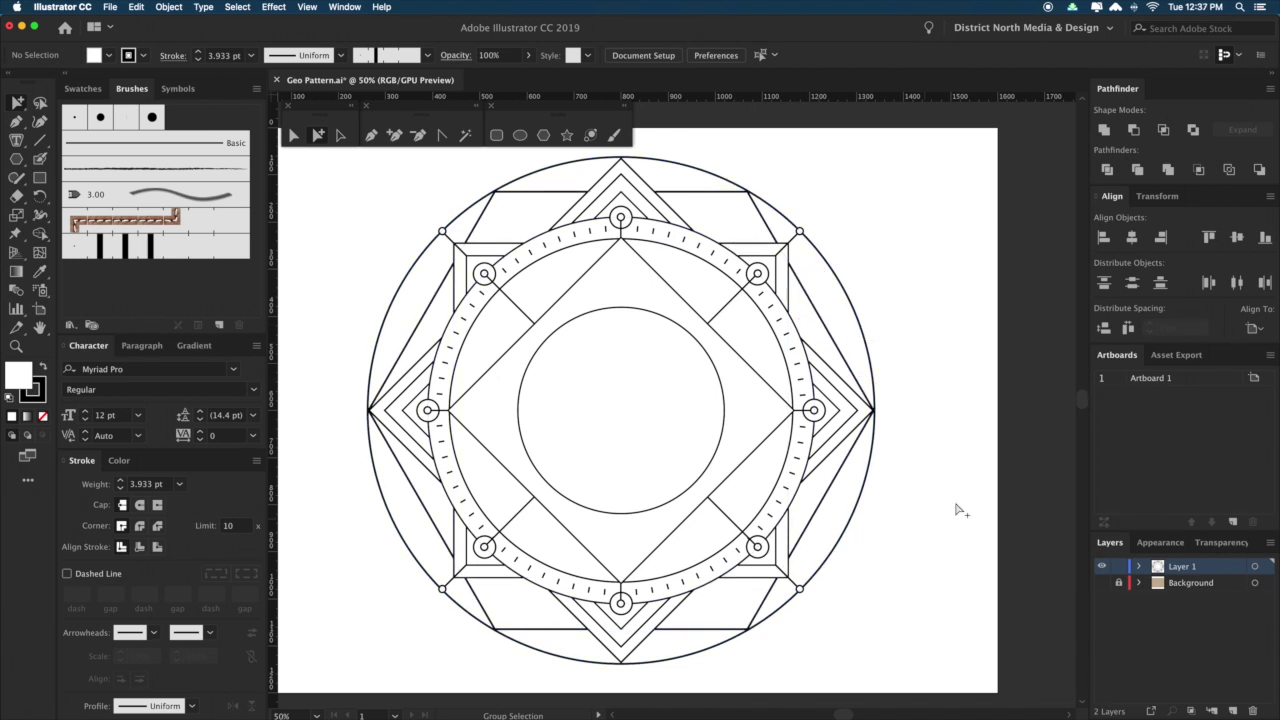
Make a copy of the hexagon rotated 90° around its centre, with a corner at the top, and clear the selection.
key("space")
left_click_drag(940, 401, 939, 404)
left_click(766, 228)
key("r")
left_click_drag(886, 336, 707, 599)
key("a")
left_click(943, 543)
key("space")
left_click_drag(943, 539, 940, 538)
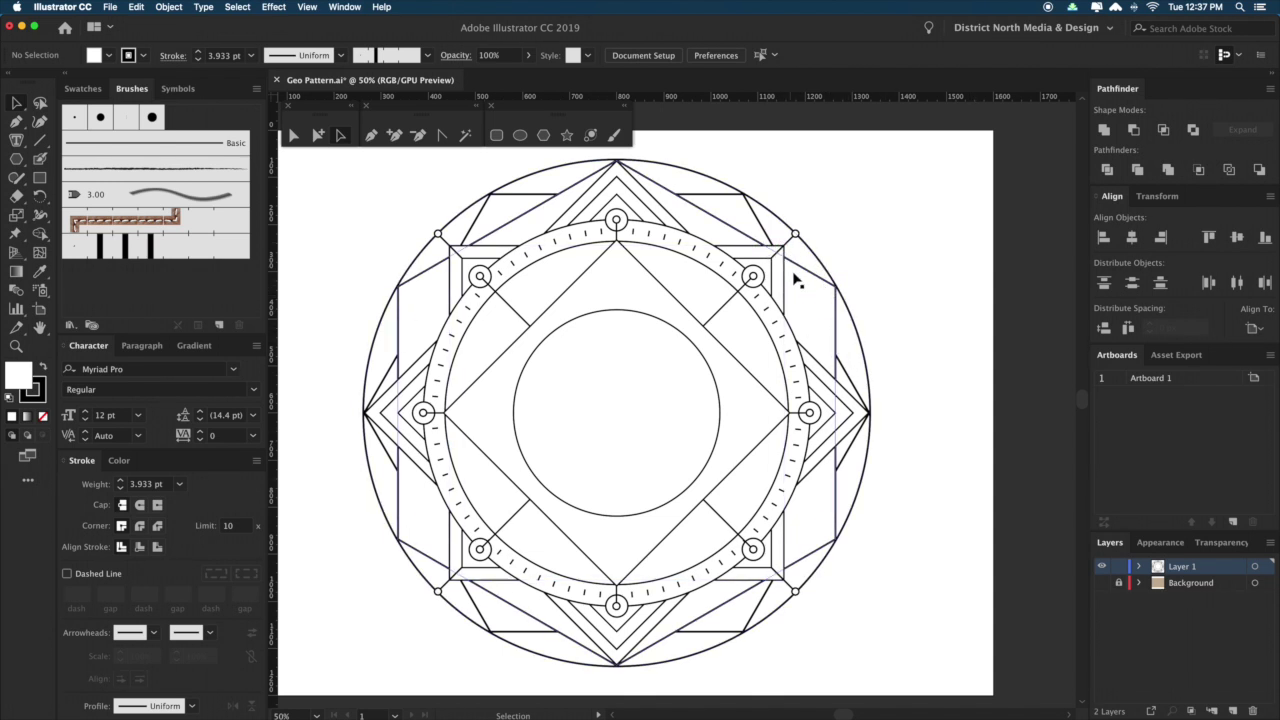
Try removing the fill from both hexagons so that only their outlines are drawn.
key("a")
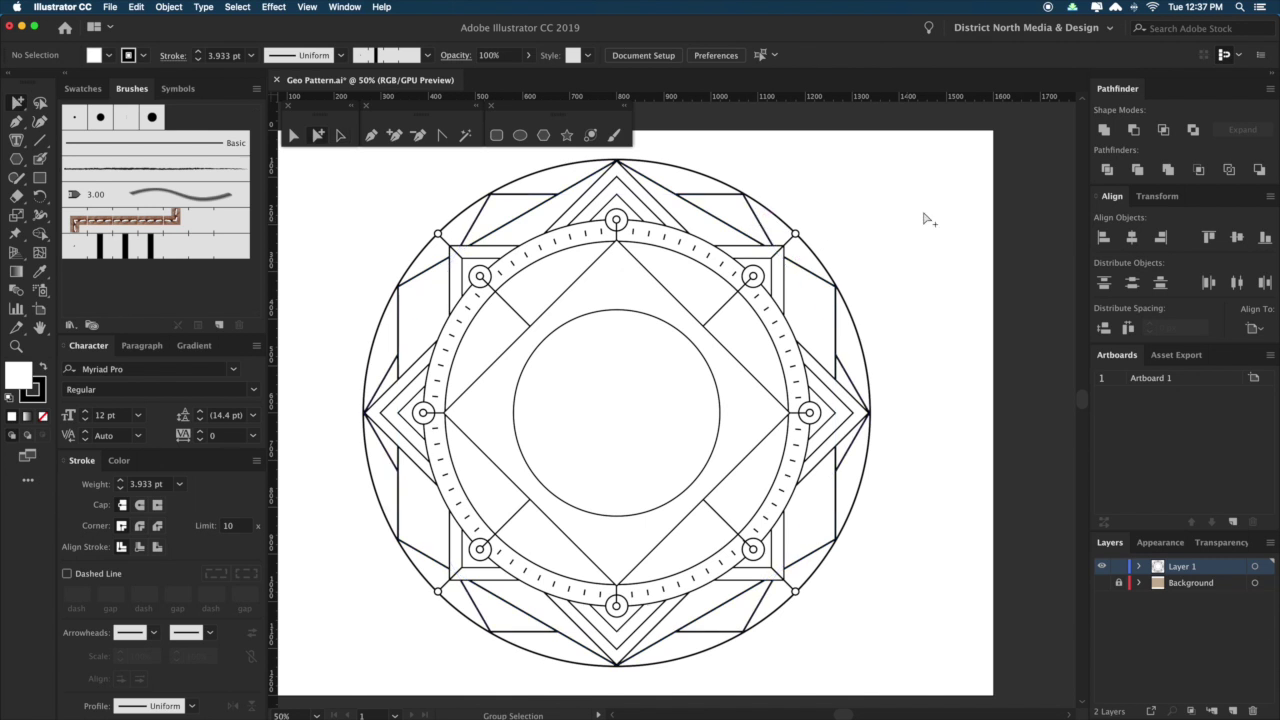
left_click_drag(917, 246, 921, 259)
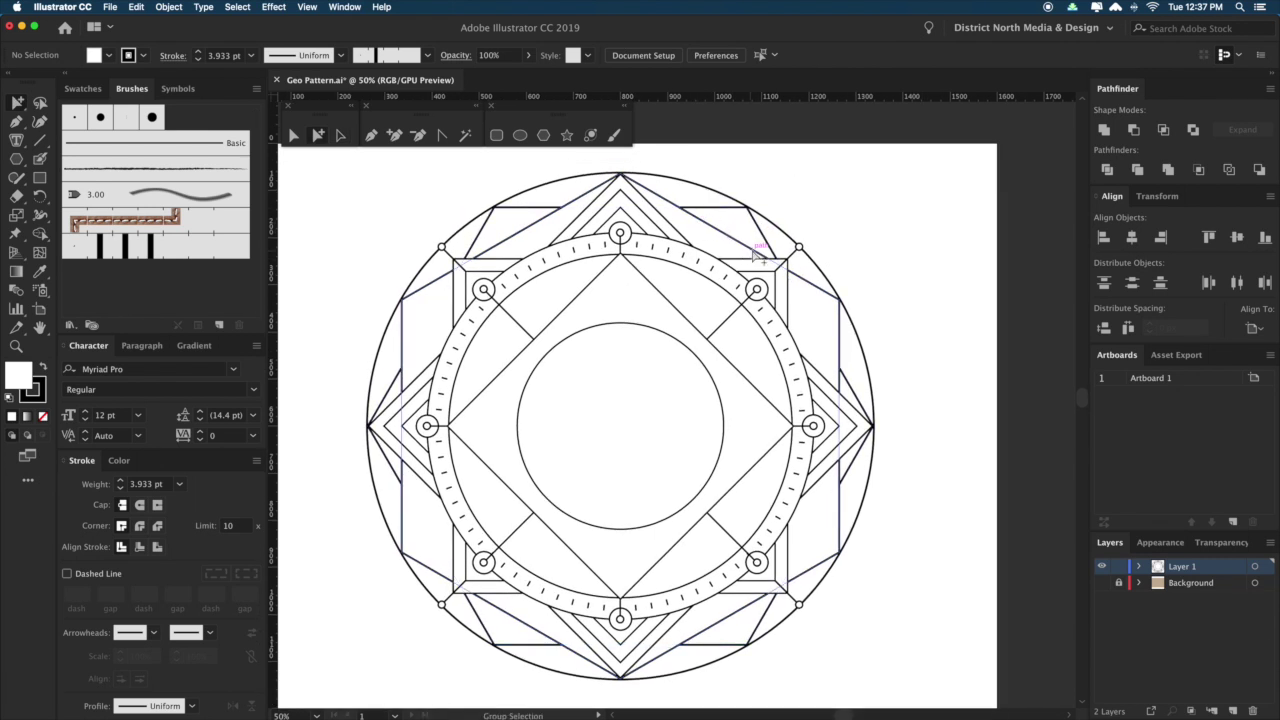
left_click(710, 245)
left_click(710, 245)
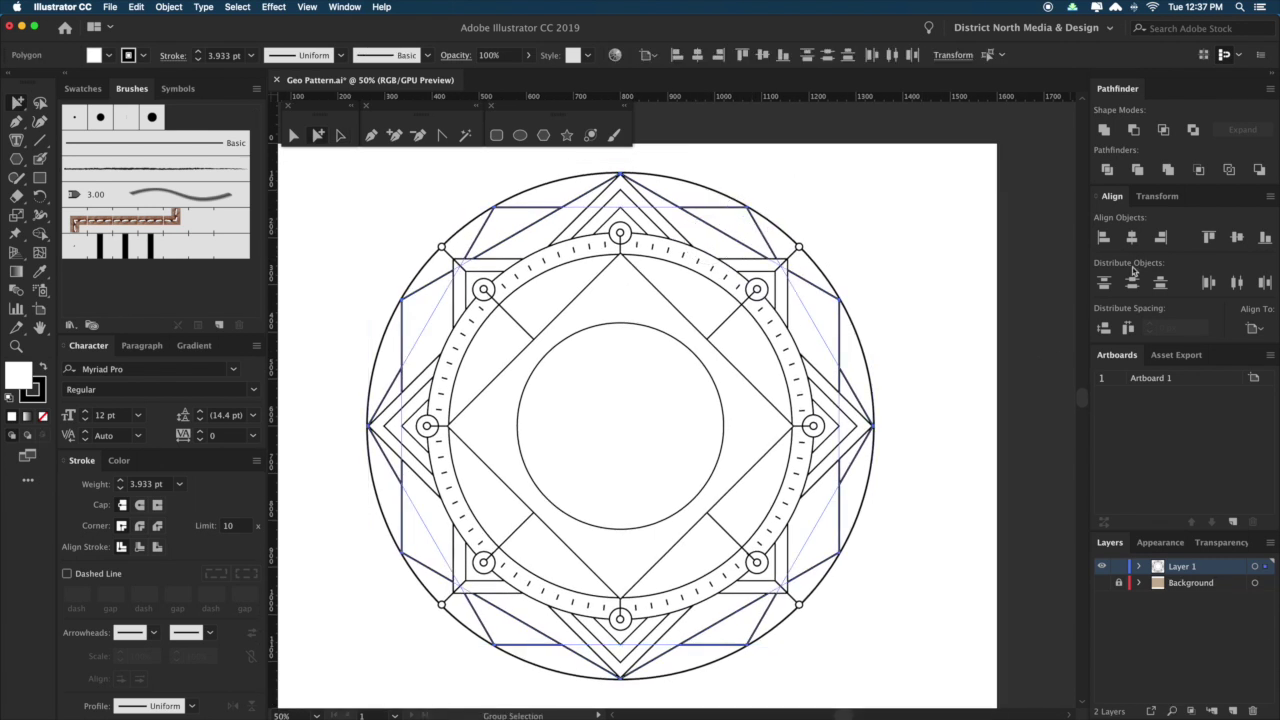
left_click(44, 417)
key("v")
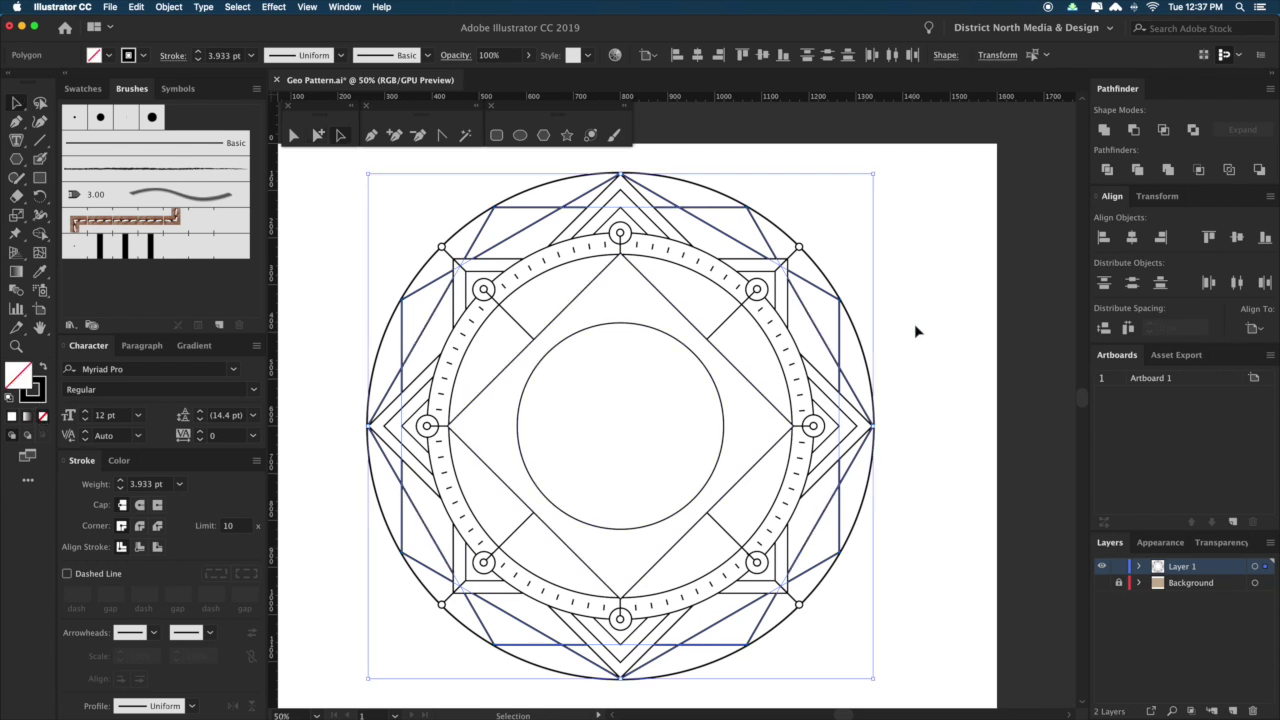
left_click(917, 333)
left_click_drag(914, 361, 919, 353)
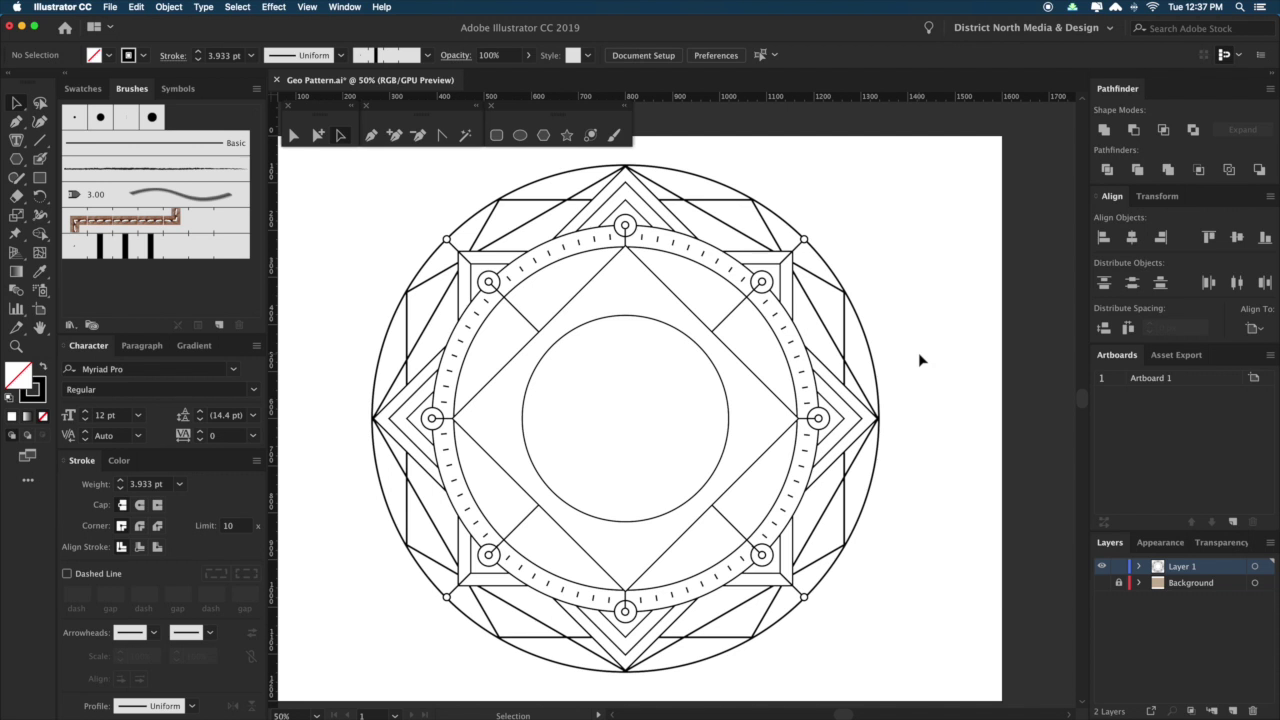
Try setting the stroke weight of both hexagons to 2 pt.
key("a")
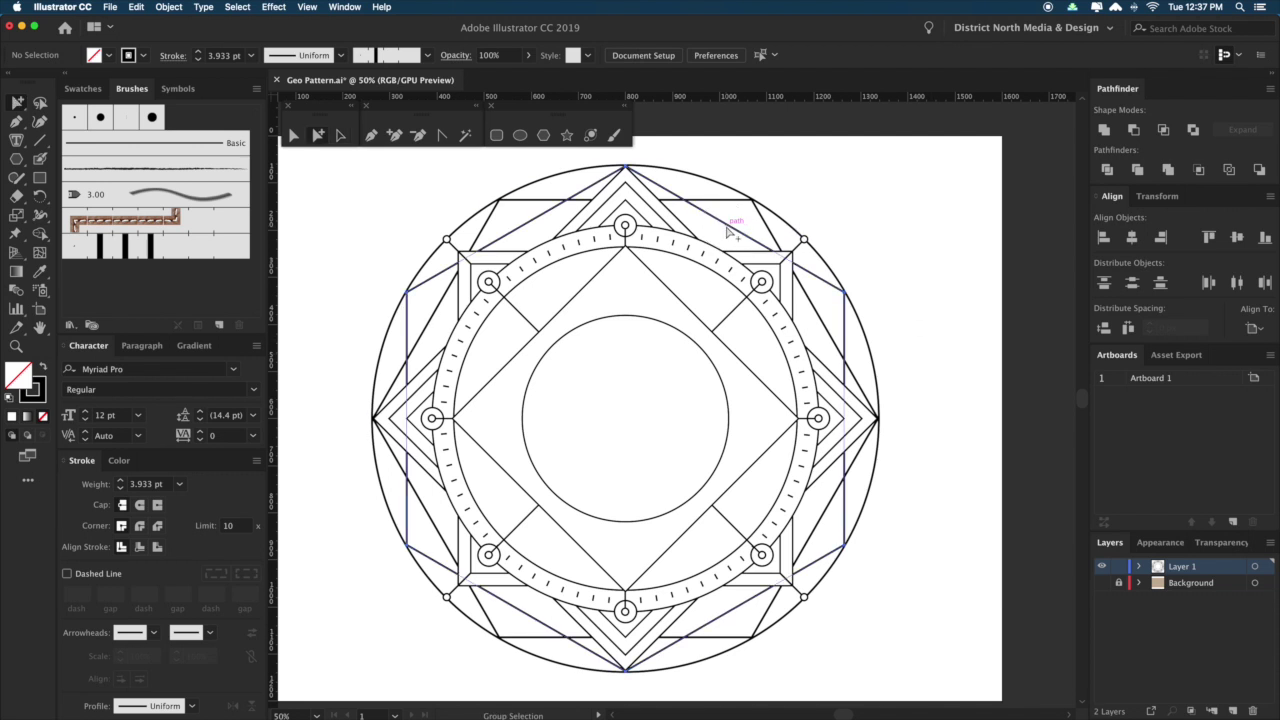
left_click(729, 232)
left_click(120, 489)
left_click(120, 489)
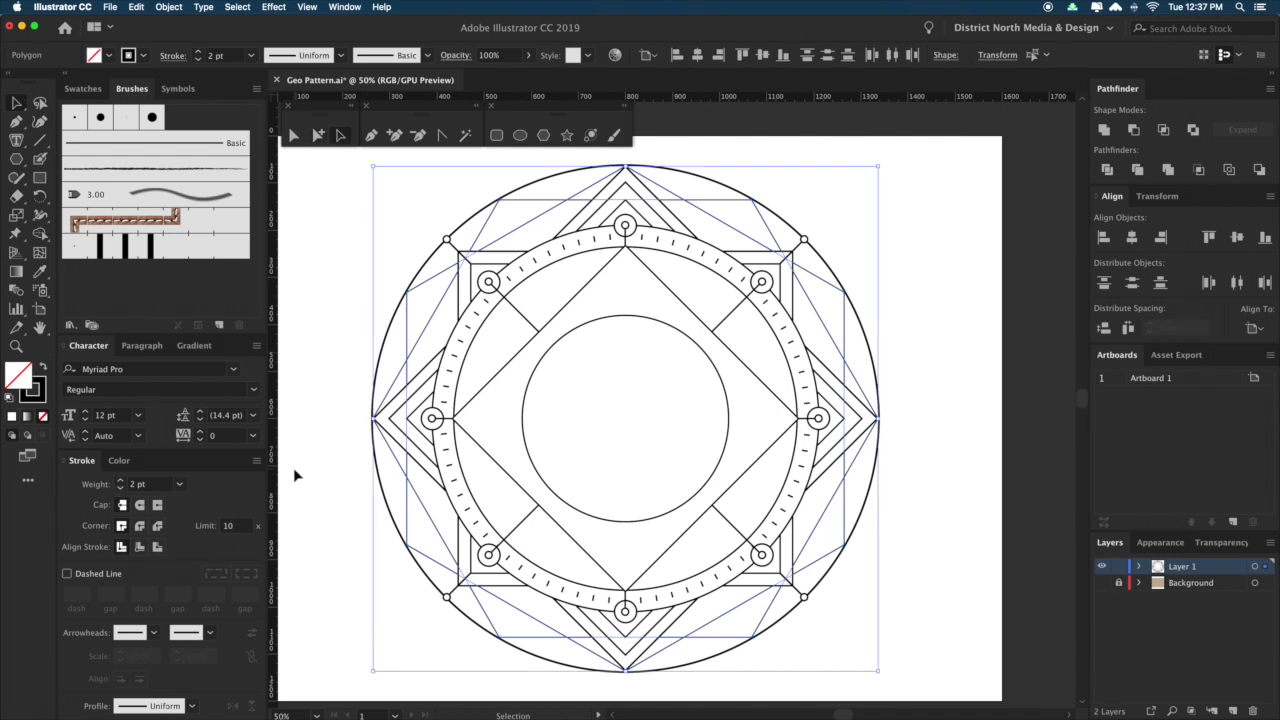
left_click(300, 490)
left_click_drag(970, 357, 956, 351)
left_click_drag(929, 480, 957, 469)
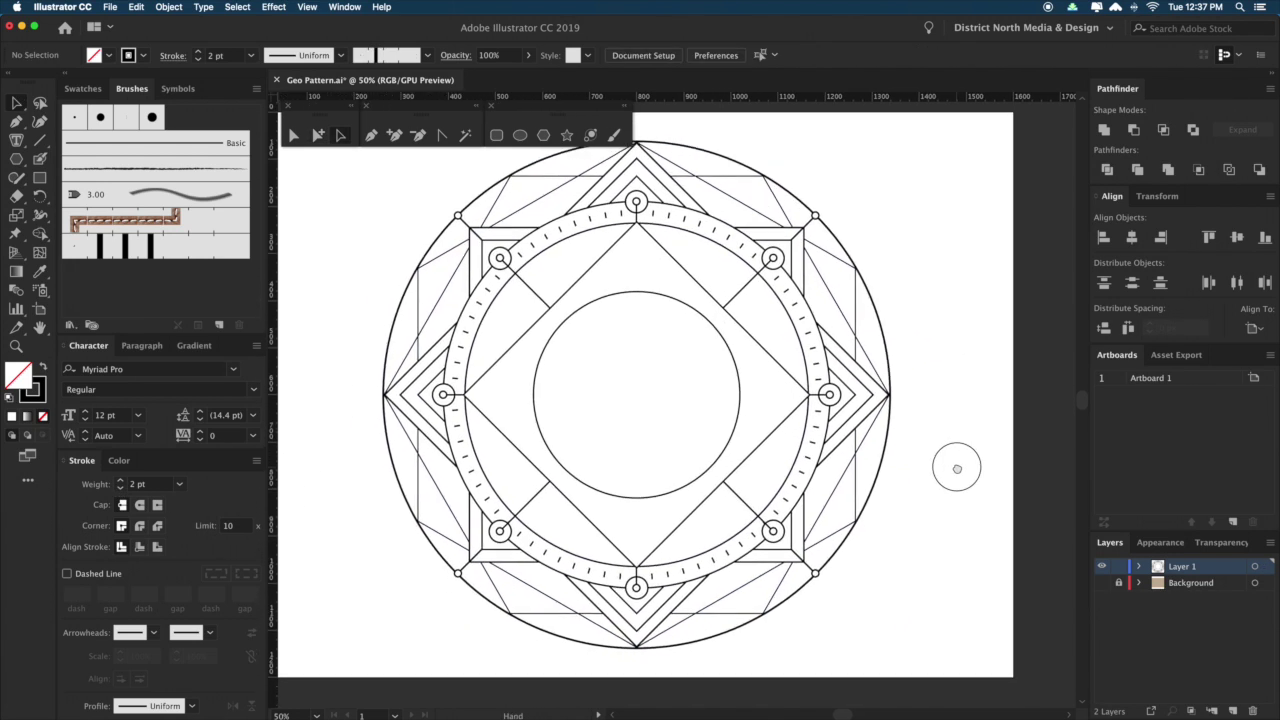
left_click_drag(951, 410, 938, 429)
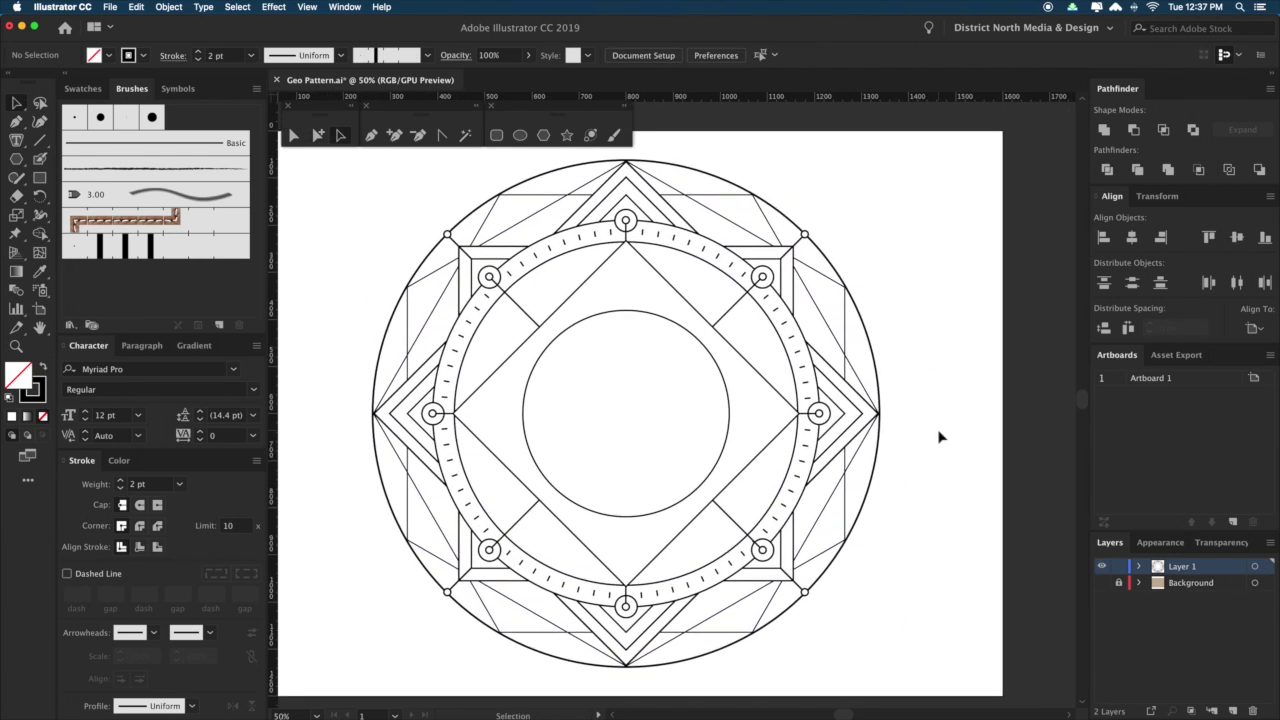
left_click_drag(940, 436, 912, 467)
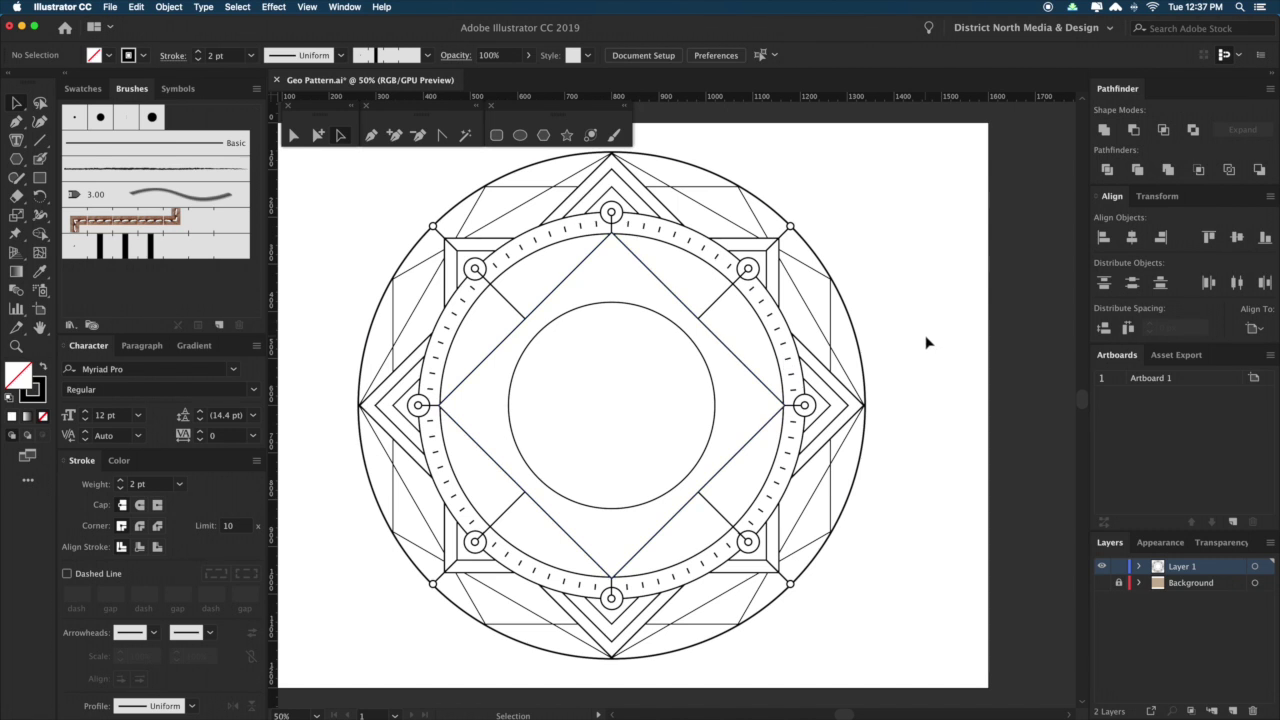
left_click_drag(914, 335, 956, 326)
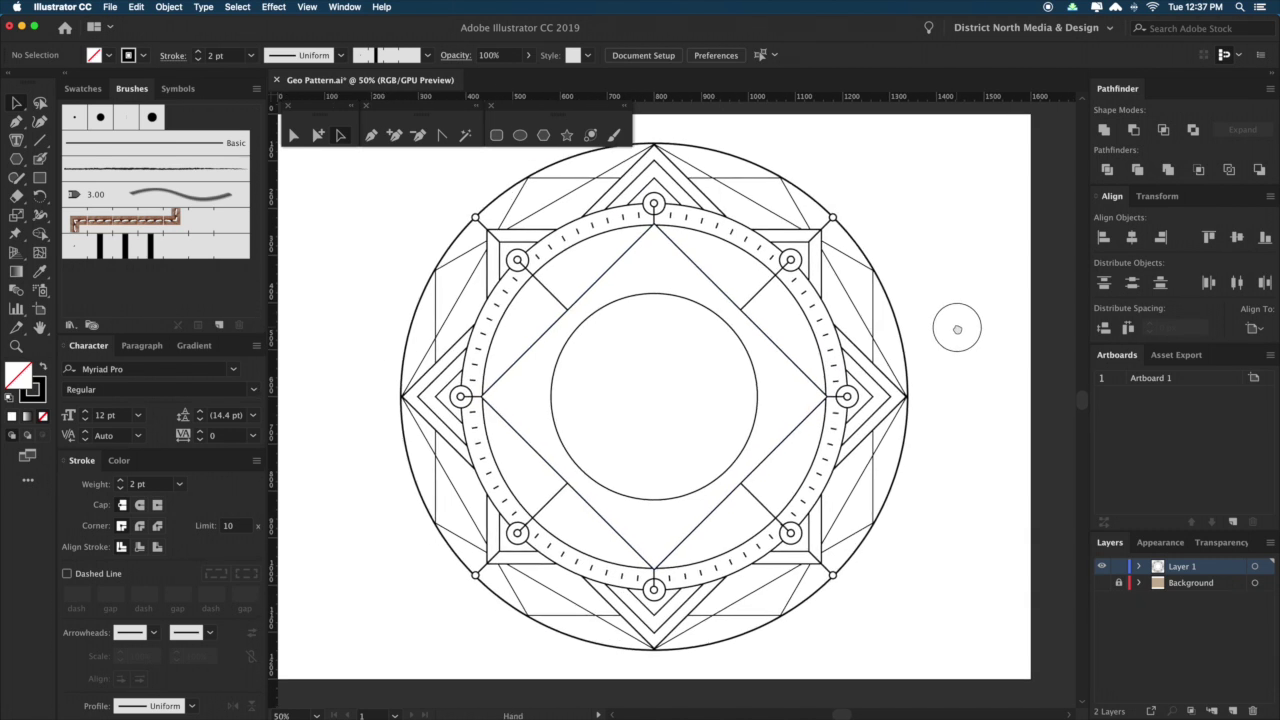
Undo the fill and stroke weight changes on both hexagons and clear the selection.
left_click(473, 296)
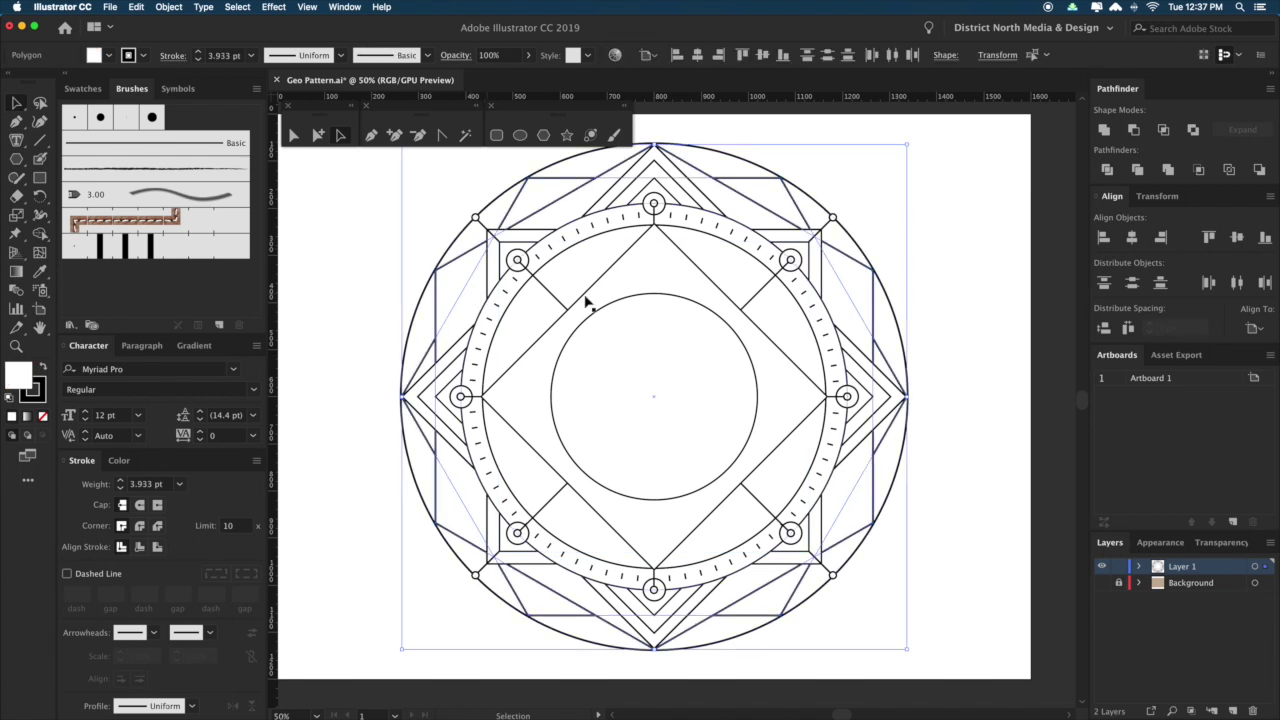
left_click(922, 268)
scroll(935, 276, "right", 1)
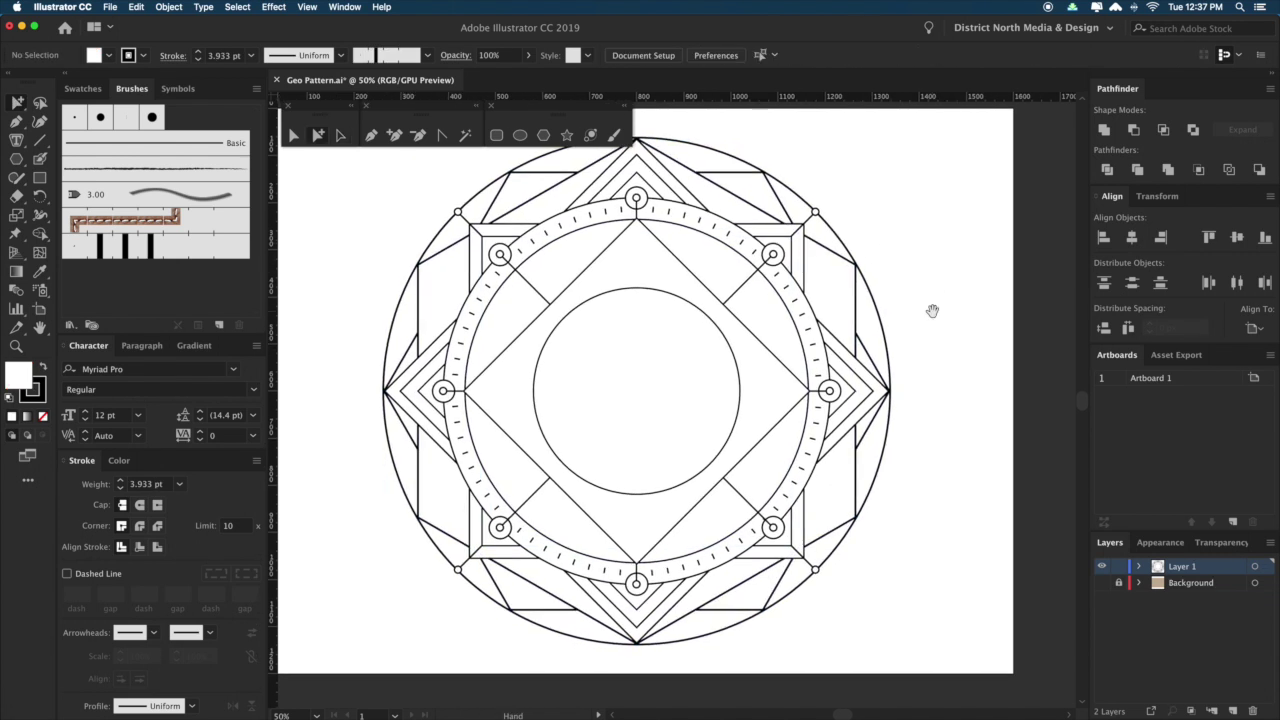
scroll(915, 305, "right", 1)
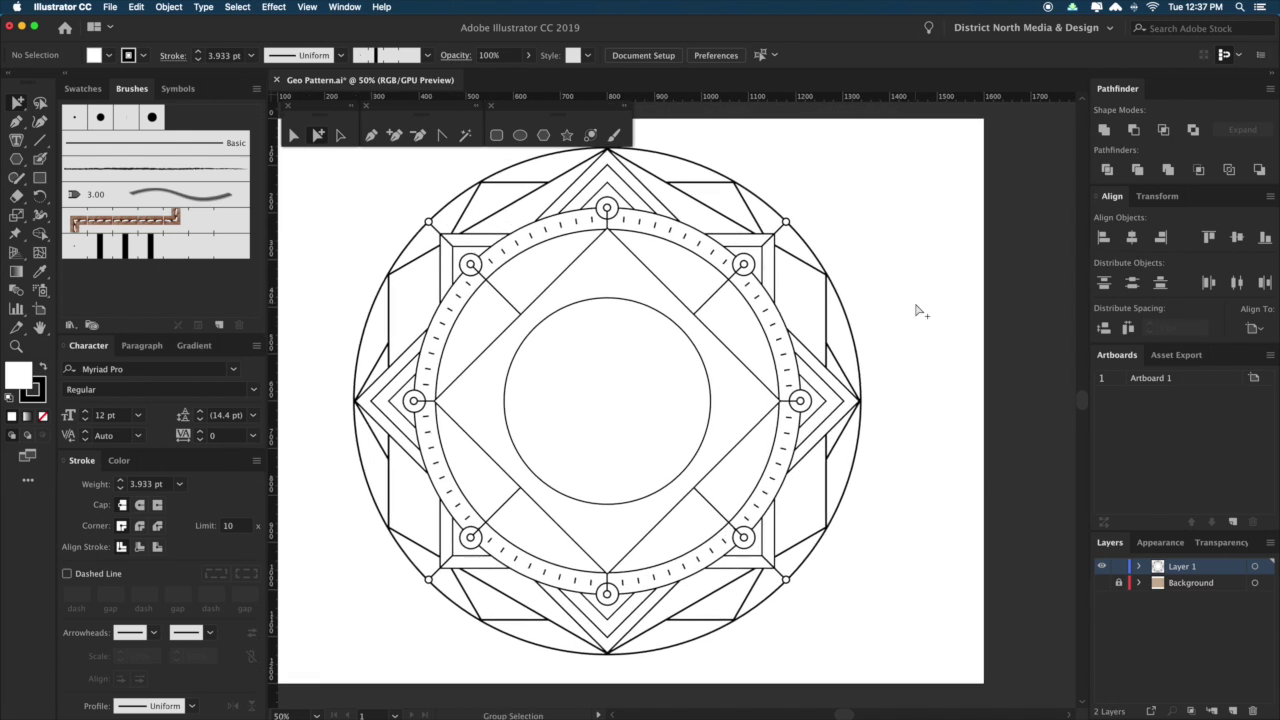
scroll(912, 323, "left", 1)
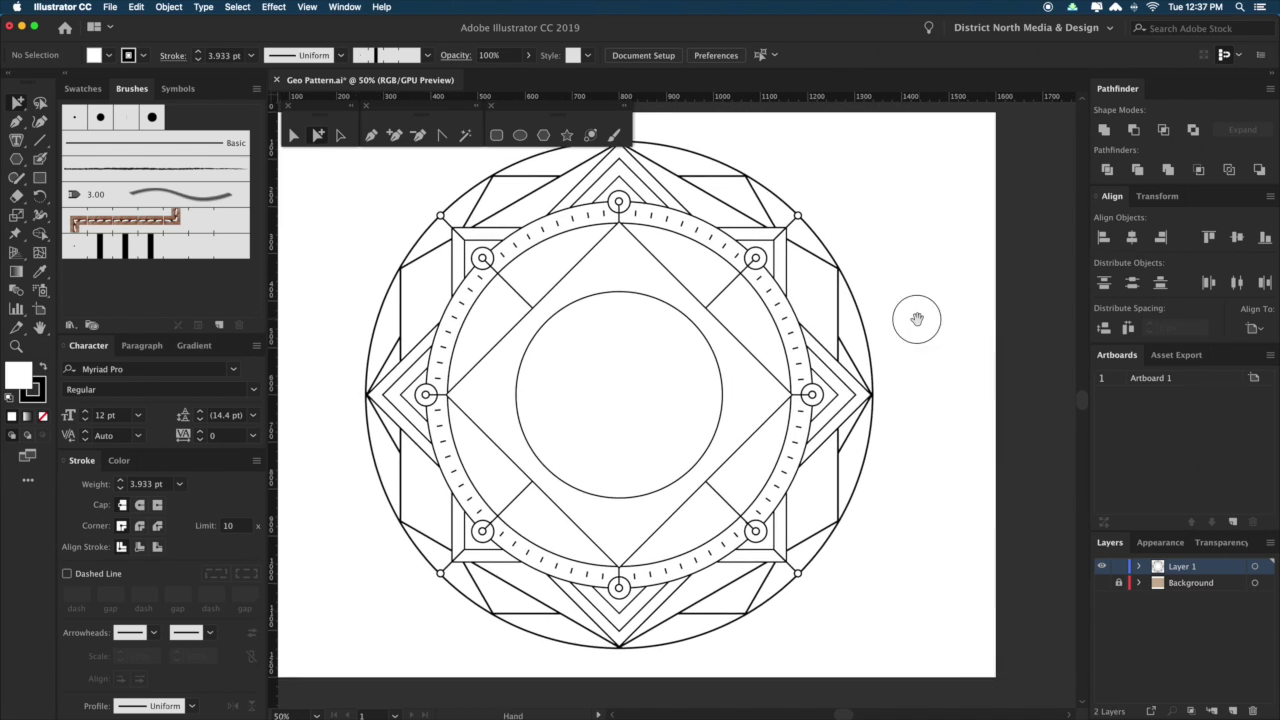
scroll(914, 317, "right", 1)
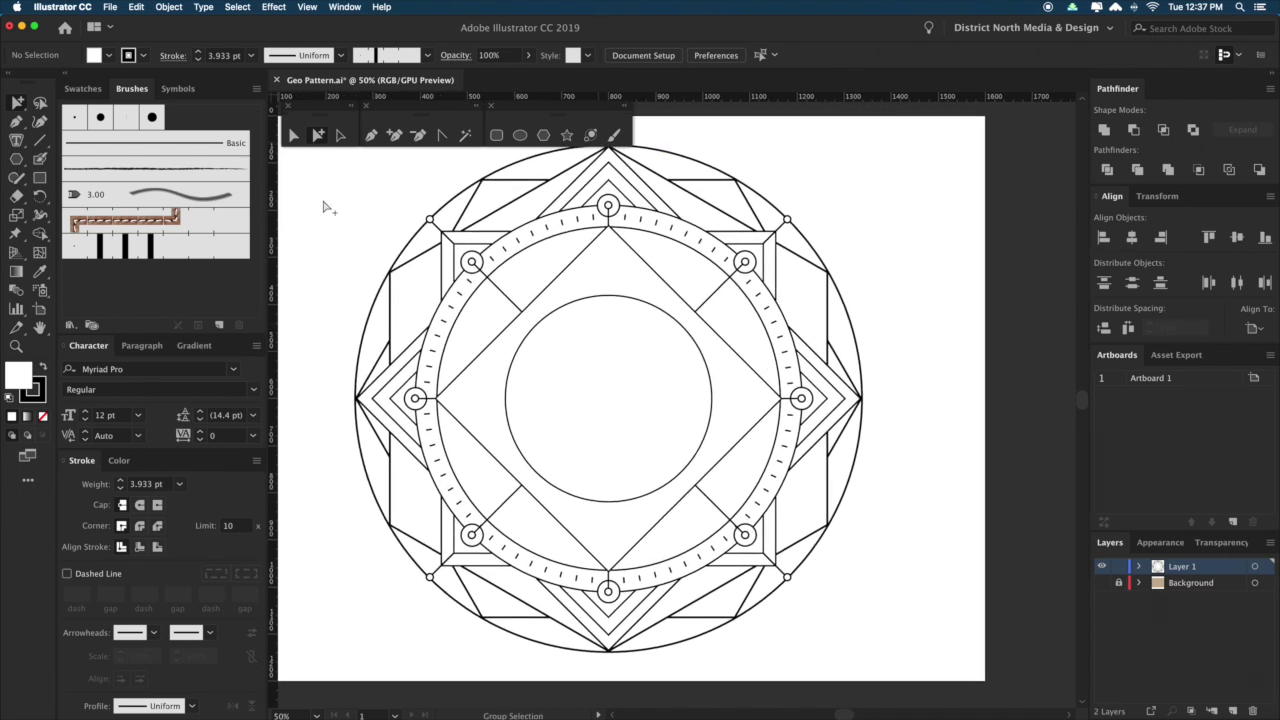
Set the stroke weight of the innermost corner squares, both hexagons and the outer circle to 3 pt.
left_click(411, 384)
left_click(411, 384, "alt")
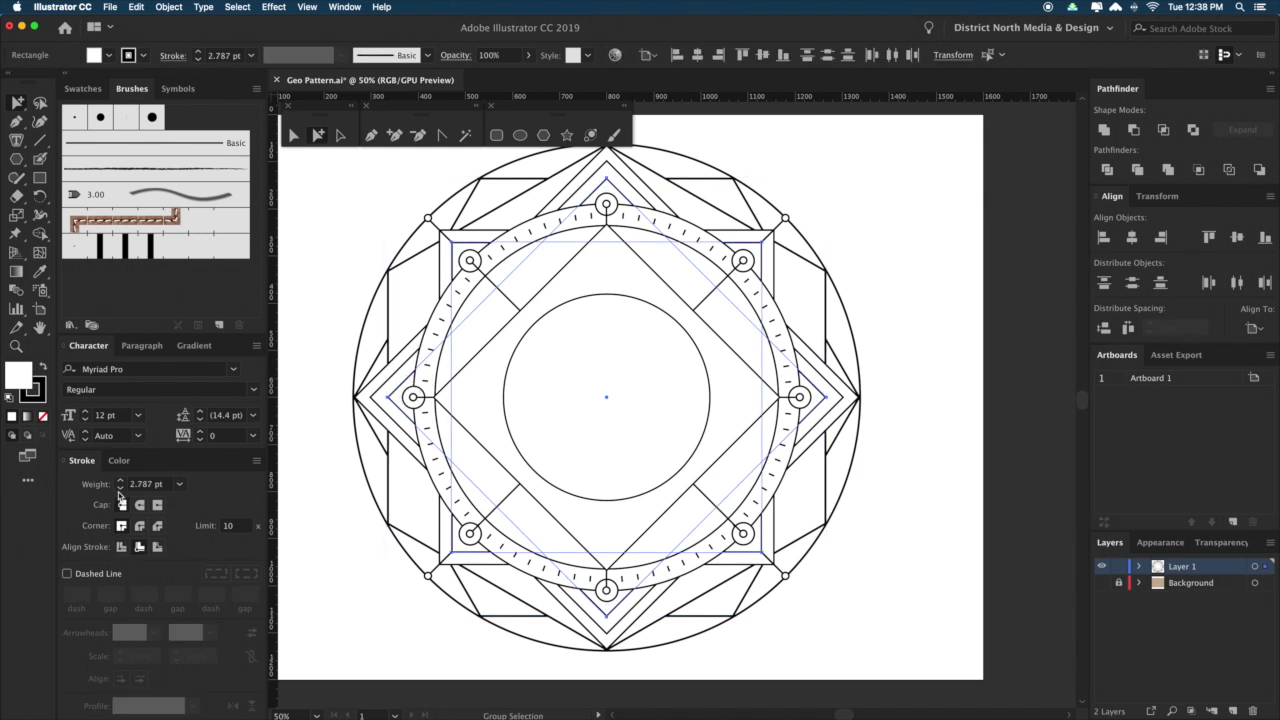
left_click(391, 345)
key("i")
left_click(451, 333)
key("v")
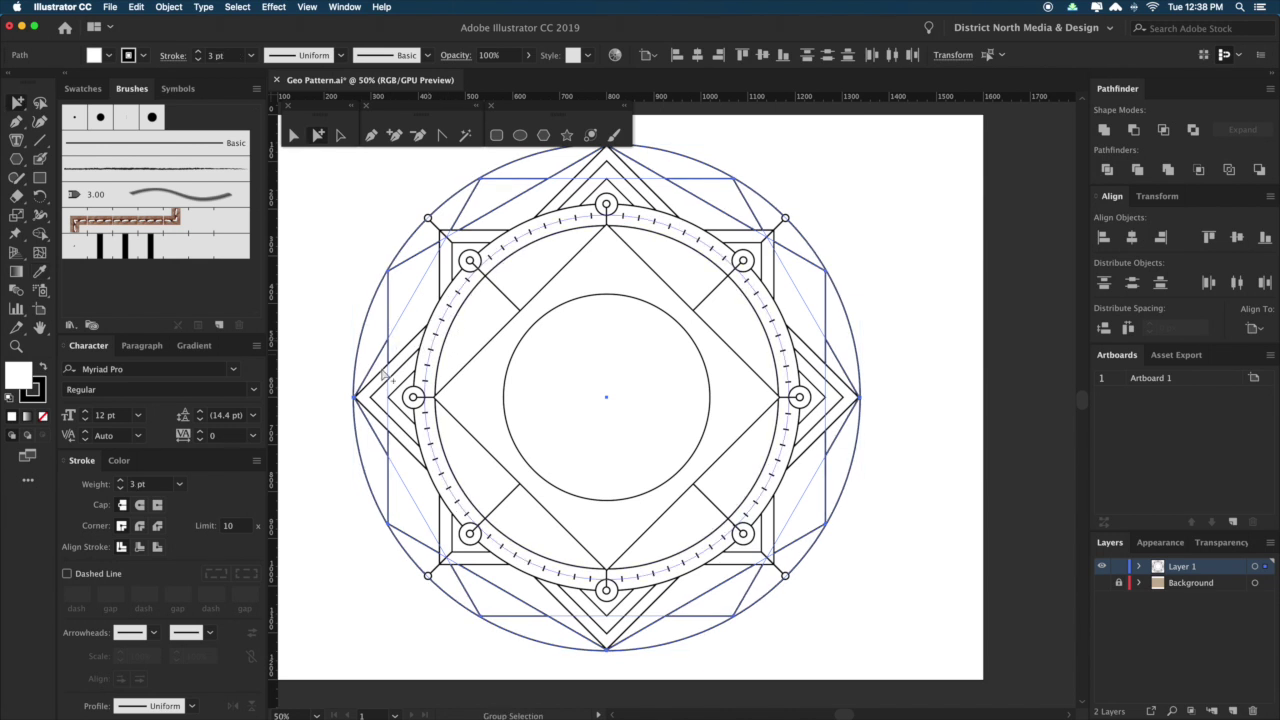
Try hiding all the objects that share the 3 pt stroke weight.
left_click(411, 347)
left_click(411, 351)
left_click(411, 360)
key("super+6")
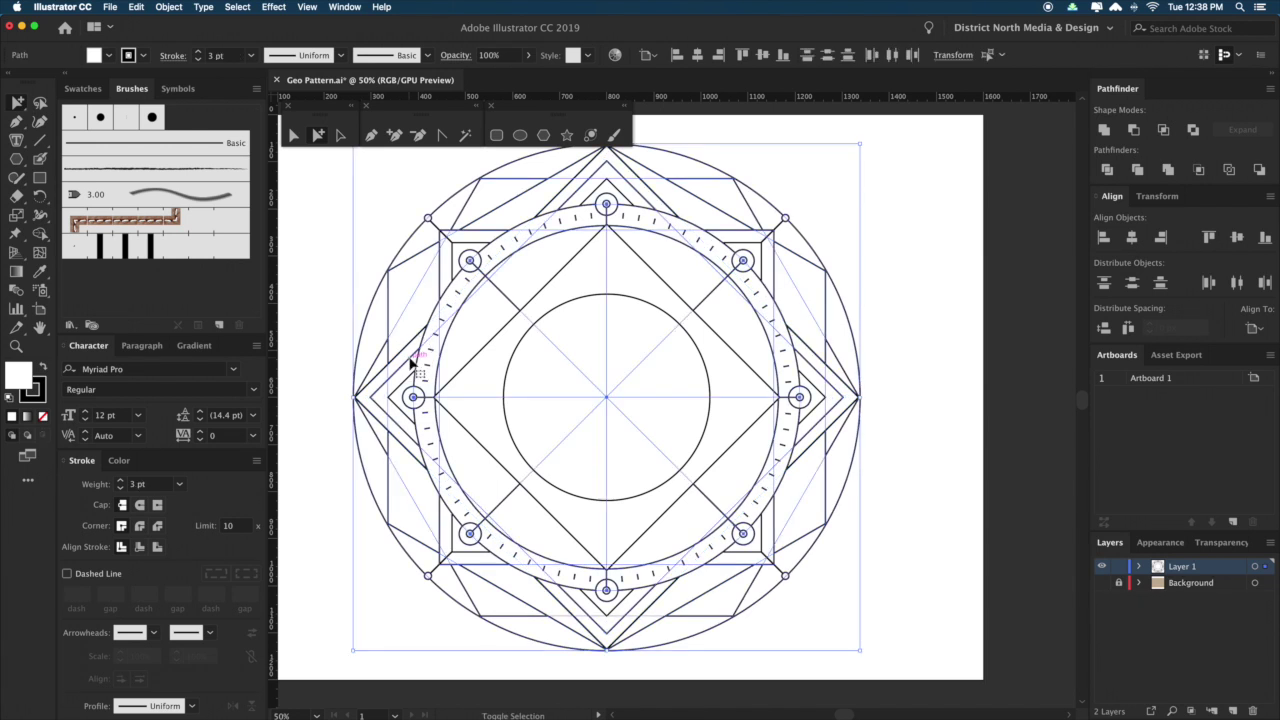
key("Delete")
key("super+z")
Match the central circle and the diamond around it to the 3 pt stroke and clear the selection.
left_click(517, 350)
key("i")
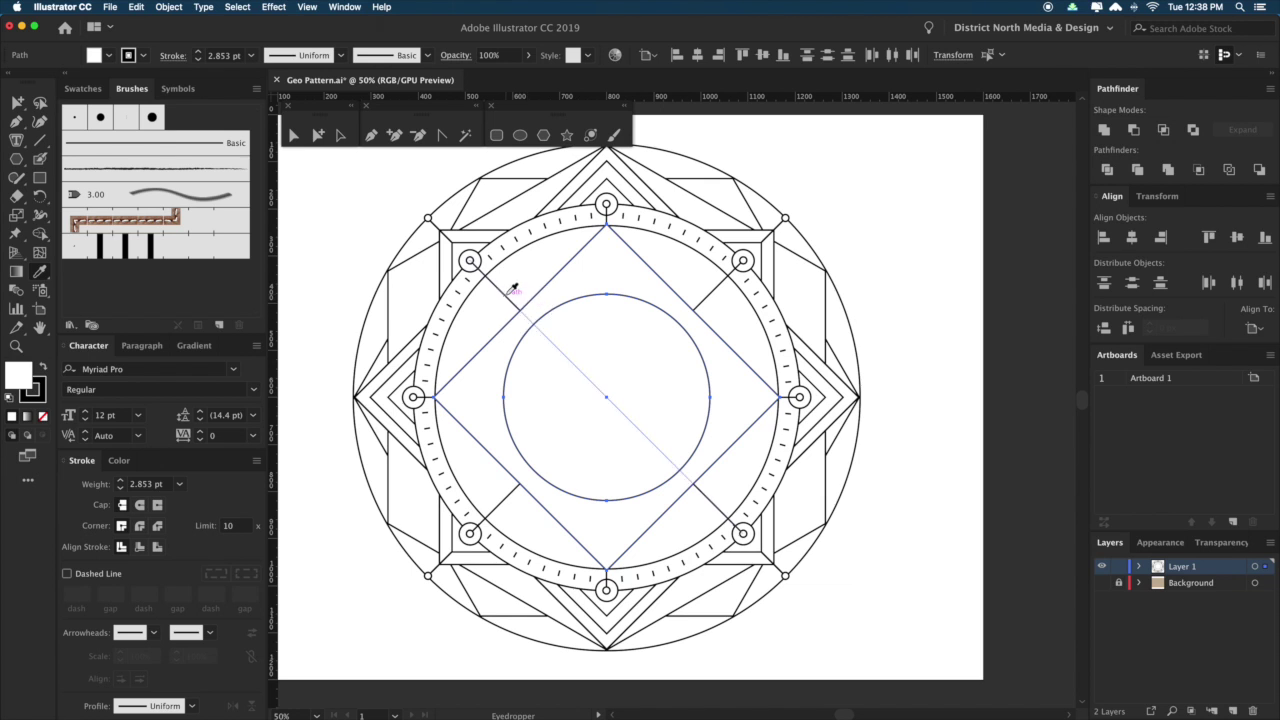
key("a")
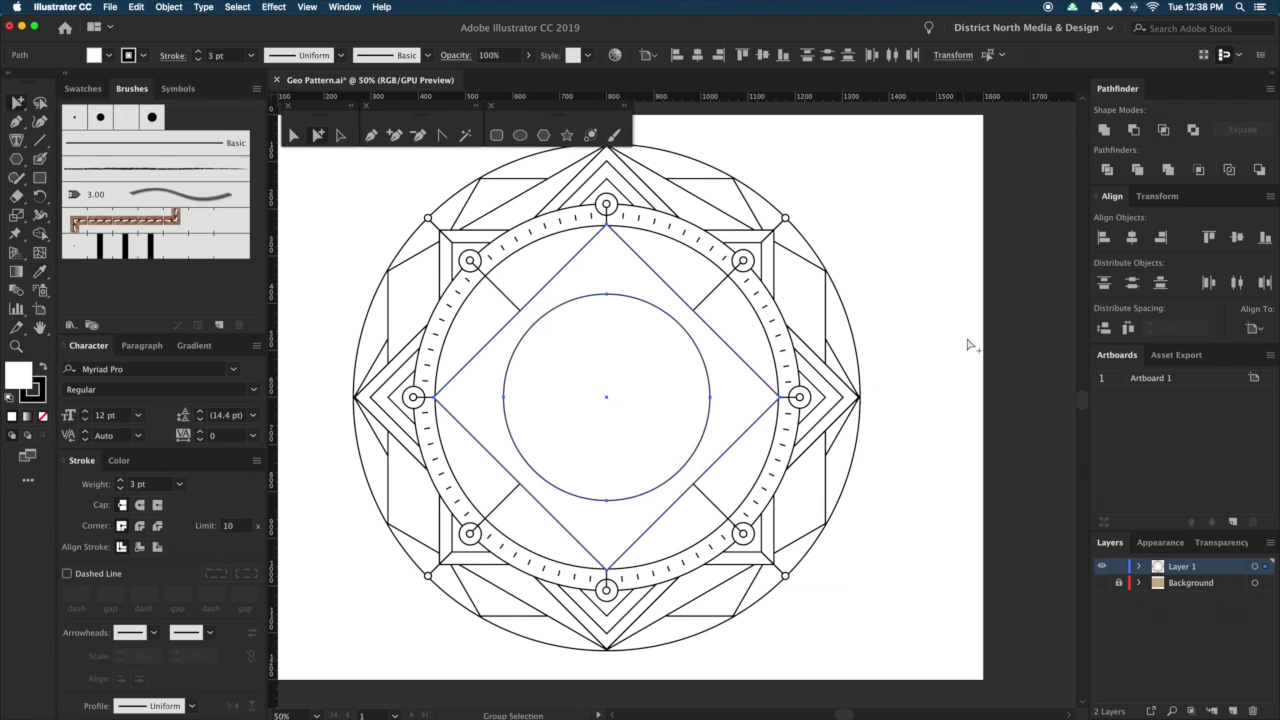
left_click(964, 343)
Select all objects with the same 3 pt stroke as the central shapes and hide them.
left_click(722, 338)
key("super+6")
key("Delete")
Set the large diamond's stroke weight to 3 pt and hide it together with the two remaining 3 pt squares.
left_click(839, 378)
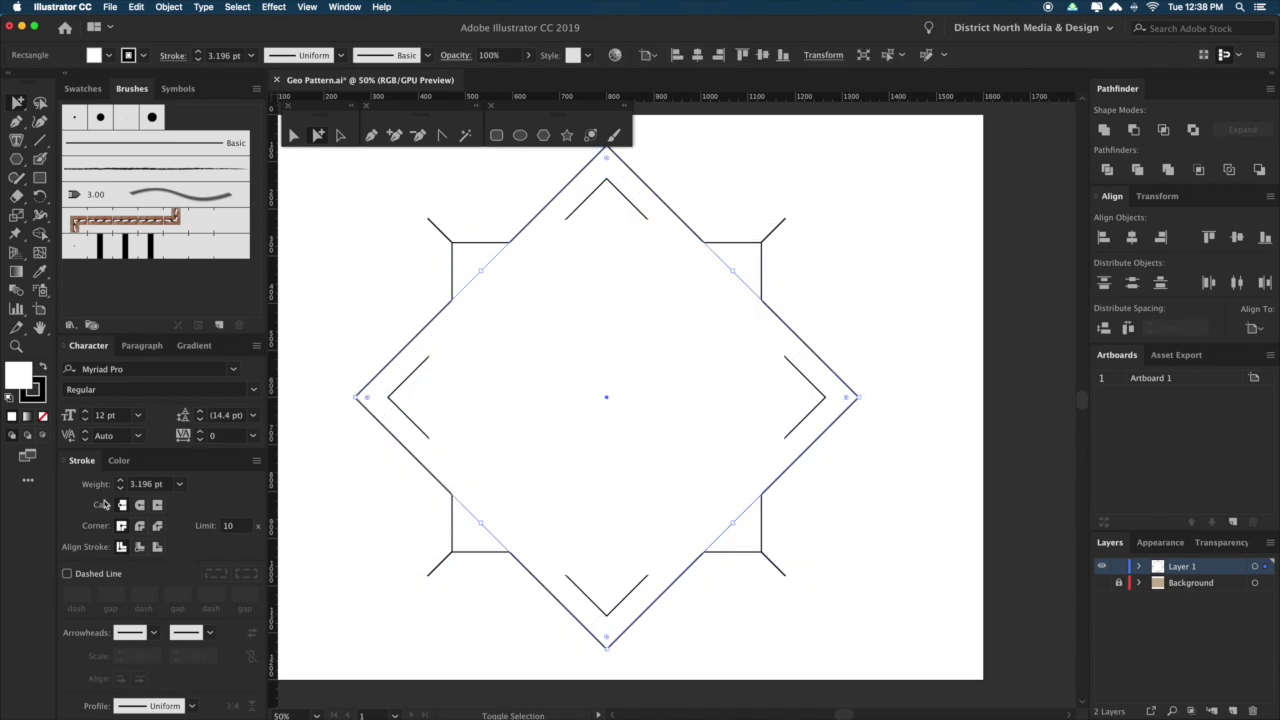
key("Delete")
left_click(761, 244)
key("super+6")
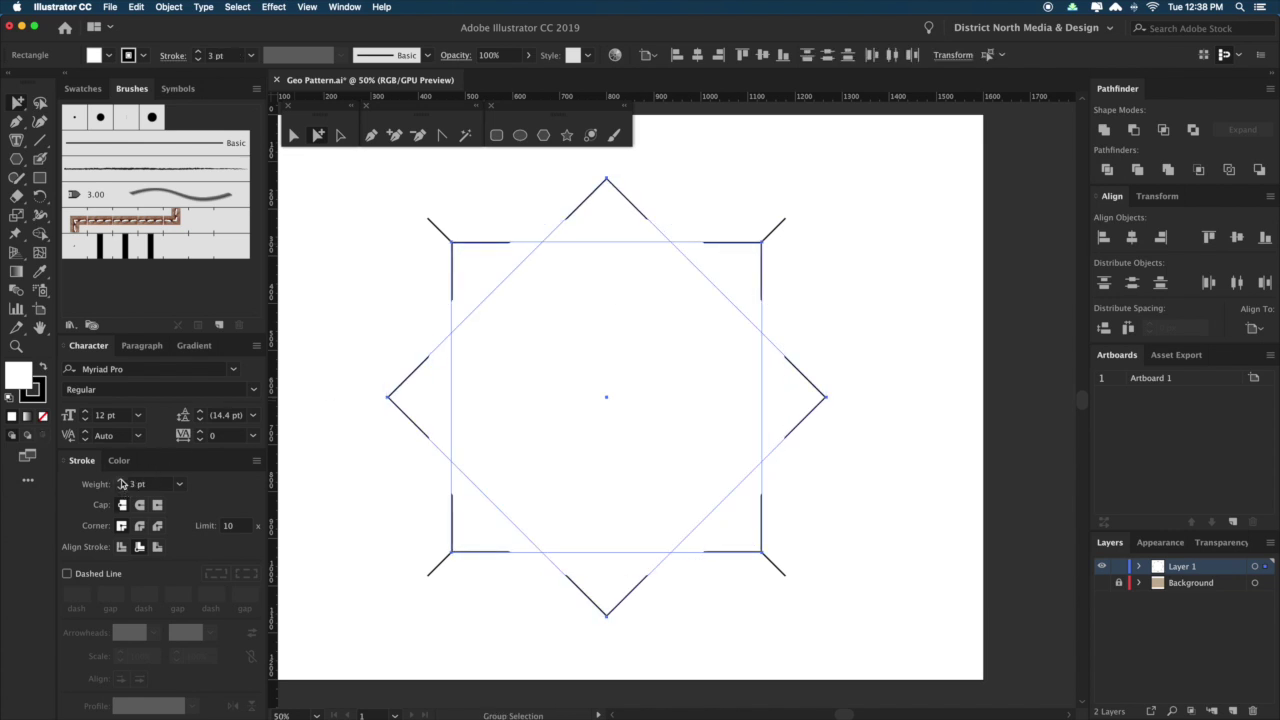
key("Delete")
Set the diagonal spokes' stroke weight to 3 pt, show all hidden objects again and clear the selection.
left_click(757, 251)
key("super+6")
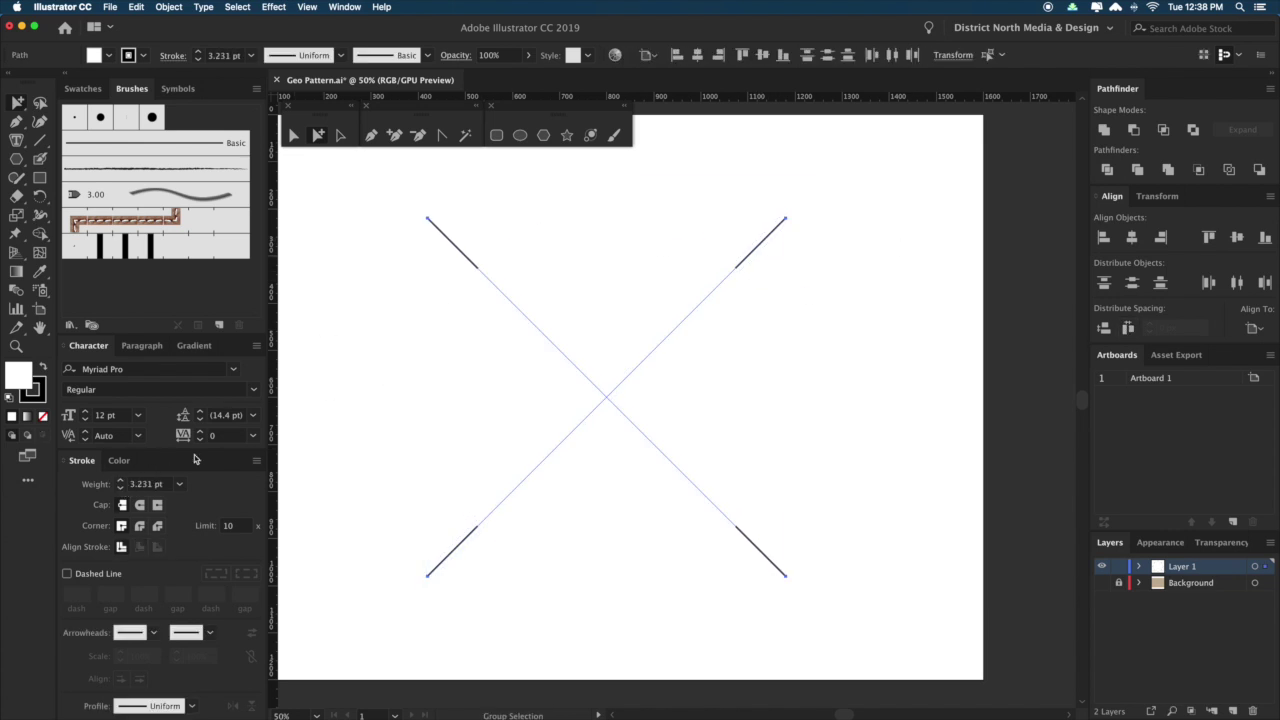
left_click(121, 488)
key("Delete")
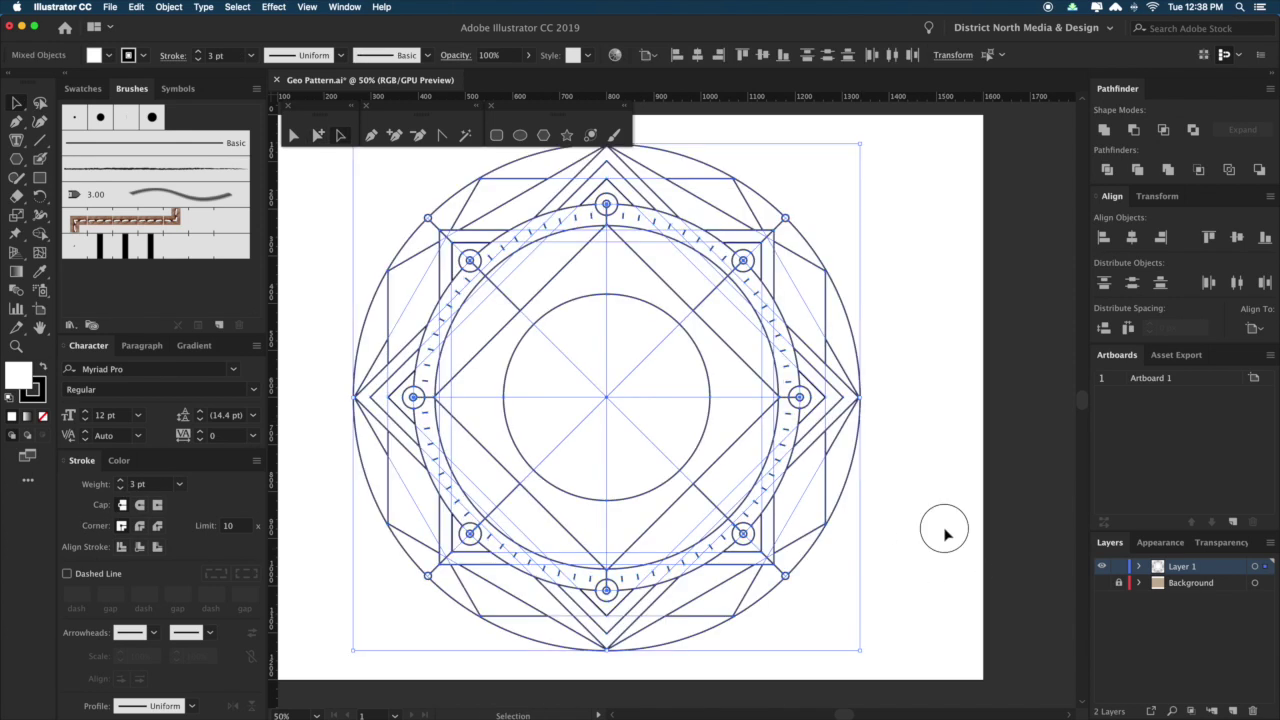
left_click(943, 477)
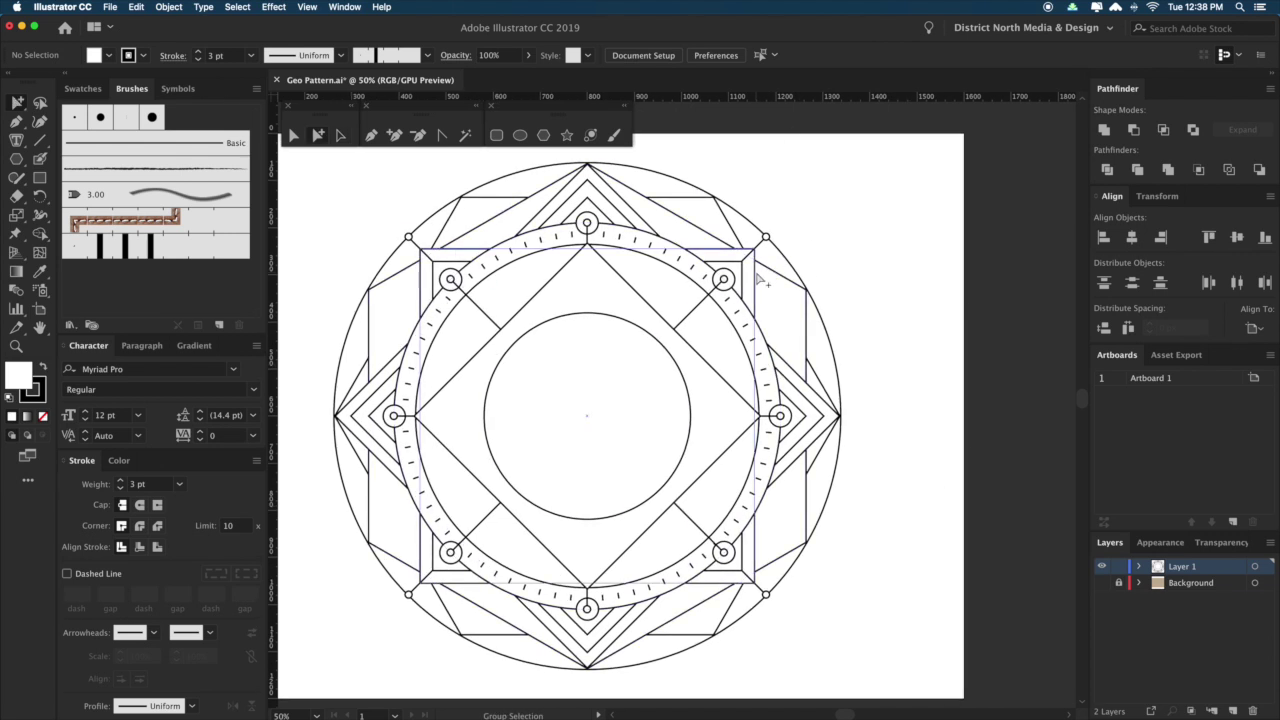
Make a copy of the outer upright square, enlarged about its centre to the hexagons' edges, and place it behind the whole pattern.
left_click(755, 330)
key("s")
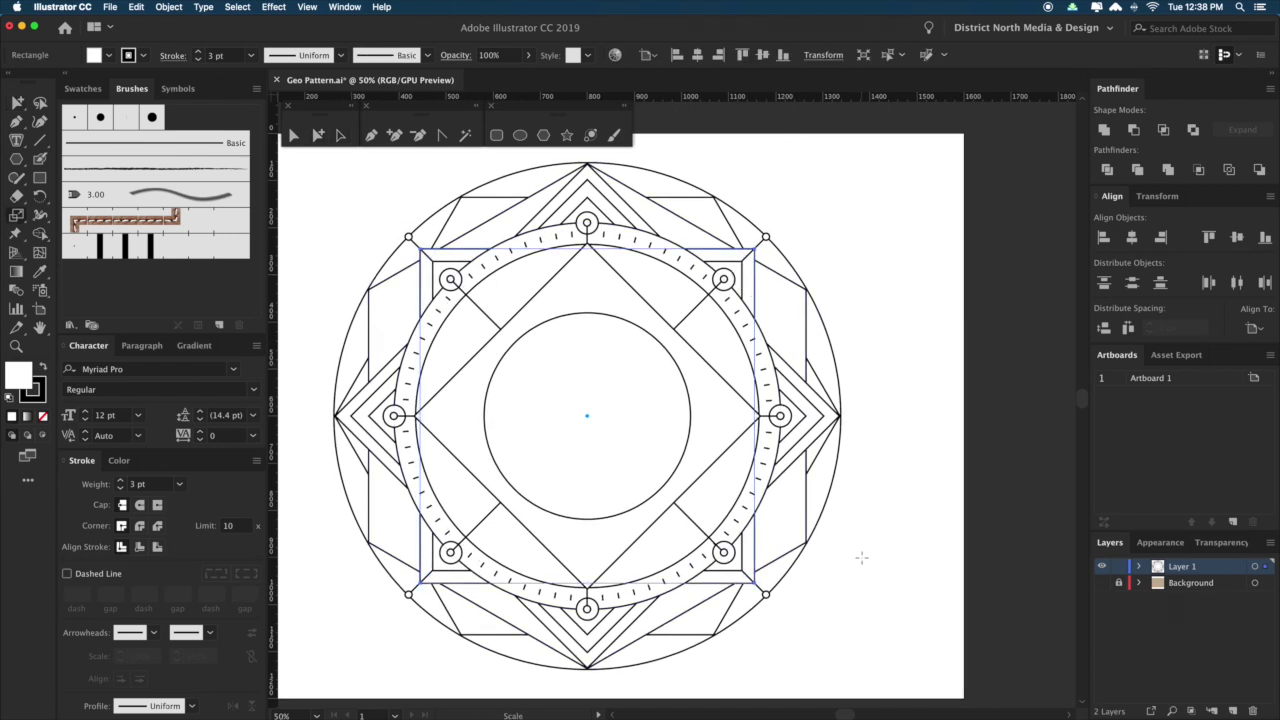
left_click_drag(844, 571, 920, 611)
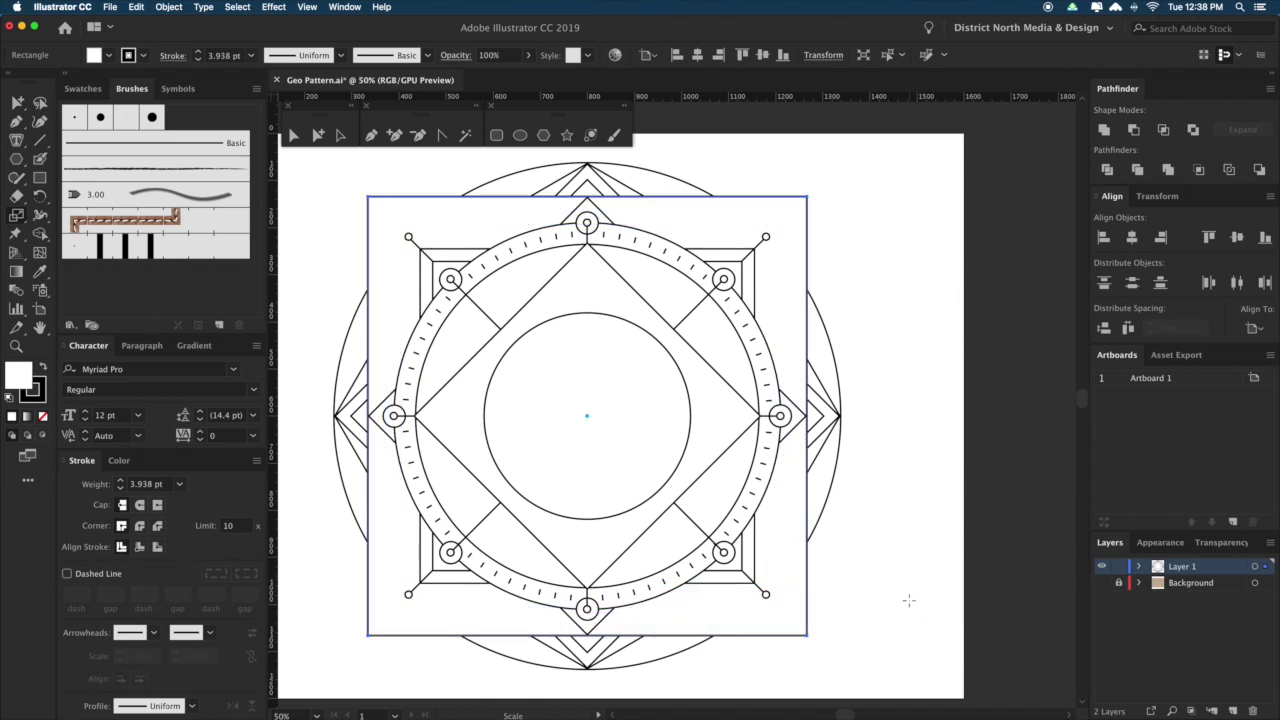
key("a")
left_click(896, 600)
left_click_drag(892, 580, 906, 588)
left_click_drag(922, 527, 924, 535)
left_click(823, 213)
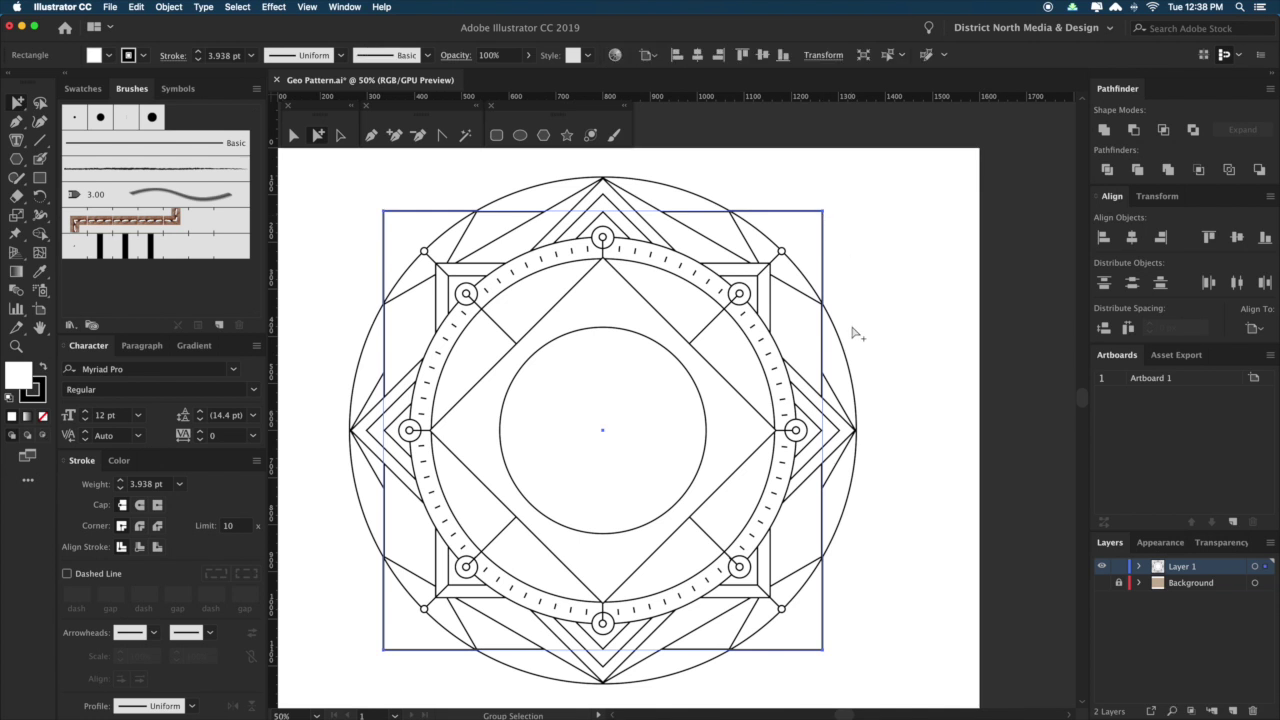
Match the enlarged square's stroke to the smaller upright square's 3 pt stroke and clear the selection.
key("i")
left_click(768, 300)
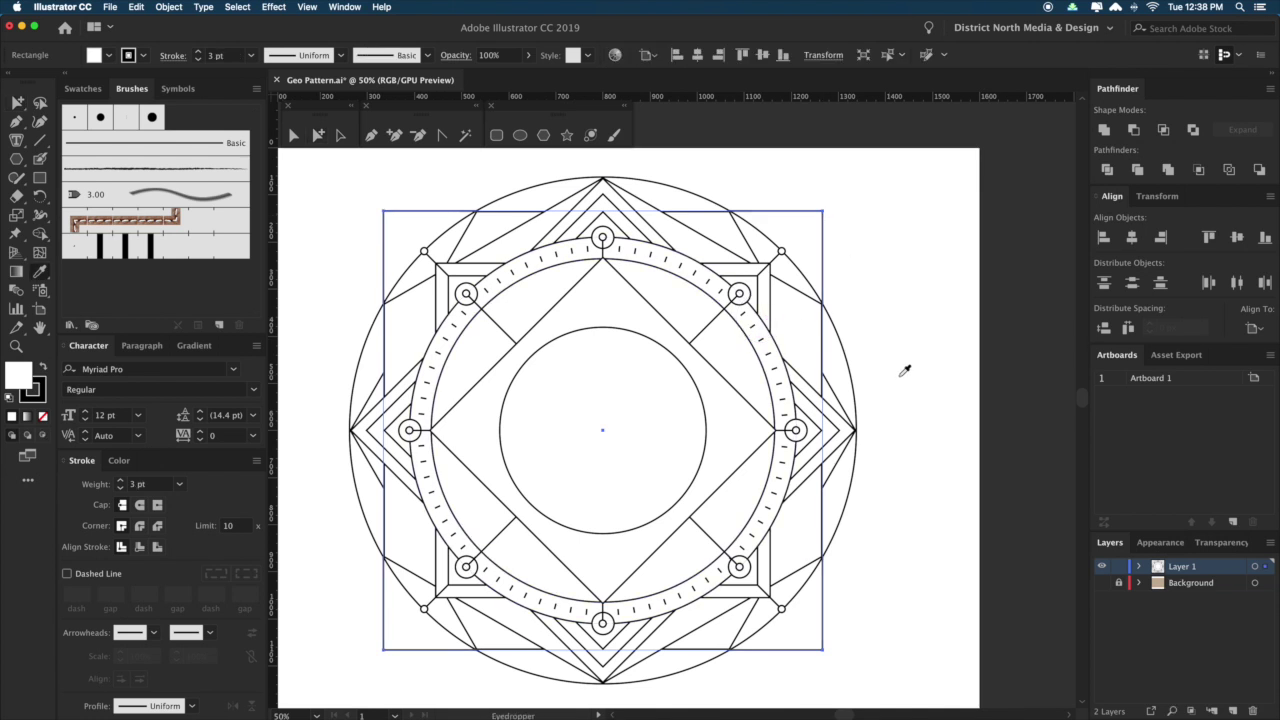
key("v")
left_click(913, 376)
left_click_drag(917, 366, 917, 368)
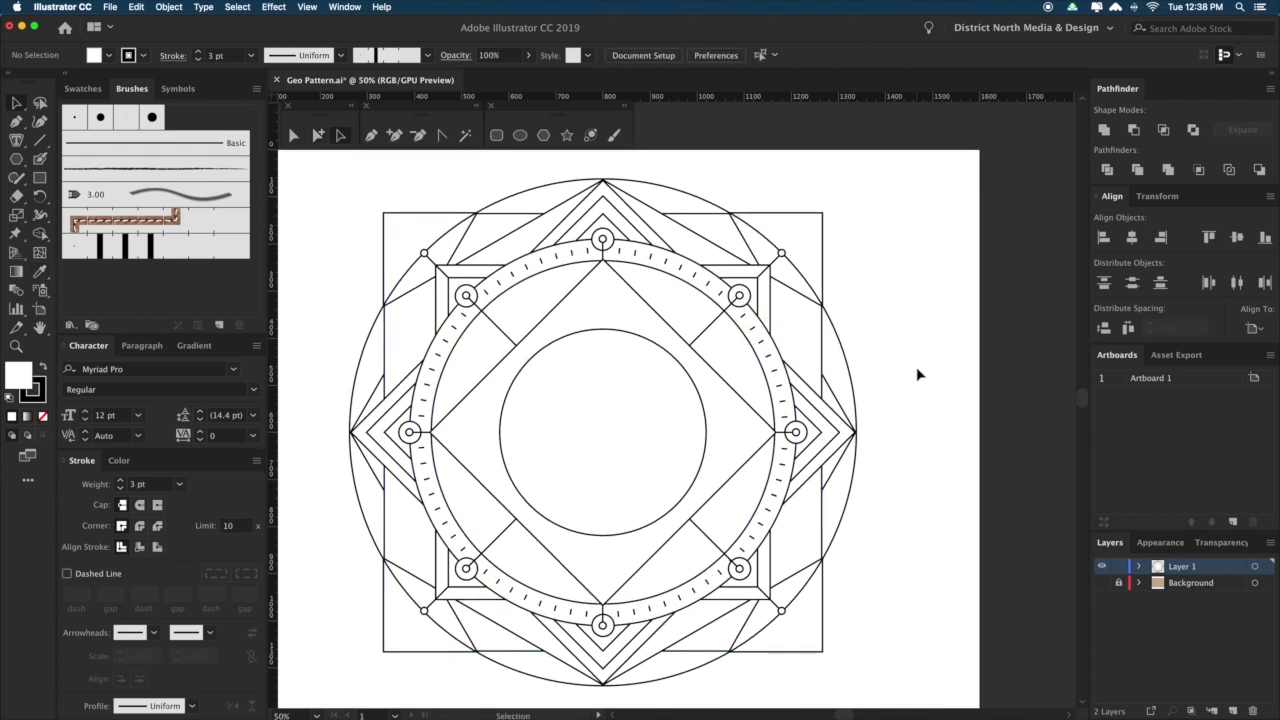
Enlarge the large back square slightly about its centre so its sides clear the hexagons' edges.
left_click(823, 229)
left_click_drag(868, 289, 867, 283)
key("s")
mouse_move(881, 591)
left_mouse_down()
mouse_move(904, 597)
mouse_move(903, 572)
left_mouse_up()
key("v")
left_click(902, 599)
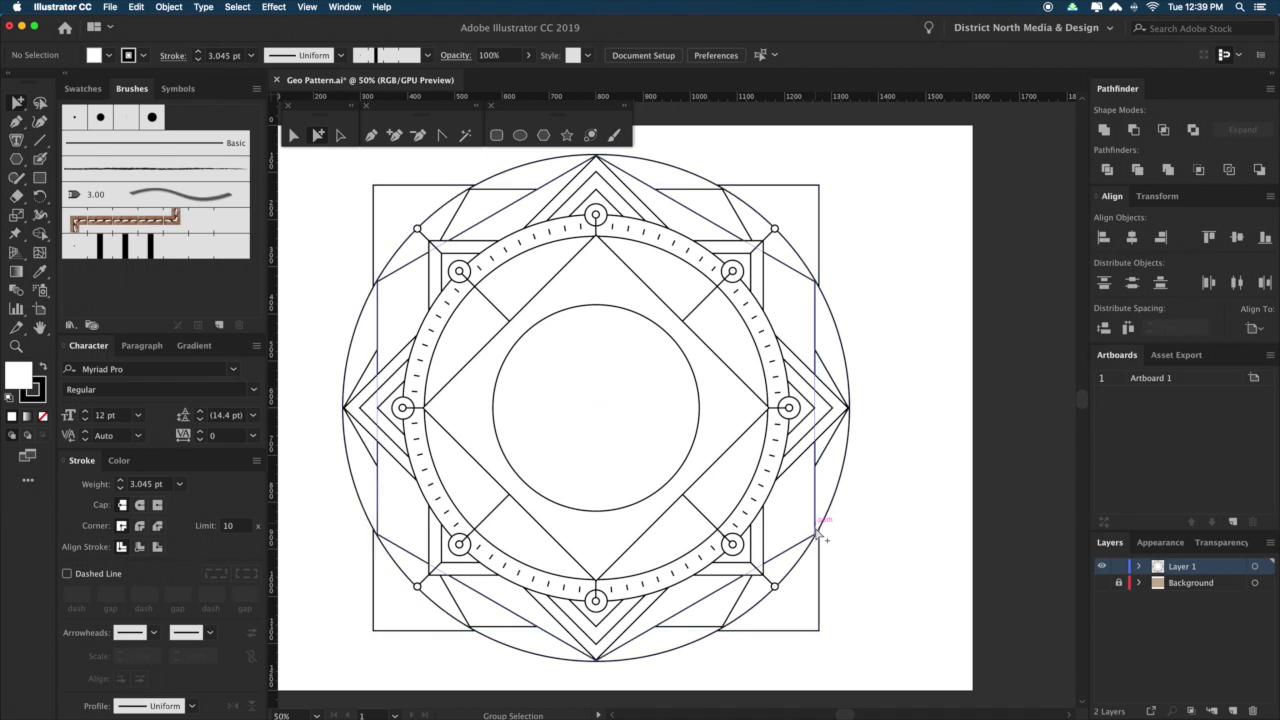
left_click_drag(852, 630, 852, 624)
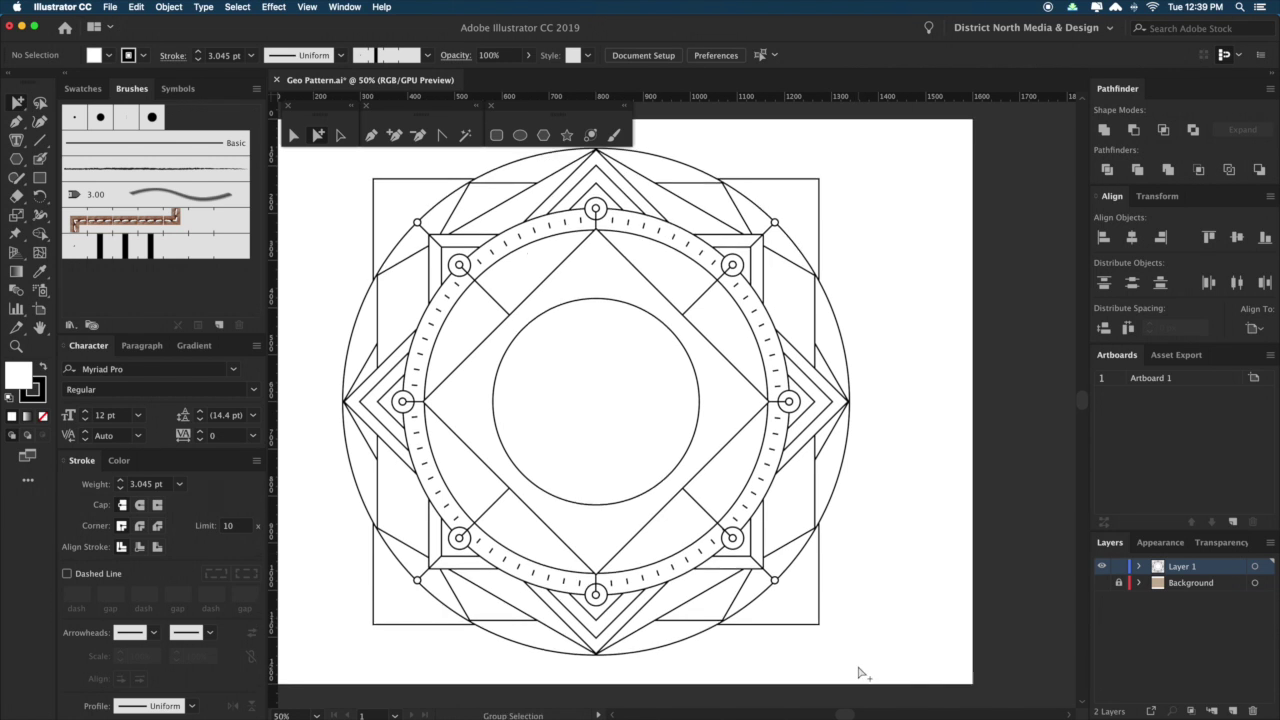
Scale the back square up a little further about its centre and clear the selection.
key("s")
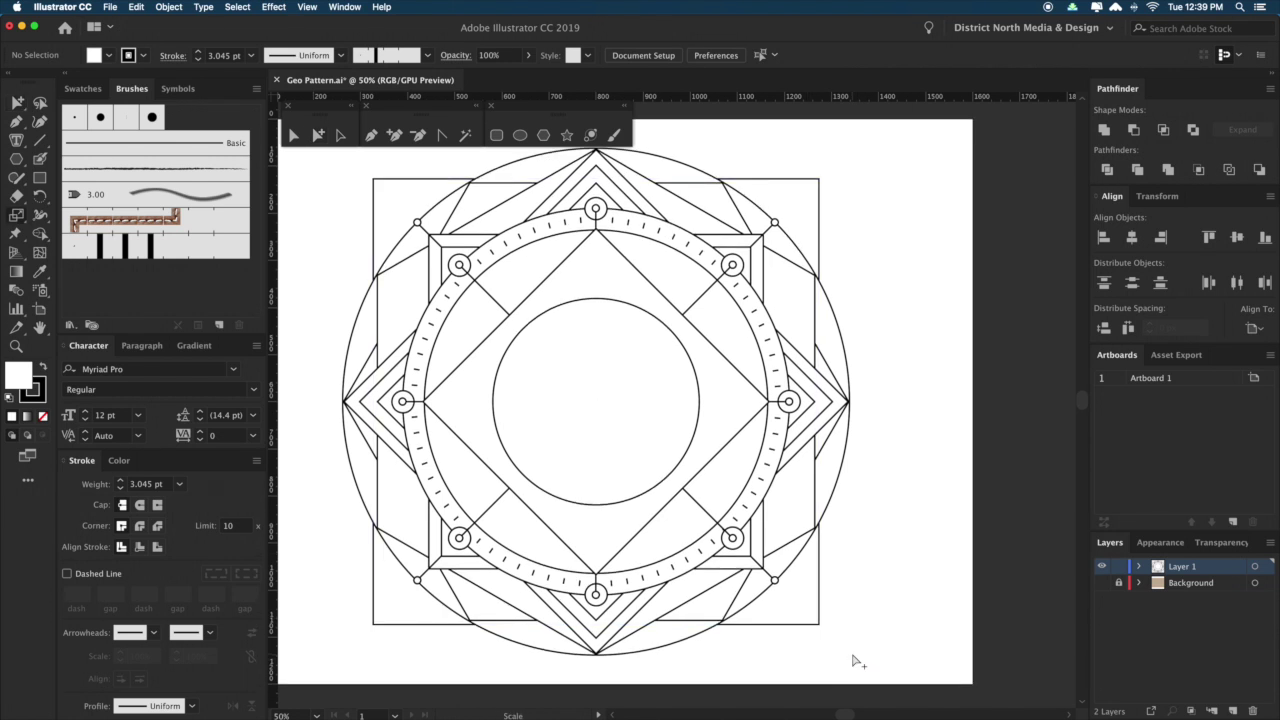
left_click(819, 612, "super")
mouse_move(857, 643)
left_mouse_down()
mouse_move(889, 639)
mouse_move(886, 613)
left_mouse_up()
key("super+shift+a")
key("a")
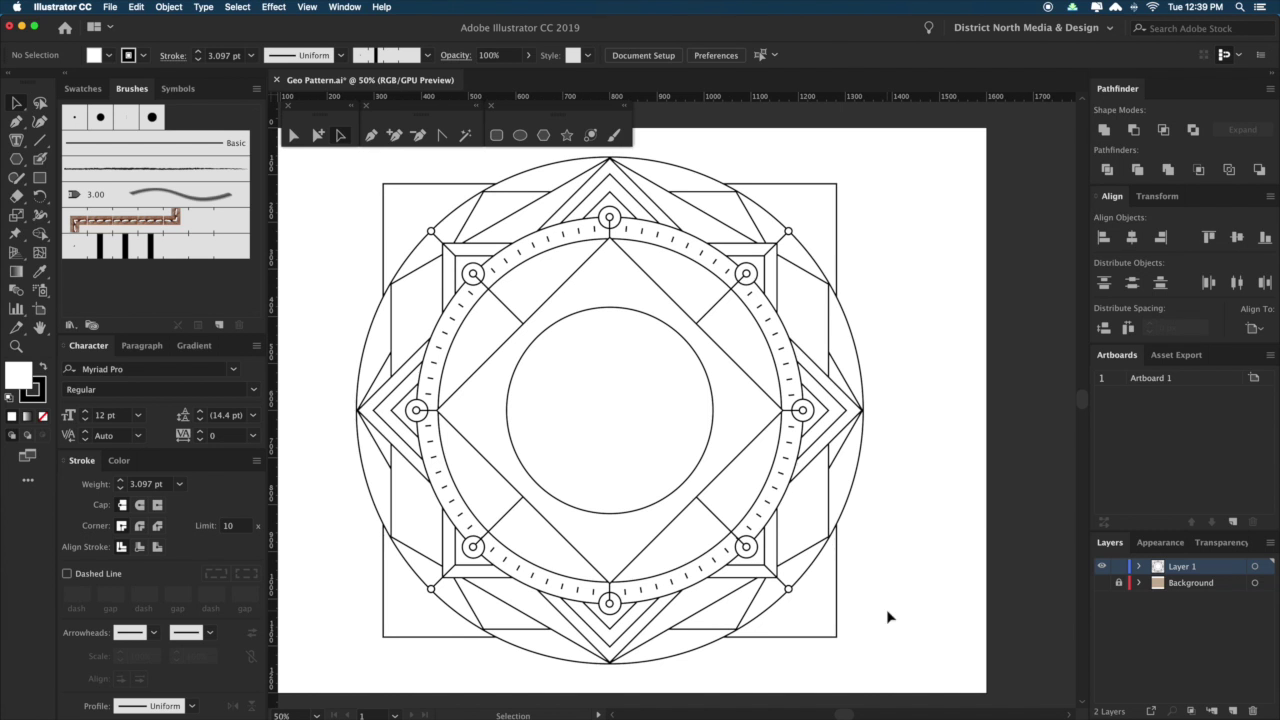
Try rotating the back square by 45° about its centre.
left_click_drag(904, 508, 904, 523)
left_click_drag(897, 640, 830, 606)
key("r")
left_click_drag(931, 472, 808, 620)
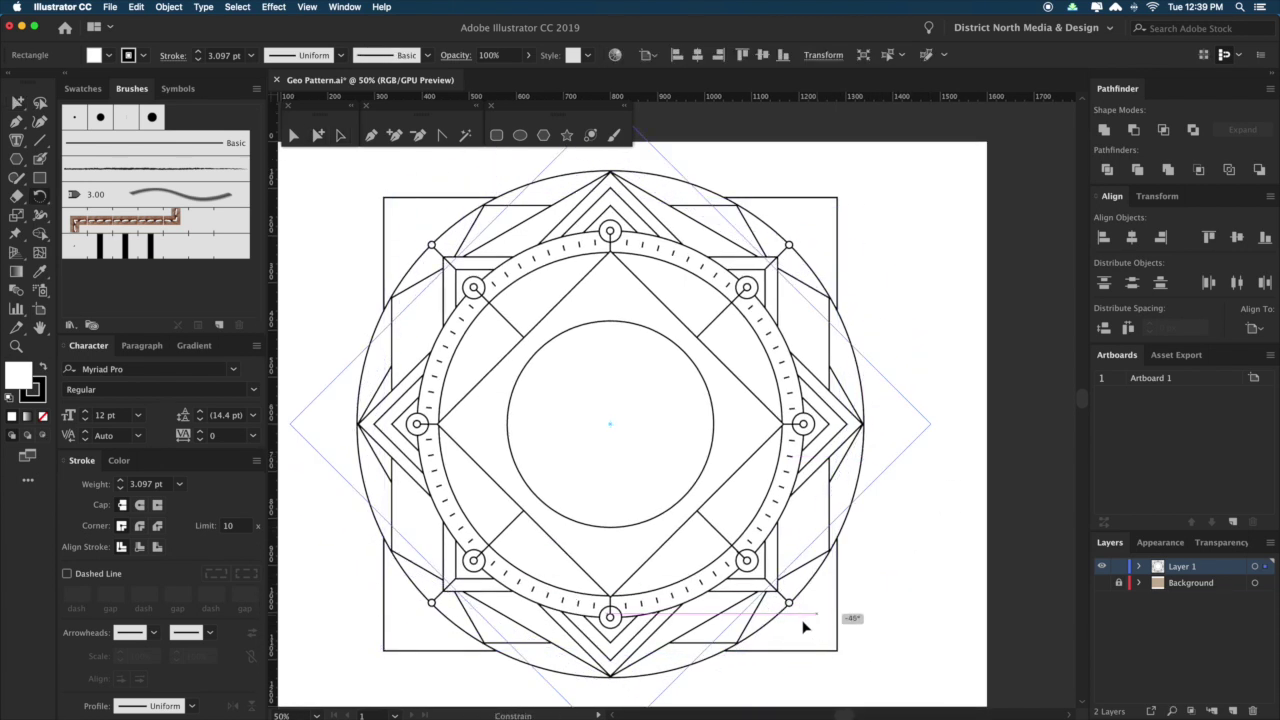
key("super+shift+a")
left_click_drag(912, 568, 920, 604)
left_click(902, 447, "alt")
key("Delete")
Draw a short vertical straight line with the Pen tool in the empty upper-left corner of the artboard.
mouse_move(921, 514)
left_mouse_down()
mouse_move(929, 531)
mouse_move(929, 480)
mouse_move(920, 503)
left_mouse_up()
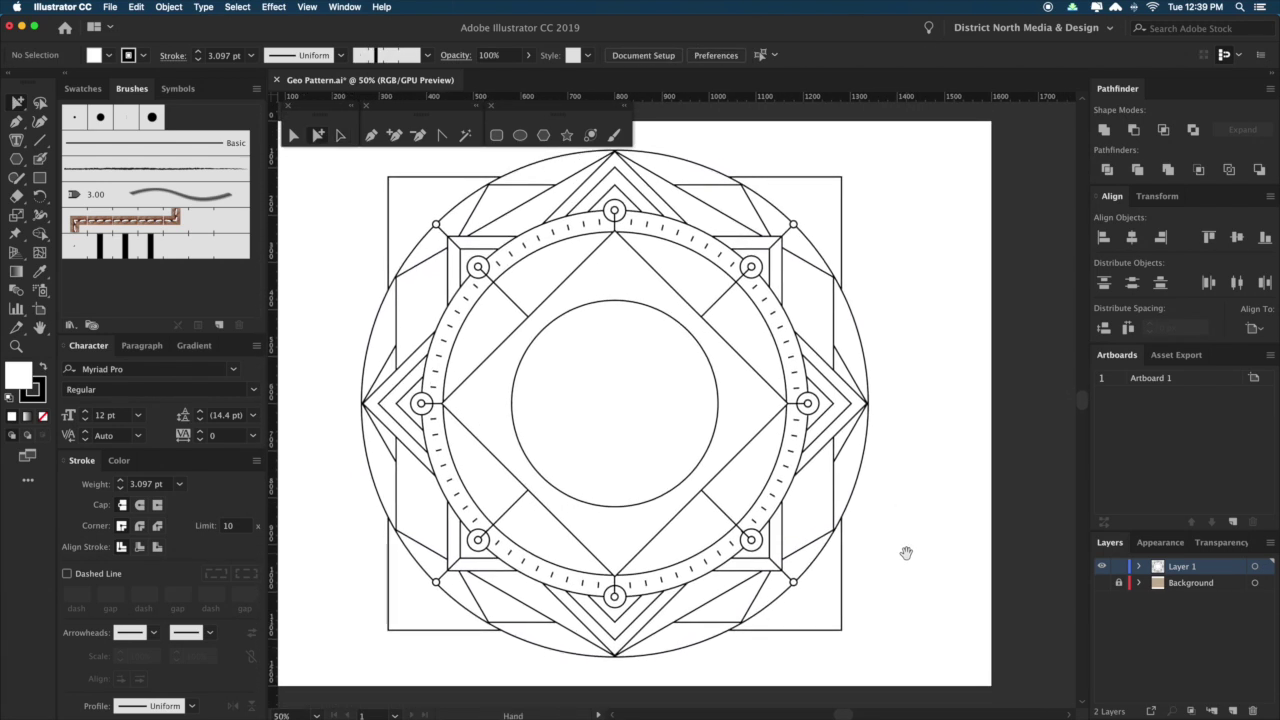
scroll(903, 549, "up", 1)
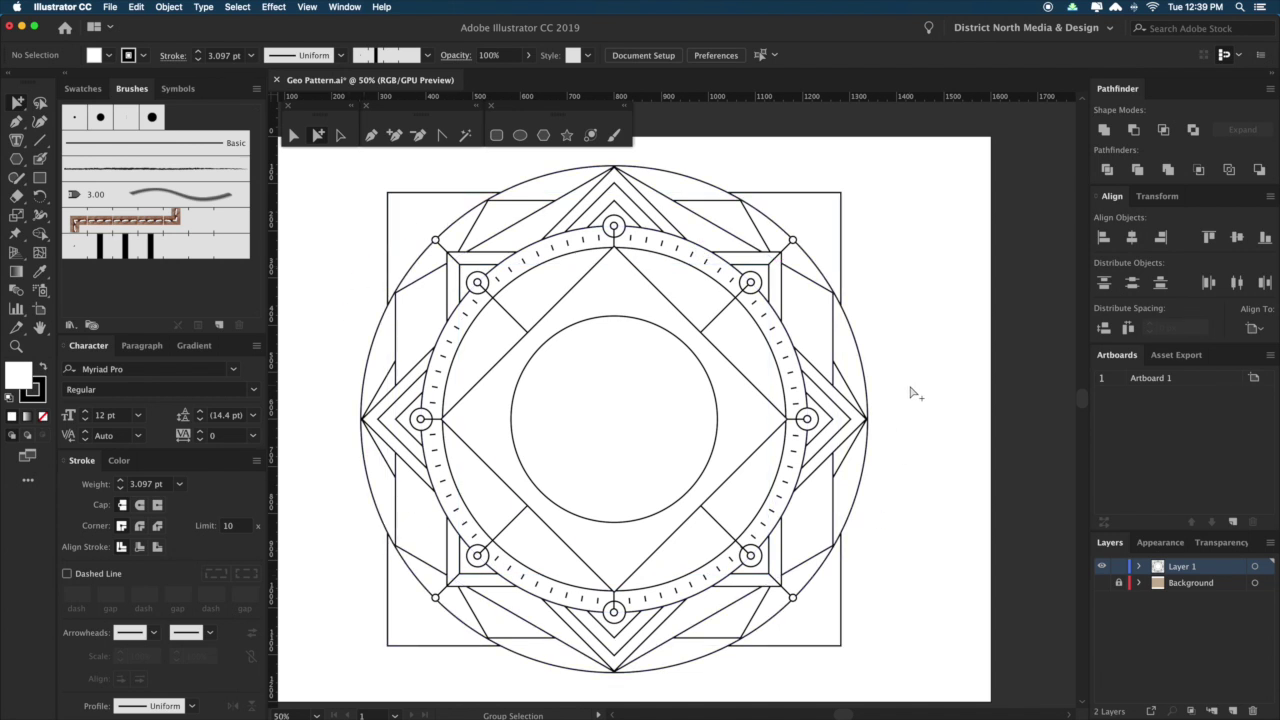
left_click_drag(897, 386, 898, 388)
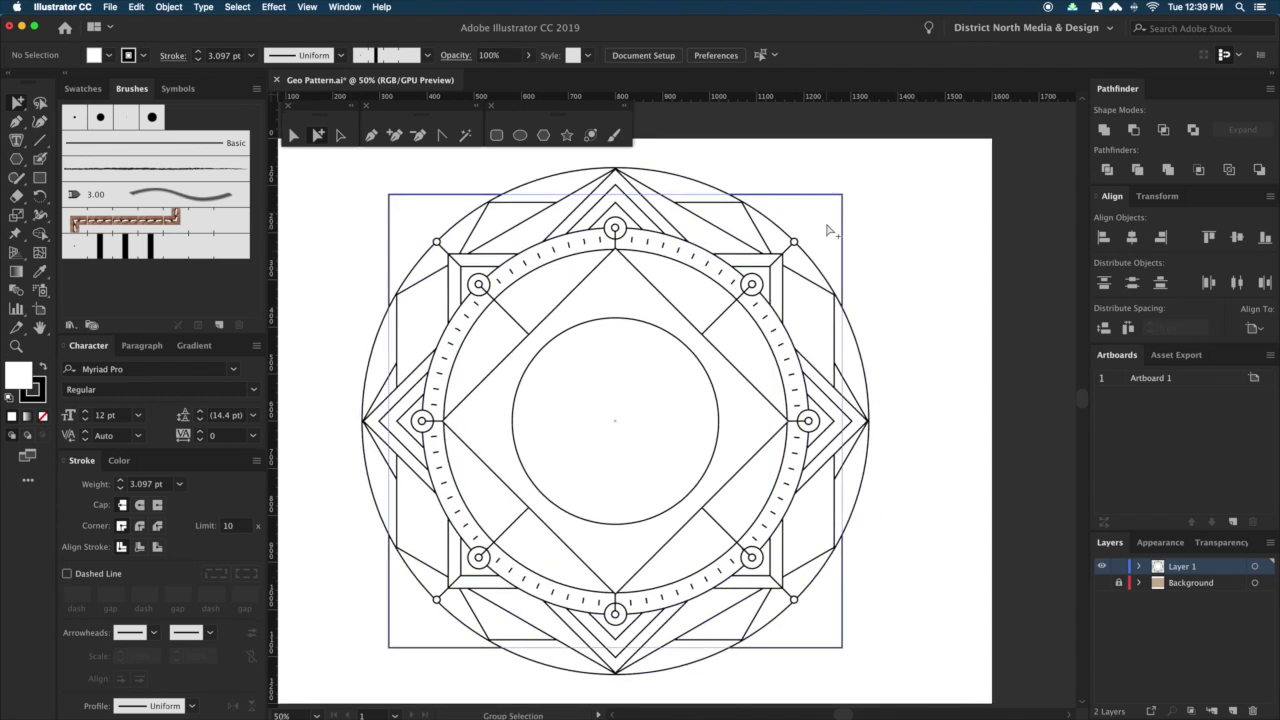
left_click_drag(899, 259, 901, 287)
key("z")
left_click_drag(331, 189, 633, 397)
left_click_drag(530, 297, 715, 377)
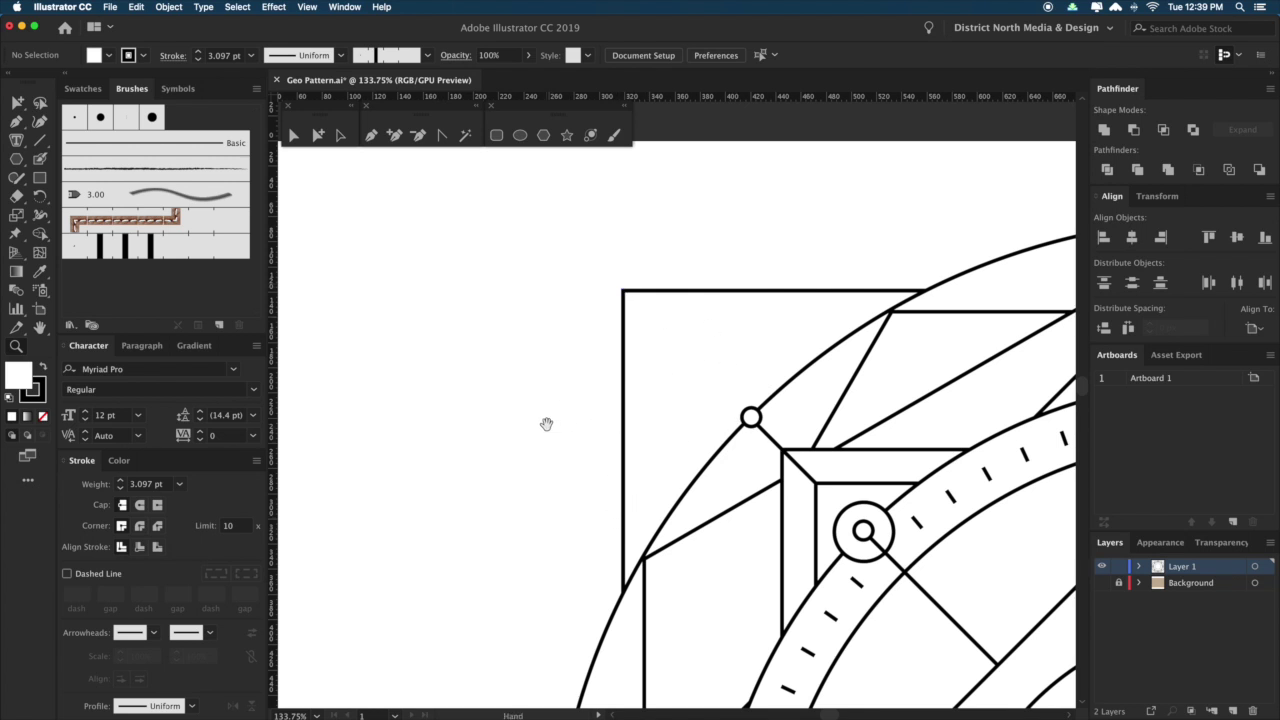
key("super+minus")
key("super+minus")
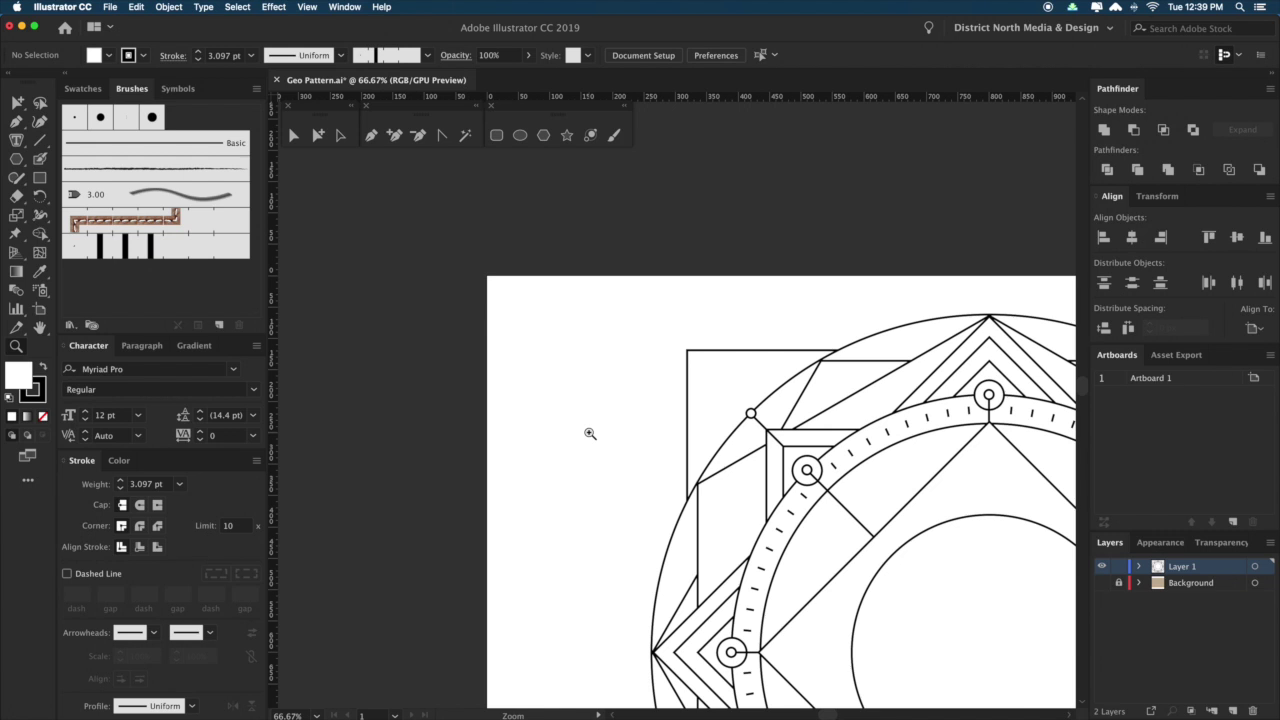
key("p")
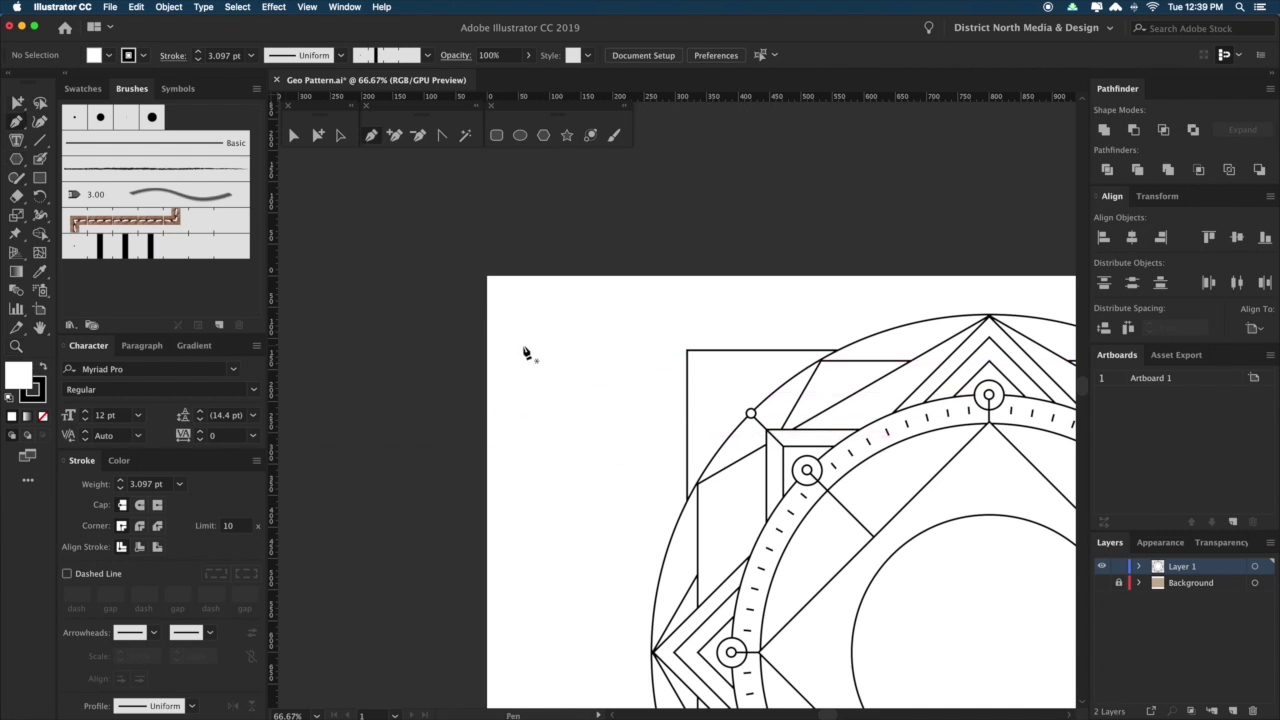
left_click(545, 322)
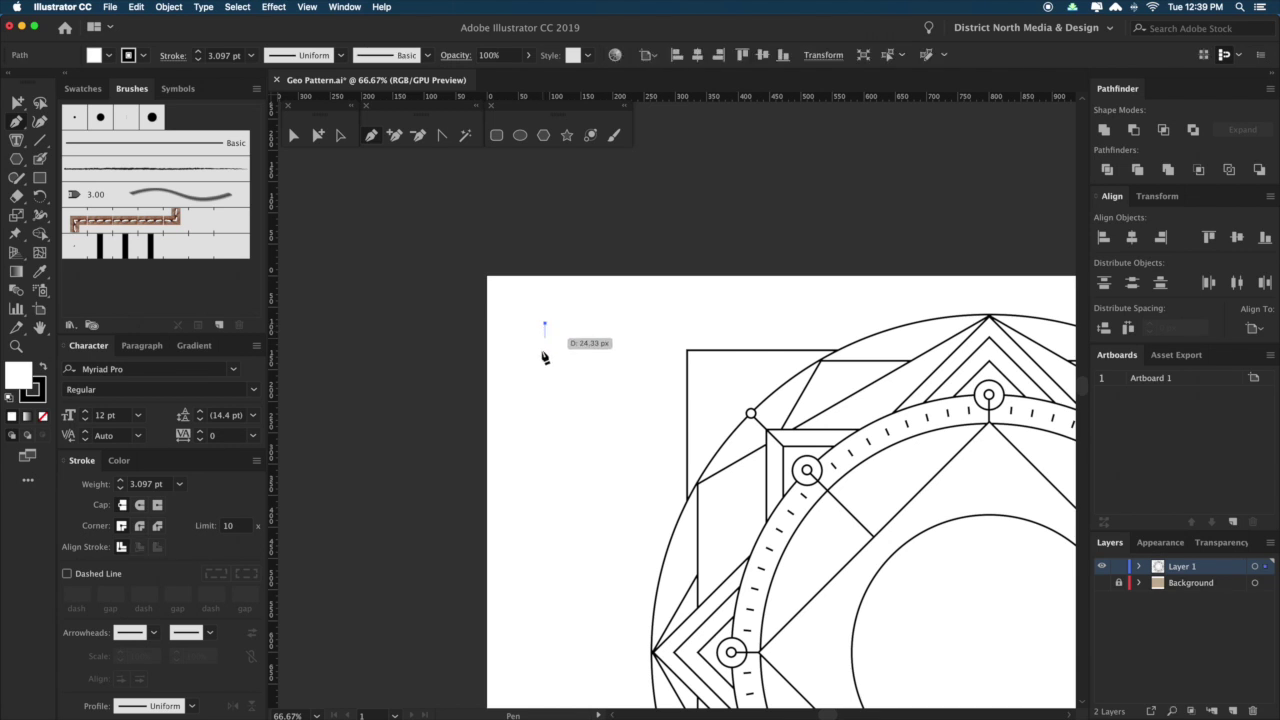
left_click(545, 465)
Make a copy of the line rotated 90° around its midpoint to form a cross, and select both lines.
key("a")
left_click(568, 461)
left_click_drag(566, 407, 540, 393)
key("r")
left_click_drag(595, 467, 595, 466)
key("a")
left_click(583, 427)
left_click_drag(580, 422, 538, 390)
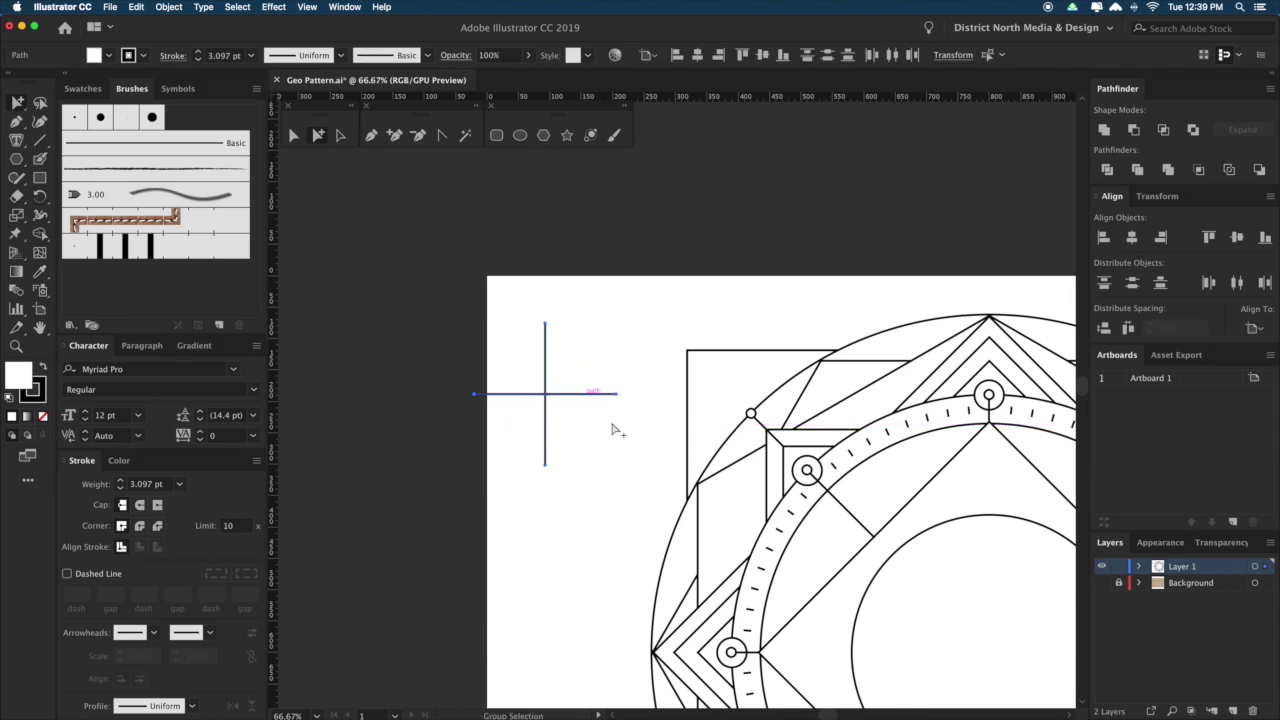
Make a copy of the cross rotated clockwise by a small angle around its centre.
scroll(590, 440, "right", 1)
left_click(537, 393)
left_click(537, 395)
left_click_drag(537, 397, 573, 400)
key("r")
key("super+z")
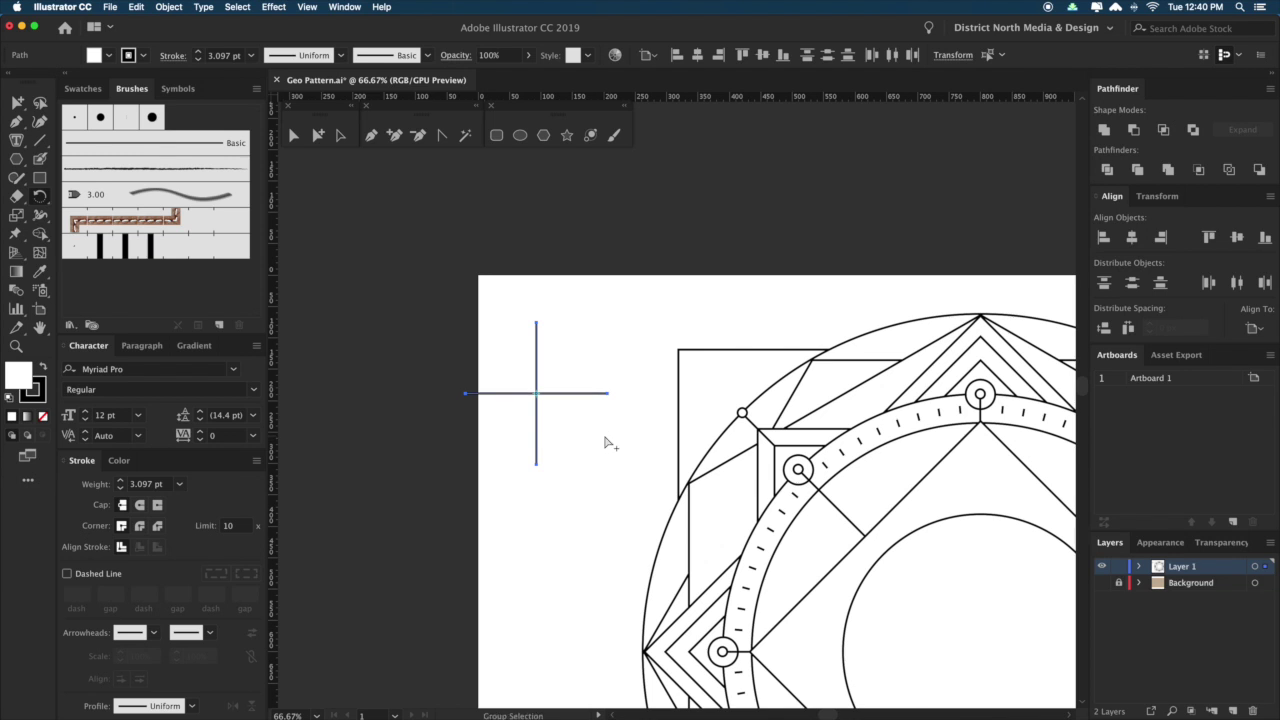
left_click_drag(625, 378, 632, 403)
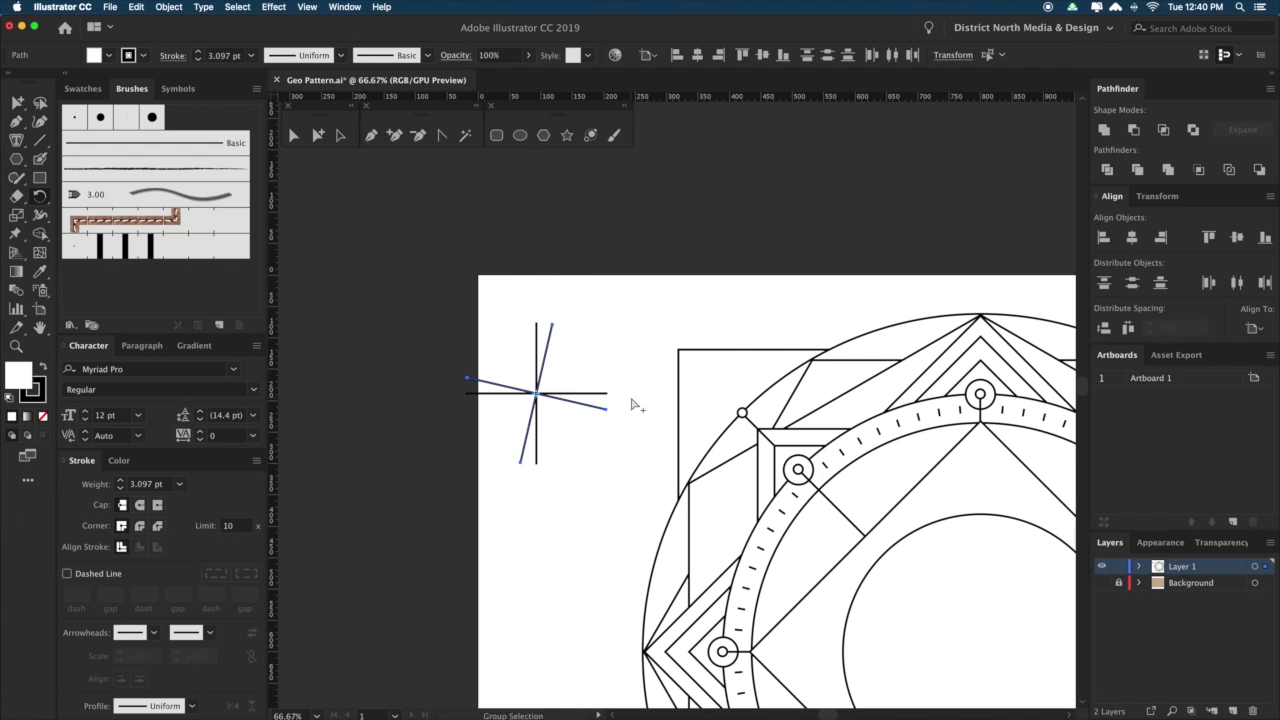
Repeat the rotated copy of the cross until the lines form a full starburst, and clear the selection.
key("super+d")
key("super+d")
key("super+d")
key("super+d")
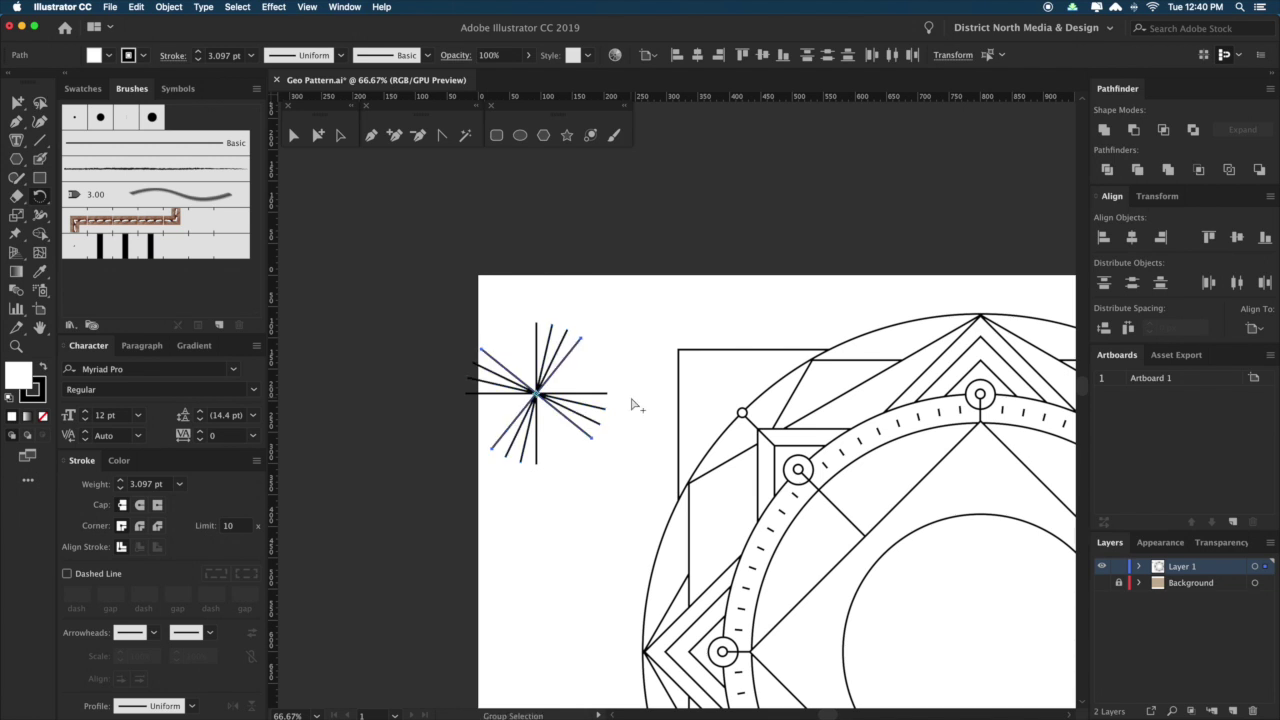
key("super+d")
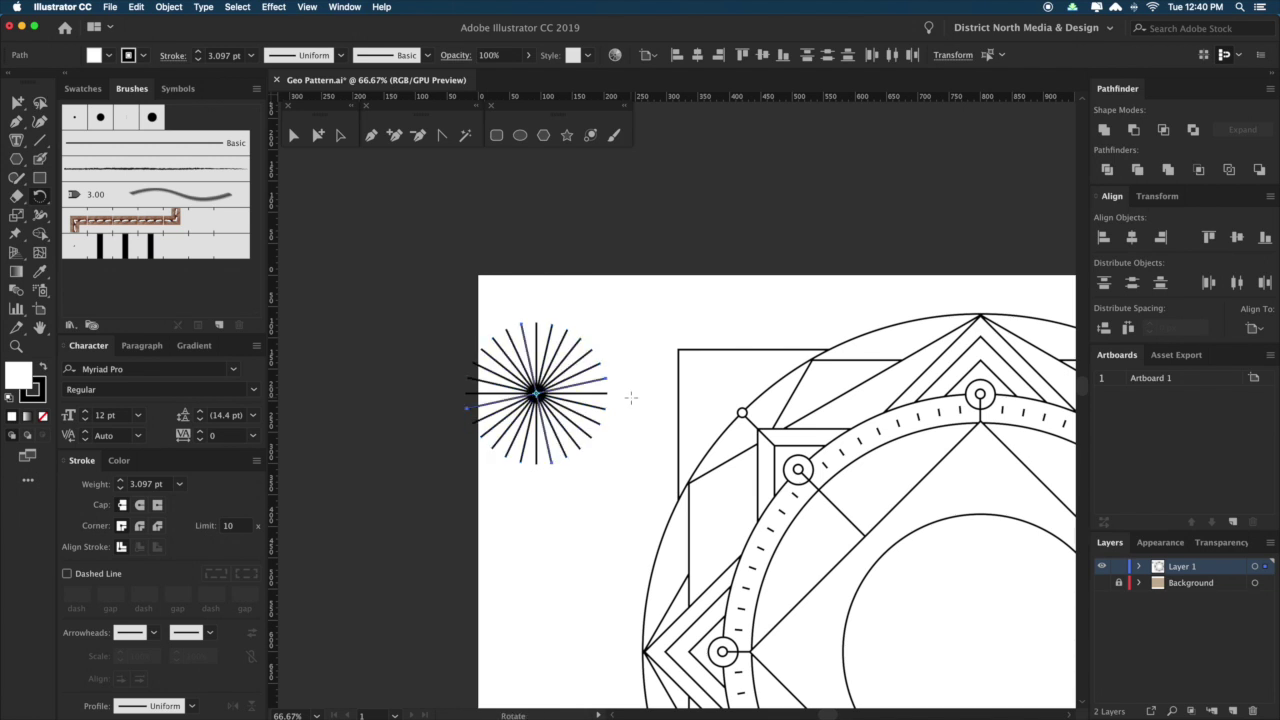
left_click(644, 449)
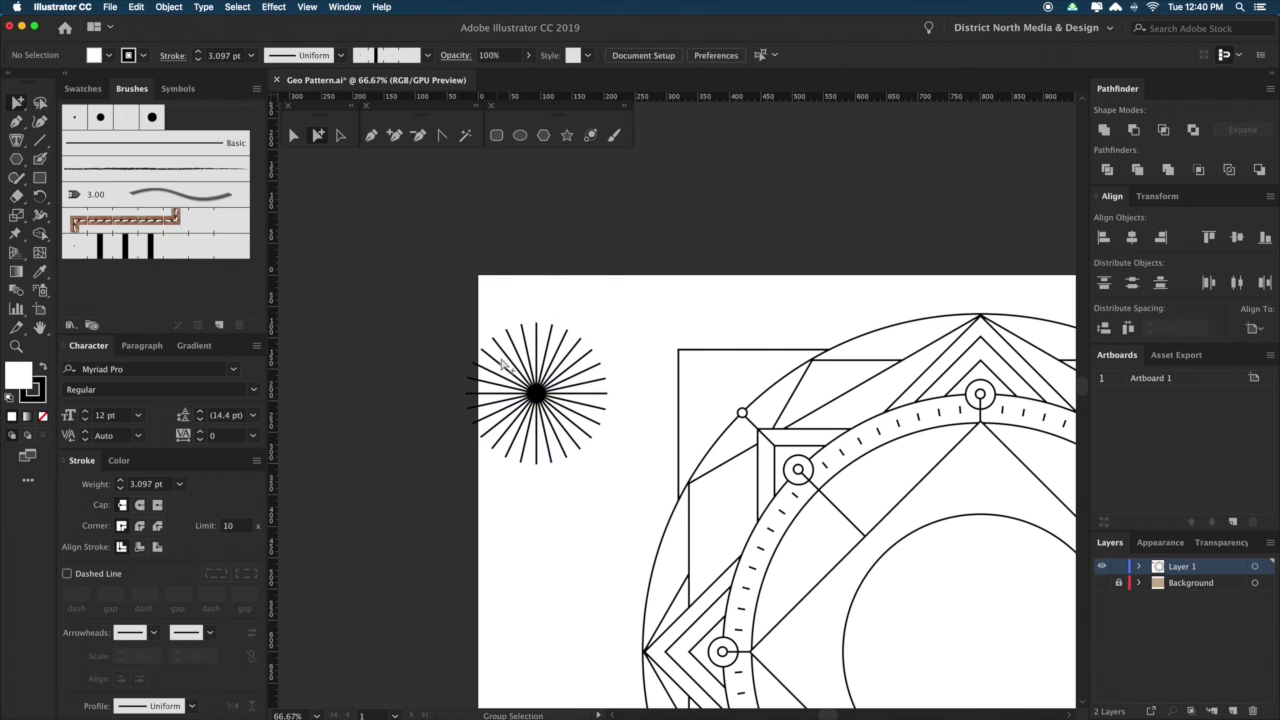
Move the starburst onto the back square's upper-left corner and enlarge it proportionally.
left_click_drag(536, 393, 678, 350)
mouse_move(735, 386)
left_mouse_down()
mouse_move(672, 363)
mouse_move(718, 426)
left_mouse_up()
key("v")
Match the starburst's stroke to the hexagon's 3 pt outline and move its centre onto the back square's corner.
key("i")
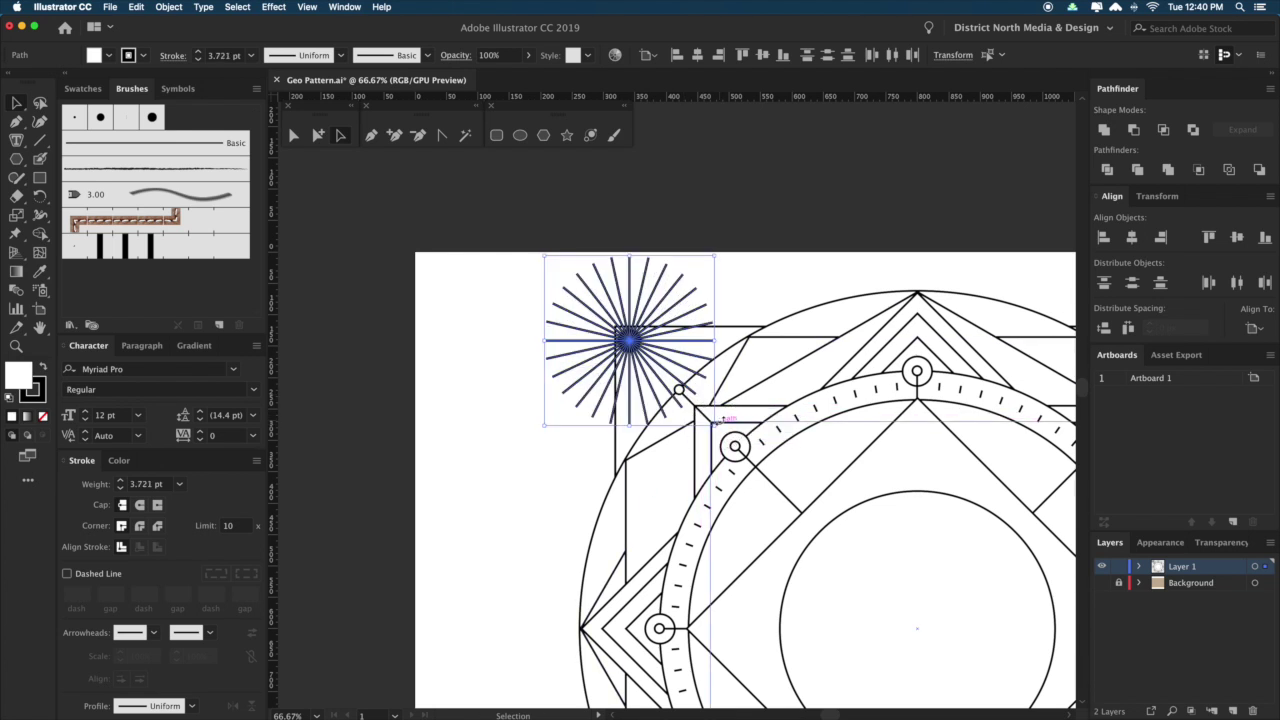
left_click(765, 333)
key("v")
left_click_drag(636, 353, 621, 334)
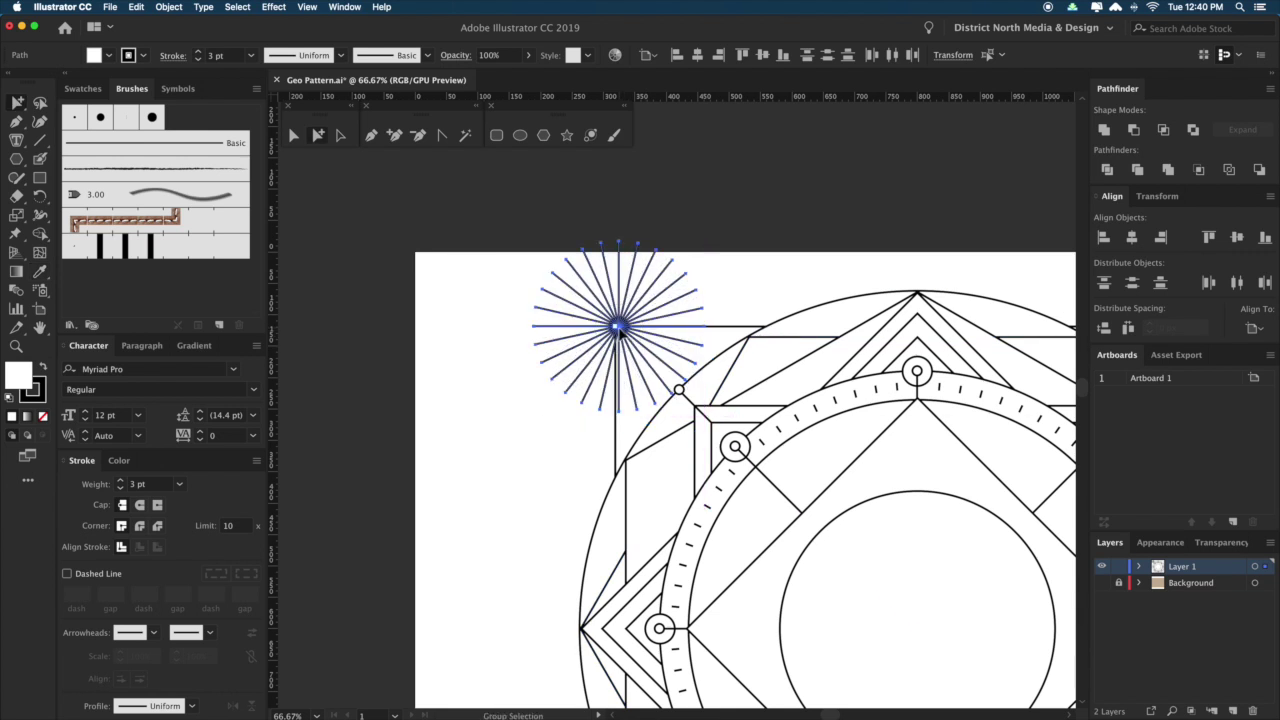
Nudge the starburst sideways until its centre sits exactly on the back square's upper-left corner, and group its lines.
key("Left")
key("Left")
key("Left")
key("Left")
key("Left")
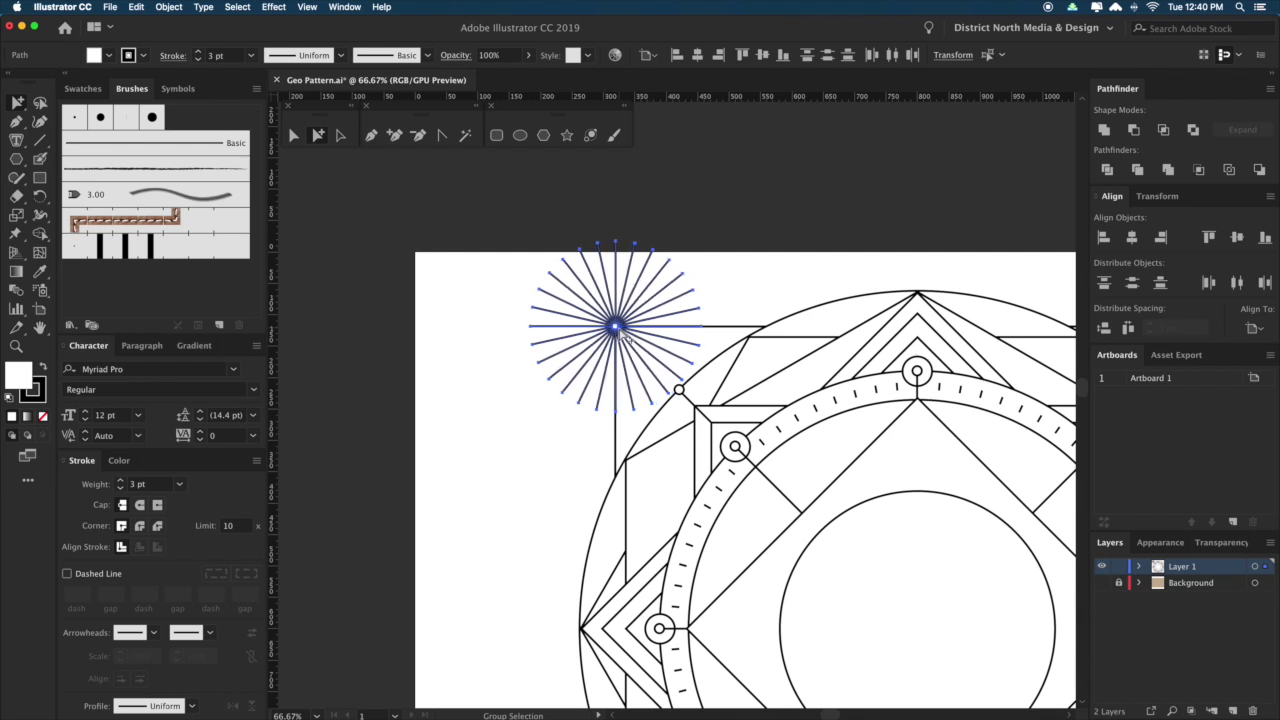
key("super+g")
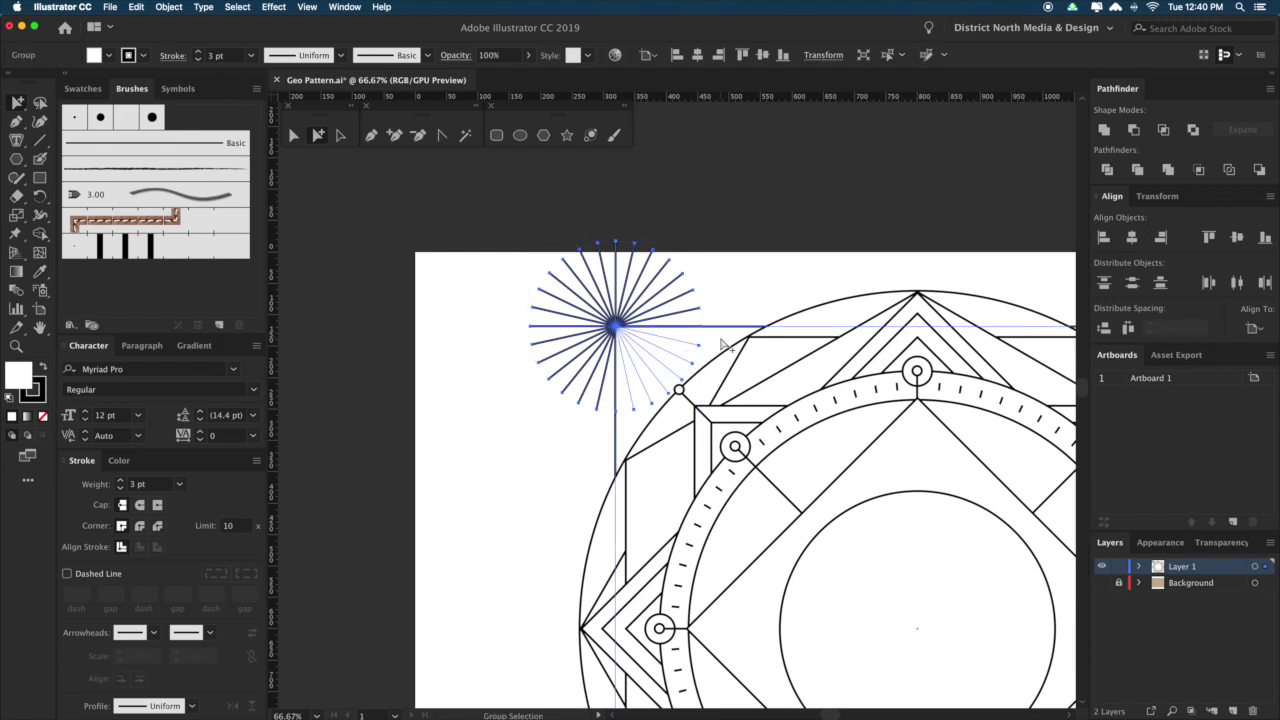
Mask the grouped starburst with the back square so only the rays inside the square remain, and clear the selection.
left_click(736, 294)
left_click(645, 329)
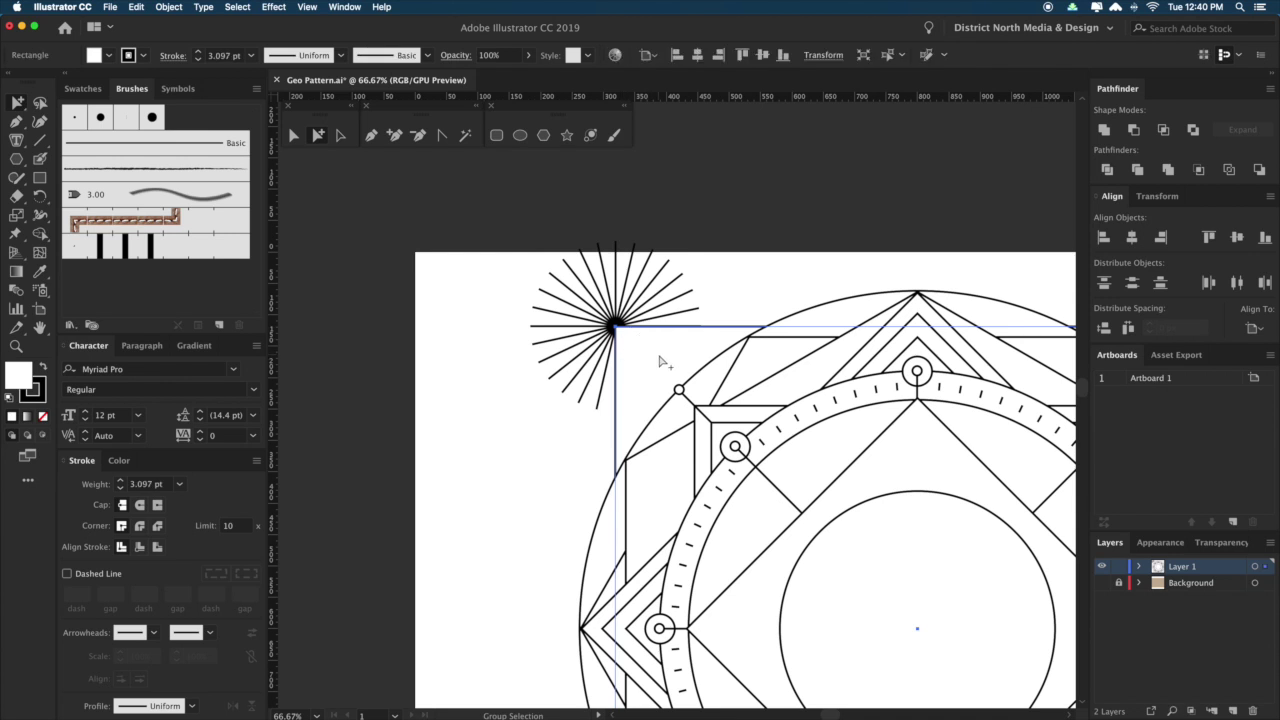
key("v")
key("v")
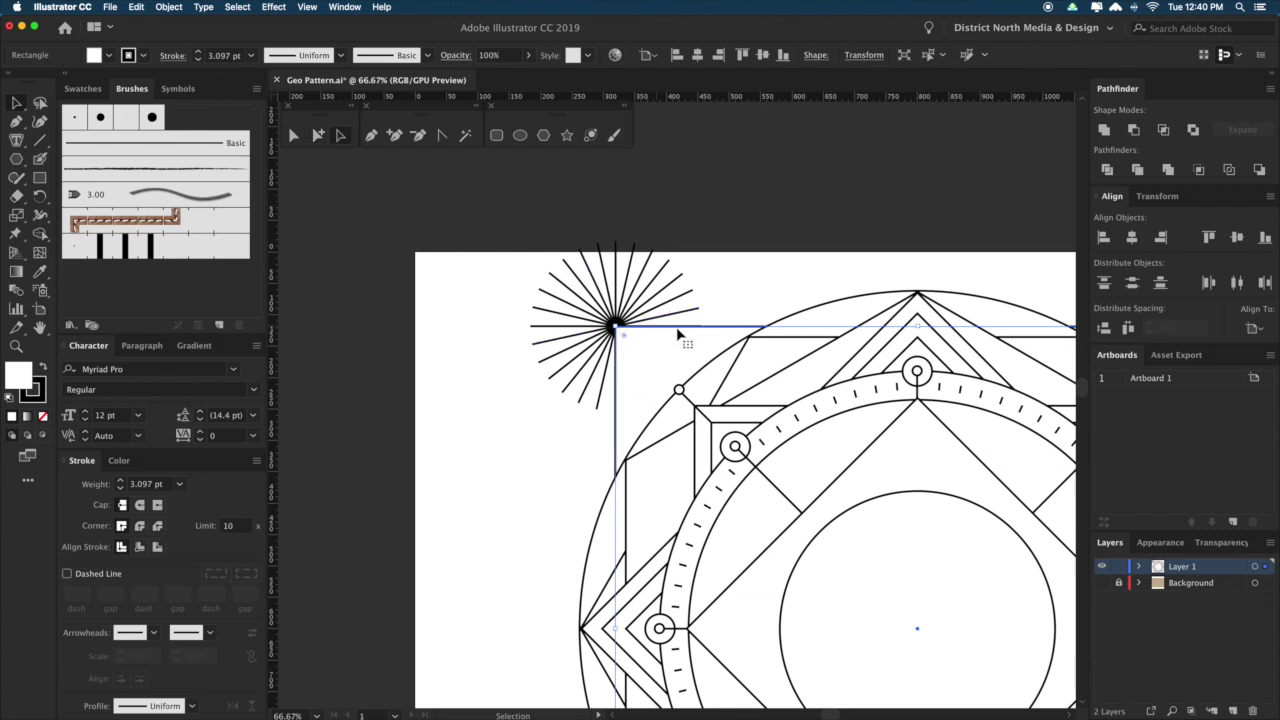
left_click(662, 278, "shift")
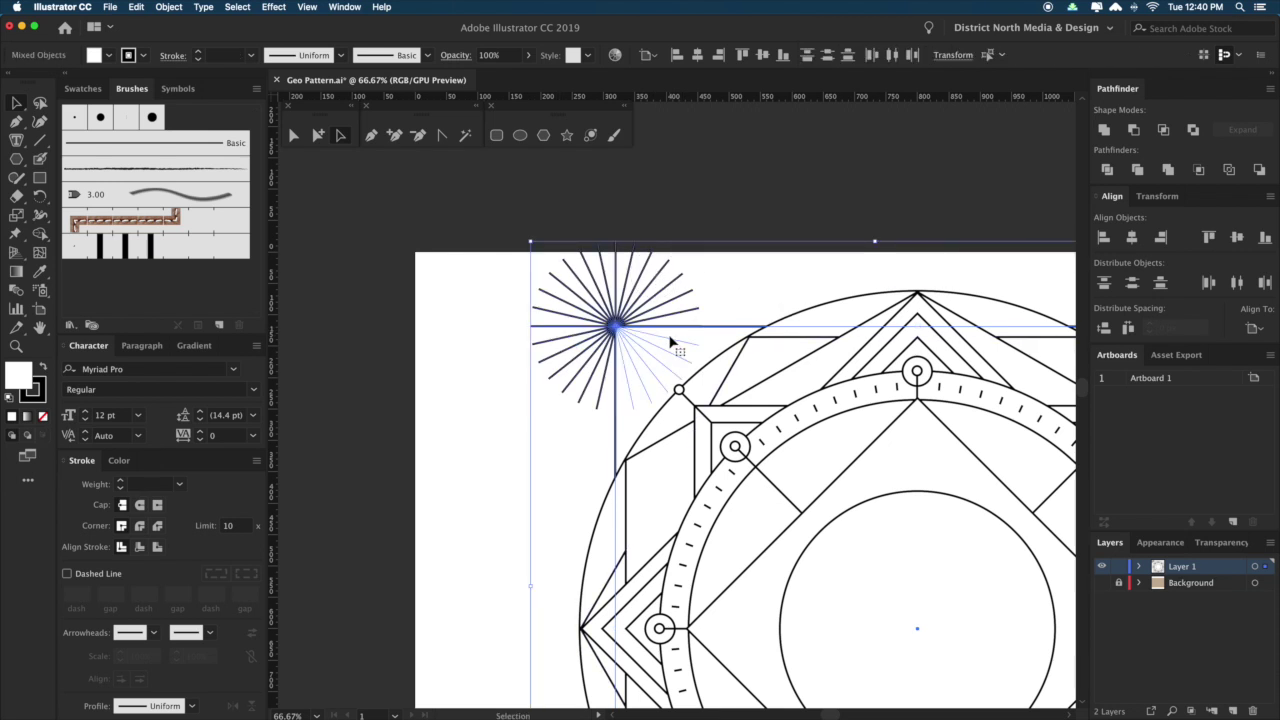
key("super")
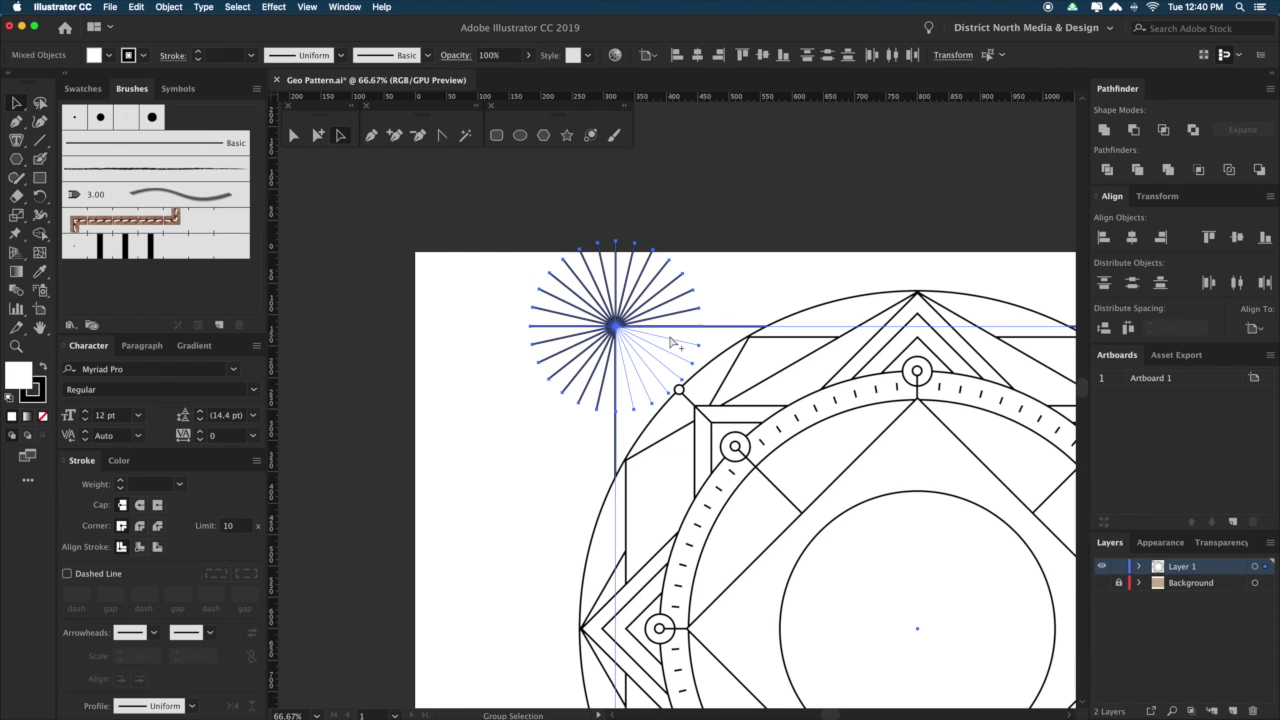
key("super+7")
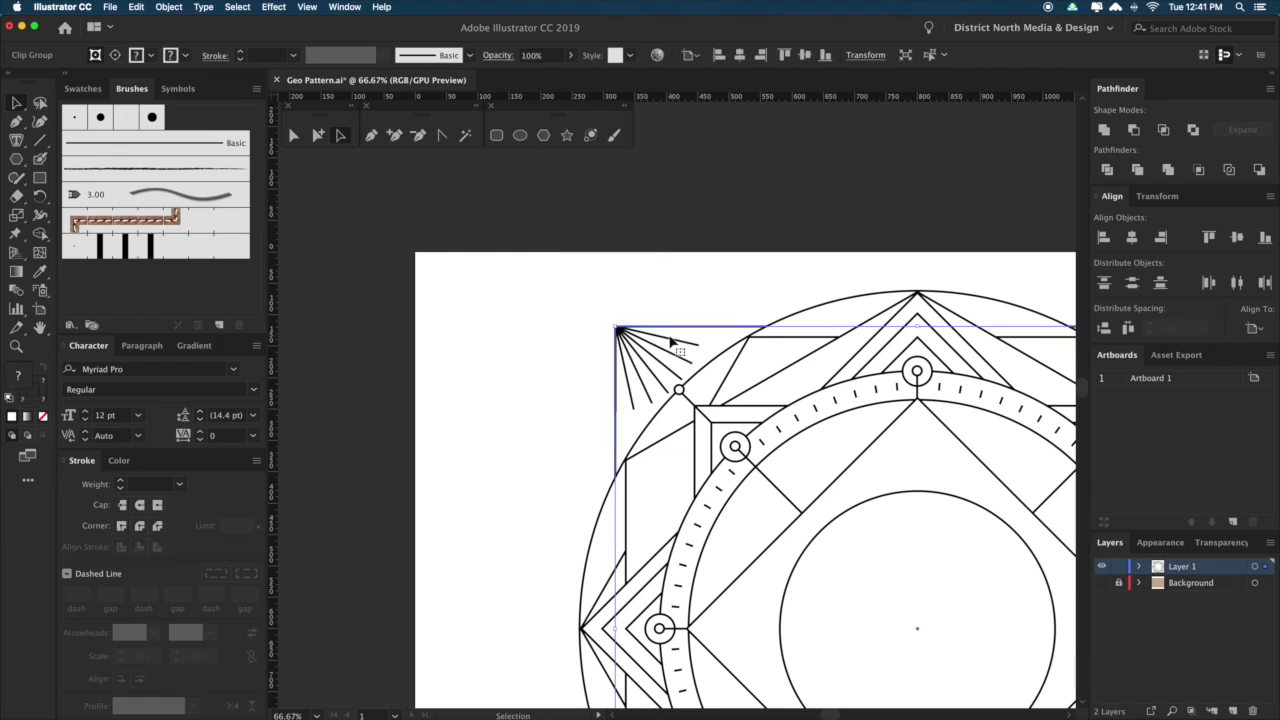
left_click(555, 389)
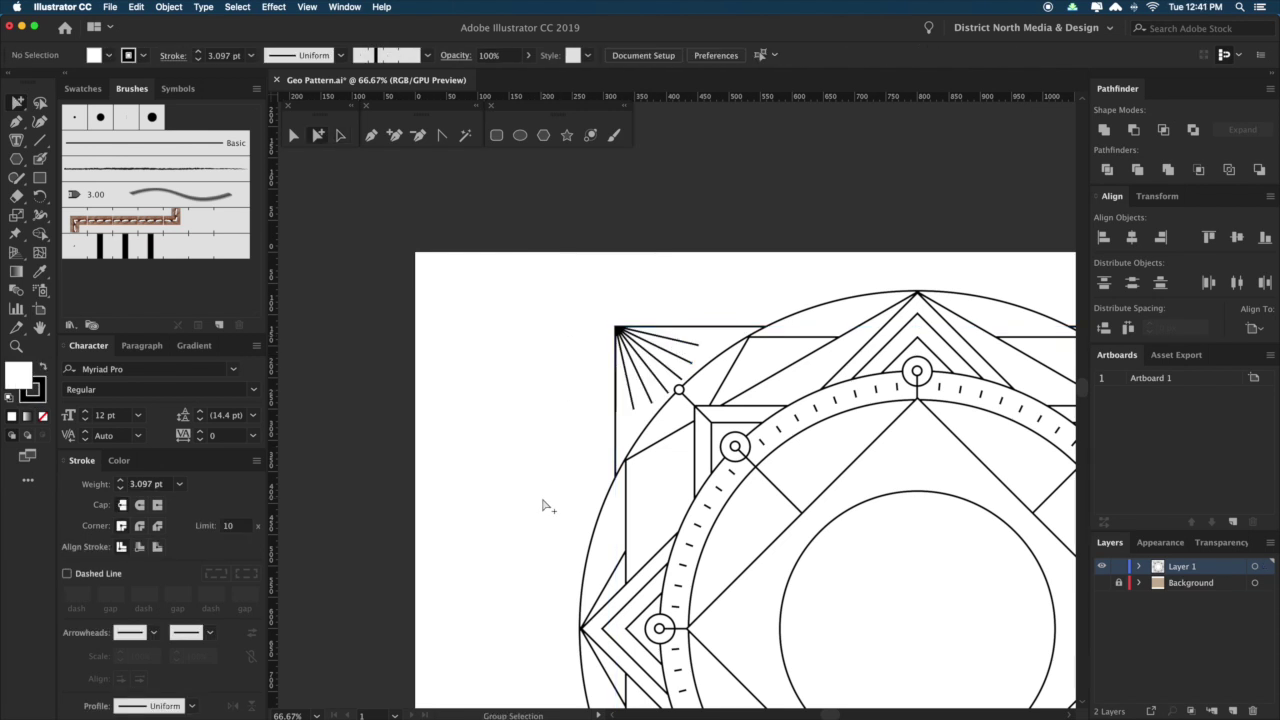
Copy the clipped starburst straight across, centring the duplicate on the back square's upper-right corner.
left_click_drag(846, 197, 668, 172)
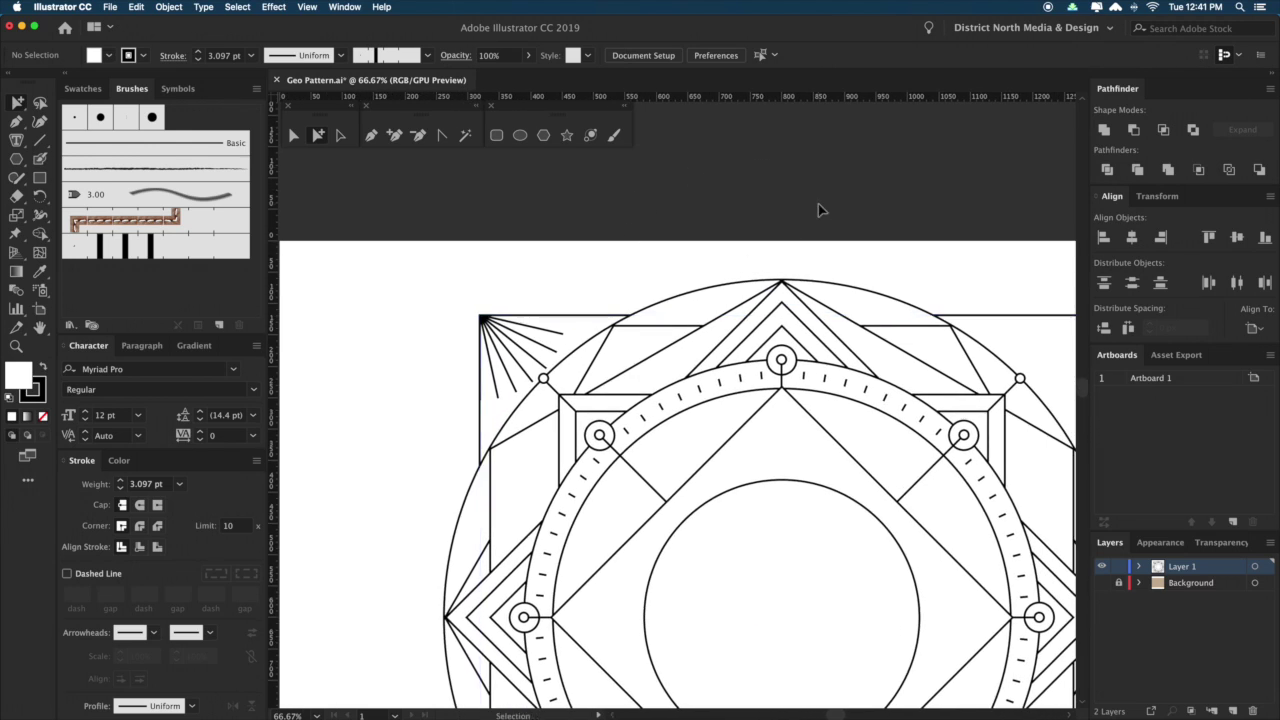
key("super+minus")
left_click_drag(885, 249, 814, 163)
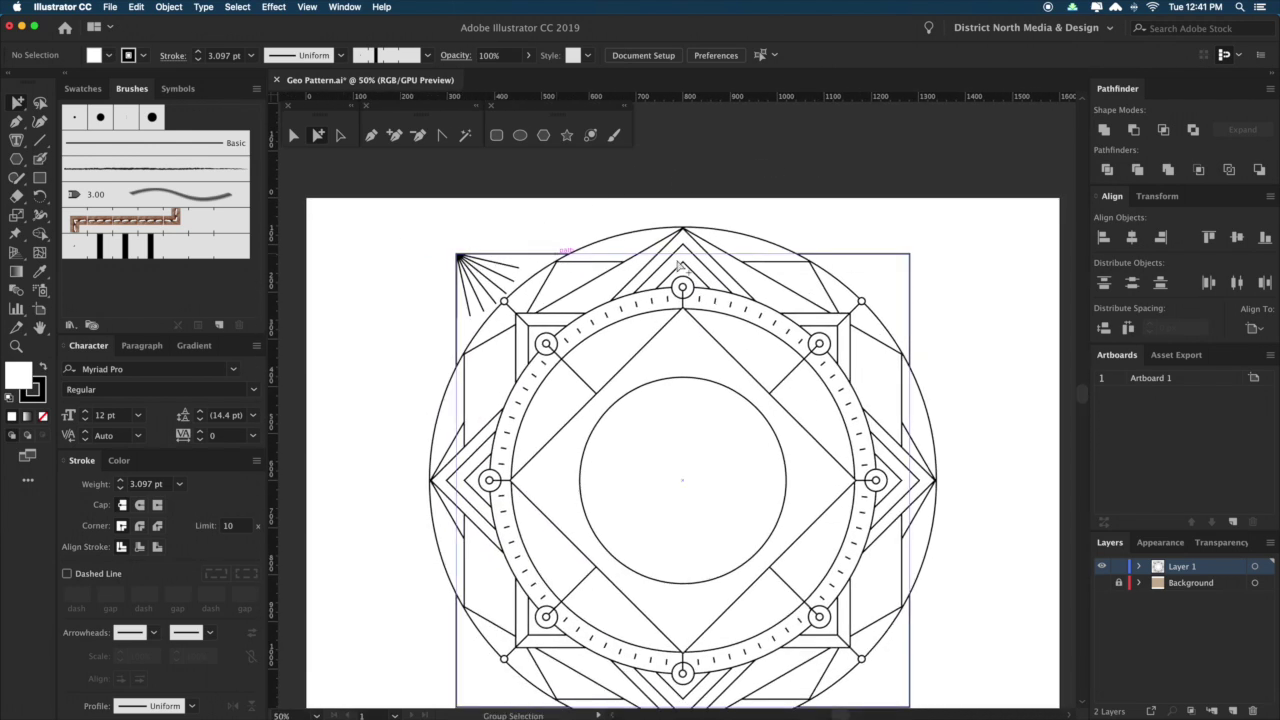
left_click(481, 276)
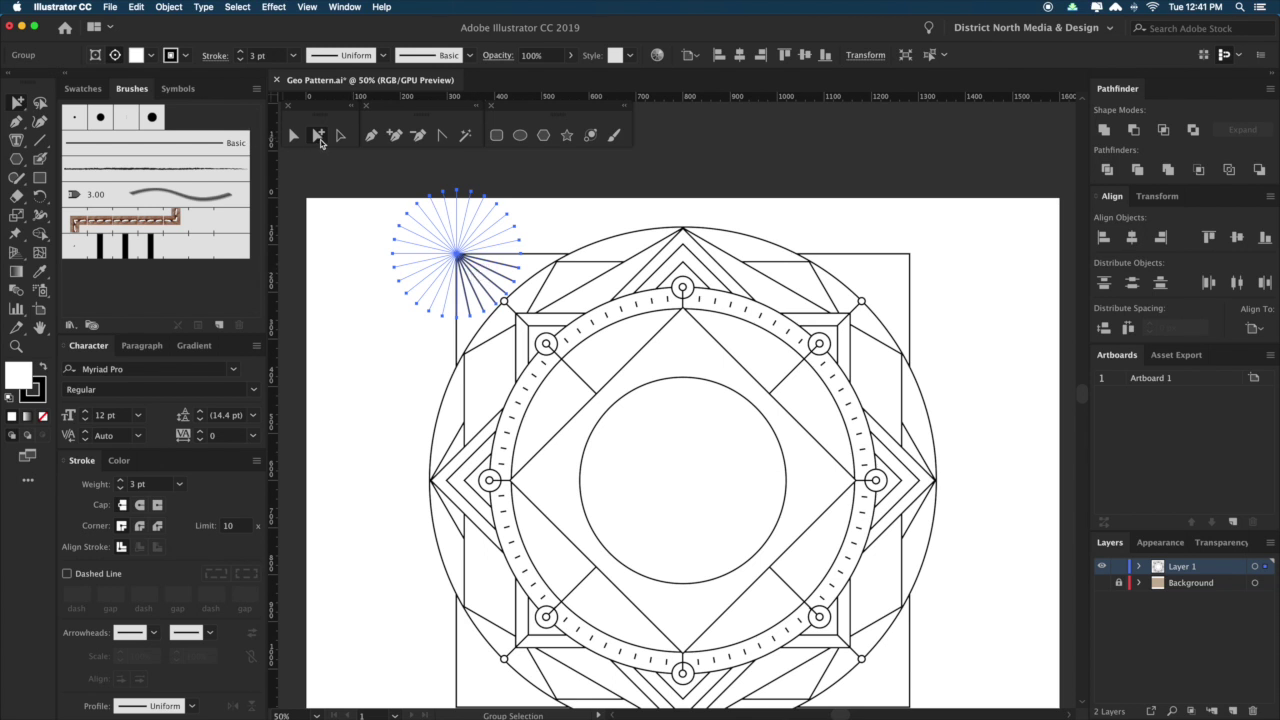
left_click(320, 141)
left_click_drag(466, 266, 900, 293)
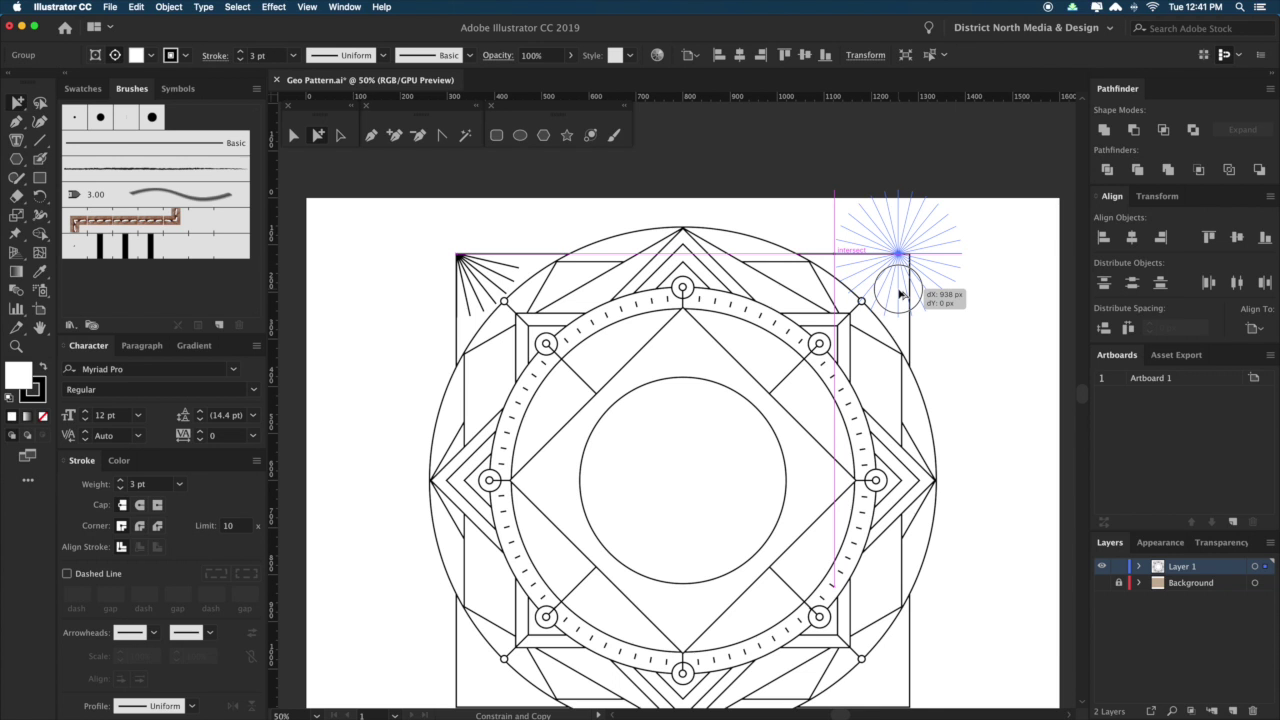
left_click_drag(900, 293, 908, 293)
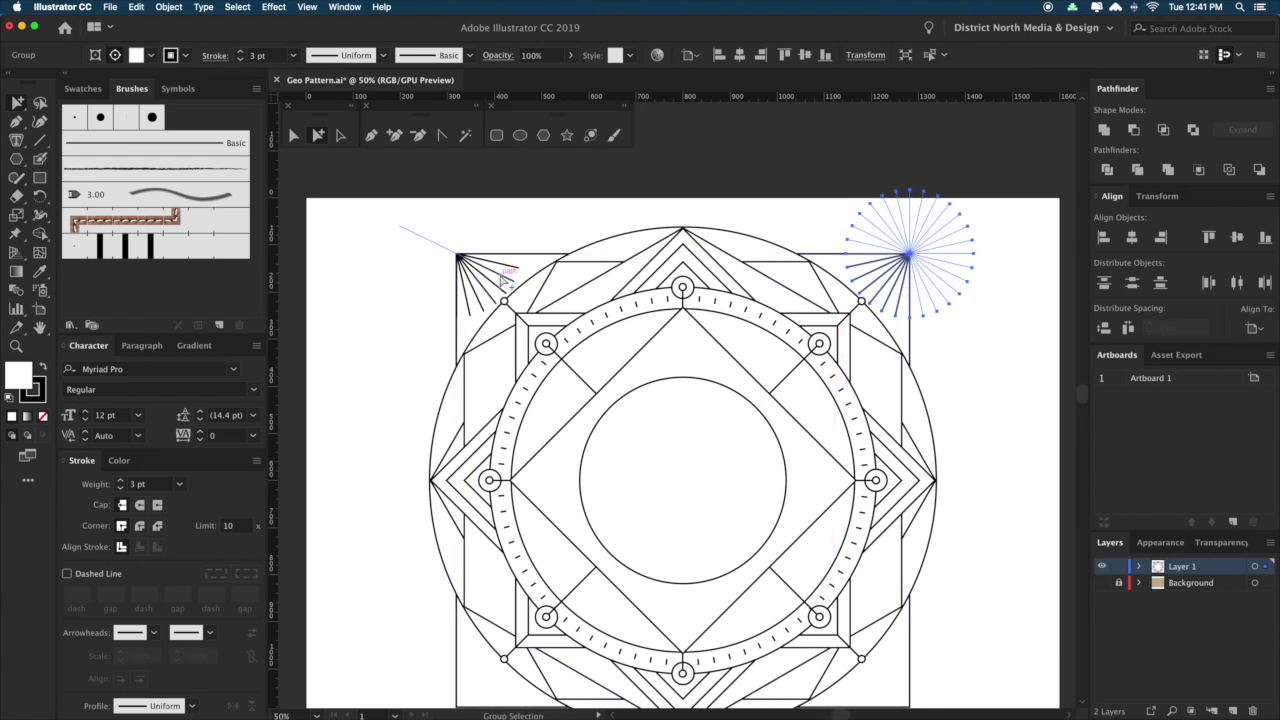
Copy both upper starbursts straight down onto the back square's two lower corners, and clear the selection.
left_click(503, 278, "shift")
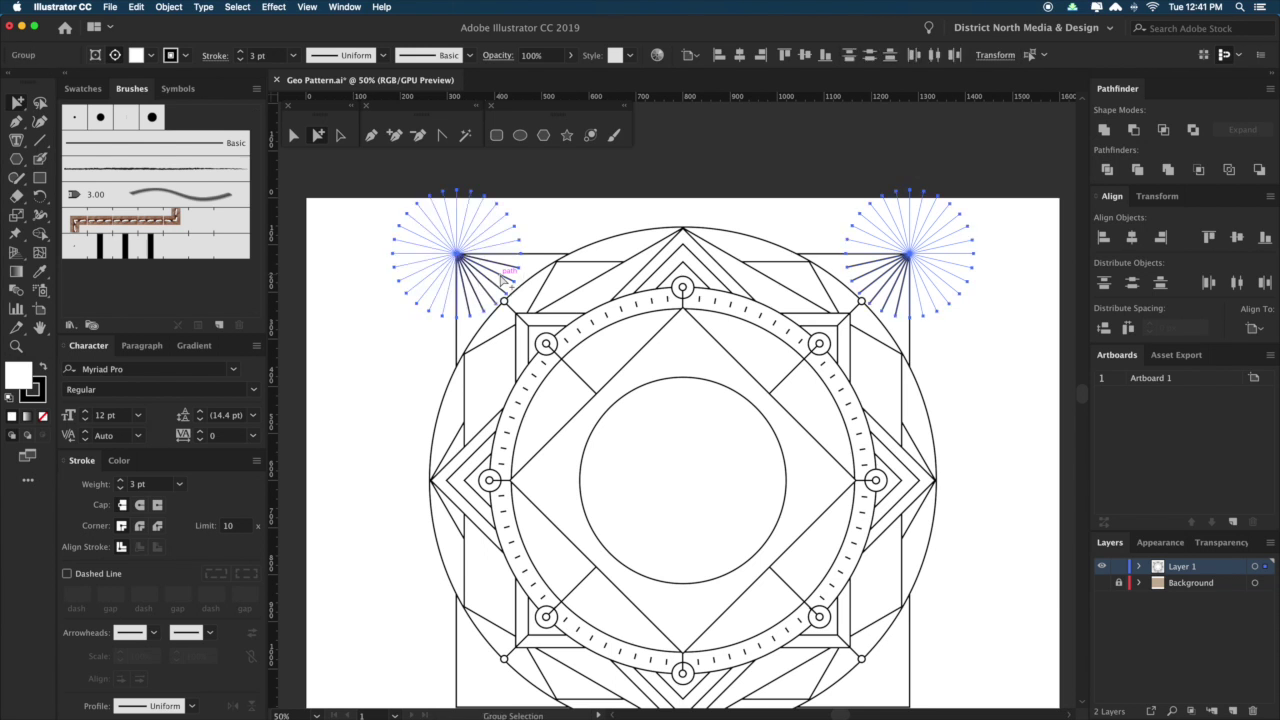
left_click_drag(649, 397, 662, 270)
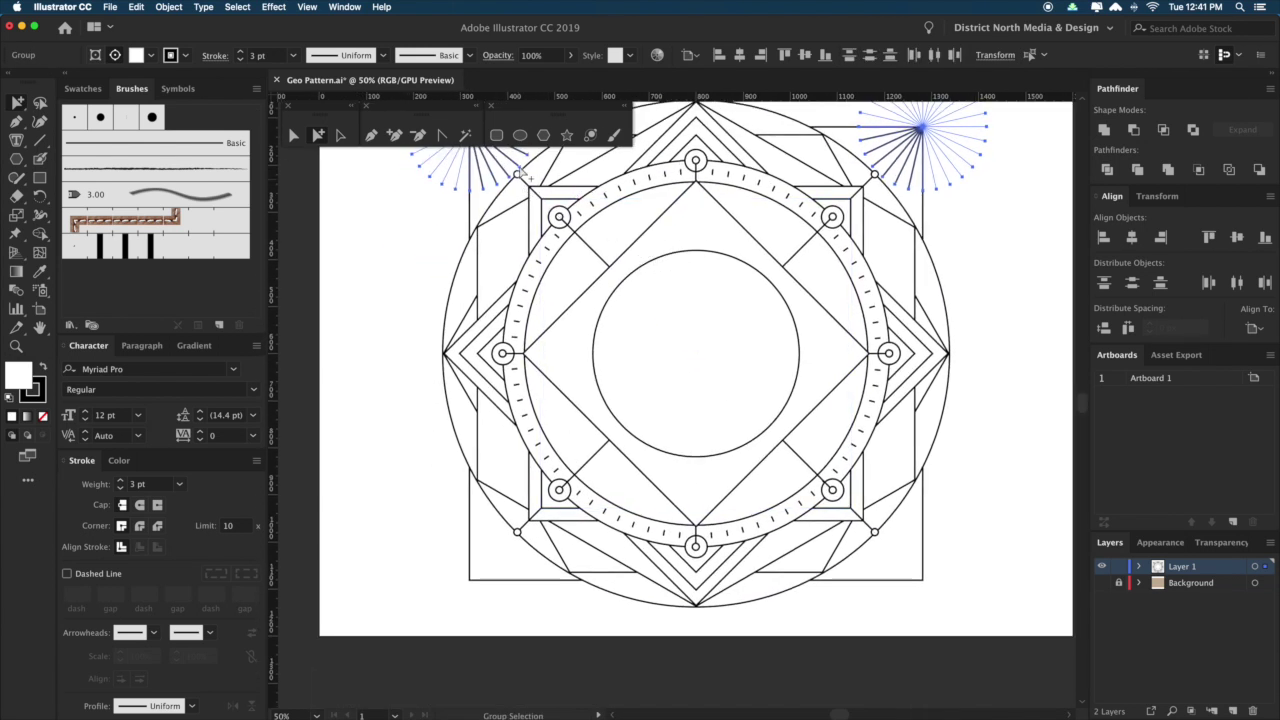
left_click_drag(522, 150, 550, 612)
left_click(1014, 440)
key("super+minus")
key("super+minus")
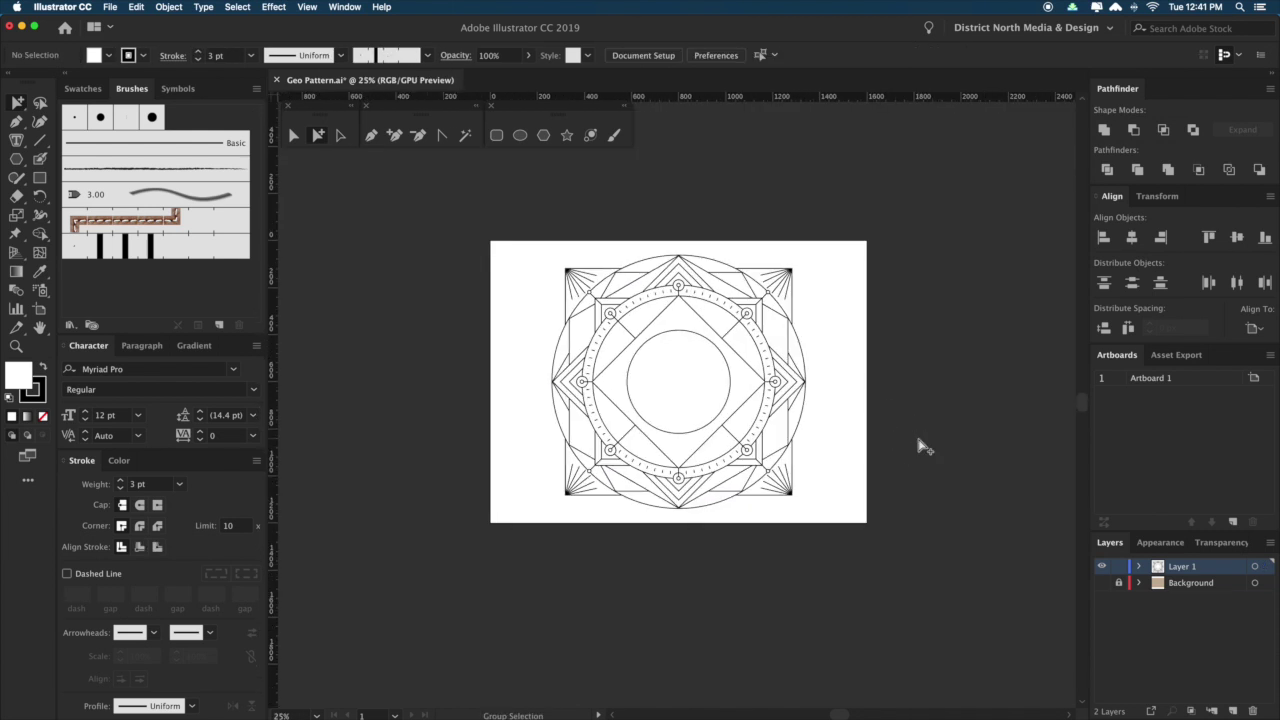
left_click_drag(917, 402, 906, 422)
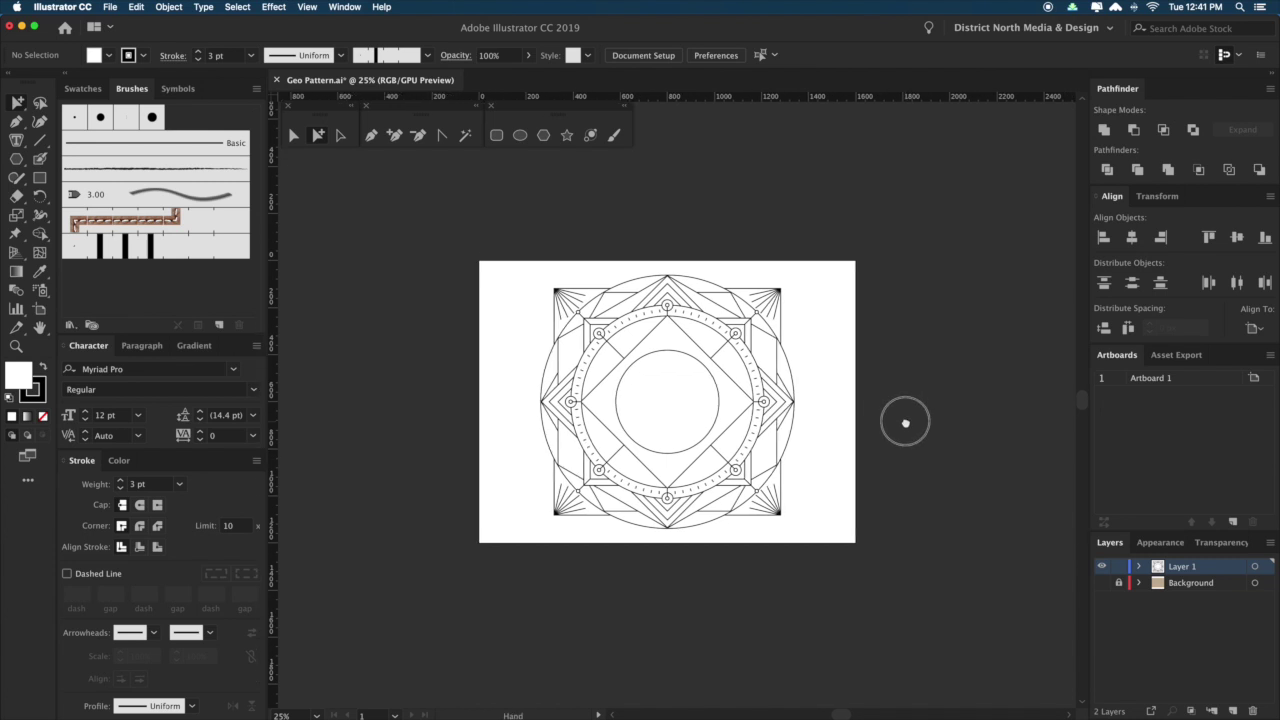
key("z")
left_click_drag(503, 226, 889, 545)
left_click_drag(958, 266, 954, 297)
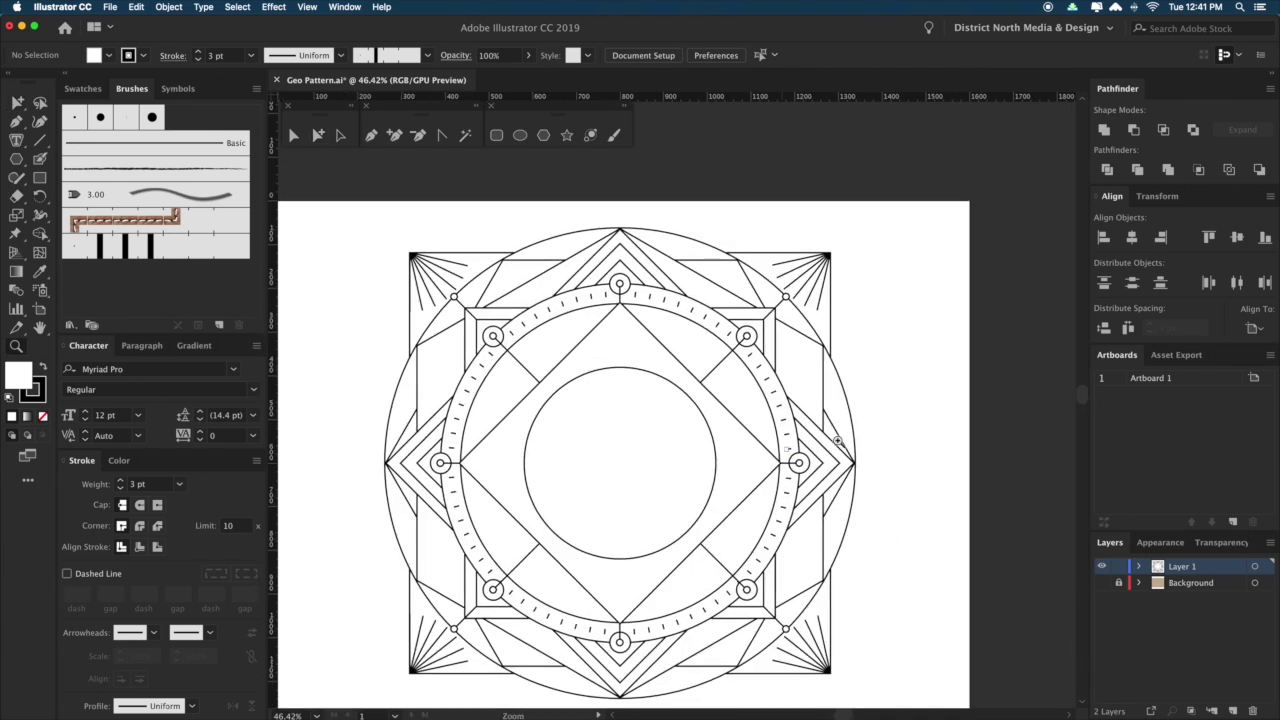
key("v")
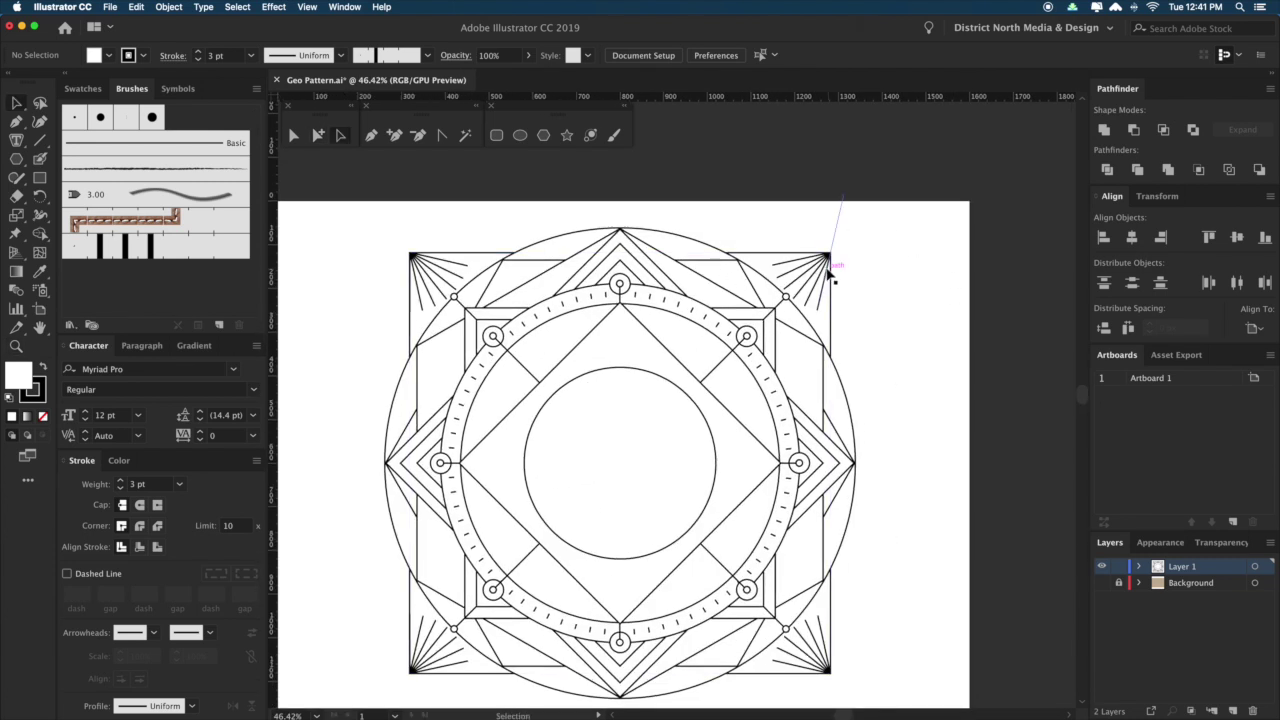
left_click(822, 270)
key("Delete")
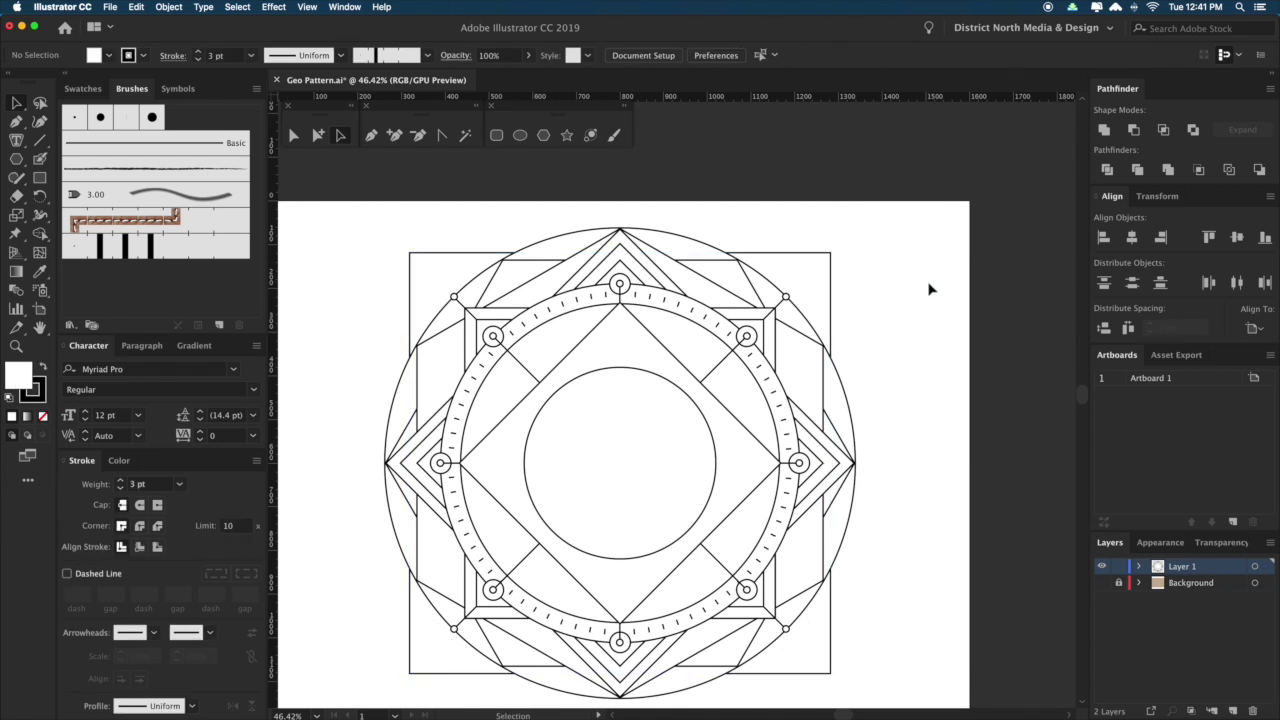
key("super+z")
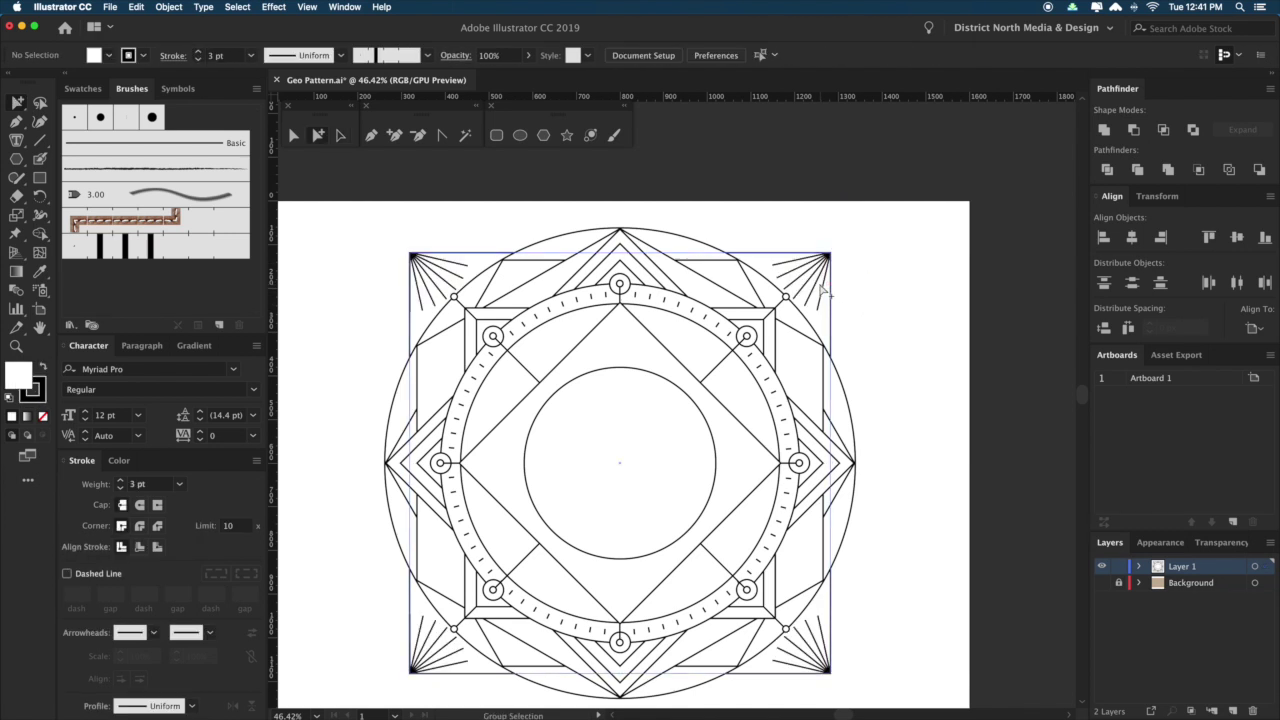
Try to enlarge all four corner starbursts together as one selection, and undo the scaling.
left_click(820, 285)
left_click(820, 283)
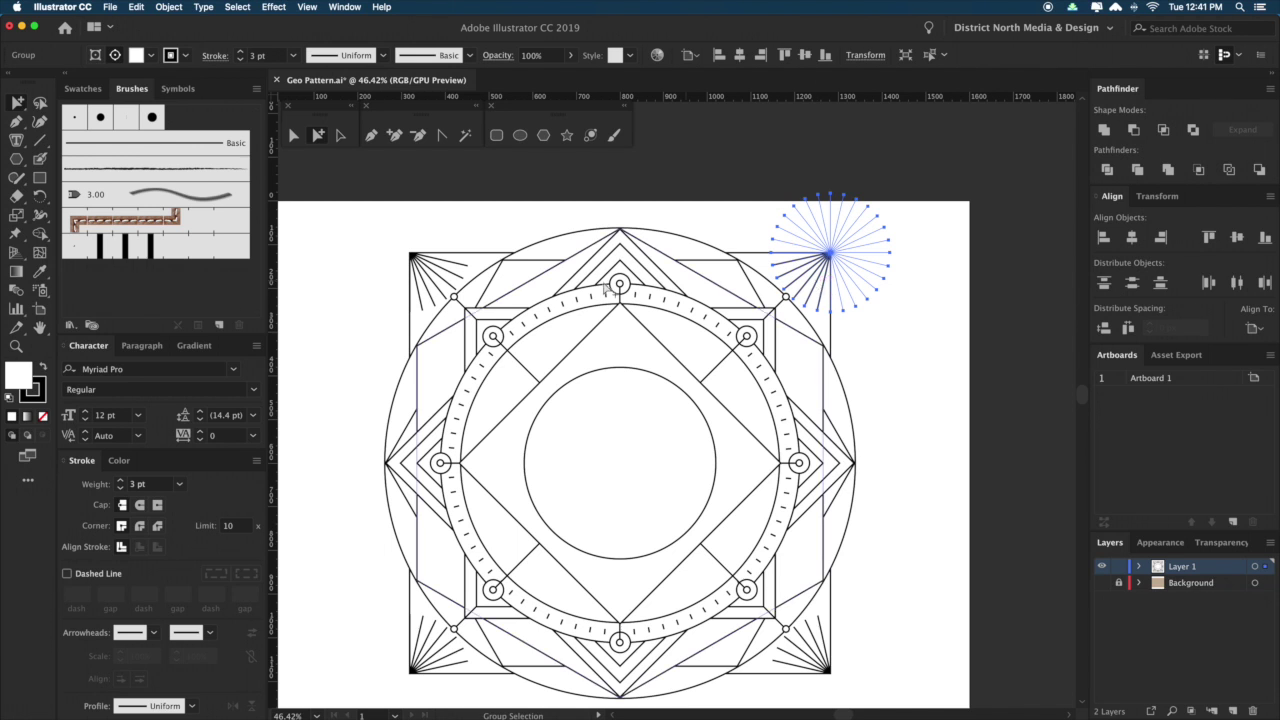
left_click(412, 258, "shift")
scroll(470, 332, "down", 5)
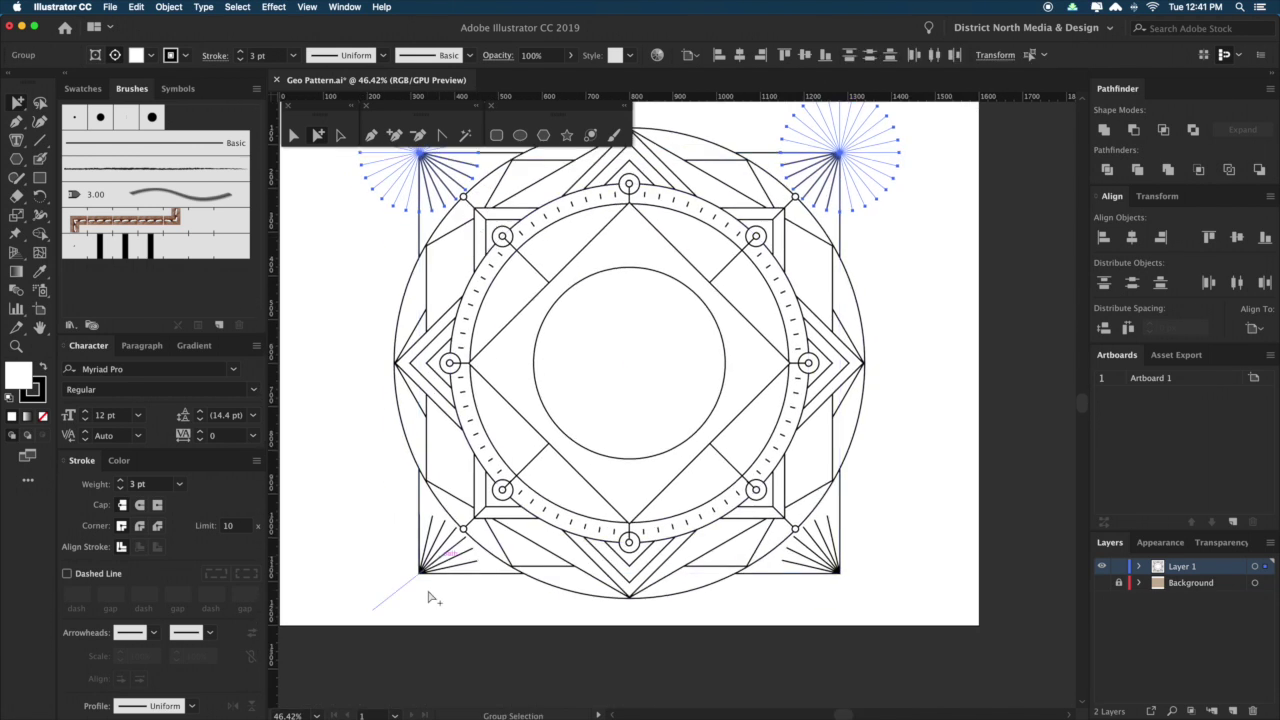
left_click(447, 541, "shift")
scroll(447, 541, "down", 5)
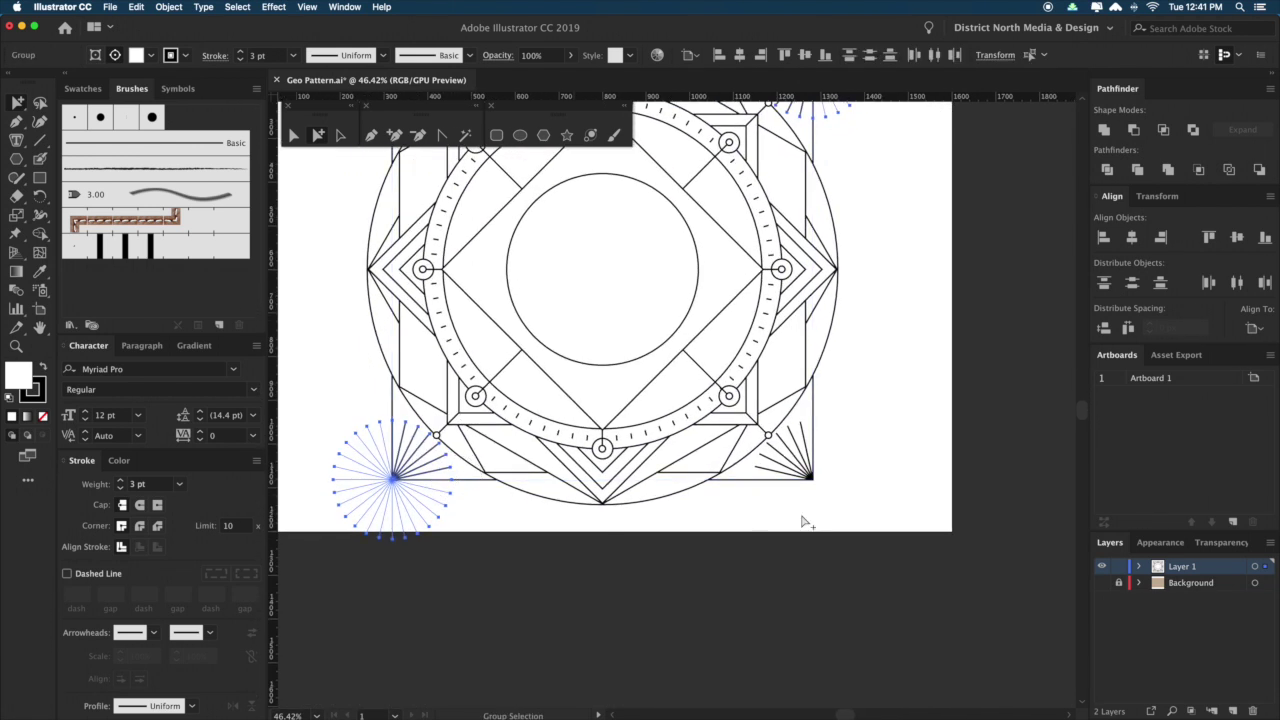
left_click(805, 470, "shift")
scroll(874, 477, "down", 1)
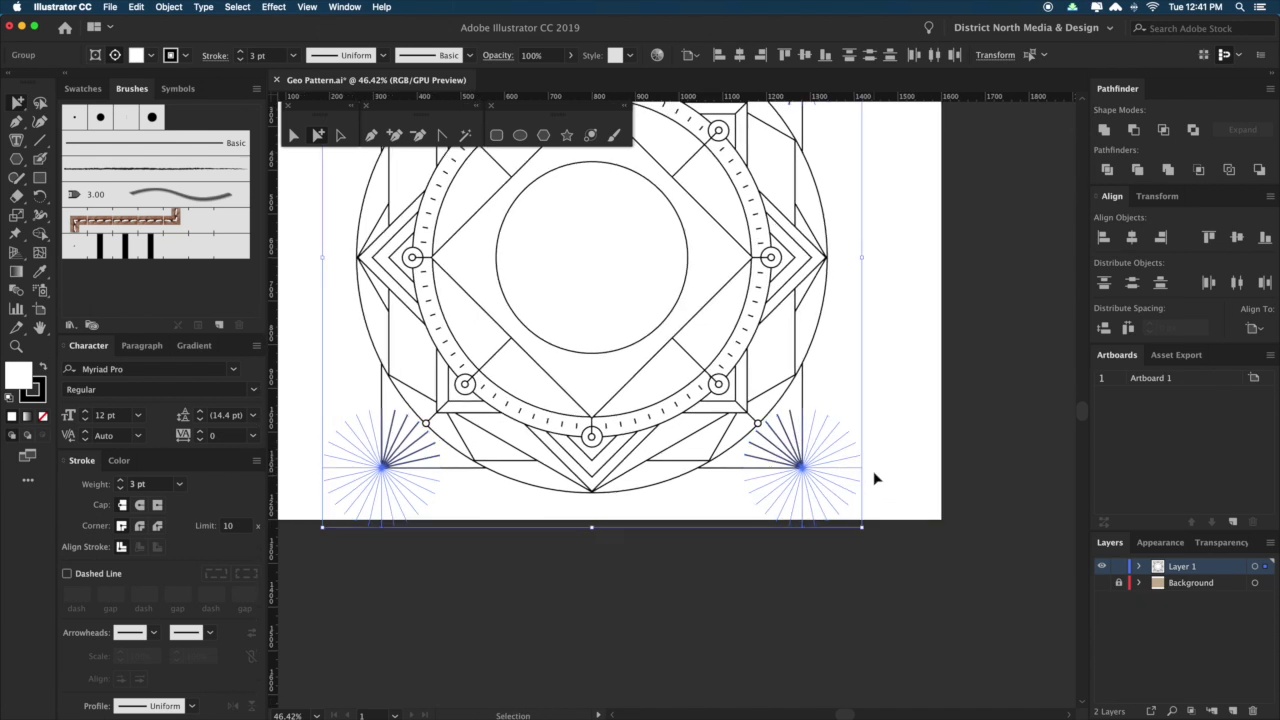
key("super+minus")
key("super+minus")
mouse_move(848, 527)
left_mouse_down()
mouse_move(837, 523)
mouse_move(859, 560)
left_mouse_up()
key("super+z")
key("v")
left_click(904, 553)
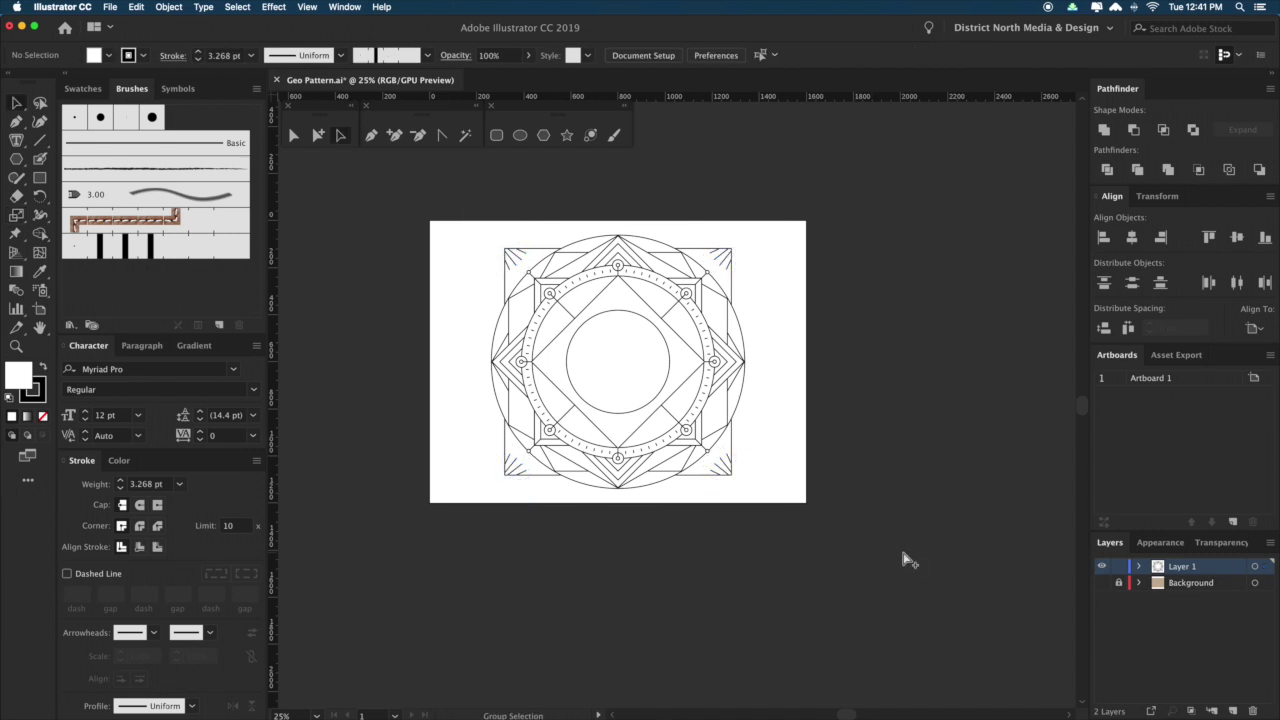
key("super+f")
left_click(870, 556)
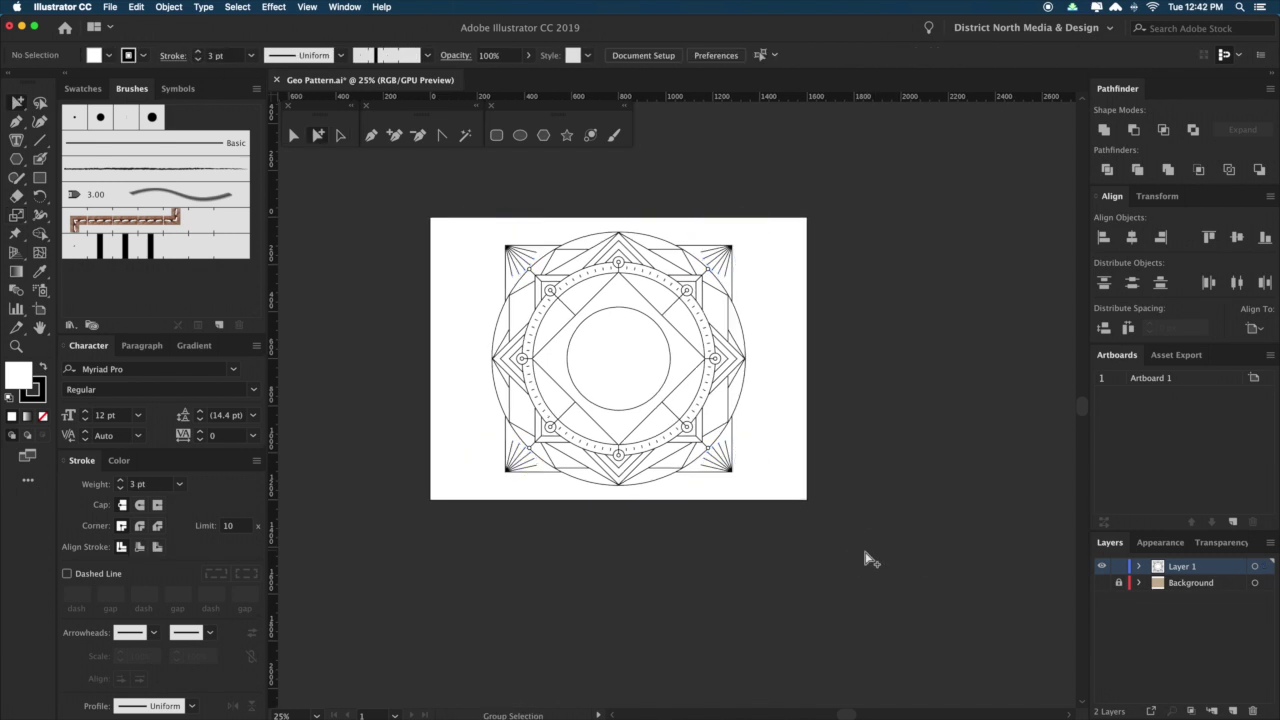
Enlarge the lower-right corner starburst around its centre, and clear the selection.
left_click(729, 480)
key("s")
left_click_drag(822, 548, 851, 563)
key("super+shift+a")
scroll(865, 550, "up", 1)
Match the enlarged lower-right starburst's stroke to the pattern's 3 pt linework by sampling it, and clear the selection.
key("z")
left_click_drag(551, 155, 848, 508)
key("a")
double_click(774, 558)
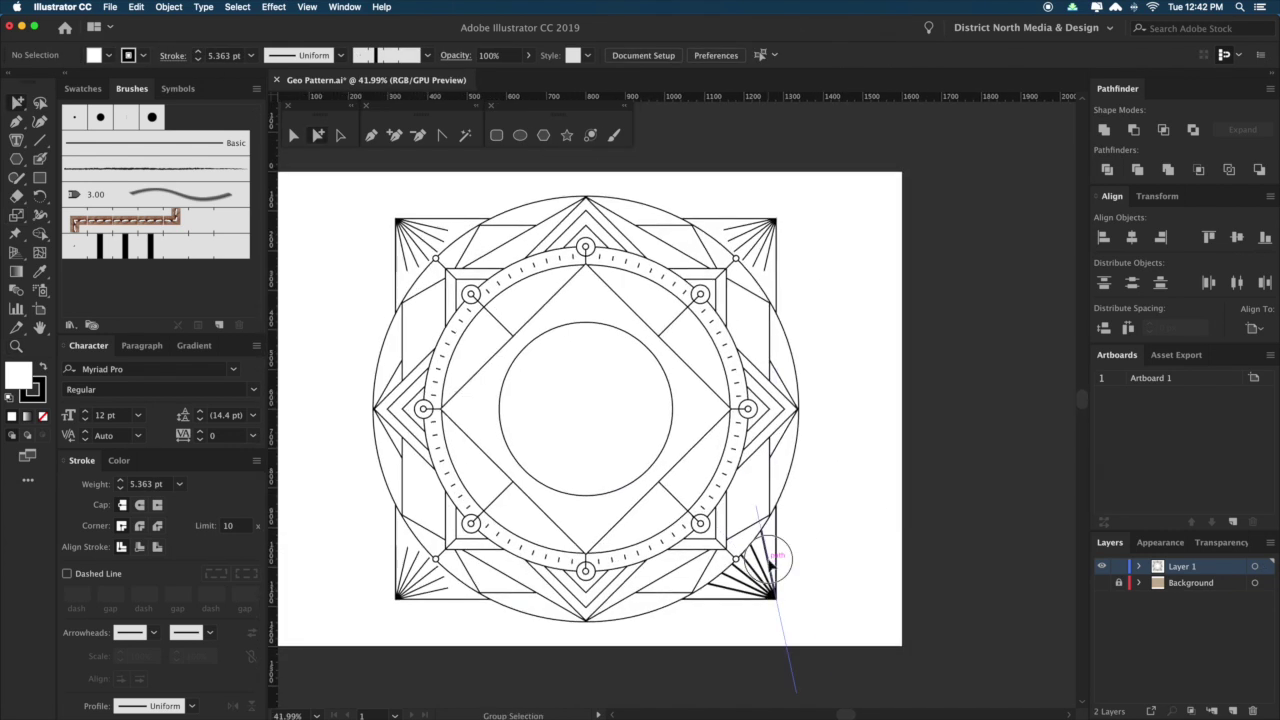
key("i")
left_click(769, 262)
key("a")
left_click(900, 350)
scroll(917, 363, "down", 1)
key("v")
mouse_move(909, 371)
left_mouse_down()
mouse_move(926, 374)
mouse_move(908, 352)
left_mouse_up()
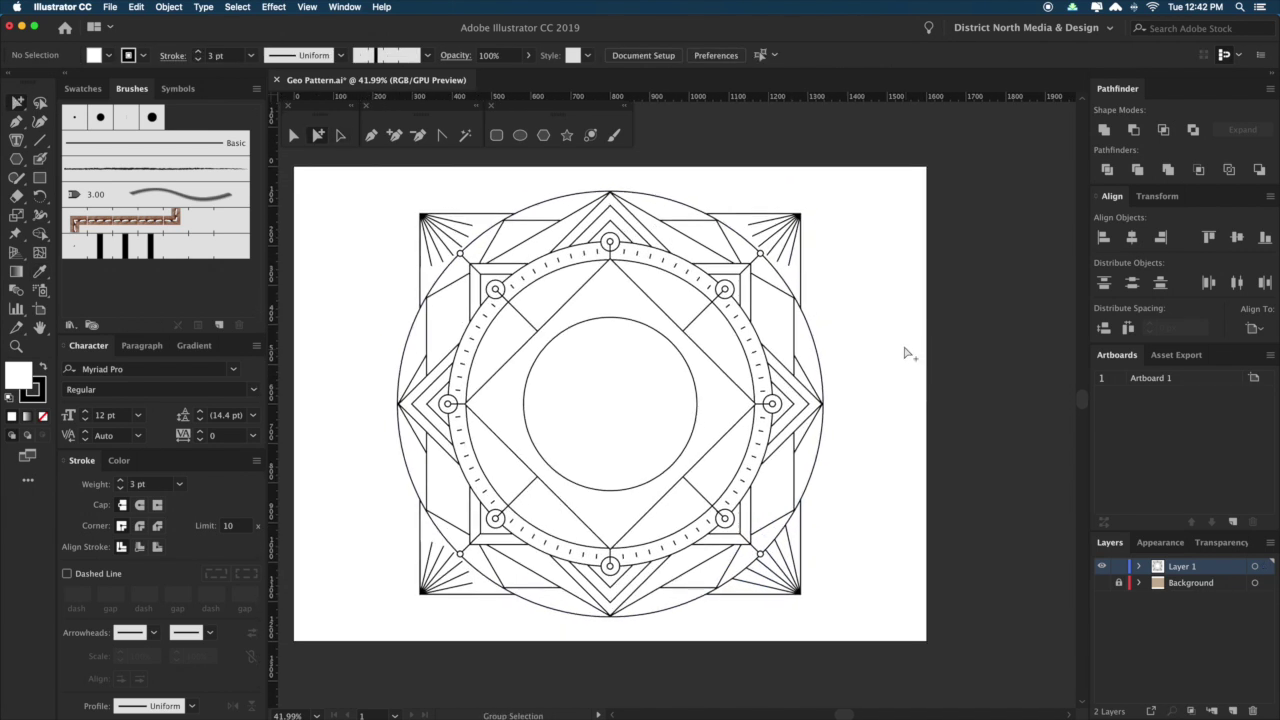
Scale up the upper-right corner starburst around its centre on the back square's corner.
left_click(791, 264)
key("s")
left_click_drag(877, 329, 951, 391)
key("v")
Scale up the upper-left corner starburst around its centre, and clear the selection.
scroll(900, 390, "left", 2)
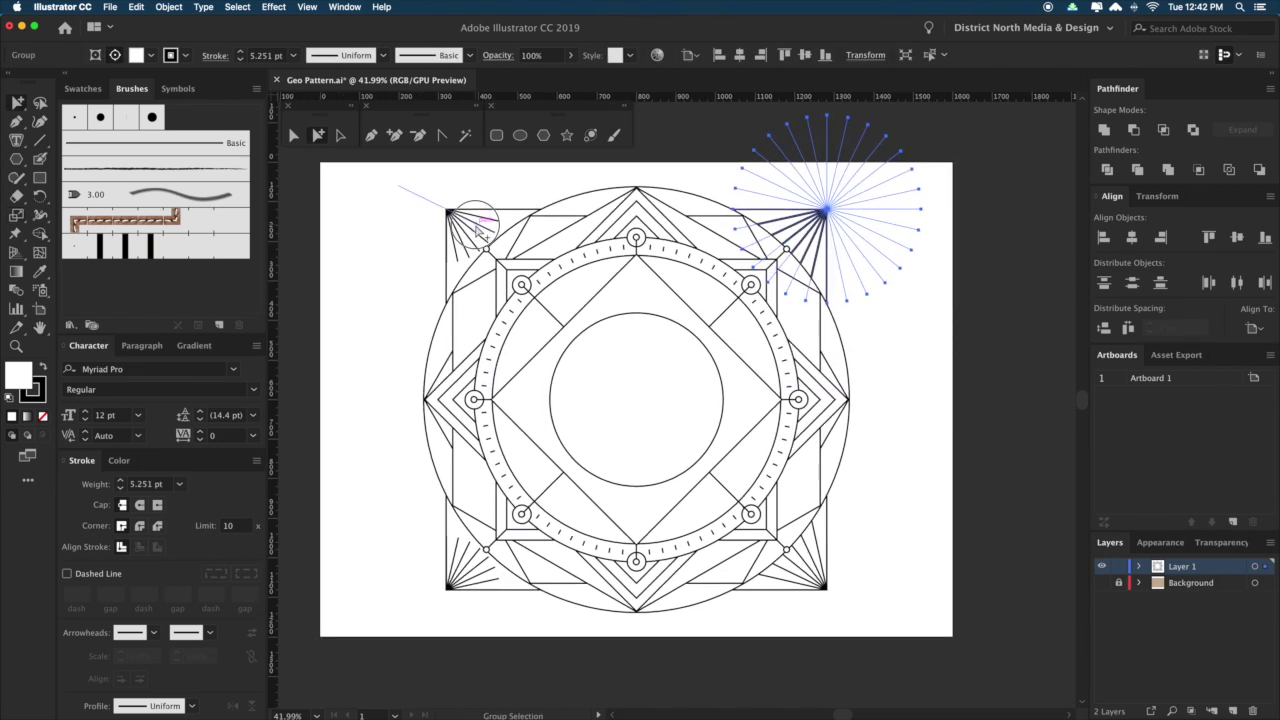
left_click(478, 228)
key("s")
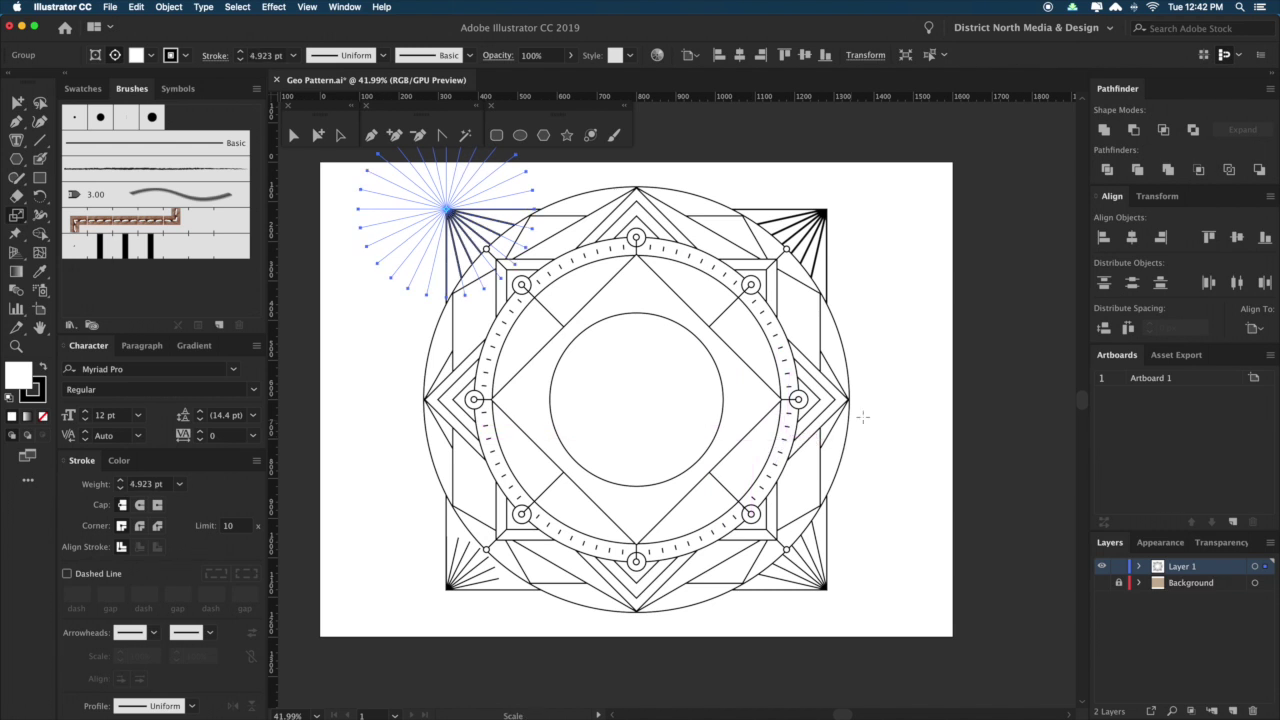
key("v")
left_click(870, 412)
Enlarge the lower-left corner starburst around its centre and match its stroke to the lower-right starburst's 3 pt.
scroll(874, 403, "down", 4)
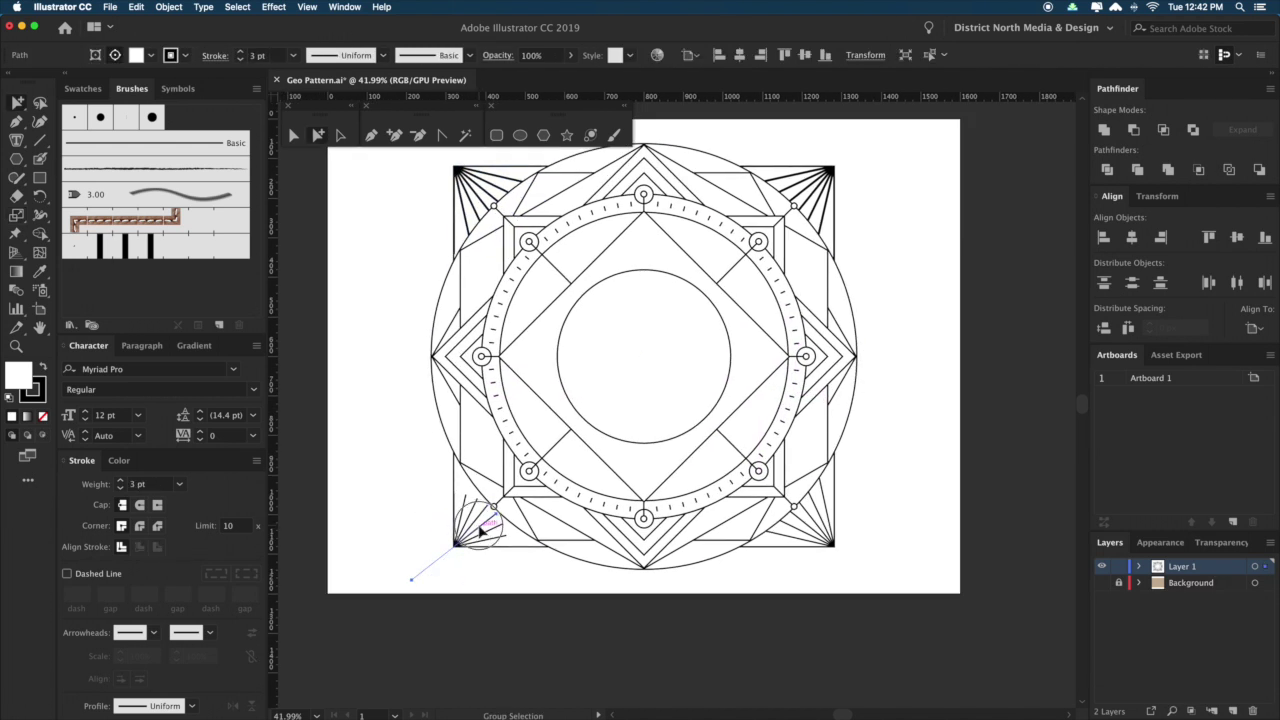
left_click(480, 530)
key("s")
left_click_drag(543, 591, 593, 641)
key("v")
key("i")
left_click(828, 532)
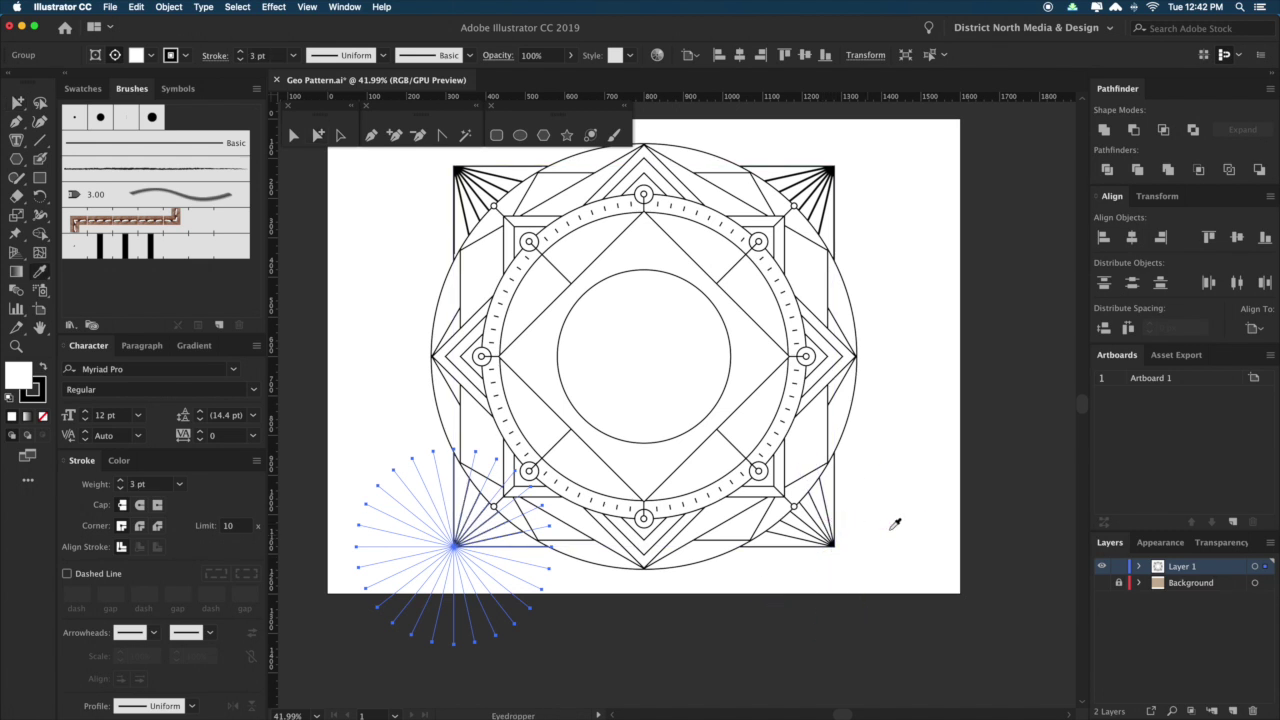
Match the upper-left corner starburst's stroke to the lower-right starburst's 3 pt linework by sampling it, and clear the selection.
key("v")
scroll(920, 335, "up", 5)
double_click(820, 241)
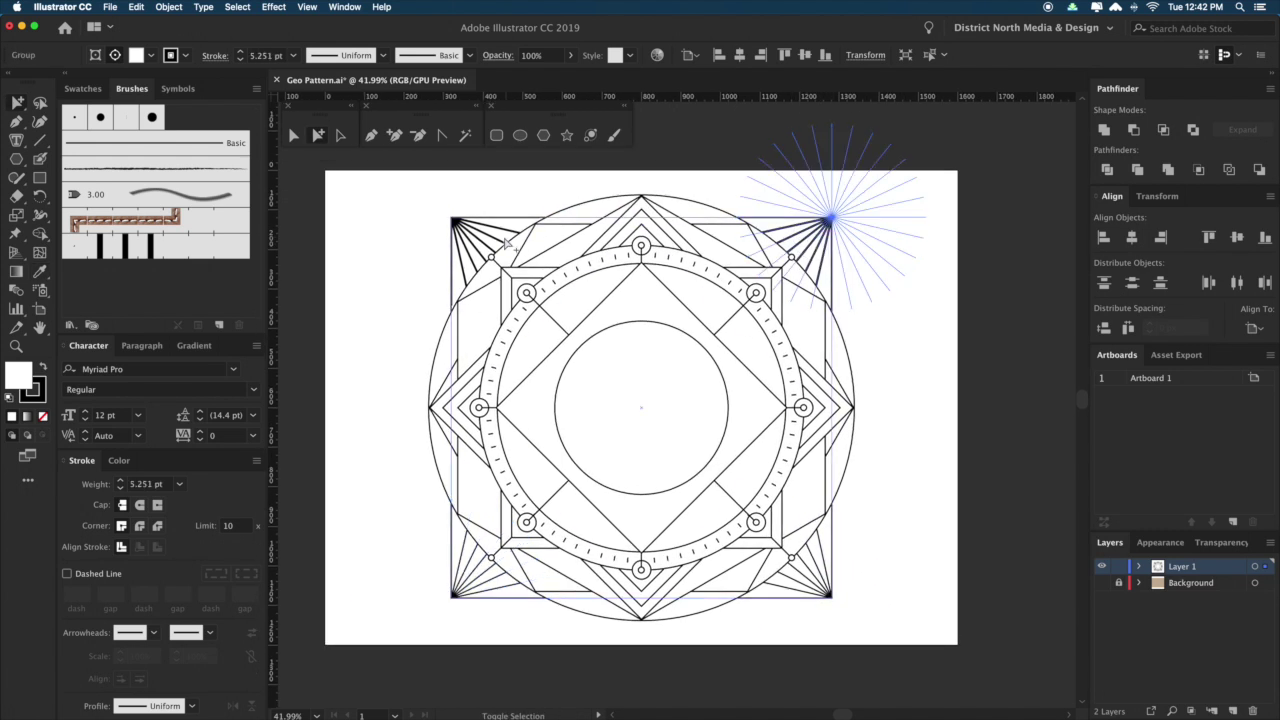
double_click(502, 245)
key("i")
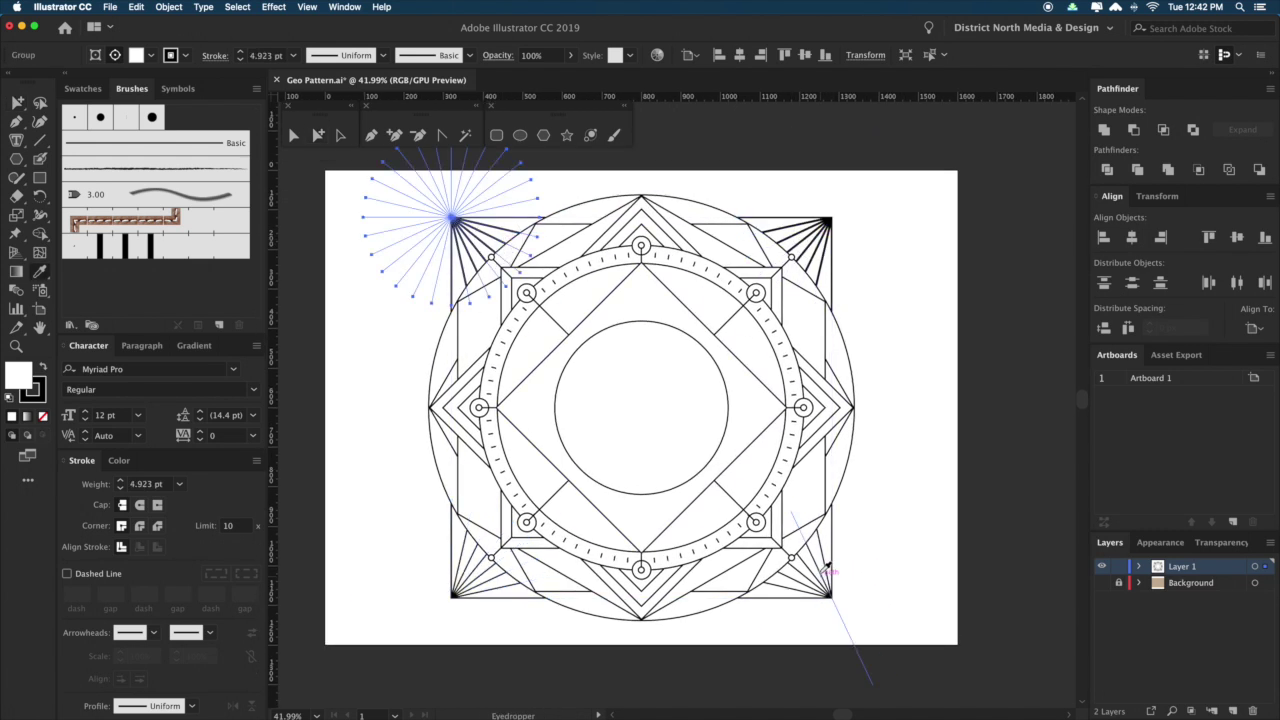
left_click(829, 570)
key("v")
left_click(928, 531)
left_click_drag(934, 528, 931, 529)
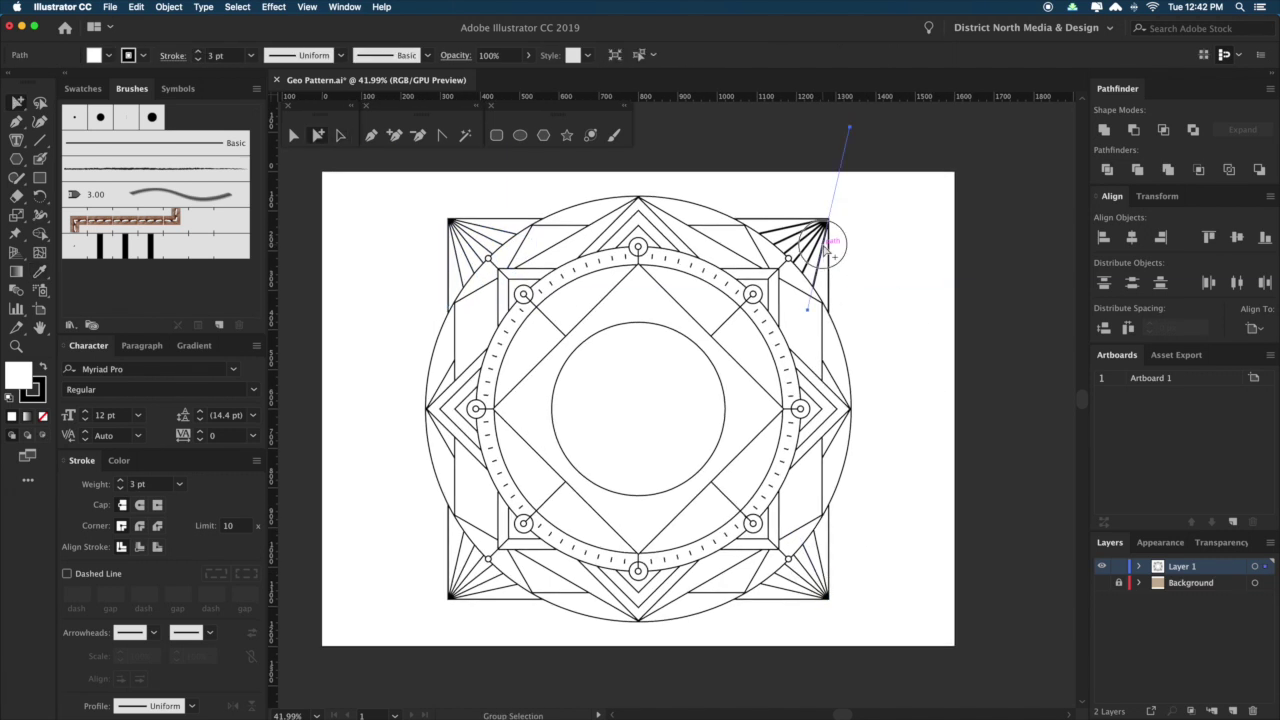
Match the upper-right corner starburst's stroke to the upper-left starburst's 3 pt by sampling it, and clear the selection.
double_click(822, 241)
key("i")
left_click(503, 227)
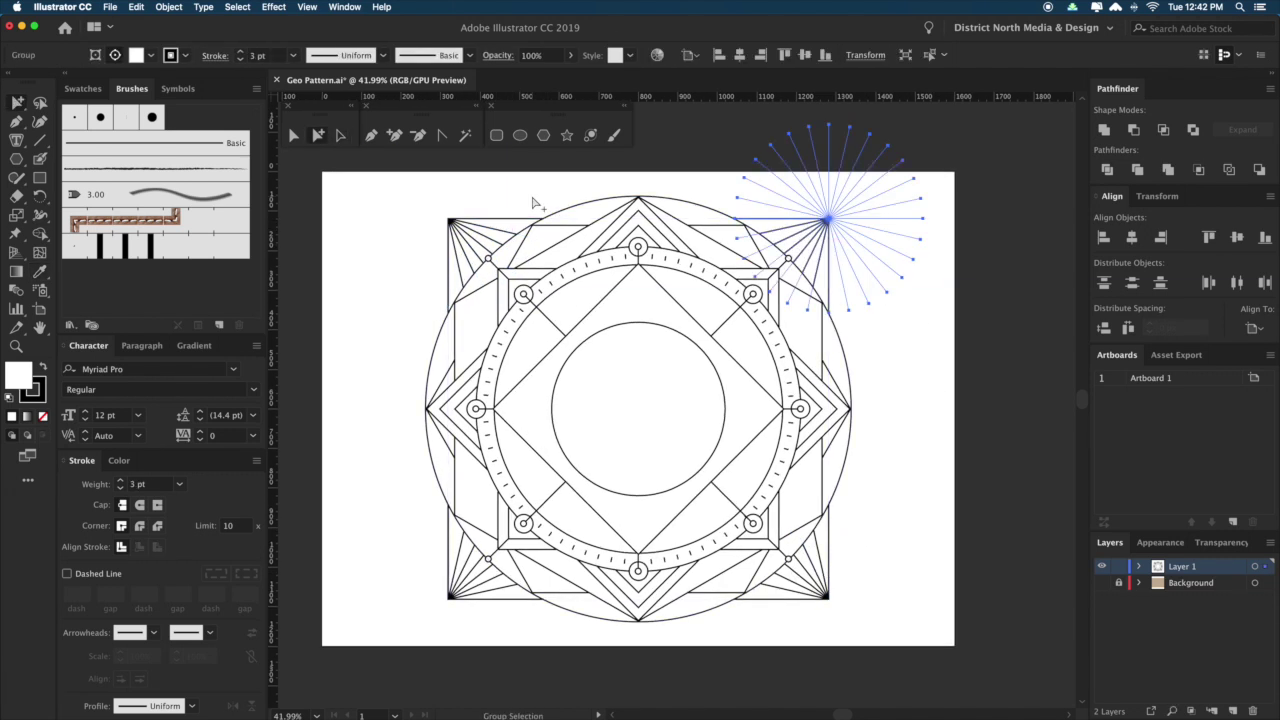
key("v")
left_click(891, 329)
left_click_drag(891, 355, 890, 347)
key("super+minus")
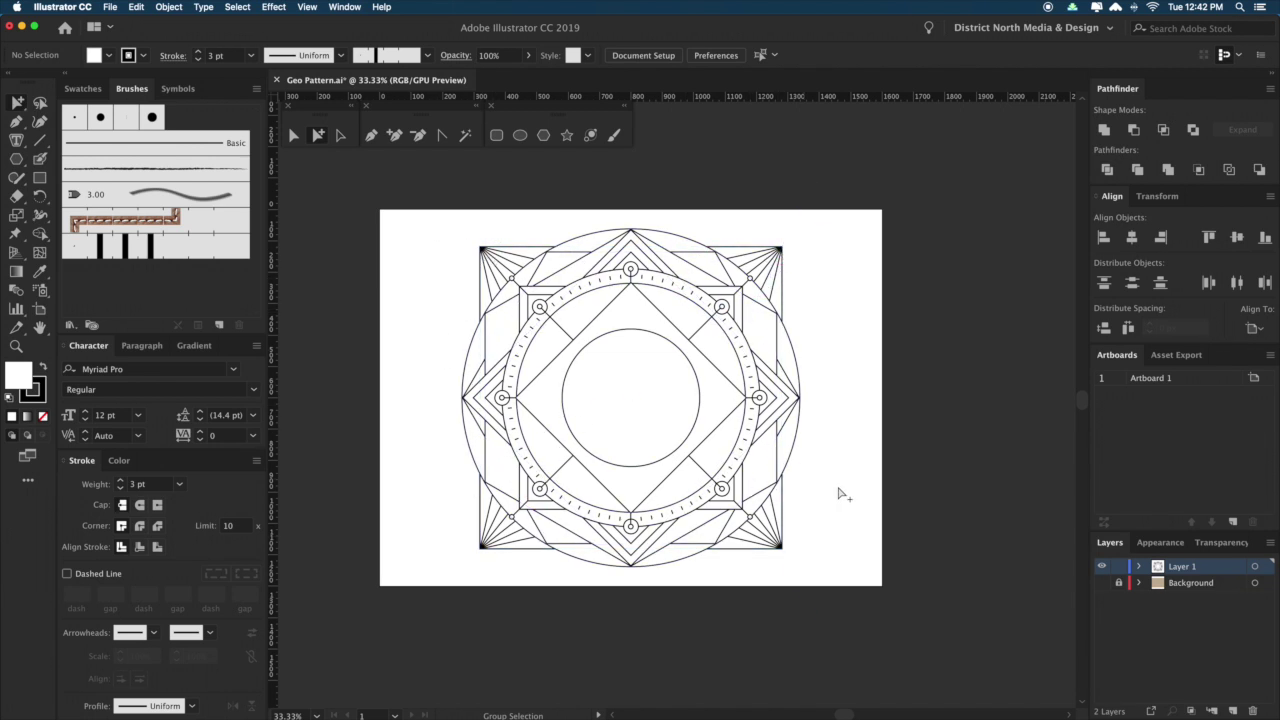
Copy the small circle from the top of the tick ring onto the top point of the large outer circle.
left_click_drag(858, 442, 852, 446)
key("z")
left_click_drag(496, 297, 969, 610)
left_click_drag(834, 432, 957, 518)
left_click_drag(980, 453, 971, 460)
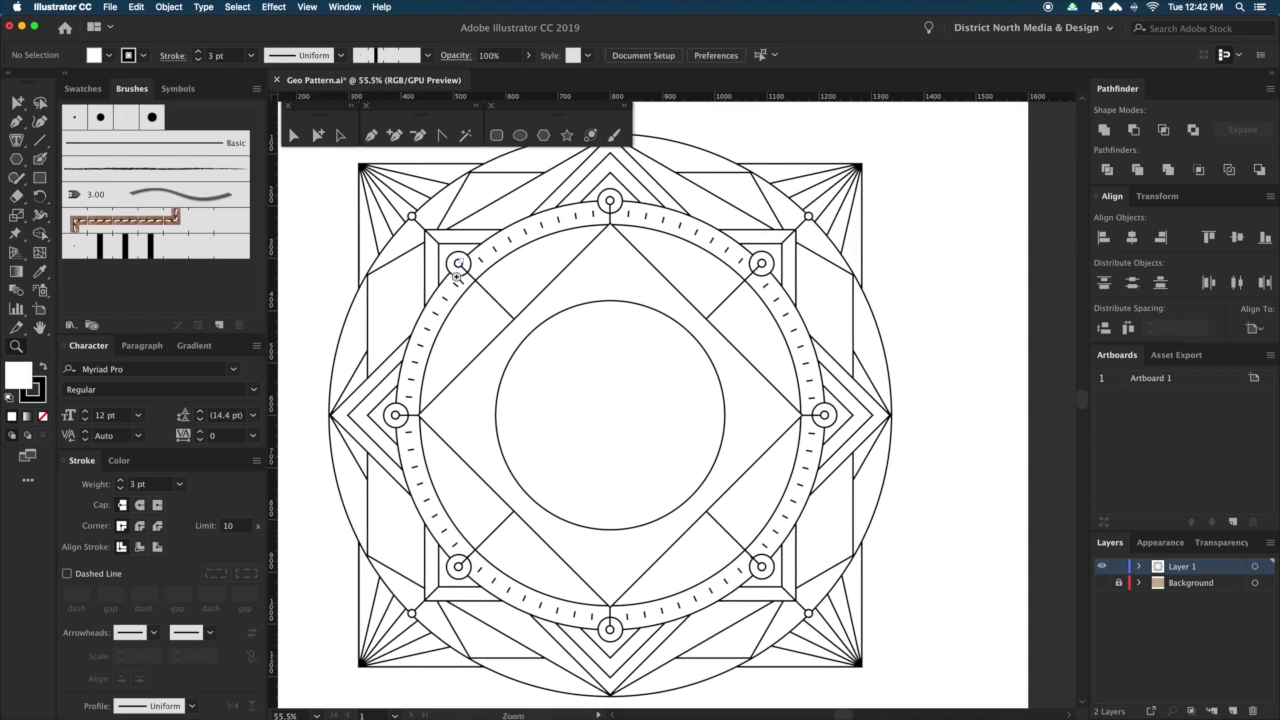
left_click_drag(704, 340, 695, 367)
key("v")
left_click(624, 247)
left_click_drag(630, 256, 628, 190)
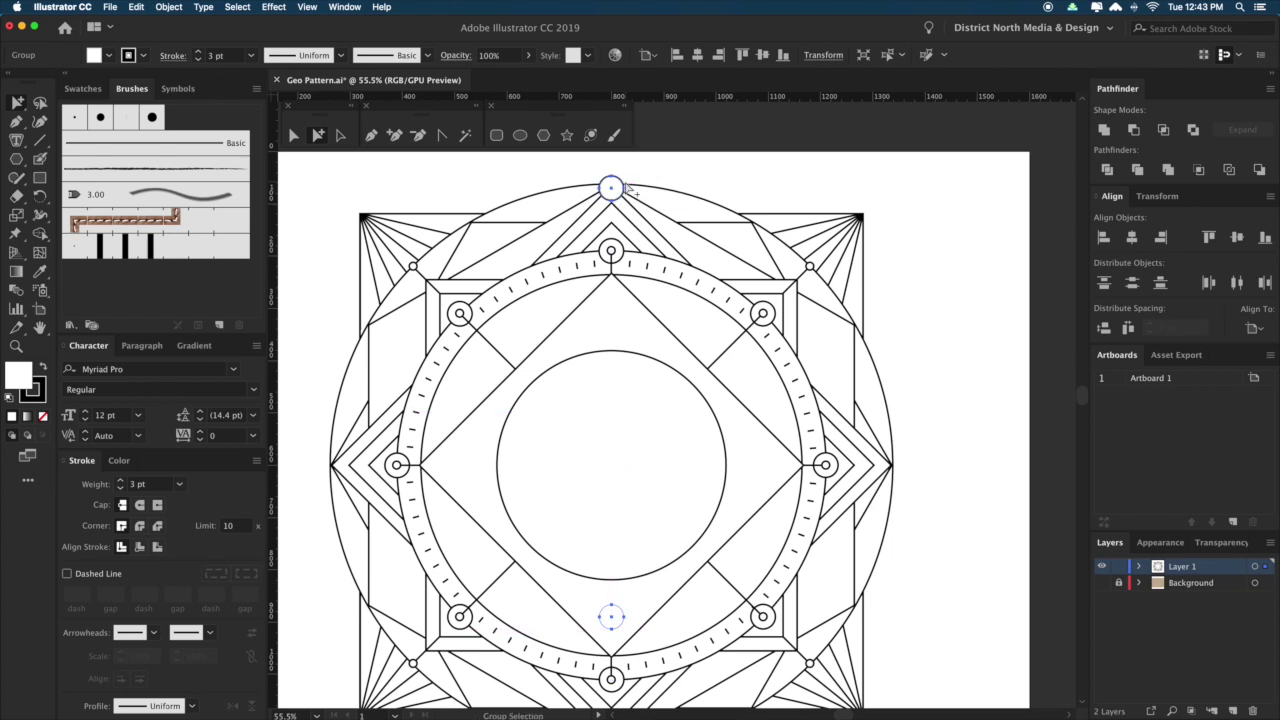
left_click(950, 357)
left_click_drag(962, 376, 957, 377)
left_click_drag(618, 190, 618, 186)
left_click(728, 185)
left_click_drag(730, 185, 728, 185)
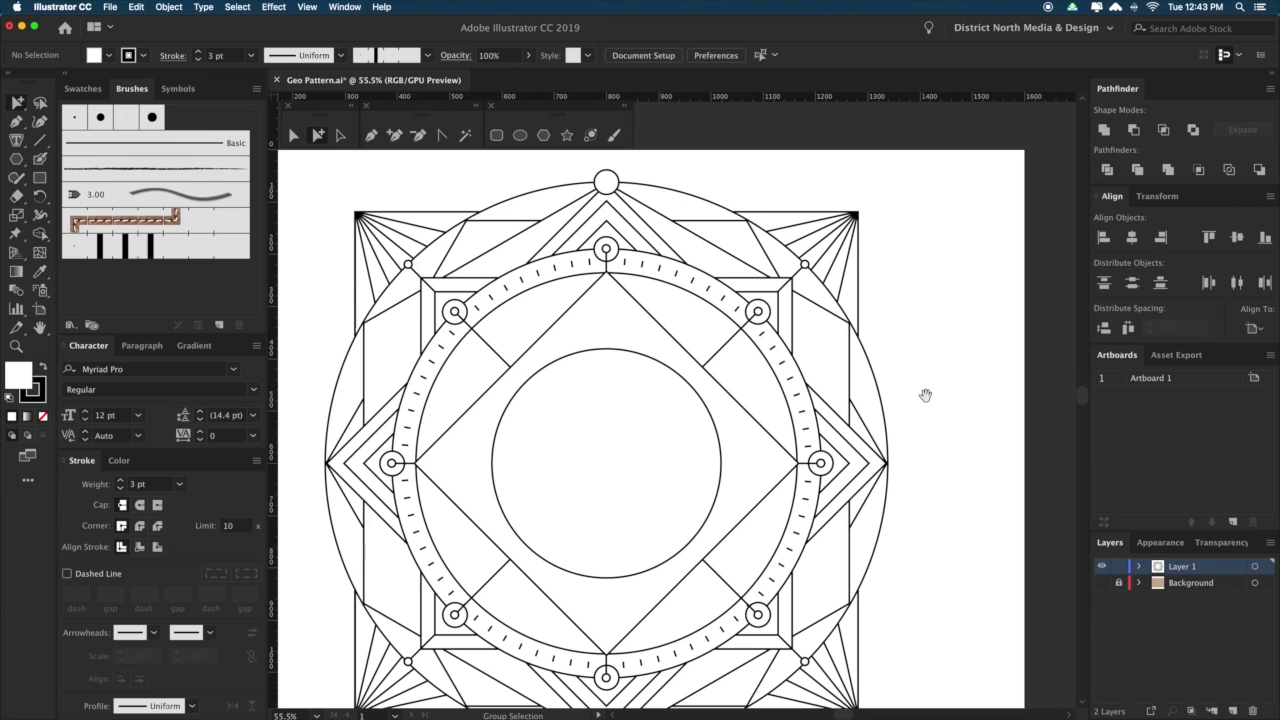
Scale up the small circle at the large outer circle's top point, and clear the selection.
left_click_drag(945, 343, 937, 361)
left_click_drag(659, 265, 627, 253)
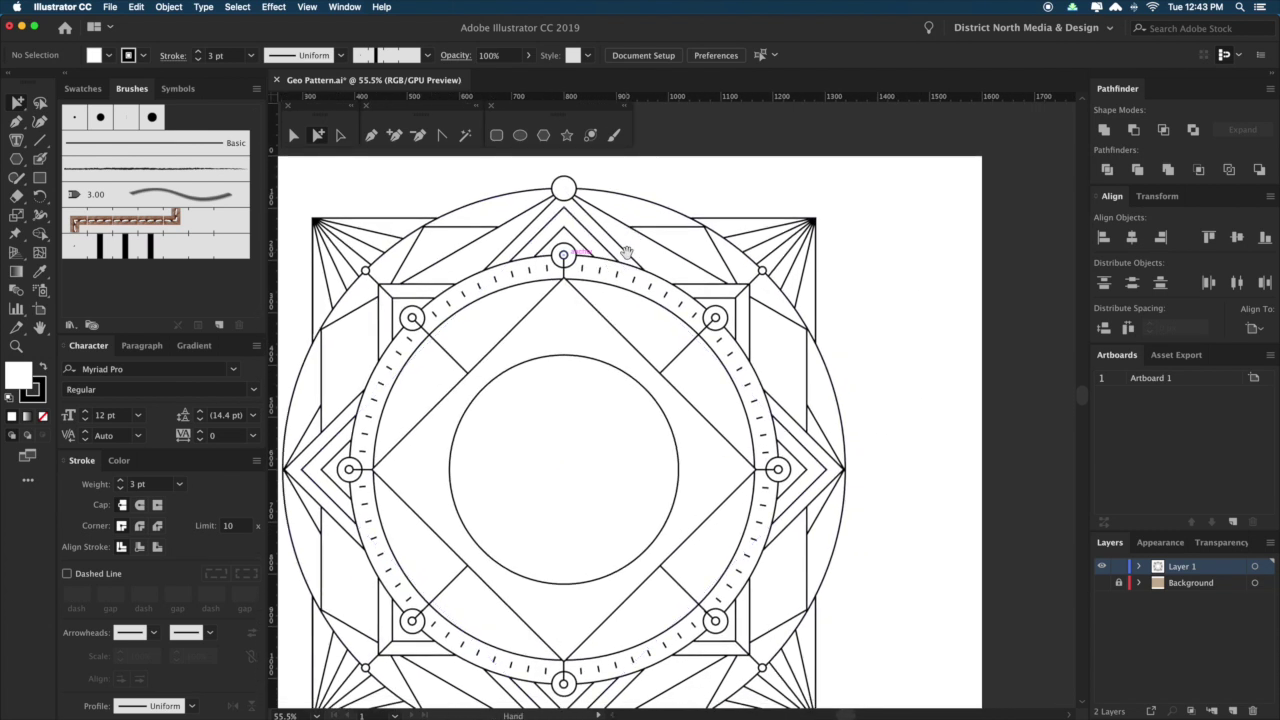
key("super+minus")
left_click_drag(888, 416, 928, 380)
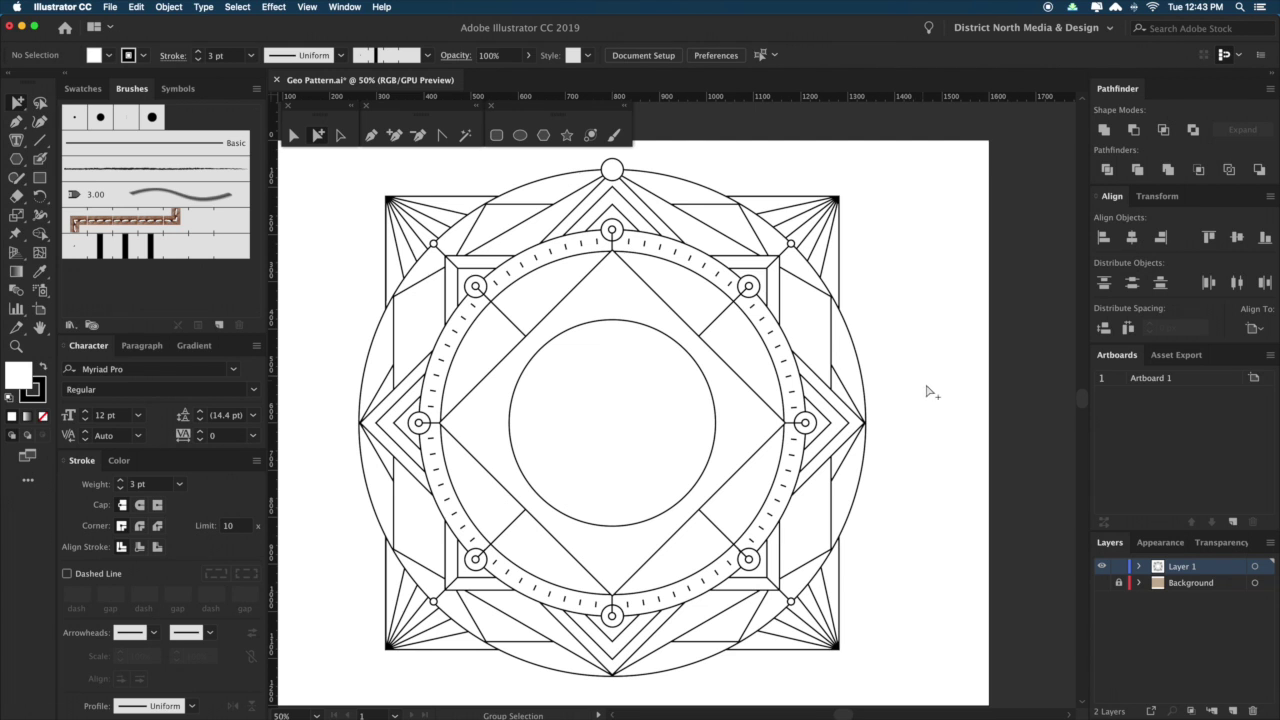
left_click_drag(937, 351, 929, 360)
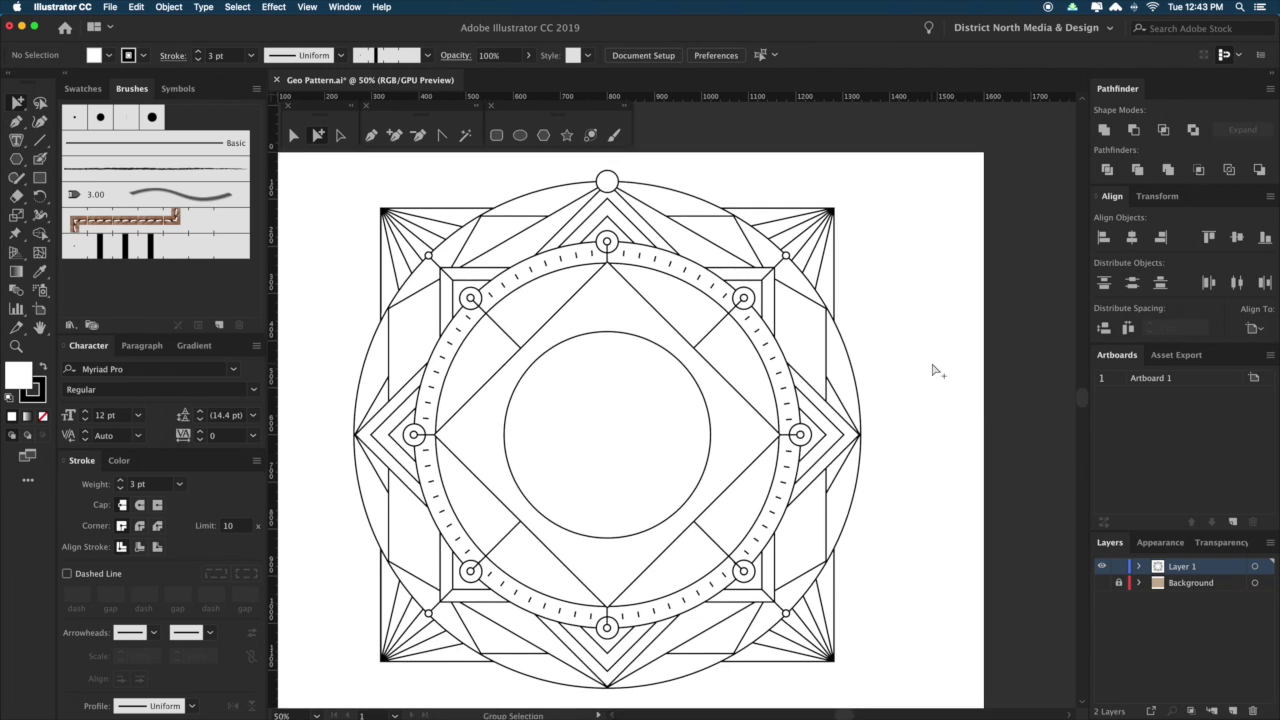
mouse_move(928, 384)
left_mouse_down()
mouse_move(946, 371)
mouse_move(934, 373)
left_mouse_up()
left_click(615, 171)
key("s")
mouse_move(774, 286)
left_mouse_down()
mouse_move(848, 336)
mouse_move(890, 314)
left_mouse_up()
key("a")
left_click(884, 311)
Scale down a copy of the top circle to make a concentric inner circle, and sample the pattern's 3 pt stroke onto it.
left_click(595, 178)
key("i")
key("s")
left_click_drag(929, 360, 779, 300)
key("i")
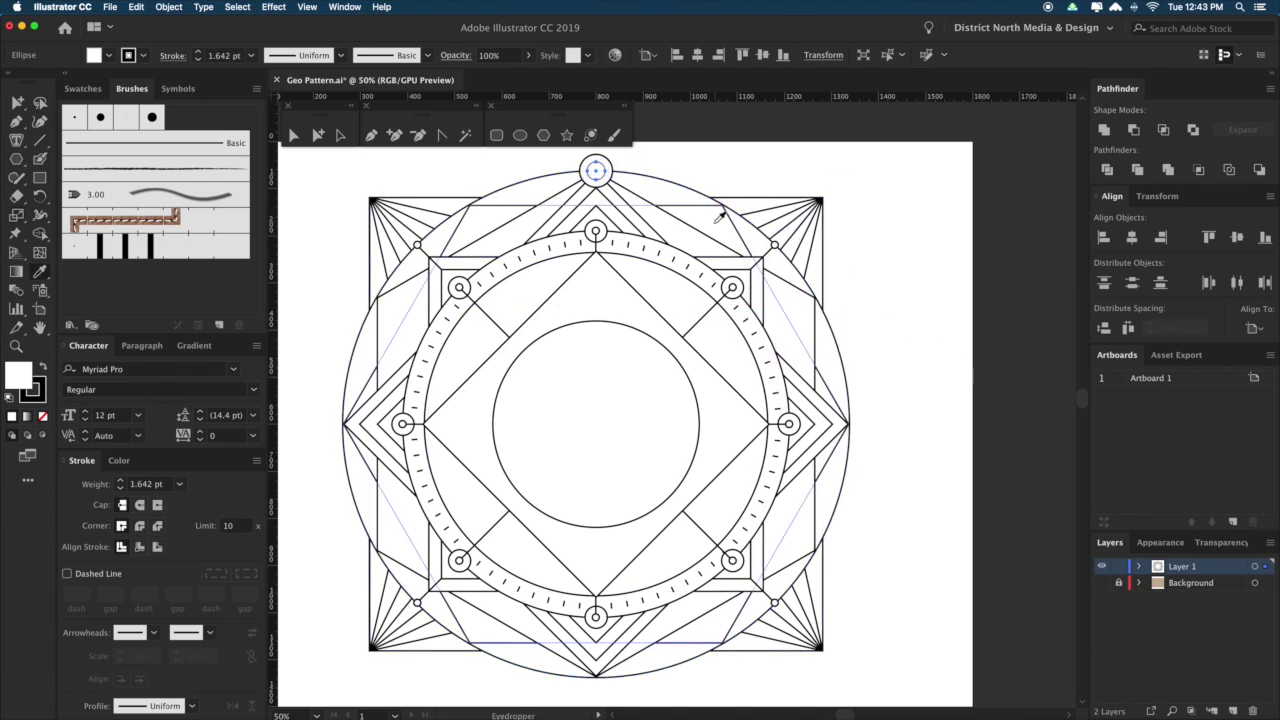
left_click(706, 232)
scroll(938, 298, "left", 1)
key("a")
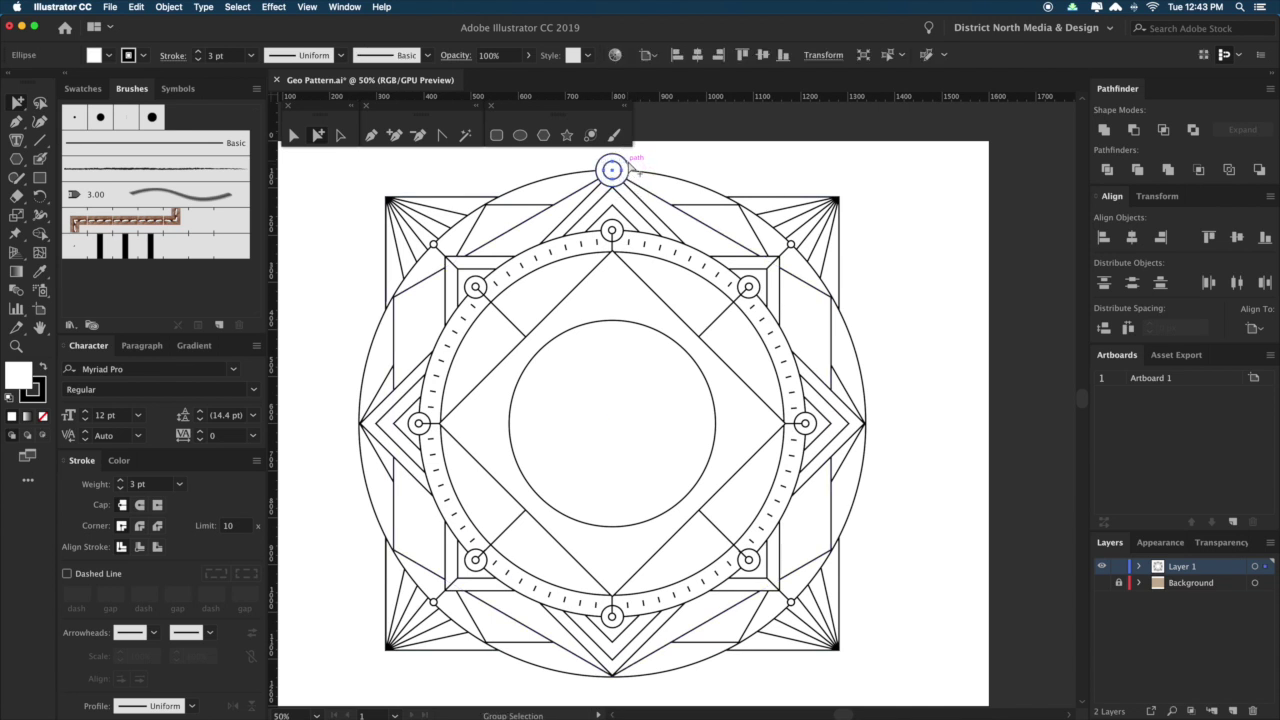
Copy the double circle from the top of the large outer circle to its bottom point.
left_click_drag(629, 162, 648, 405)
key("super+z")
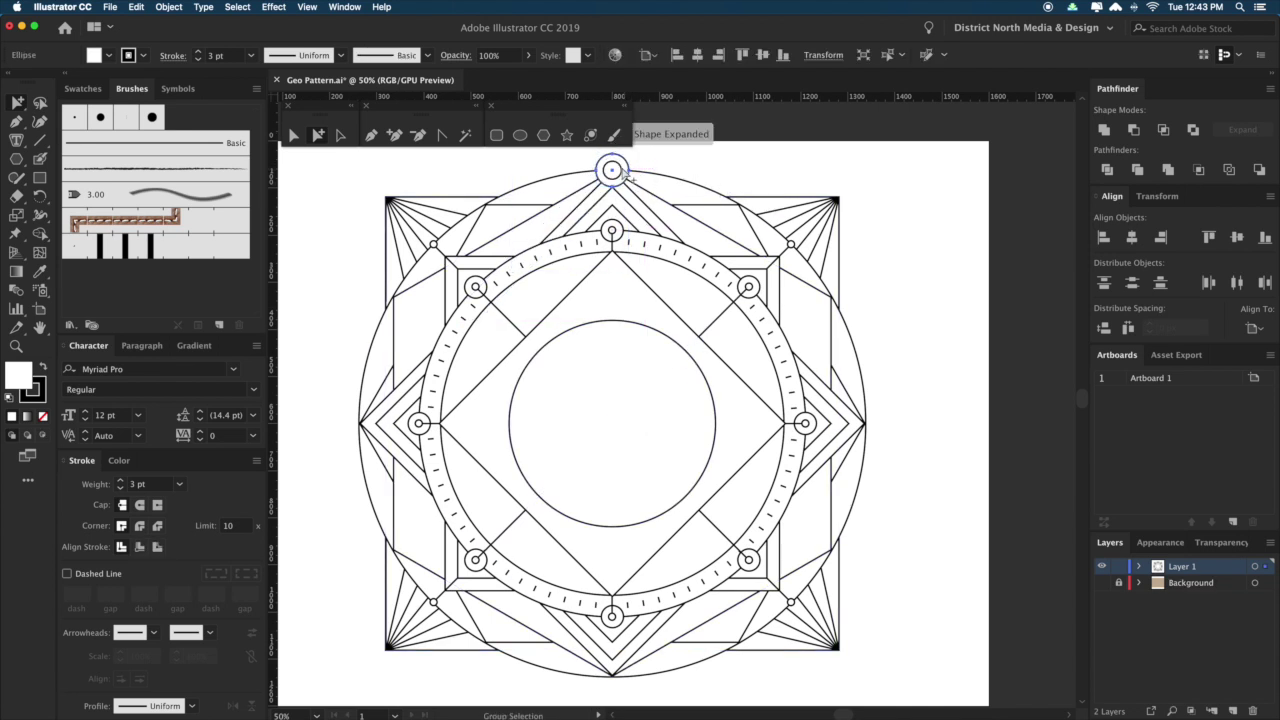
left_click_drag(630, 168, 700, 677)
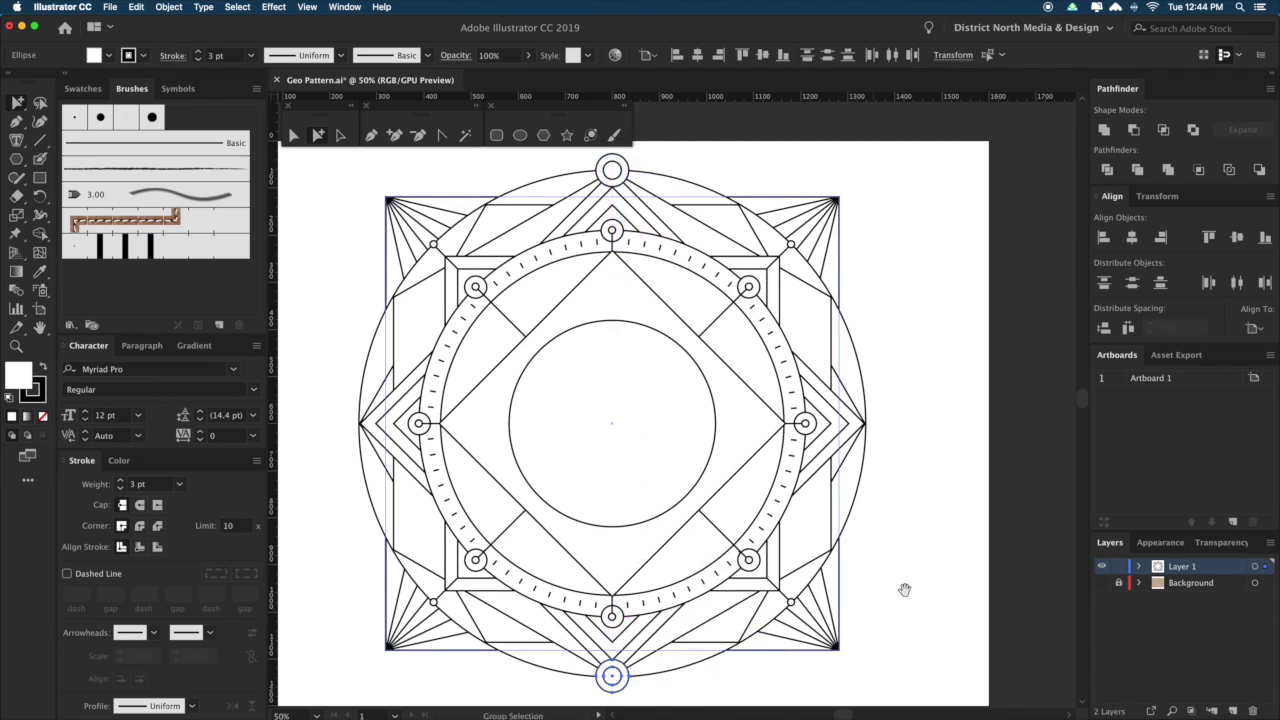
scroll(860, 457, "down", 1)
Rotate copies of the top and bottom double circles to the large outer circle's left and right points, and clear the selection.
left_click_drag(704, 163, 699, 191)
left_click(594, 186, "shift")
key("r")
left_click_drag(884, 264, 877, 528)
key("v")
left_click(916, 584)
key("super+minus")
key("z")
left_click_drag(619, 448, 795, 615)
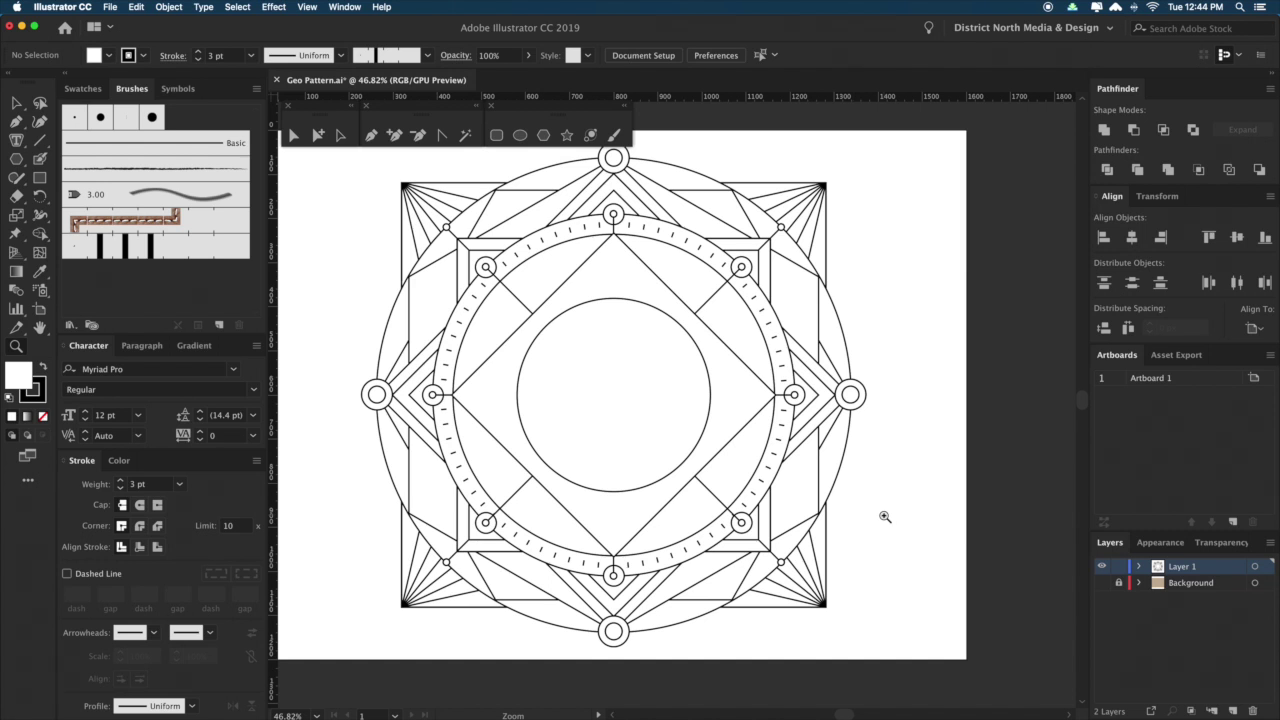
left_click_drag(893, 497, 886, 515)
Group the four double circles on the large outer circle, and clear the selection.
key("a")
left_click(850, 420)
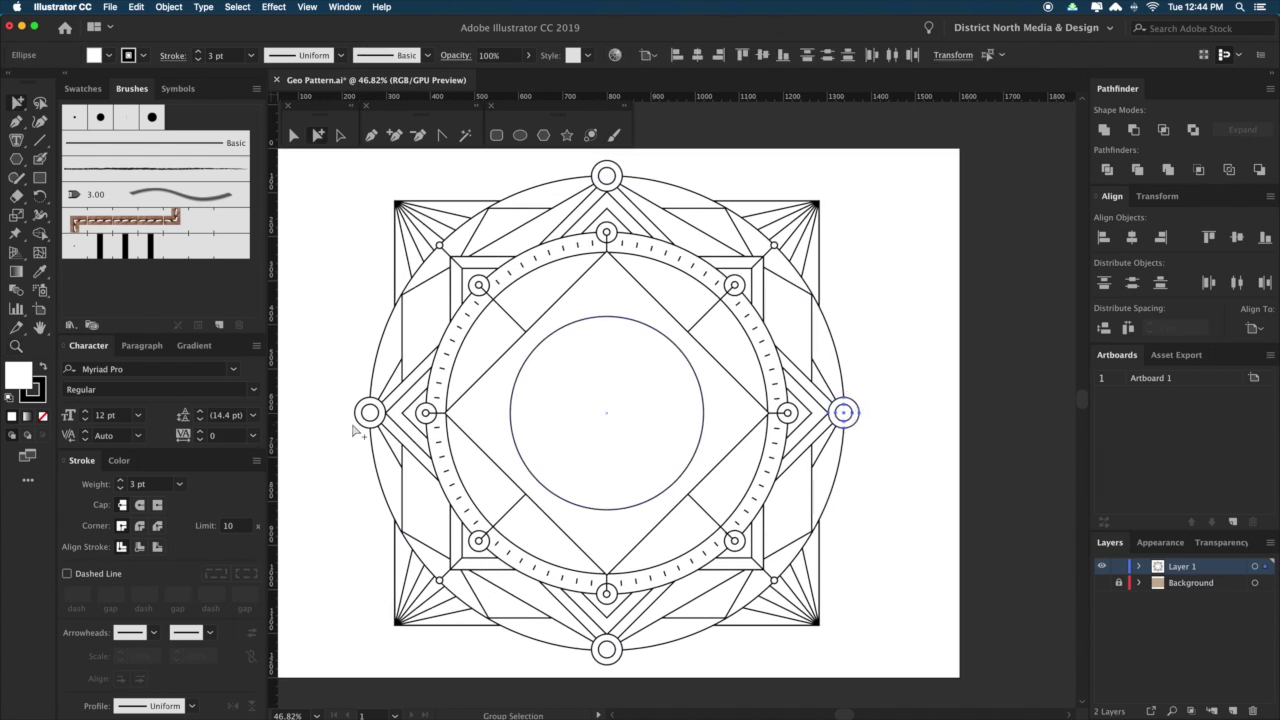
left_click_drag(322, 401, 368, 443)
left_click_drag(648, 166, 562, 177)
scroll(588, 217, "down", 2)
key("super+g")
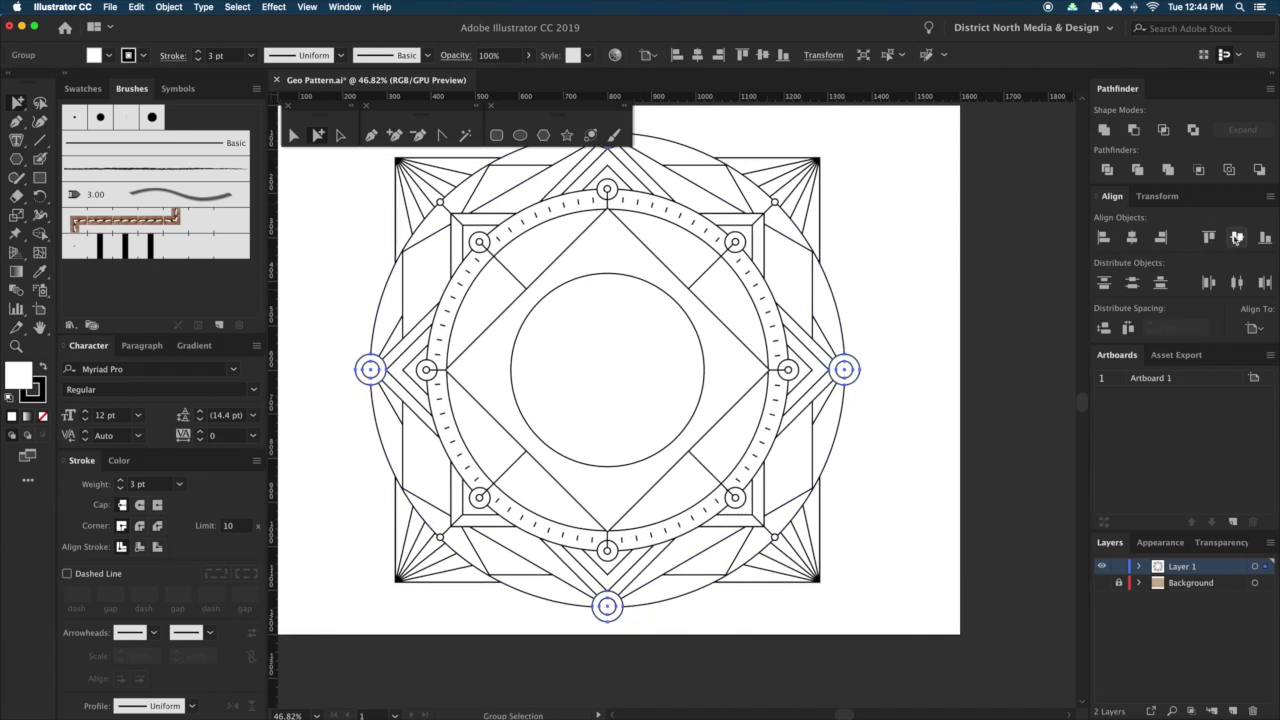
left_click(929, 349)
scroll(925, 370, "up", 1)
scroll(920, 398, "down", 1)
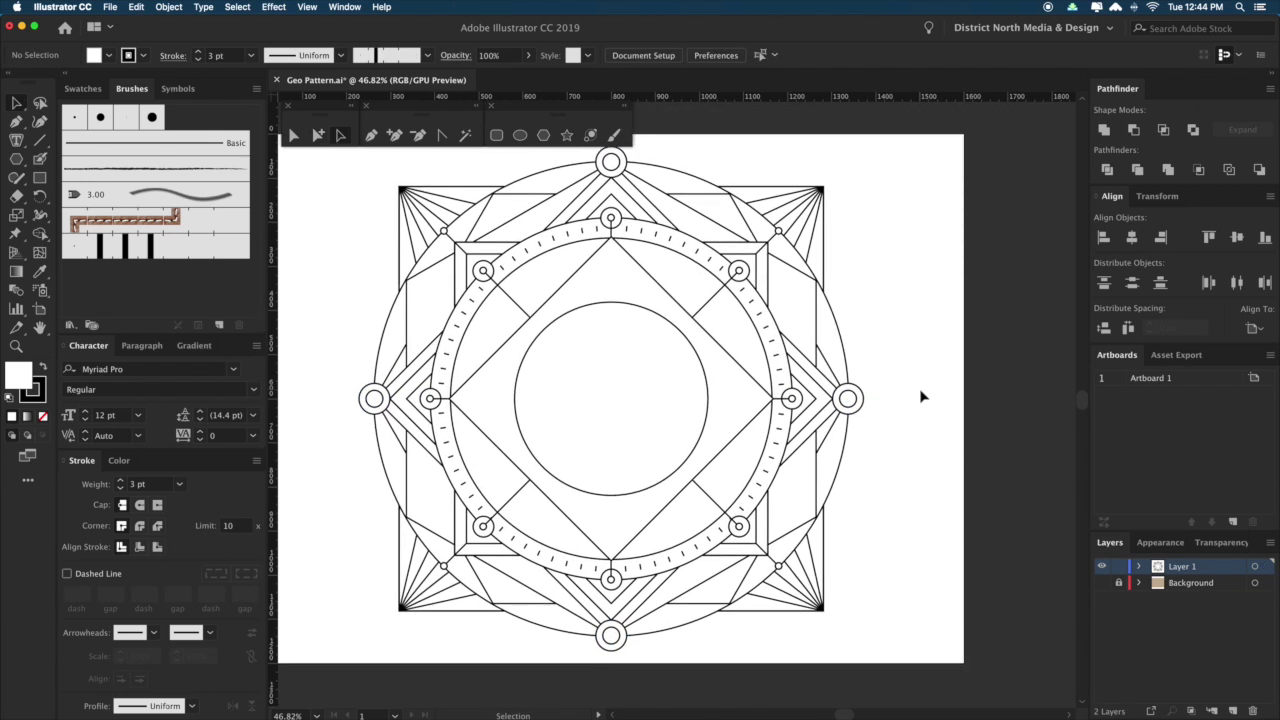
left_click_drag(905, 378, 922, 401)
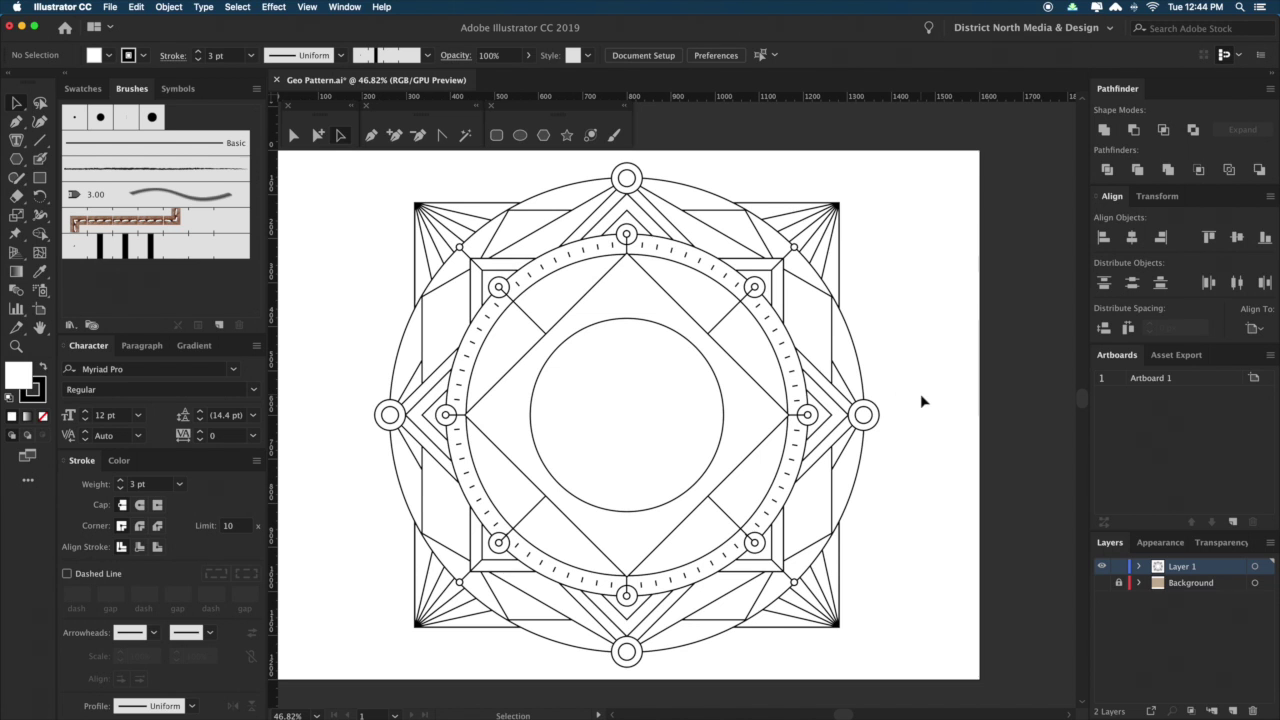
Rotate a copy of the inner diamond into an upright square, then cut it and paste it behind the diamond.
left_click(650, 281)
left_click_drag(849, 514, 768, 578)
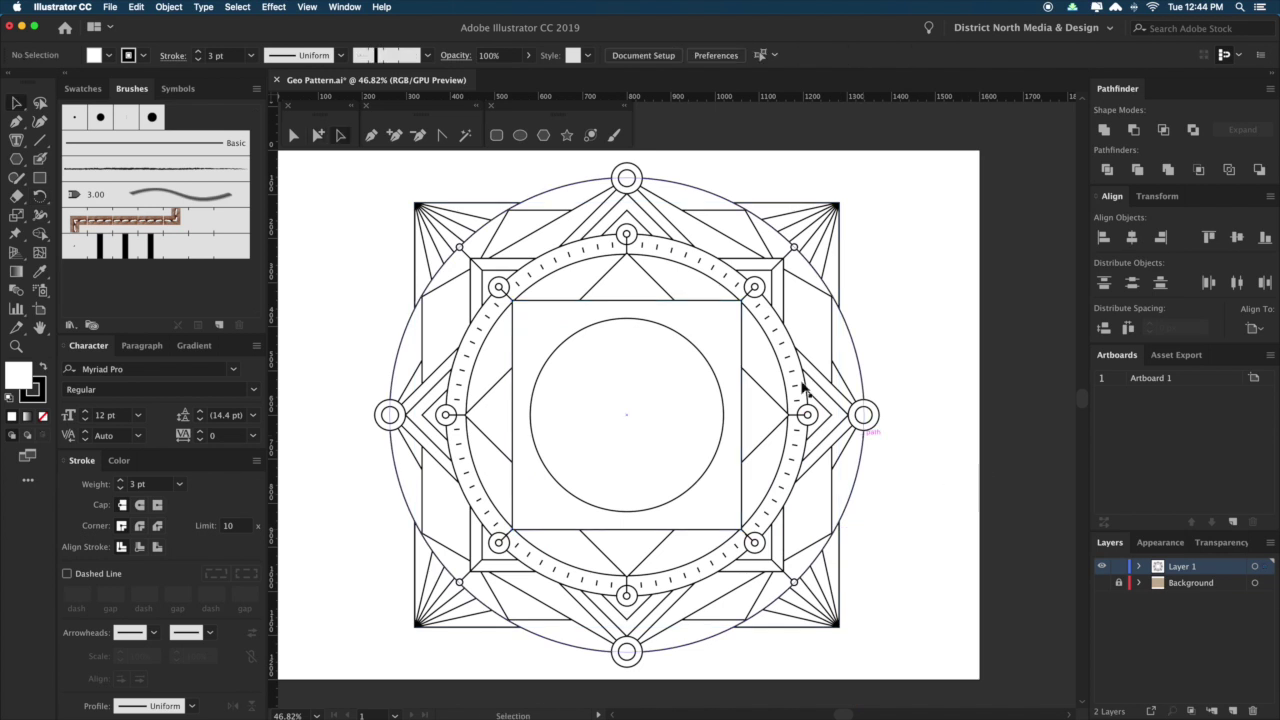
key("super+x")
left_click(724, 319)
key("super+f")
left_click(974, 357)
key("space")
left_click_drag(967, 377, 966, 371)
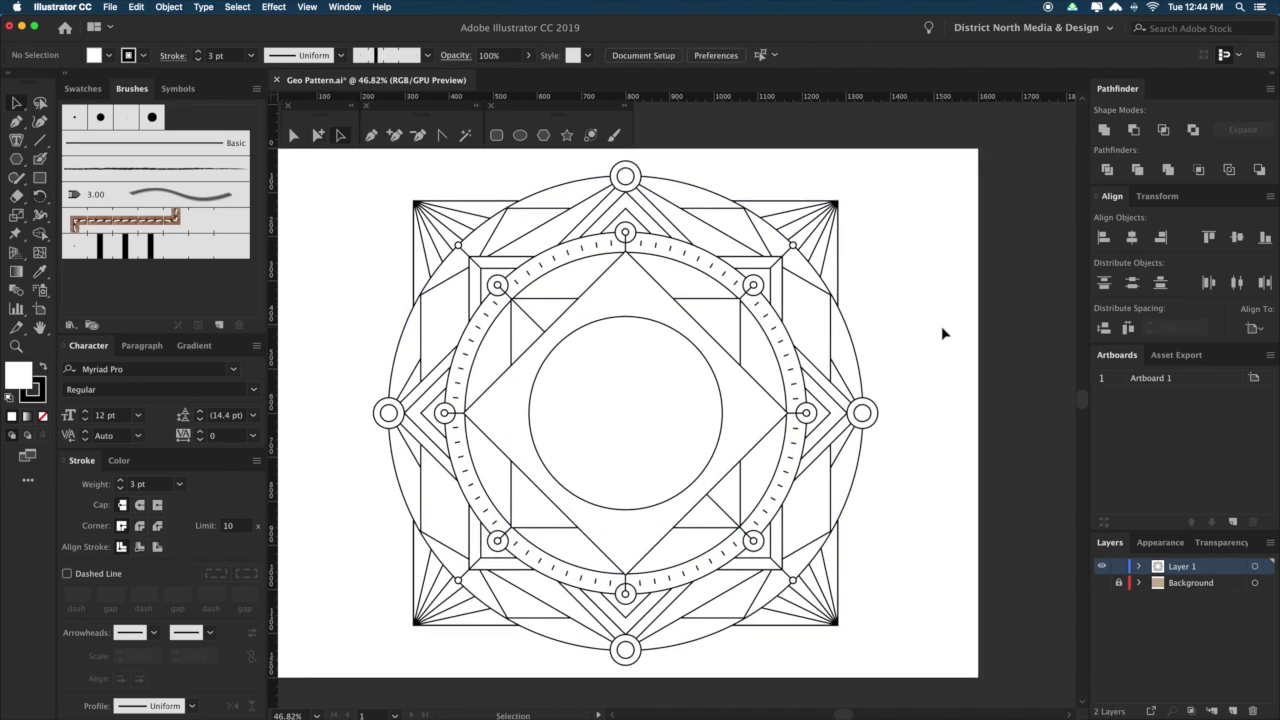
Cut the new upright square and paste it behind the diagonal spokes, and clear the selection.
left_click(736, 325)
key("super+x")
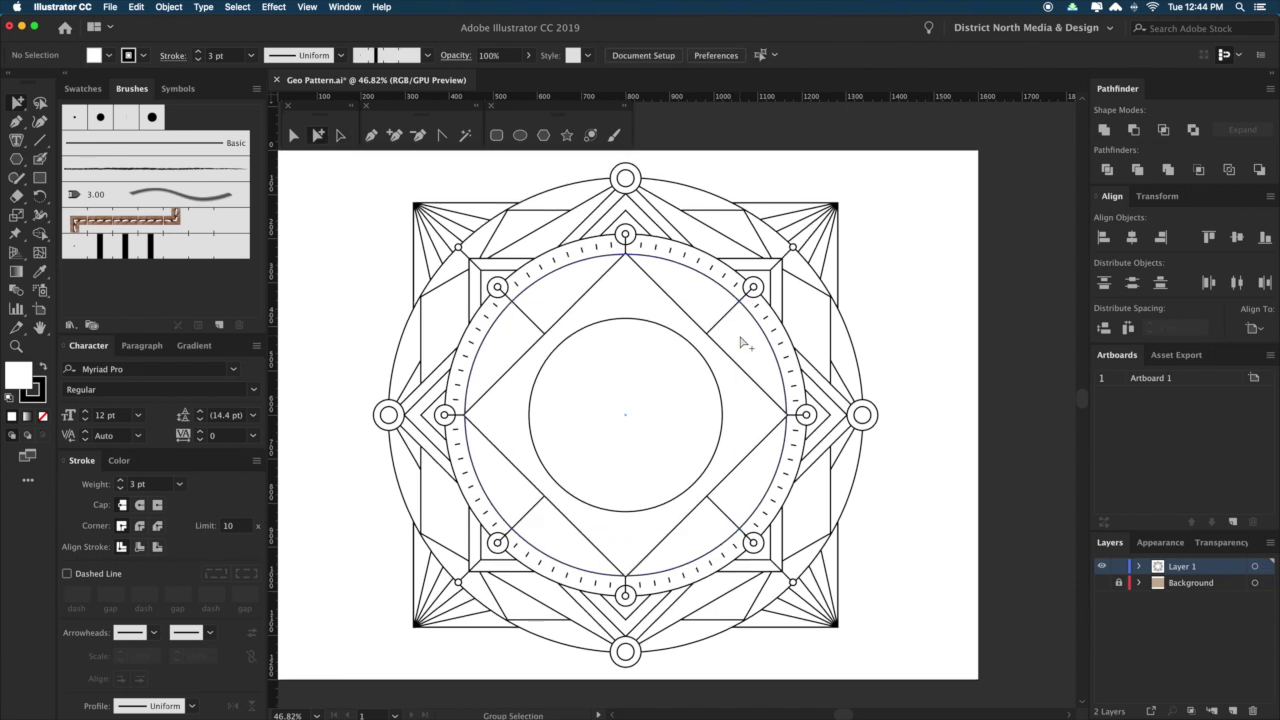
left_click(726, 316, "alt")
key("super+b")
left_click(942, 351)
scroll(946, 356, "down", 1)
Scale down a copy of the inner upright square to nest a smaller concentric square inside it.
left_click(740, 331)
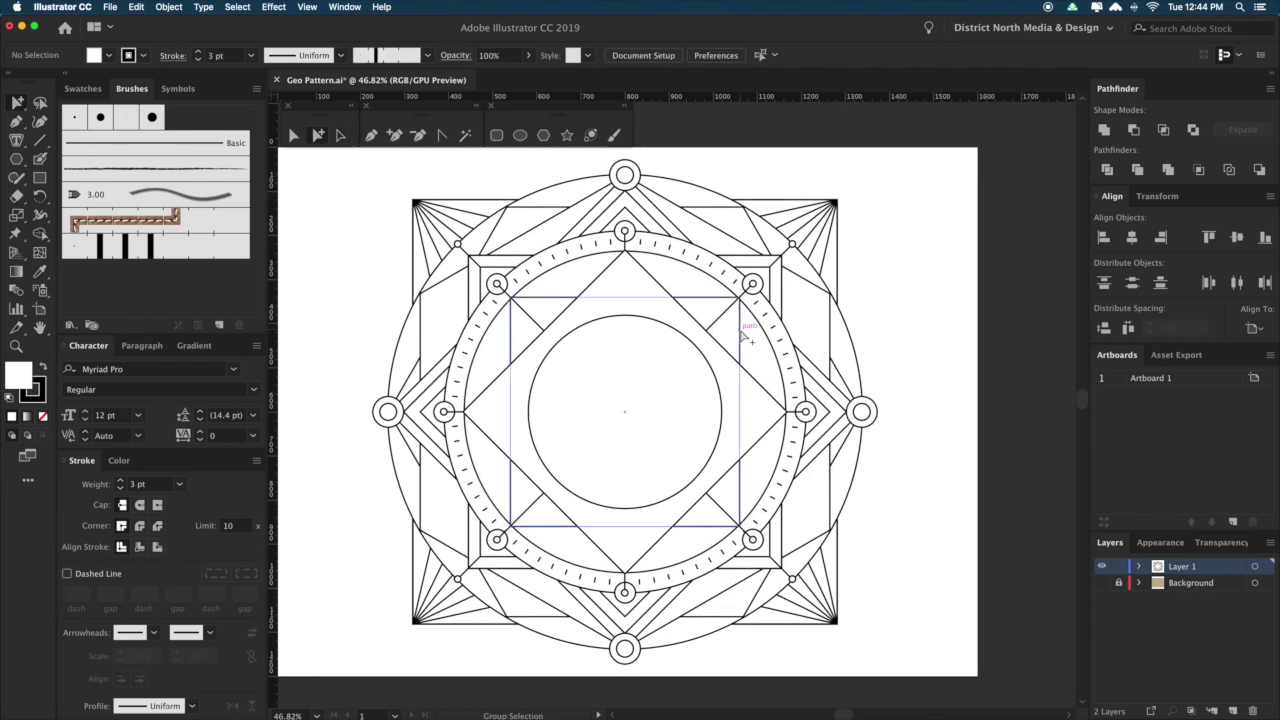
key("s")
left_click_drag(895, 608, 850, 590)
key("a")
left_click(899, 528)
scroll(900, 530, "up", 2)
mouse_move(913, 528)
left_mouse_down()
mouse_move(923, 510)
mouse_move(935, 518)
left_mouse_up()
left_click(758, 335)
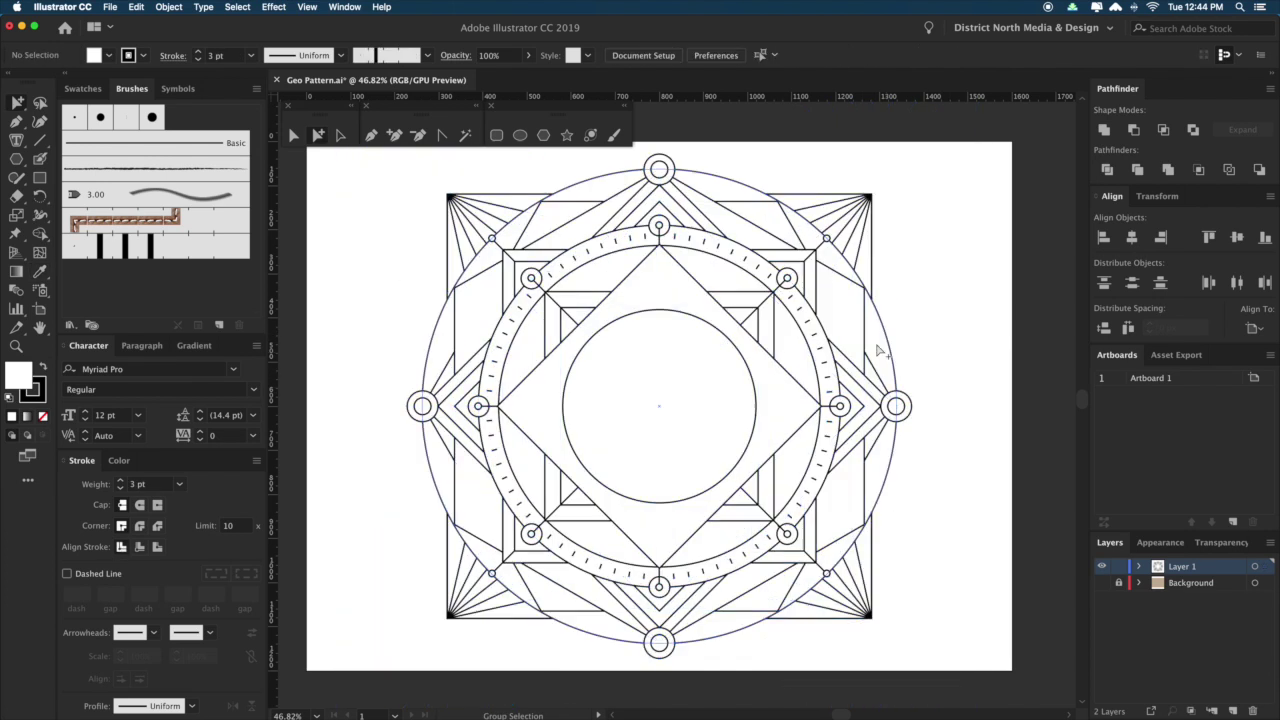
Try removing all artwork except the large back square.
left_click(884, 332)
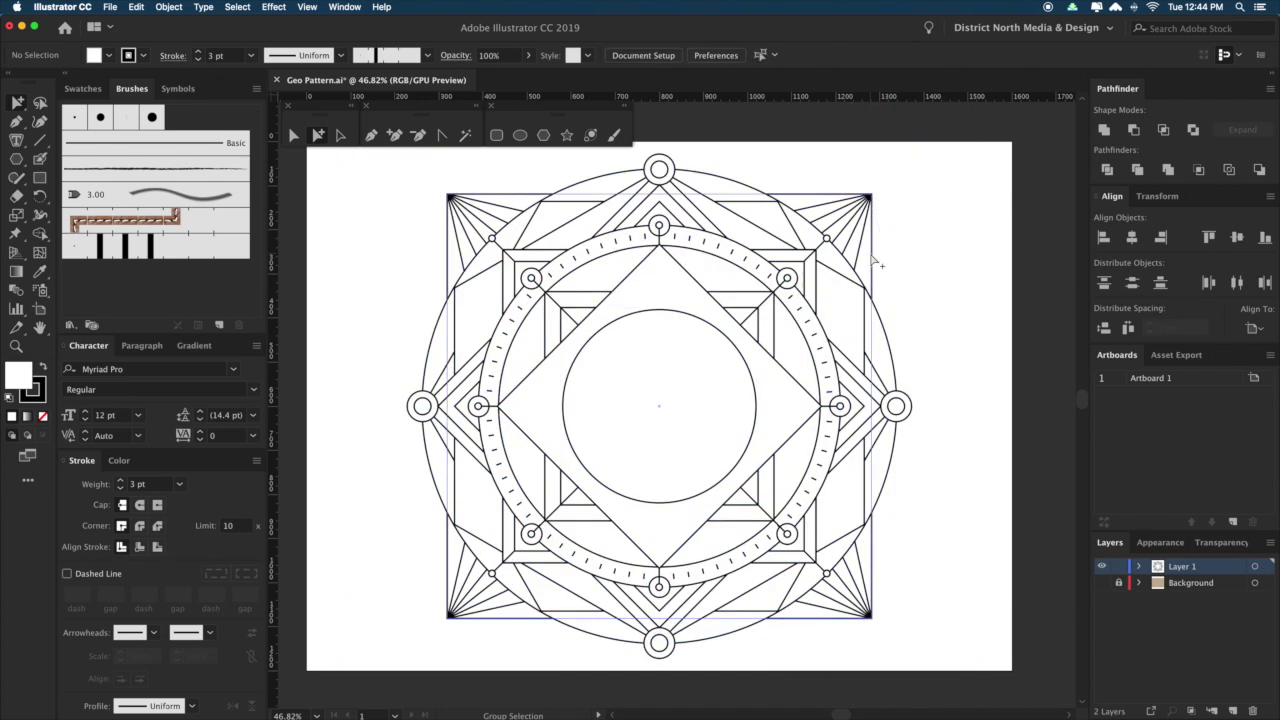
left_click(877, 317)
key("super+a")
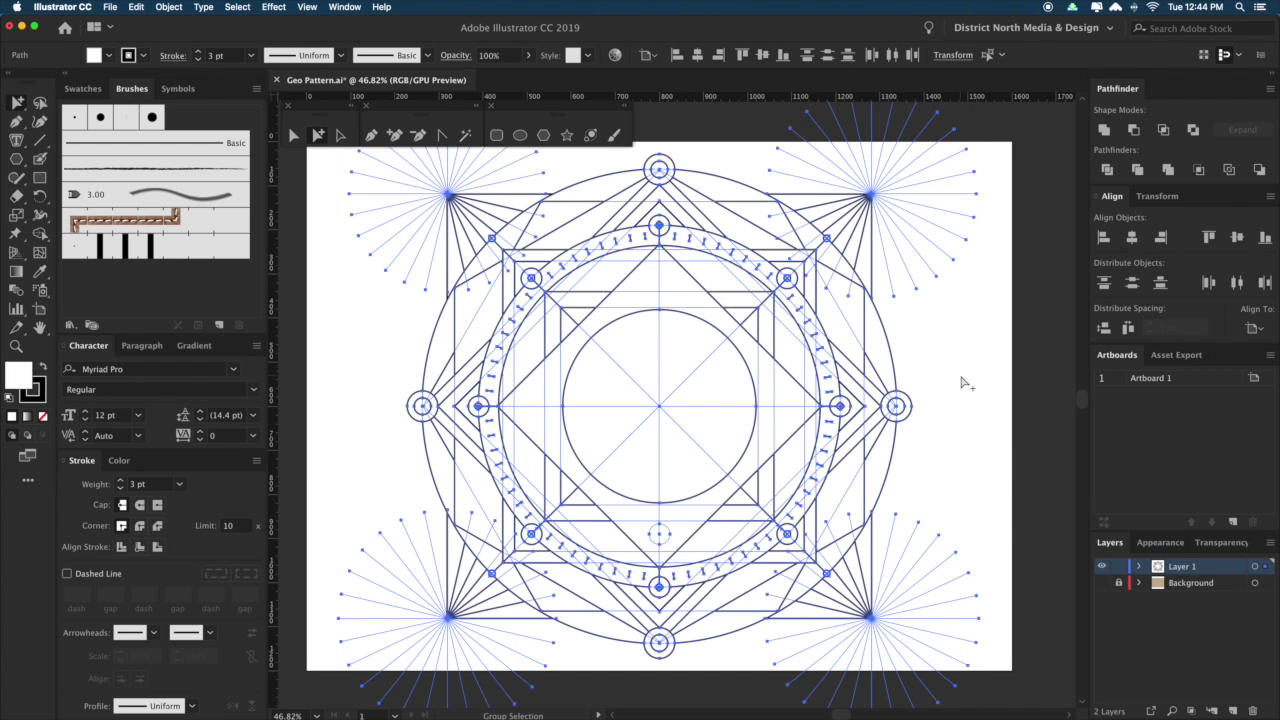
key("Delete")
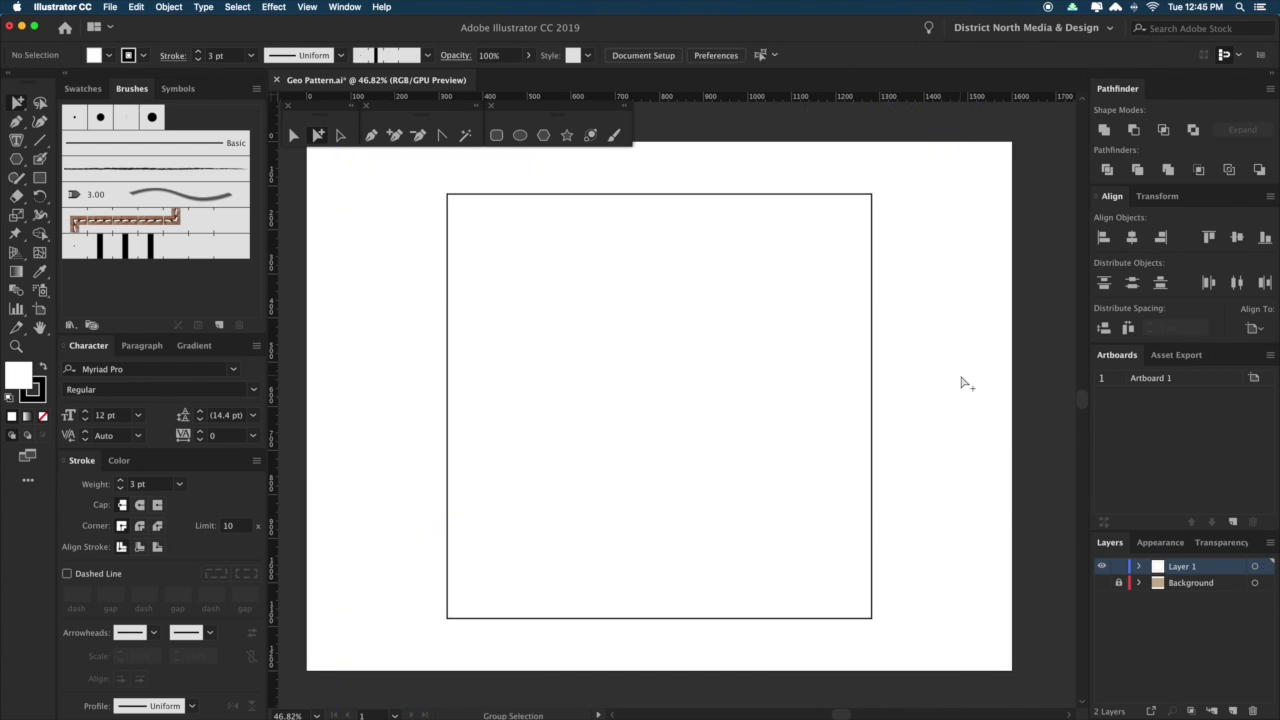
left_click(873, 200)
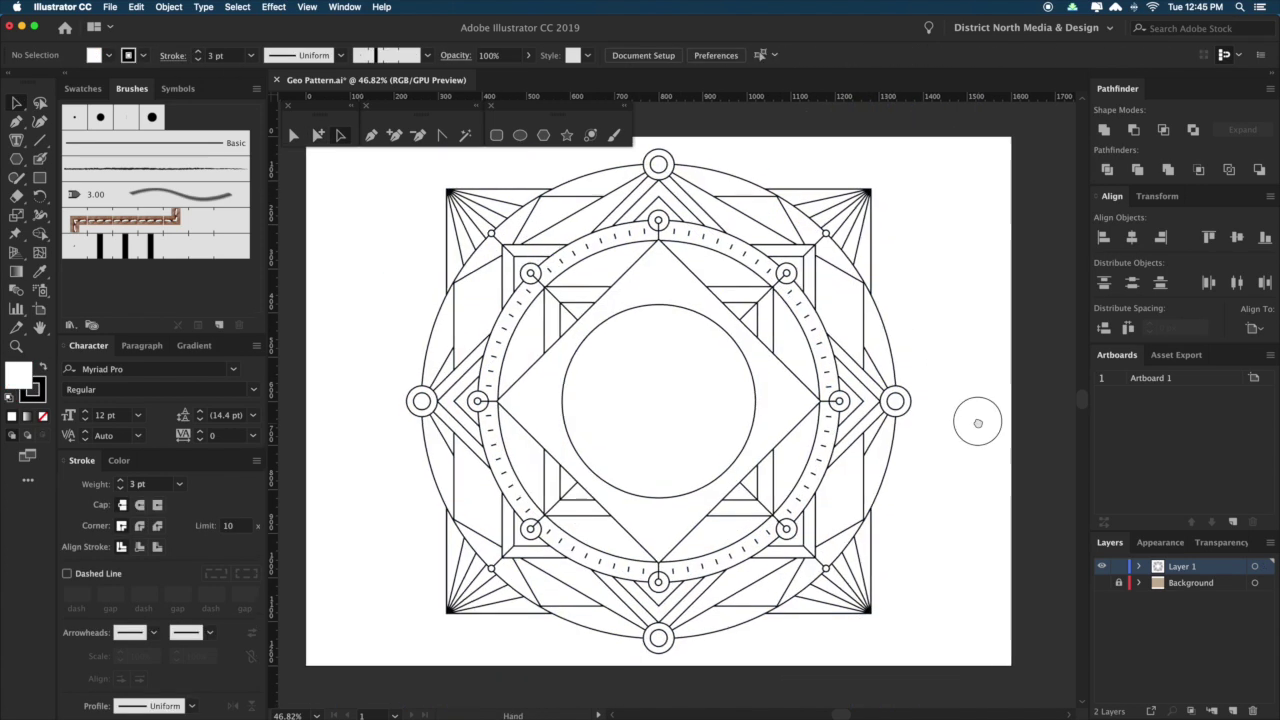
left_click_drag(978, 423, 945, 392)
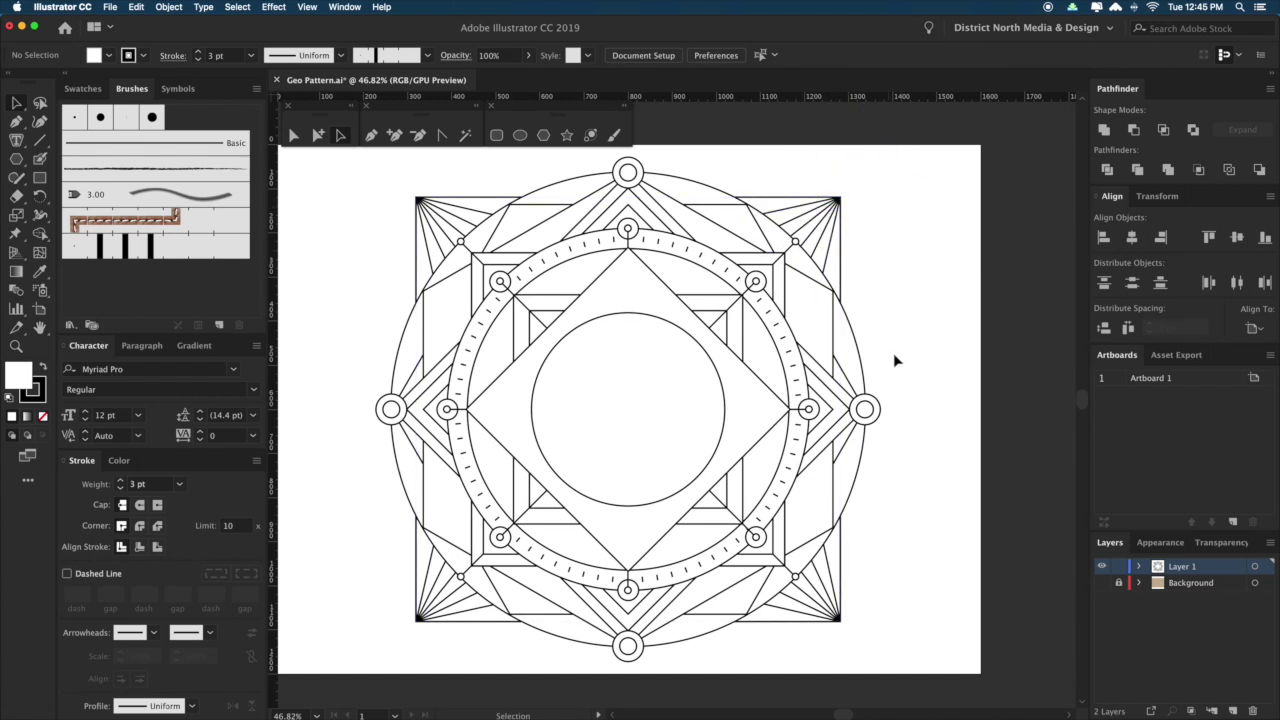
key("space")
left_click_drag(901, 340, 889, 332)
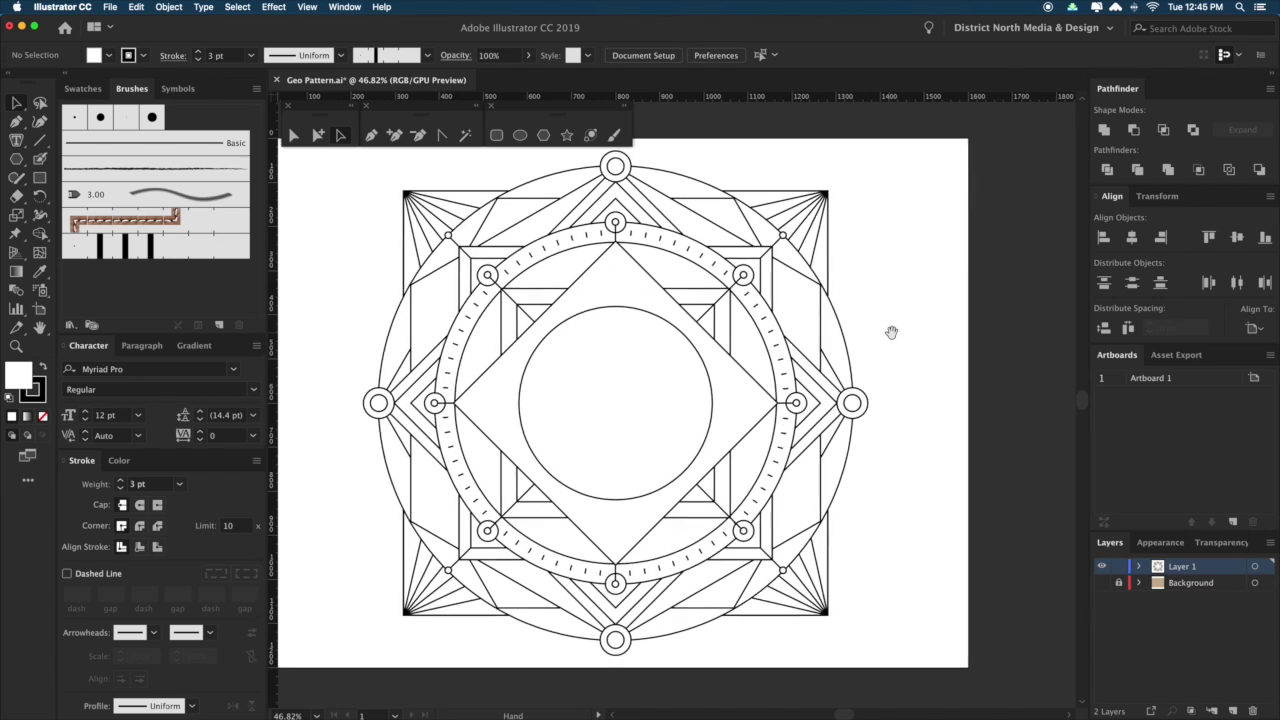
key("space")
left_click_drag(883, 277, 905, 249)
key("space")
mouse_move(922, 292)
left_mouse_down()
mouse_move(909, 286)
mouse_move(909, 297)
left_mouse_up()
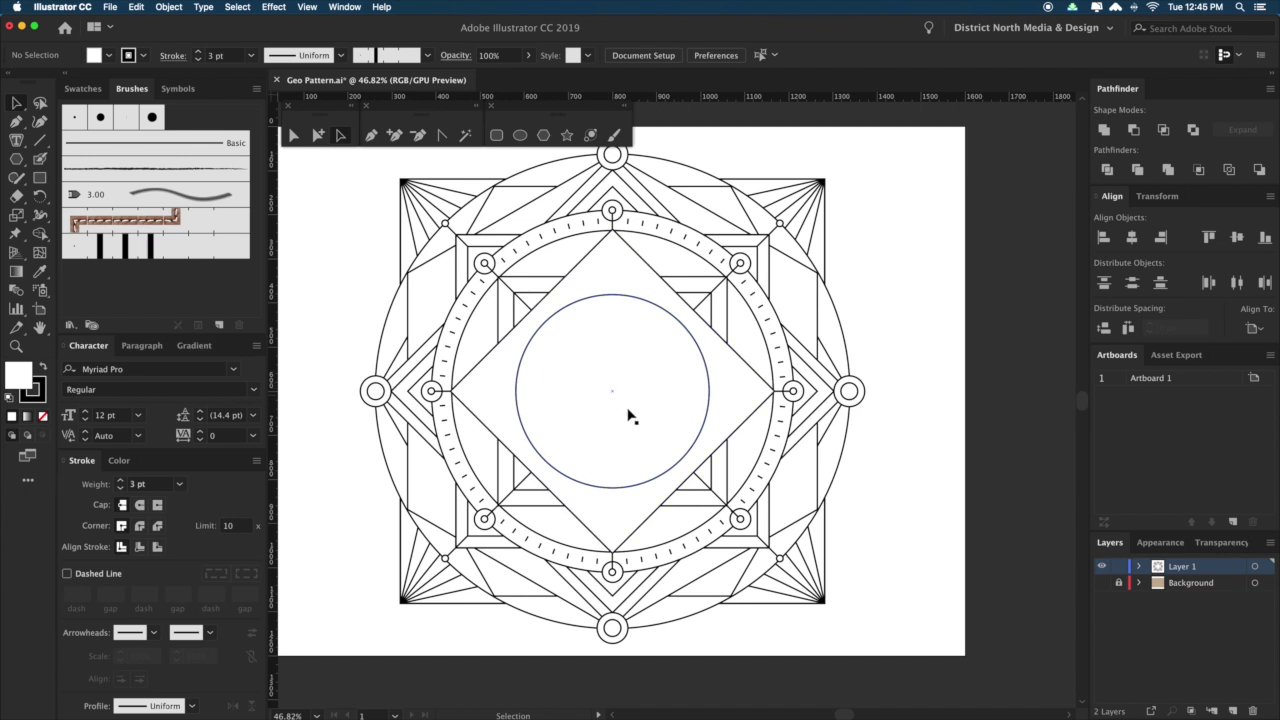
Draw a white rectangular banner across the pattern above its centre and widen it on both sides to about the outer circle's width.
left_click_drag(887, 251, 878, 256)
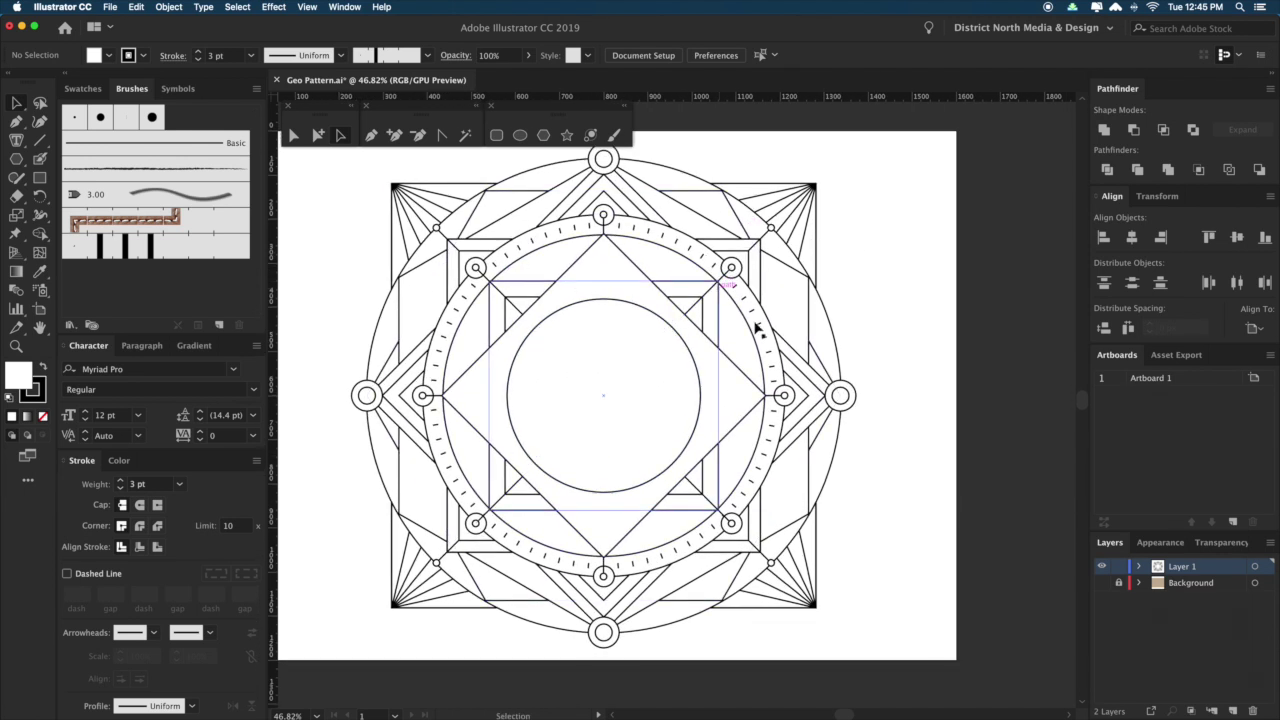
left_click_drag(955, 348, 976, 355)
left_click(42, 180)
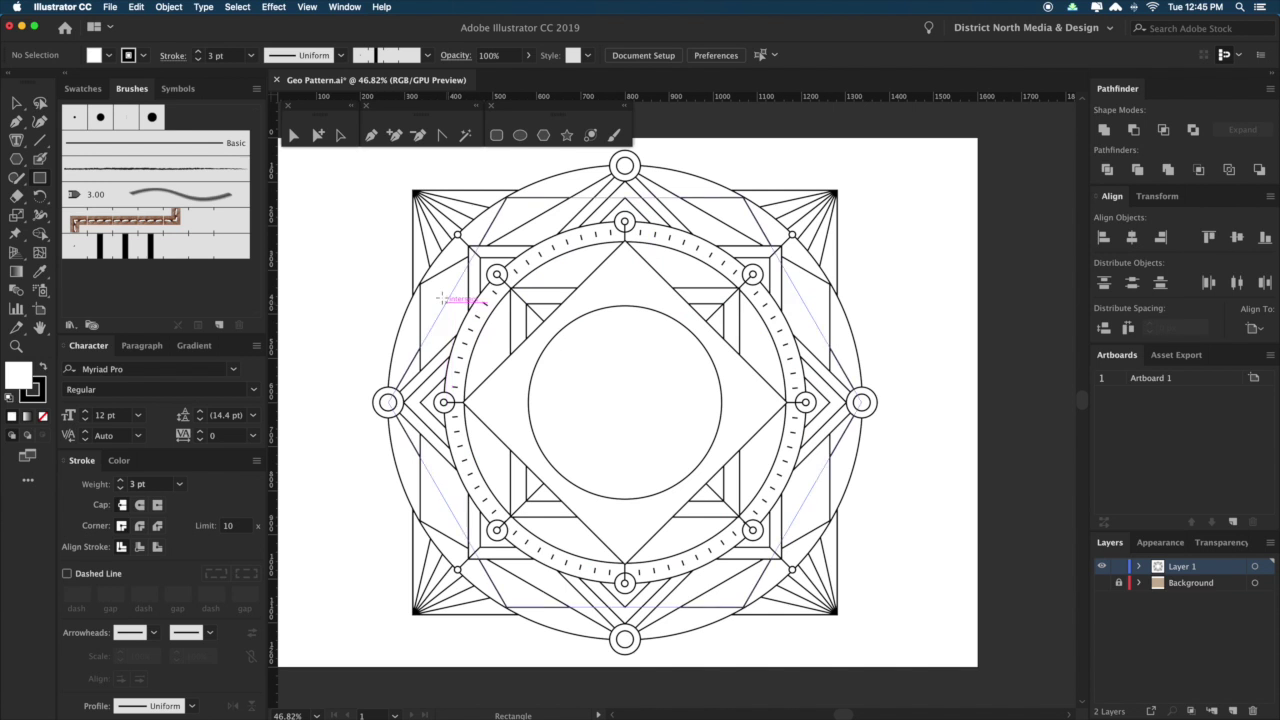
left_click_drag(469, 281, 783, 338)
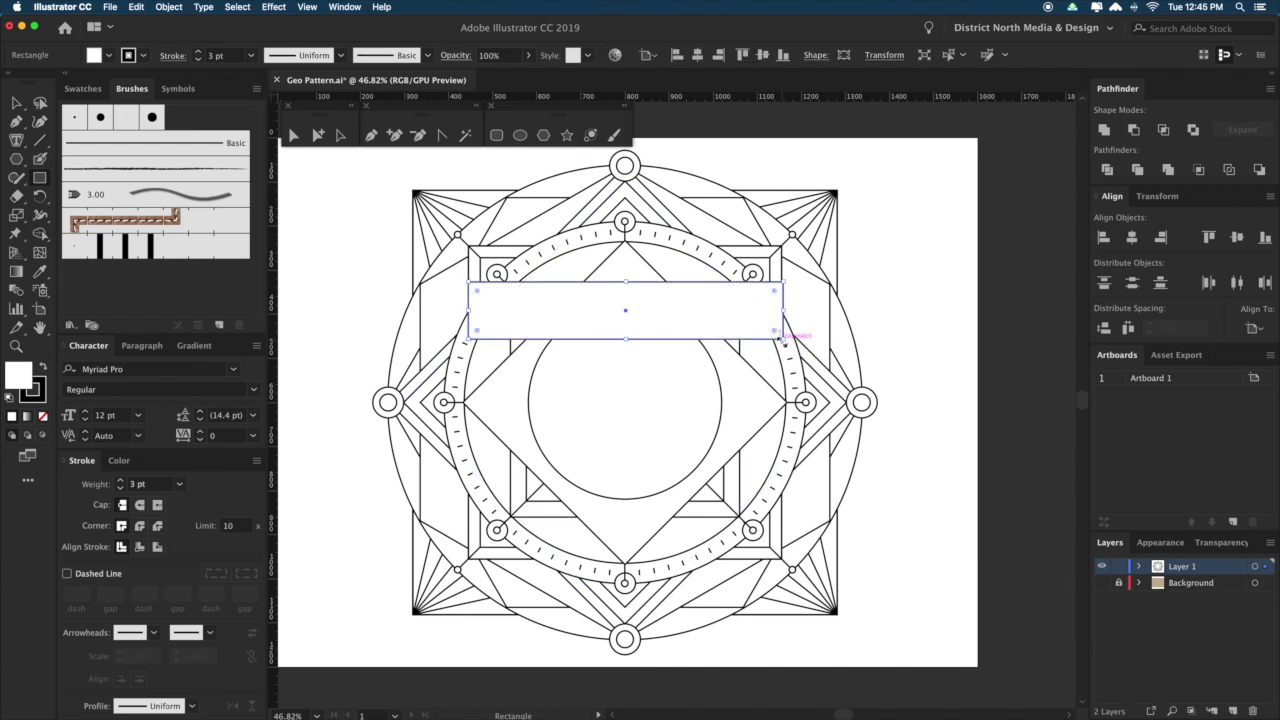
key("v")
left_click_drag(469, 310, 380, 310)
left_click_drag(784, 311, 865, 310)
left_click(918, 347)
Duplicate the banner below as a smaller version, positioned over the middle of the central circle.
key("a")
left_click(690, 334)
left_click_drag(686, 334, 678, 470)
key("v")
mouse_move(623, 413)
left_mouse_down()
mouse_move(614, 434)
mouse_move(628, 394)
left_mouse_up()
key("a")
left_click(928, 423)
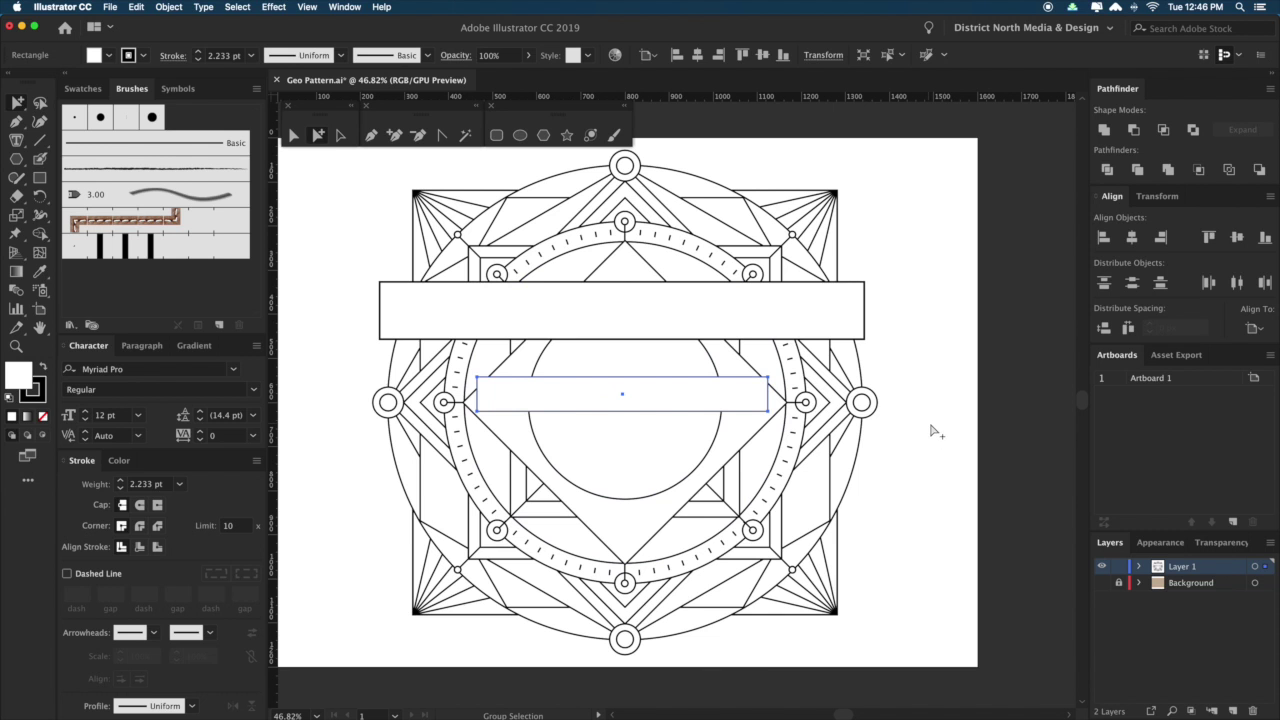
Match the stroke of the banner rectangles to the geometric pattern's line work with the Eyedropper.
scroll(955, 438, "left", 1)
left_click(779, 327)
key("i")
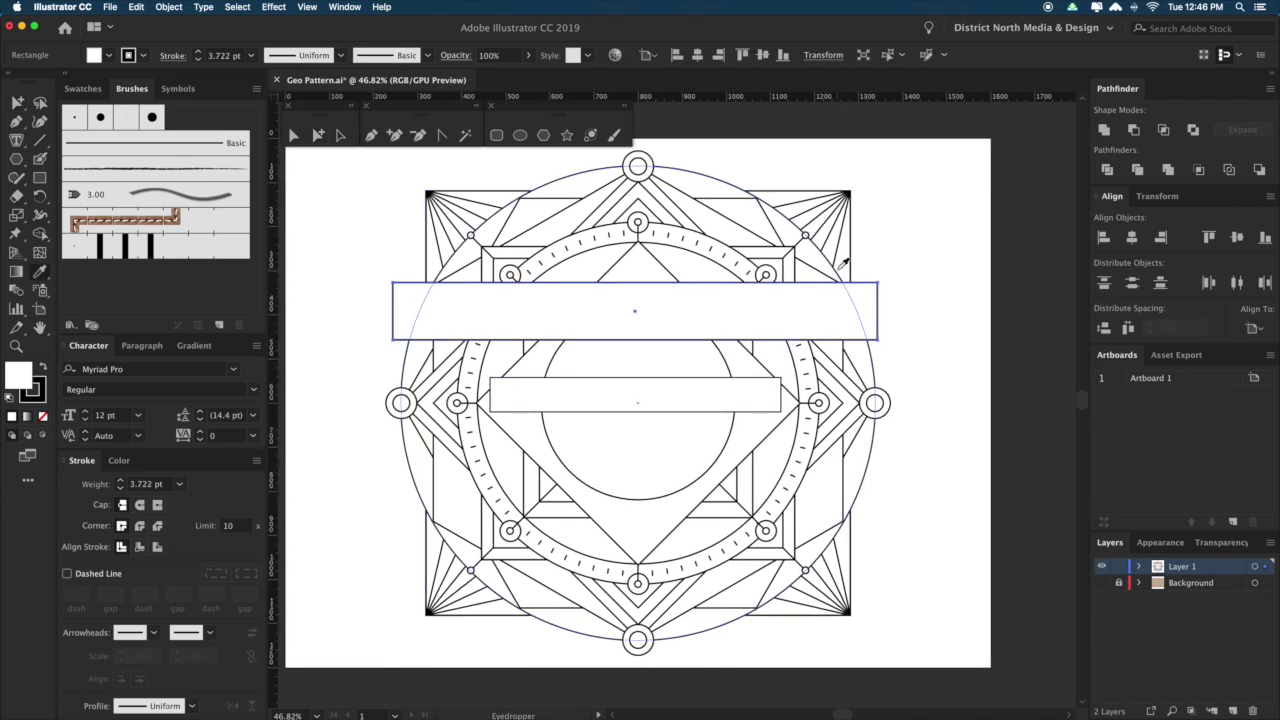
left_click(834, 268)
key("a")
left_click(920, 289)
left_click(741, 386)
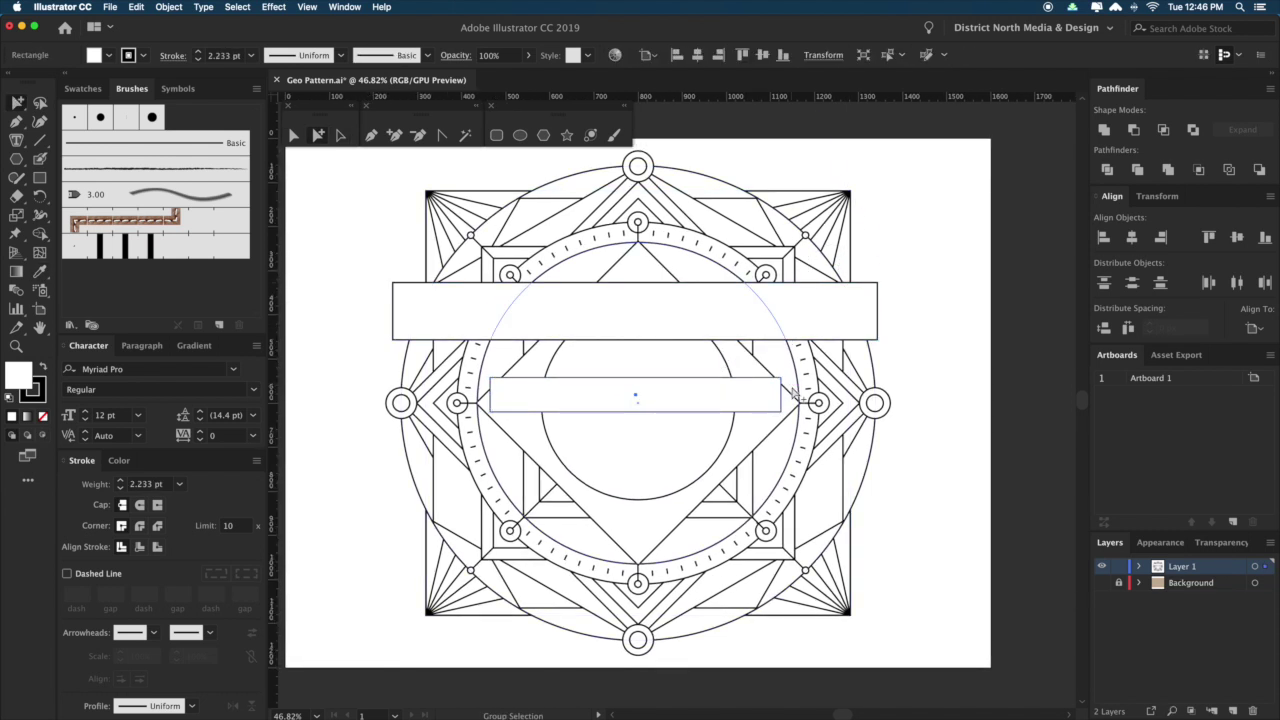
left_click(945, 380)
scroll(940, 394, "left", 1)
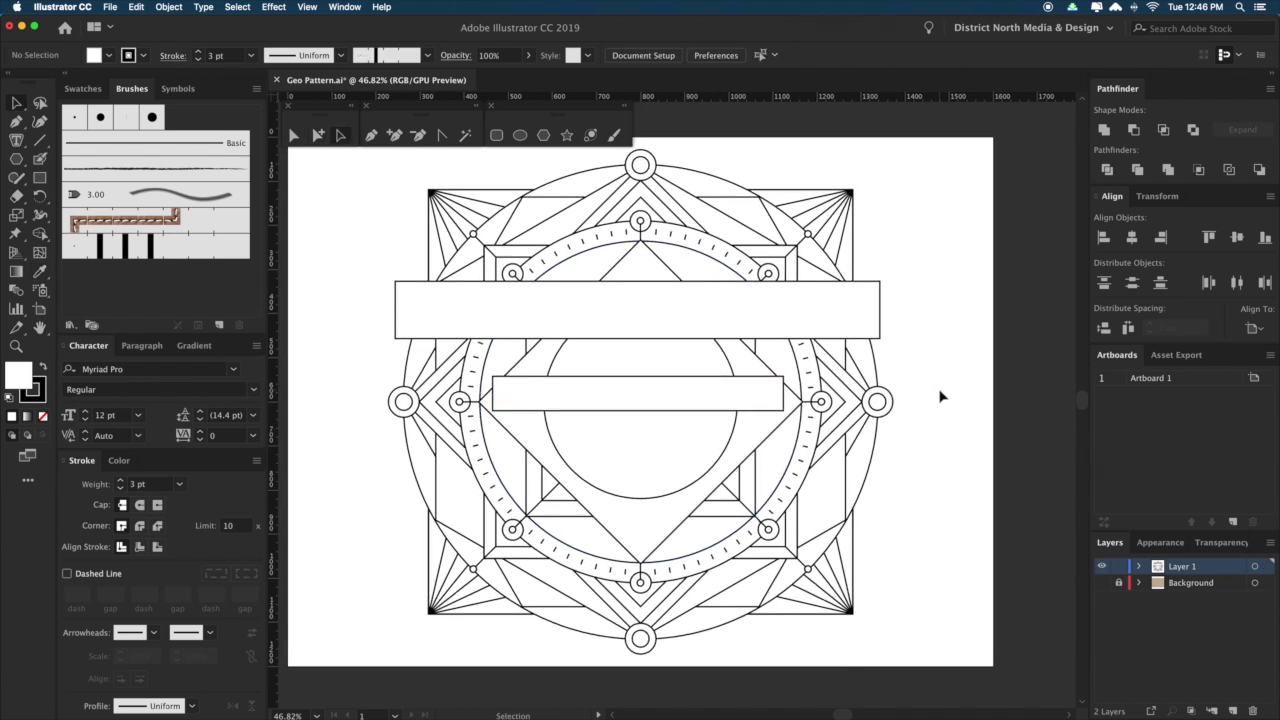
Add the text "District North", scale it up to about 174 pt and place it over the large banner.
left_click(16, 142)
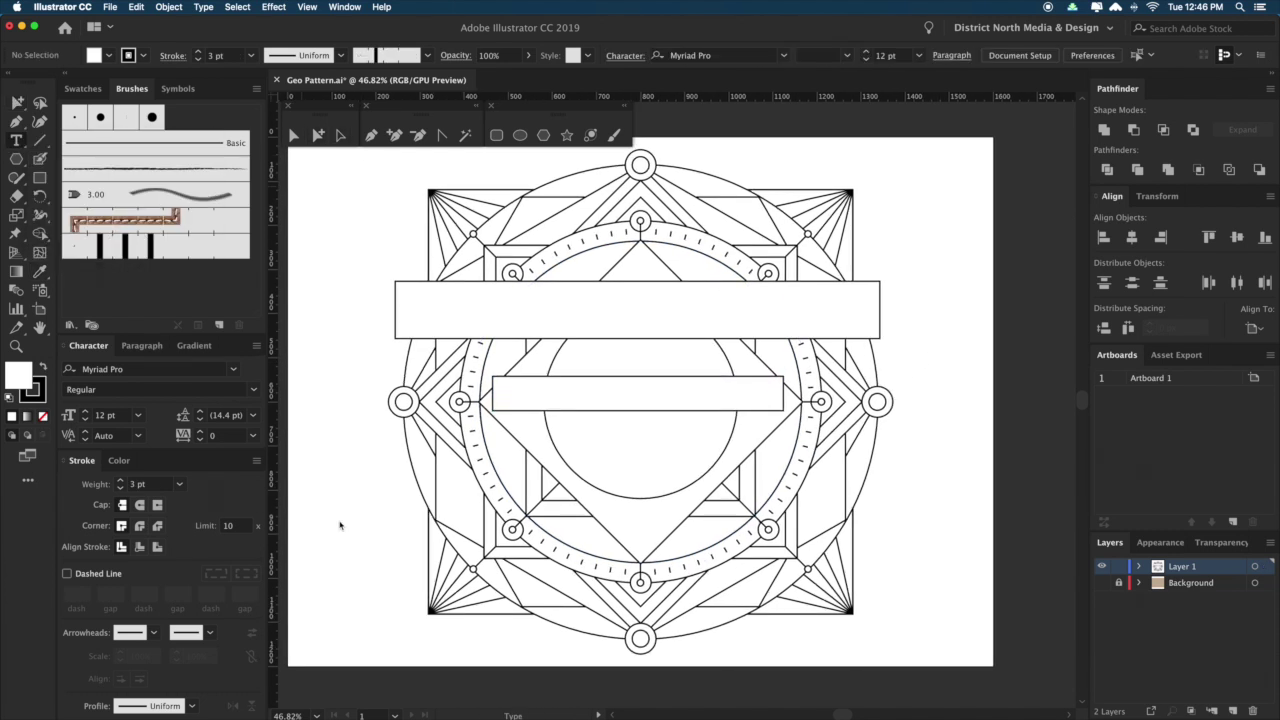
left_click(350, 458)
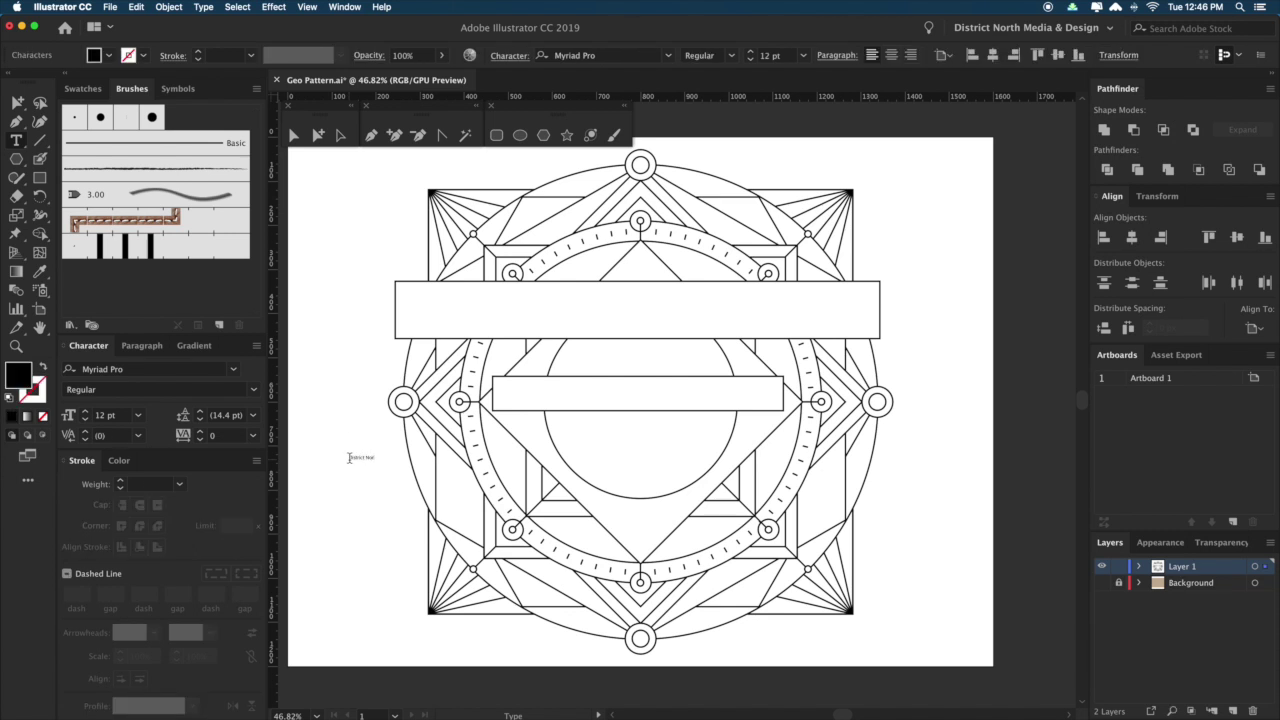
key("Escape")
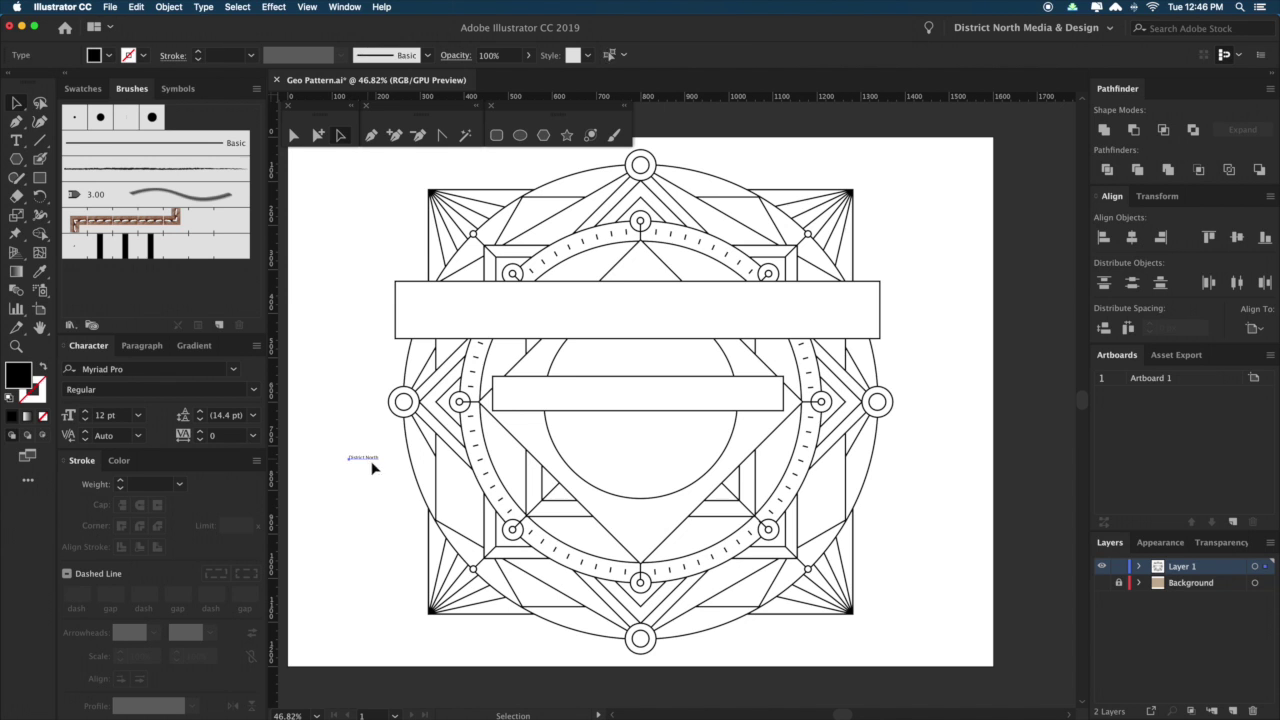
left_click_drag(381, 462, 779, 604)
left_click_drag(618, 543, 703, 325)
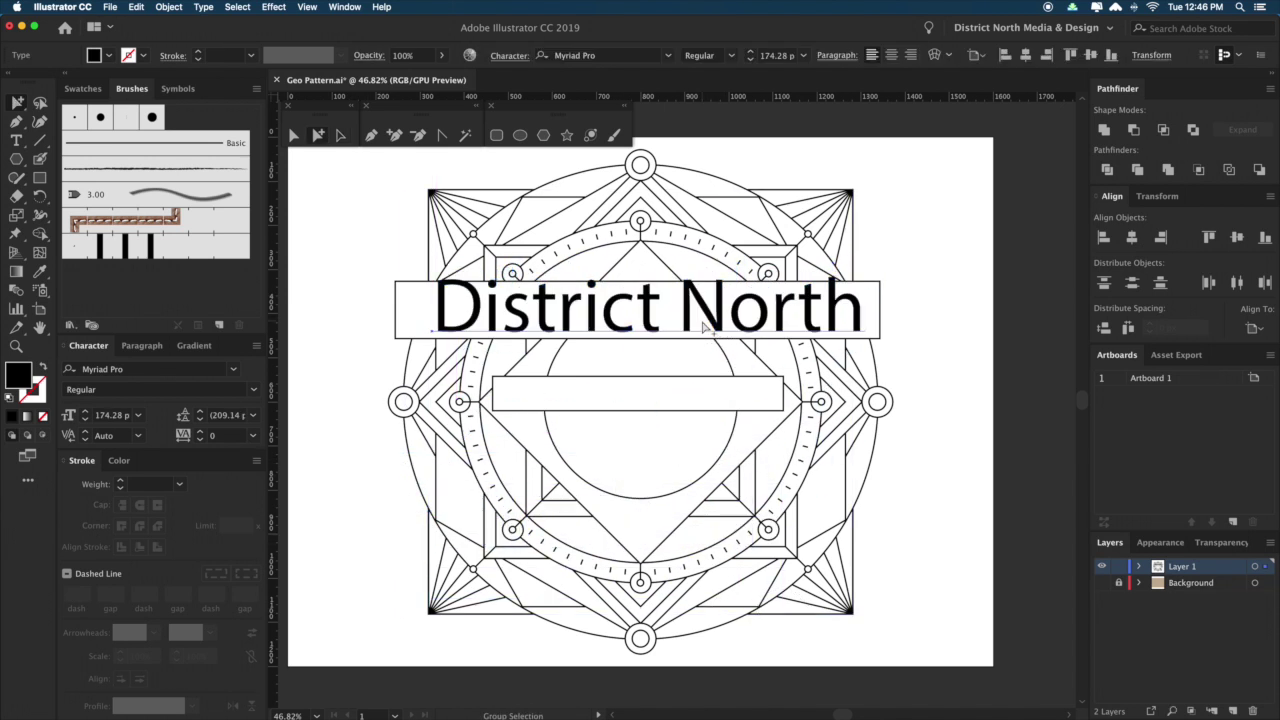
Set the District North text's font to Fira Sans ExtraLight.
left_click(195, 370)
type("f")
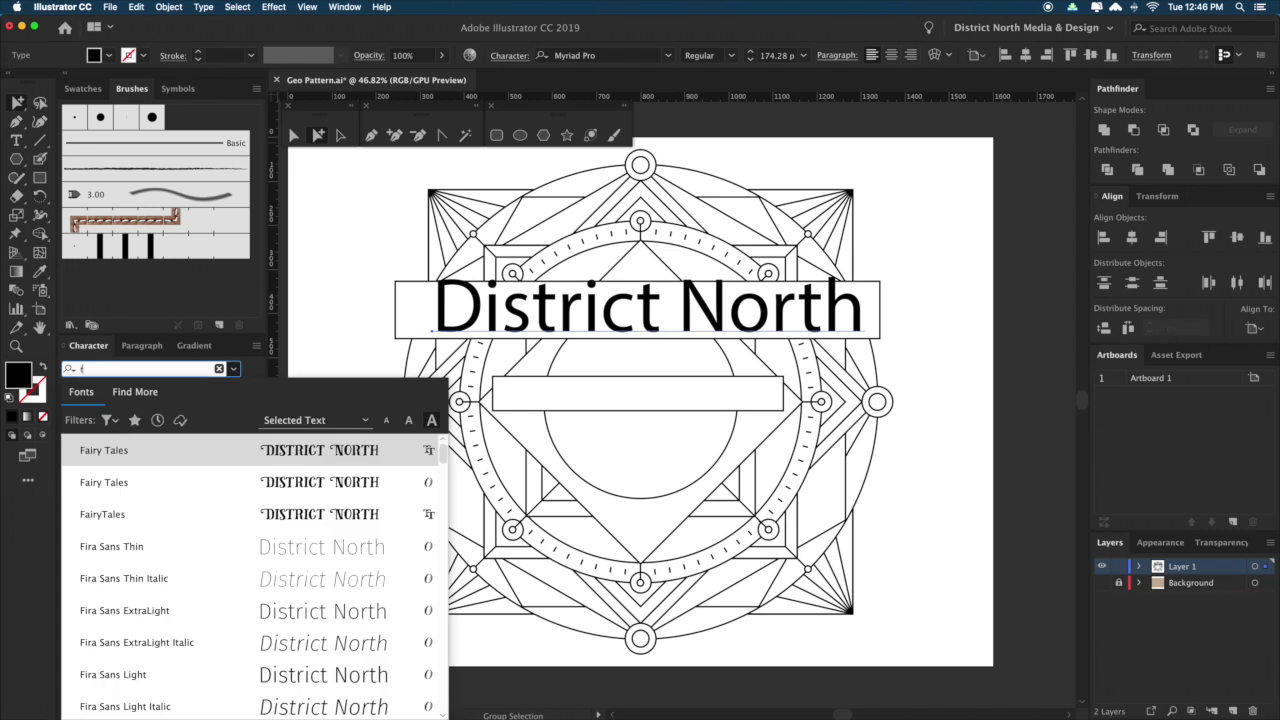
left_click(211, 612)
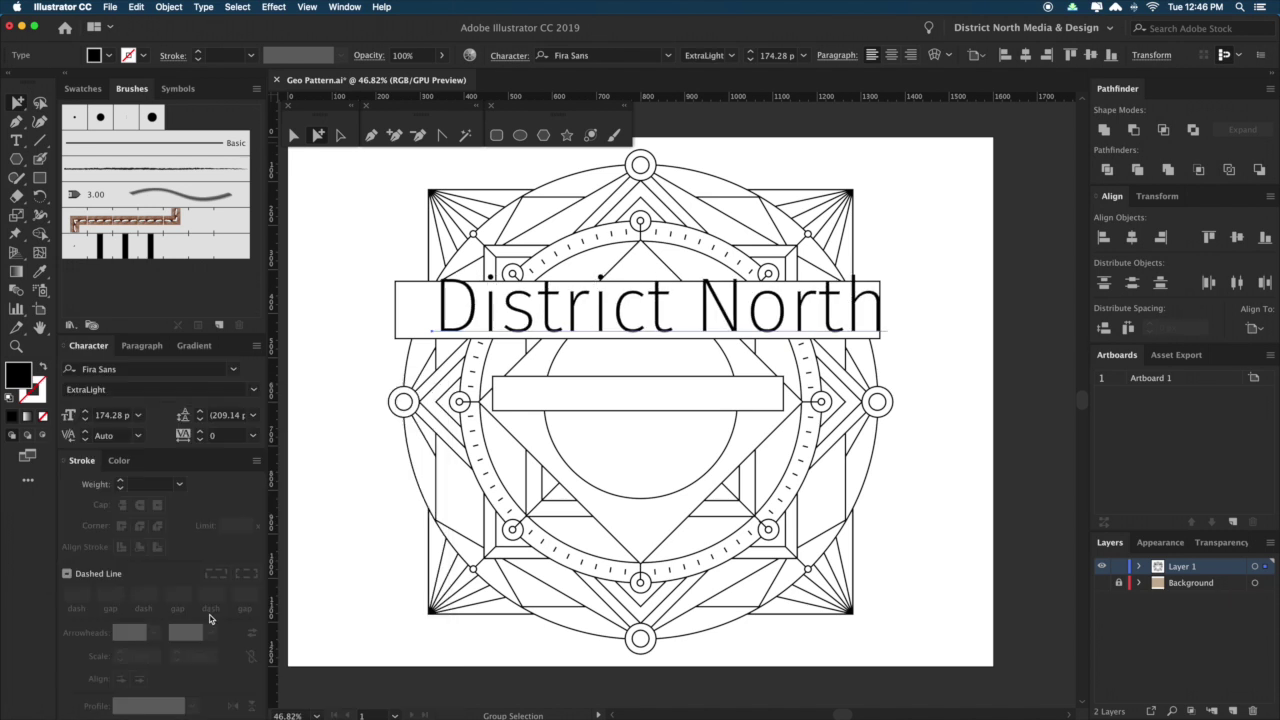
left_click(202, 7)
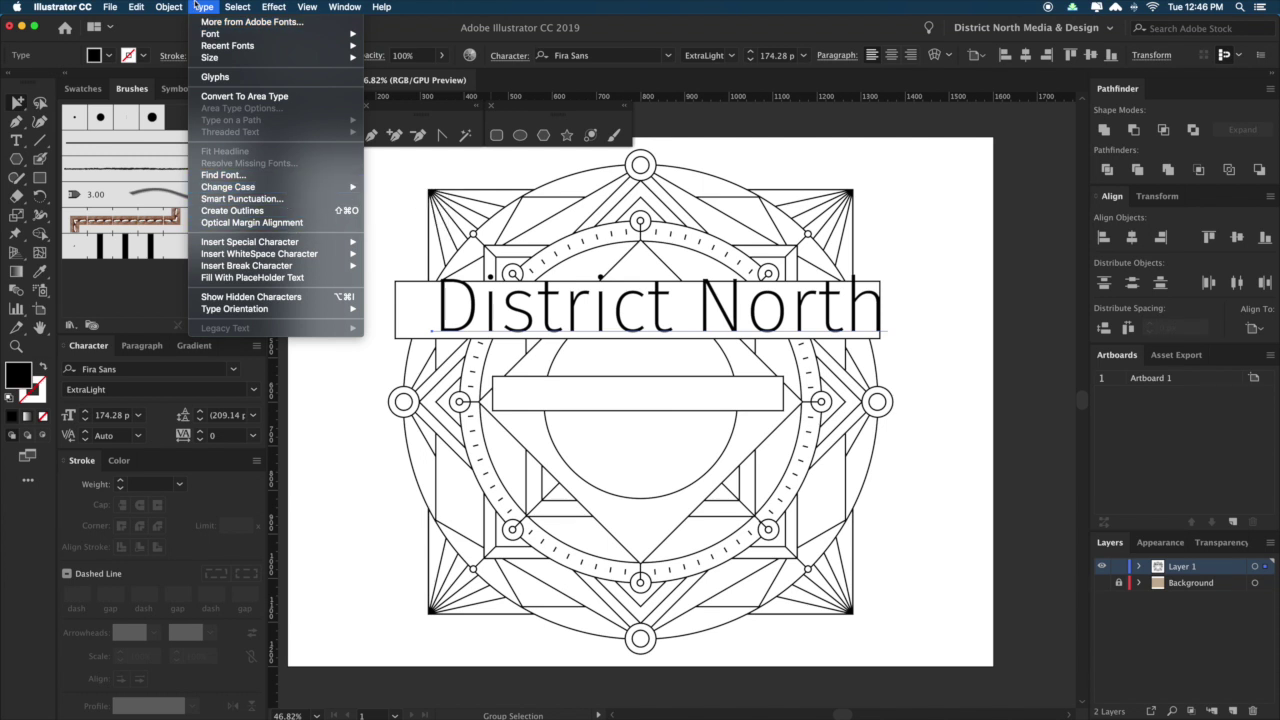
mouse_move(168, 7)
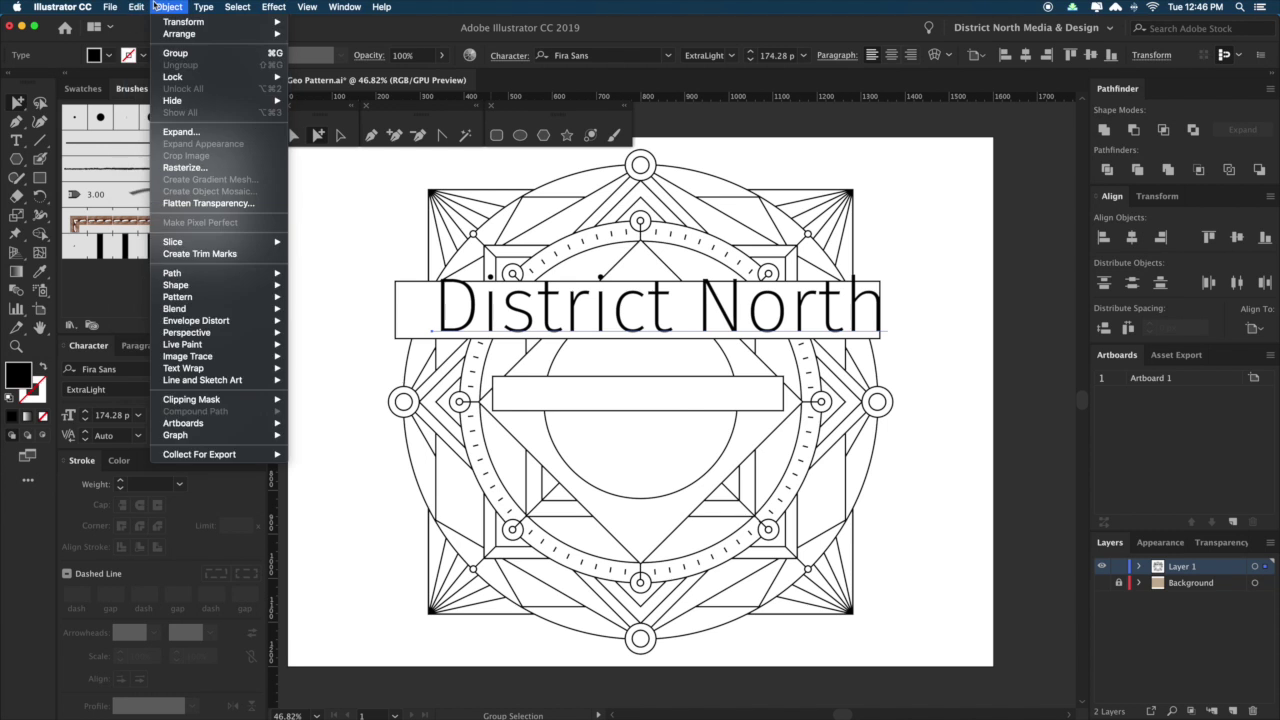
left_click(320, 478)
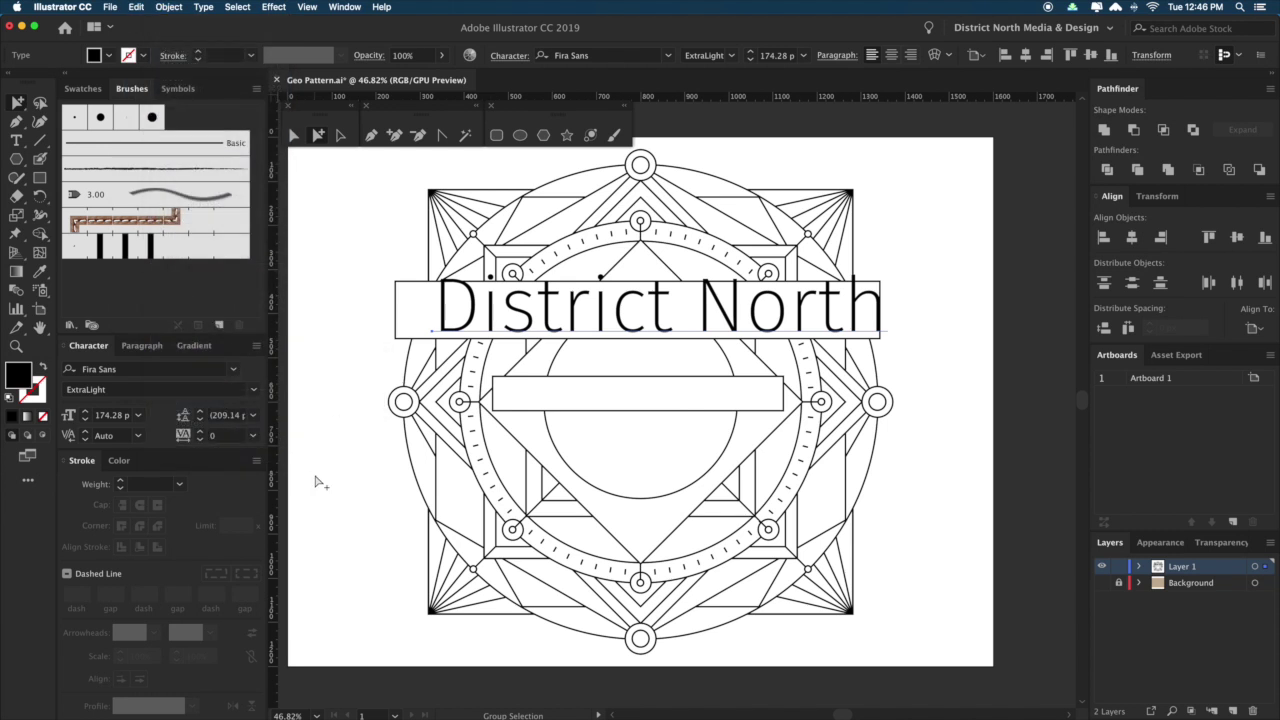
Scale the District North text down to about 137 pt and position it toward the large banner's left end.
left_click(915, 380)
left_click_drag(770, 319, 750, 321)
left_click_drag(871, 313, 771, 318)
left_click_drag(765, 321, 766, 321)
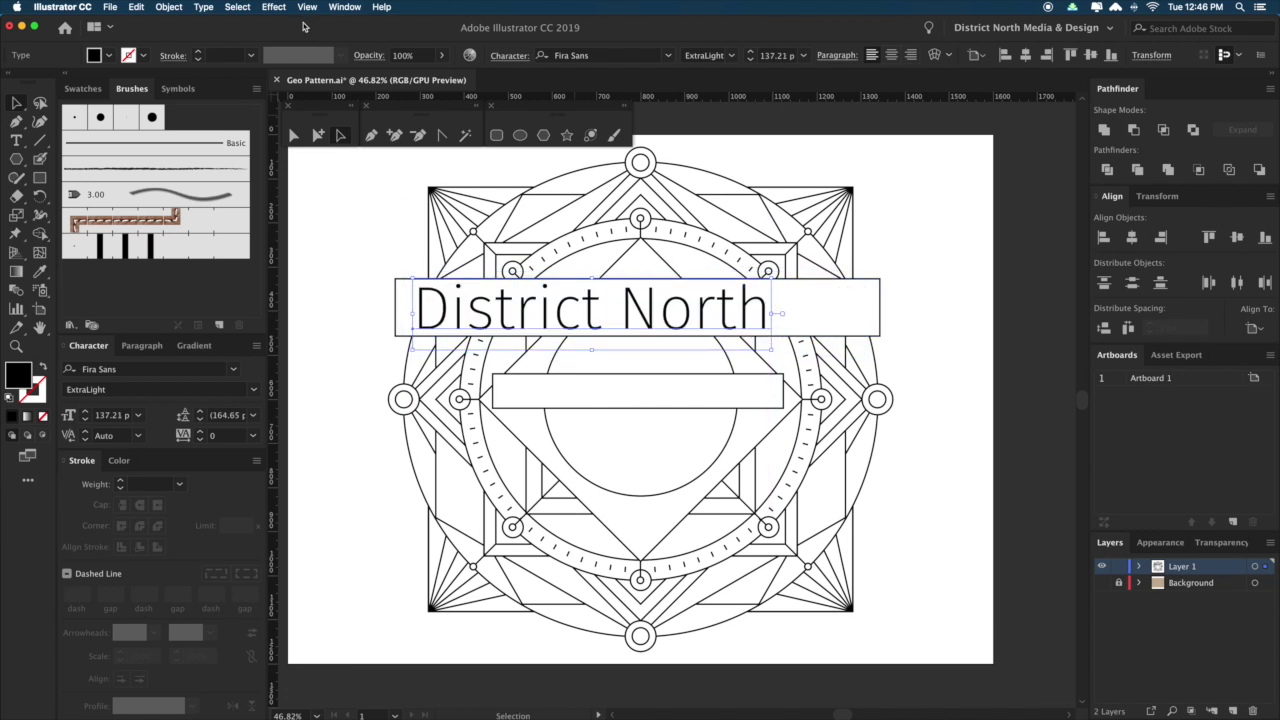
Convert the District North text to uppercase and scale it down to about 108 pt.
left_click(197, 6)
mouse_move(250, 192)
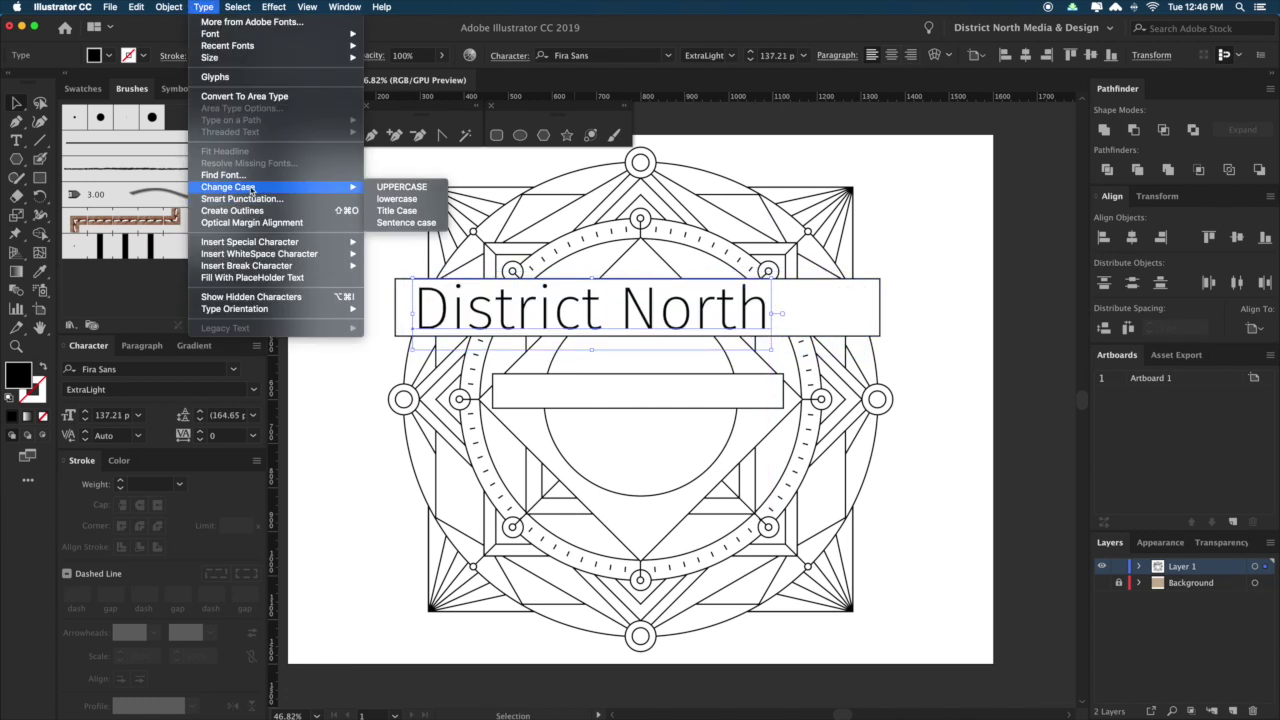
left_click(385, 188)
left_click_drag(848, 317, 766, 316)
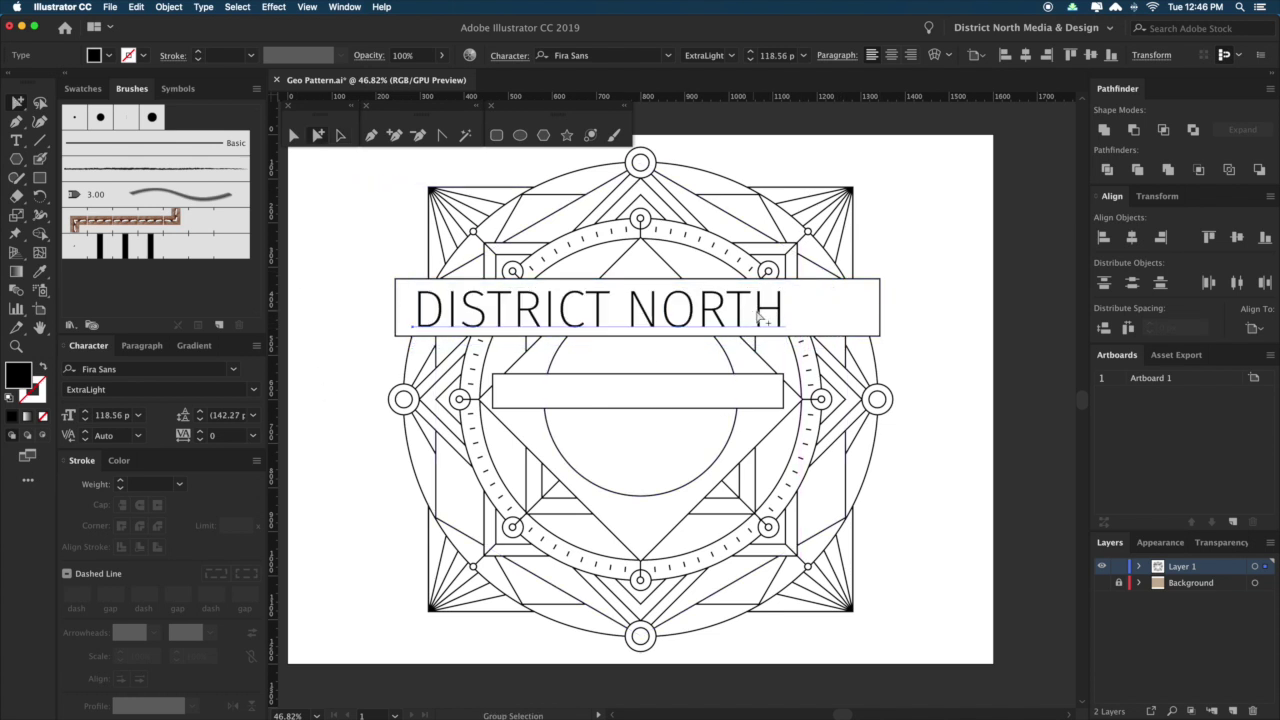
left_click(782, 318)
left_click_drag(785, 313, 762, 313)
Examine the DISTRICT NORTH lettering up close, comparing its stroke thickness with the banner and pattern lines.
key("z")
left_click_drag(456, 227, 713, 409)
left_click_drag(620, 399, 762, 402)
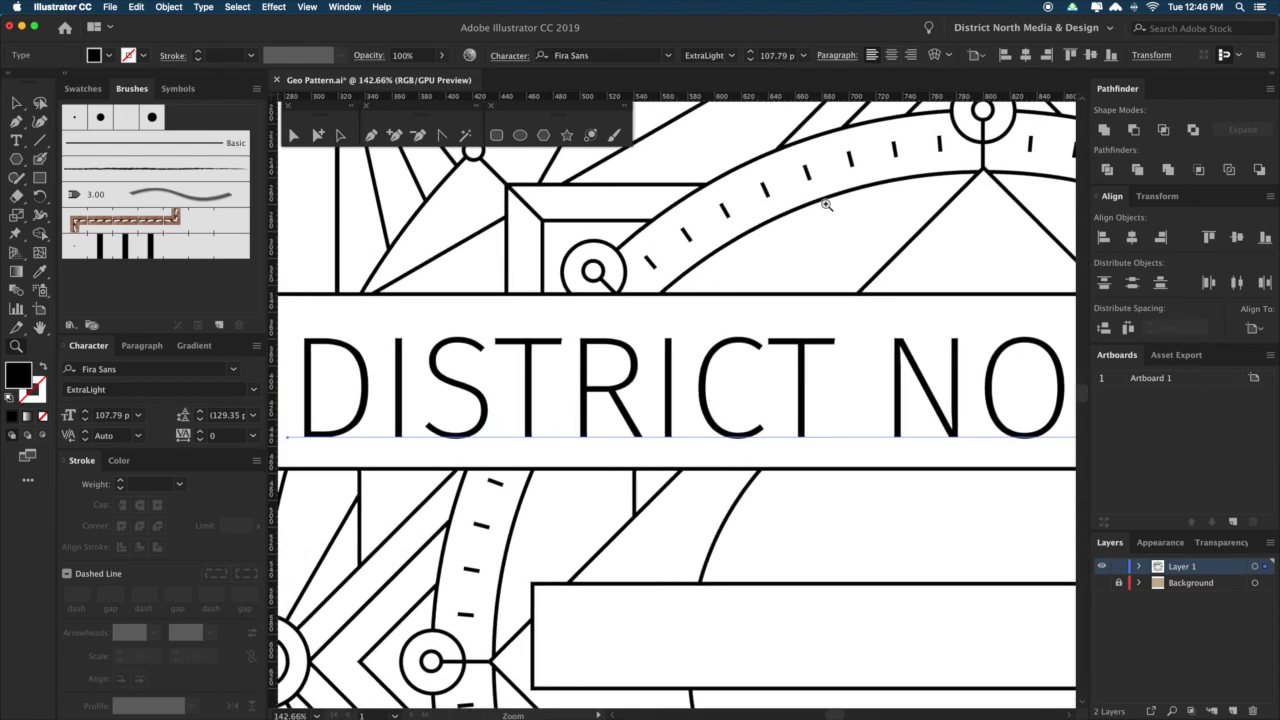
left_click_drag(755, 329, 861, 296)
left_click_drag(657, 371, 669, 376)
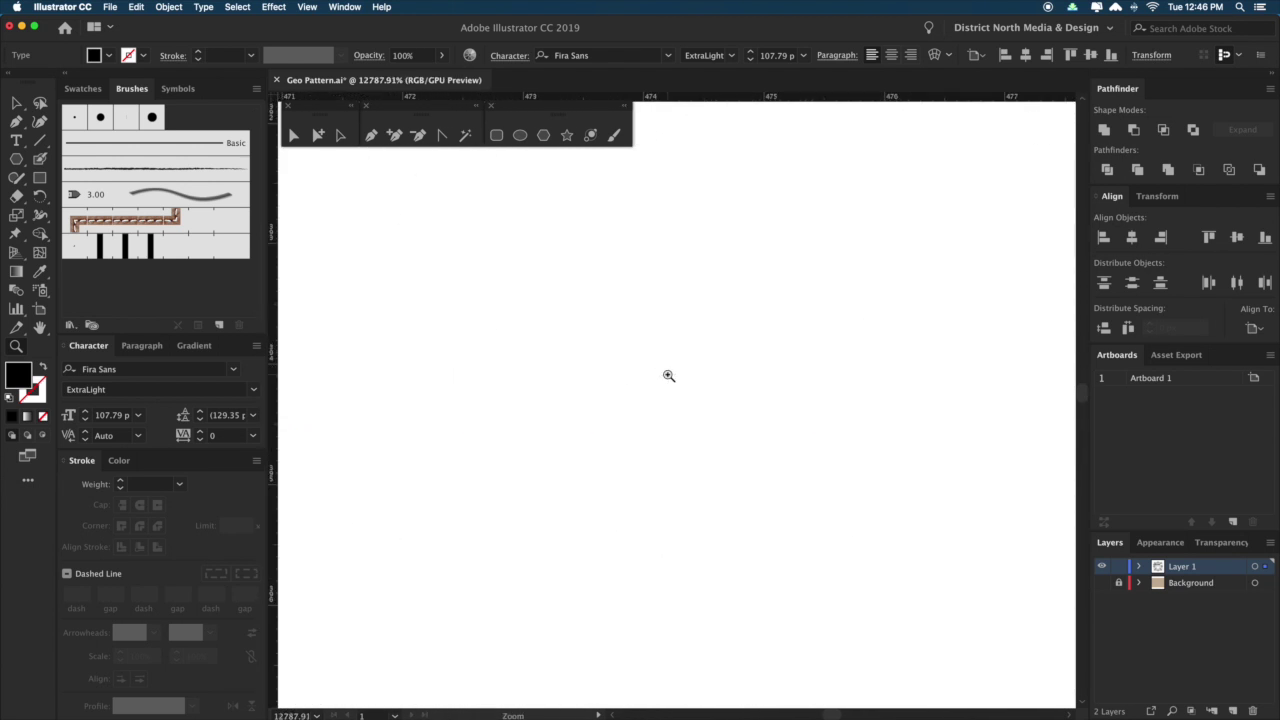
key("super+minus")
key("super+minus")
key("super+minus")
key("super+minus")
key("super+minus")
key("super+minus")
key("super+minus")
key("super+minus")
key("super+minus")
key("super+minus")
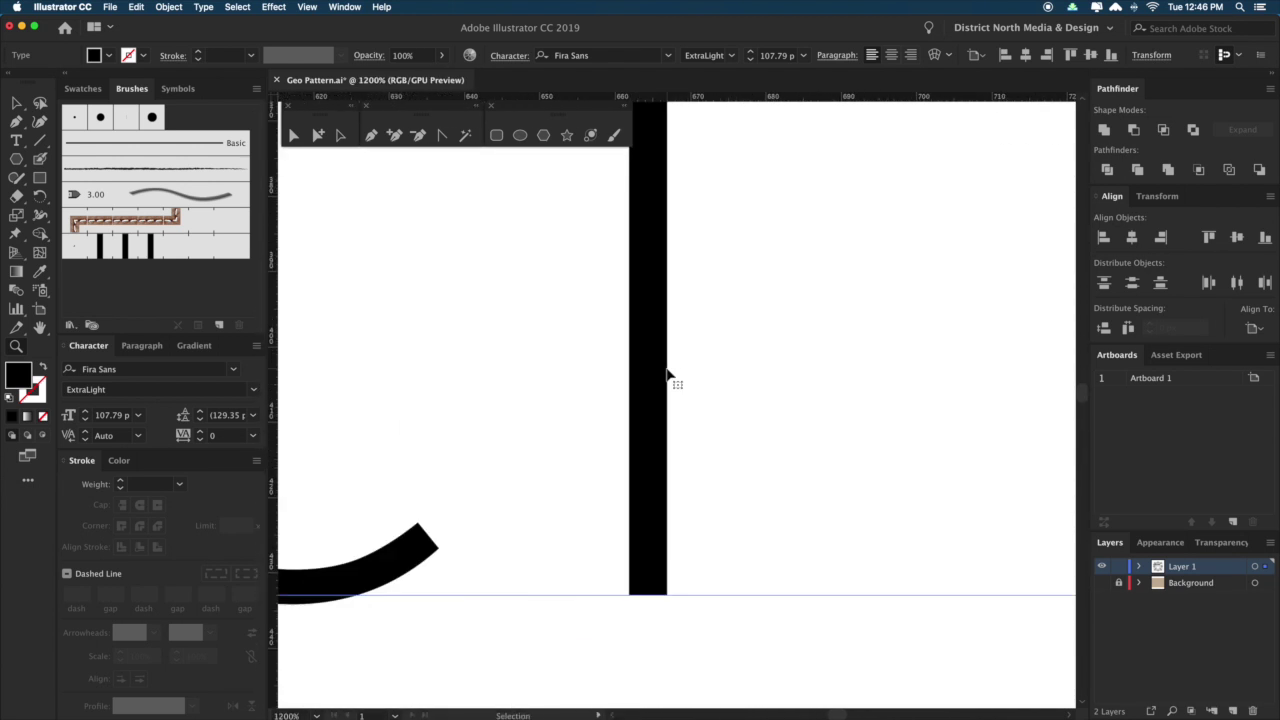
key("super+minus")
key("super+minus")
key("super+0")
left_click_drag(631, 357, 711, 365)
Nudge the DISTRICT NORTH text closer to the large banner's left edge.
key("a")
left_click(397, 344)
left_click(607, 311)
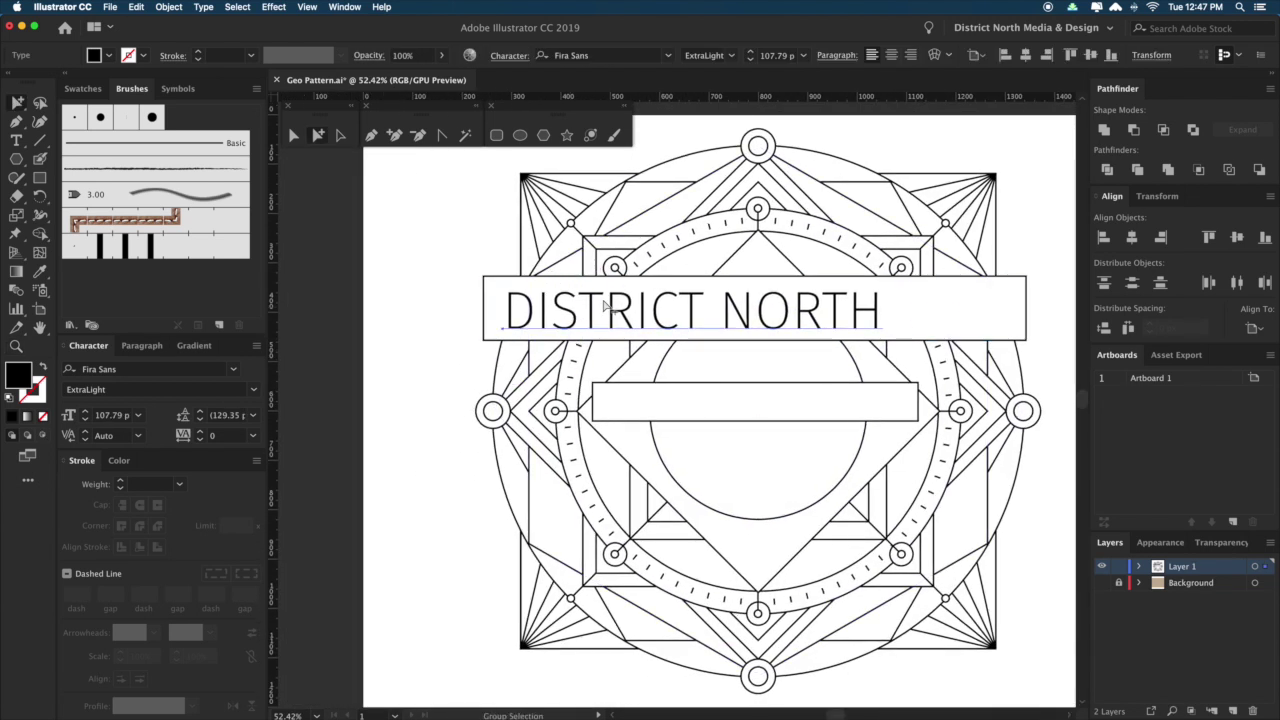
left_click(601, 259, "shift")
left_click(599, 264, "shift")
left_click_drag(765, 317, 760, 318)
scroll(430, 355, "right", 5)
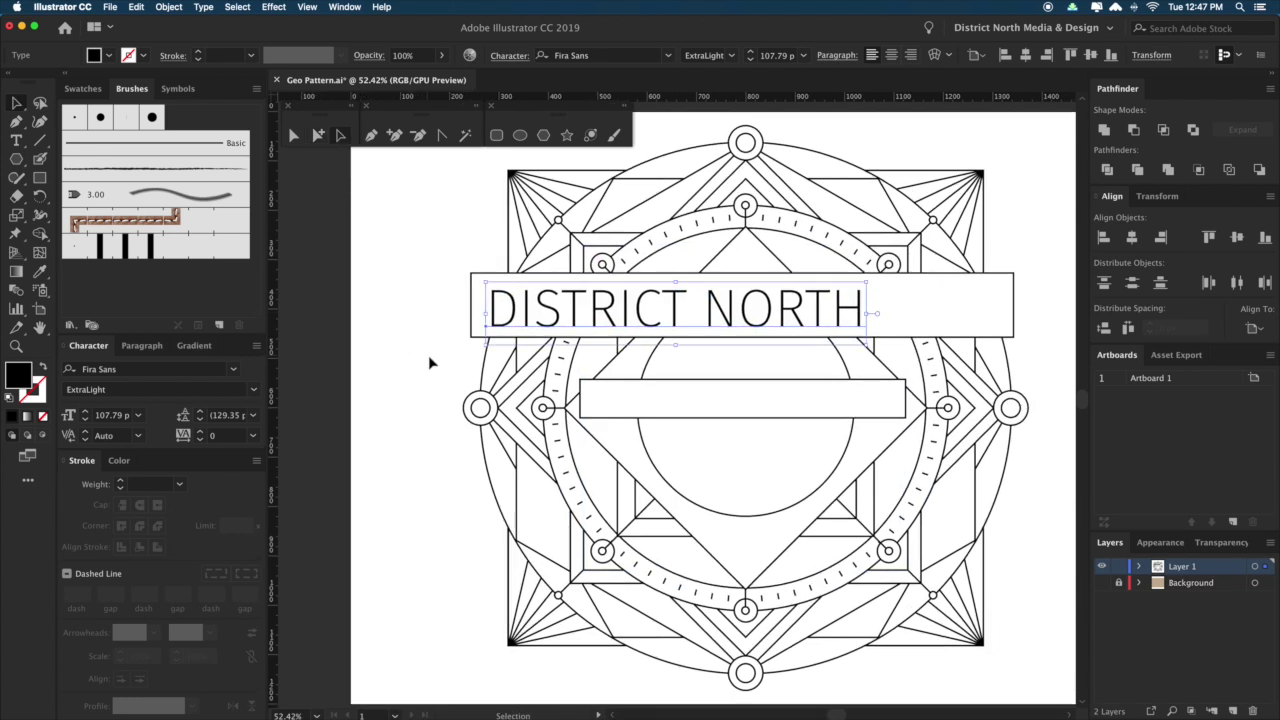
left_click_drag(507, 313, 514, 311)
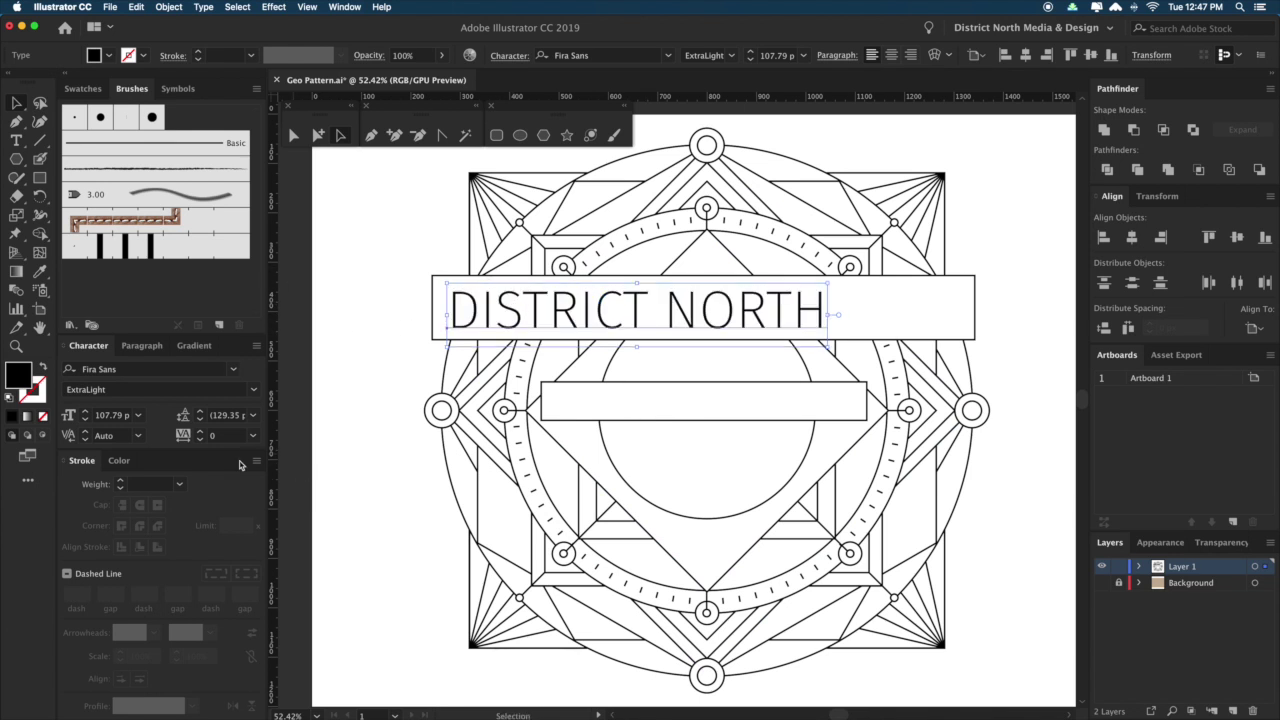
Set the DISTRICT NORTH text's tracking to 197 so the letters span the large banner.
scroll(224, 436, "up", 10)
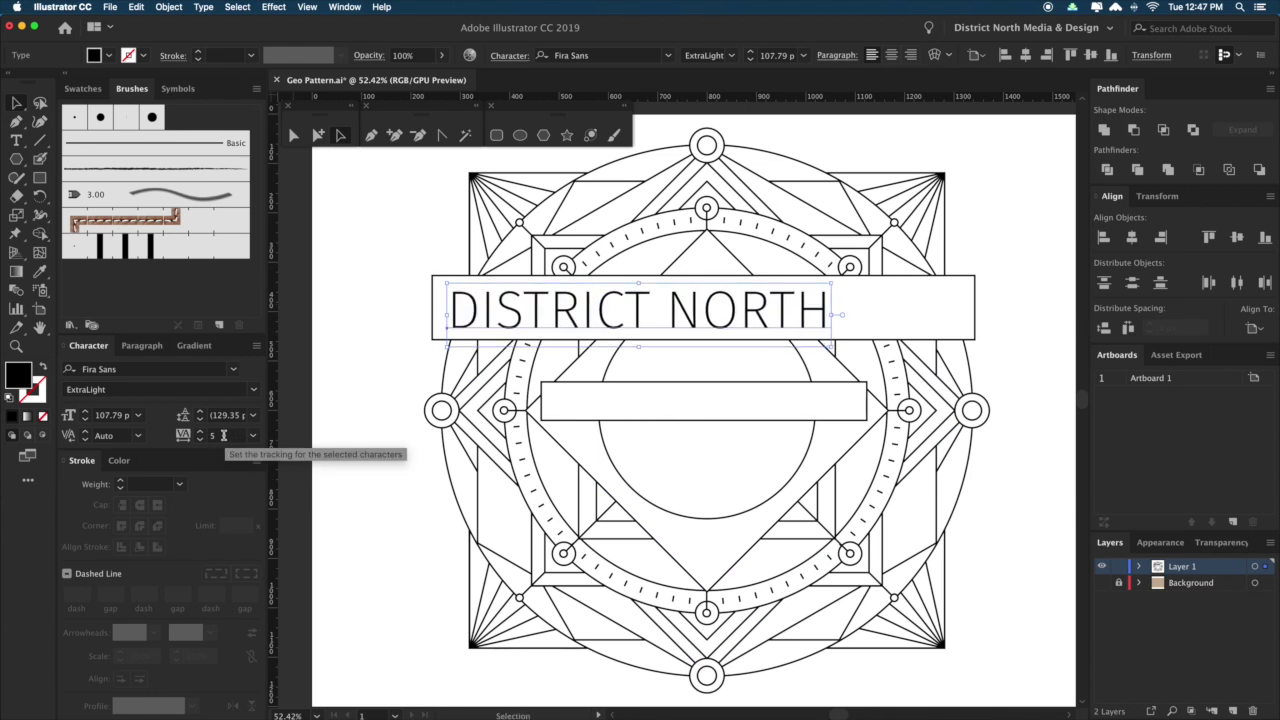
scroll(224, 436, "up", 11)
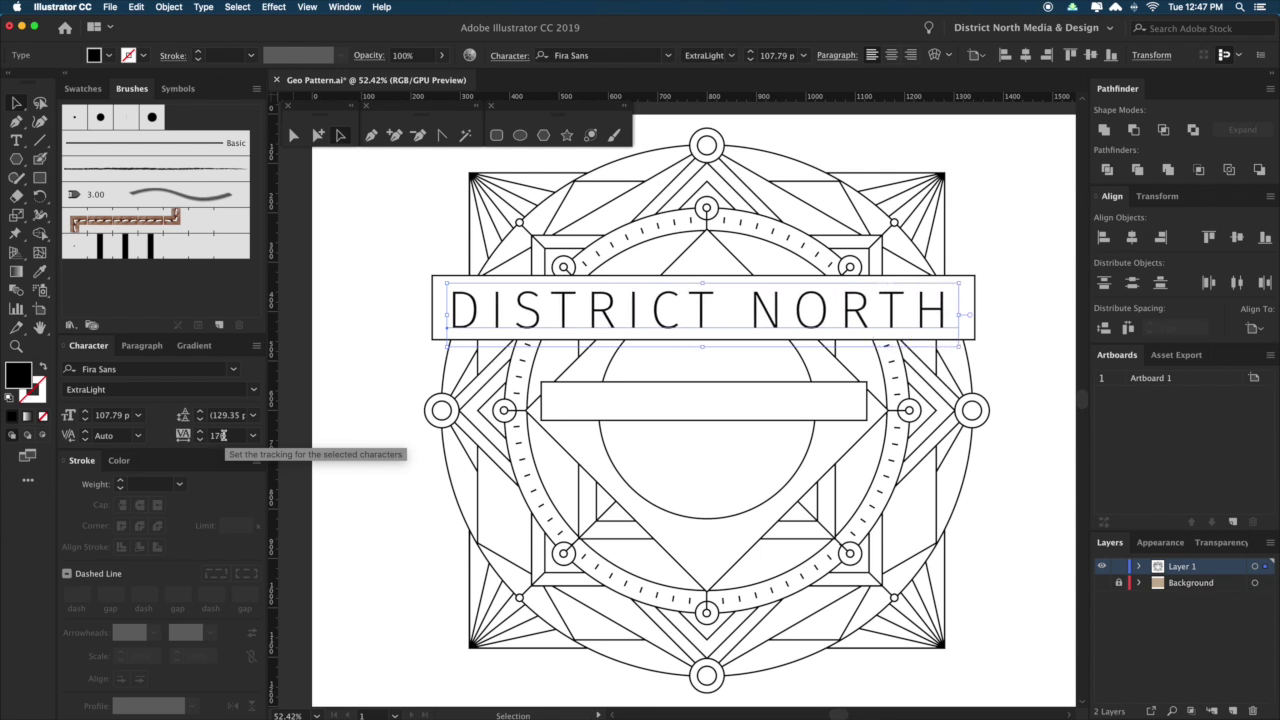
scroll(224, 436, "down", 3)
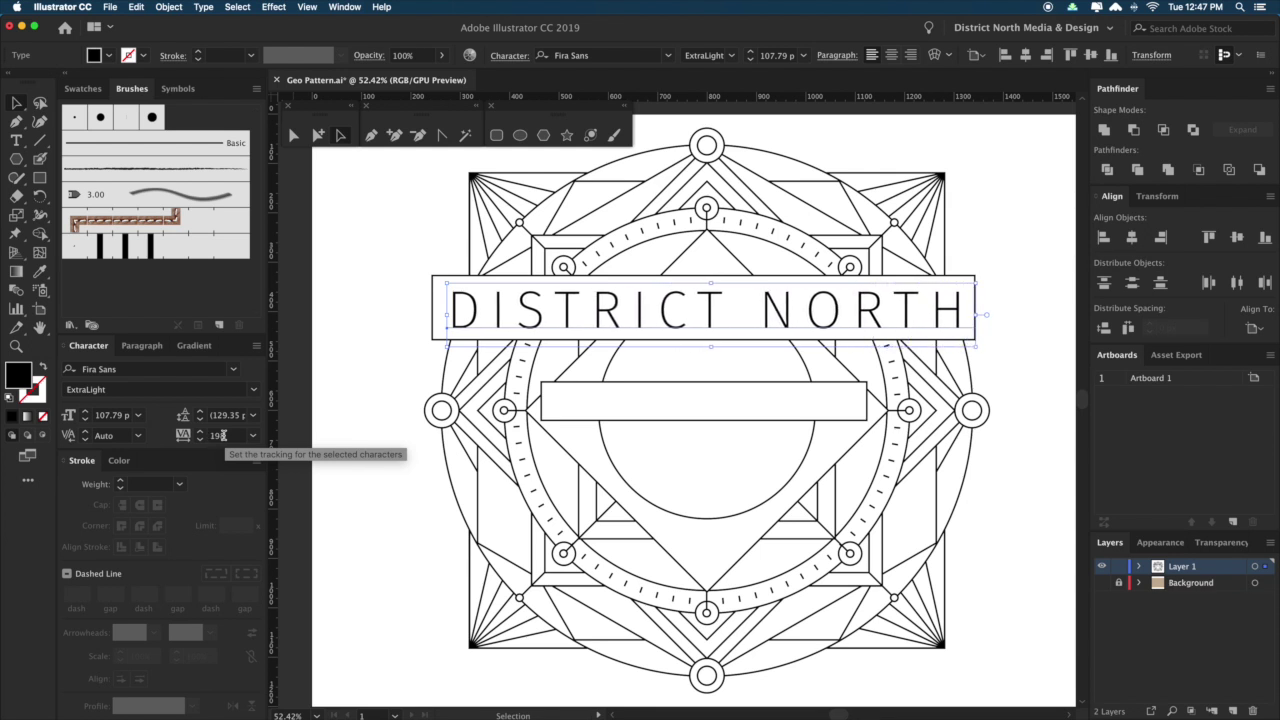
left_click(362, 535)
left_click_drag(366, 543, 357, 538)
Duplicate the DISTRICT NORTH text straight down and change the copy's wording to "GEO PATTERN".
left_click_drag(754, 298, 754, 415)
double_click(752, 418)
key("ctrl+a")
type("S")
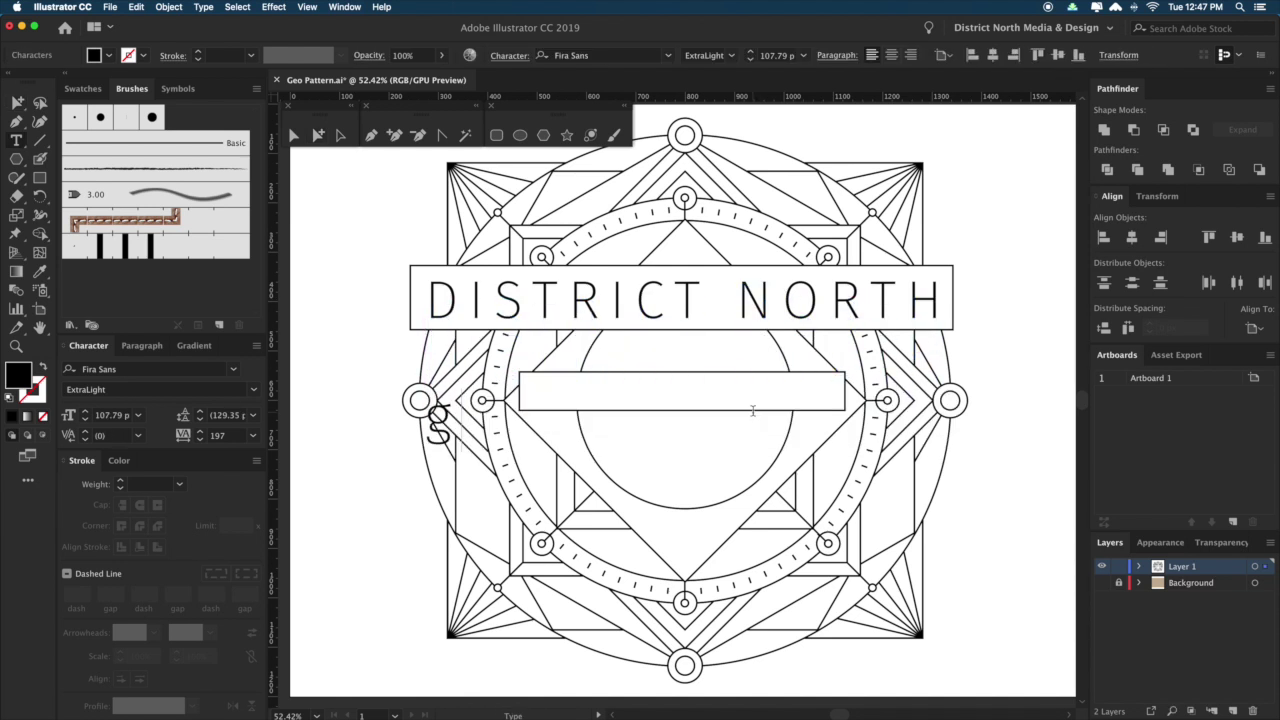
key("BackSpace")
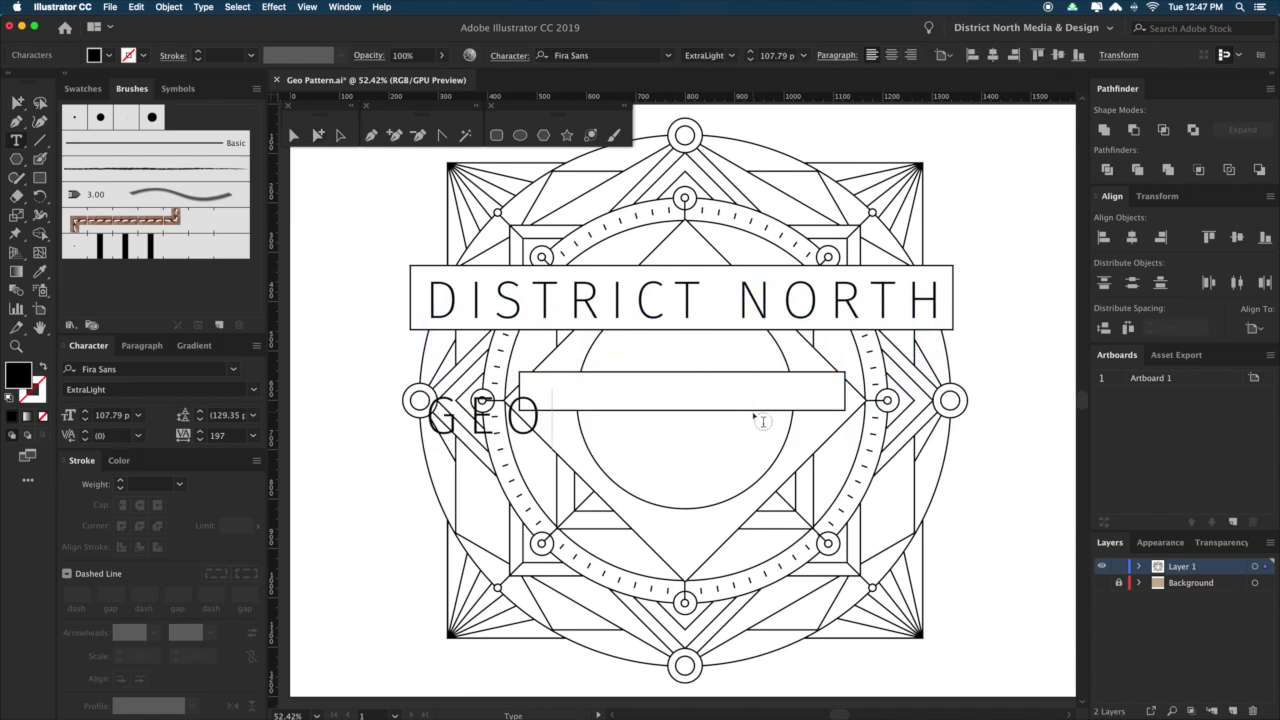
type("GEO PATTERN")
key("Escape")
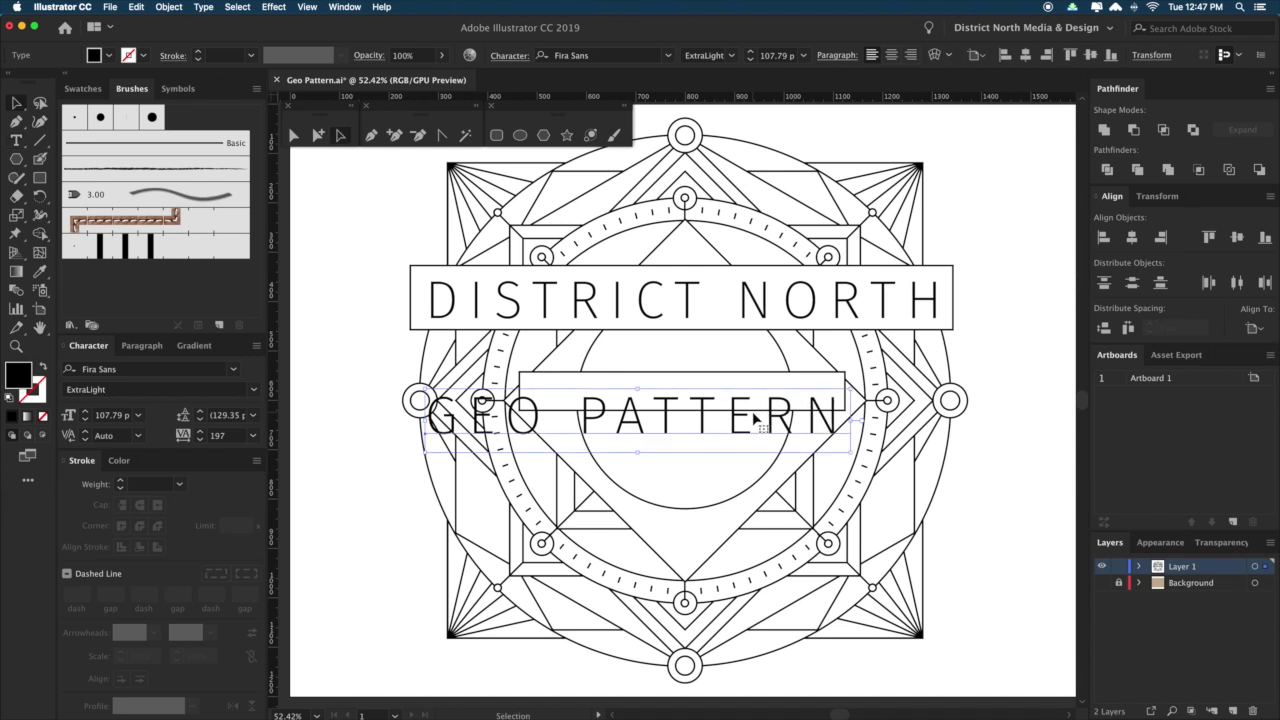
Scale the GEO PATTERN text down to fit the small banner and centre it inside.
left_click(700, 422, "shift")
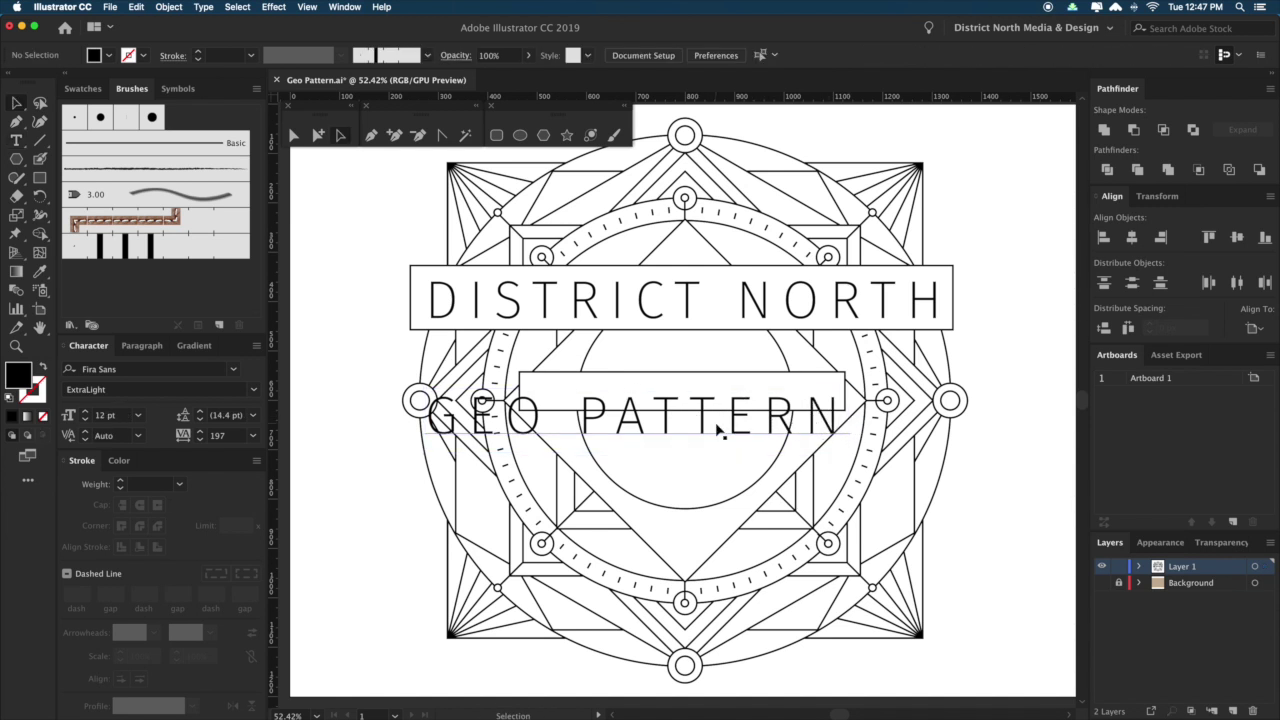
left_click(716, 425)
left_click_drag(850, 420, 648, 419)
left_click_drag(642, 417, 757, 398)
left_click(986, 409)
left_click_drag(1015, 390, 989, 388)
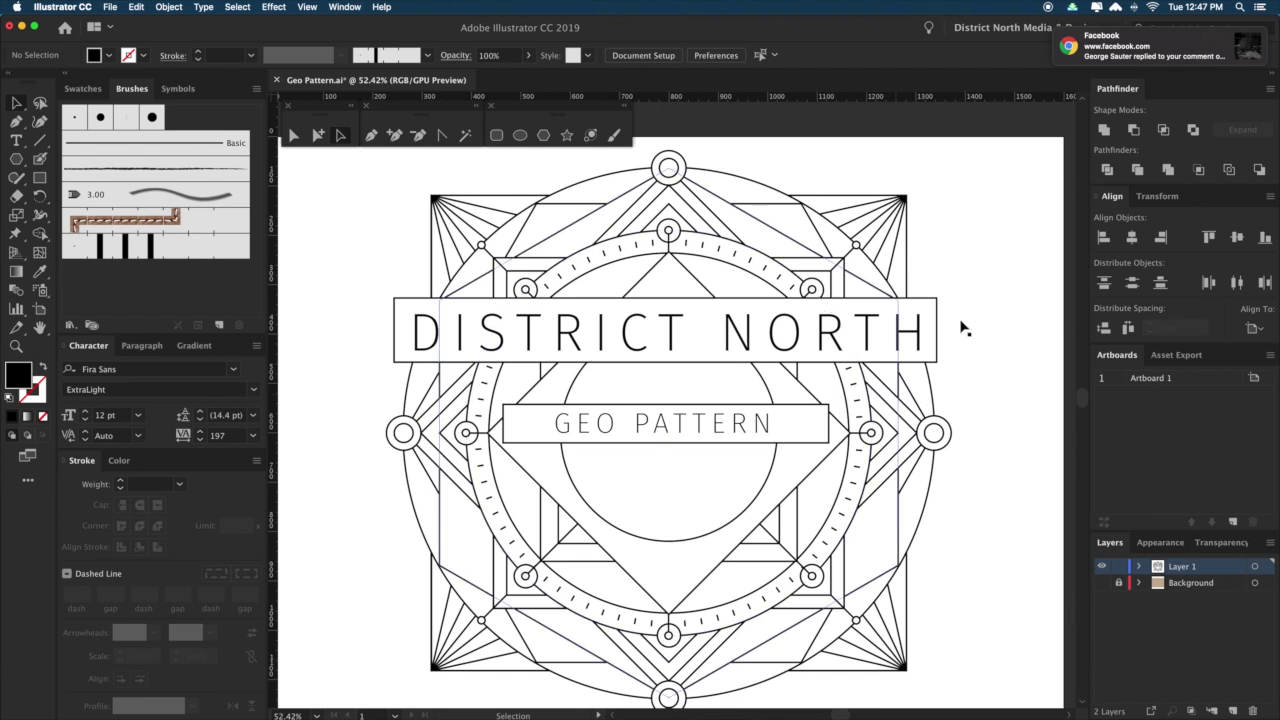
Move the DISTRICT NORTH text straight up out of the large banner and select it.
left_click_drag(977, 276, 959, 269)
left_click_drag(809, 333, 809, 257)
left_click(960, 370)
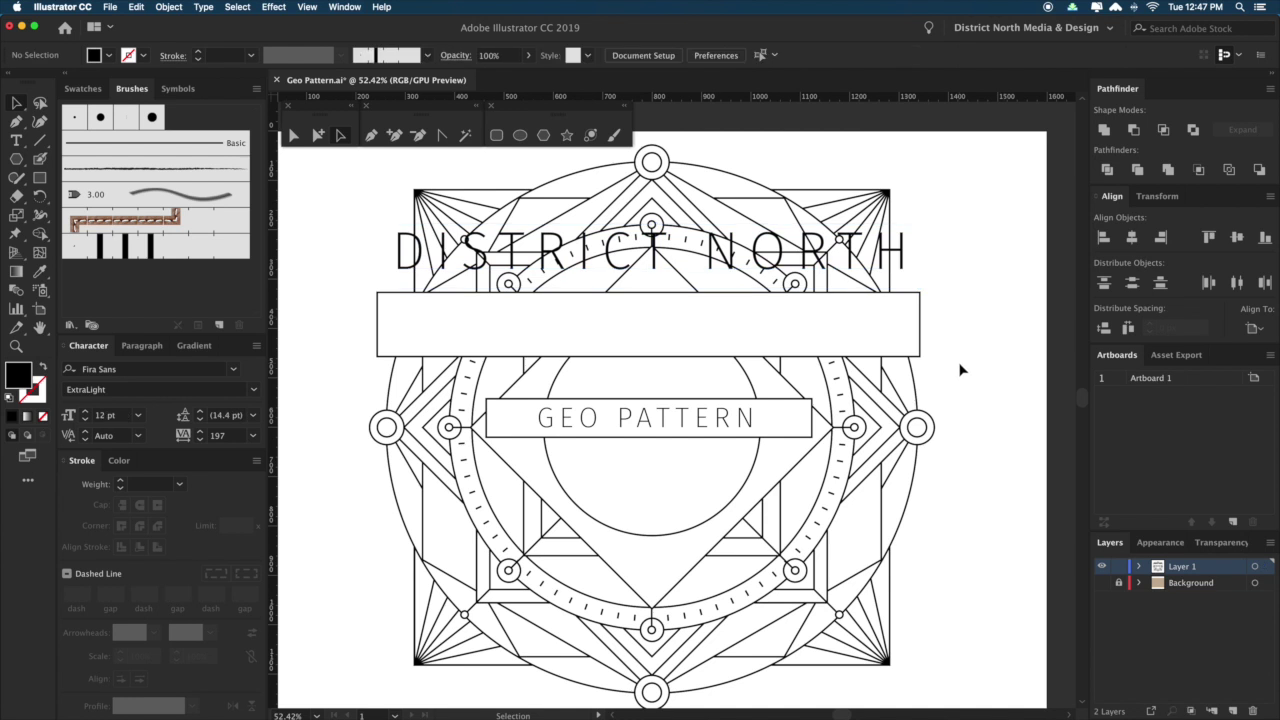
left_click(852, 256)
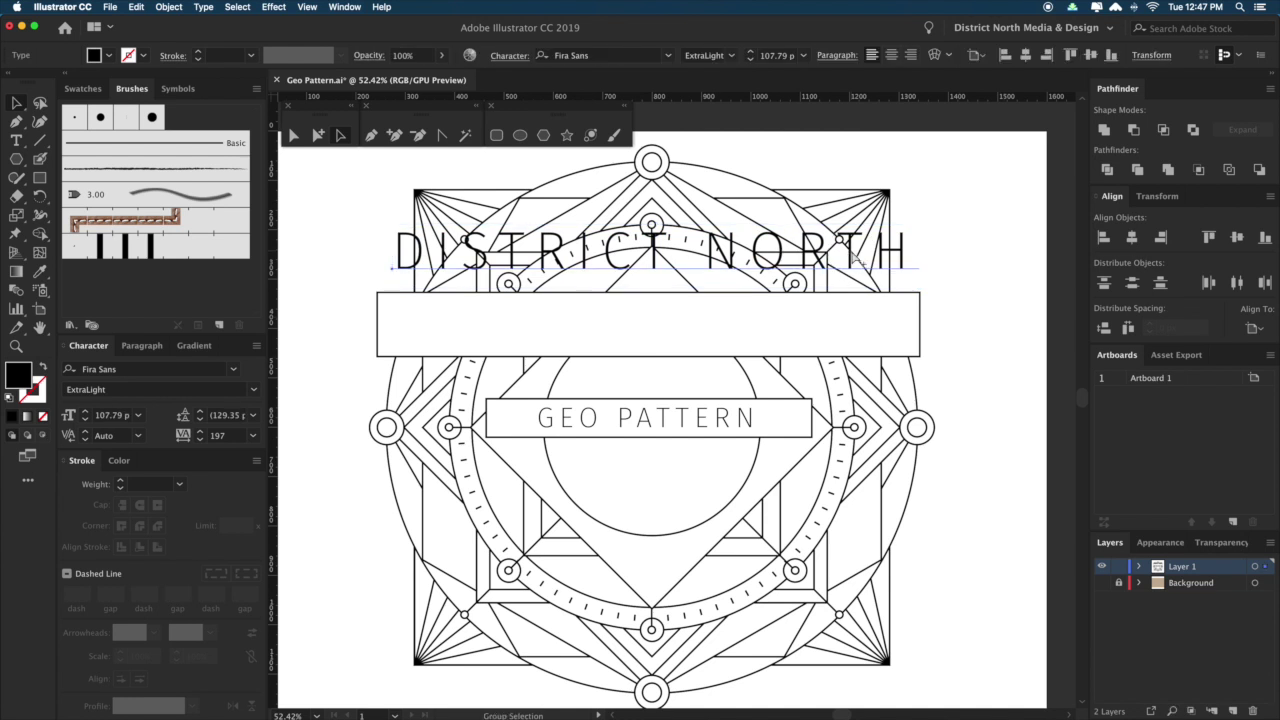
Give the DISTRICT NORTH text a white 17 pt outline with round caps and round corners.
key("i")
left_click(983, 264)
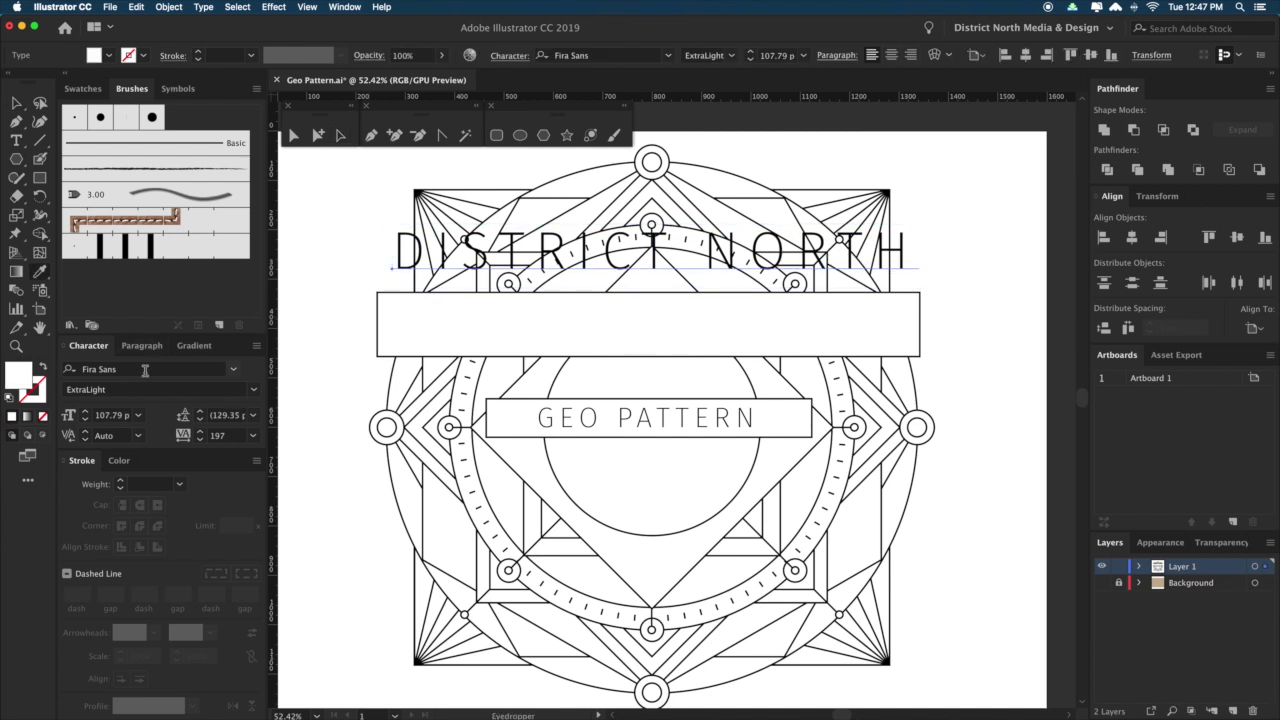
left_click(44, 368)
left_click(140, 526)
left_click(121, 481)
key("v")
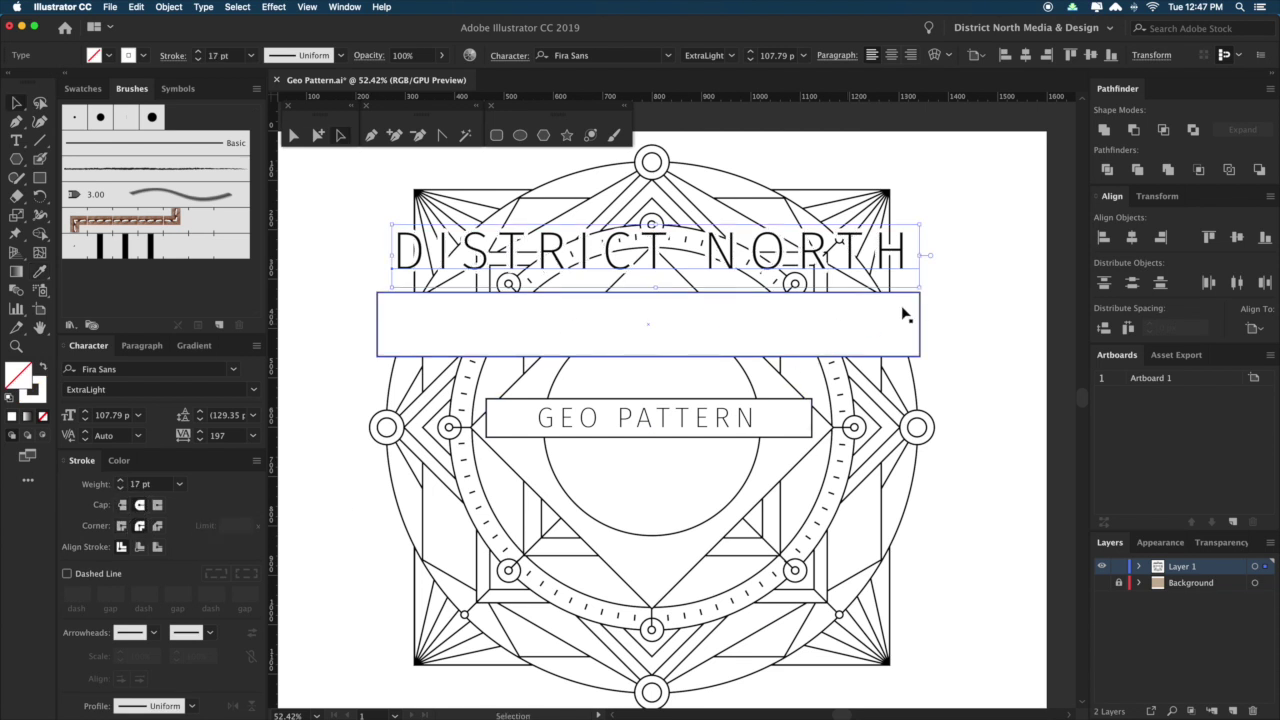
left_click(966, 309)
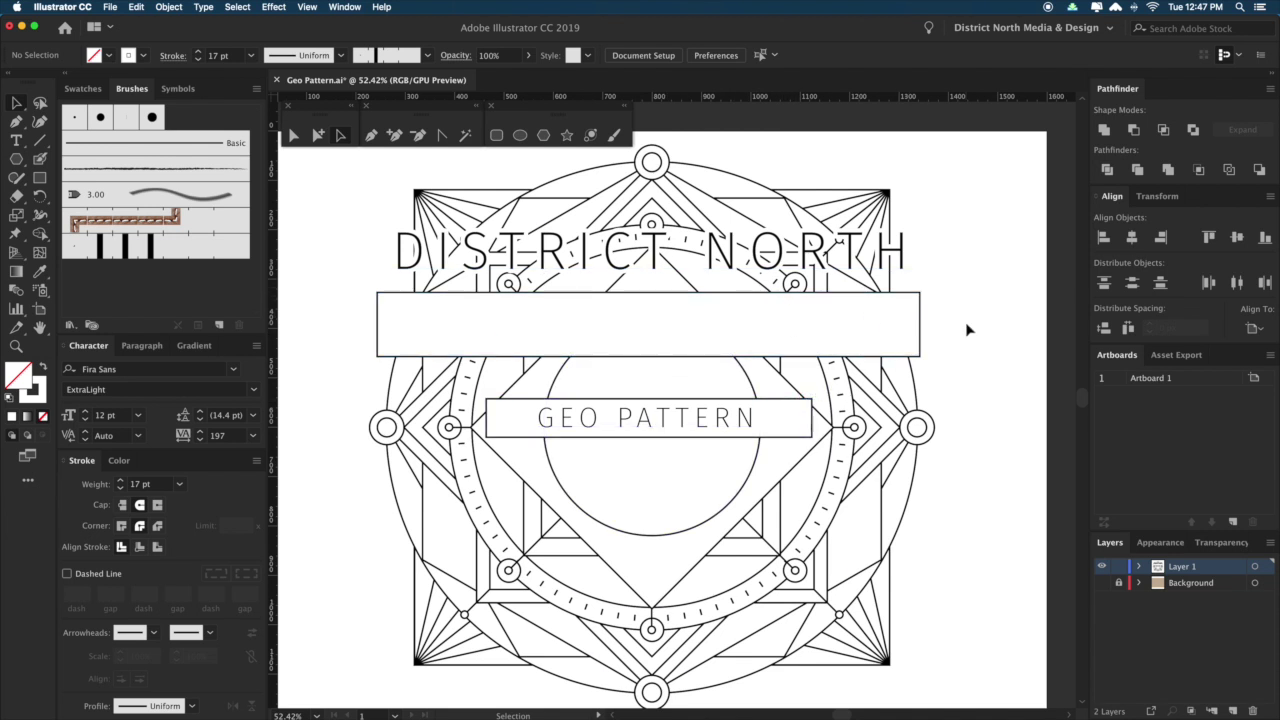
Undo the outline styling and the upward move of the DISTRICT NORTH text.
key("super+z")
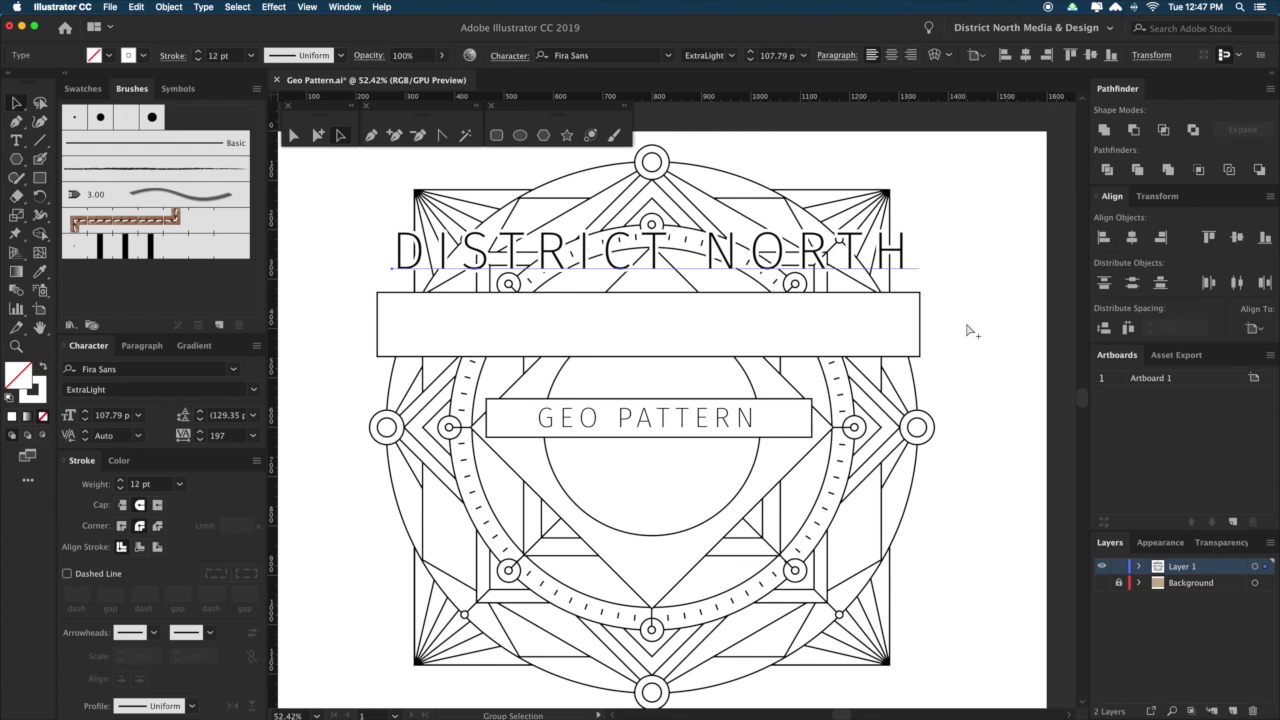
key("super+z")
key("super+z")
key("super+z")
key("super+z")
key("super+z")
key("super+z")
key("super+z")
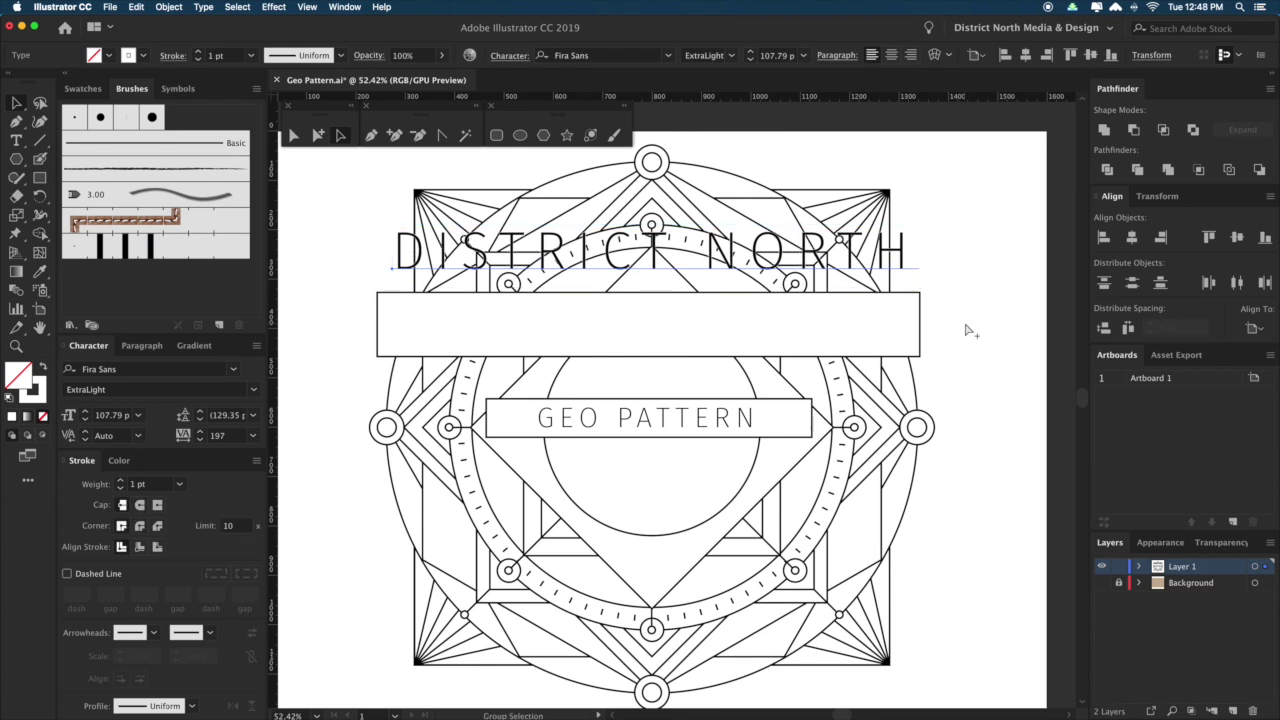
Delete the DISTRICT NORTH and GEO PATTERN texts together with their two banners.
left_click(967, 332)
left_click_drag(974, 379, 968, 360)
key("super+minus")
left_click_drag(954, 403, 933, 400)
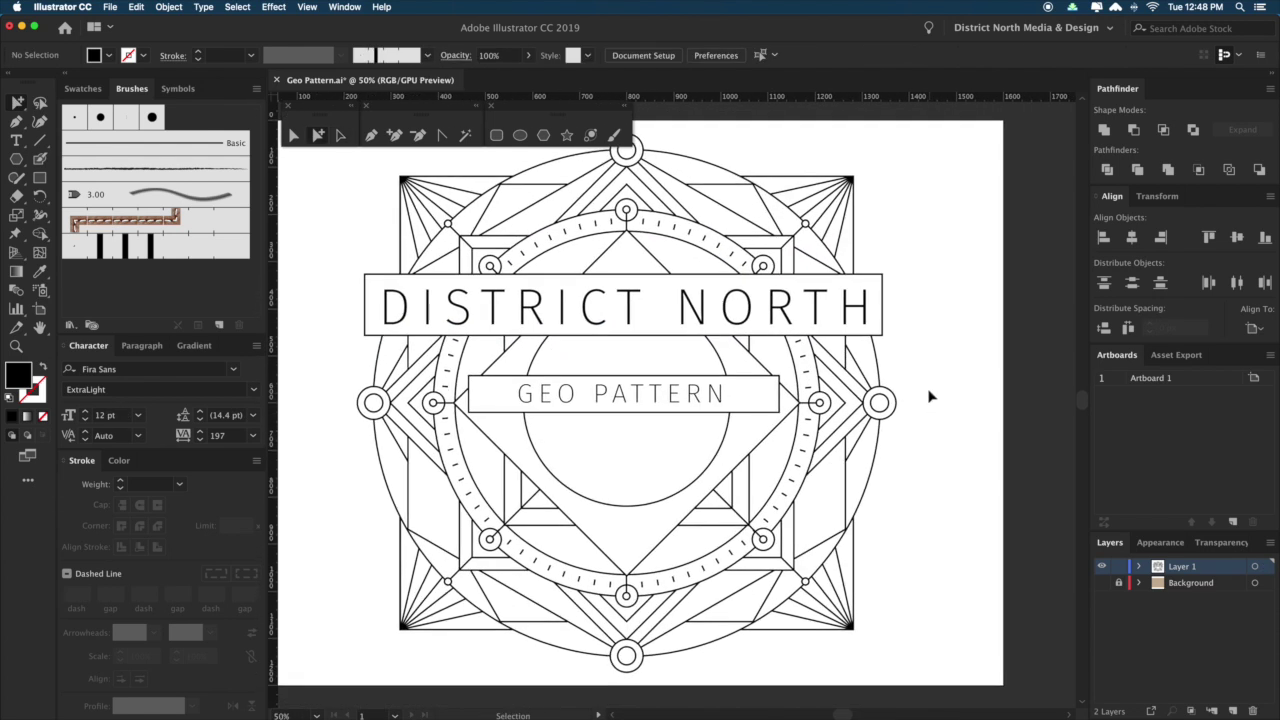
key("super+minus")
left_click_drag(874, 434, 880, 423)
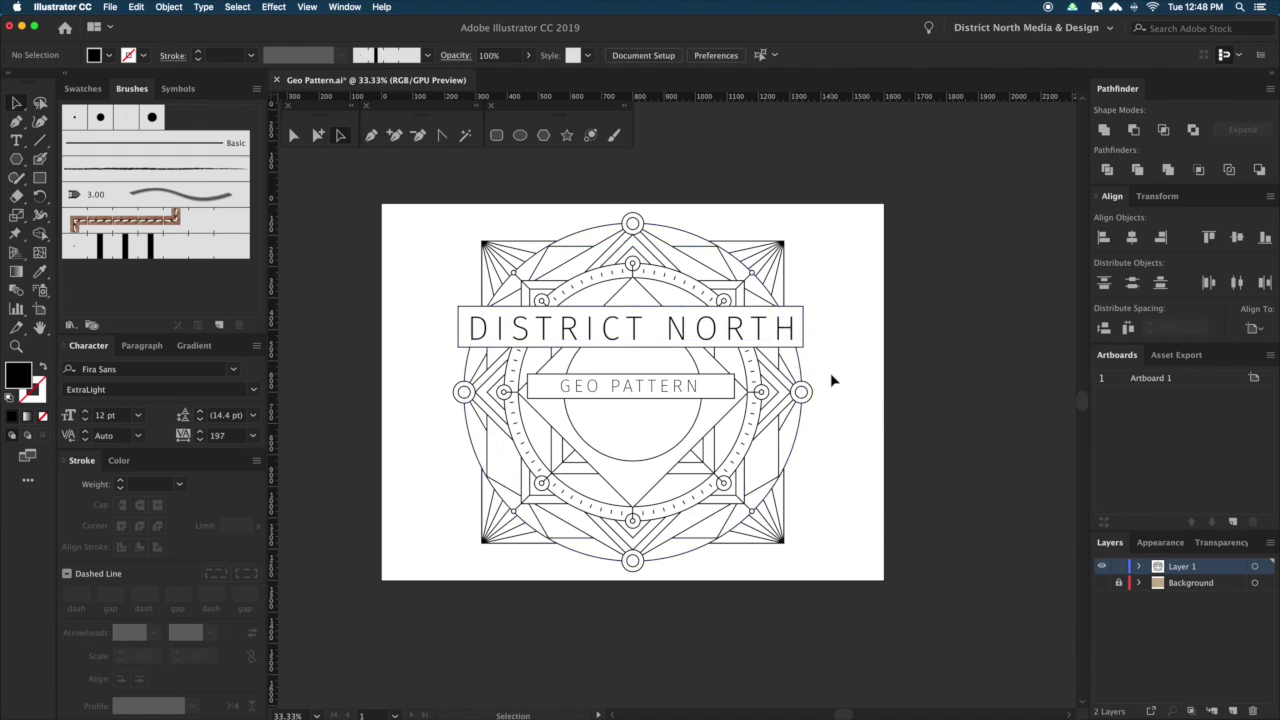
left_click_drag(856, 358, 855, 368)
left_click(757, 350, "super")
key("Delete")
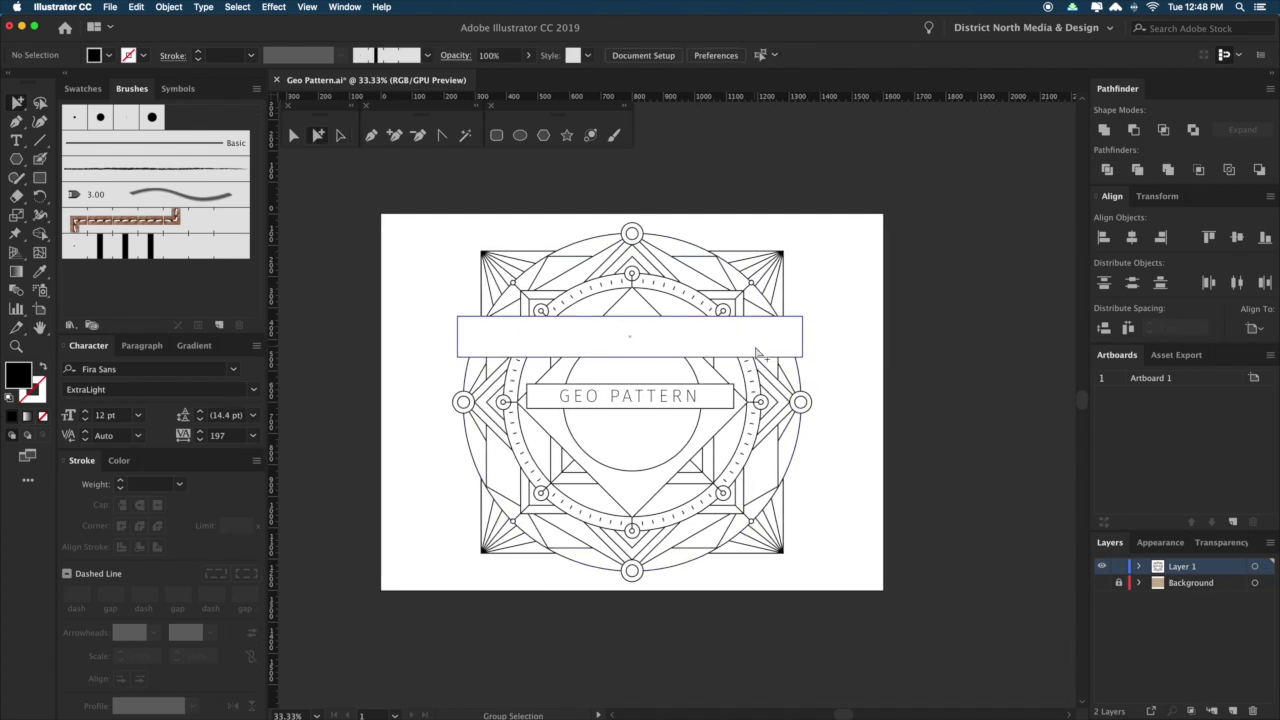
left_click(756, 349, "super")
key("Delete")
left_click(705, 398, "super")
key("Delete")
left_click(723, 404, "super")
key("Delete")
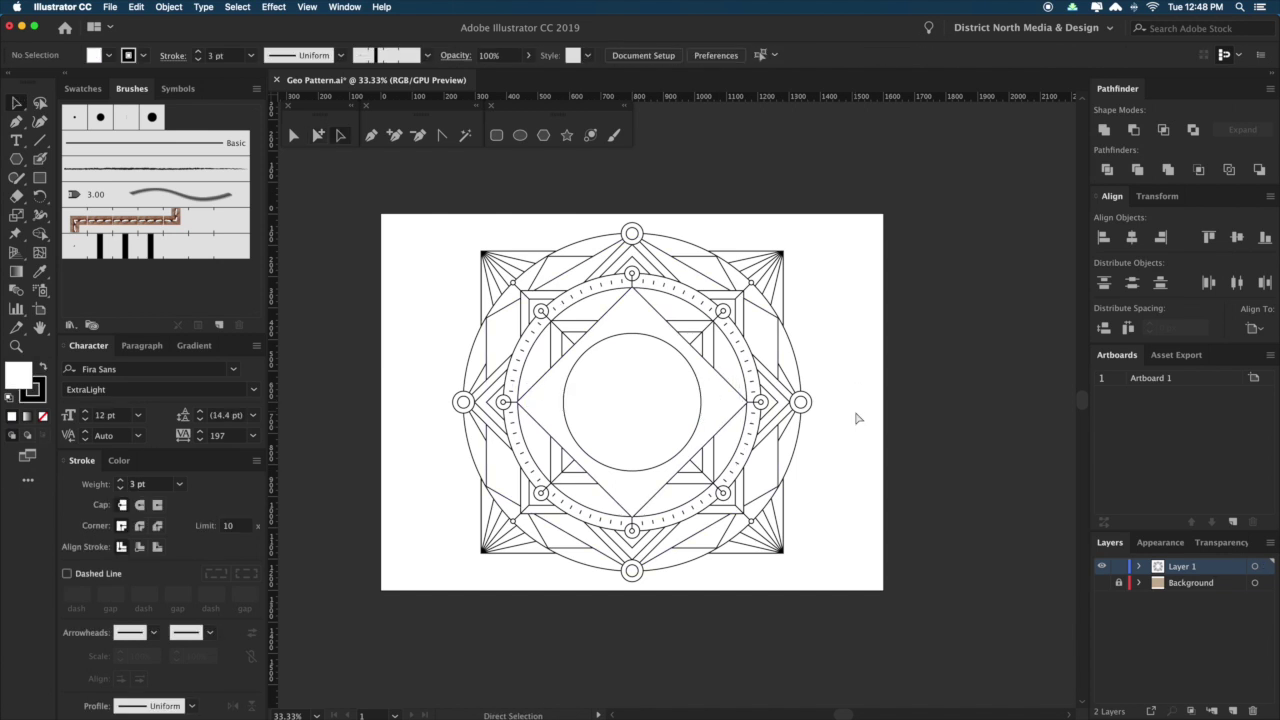
Restore the banners with their texts and move them to a new hidden layer above Layer 1.
key("super+shift+v")
key("super+3")
key("super+alt+3")
left_click(1234, 710)
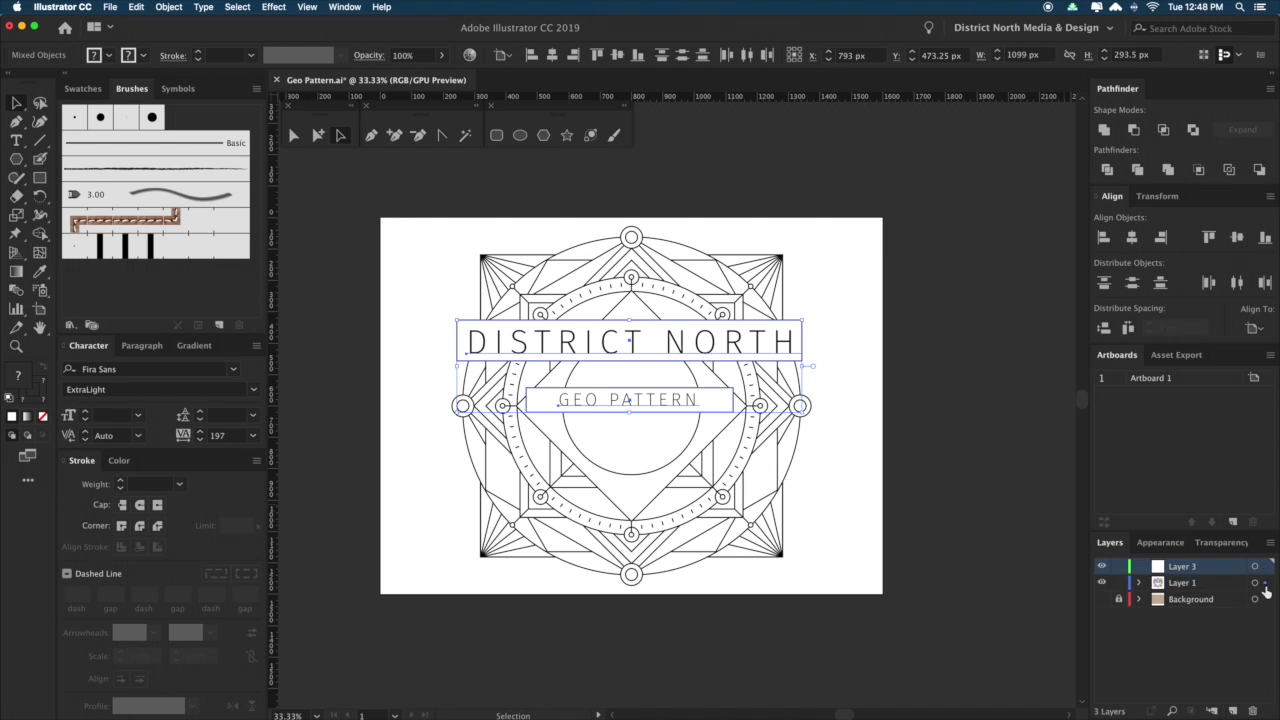
left_click_drag(1266, 578, 1266, 566)
left_click(1102, 566)
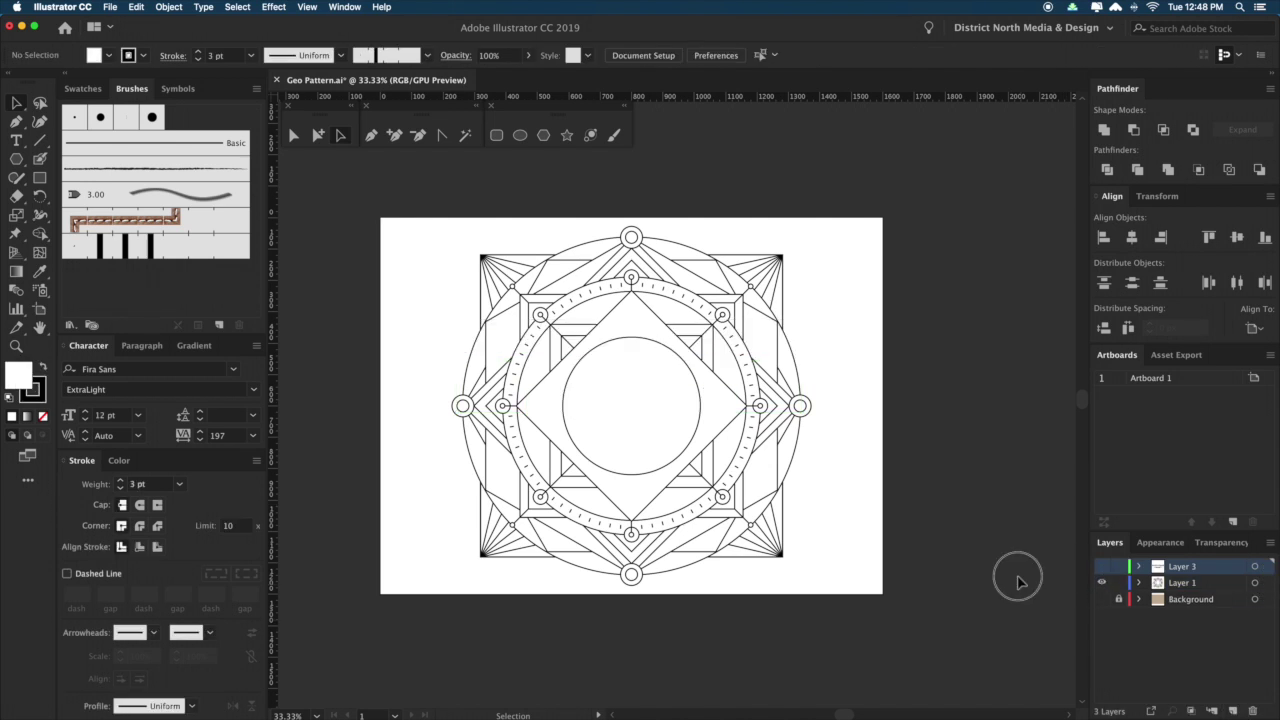
Lock the hidden banner layer and make Layer 1 the active layer.
left_click_drag(962, 494, 968, 501)
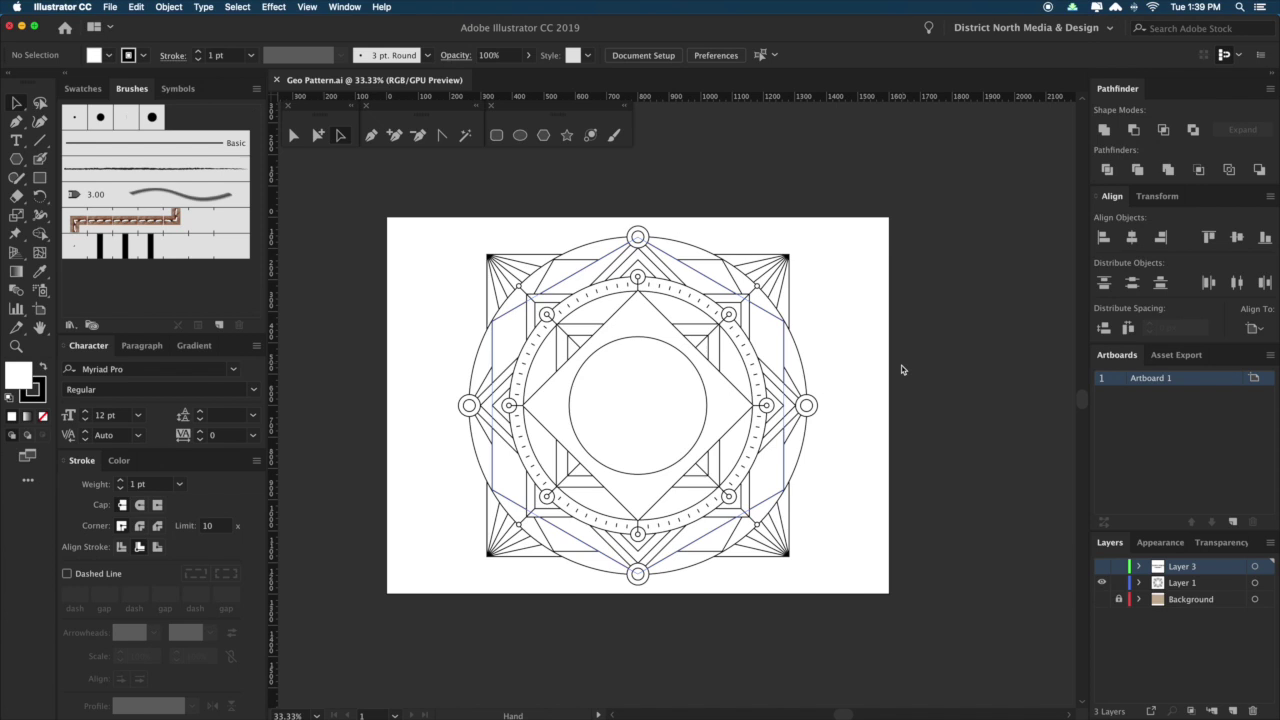
left_click_drag(928, 421, 889, 357)
left_click_drag(880, 469, 906, 429)
key("z")
left_click_drag(410, 307, 691, 537)
left_click_drag(617, 513, 871, 523)
left_click_drag(457, 253, 615, 431)
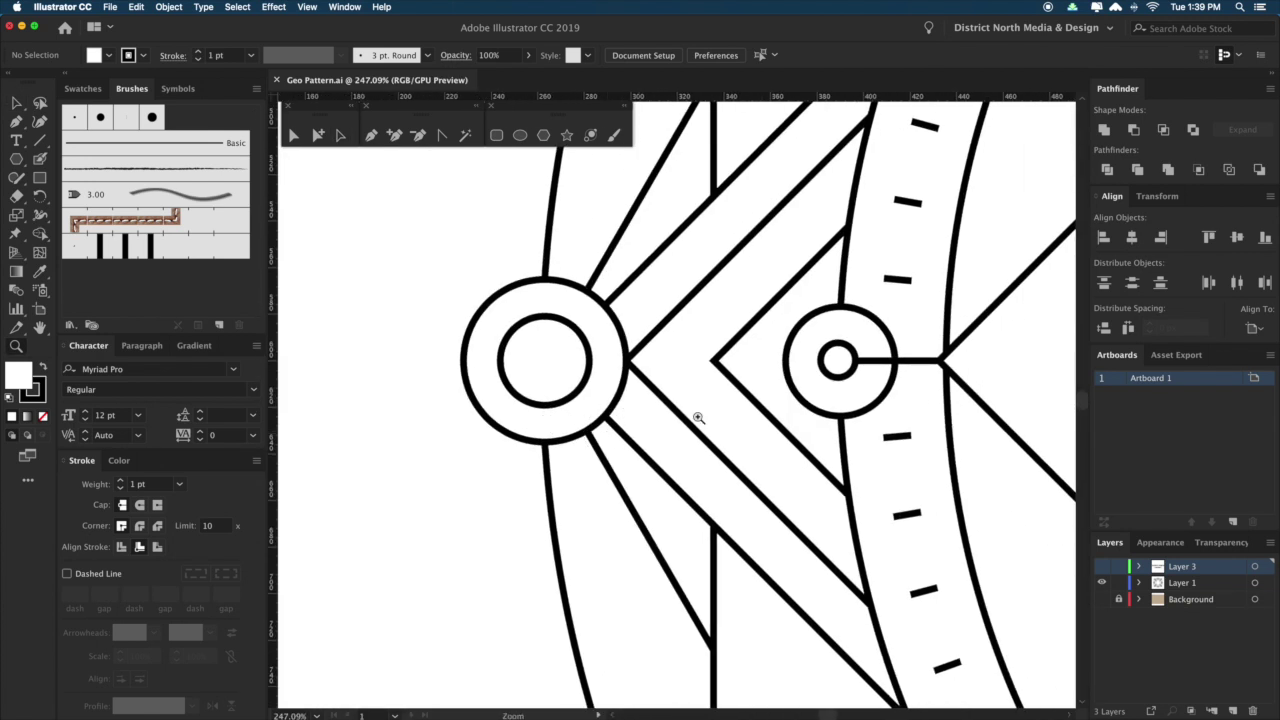
key("p")
left_click(1216, 586)
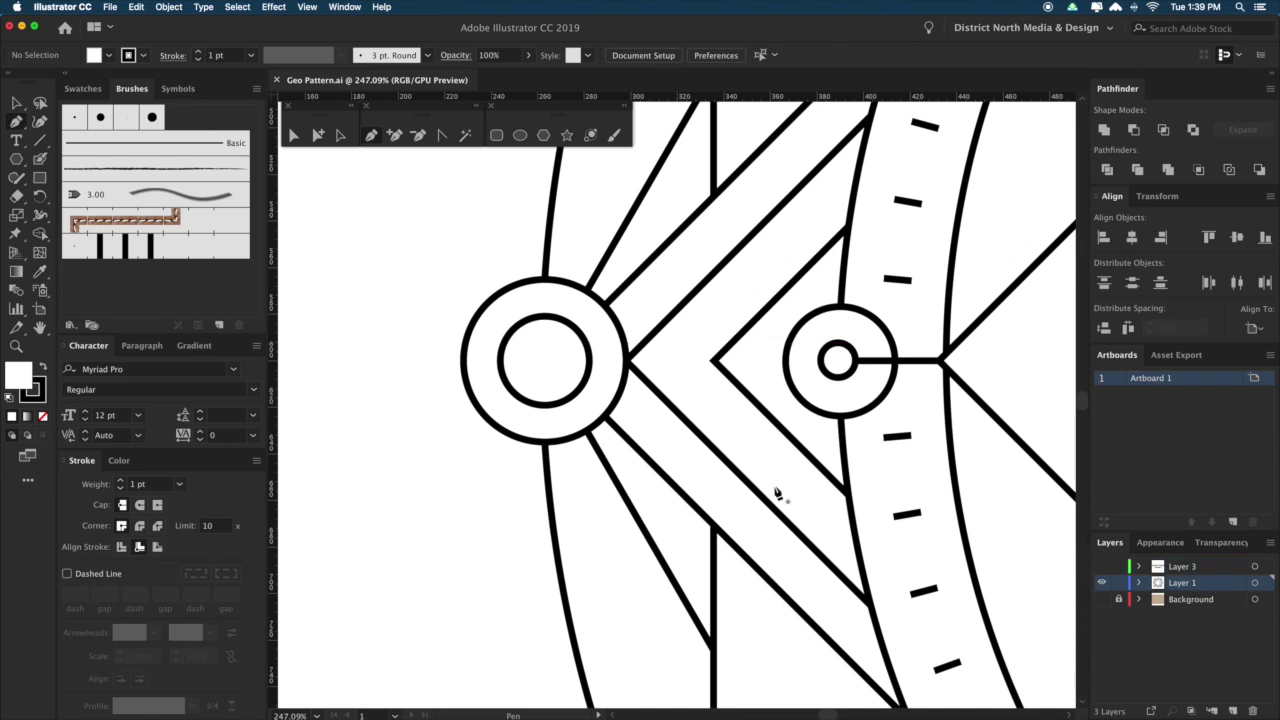
left_click(1101, 566)
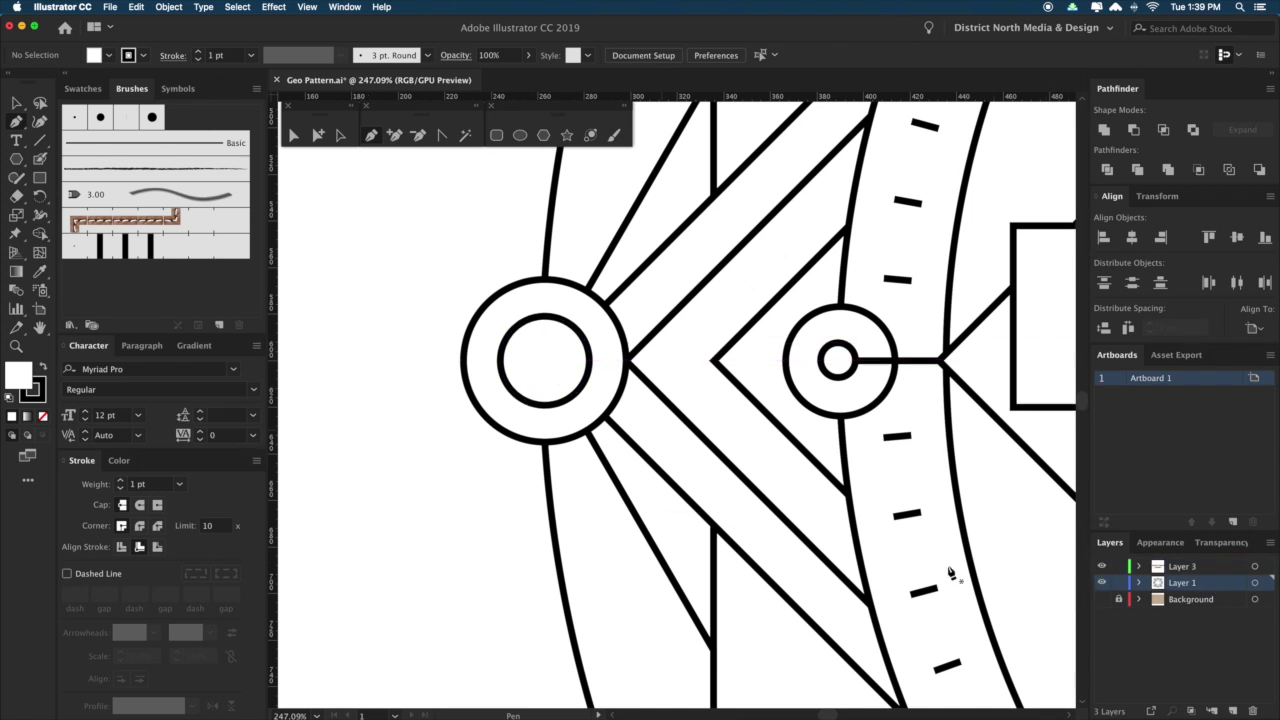
left_click(1108, 567)
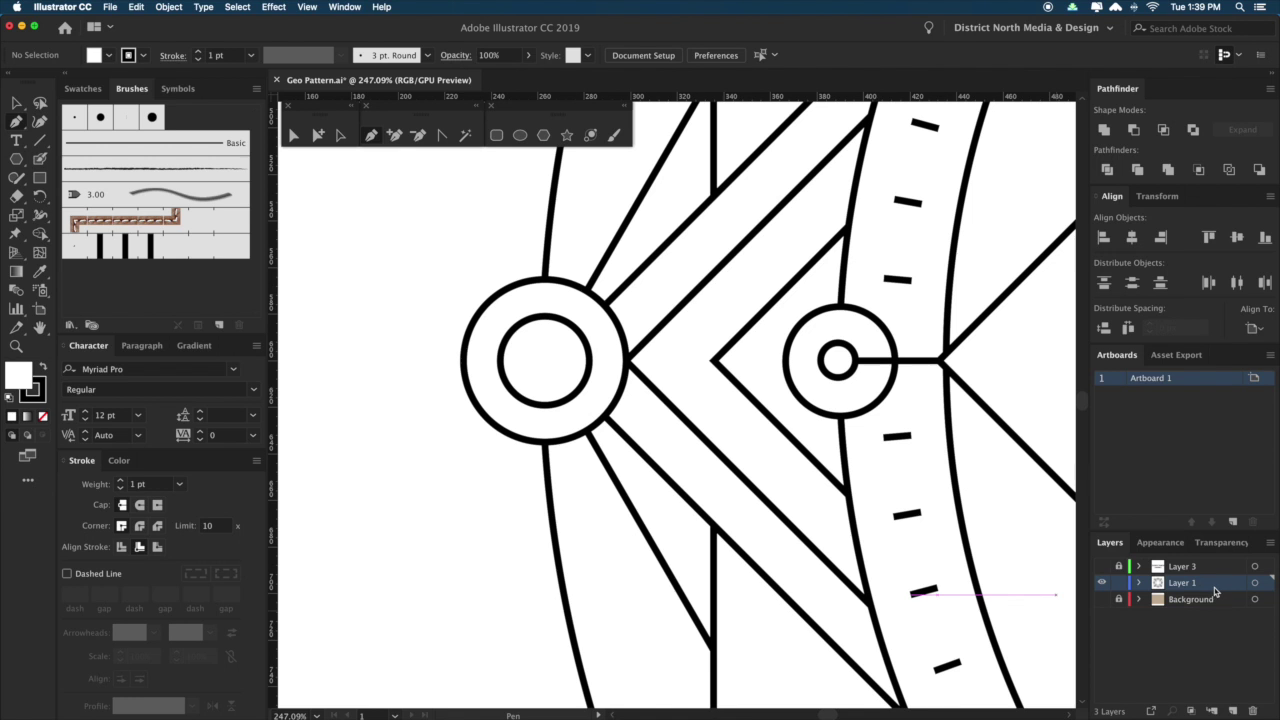
Draw a short diagonal line inside the pattern's left inner circle and match its 3 pt black stroke to the neighbouring lines.
left_click(524, 344)
left_click(565, 382)
key("i")
left_click(643, 347)
Reflect a copy of the diagonal line to form an X and group the two lines.
key("v")
key("o")
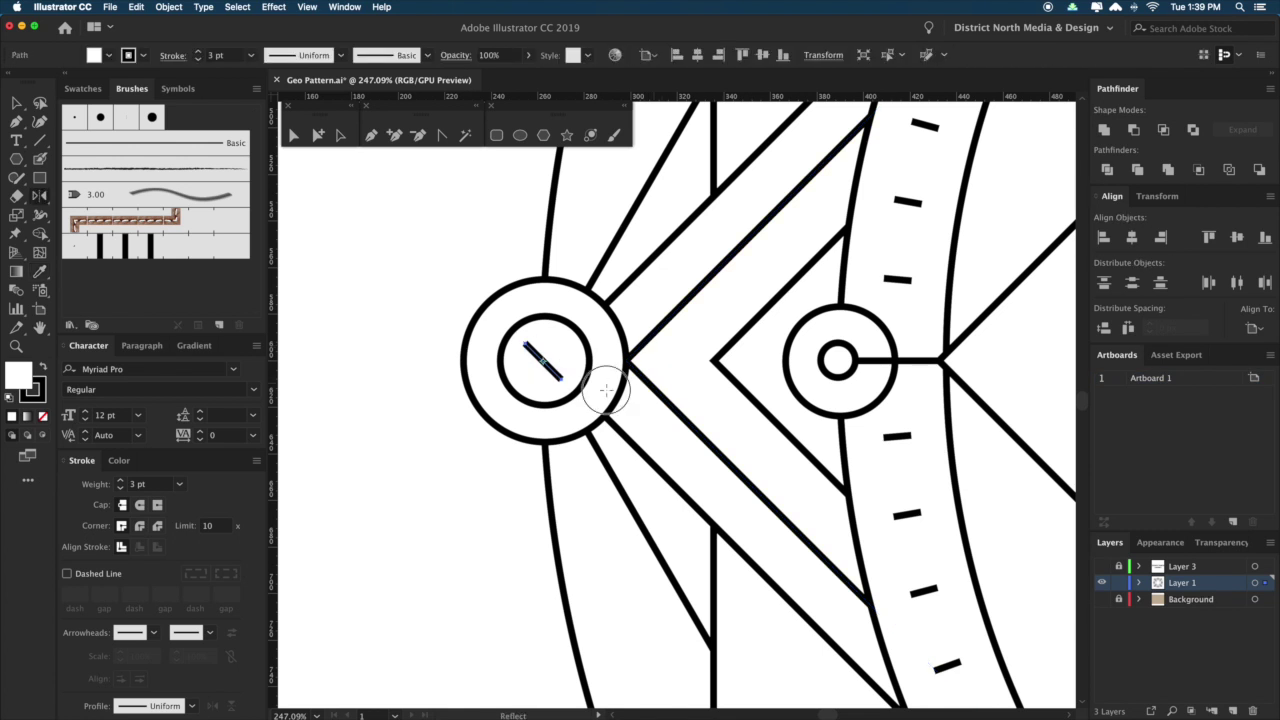
left_click_drag(420, 395, 550, 368, "alt")
key("v")
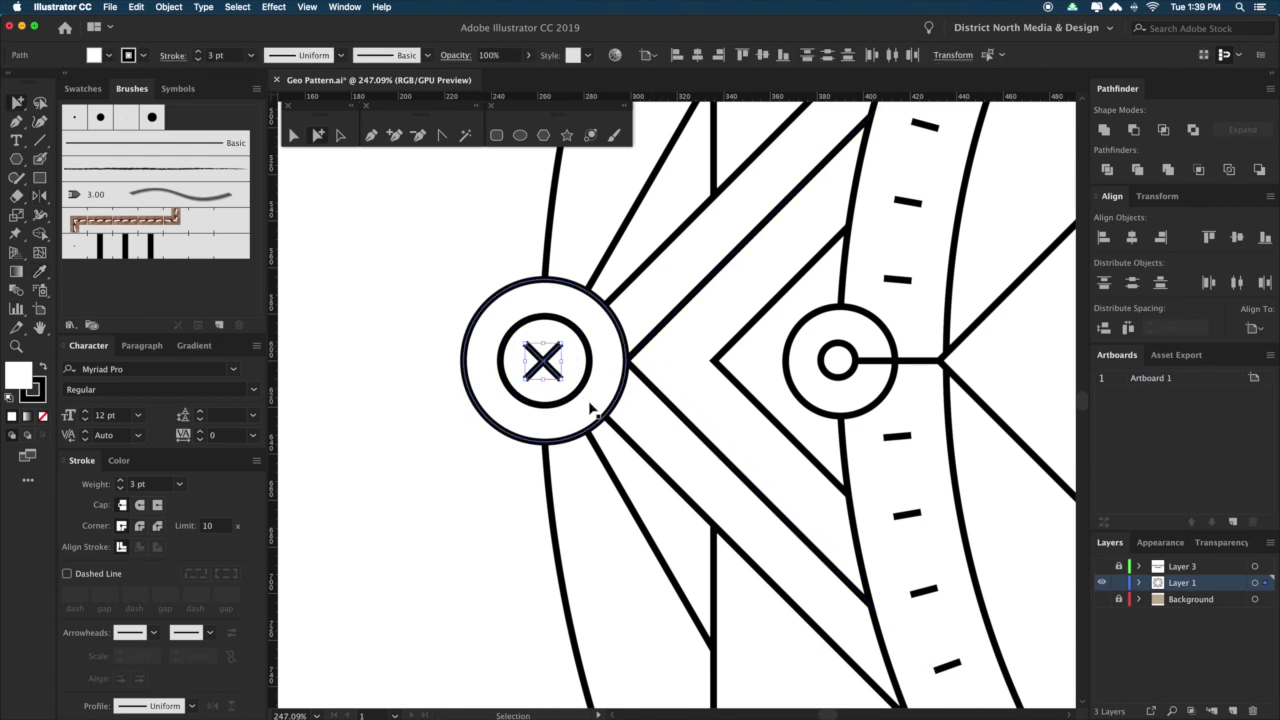
key("super+g")
Give the X mark's stroke round caps and round corners.
left_click(141, 505)
left_click(139, 525)
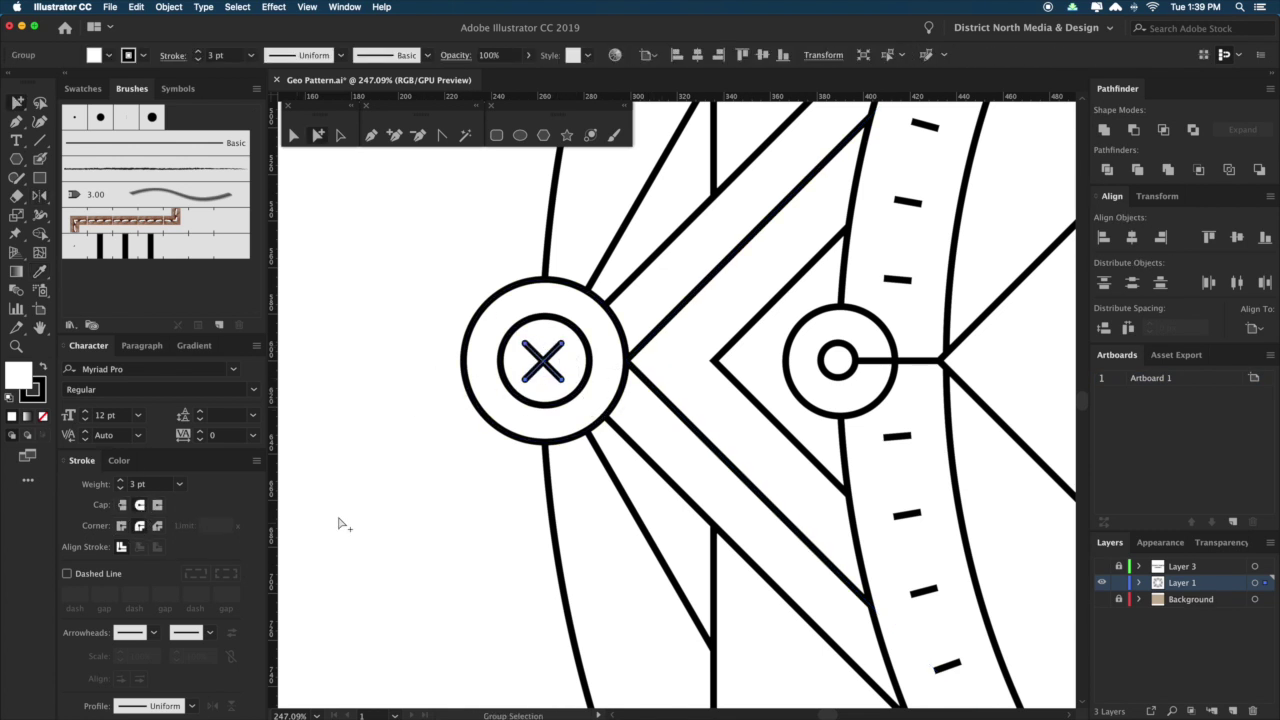
scroll(423, 514, "right", 2)
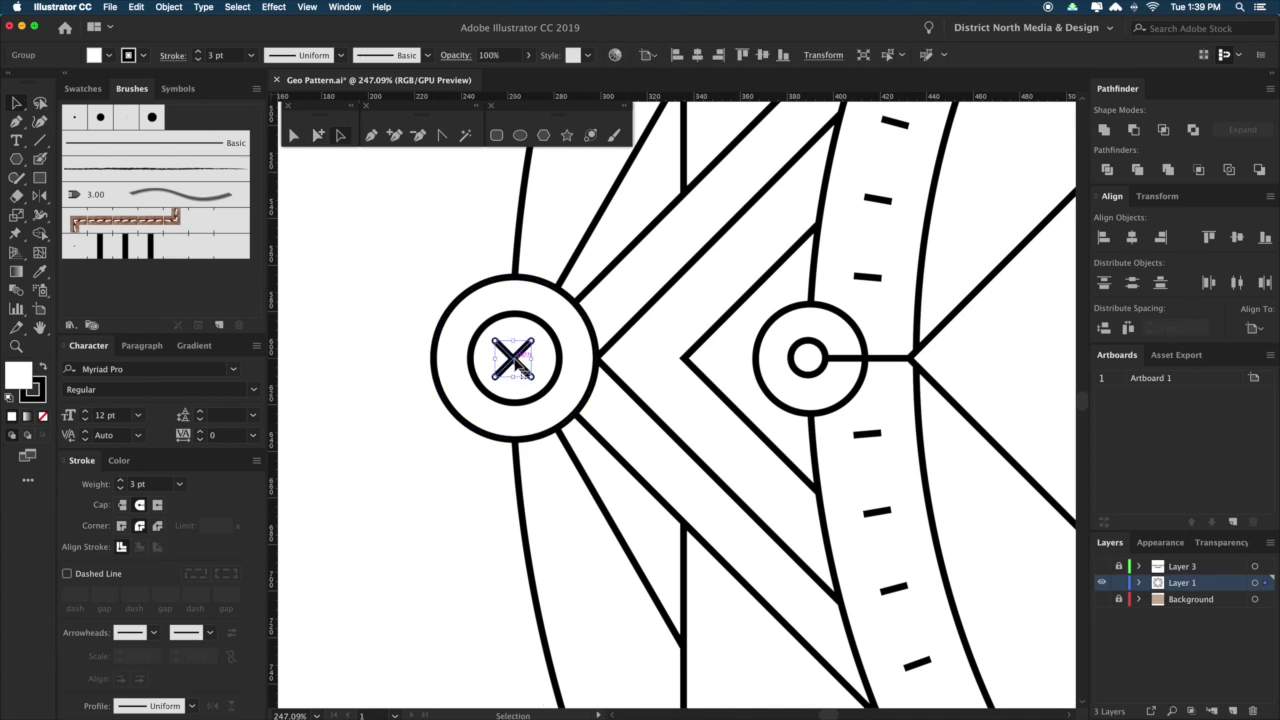
left_click(462, 537)
Duplicate the X mark from the left circle into the matching circle on the pattern's right side.
key("super+minus")
key("super+minus")
key("super+minus")
key("super+minus")
key("super+minus")
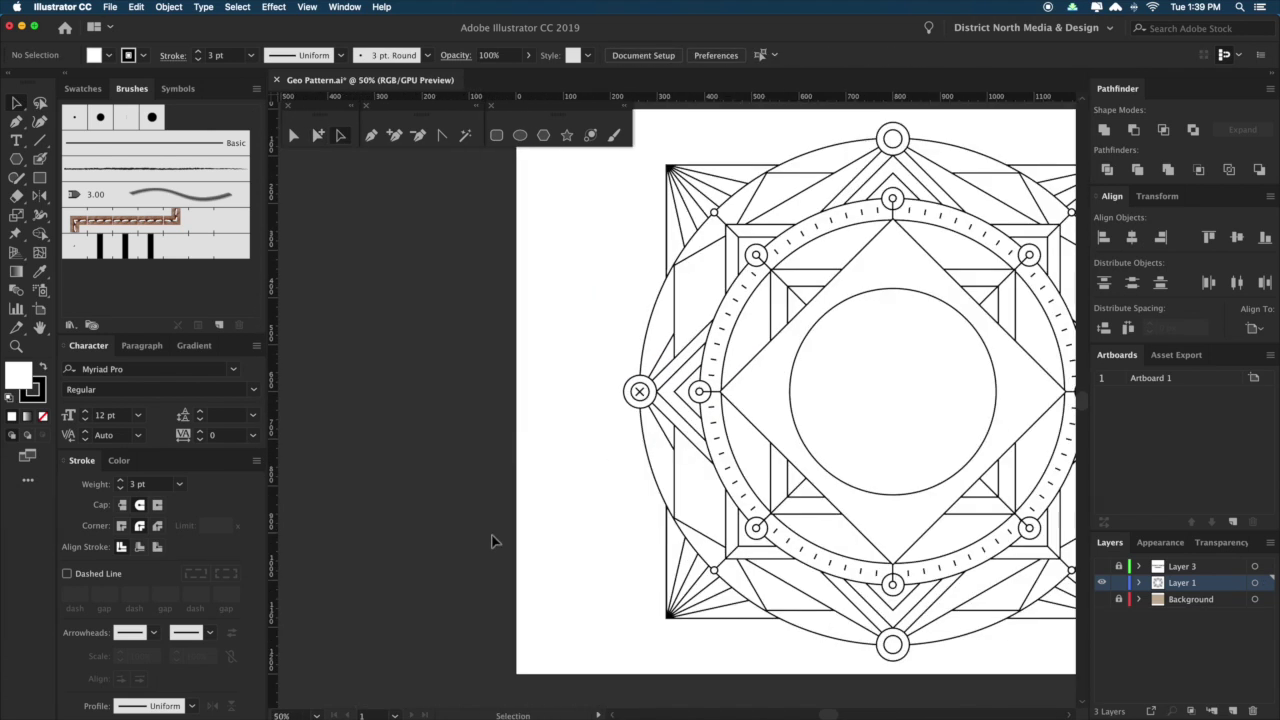
left_click_drag(561, 531, 328, 532)
left_click(409, 403)
left_click_drag(409, 403, 914, 427)
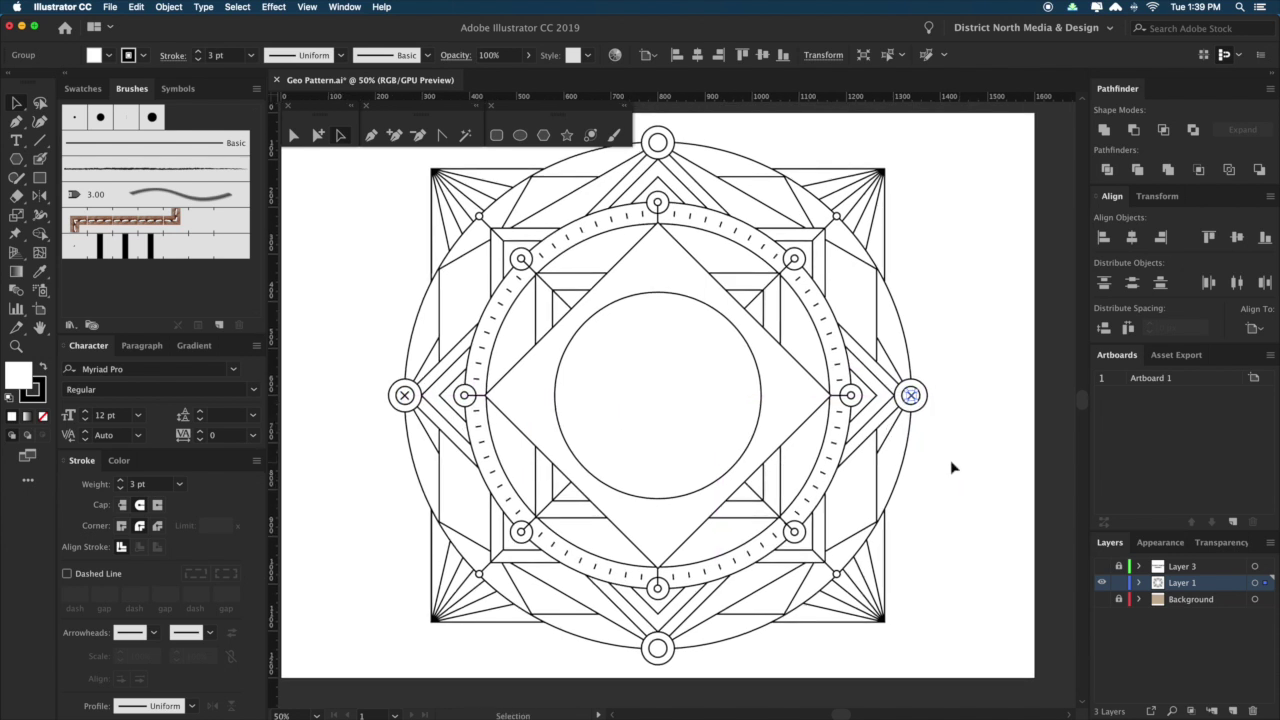
Rotate a copy of both side X marks by 90° into the pattern's top and bottom circles.
left_click(407, 400, "shift")
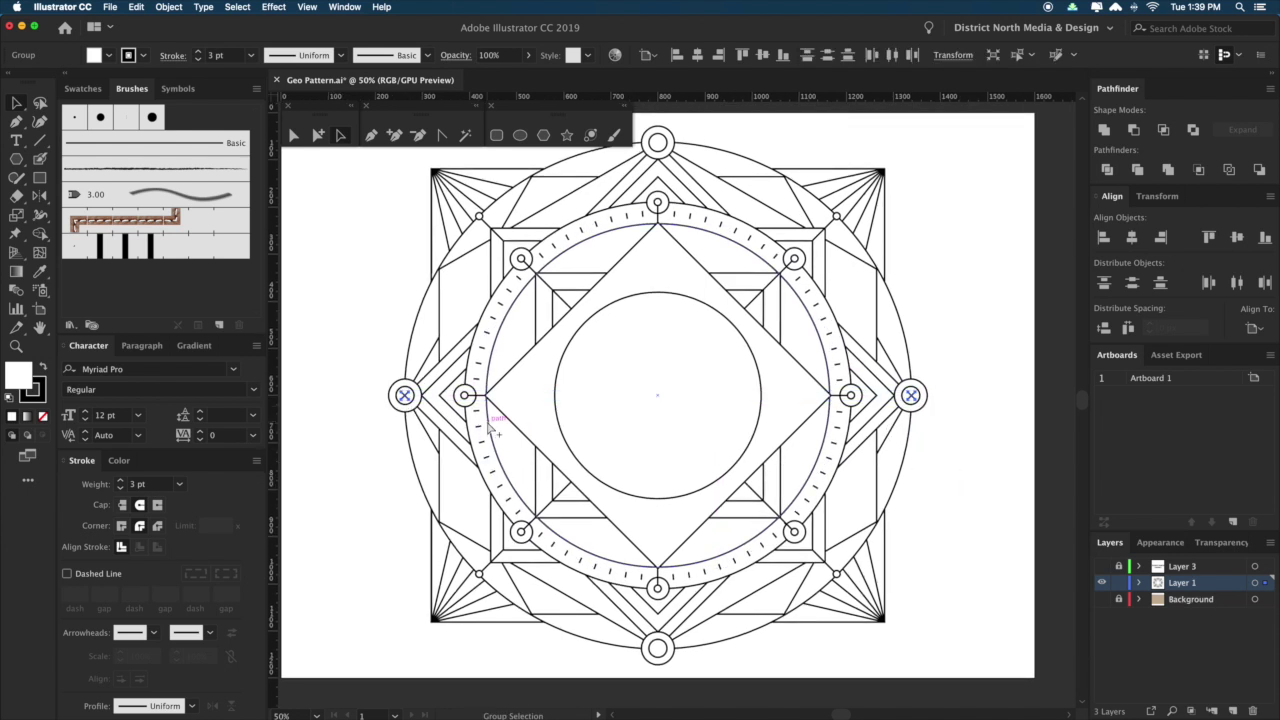
key("r")
left_click_drag(948, 473, 659, 600)
key("a")
left_click(915, 404, "shift+super")
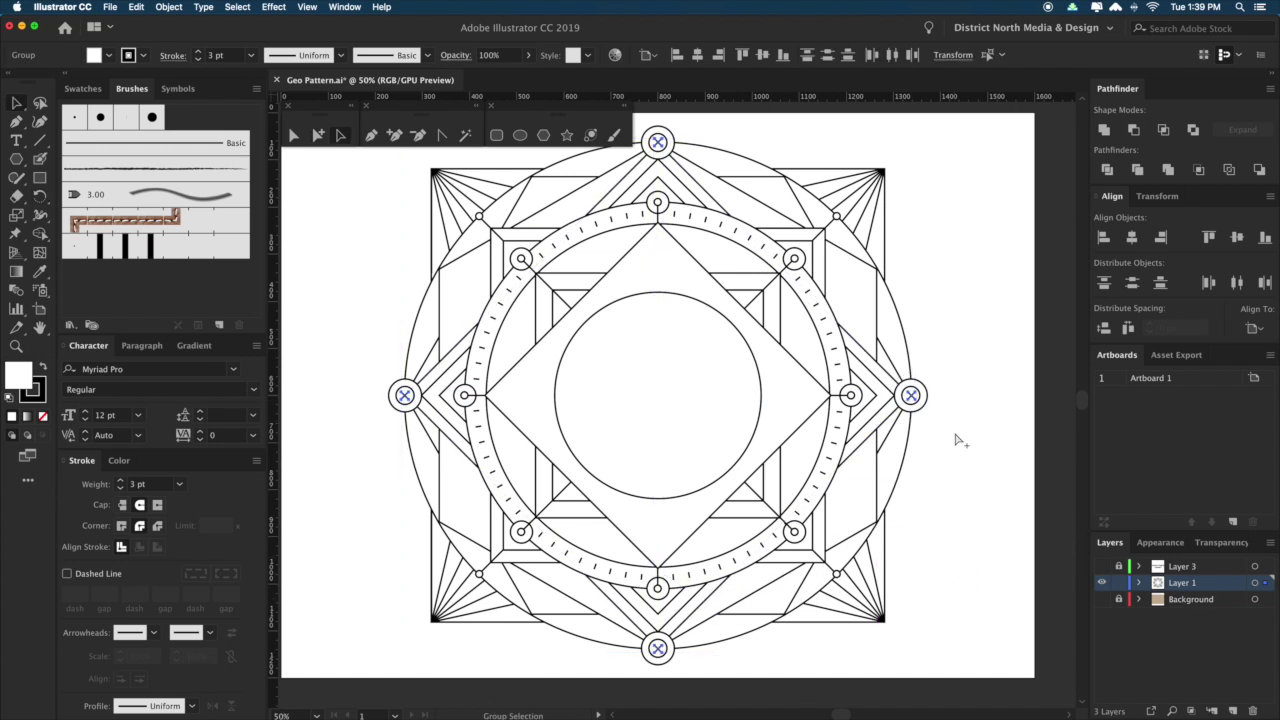
left_click(1006, 483)
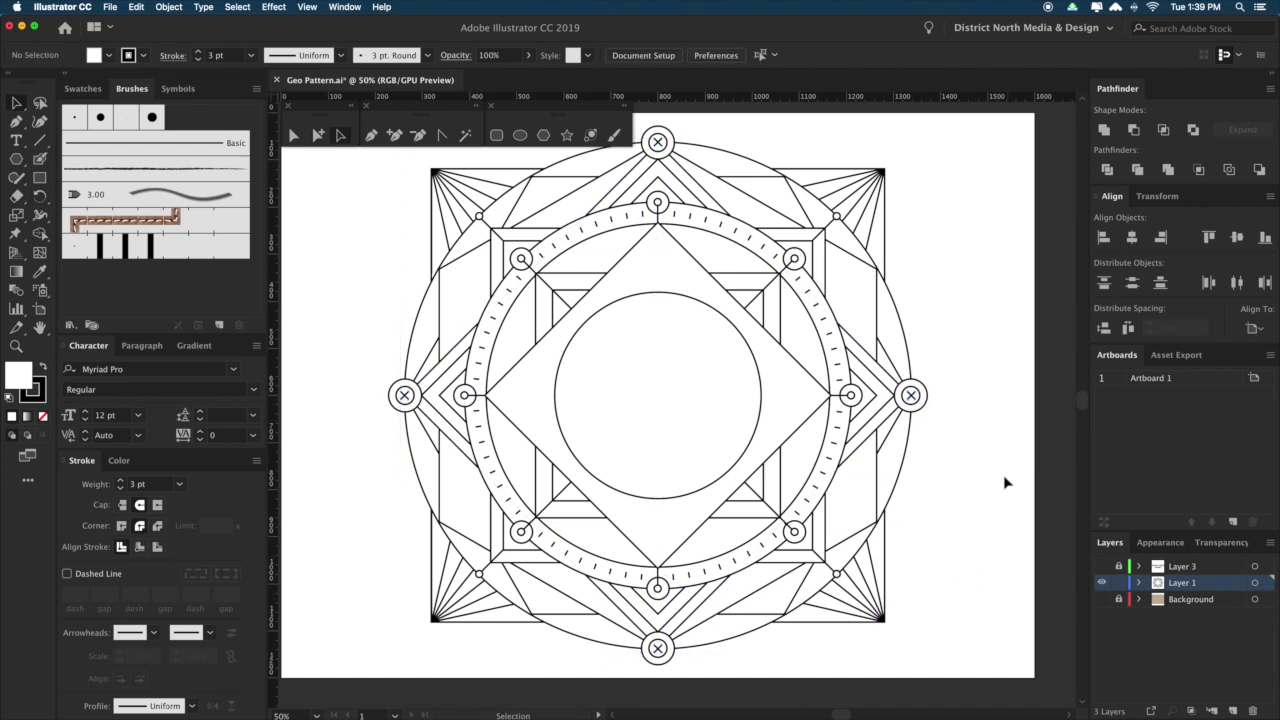
Centre-align the X marks of the pattern horizontally and vertically.
key("super+minus")
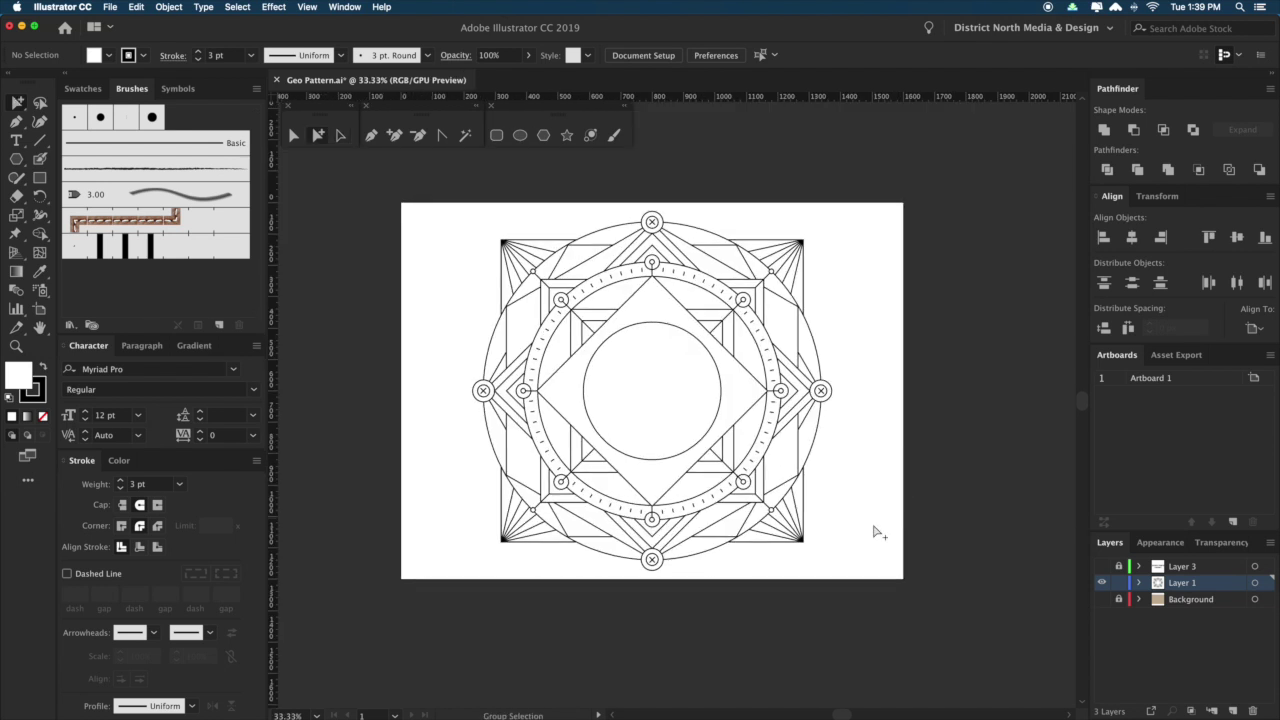
left_click_drag(858, 542, 428, 228)
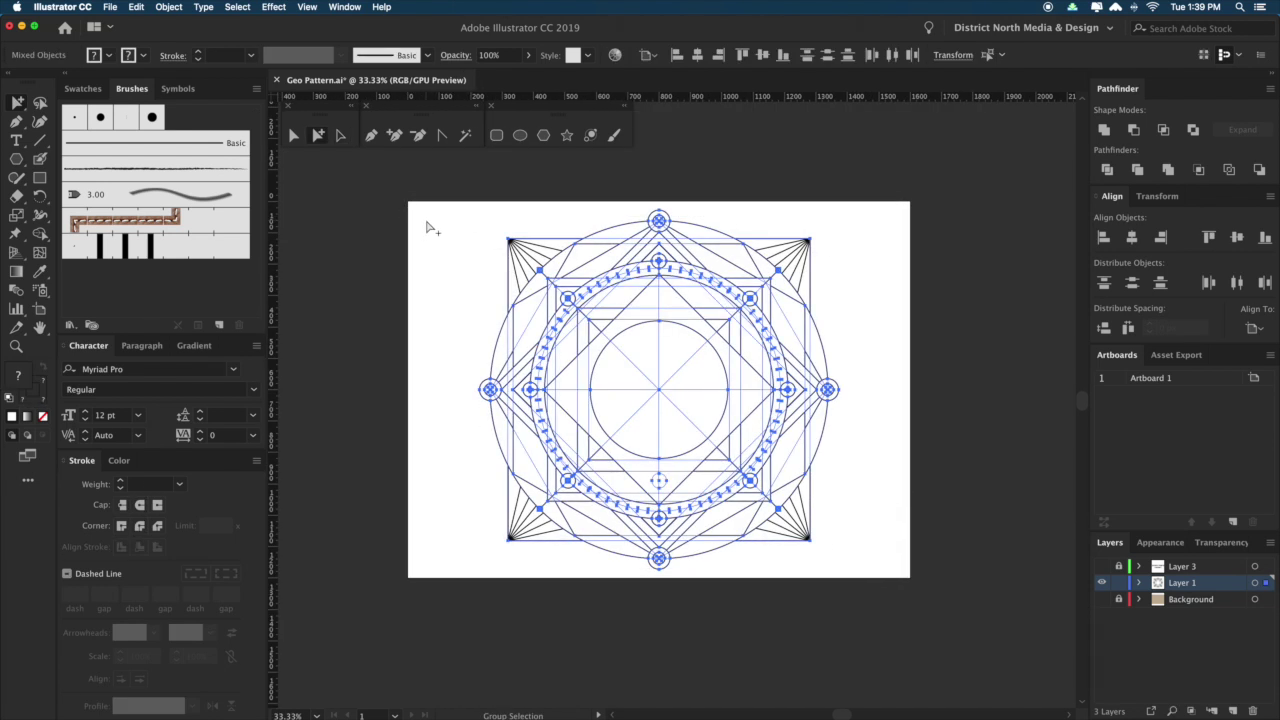
left_click(896, 392)
left_click(829, 392)
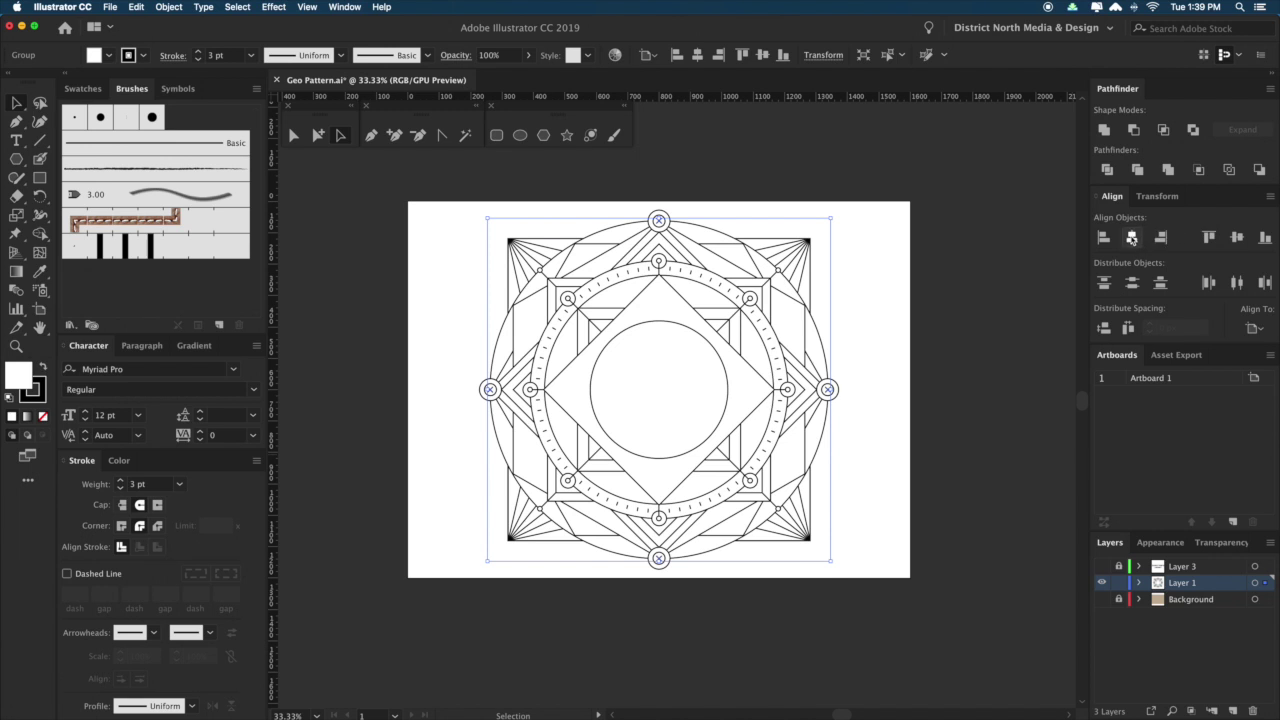
left_click(1237, 237)
left_click(874, 433)
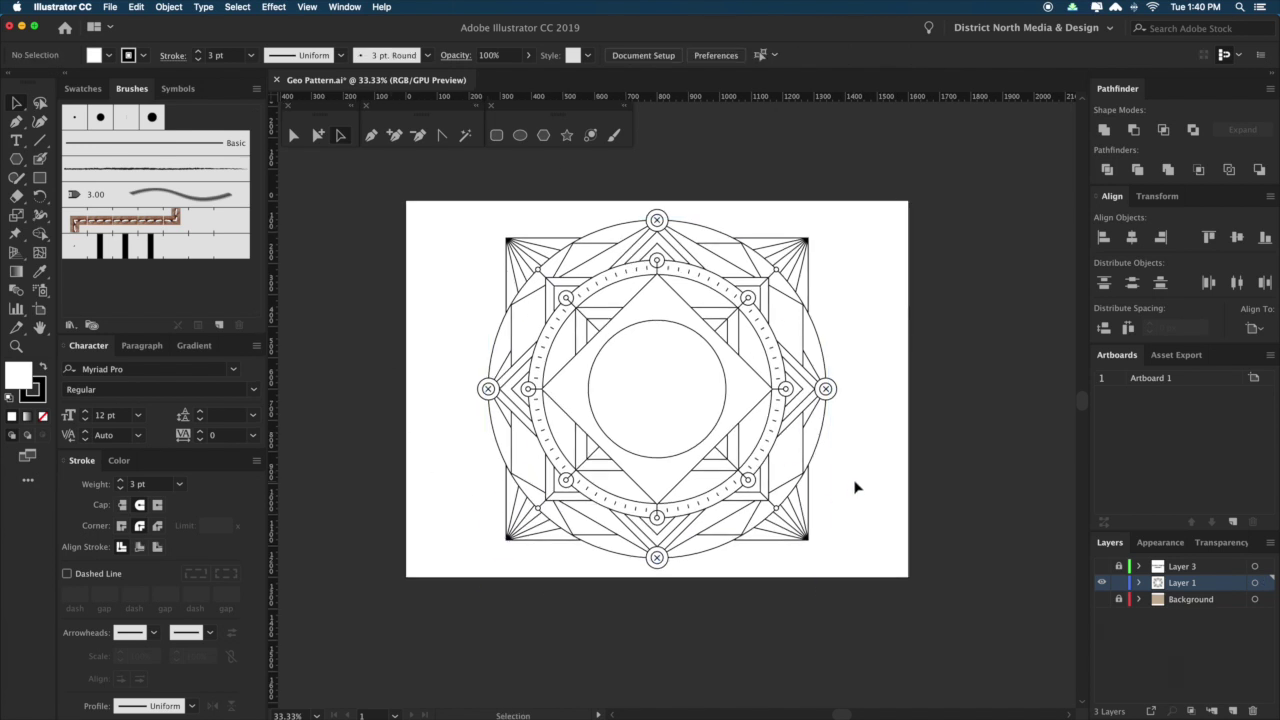
Select the side X marks together with the top and bottom ones and check their vertical centre alignment.
left_click(827, 389, "alt")
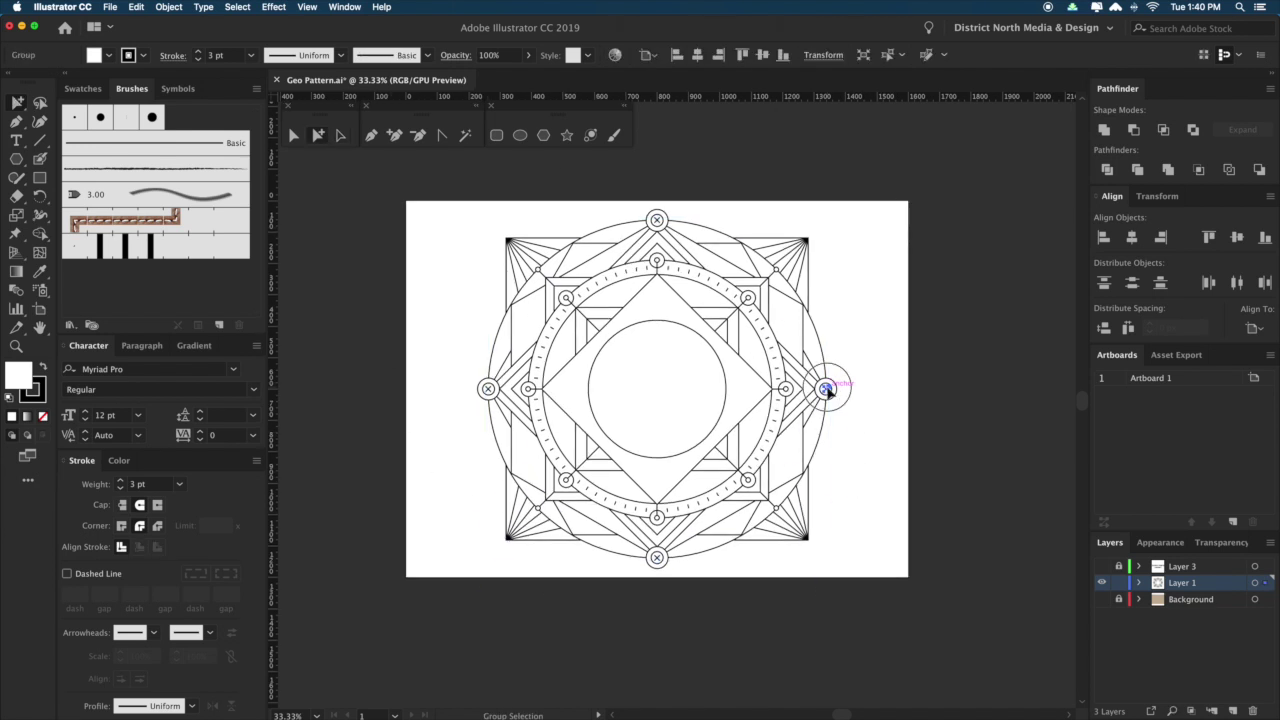
left_click(857, 392)
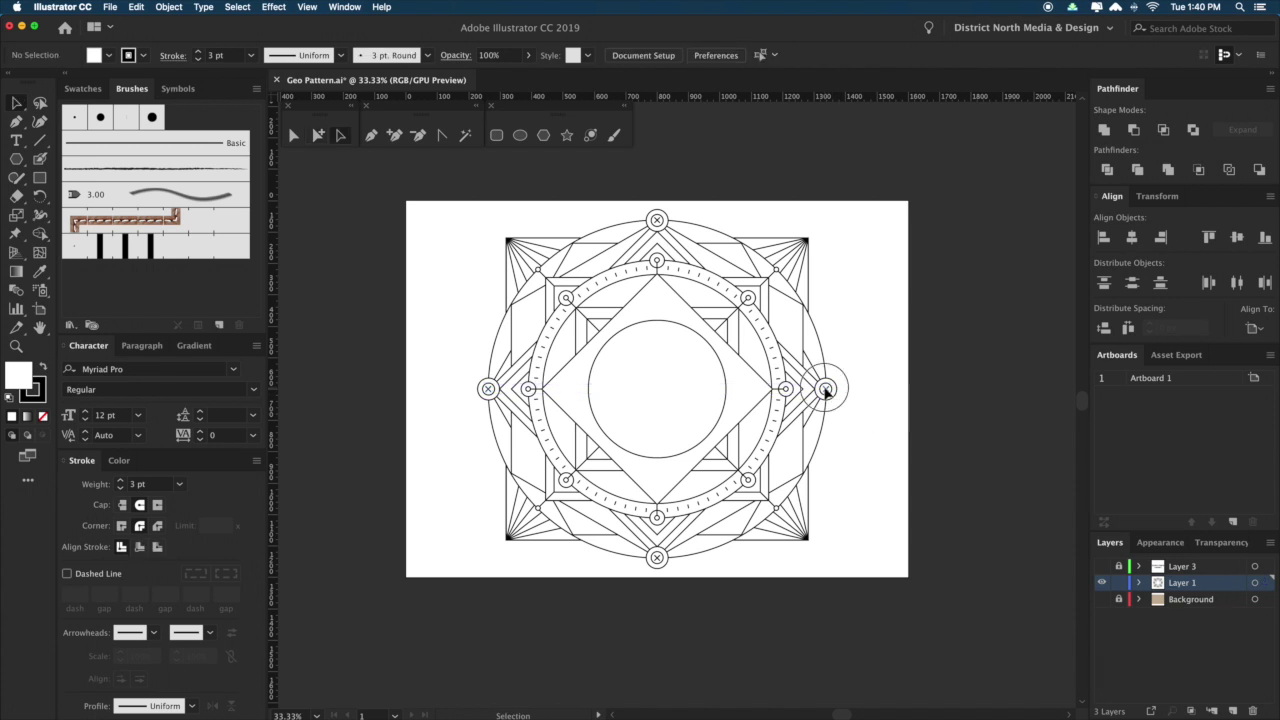
left_click(826, 390)
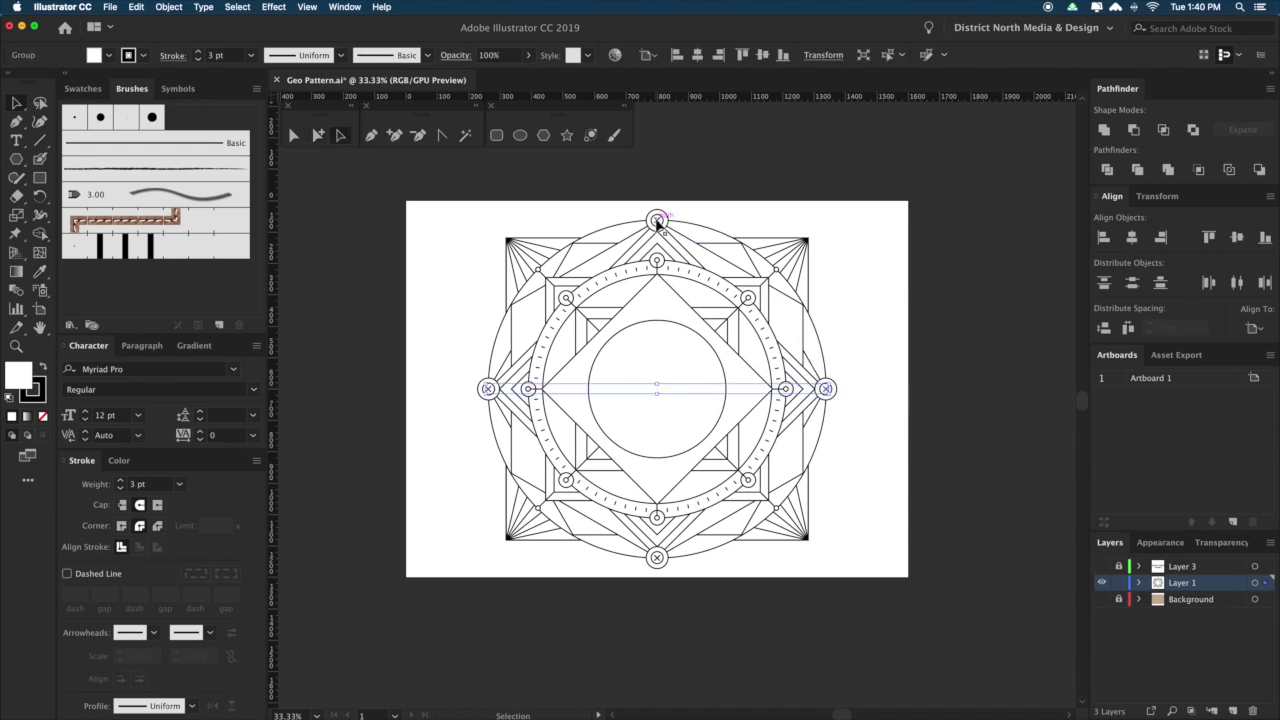
left_click(657, 222, "shift")
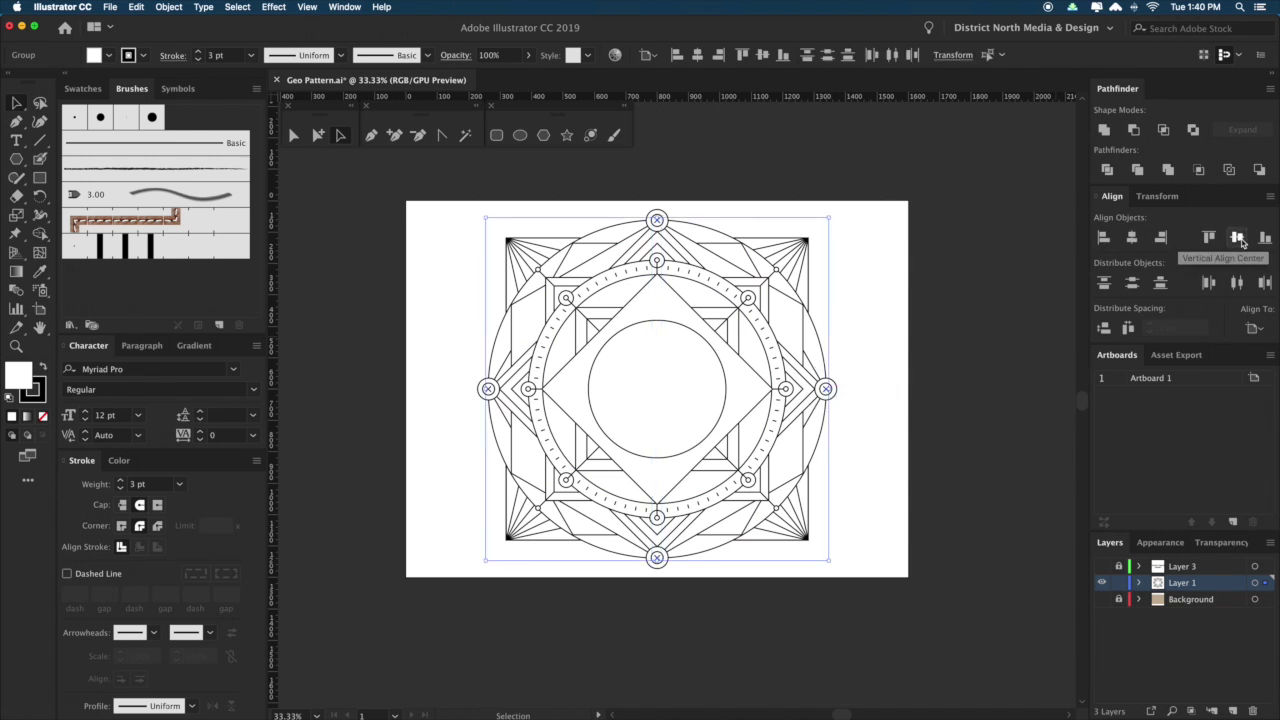
left_click(948, 426)
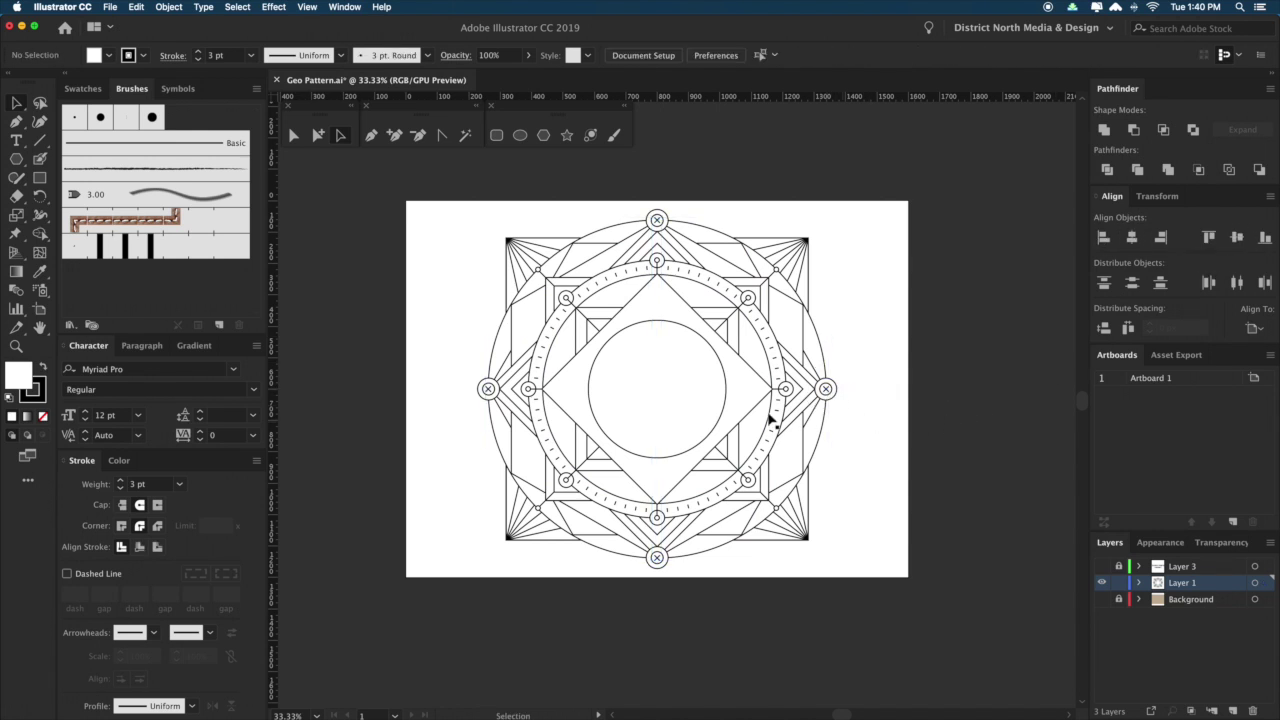
Try to centre-align the X marks of the four outer circles horizontally.
left_click(828, 389, "alt")
left_click(928, 408)
left_click(827, 389, "super")
left_click(659, 221, "shift+super")
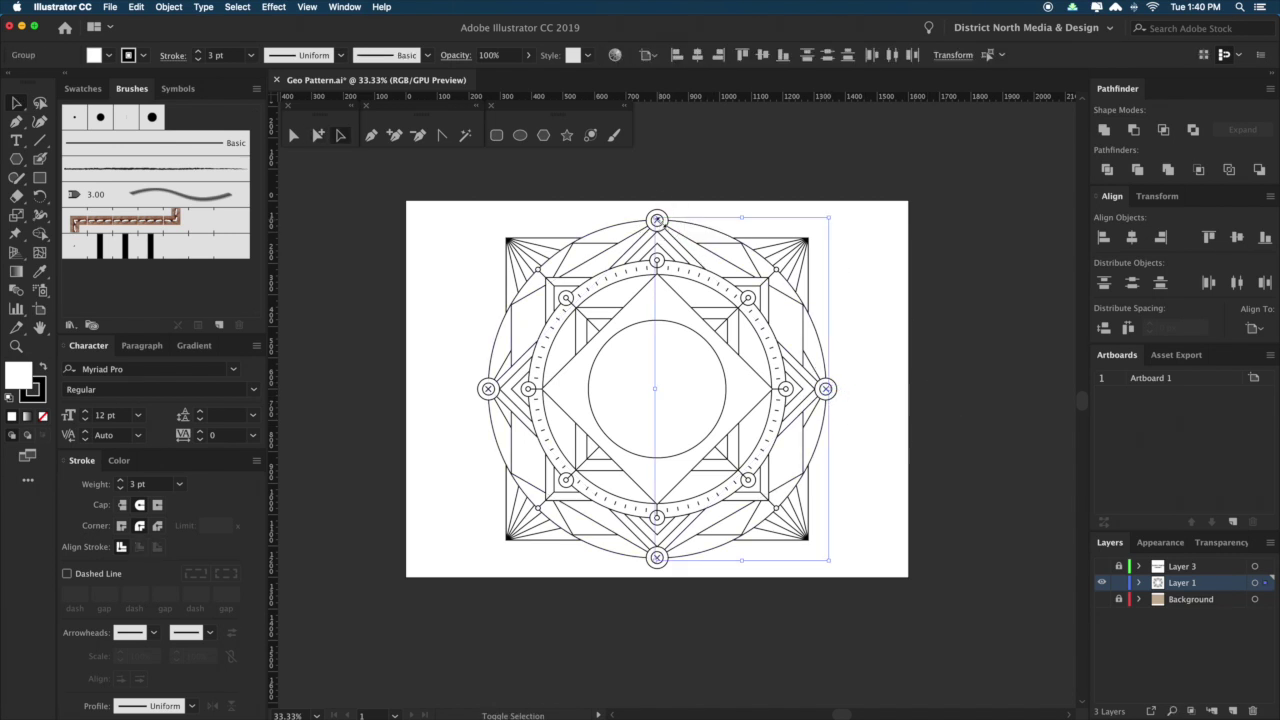
left_click(488, 390, "shift+super")
left_click(657, 559, "shift+super")
left_click(1133, 238)
left_click(966, 438)
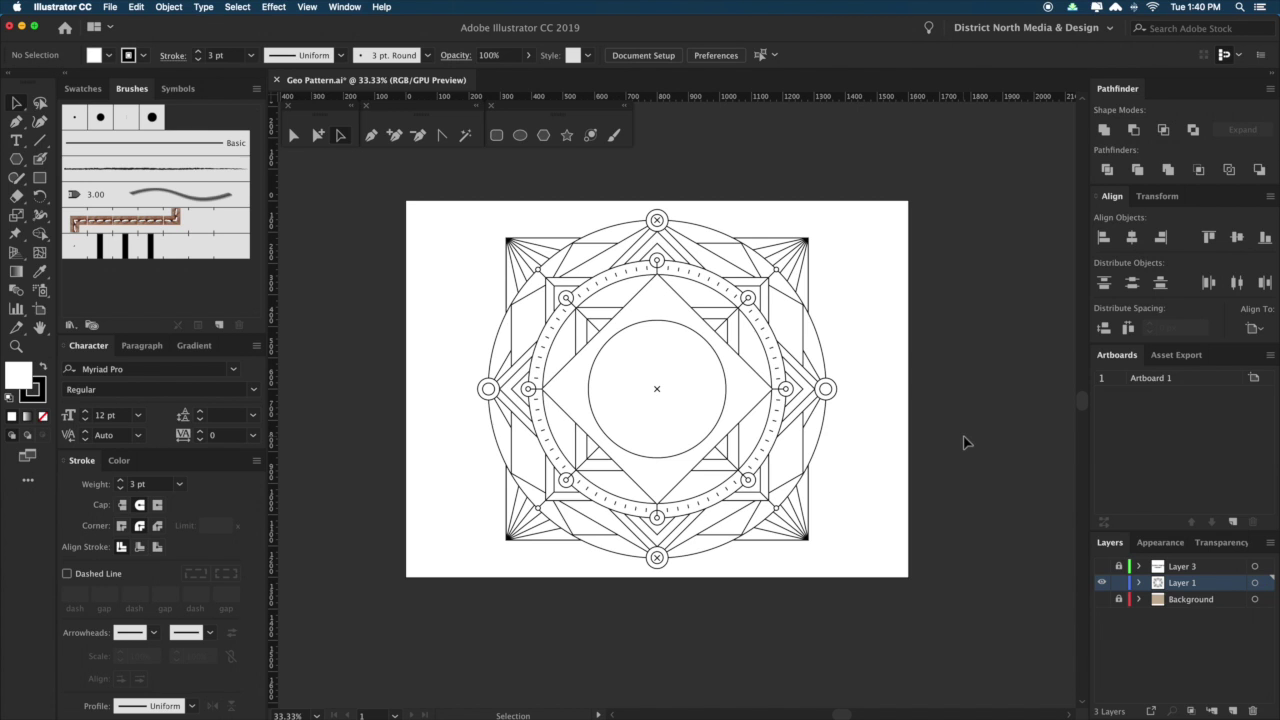
key("super+z")
Place a copy of the X mark in the middle of the central circle, enlarge it and set its stroke to 3 pt.
left_click(966, 443)
left_click(828, 390)
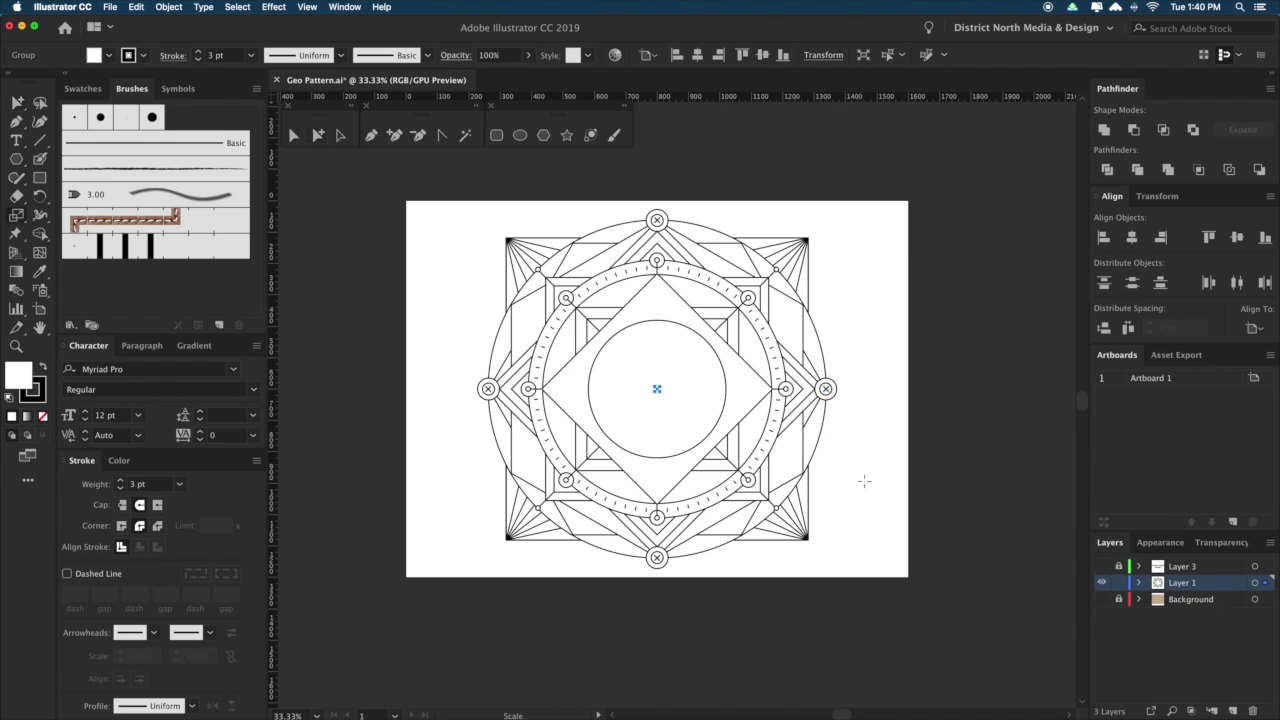
left_click(960, 580)
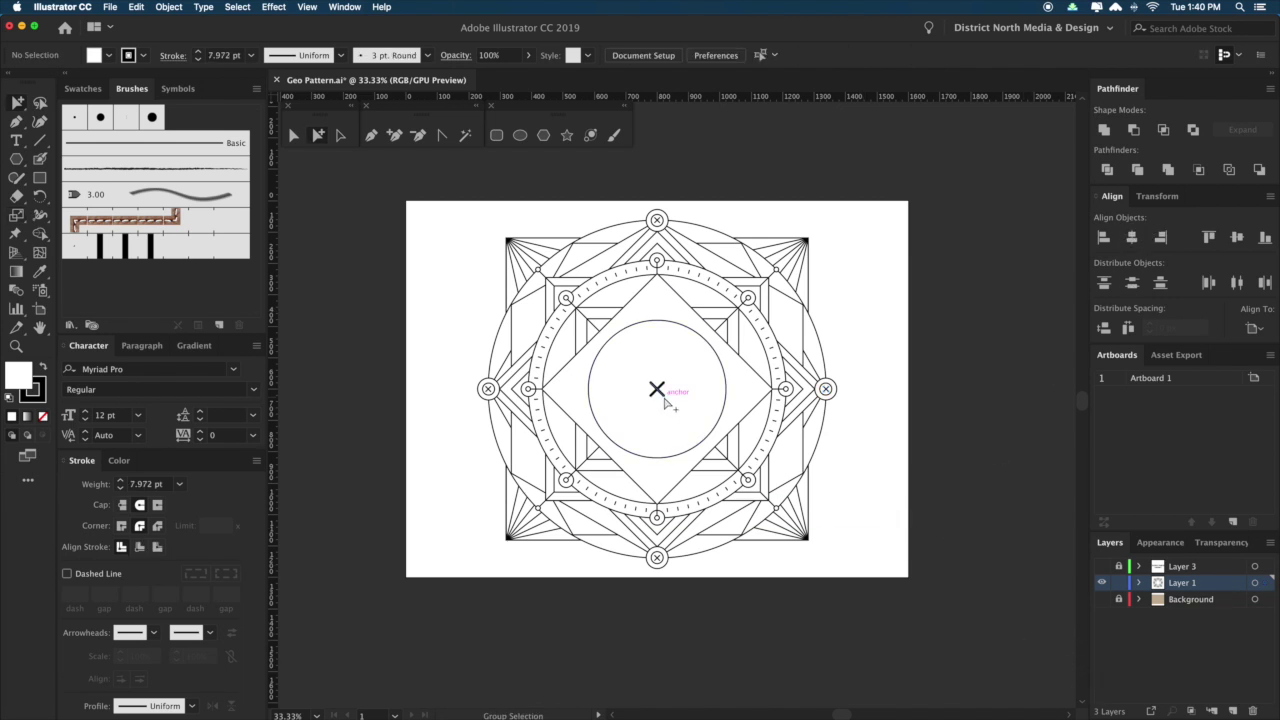
left_click(662, 390)
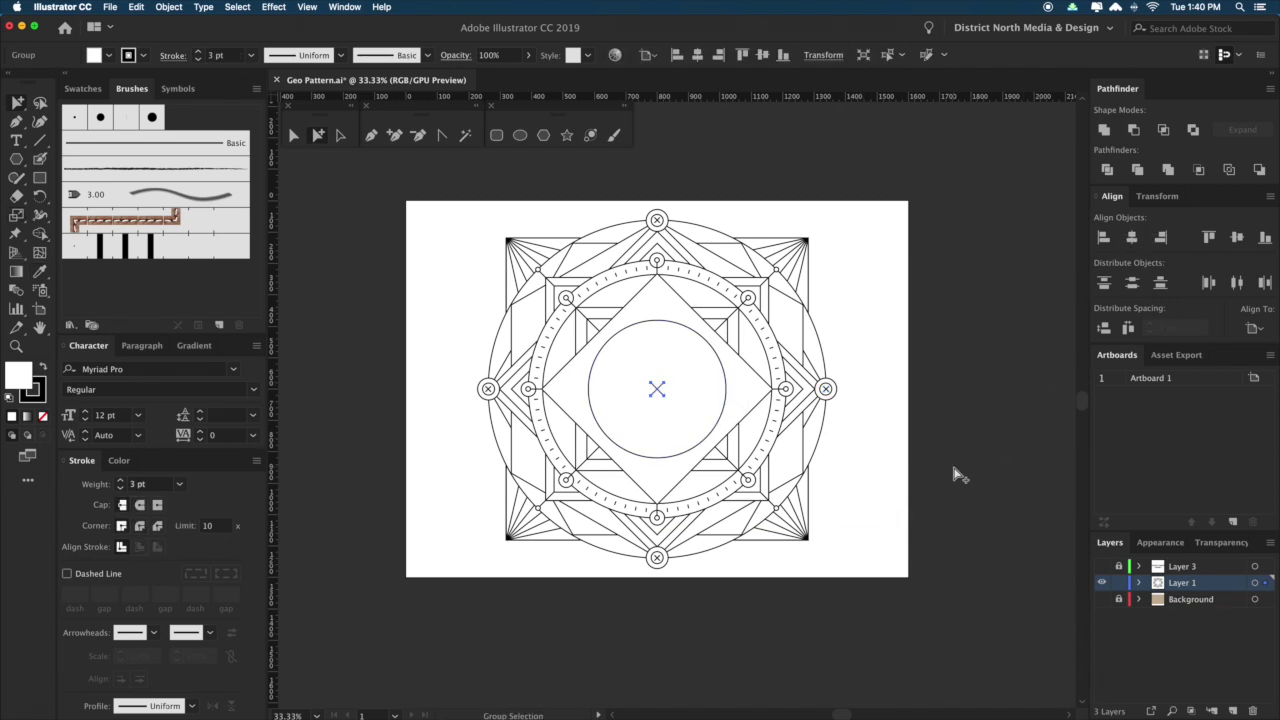
left_click(970, 477)
left_click_drag(982, 477, 980, 438)
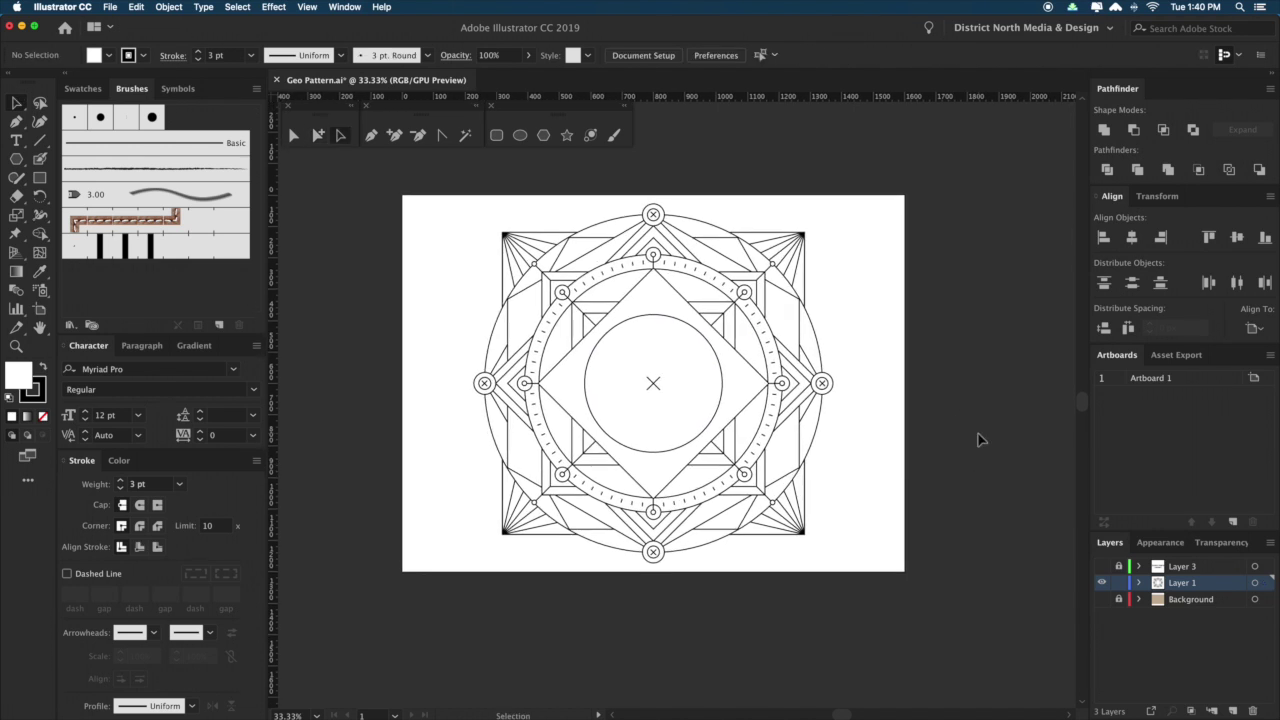
left_click_drag(955, 394, 943, 392)
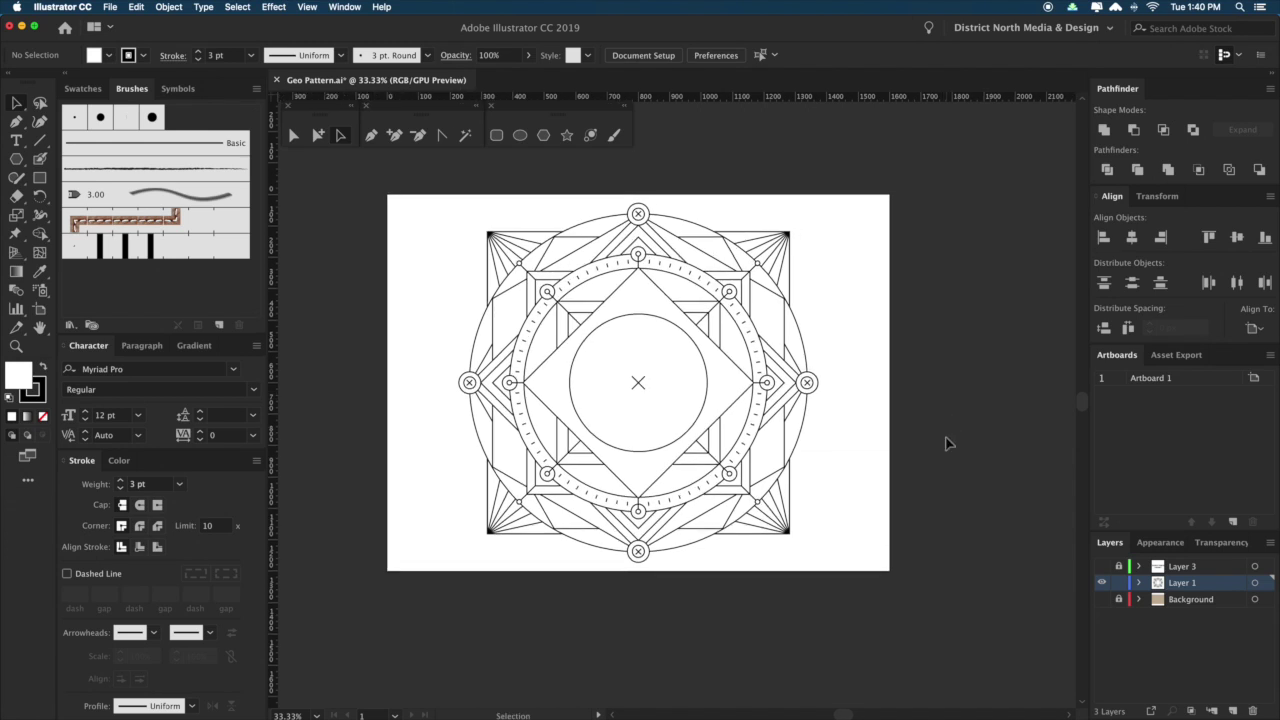
left_click_drag(946, 438, 952, 429)
Scale a slightly larger copy of the inner square outward around the pattern's centre, keeping the original.
key("z")
left_click_drag(520, 193, 970, 583)
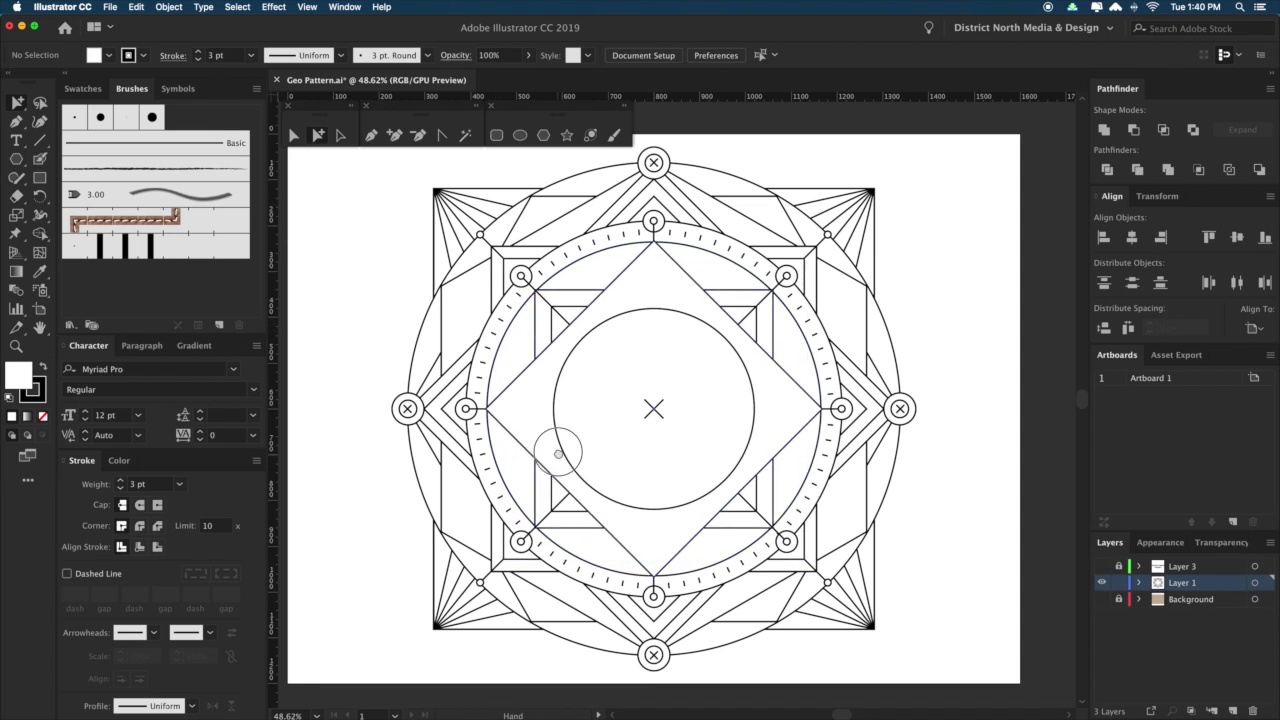
scroll(500, 440, "down", 1)
left_click(537, 316)
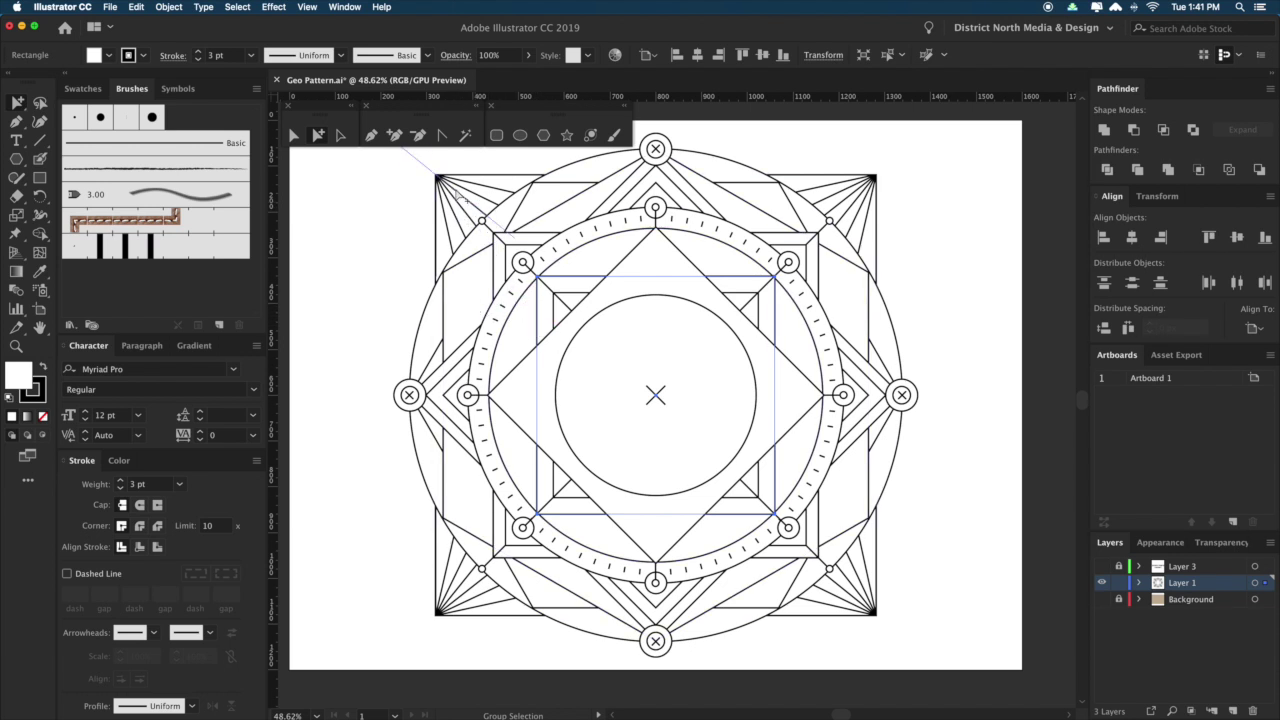
left_click_drag(1020, 440, 1007, 438)
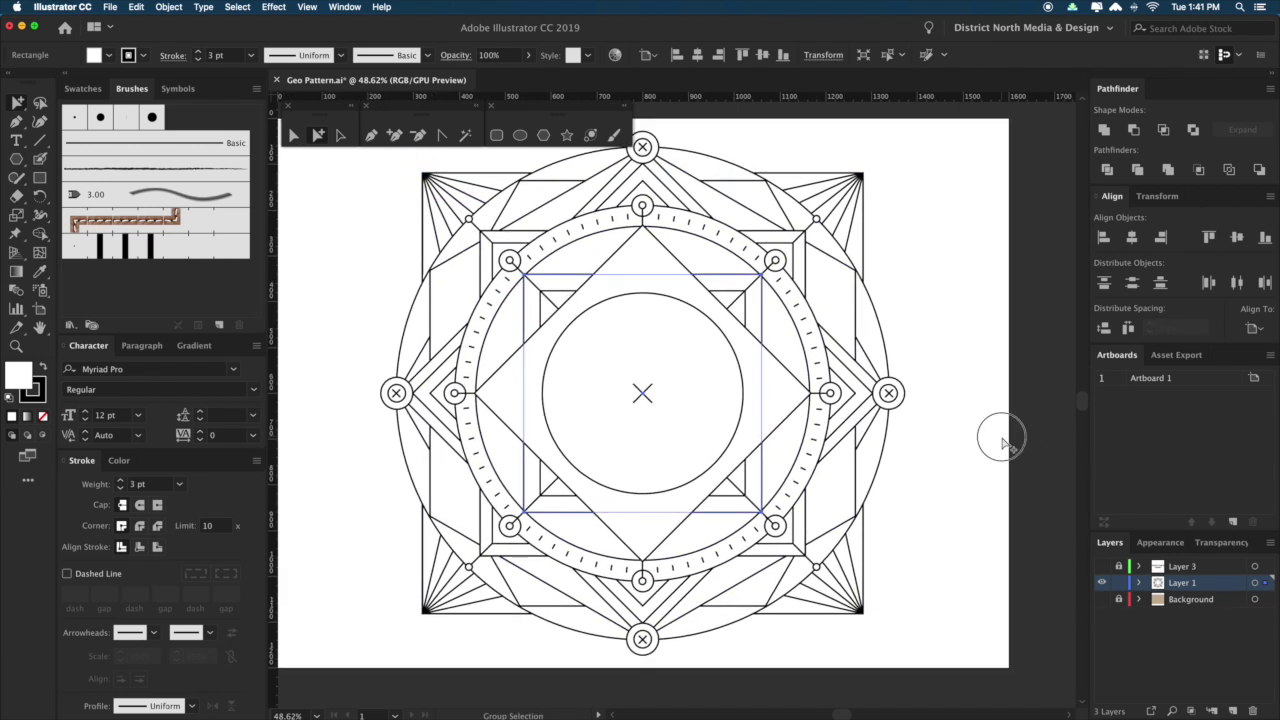
key("v")
key("s")
mouse_move(894, 581)
left_mouse_down()
mouse_move(914, 607)
mouse_move(911, 595)
mouse_move(934, 593)
left_mouse_up()
key("a")
left_click(926, 596)
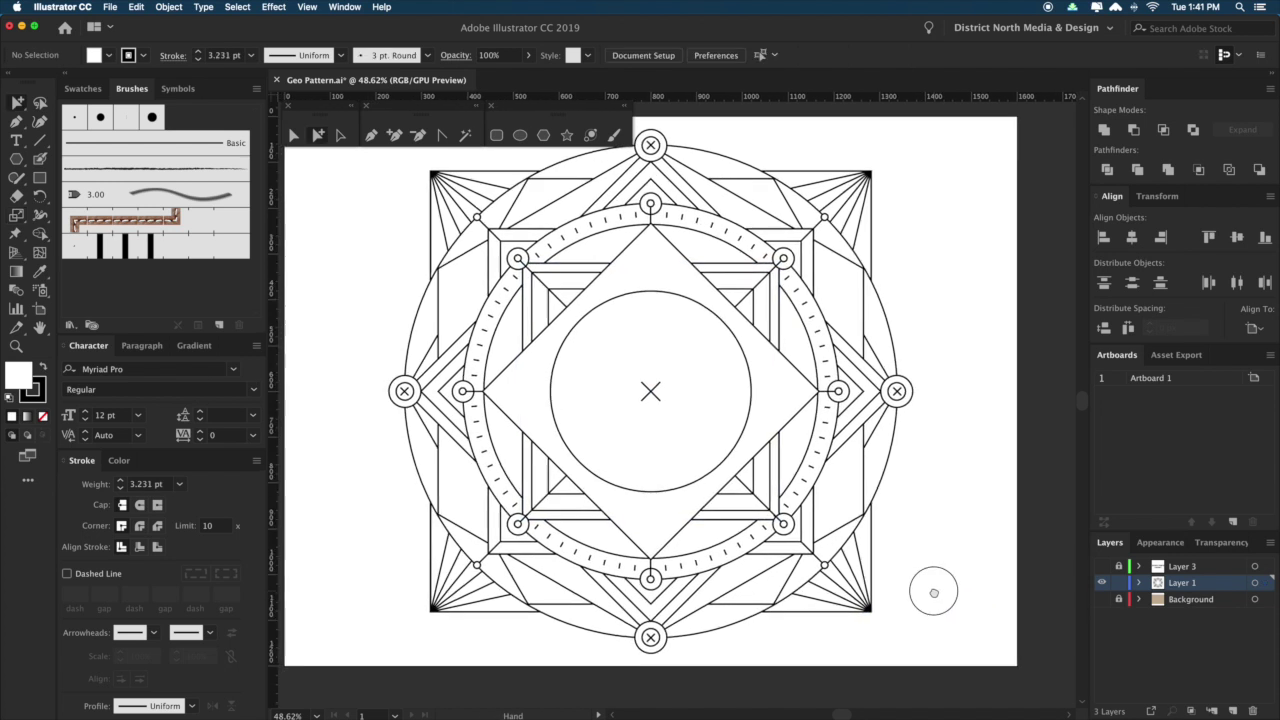
Try removing the fill from all shapes of the pattern.
scroll(957, 330, "down", 1)
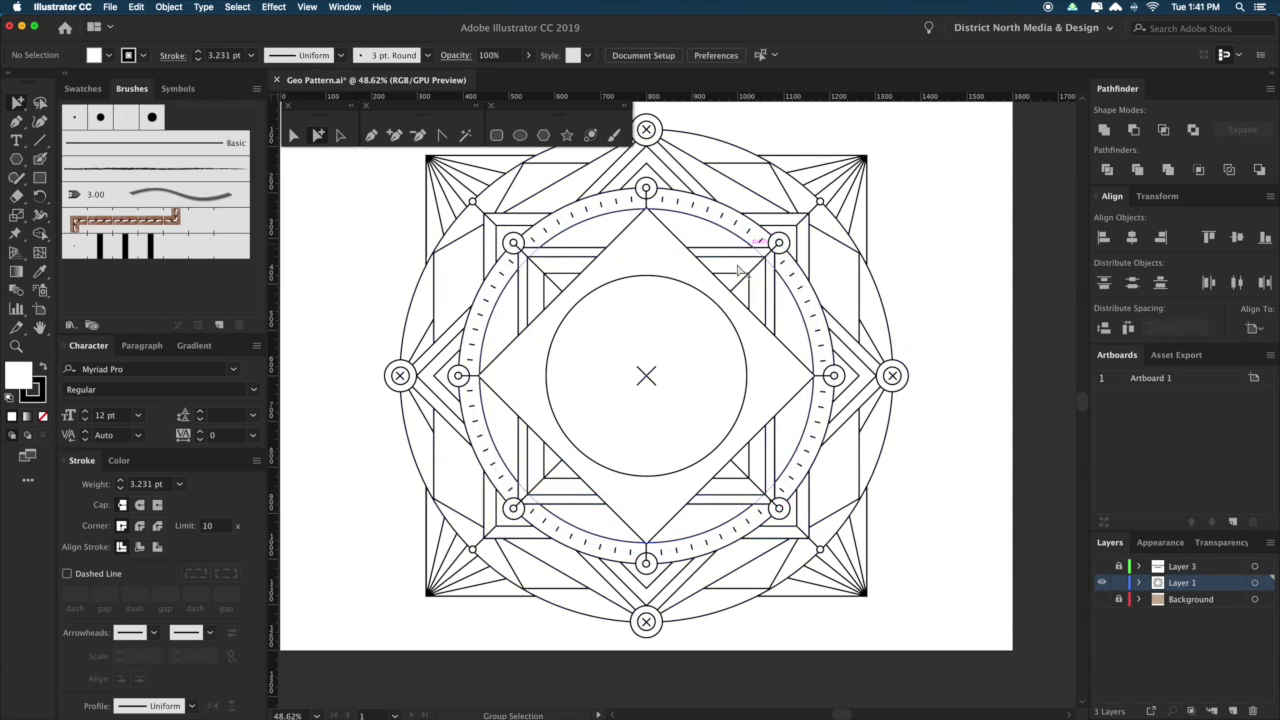
left_click_drag(956, 284, 954, 328)
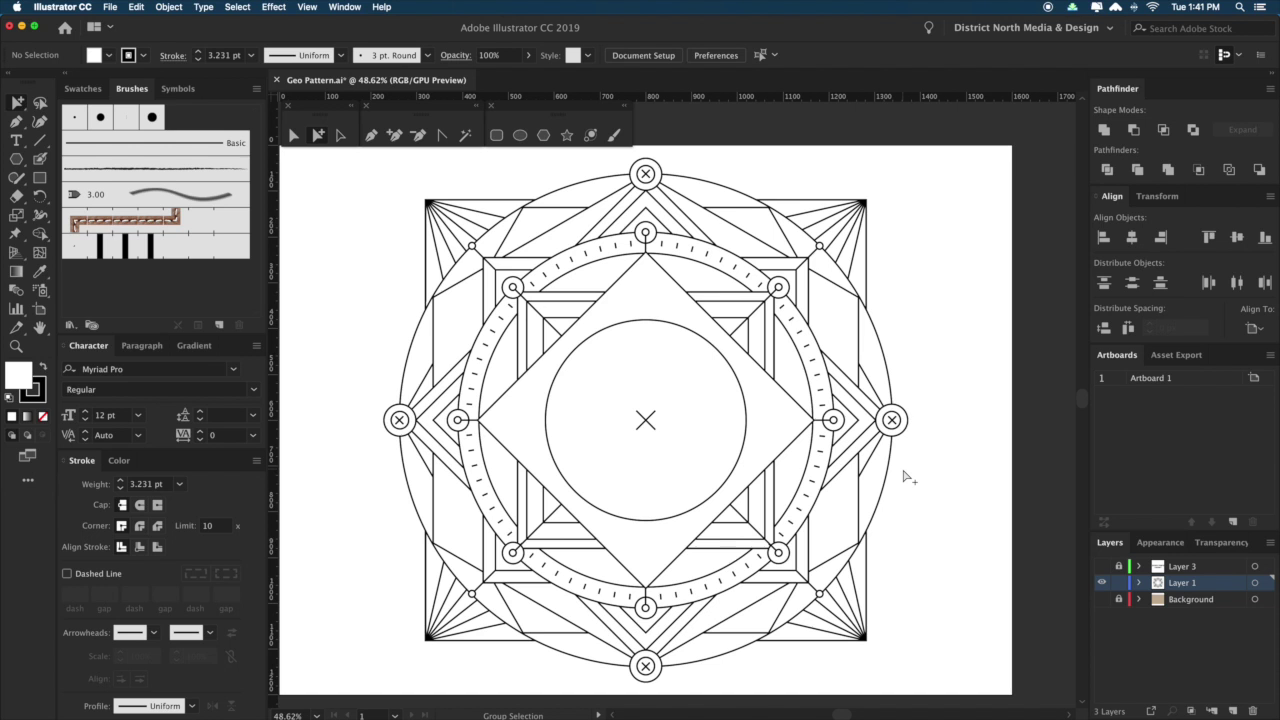
left_click_drag(938, 485, 937, 477)
left_click_drag(942, 647, 352, 162)
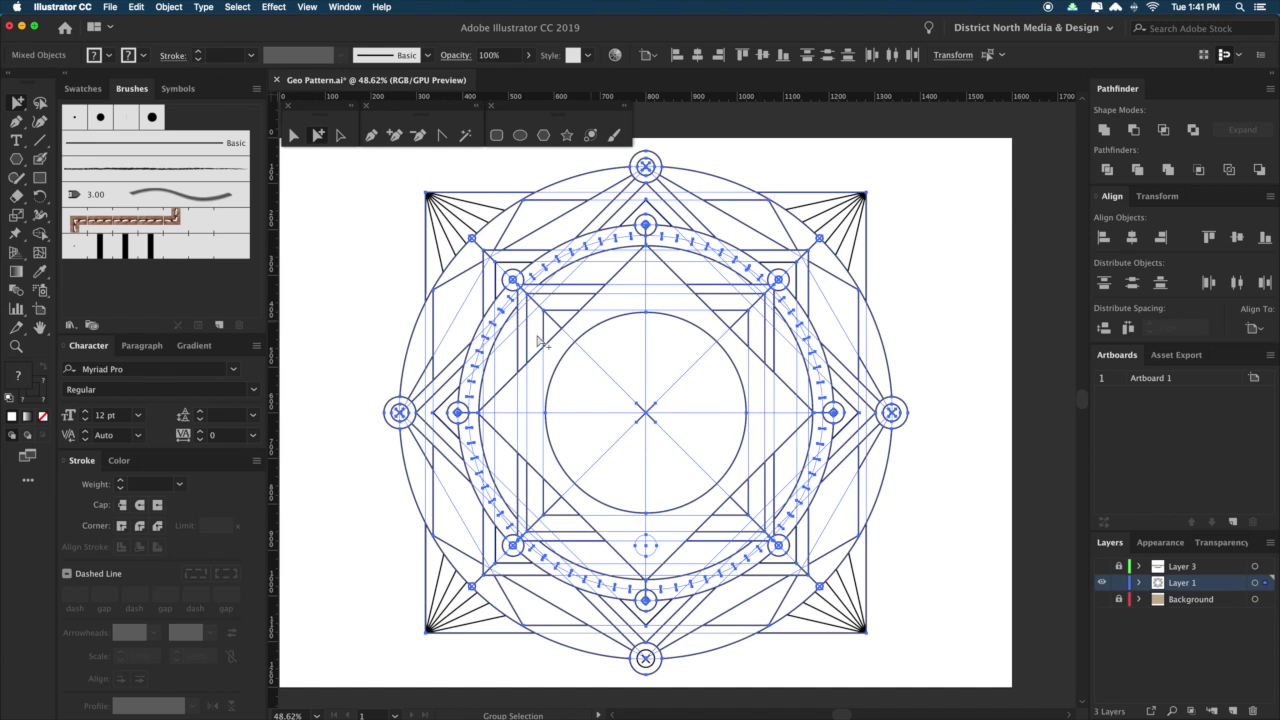
left_click(42, 417)
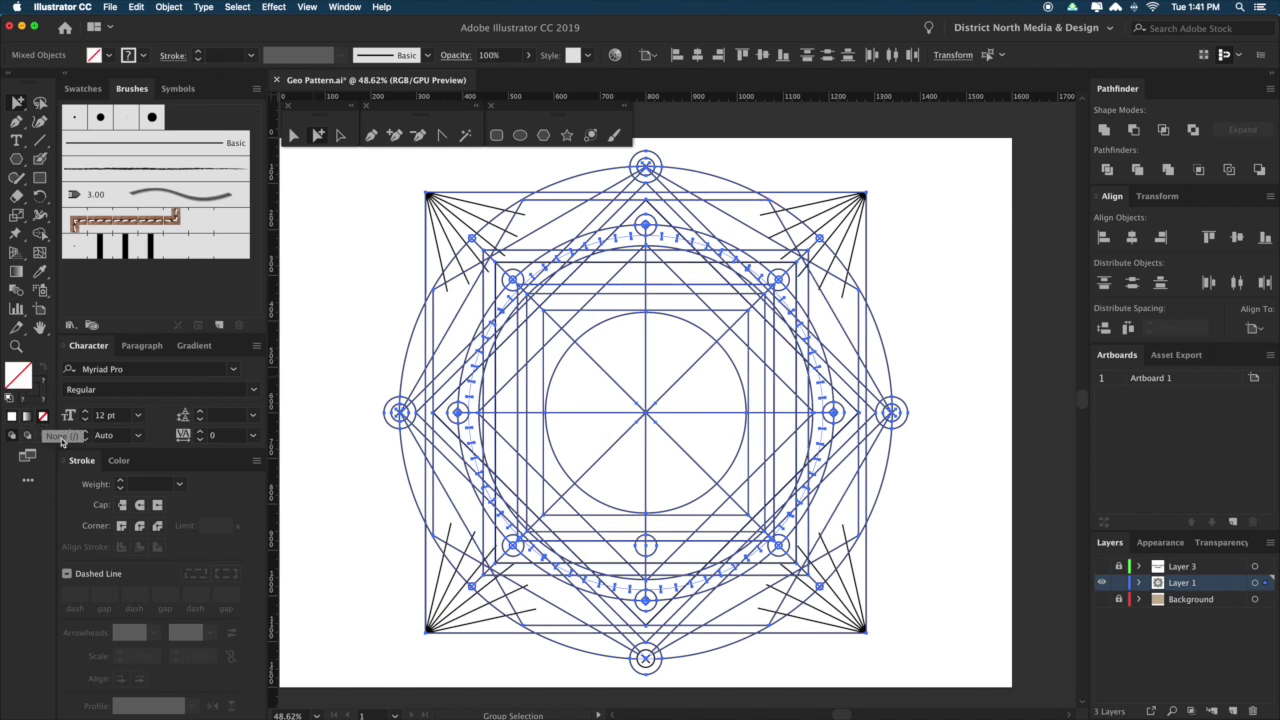
left_click(340, 496)
left_click_drag(1006, 549, 980, 543)
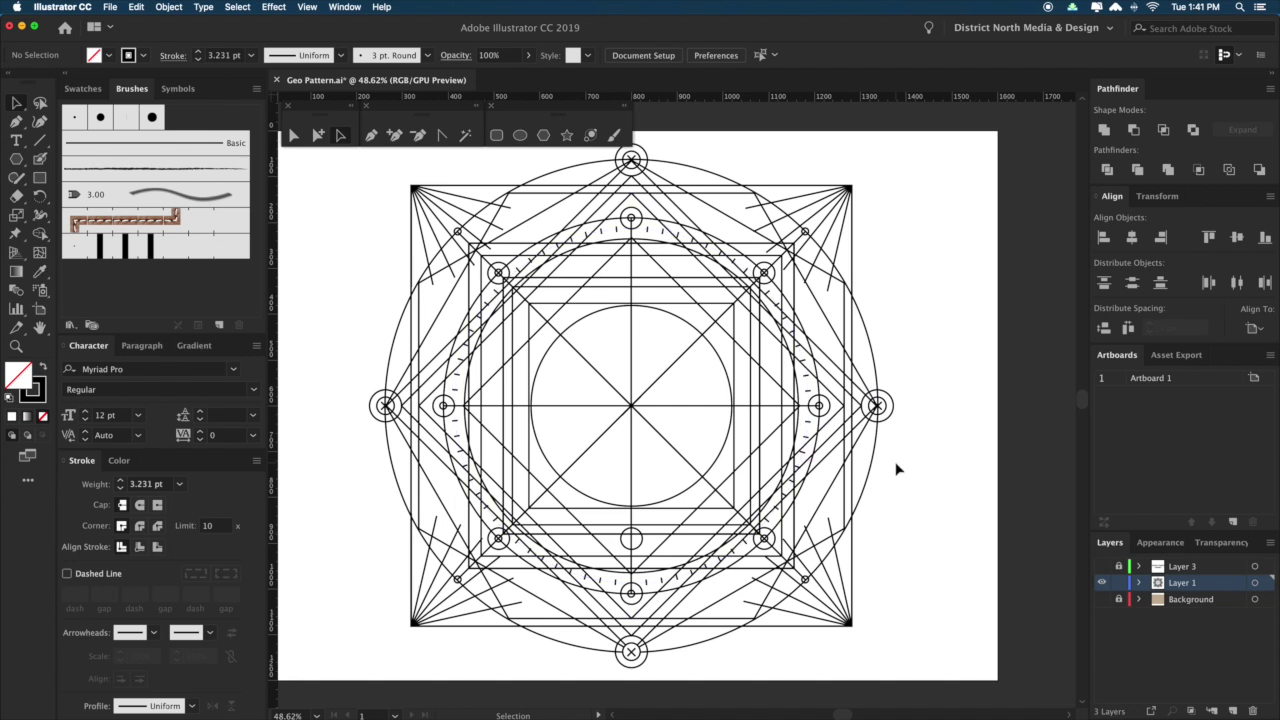
key("super+a")
left_click(947, 505)
left_click_drag(937, 514, 945, 500)
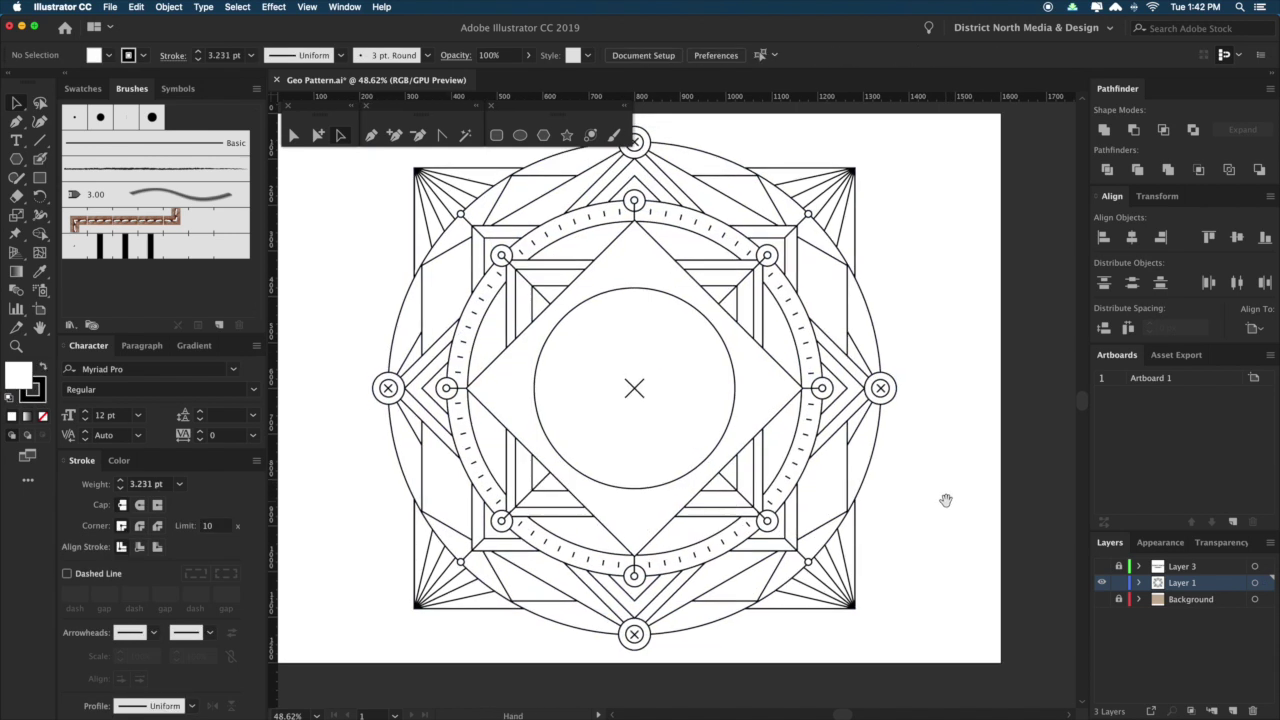
left_click_drag(947, 438, 941, 457)
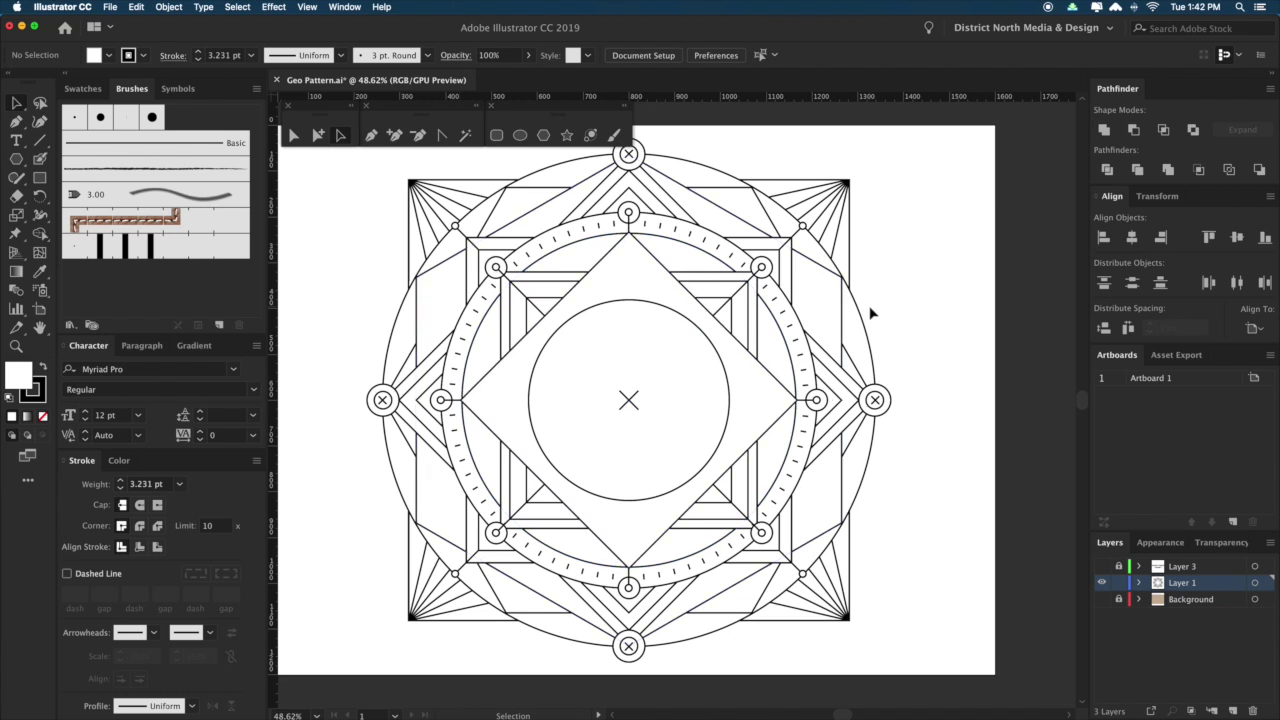
Duplicate the centre X mark onto the uppermost point of the central circle, rotated upright into a plus sign.
left_click_drag(947, 330, 943, 321)
key("alt")
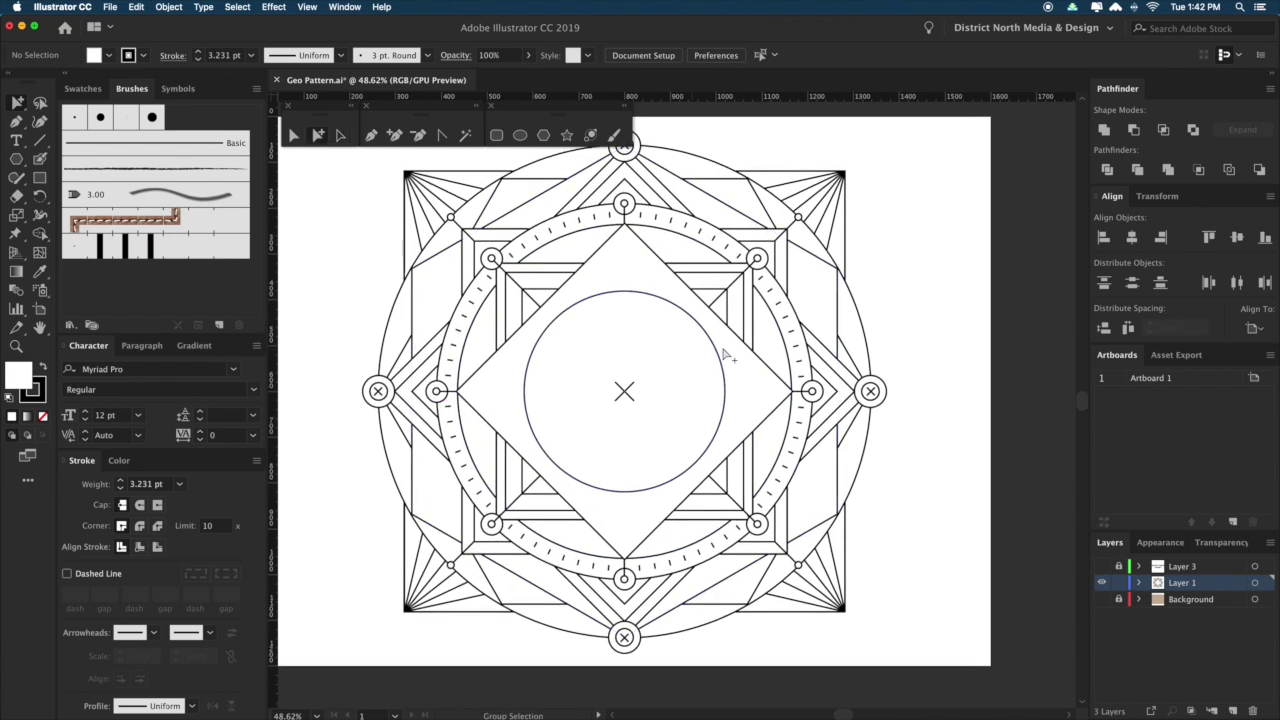
left_click(630, 397)
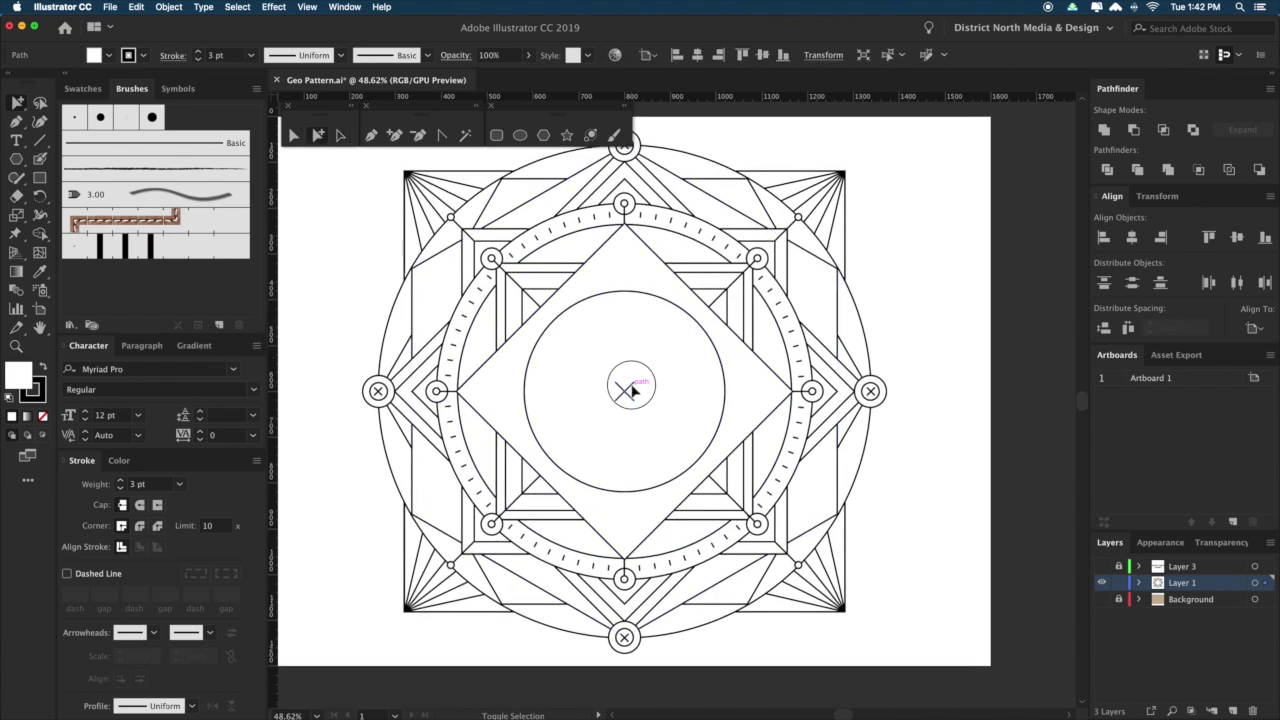
left_click_drag(630, 397, 641, 290)
key("z")
left_click(675, 345)
left_click_drag(679, 339, 705, 368)
key("a")
key("super+minus")
key("super+minus")
key("super+minus")
key("super+minus")
key("super+minus")
key("super+minus")
key("super+minus")
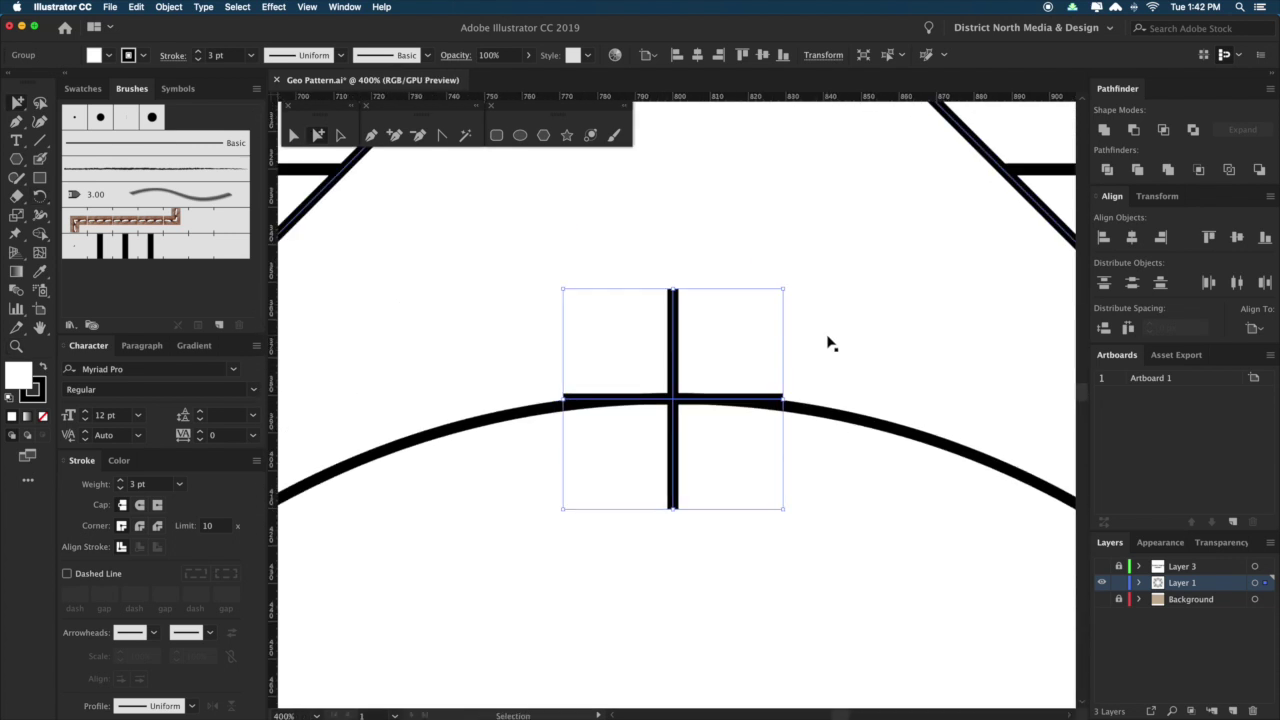
Scale the plus sign on the central circle down to just over half its size.
left_click_drag(743, 447, 751, 435)
key("s")
left_click_drag(812, 510, 762, 466)
key("z")
left_click_drag(722, 421, 918, 443)
key("a")
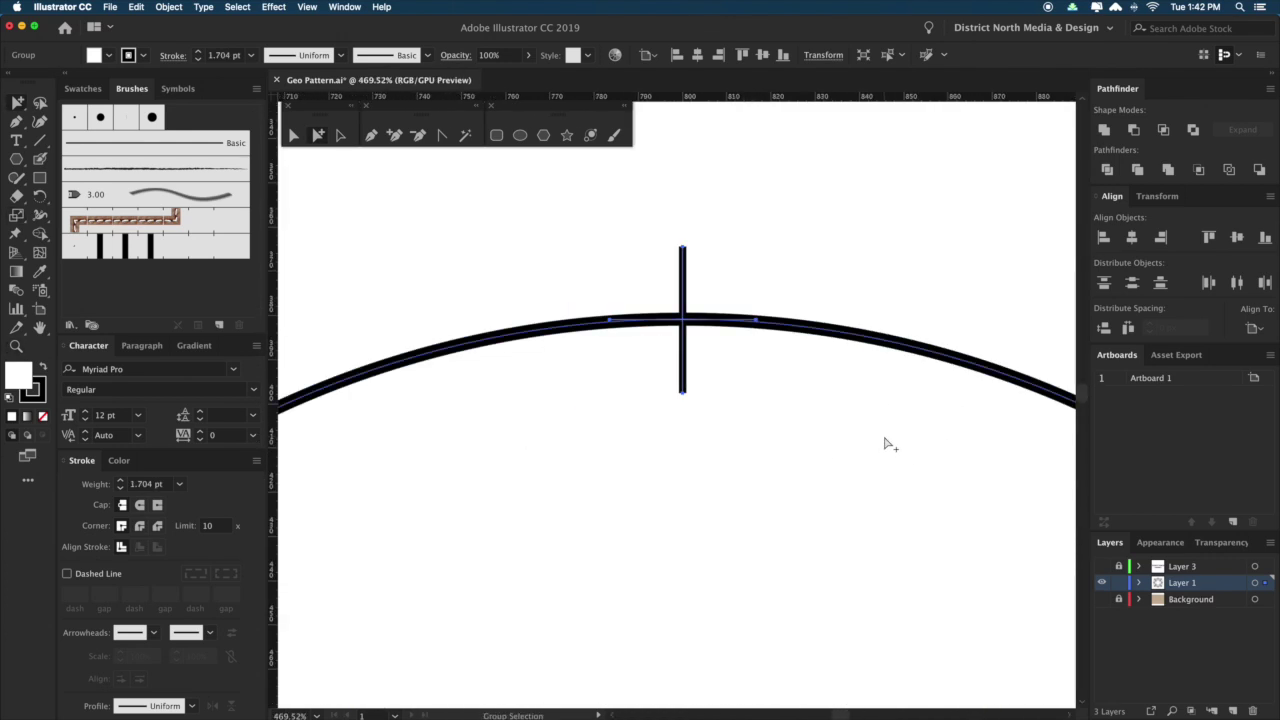
key("super+minus")
key("super+minus")
key("super+minus")
key("super+minus")
key("super+minus")
key("super+minus")
key("super+minus")
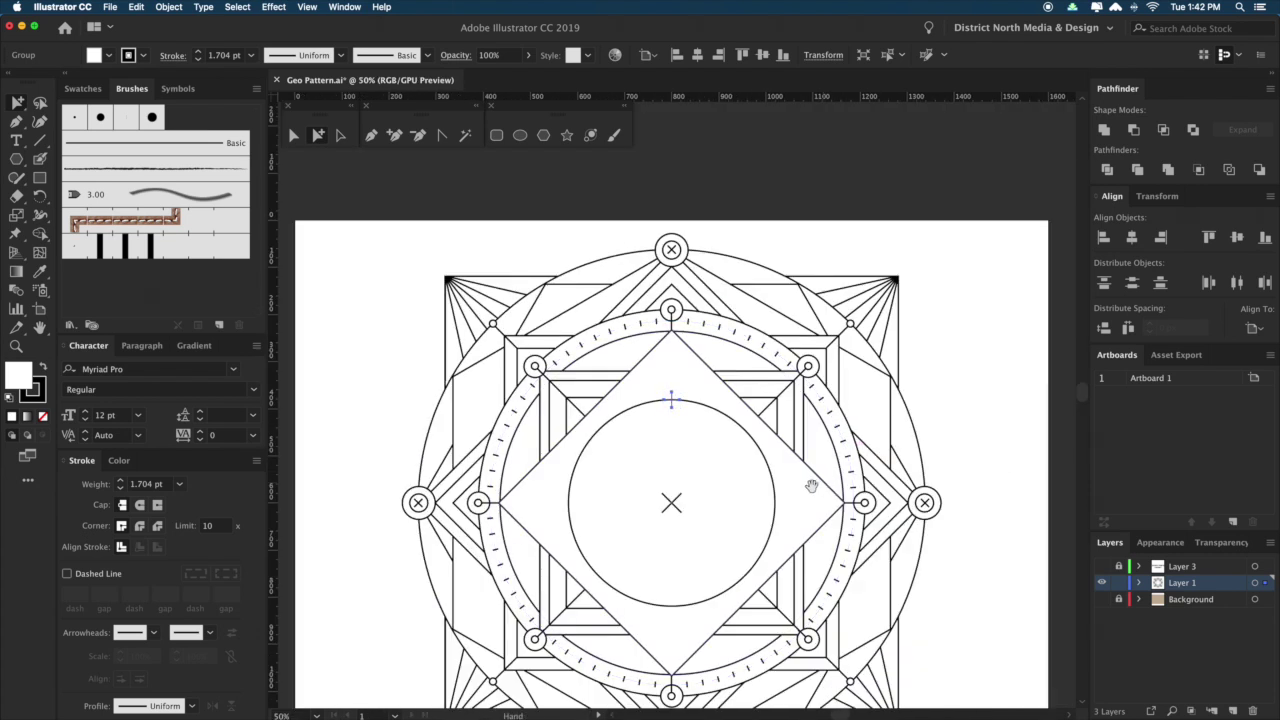
Set the plus sign's stroke to 3 pt and delete the mark from the central circle.
left_click_drag(811, 486, 842, 400)
left_click(838, 402)
left_click(1014, 417)
key("v")
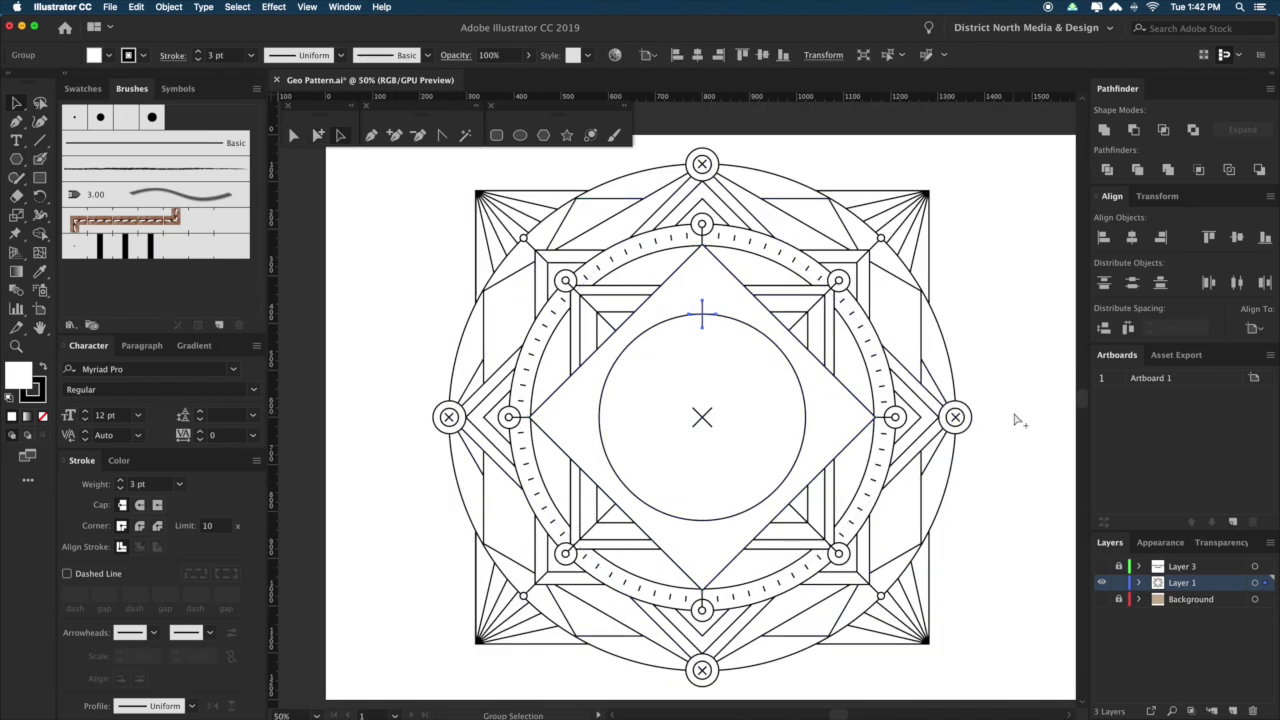
left_click_drag(1031, 450, 1022, 435)
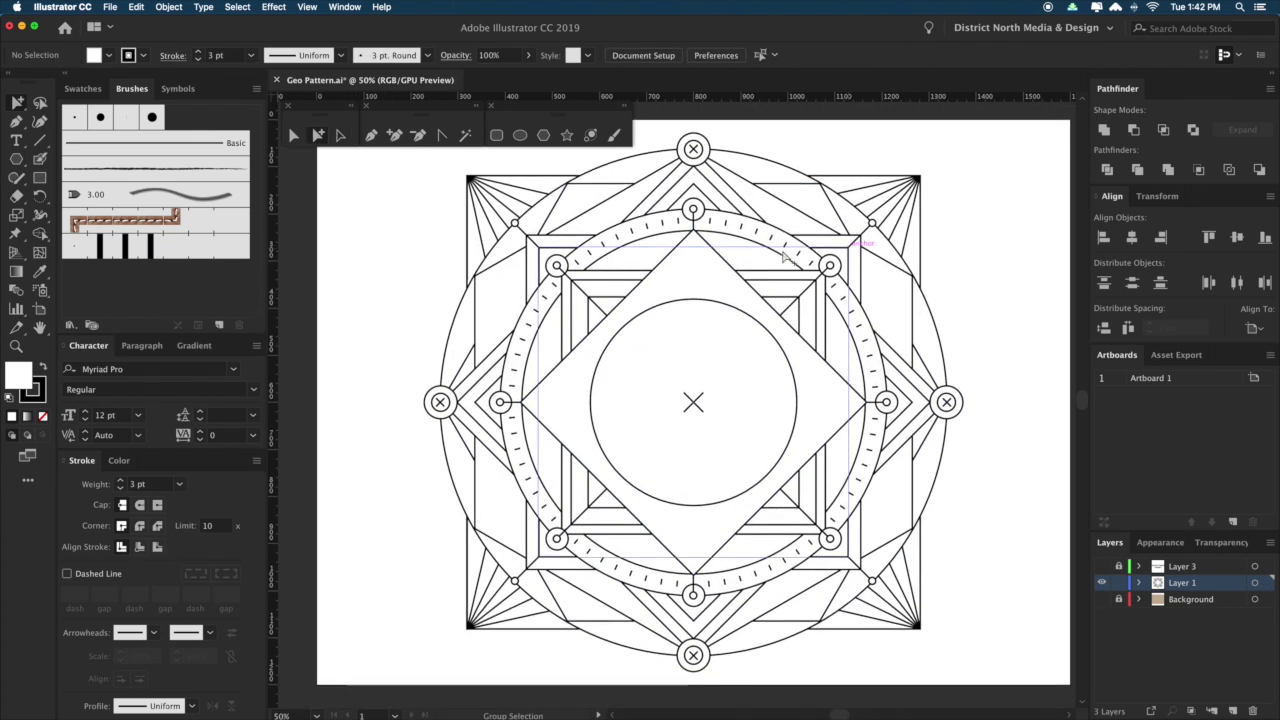
Scale a slightly larger copy of the newly added inner square so its corners reach the four diagonal circles on the tick ring.
left_click(826, 328)
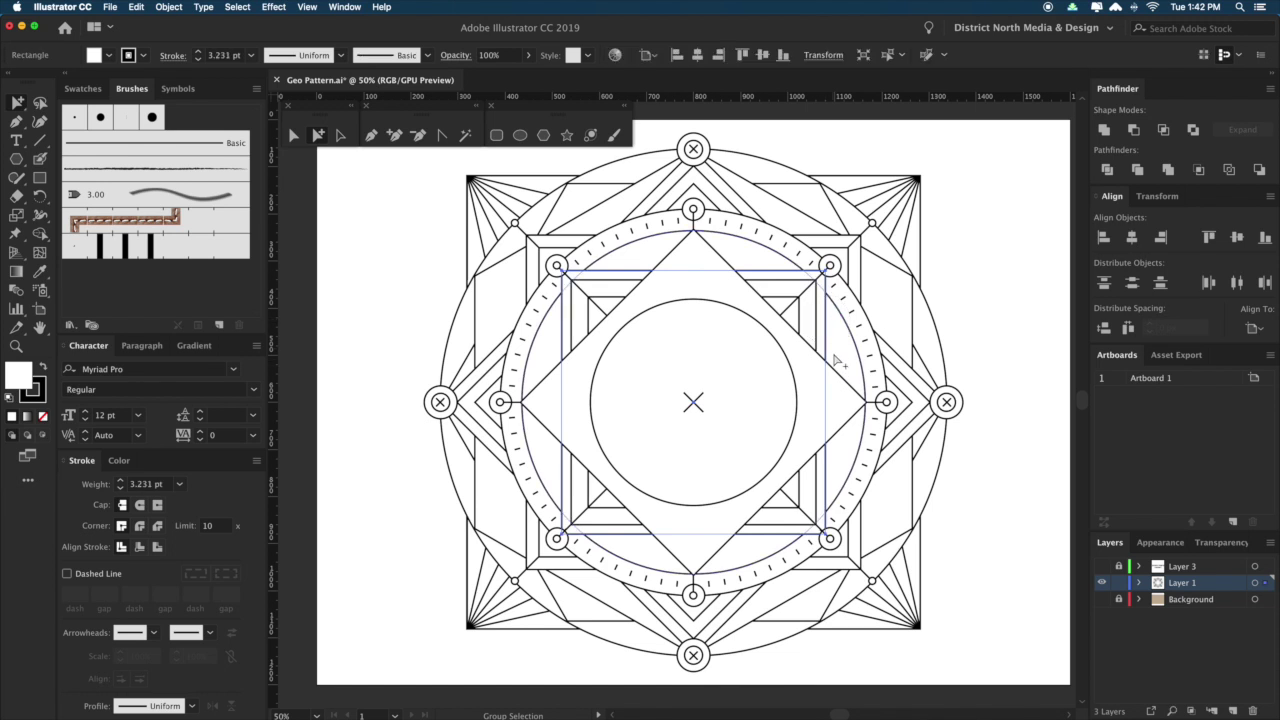
left_click(988, 459)
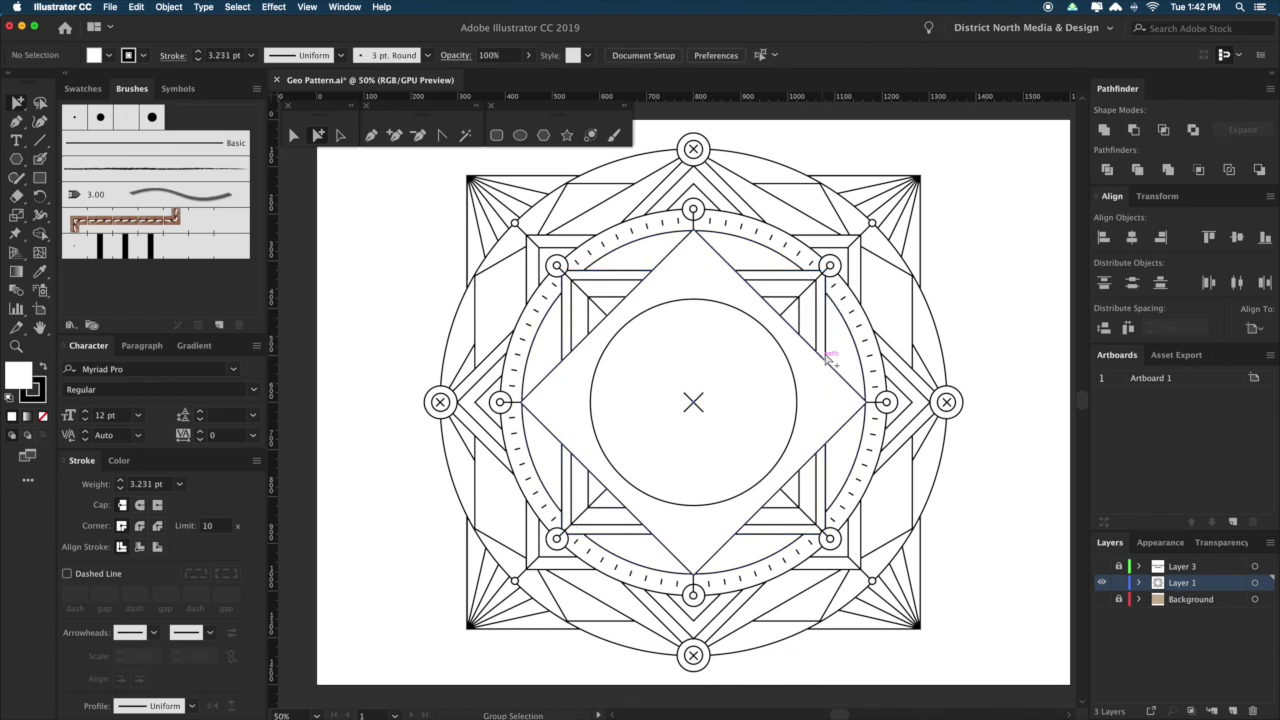
left_click(828, 324)
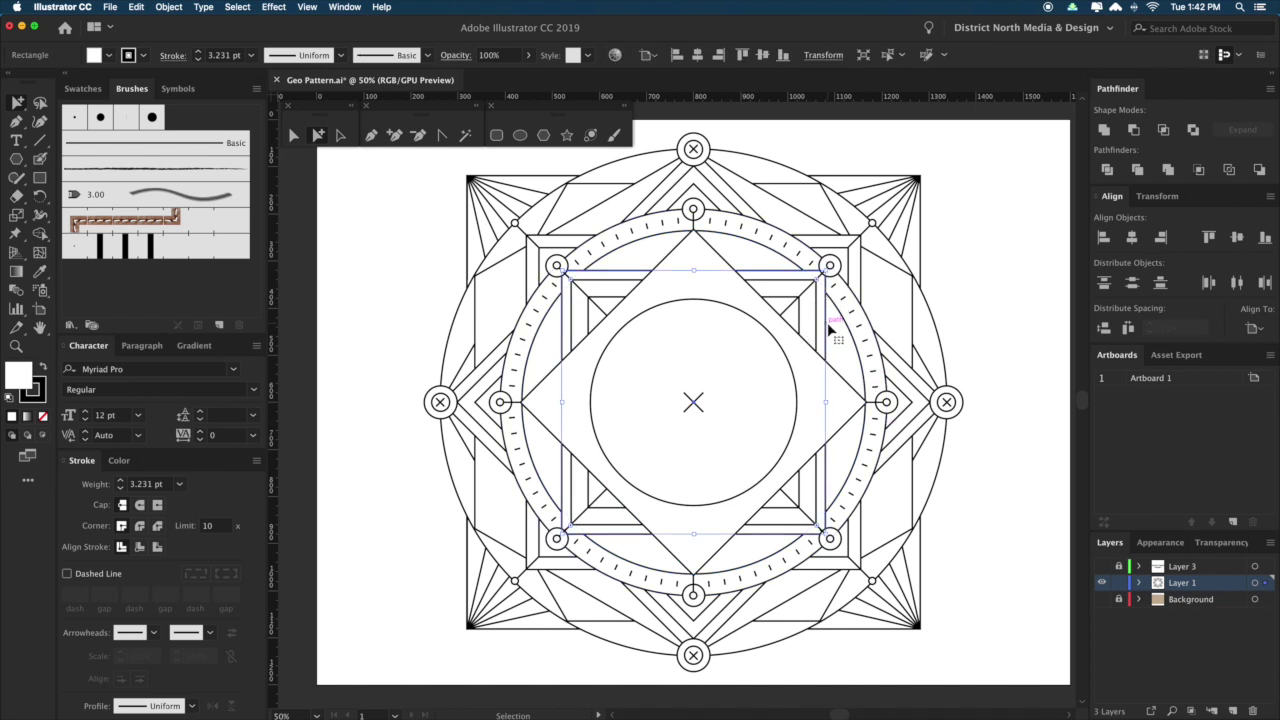
key("s")
left_click_drag(950, 585, 952, 583)
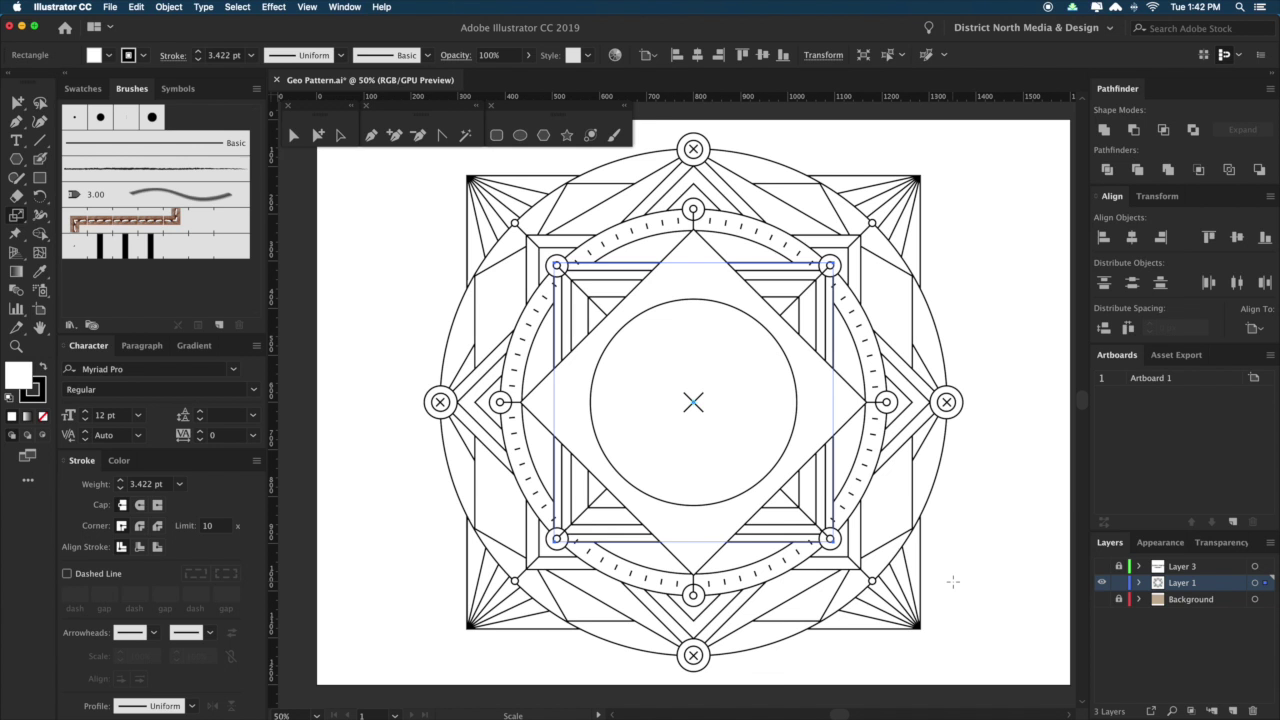
Colour the stroke of the new square red (FF0000).
left_click(44, 388)
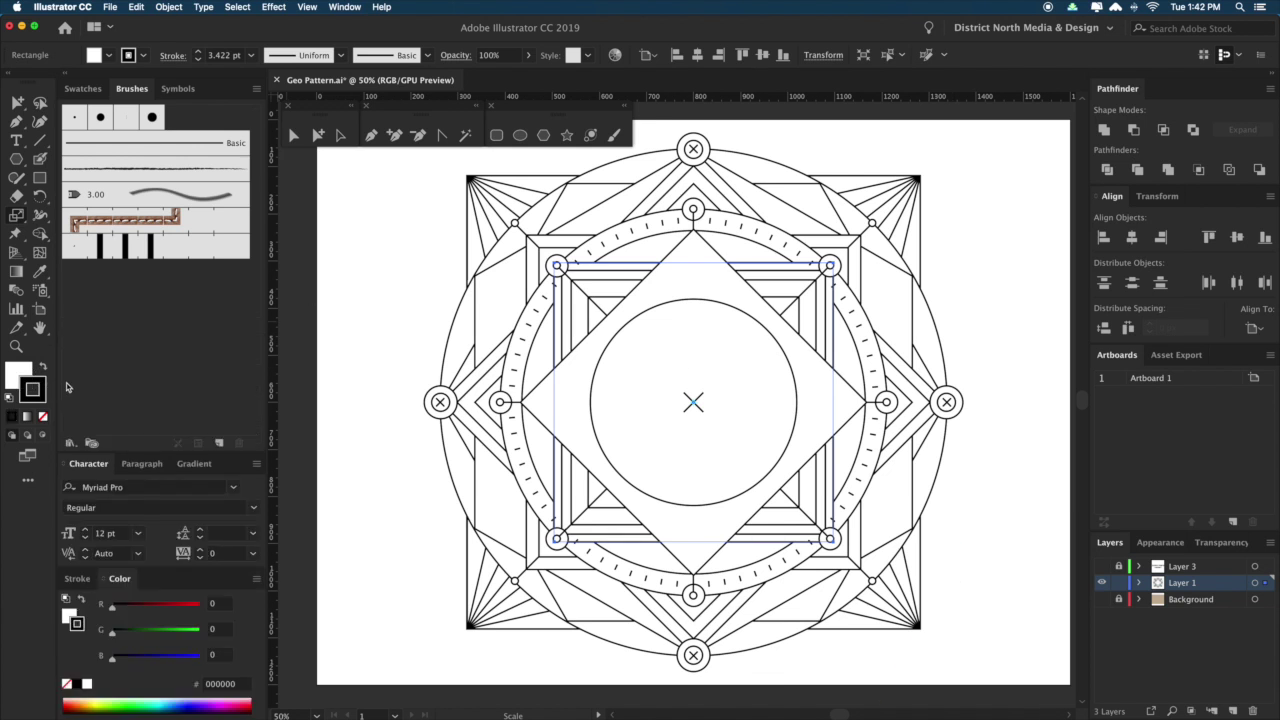
left_click_drag(114, 610, 201, 607)
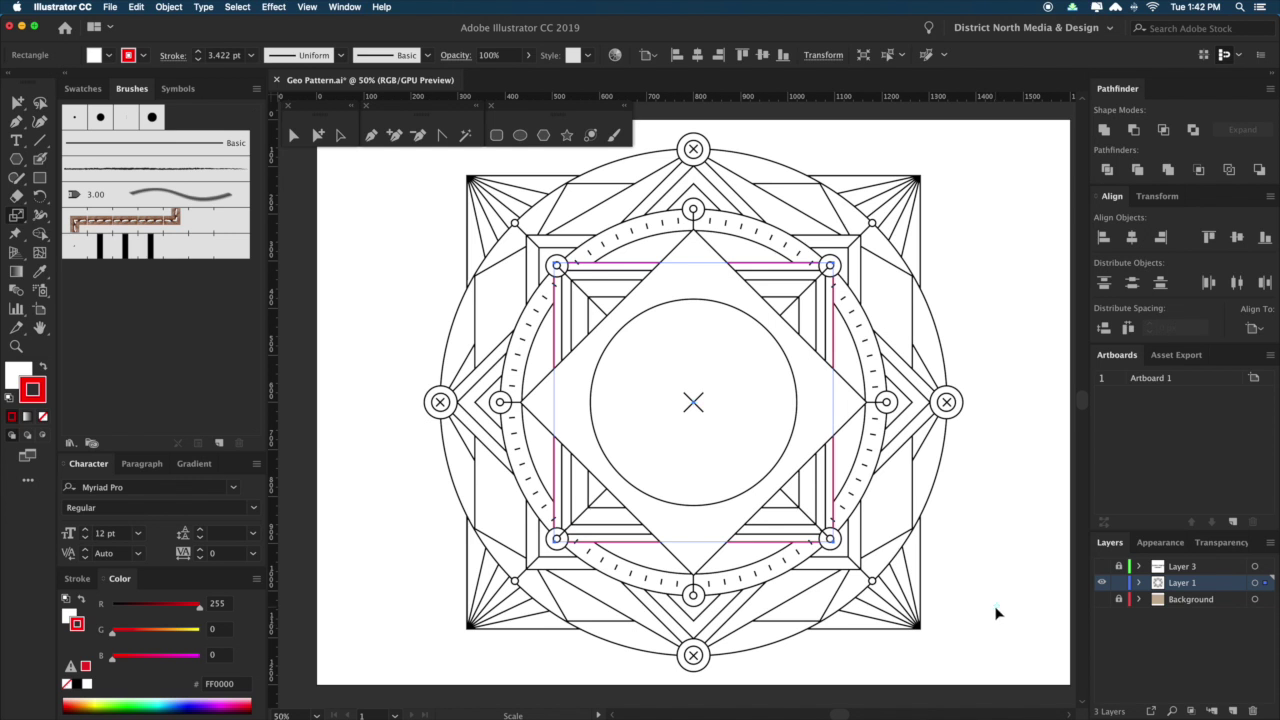
left_click_drag(992, 547, 976, 544)
key("super+shift+a")
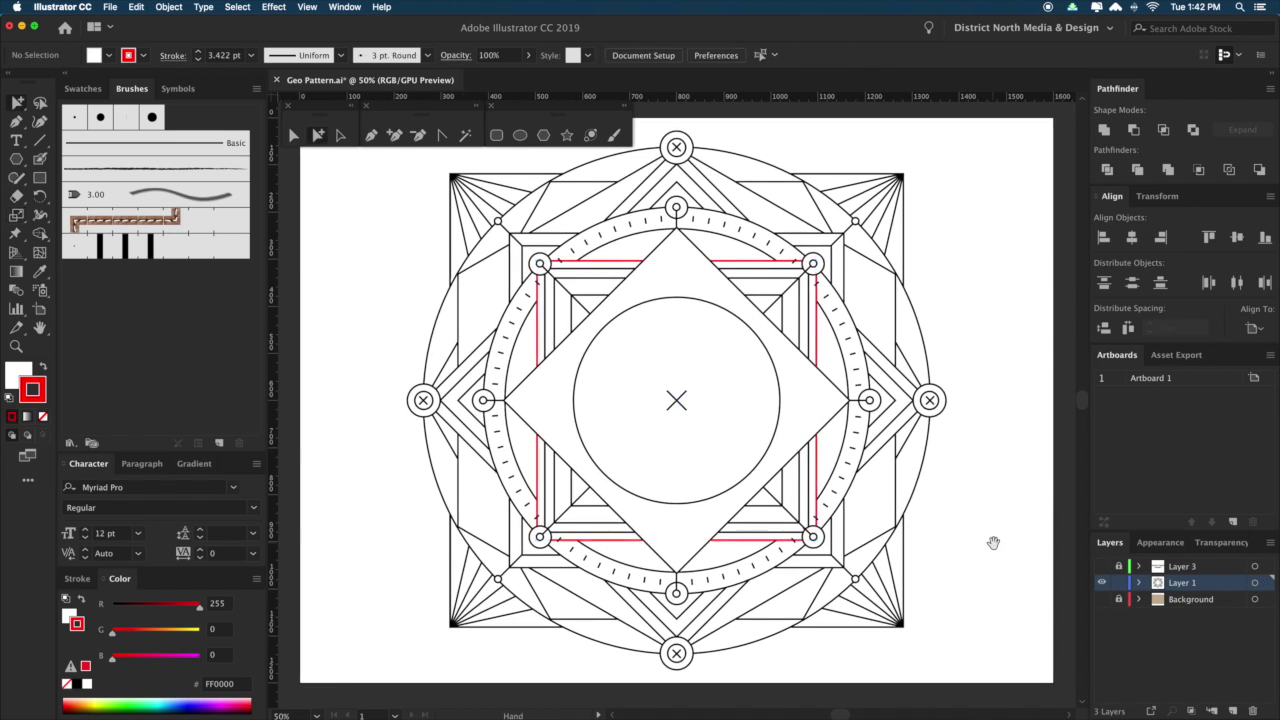
Scale an enlarged copy of the red square until its corners meet the small diagonal circles on the outer ring.
left_click_drag(1049, 397, 1040, 394)
key("a")
left_click(807, 330)
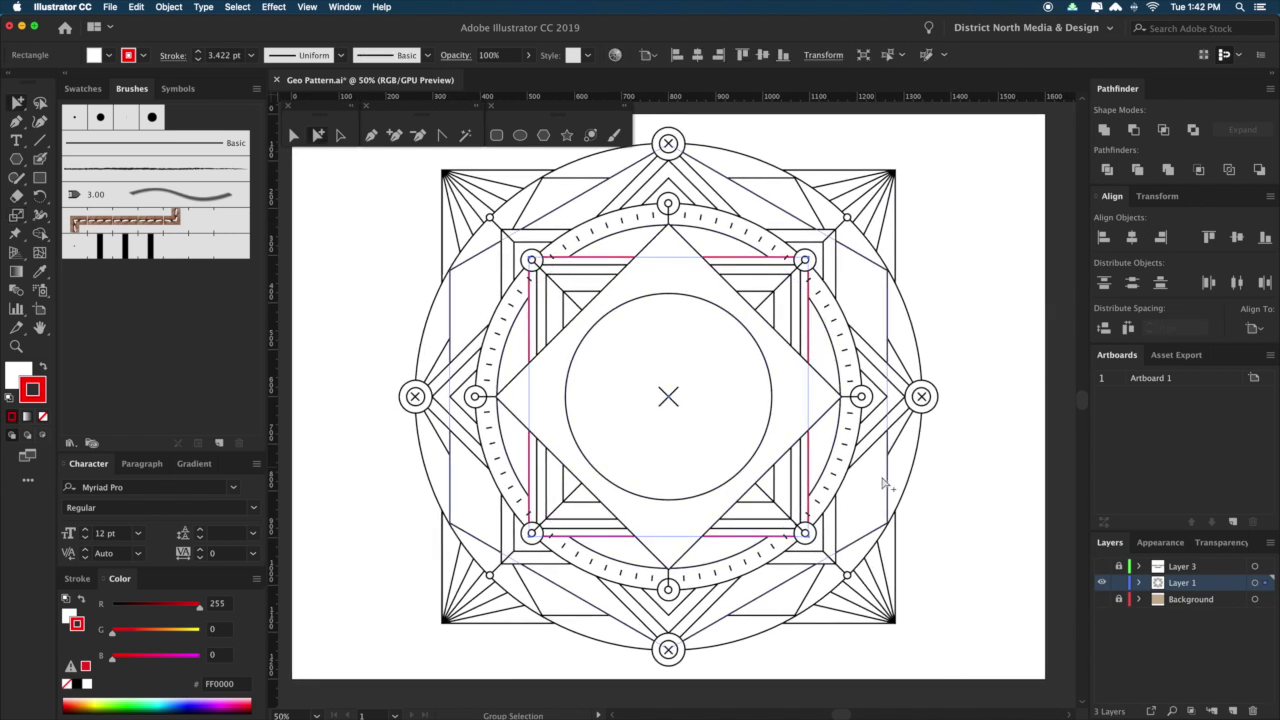
key("s")
mouse_move(904, 588)
left_mouse_down()
mouse_move(957, 614)
mouse_move(970, 638)
left_mouse_up()
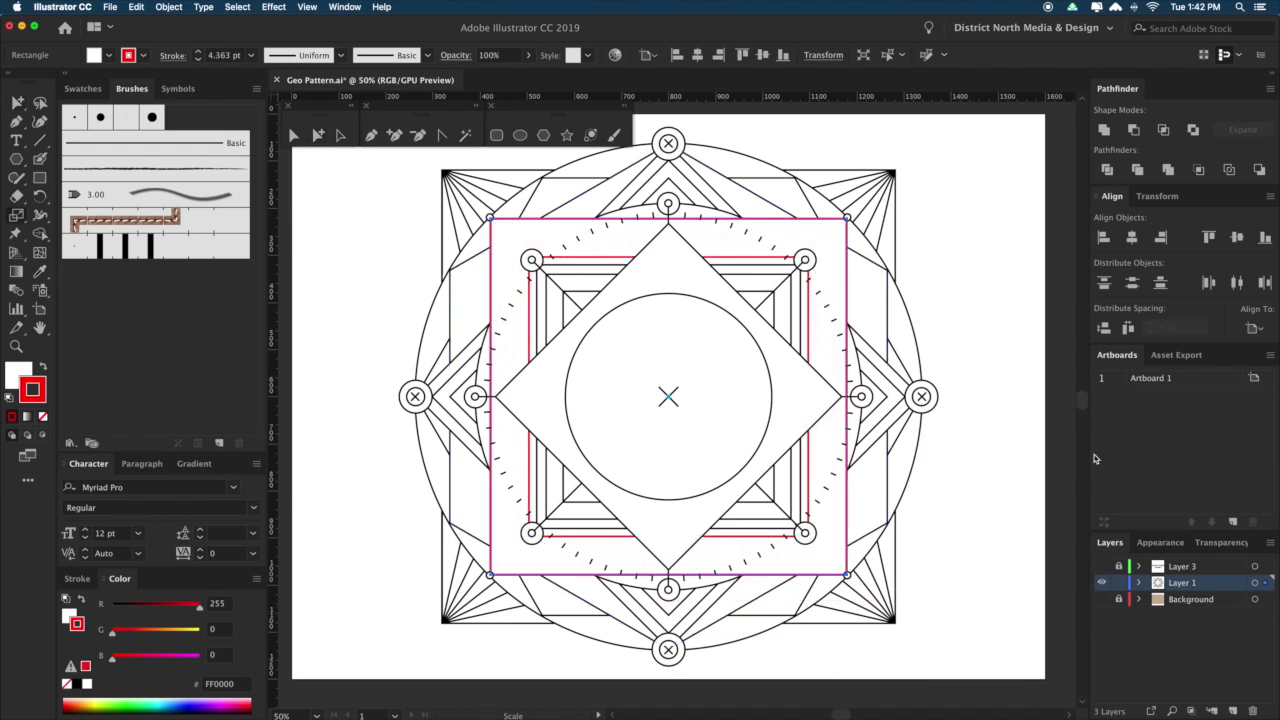
Blend the small red square with the large red square to generate intermediate squares.
key("a")
left_click(808, 323, "shift")
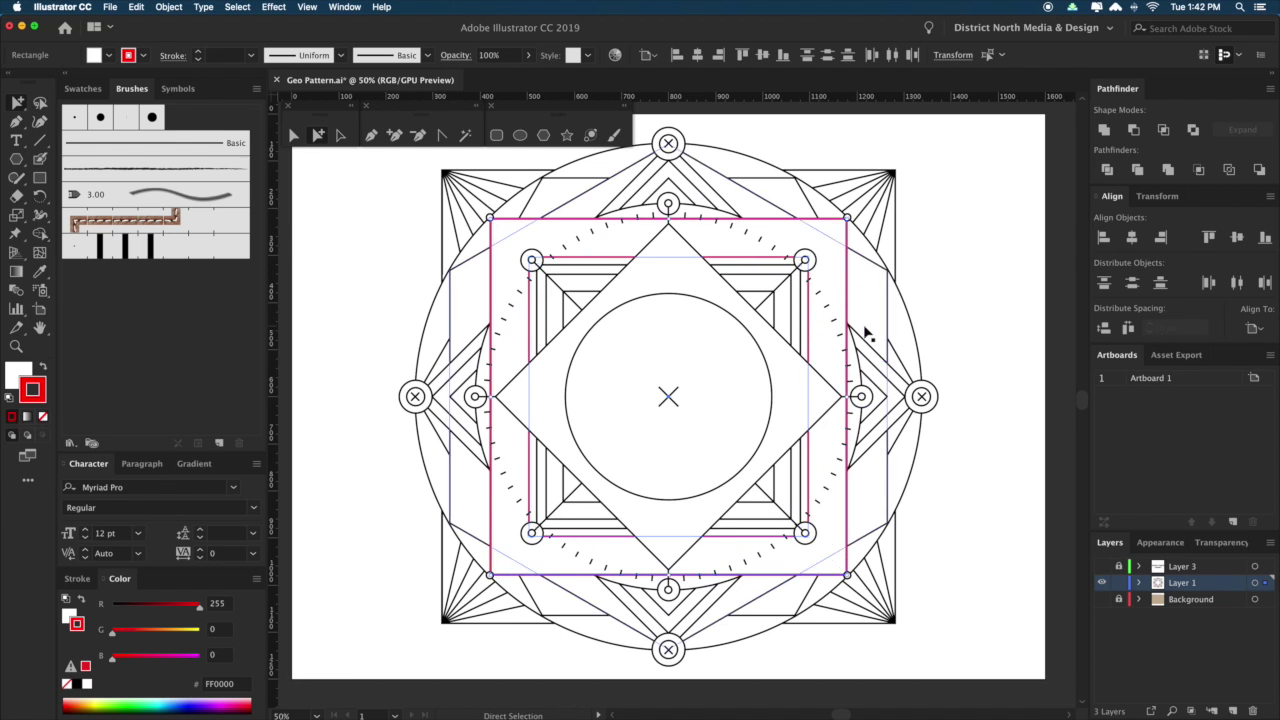
key("super+alt+b")
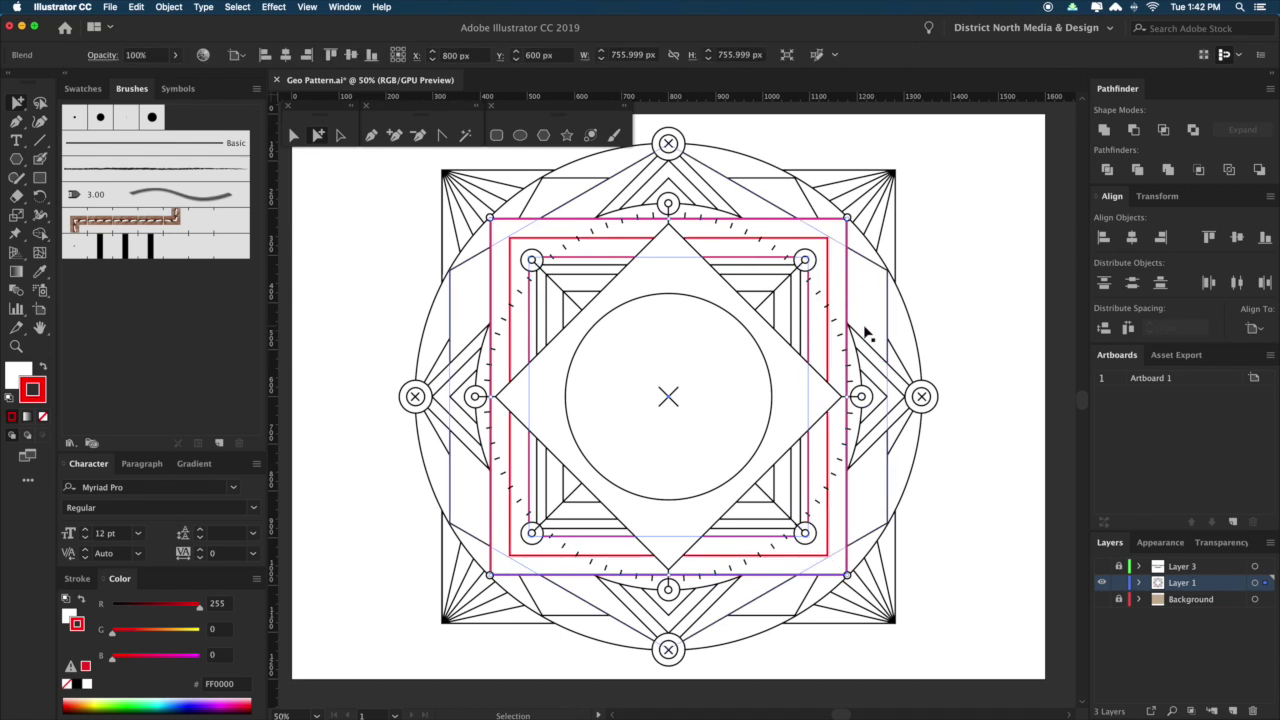
Set the blend's Spacing to Specified Steps with 4 steps and turn on the preview.
left_click(164, 7)
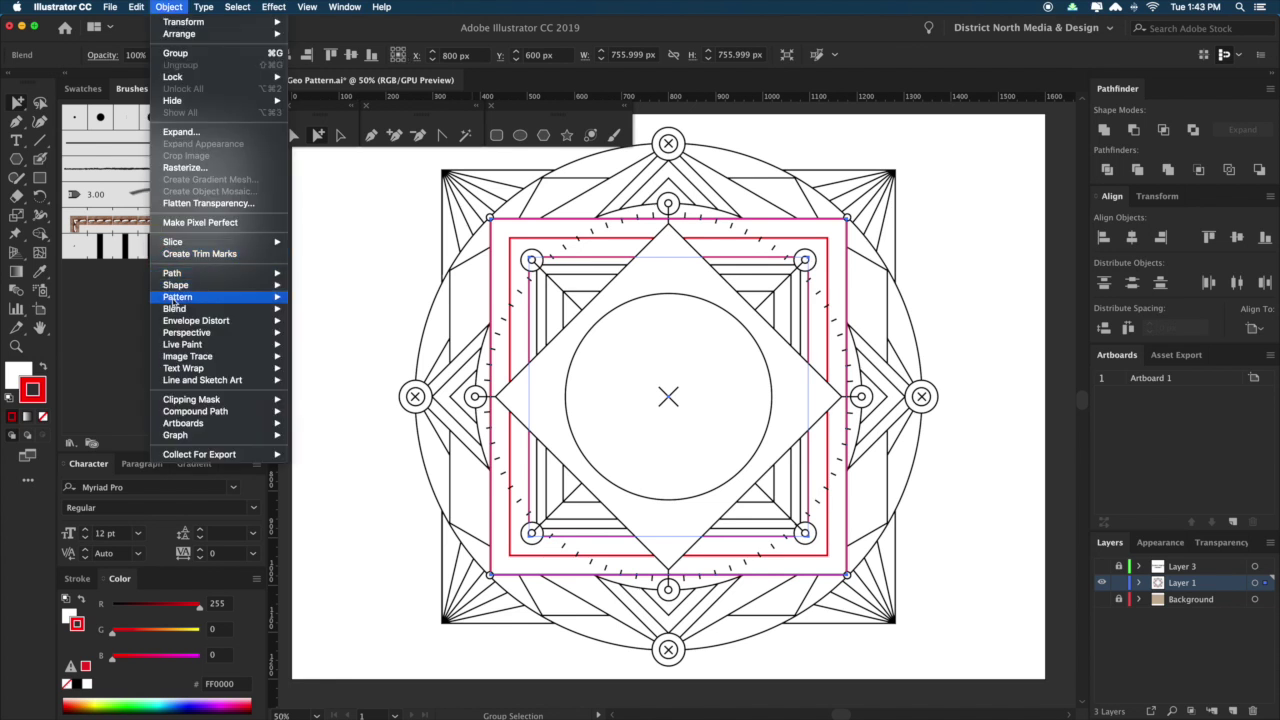
mouse_move(185, 312)
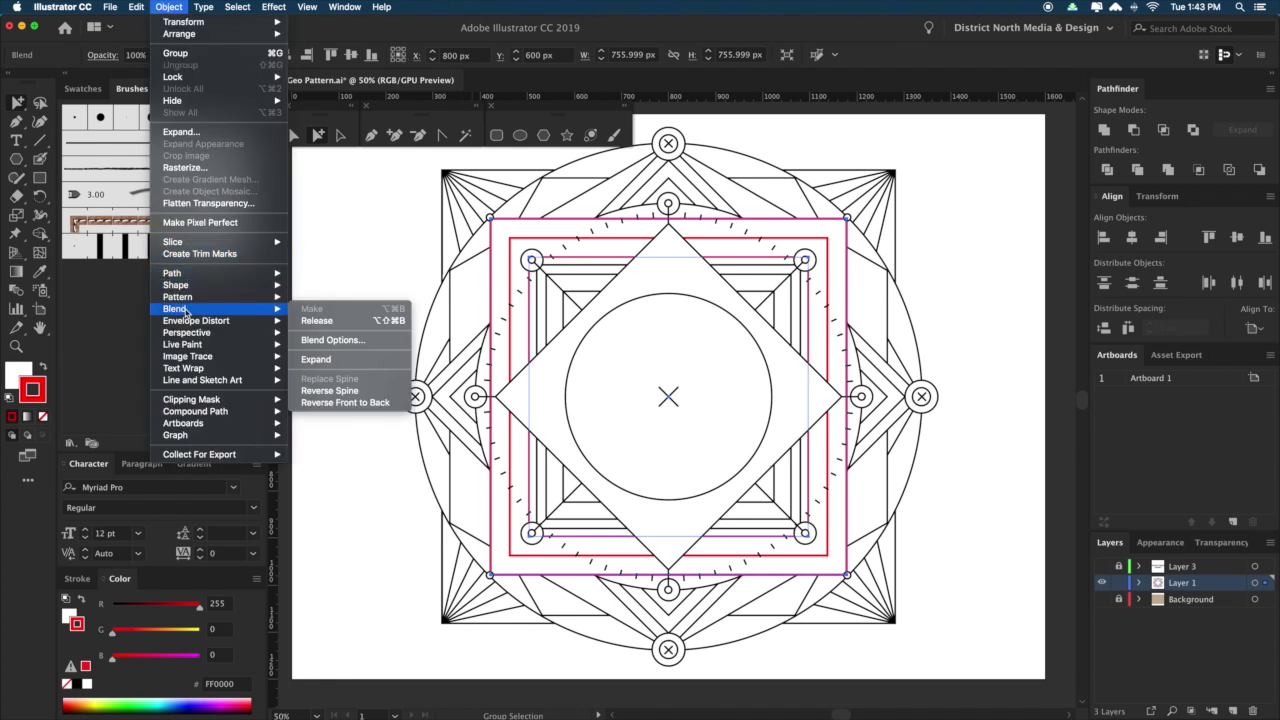
left_click(329, 341)
left_click_drag(702, 298, 951, 320)
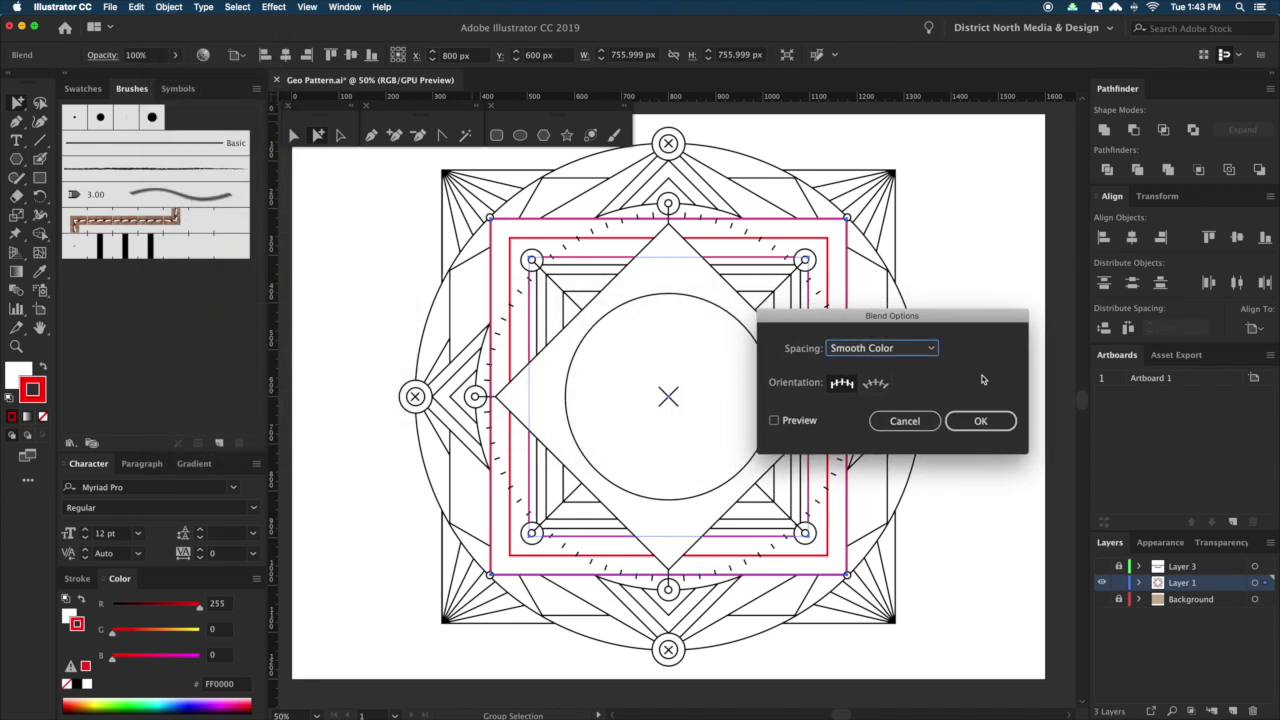
left_click(895, 348)
left_click(905, 348)
left_click(908, 350)
left_click(907, 384)
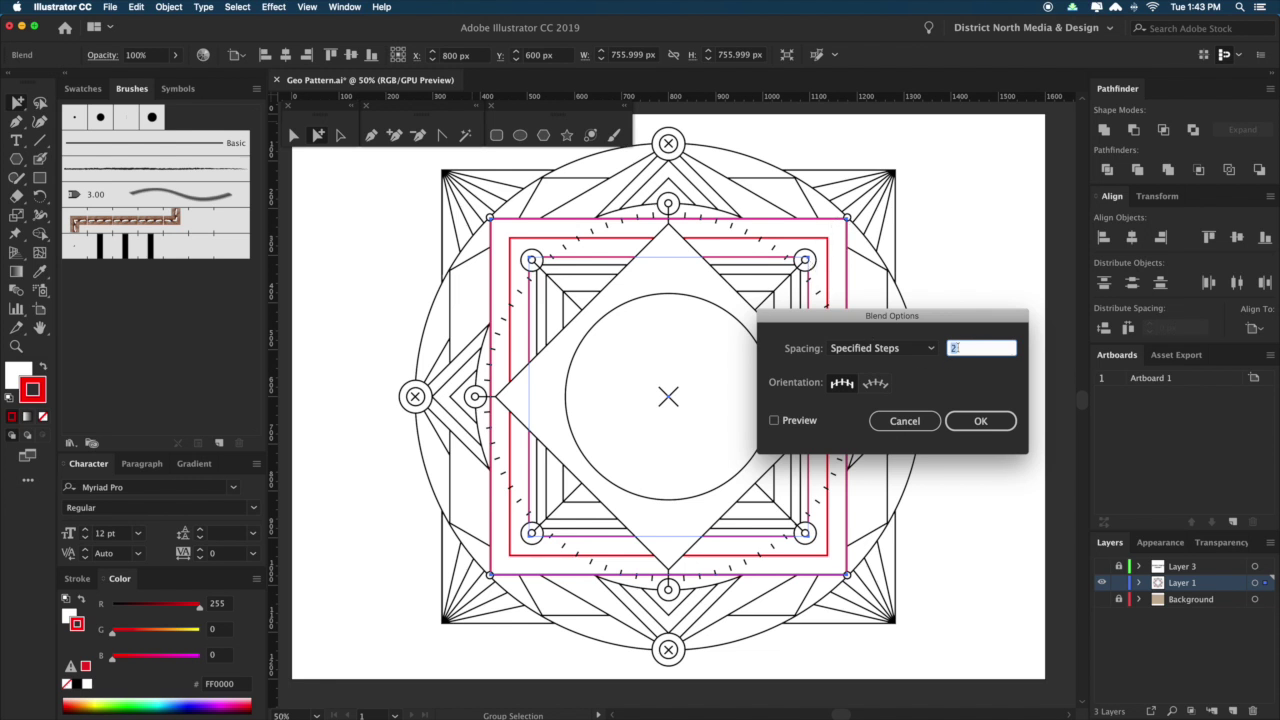
left_click(774, 421)
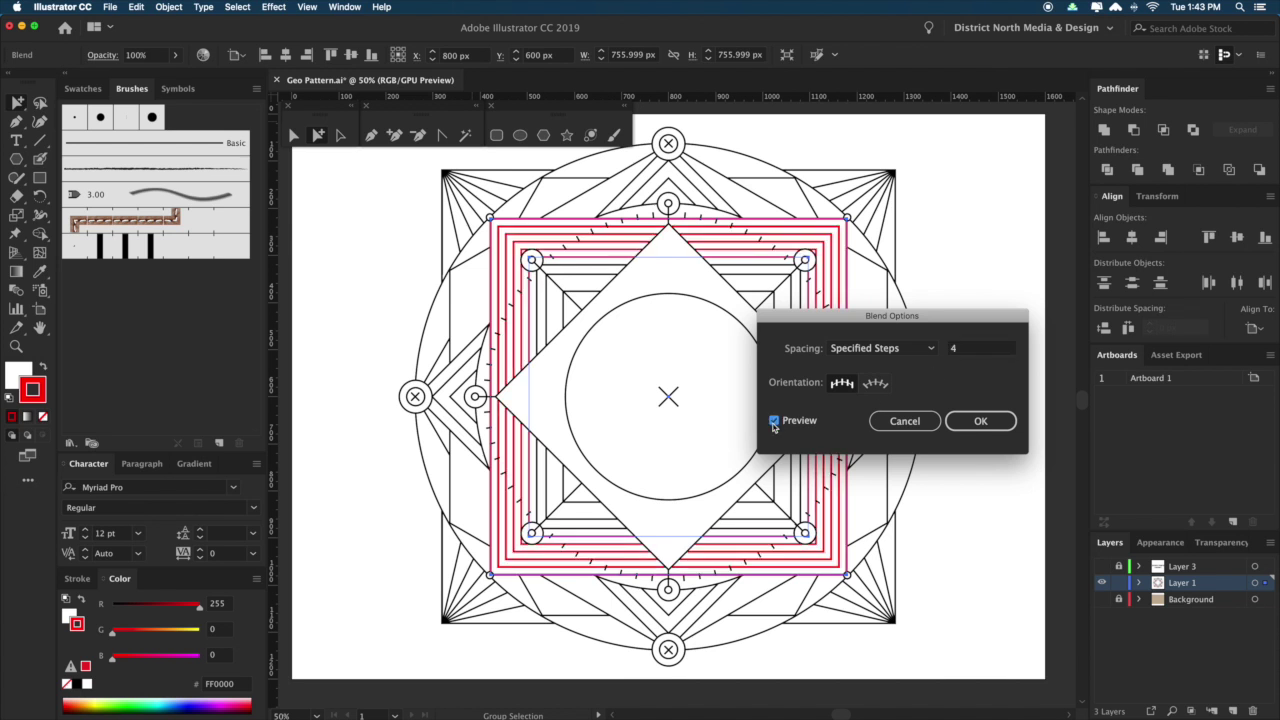
Try different step counts for the red square blend, settle on 3 specified steps and apply the options.
left_click(977, 354)
key("Up")
key("Up")
key("Up")
key("Up")
key("Up")
key("Up")
key("Up")
key("Up")
key("Down")
key("Down")
key("Down")
key("Down")
key("Down")
key("Down")
key("Down")
key("Down")
key("Down")
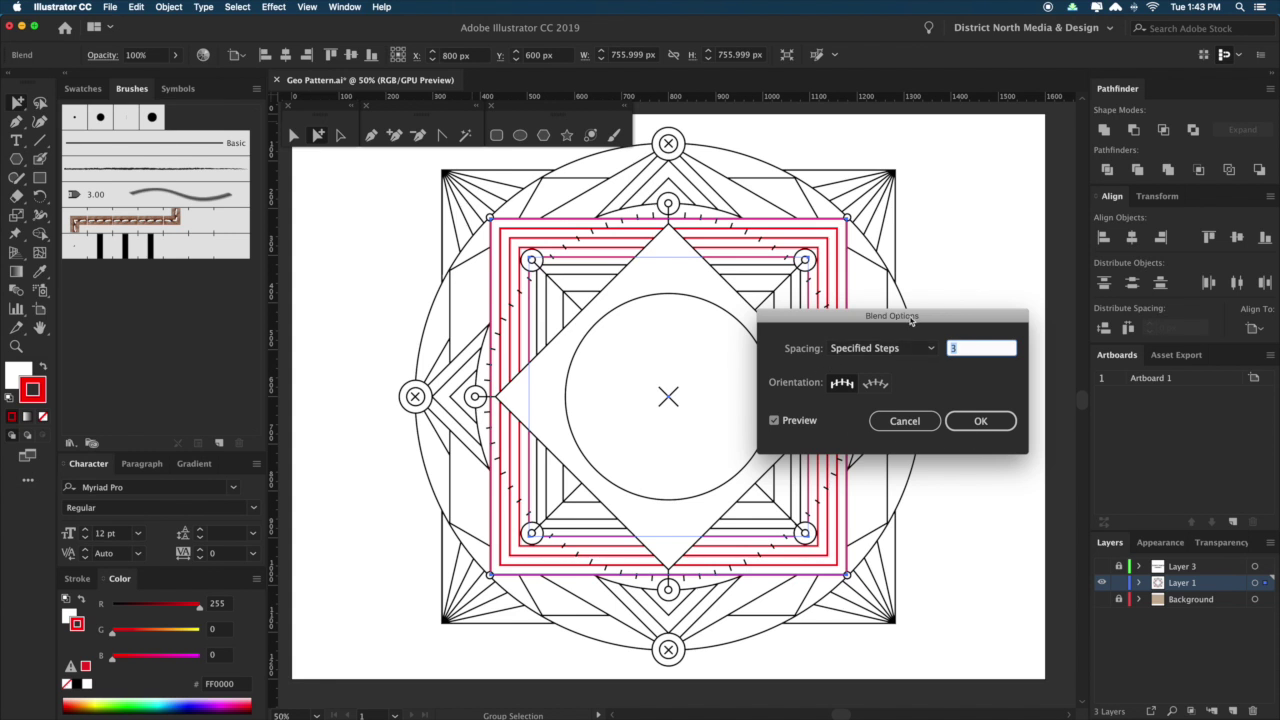
left_click_drag(911, 320, 910, 292)
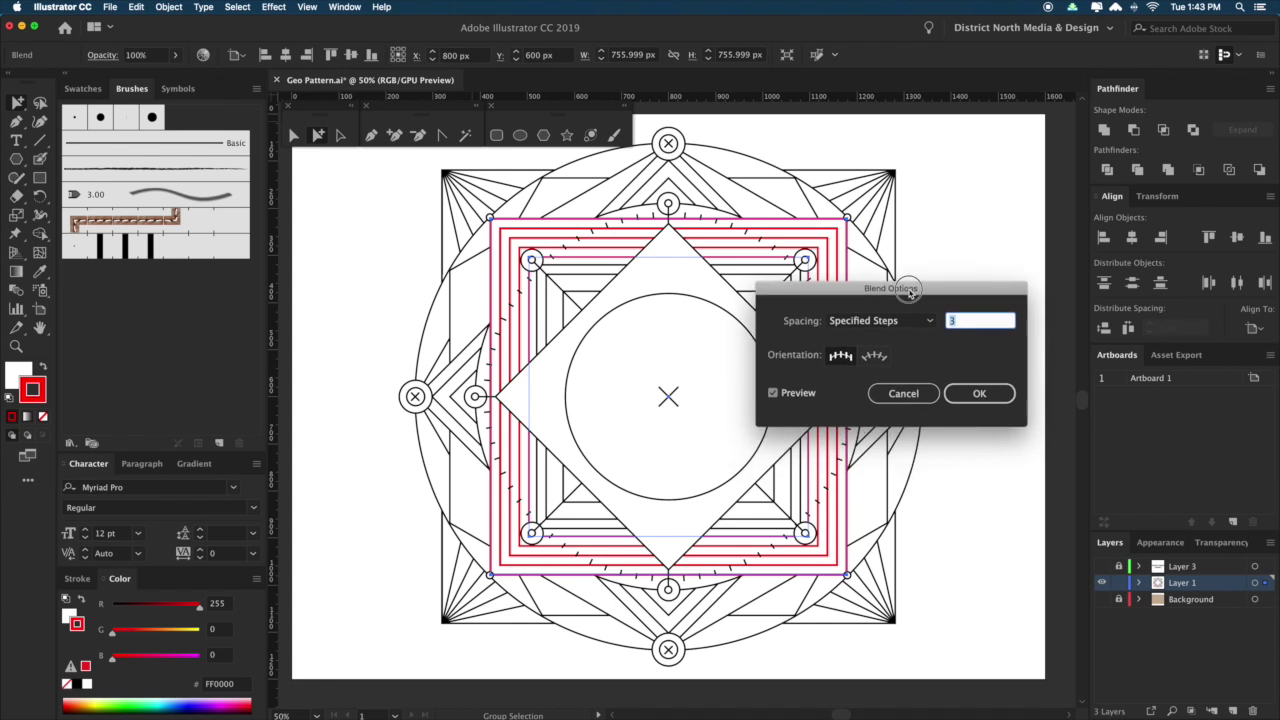
left_click(994, 406)
left_click(929, 320)
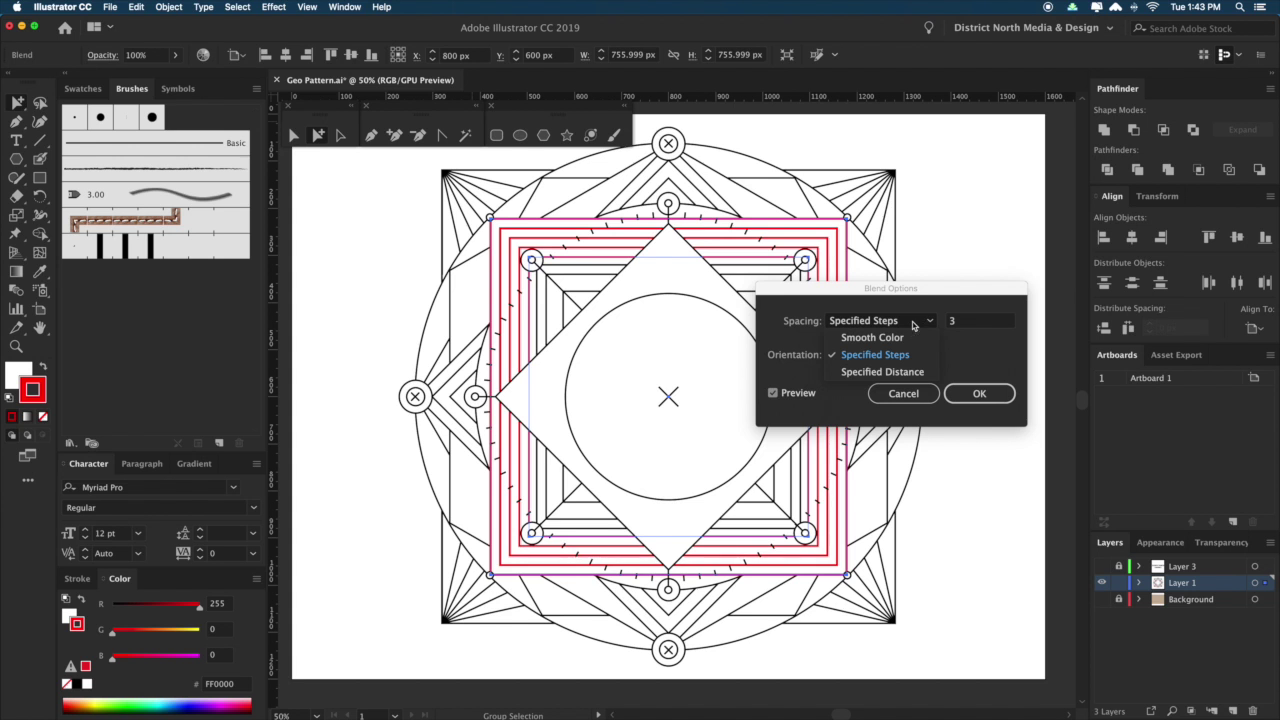
left_click(875, 355)
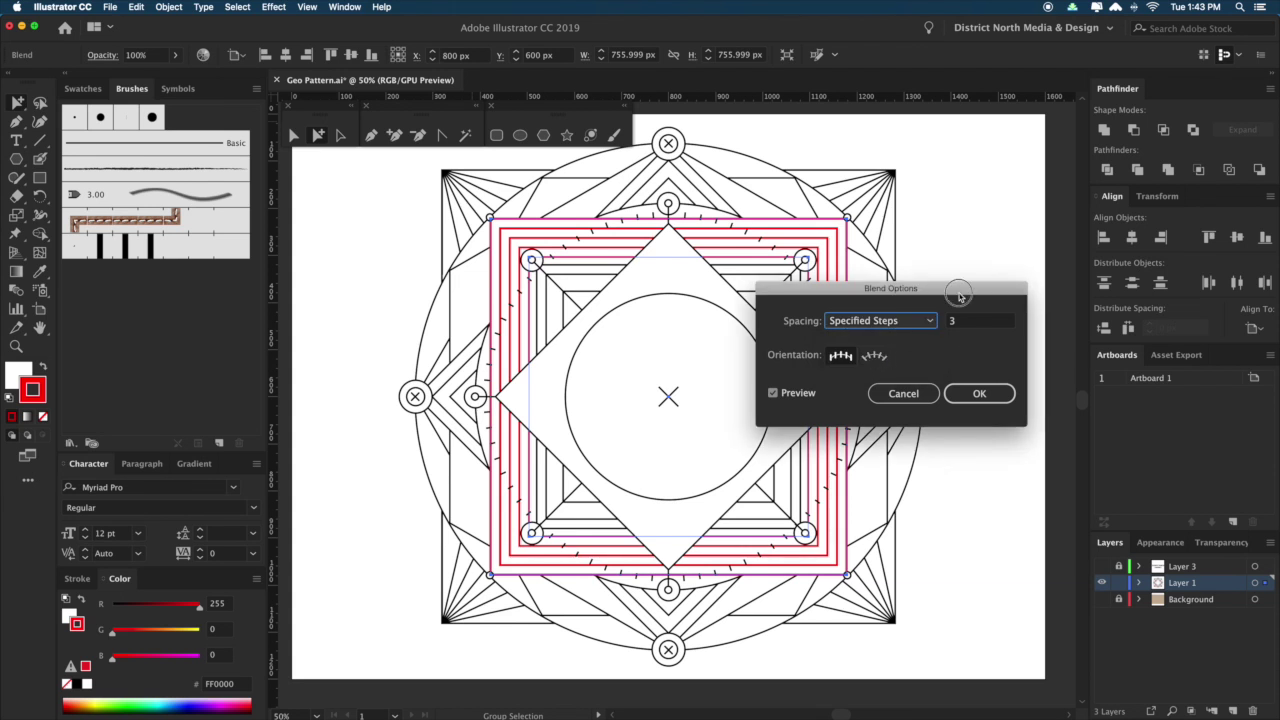
left_click_drag(958, 293, 965, 282)
left_click(985, 381)
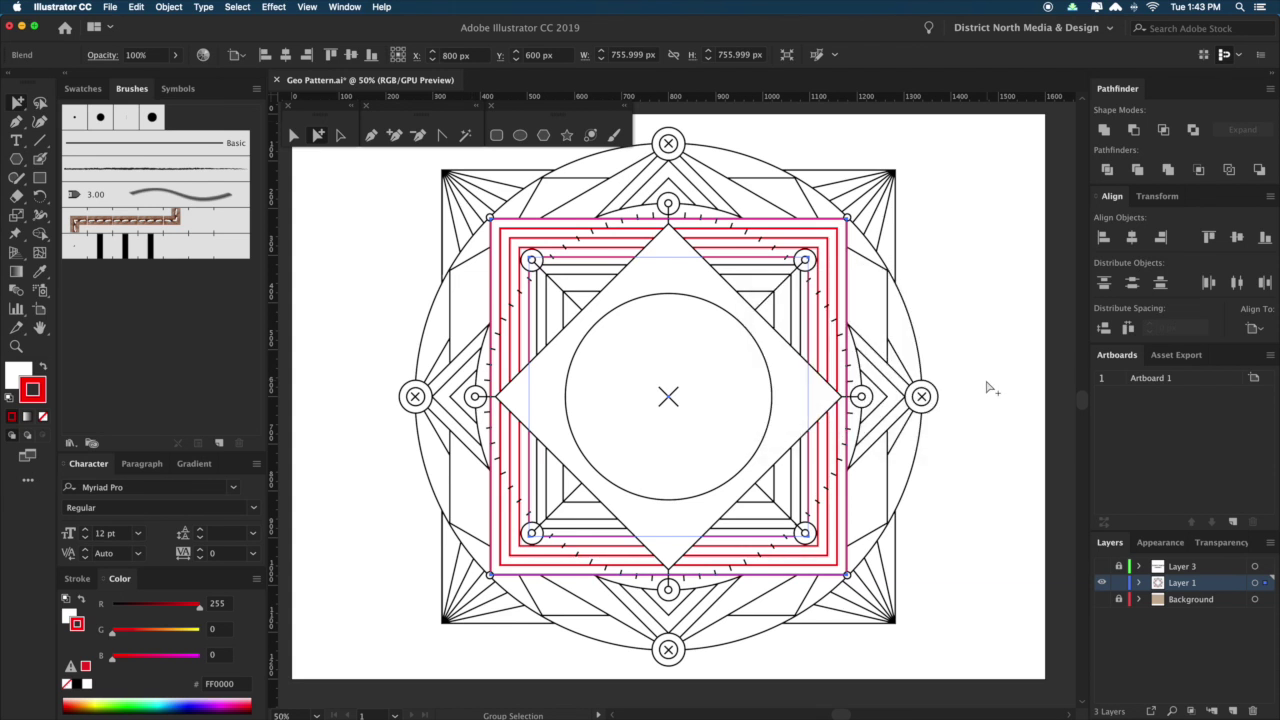
Try removing the blended red squares from the pattern, and undo the removal.
left_click(974, 330)
left_click_drag(976, 341, 988, 343)
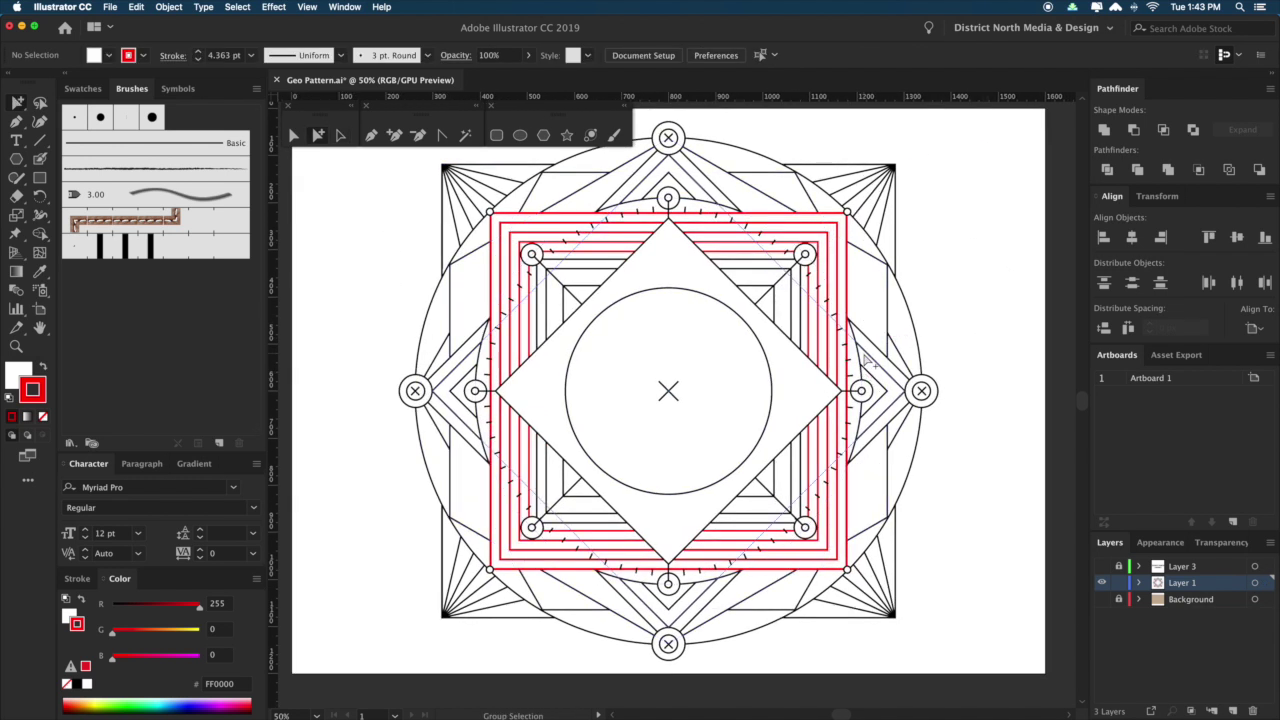
left_click(851, 262)
key("Delete")
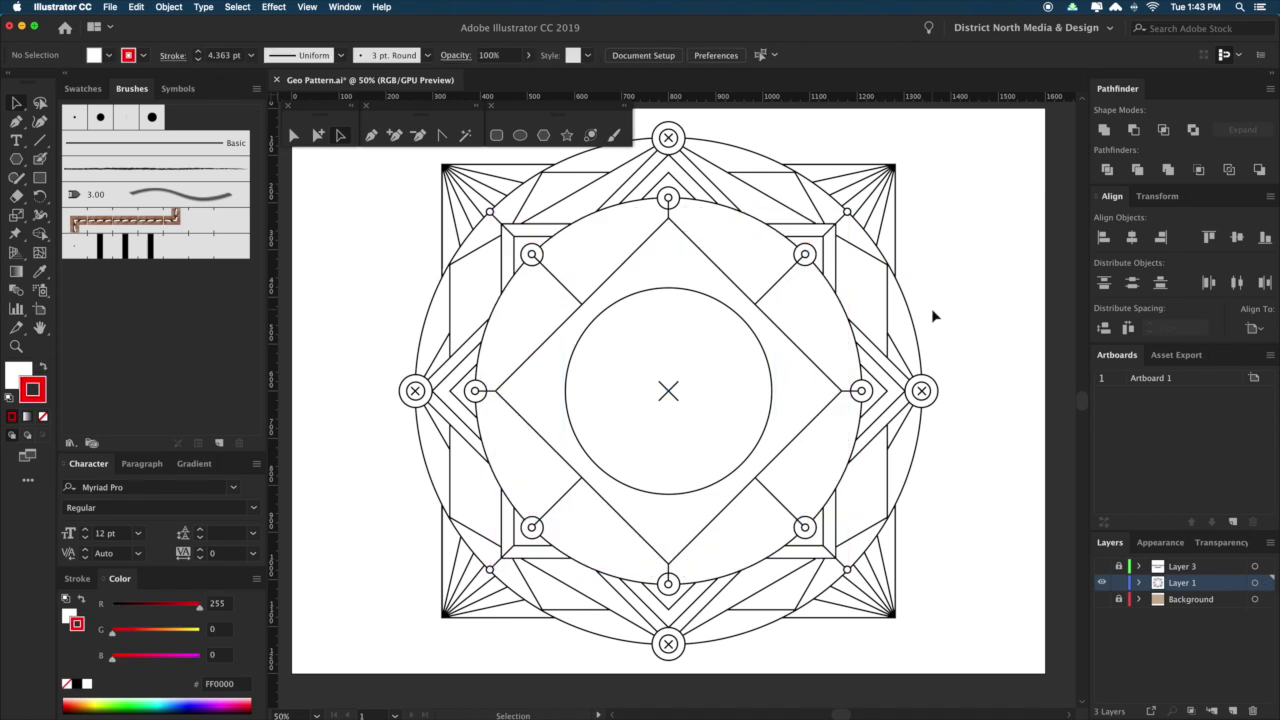
key("super+z")
Cut the blended red squares from the pattern, using undo and redo to compare the artwork with and without them.
left_click(980, 352)
left_click(848, 268)
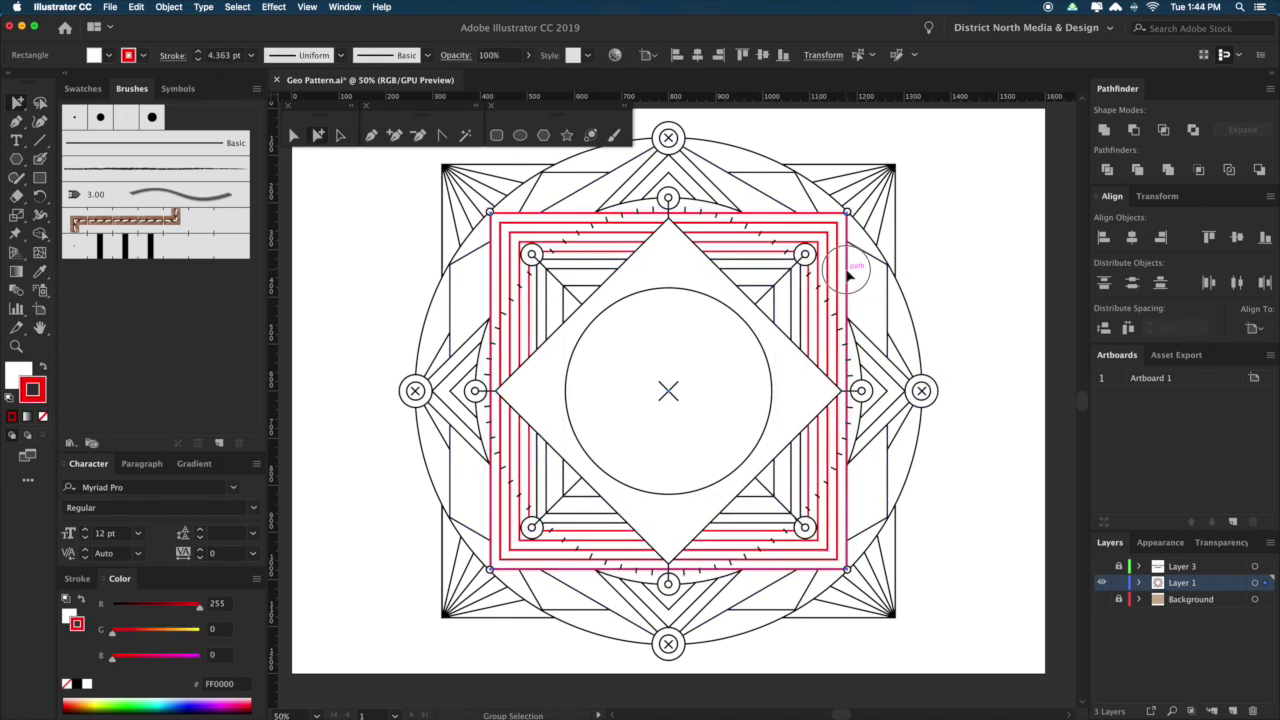
key("Delete")
key("super+z")
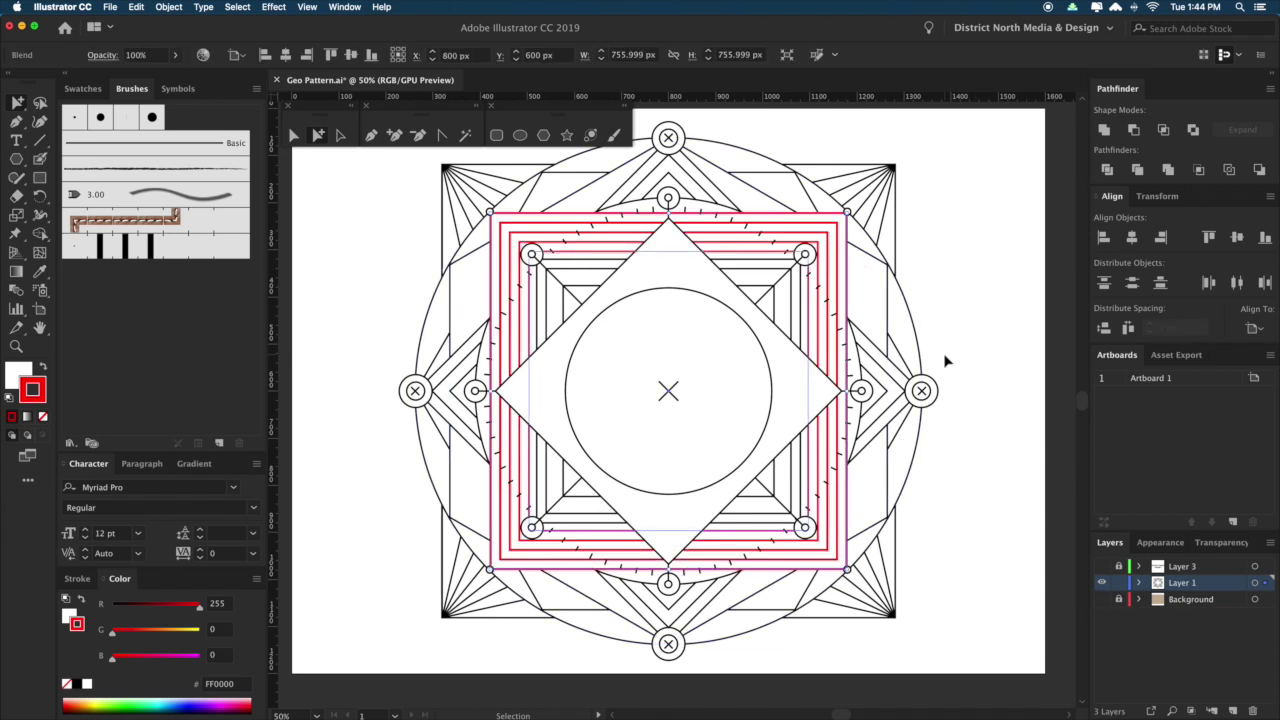
key("super+shift+z")
key("super+z")
key("super+shift+z")
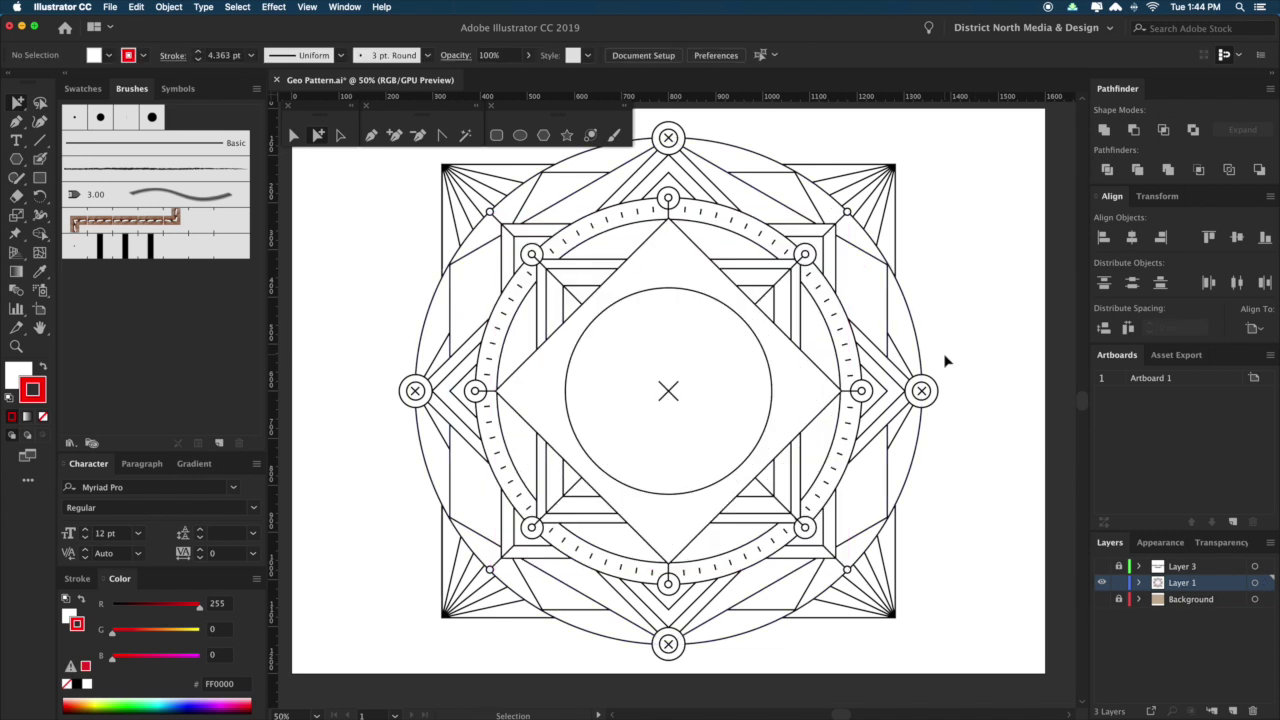
key("super+z")
key("super+shift+z")
Bring the tick ring's inner circle to the front and paste the blended red squares directly behind it.
left_click(835, 344)
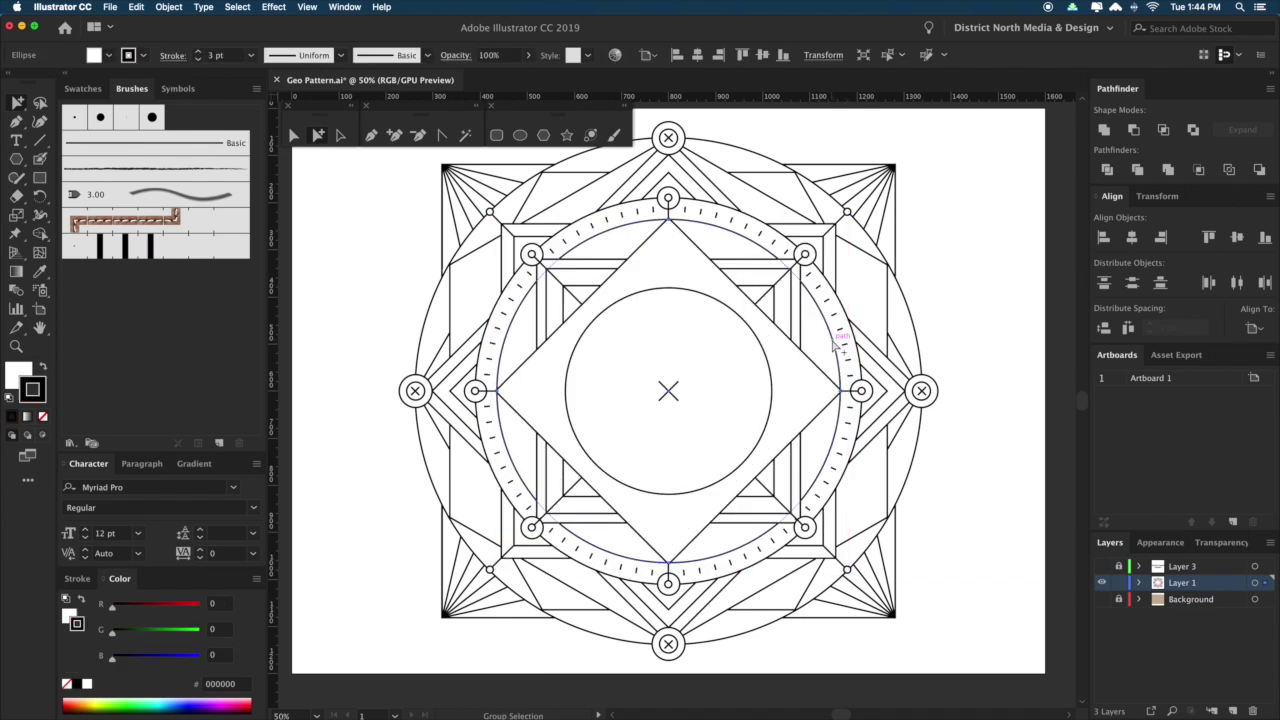
key("shift+super+bracketright")
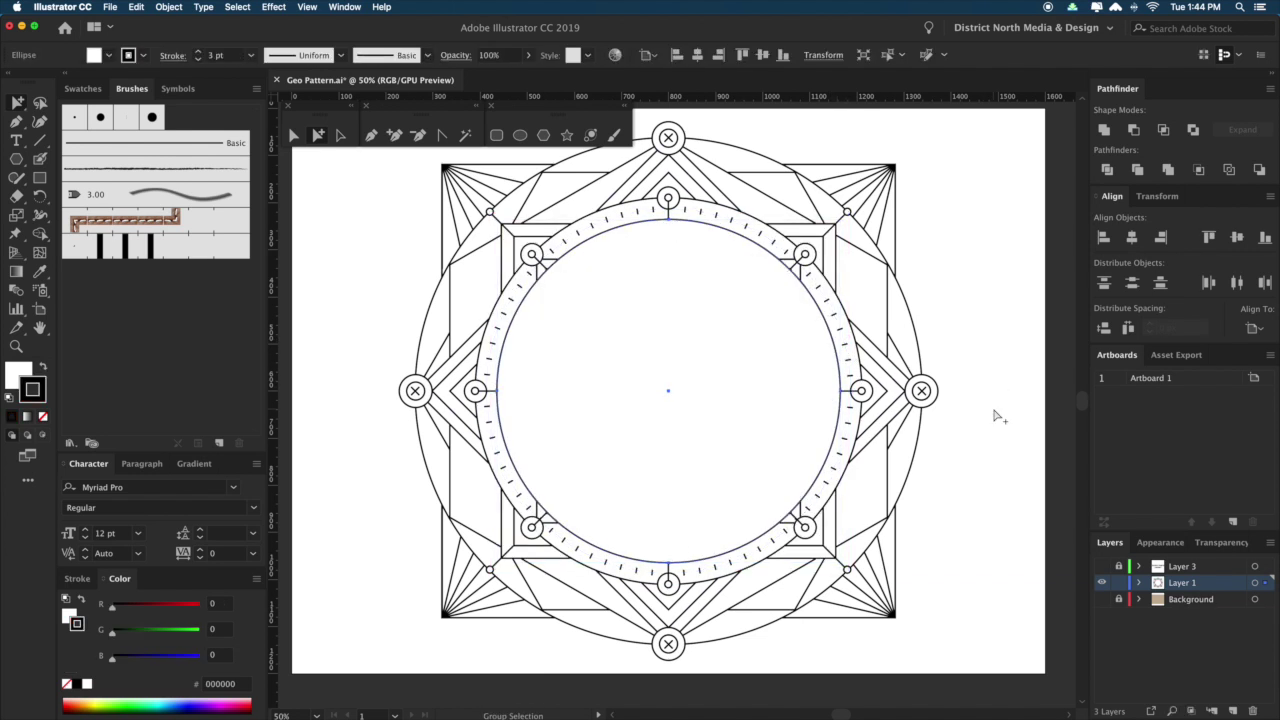
key("super+b")
Make a clipping mask from the circle so it crops the blended red squares.
left_click(994, 412, "super")
left_click(734, 421, "super")
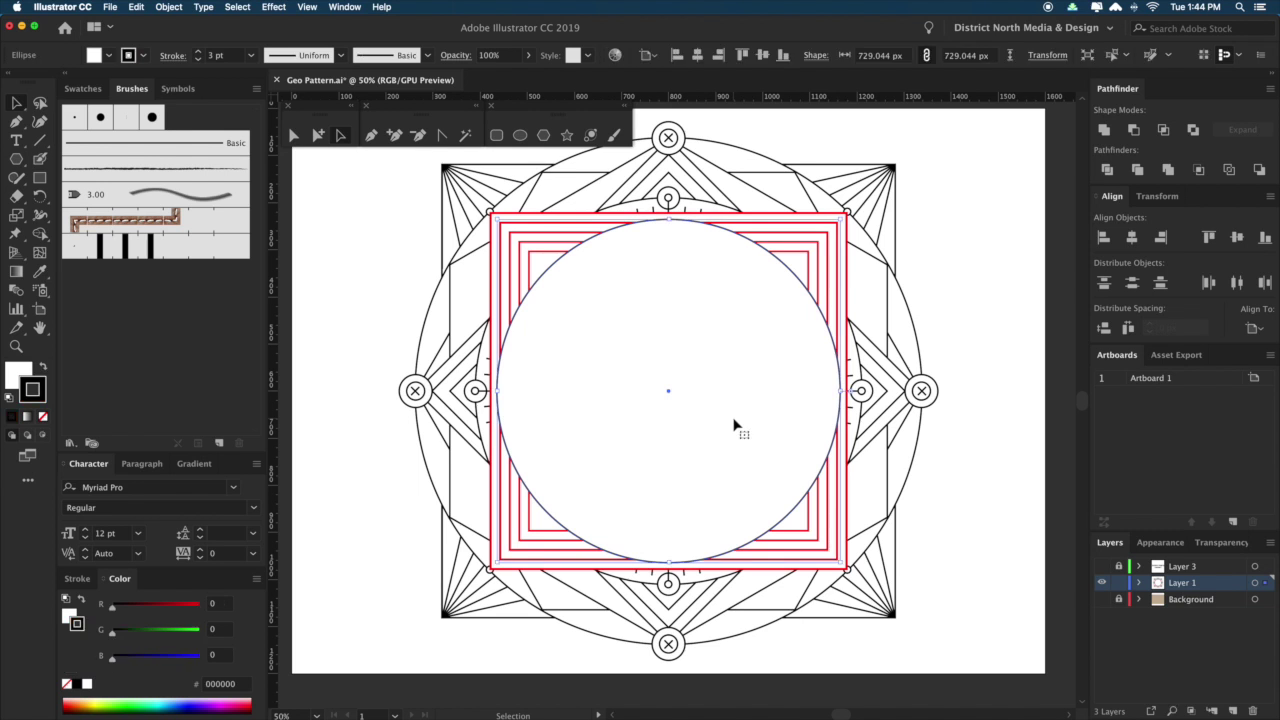
left_click(818, 250, "shift")
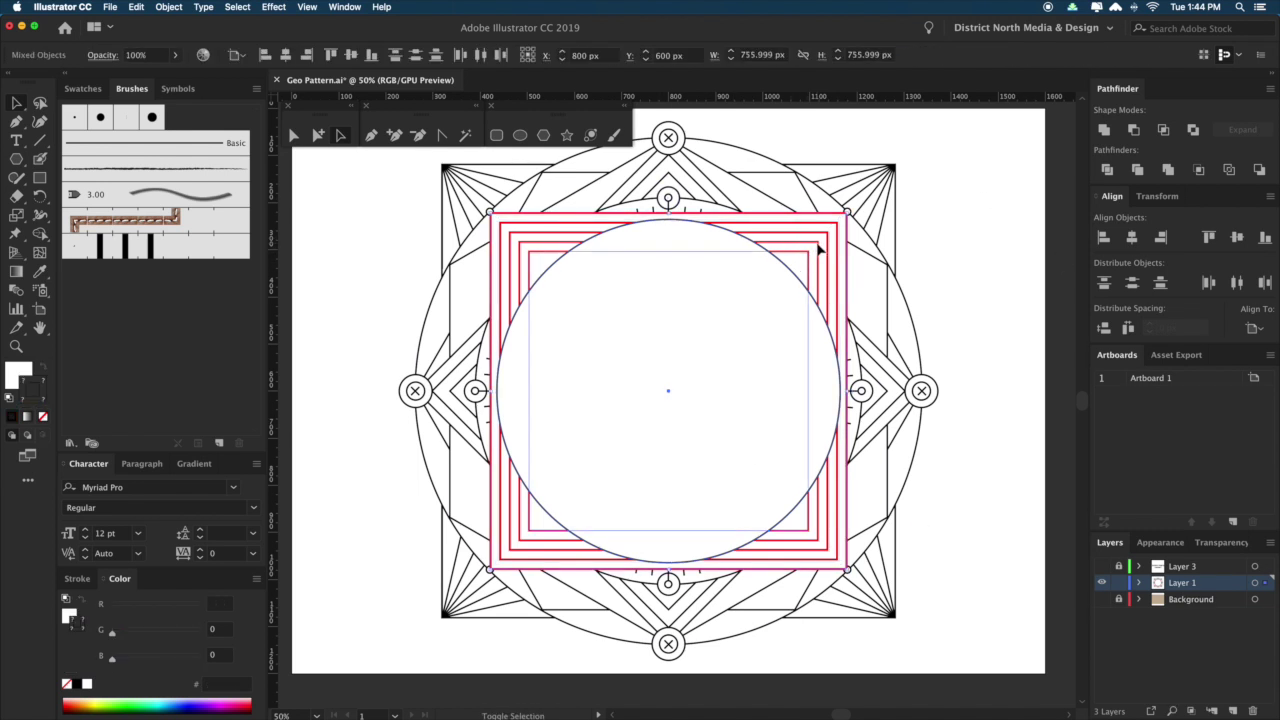
key("super+7")
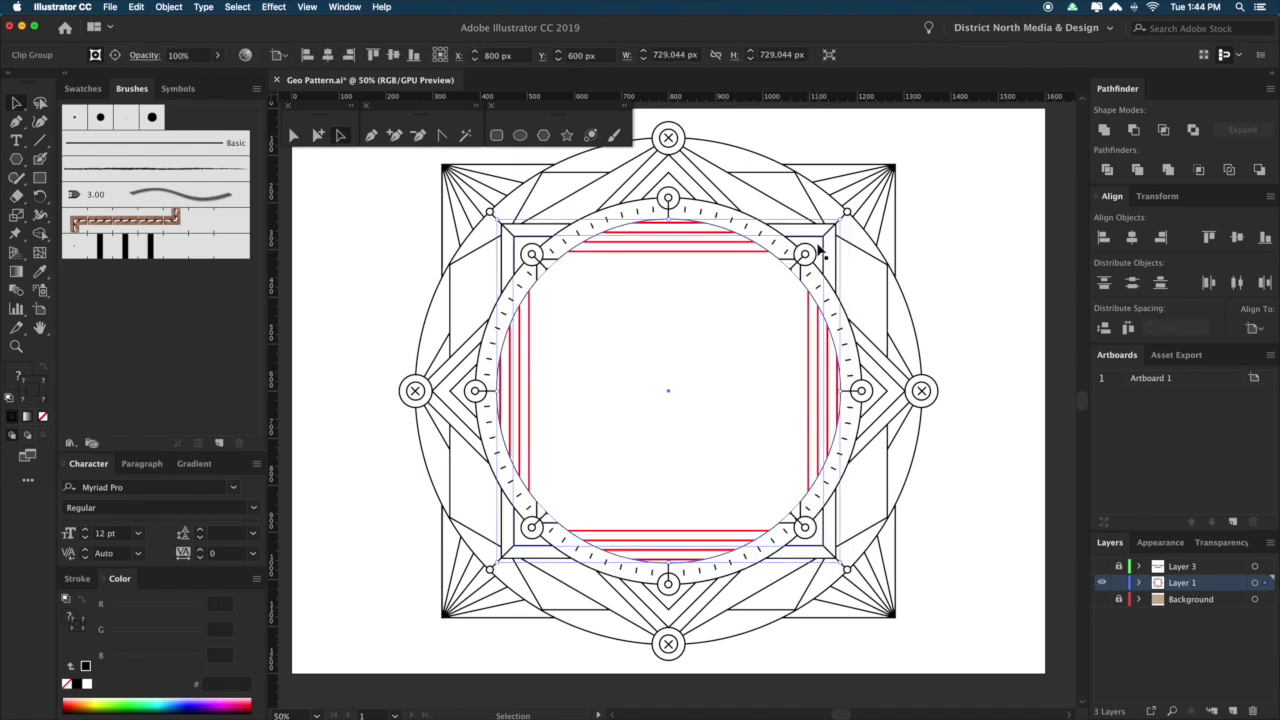
left_click(993, 393)
scroll(980, 437, "down", 1)
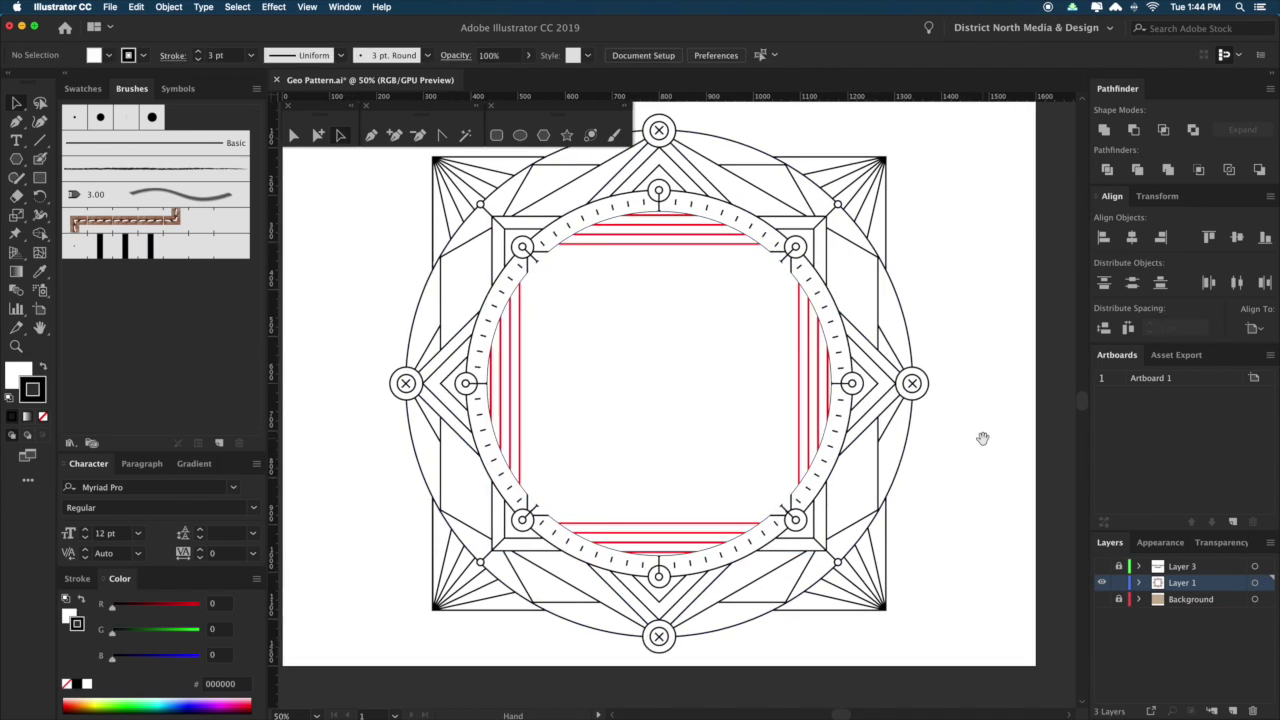
Scale the end squares of the clipped blend so the red lines fit more tightly inside the circle.
left_click(809, 364)
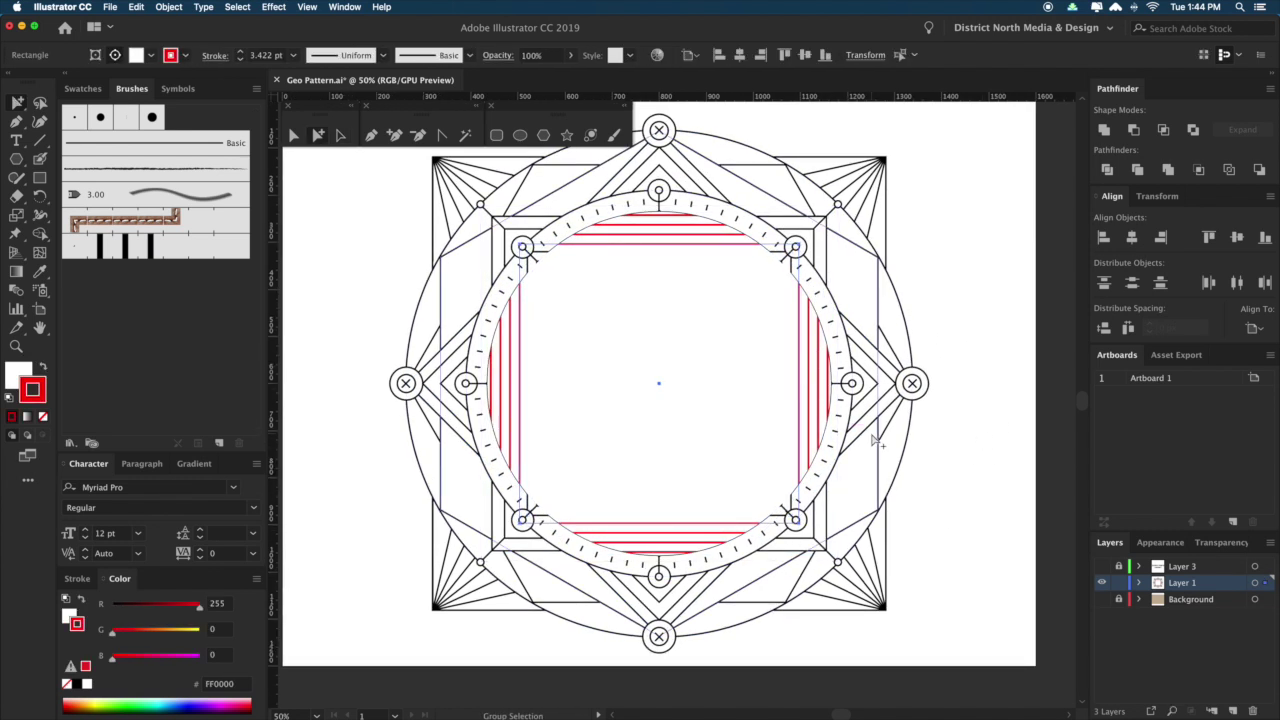
left_click(968, 432)
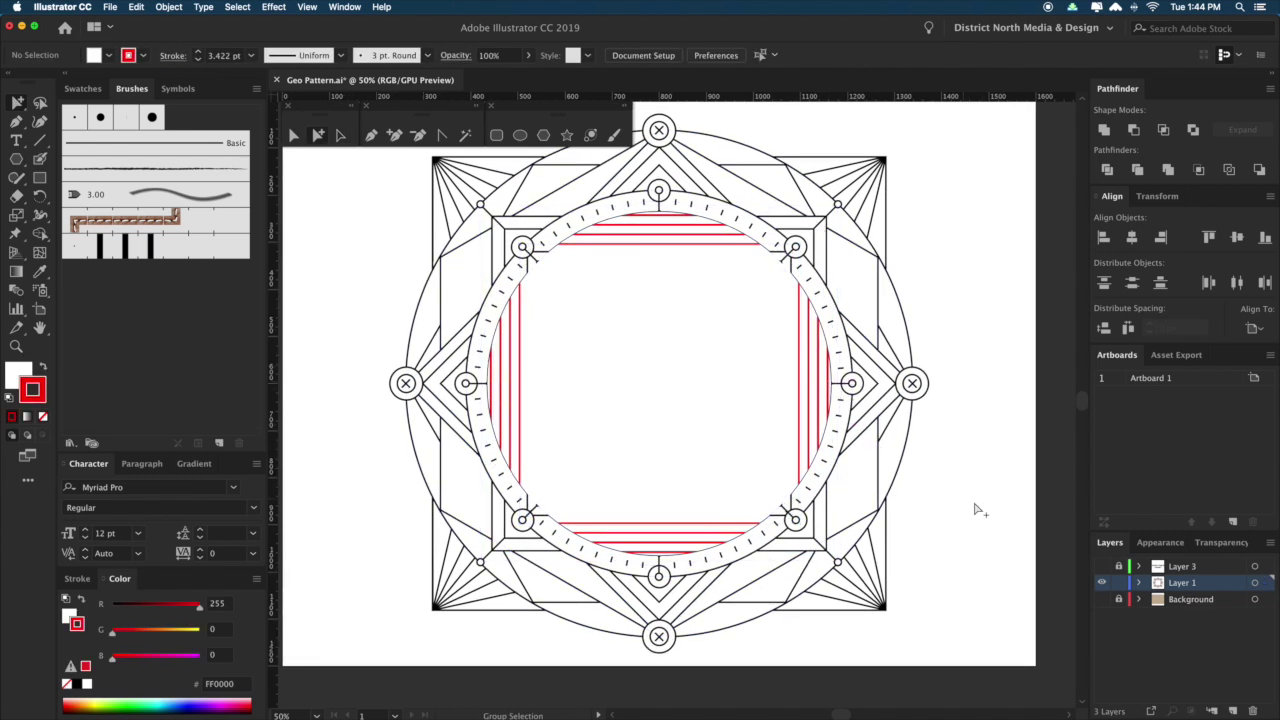
double_click(800, 381)
key("s")
left_click_drag(965, 572, 989, 555)
key("a")
left_click(987, 552)
left_click(822, 354)
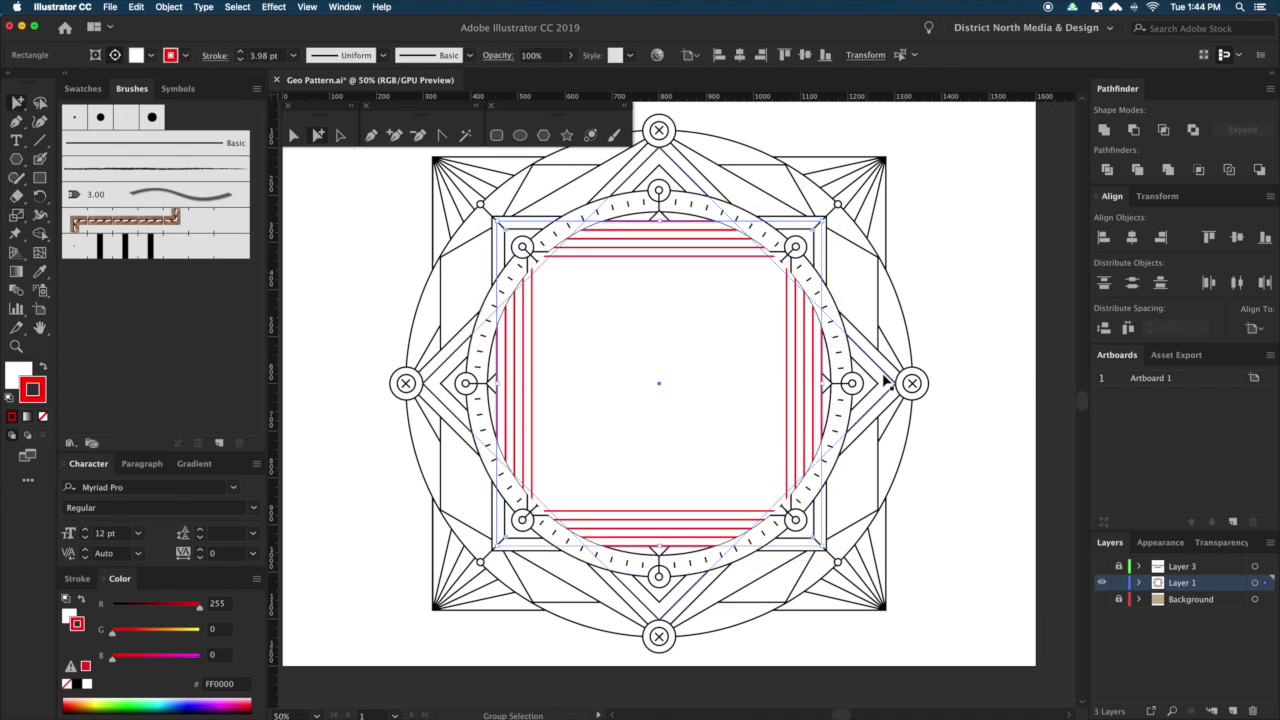
left_click(978, 524)
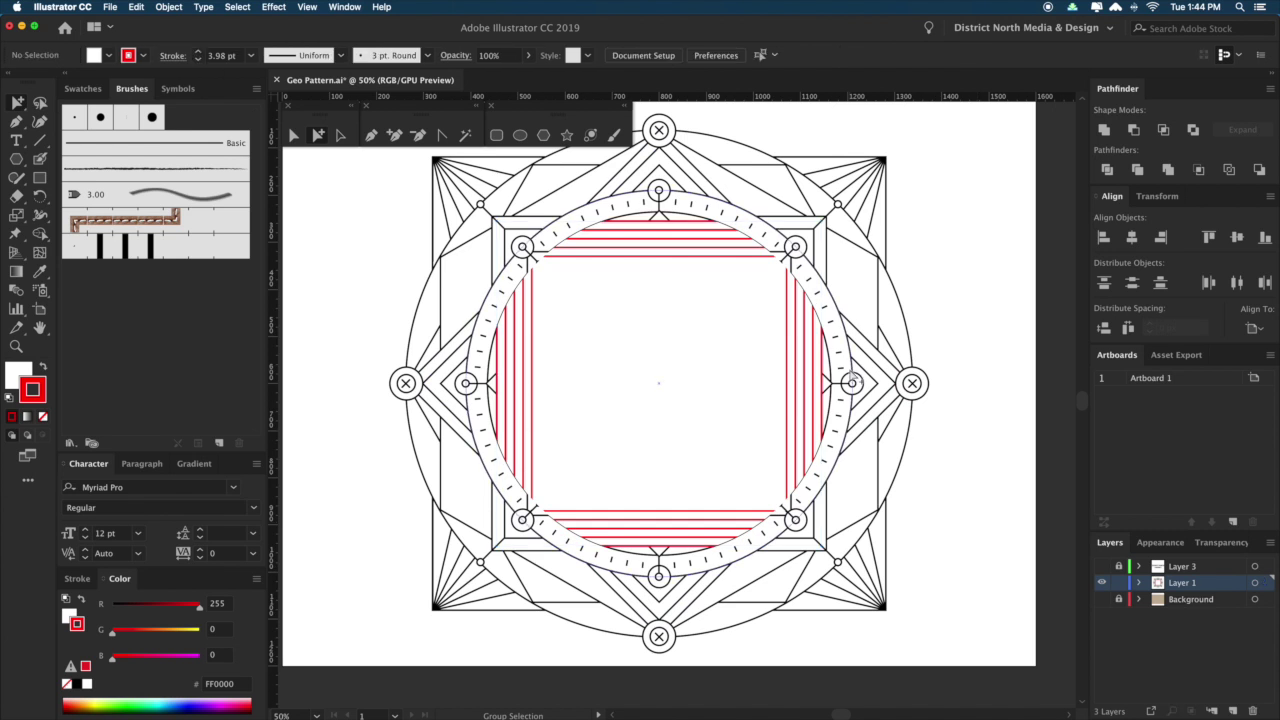
Give the outermost and innermost squares of the clipped blend a black 3 pt stroke.
left_click(822, 366)
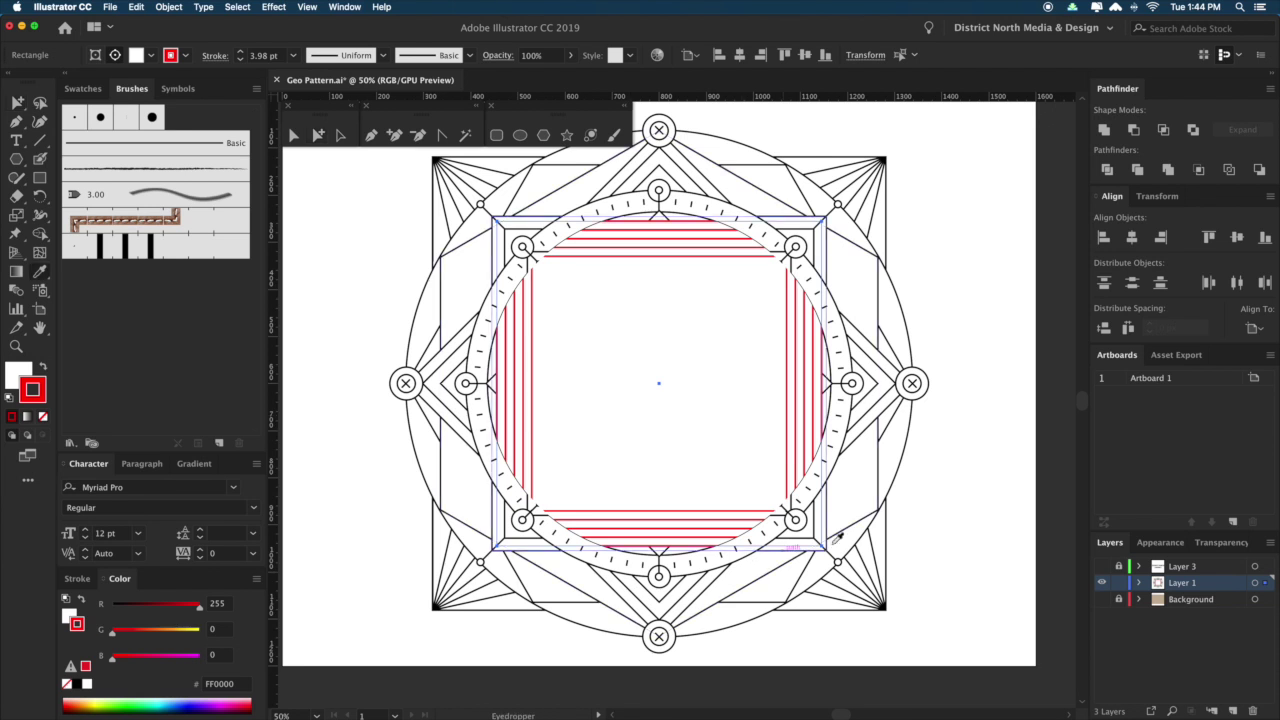
key("d")
left_click(980, 505)
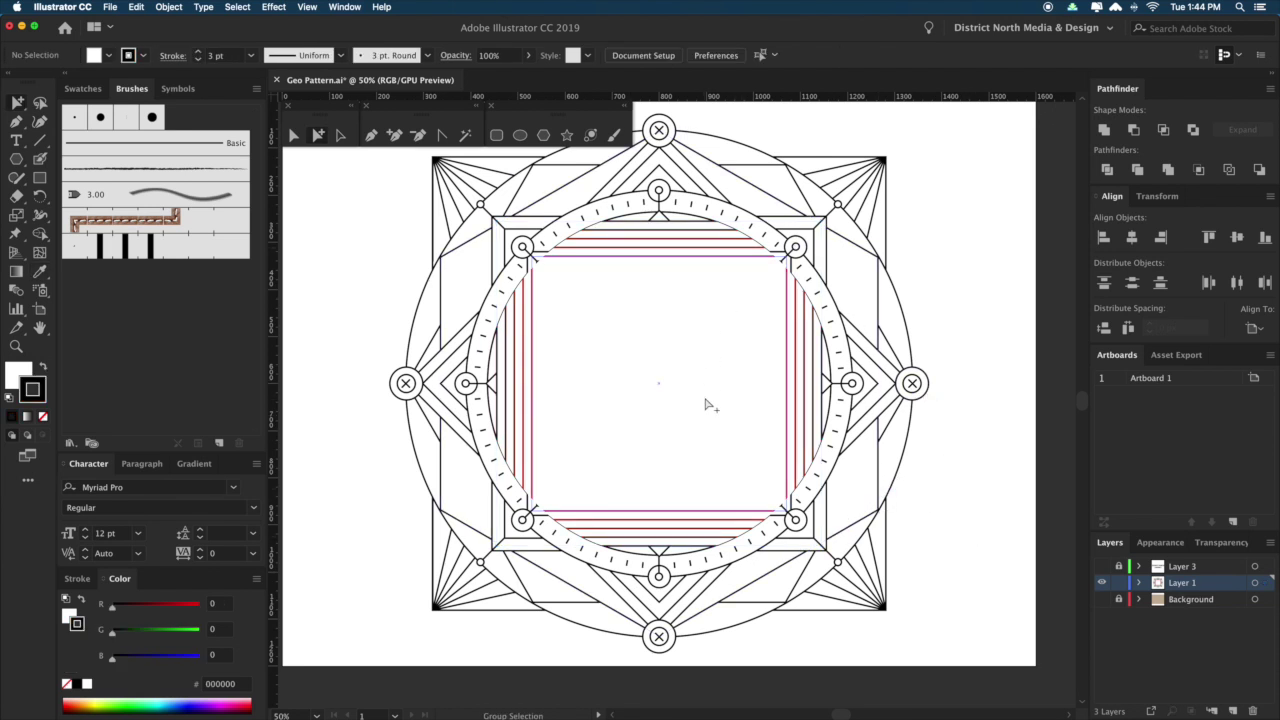
left_click(790, 394)
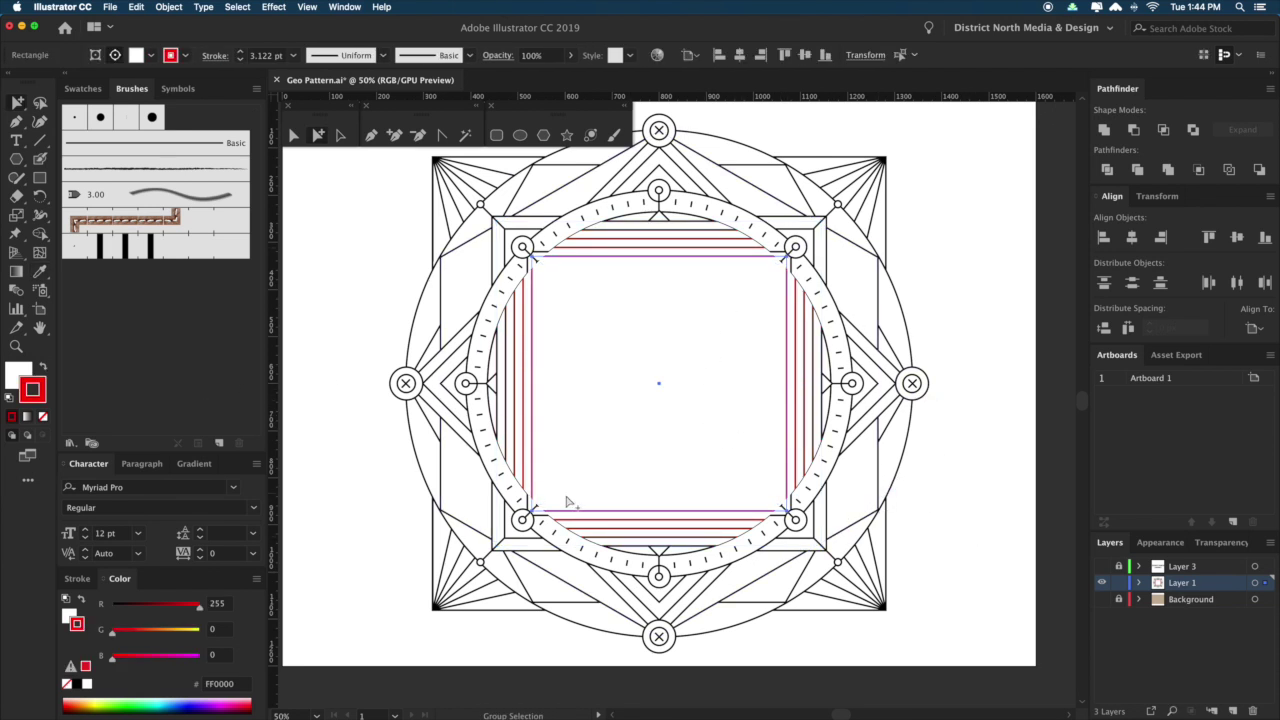
key("d")
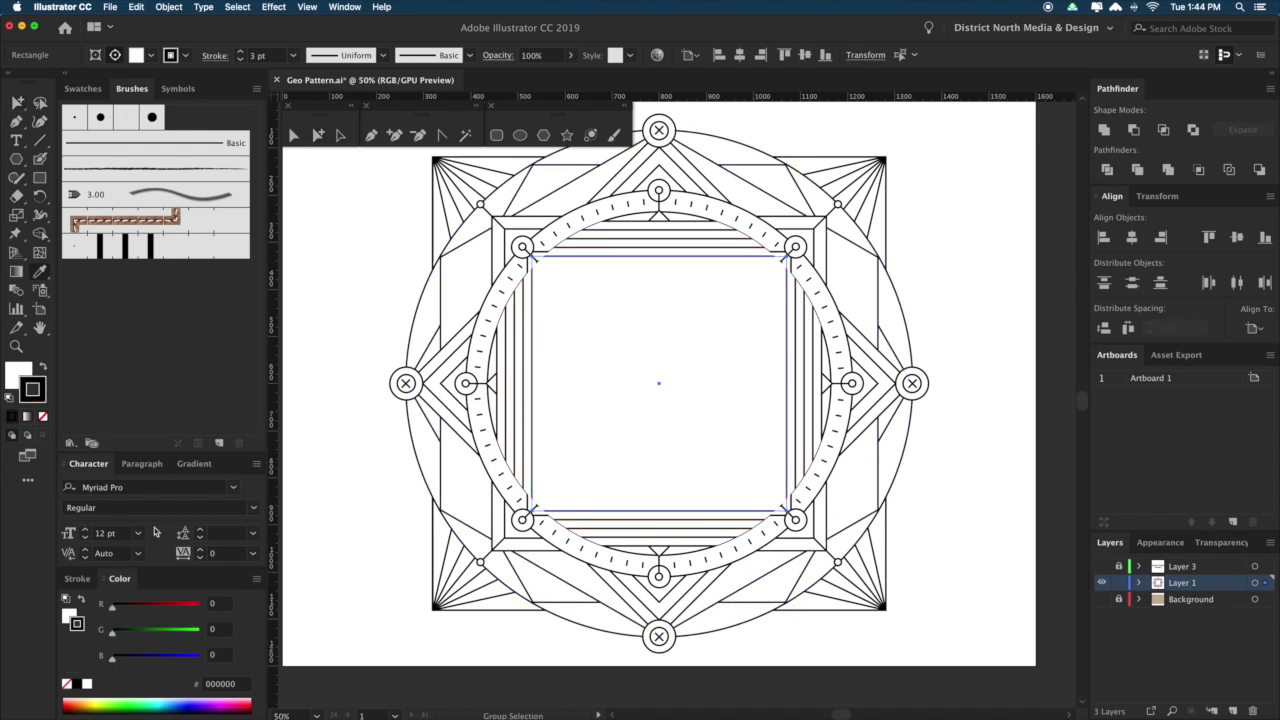
Increase the stroke weight of the blend's innermost square to 9 pt and deselect it.
left_click(78, 579)
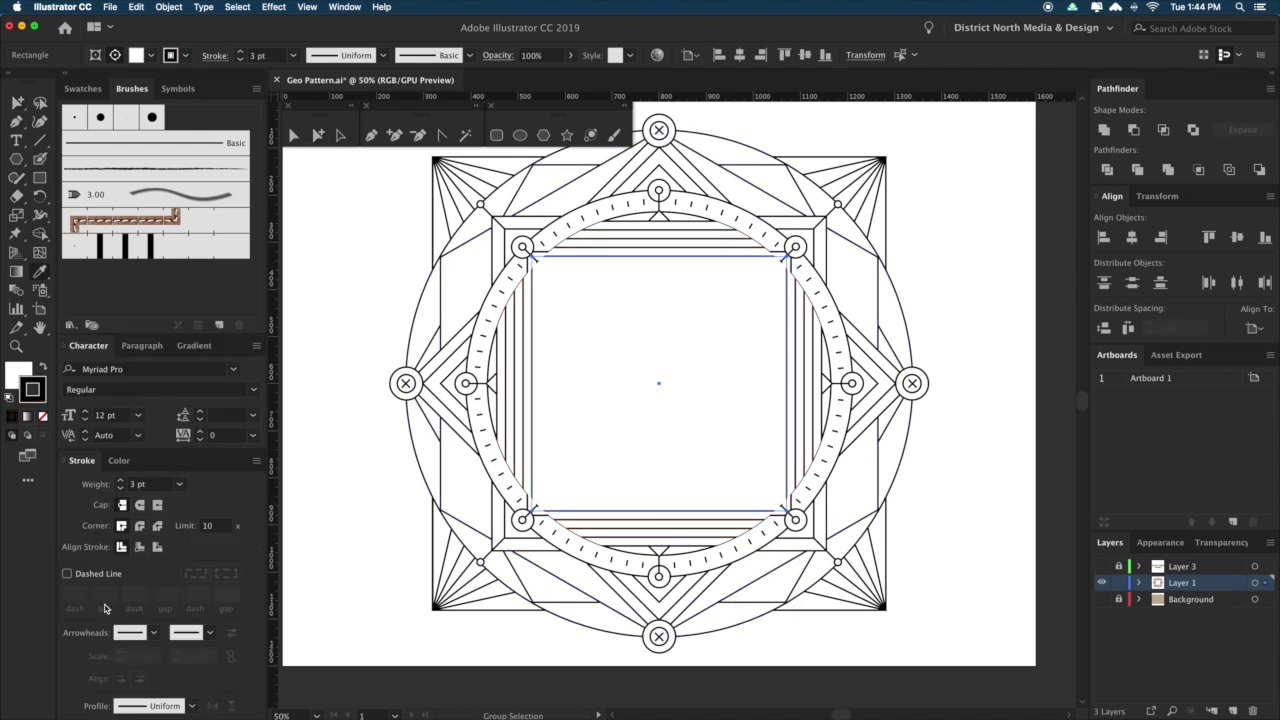
left_click(120, 481)
left_click(120, 481)
left_click(120, 481)
left_click(120, 481)
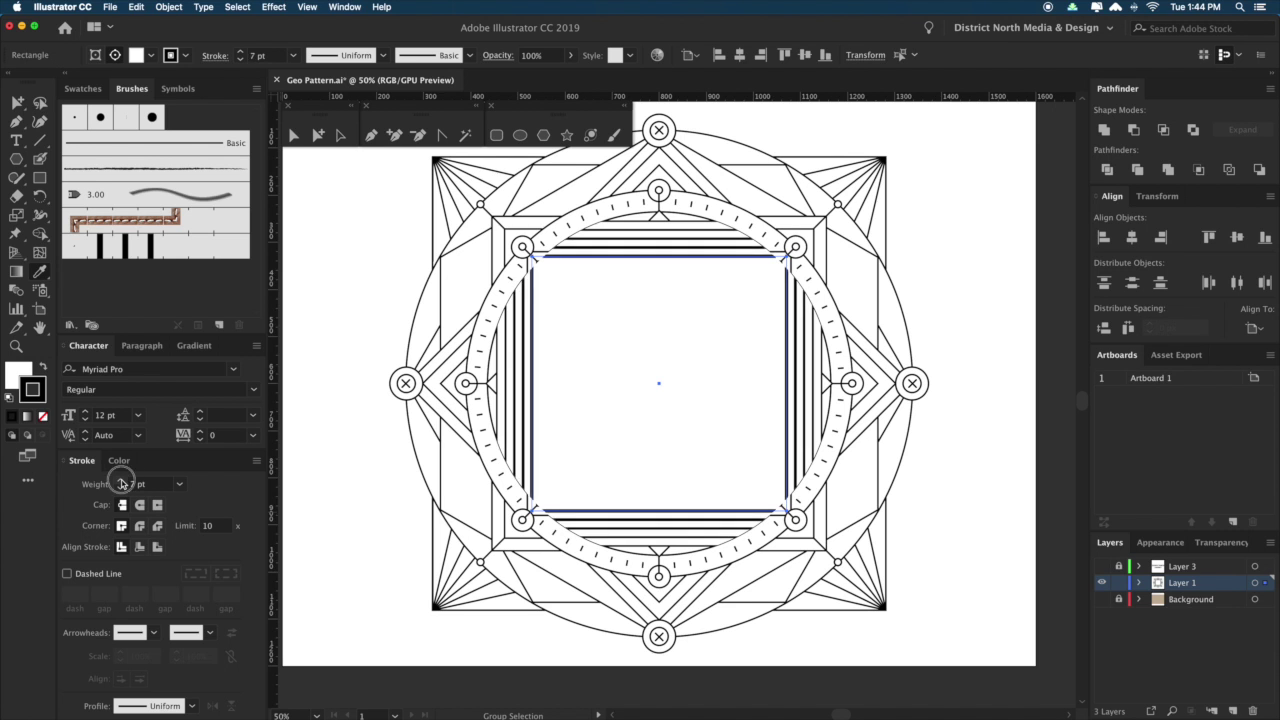
left_click(120, 481)
left_click(120, 481)
key("v")
left_click(973, 533)
Delete the clipped group of blended squares from the artwork.
key("a")
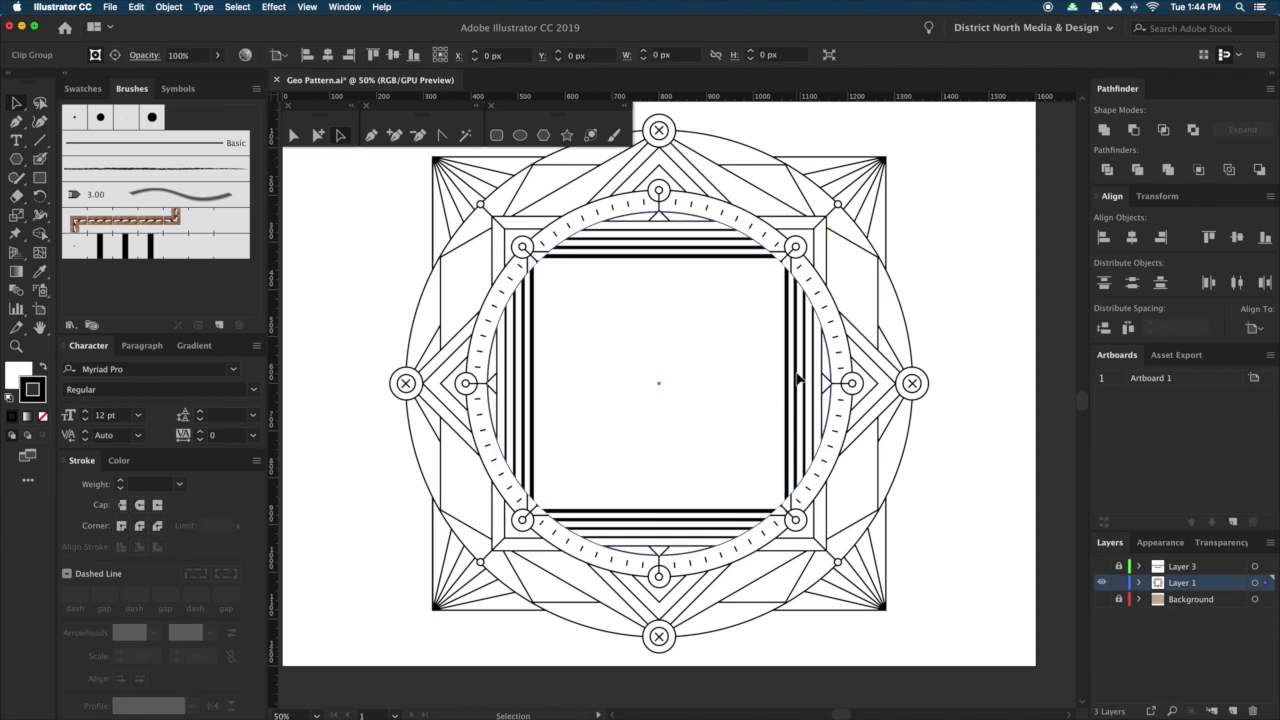
key("v")
left_click(798, 378)
key("Delete")
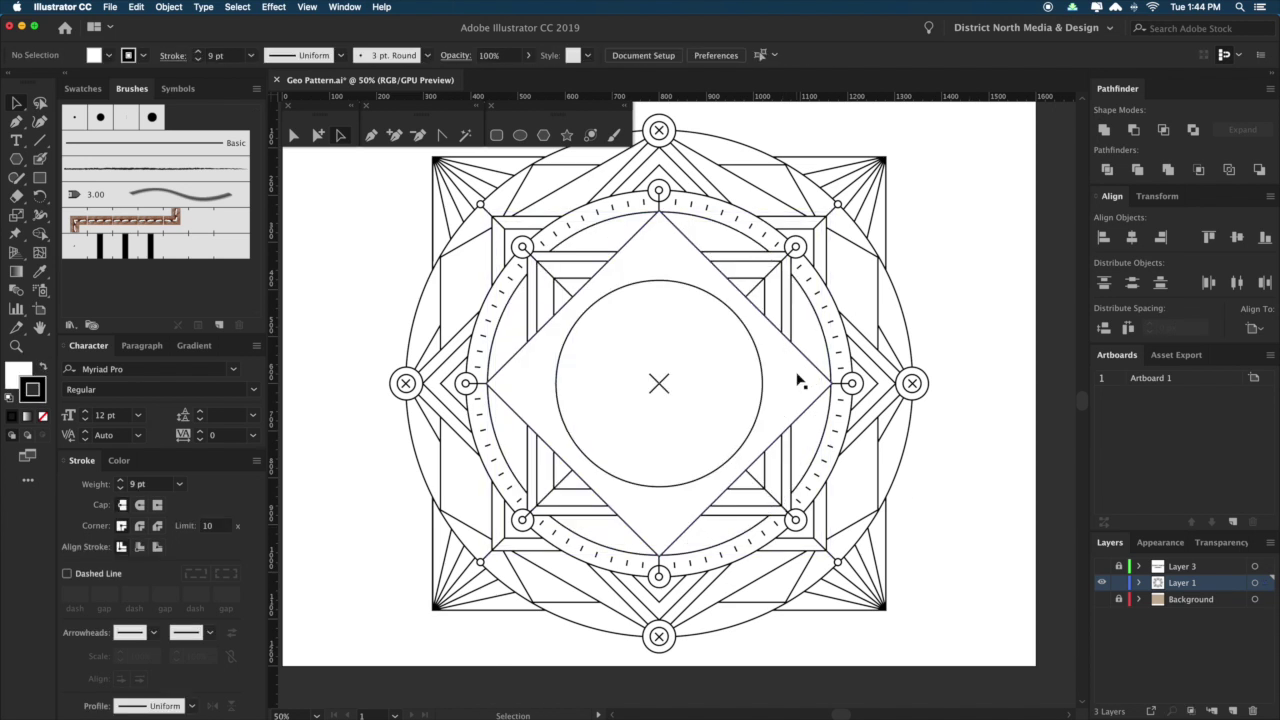
Undo the deletion of the clipped blend group and deselect it.
key("super+z")
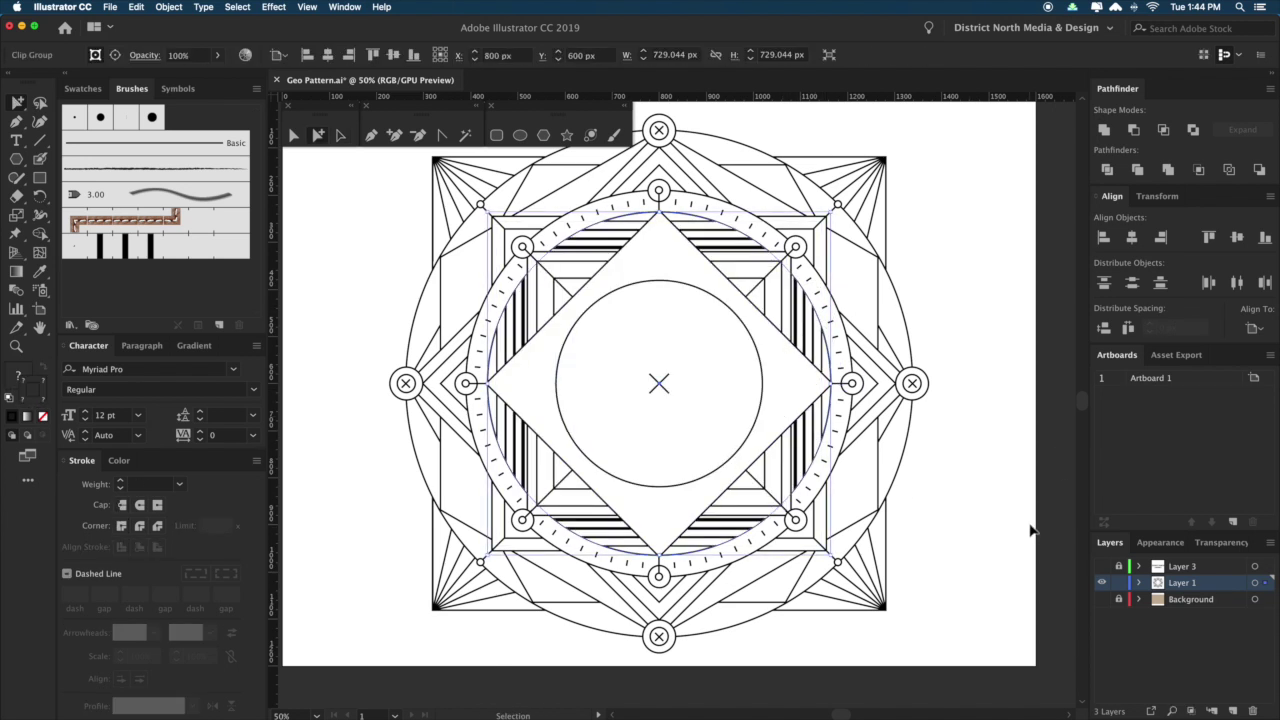
left_click(1026, 524)
mouse_move(1007, 497)
left_mouse_down()
mouse_move(988, 496)
mouse_move(984, 480)
mouse_move(983, 499)
left_mouse_up()
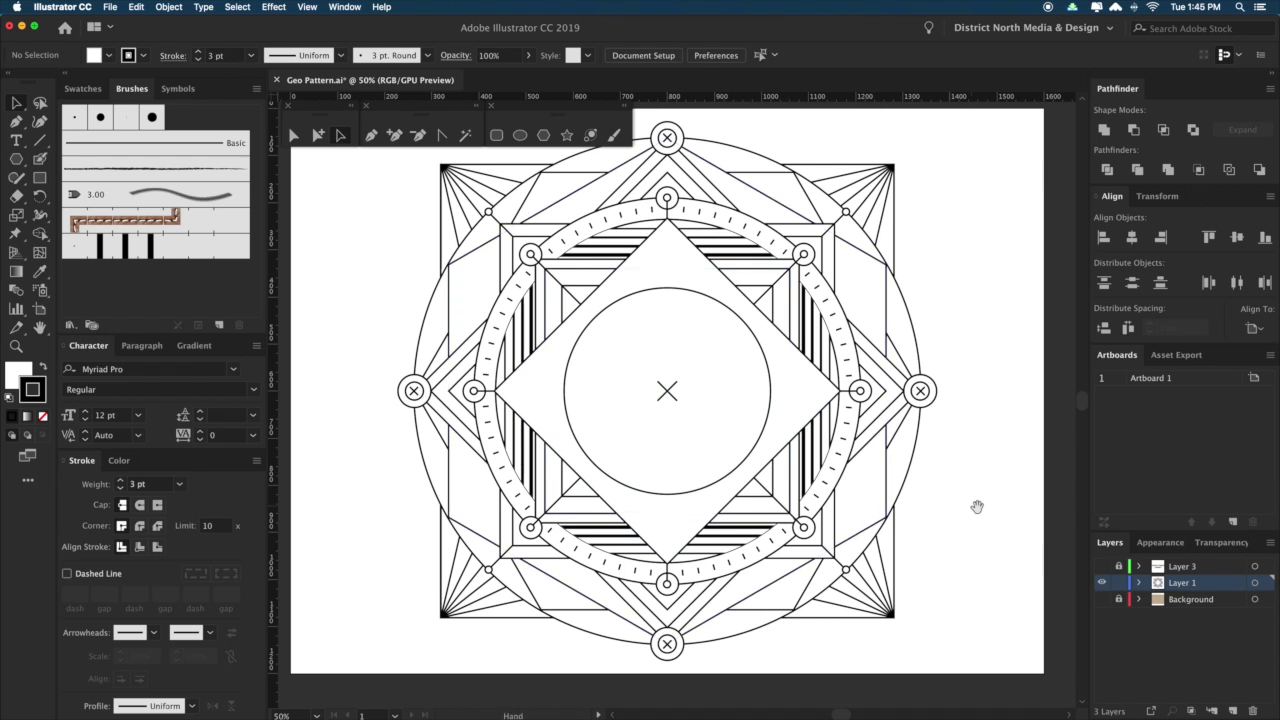
left_click_drag(977, 506, 969, 506)
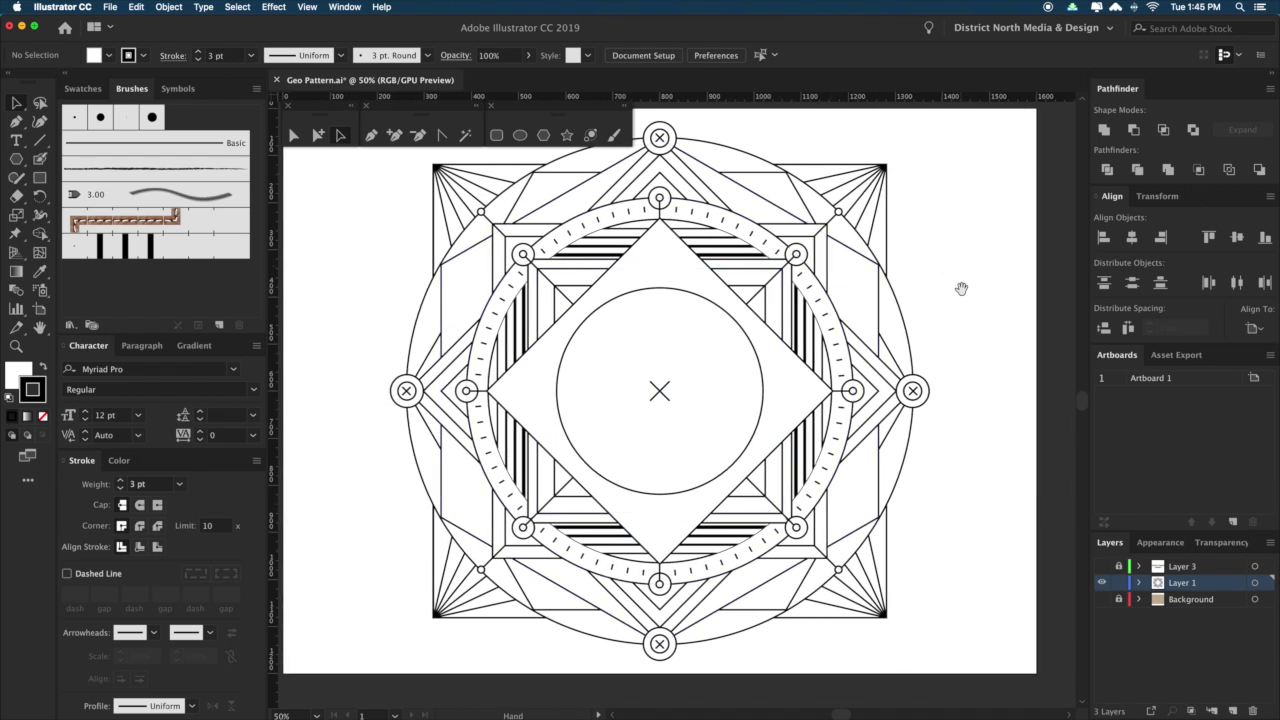
left_click_drag(963, 288, 957, 283)
Try cutting the clipped blend group and pasting it in front, and undo both changes.
key("a")
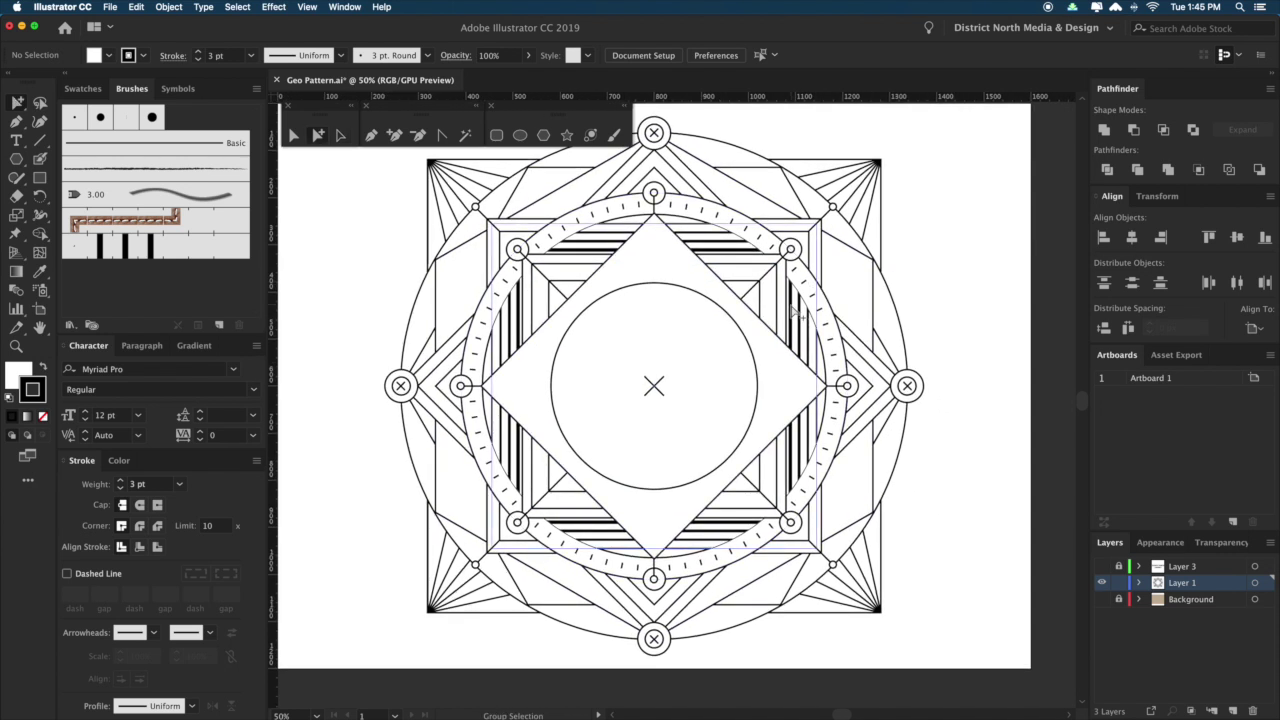
left_click(803, 340)
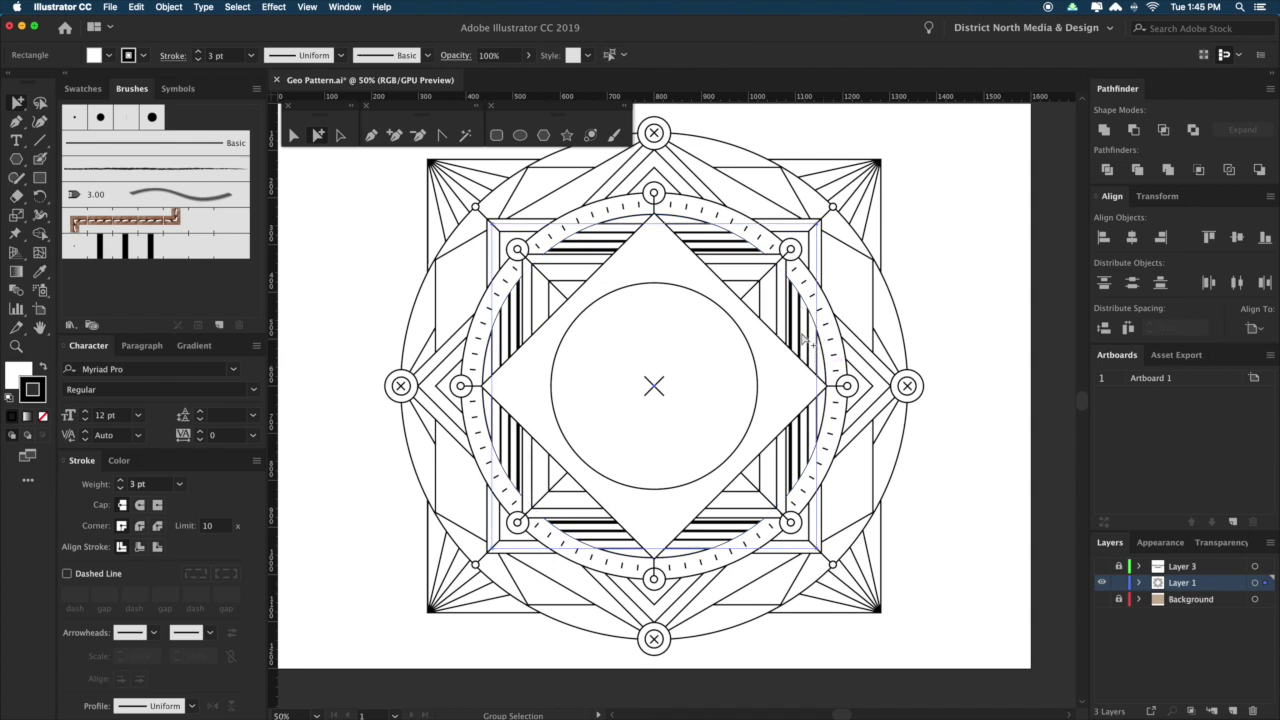
left_click(1006, 500)
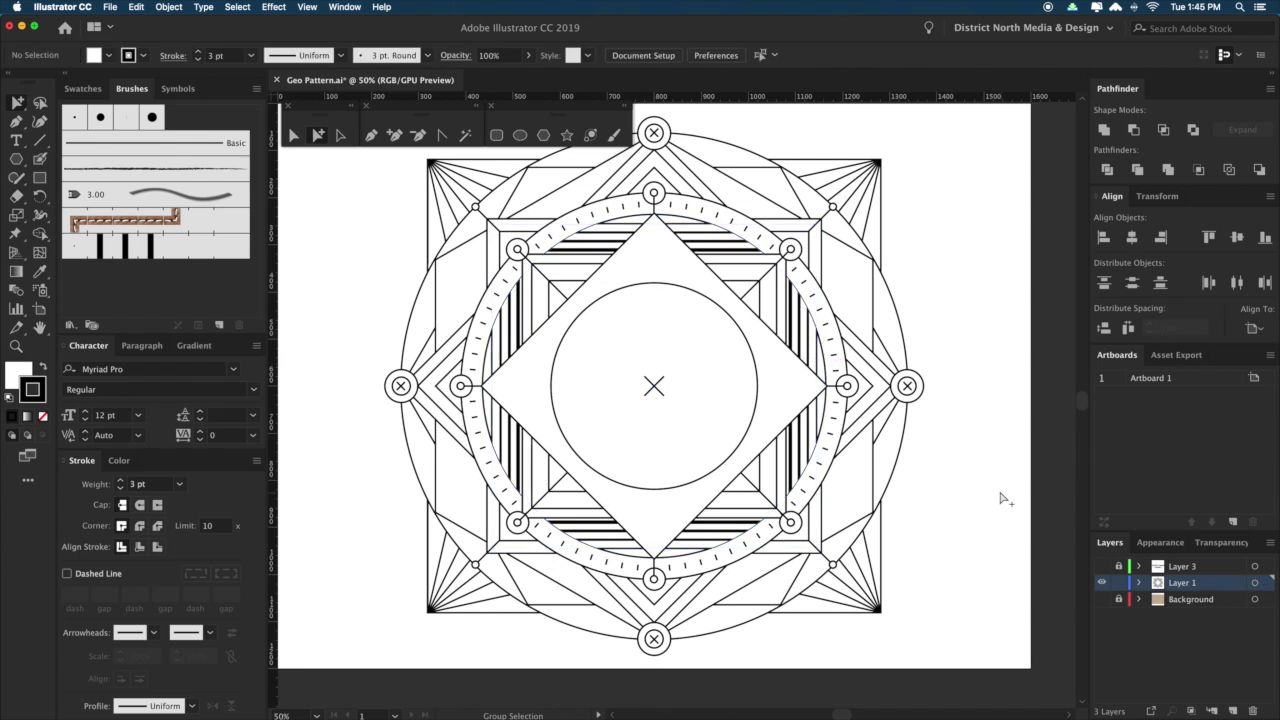
left_click(820, 348)
left_click(821, 349)
left_click(806, 336, "shift")
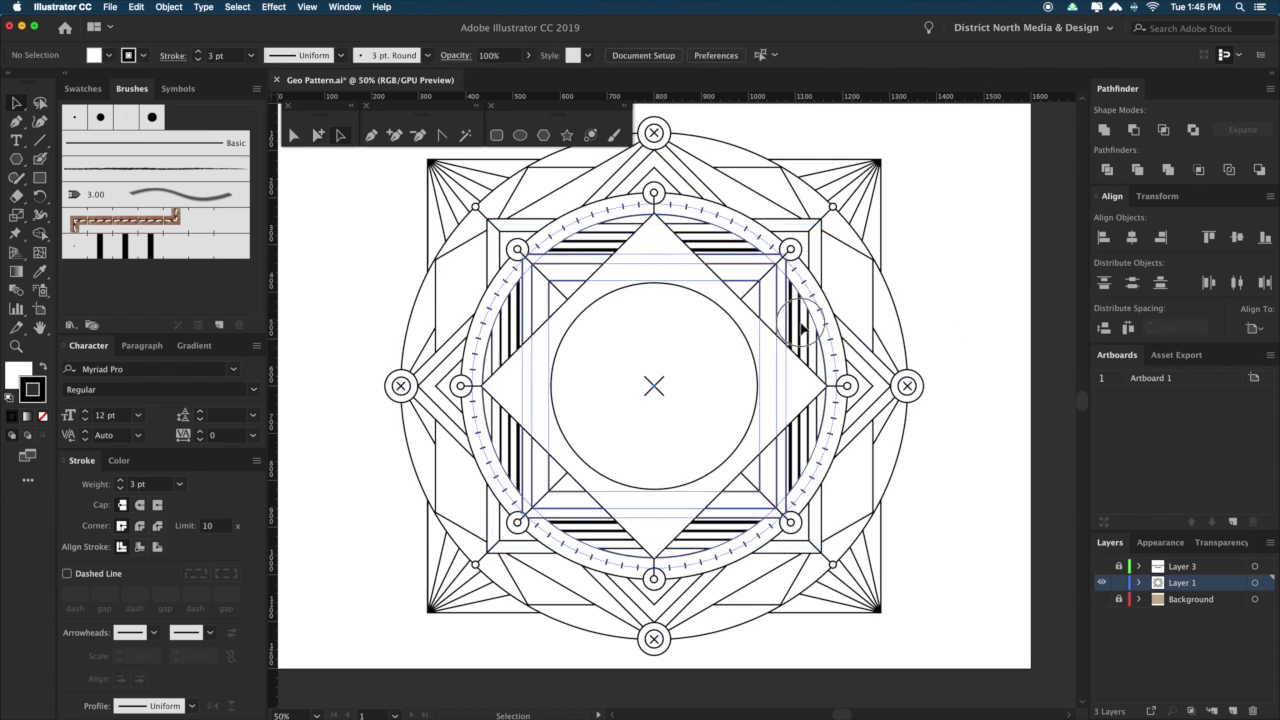
left_click(974, 326)
double_click(802, 334)
key("super+x")
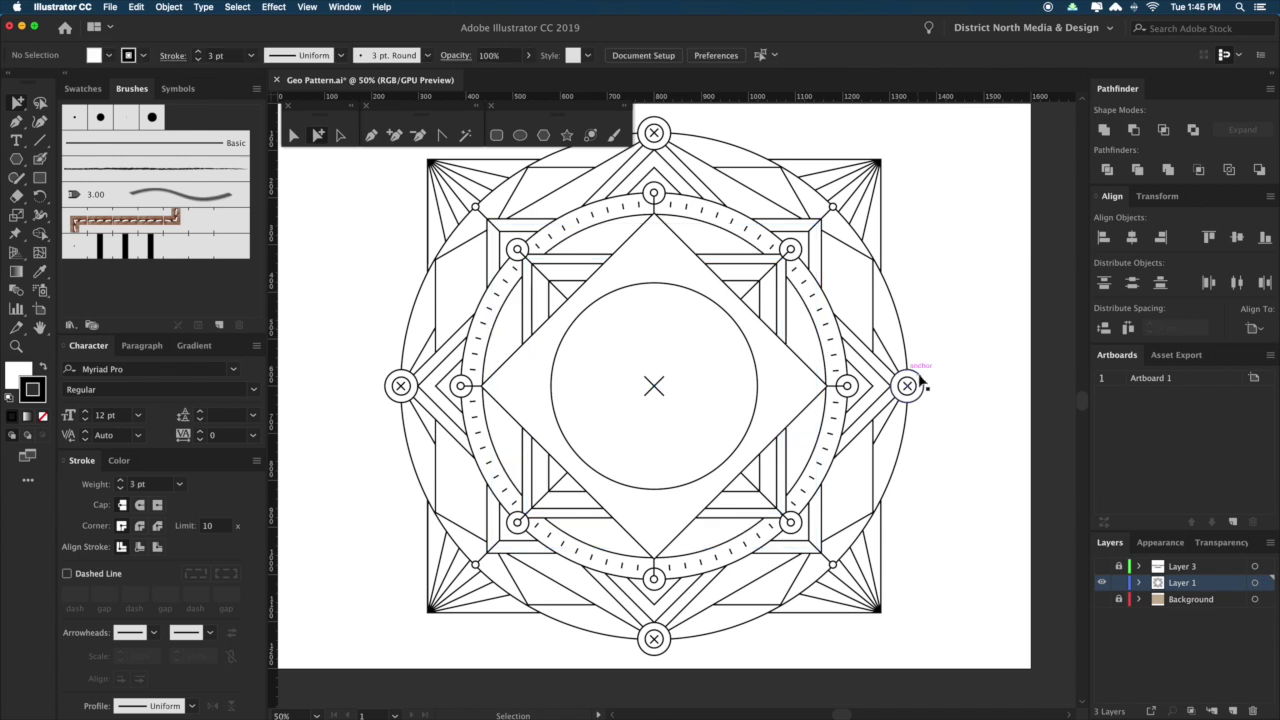
key("super+f")
left_click(967, 432)
key("super+z")
key("super+z")
Isolate the clipped blend group and try to select its thick squares individually.
key("v")
double_click(797, 338)
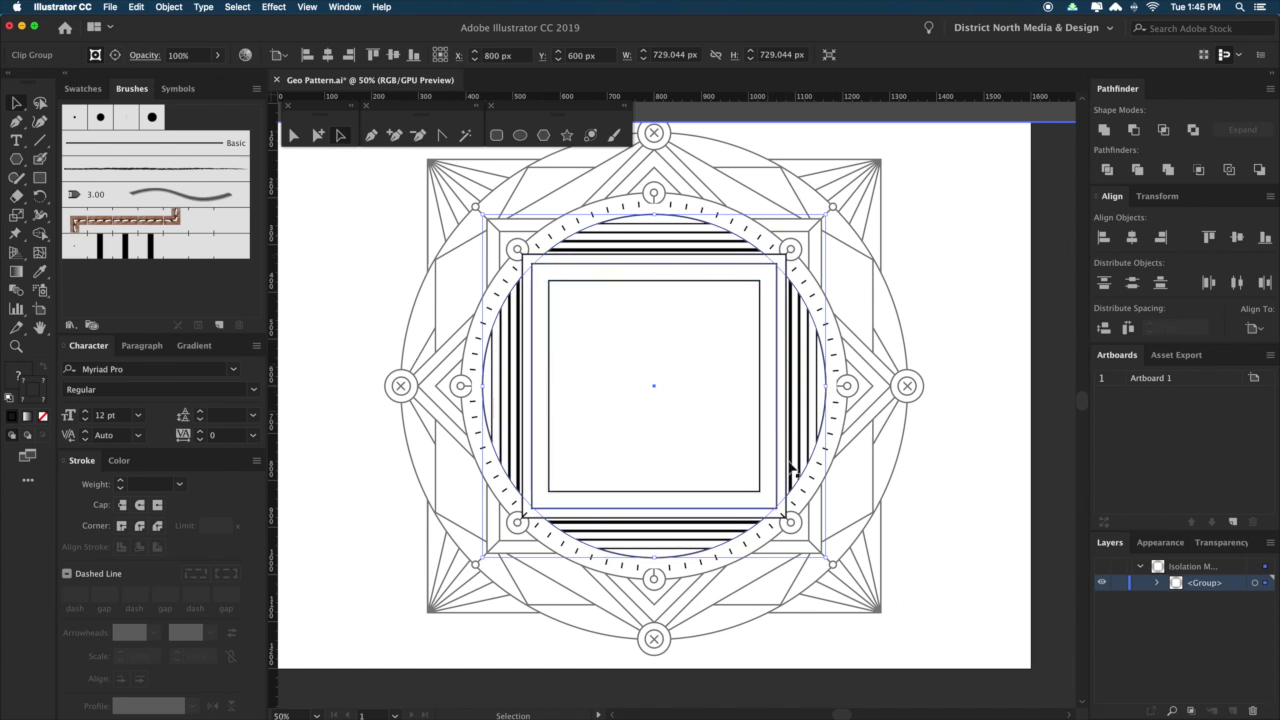
key("alt")
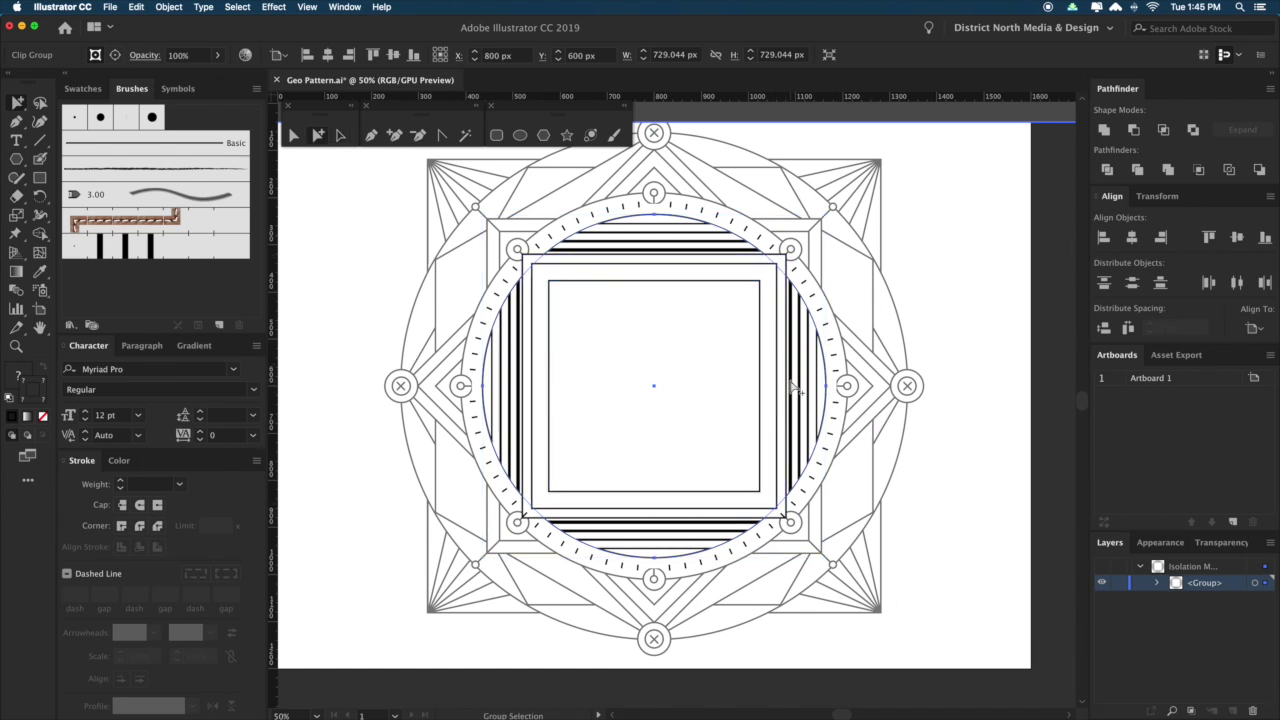
left_click(796, 386)
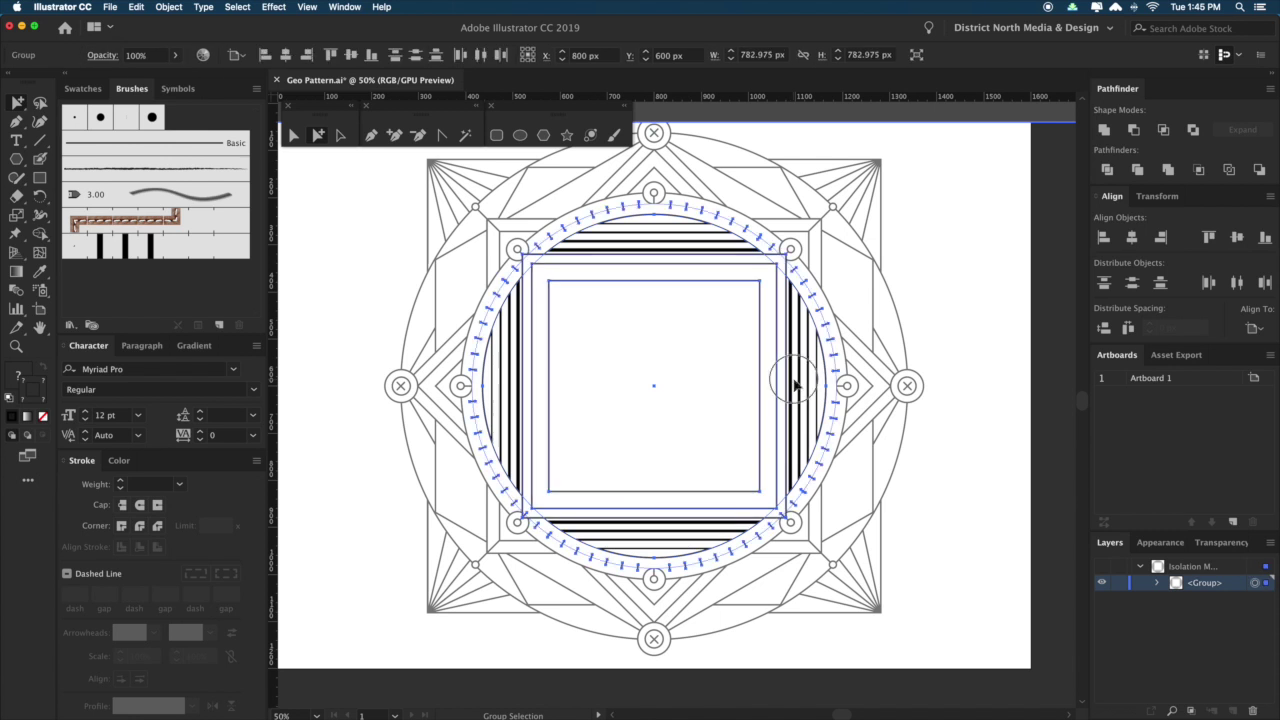
left_click(957, 443)
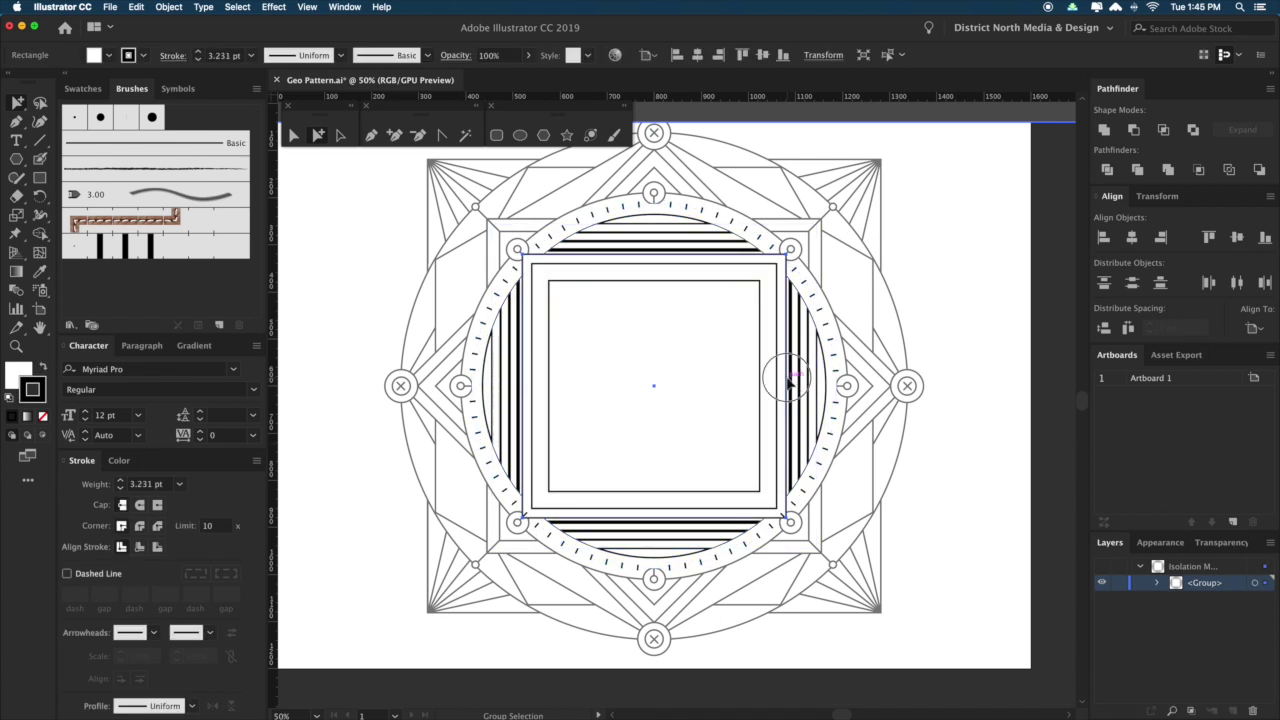
left_click(790, 385)
left_click(897, 469)
left_click(800, 388)
left_click(800, 388)
left_click(800, 388)
left_click(800, 393)
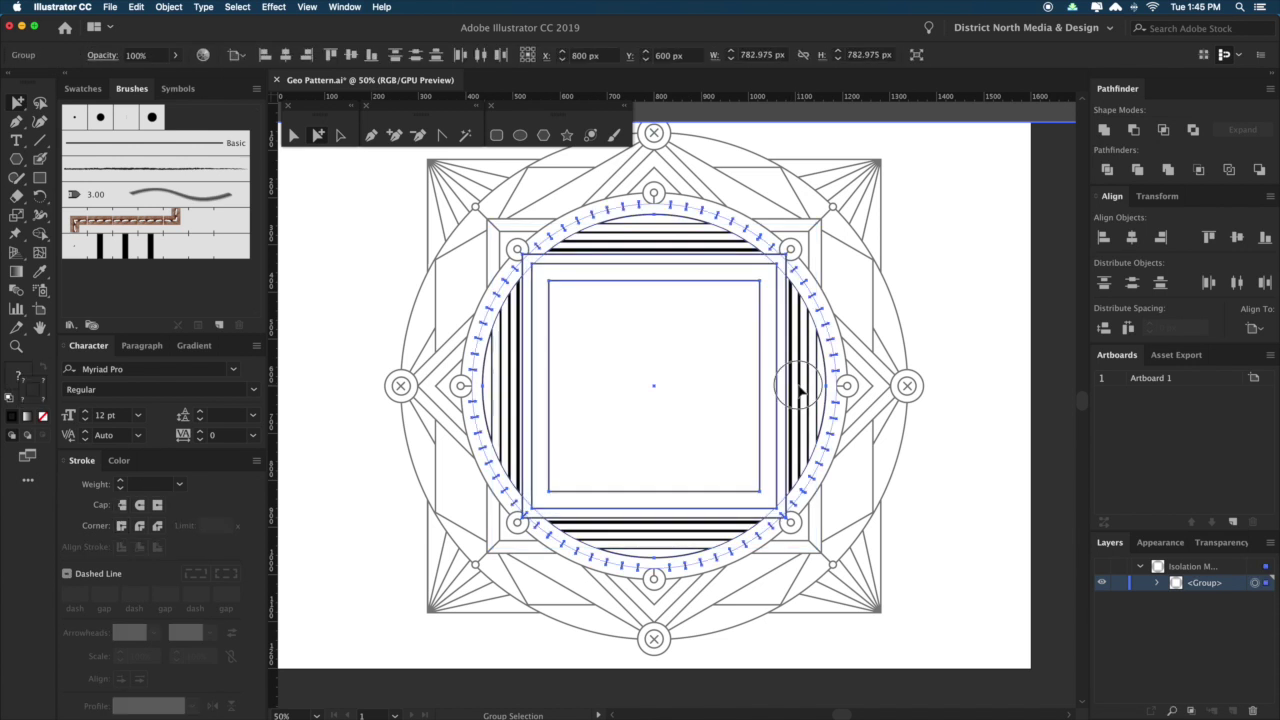
Try adjusting a blended square inside the isolated group, undo the change, and exit isolation.
left_click(994, 514)
left_click(798, 395)
left_click_drag(798, 397, 820, 398)
key("super+z")
key("super+z")
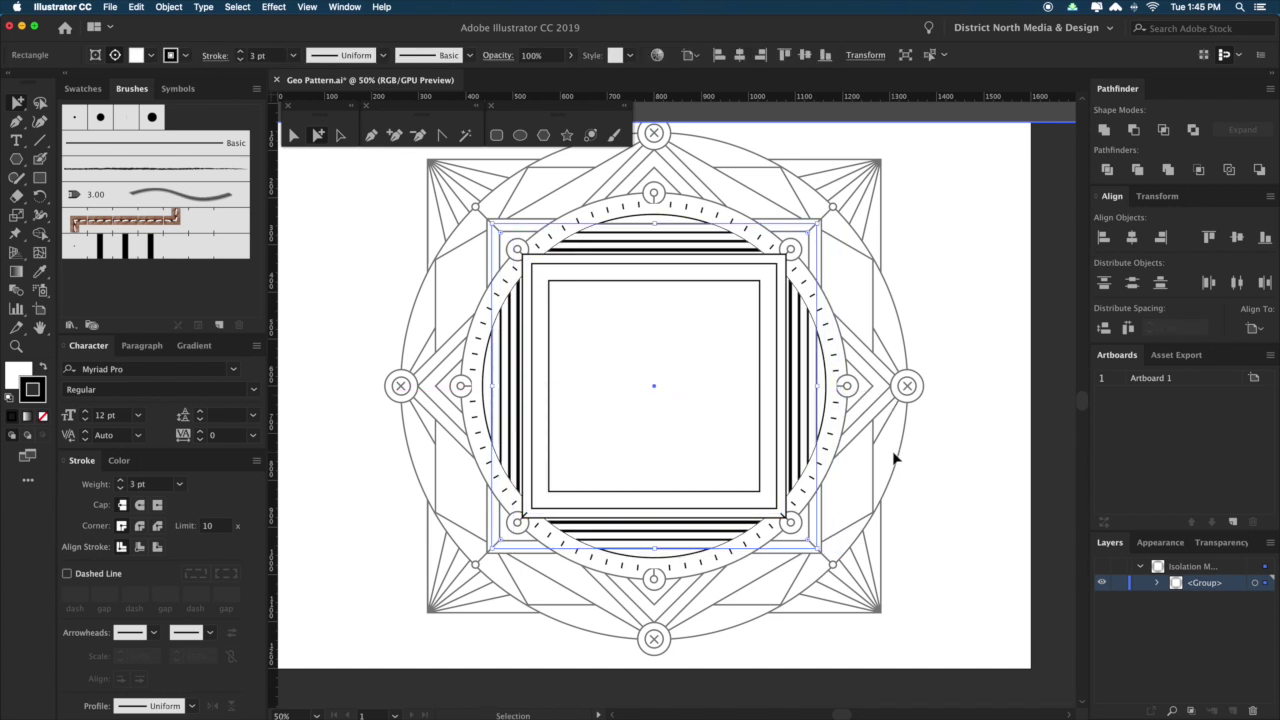
double_click(895, 458)
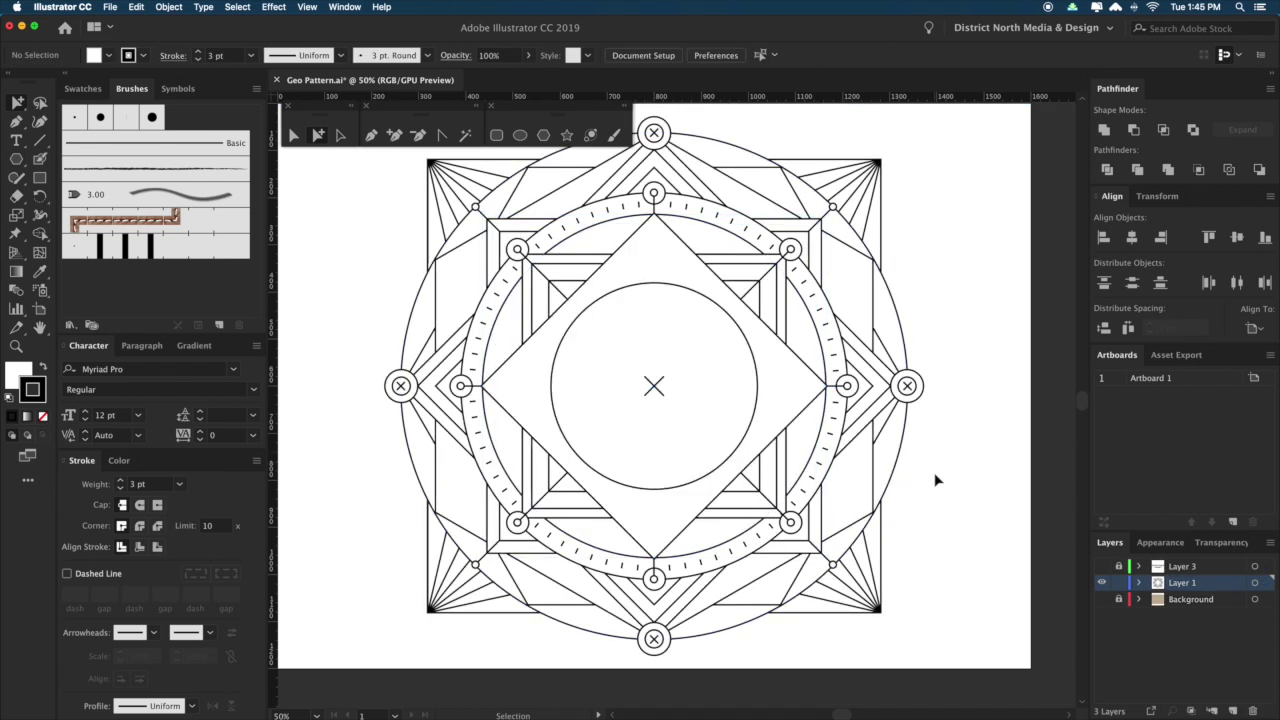
Undo the recent changes back to the point where all of the clipped blend's squares have a 3 pt stroke.
key("super+z")
key("space")
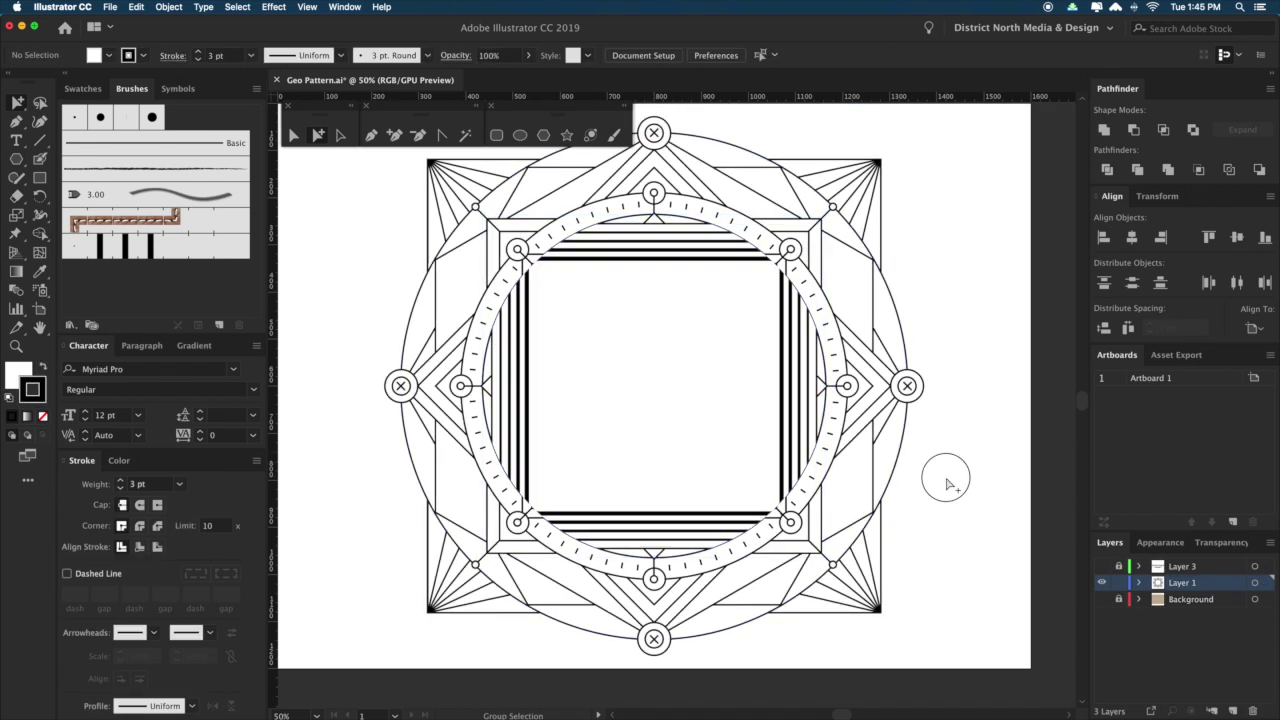
left_click_drag(948, 494, 948, 478)
key("super+z")
key("super+z")
key("super+z")
key("super+z")
key("super+z")
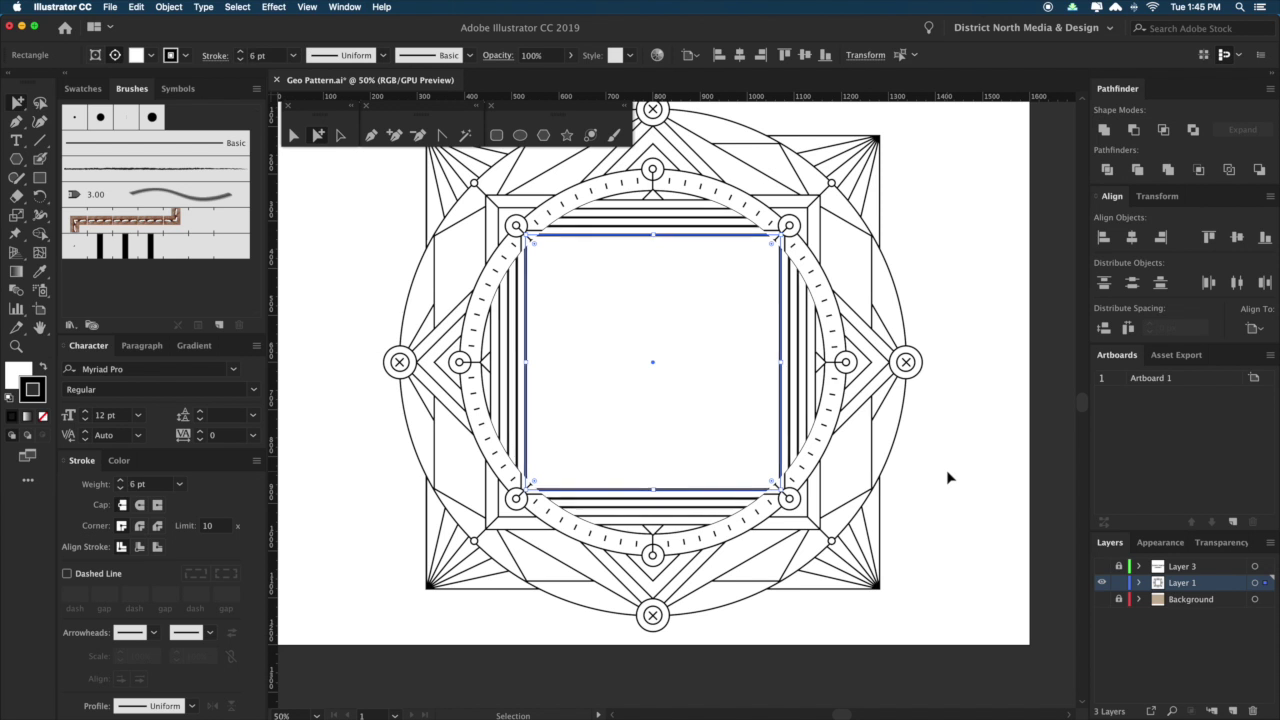
key("super+z")
key("super+z")
key("super+z")
key("super+z")
key("super+z")
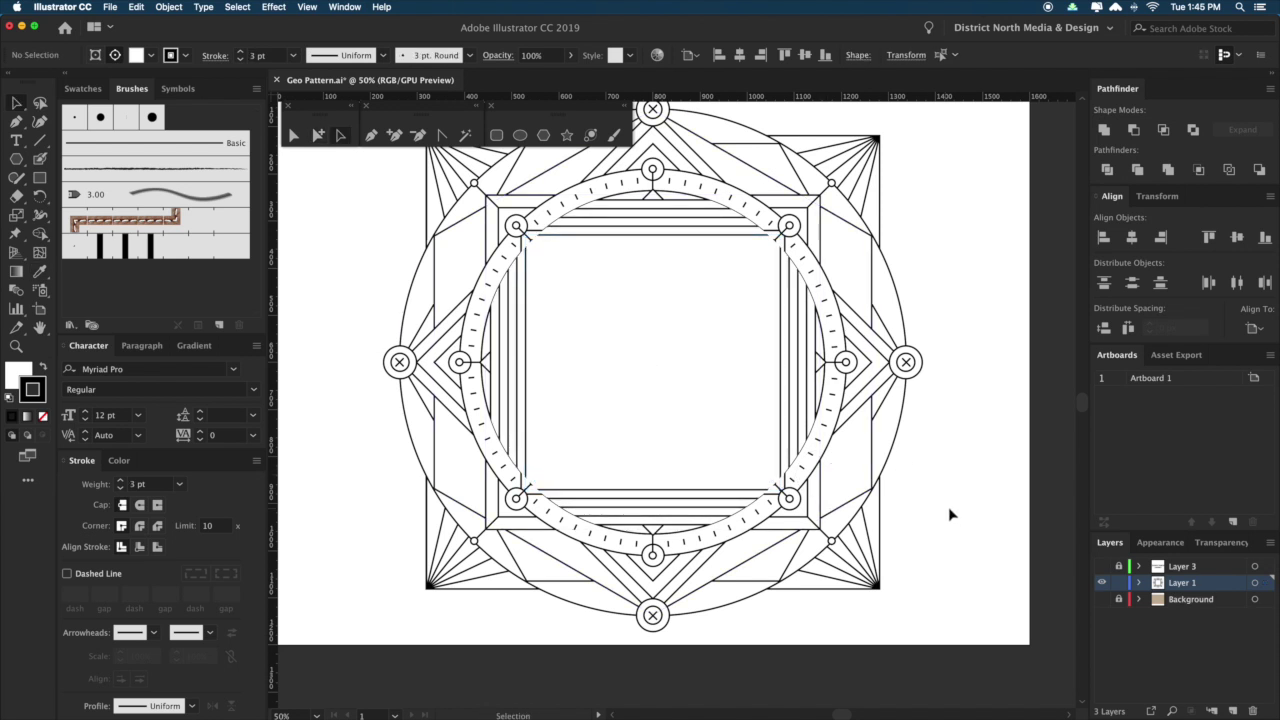
Cut the clipped blend group from the front of the artwork and try pasting it in back, behind the diamond.
key("a")
key("super+x")
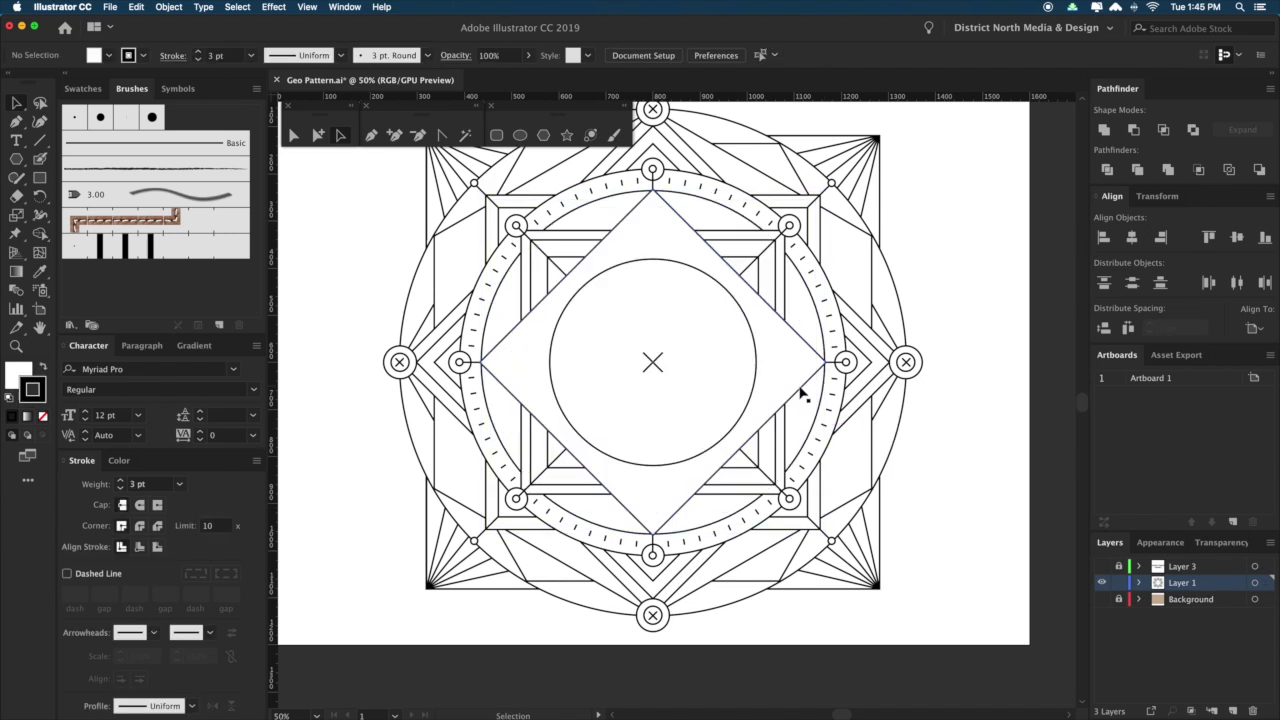
key("super+b")
left_click(975, 490)
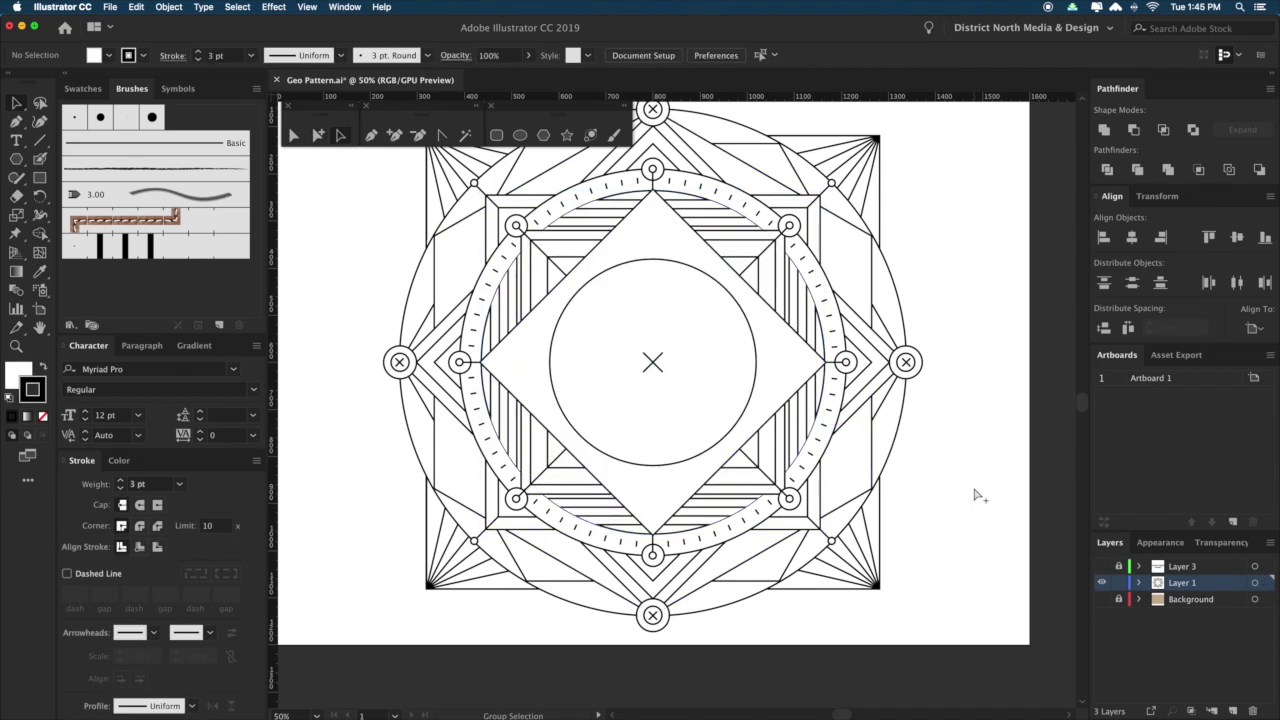
key("super+z")
left_click(799, 418)
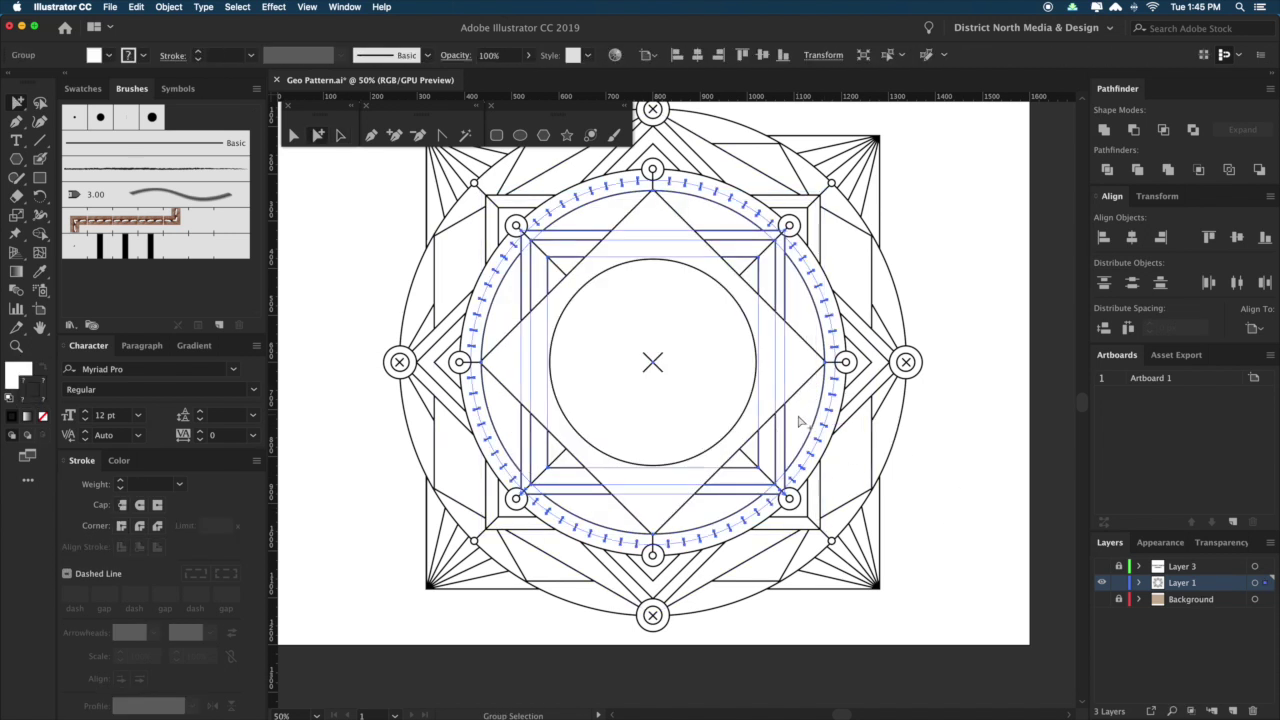
key("super+shift+z")
left_click(963, 517)
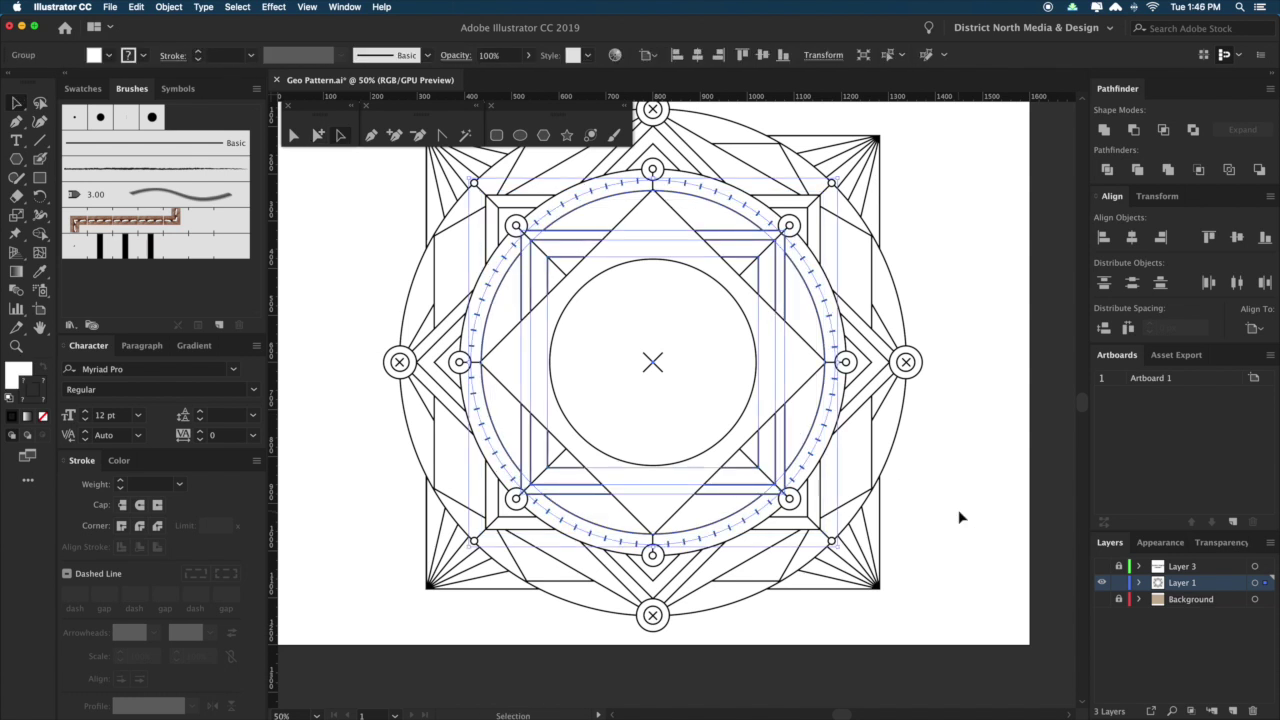
Paste the cut blend group in front of the tick ring's inner circle, underneath the diamond, and deselect it.
key("a")
left_click(795, 427, "alt")
left_click(793, 422)
left_click(981, 513)
left_click(803, 424)
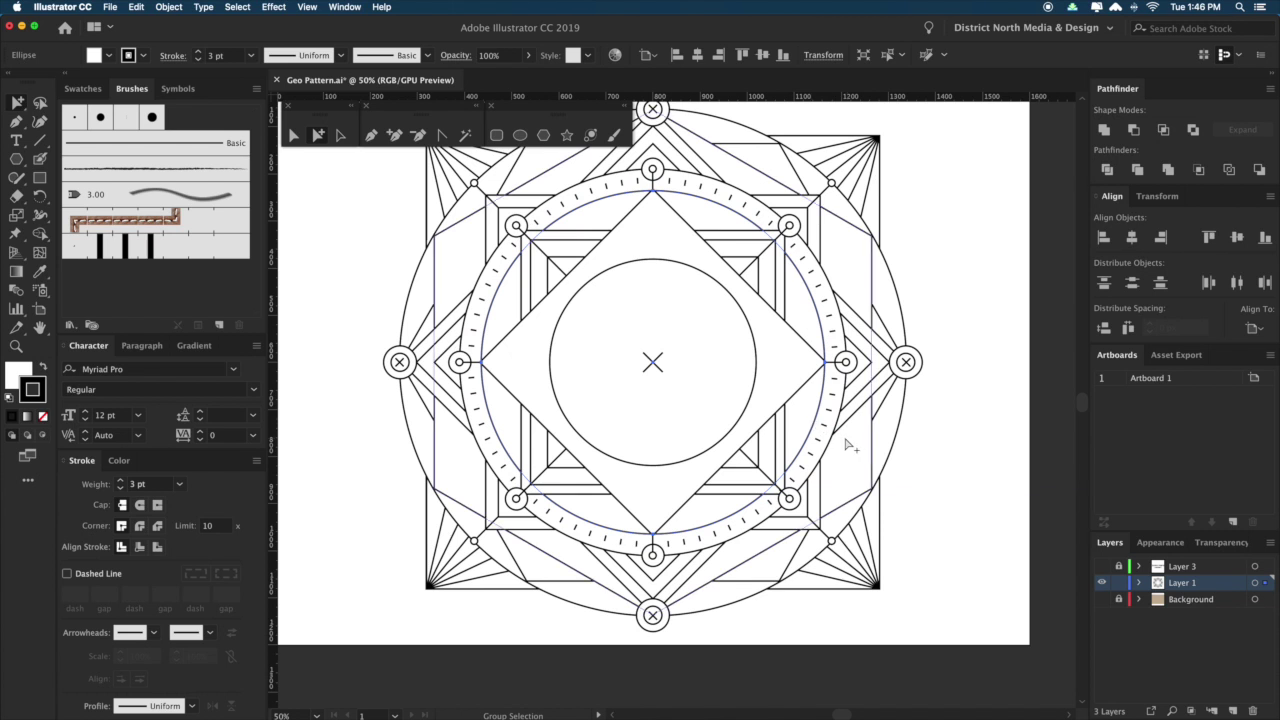
left_click(816, 423)
left_click(1043, 525)
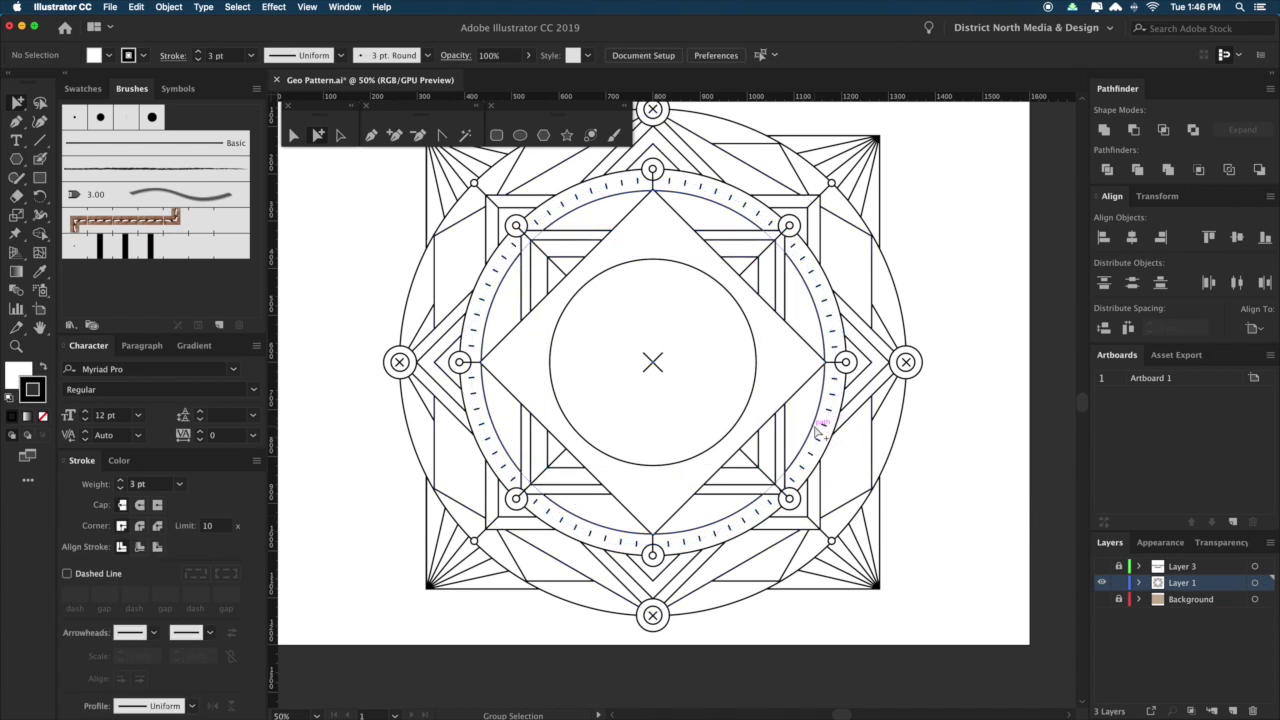
left_click(817, 428)
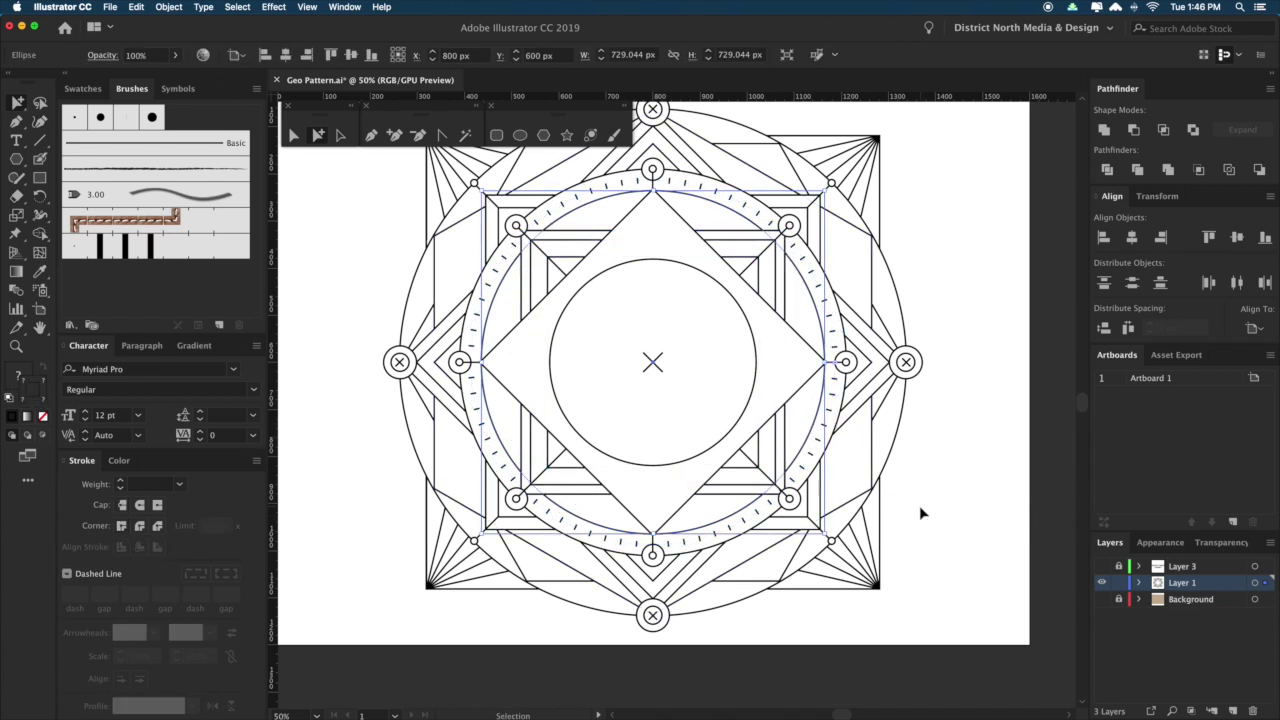
left_click(940, 522)
key("space")
left_click_drag(963, 517, 974, 552)
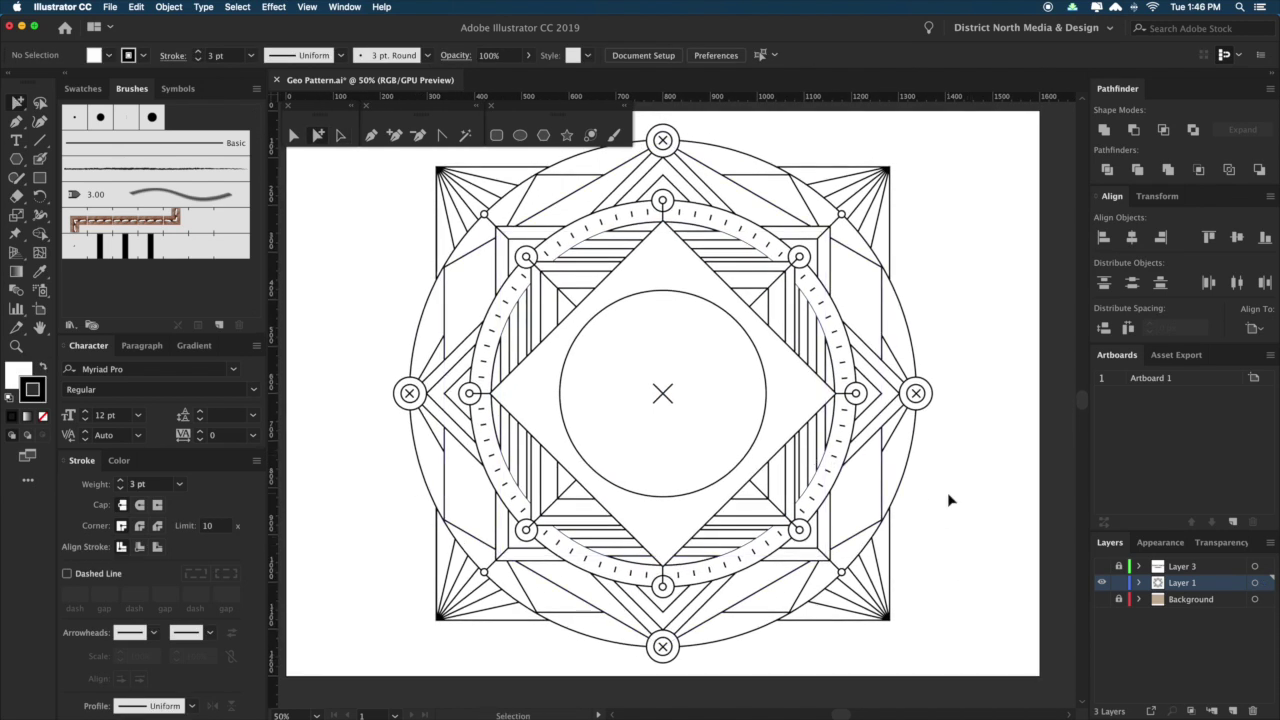
Scale the blended squares inside the clip up to about 770 px wide and deselect them.
left_click(829, 460)
key("s")
mouse_move(943, 609)
left_mouse_down()
mouse_move(951, 523)
mouse_move(963, 656)
mouse_move(980, 619)
left_mouse_up()
key("a")
left_click(970, 621)
key("space")
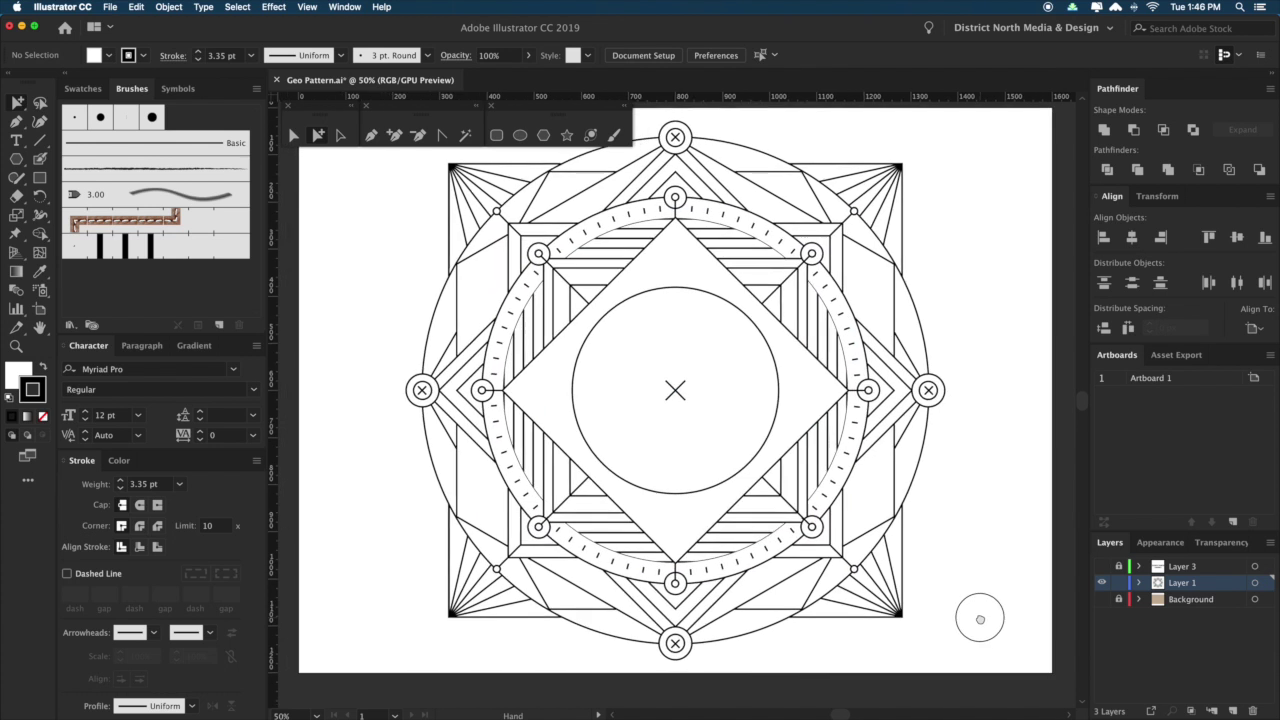
left_click_drag(990, 572, 988, 577)
Try a dashed stroke with 12 pt dashes on the blended squares.
left_click(819, 458)
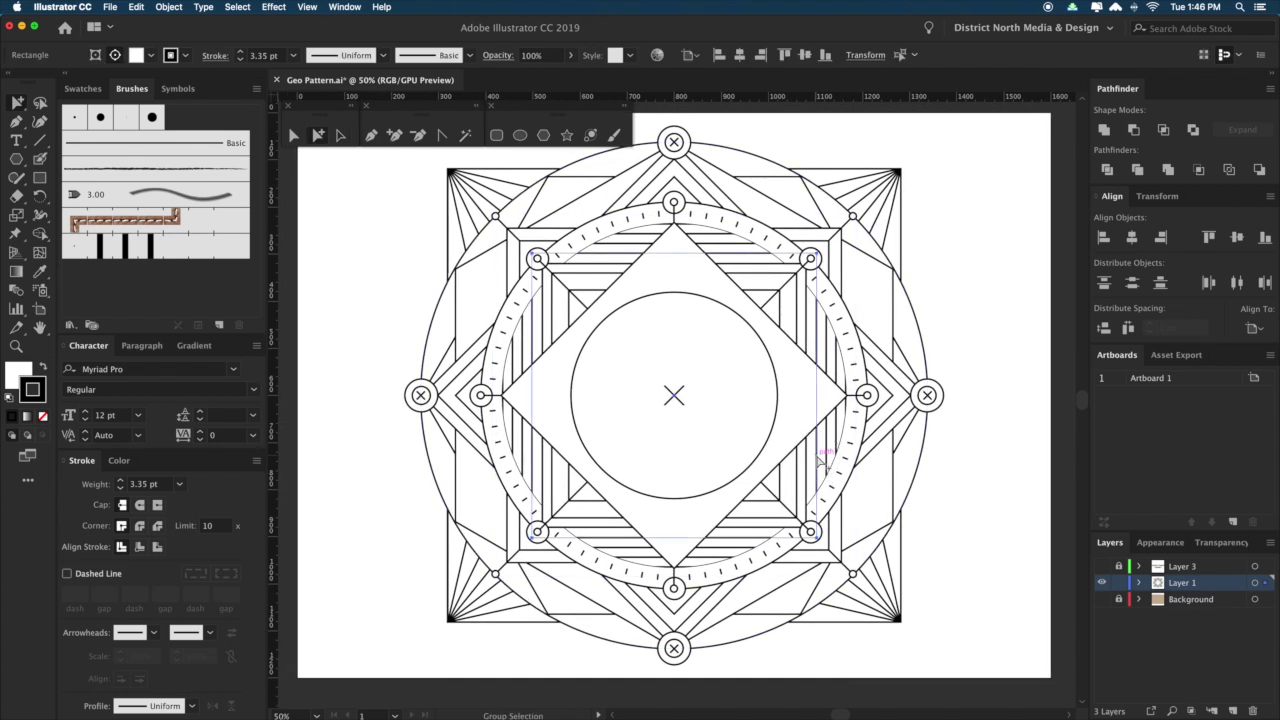
left_click(819, 458)
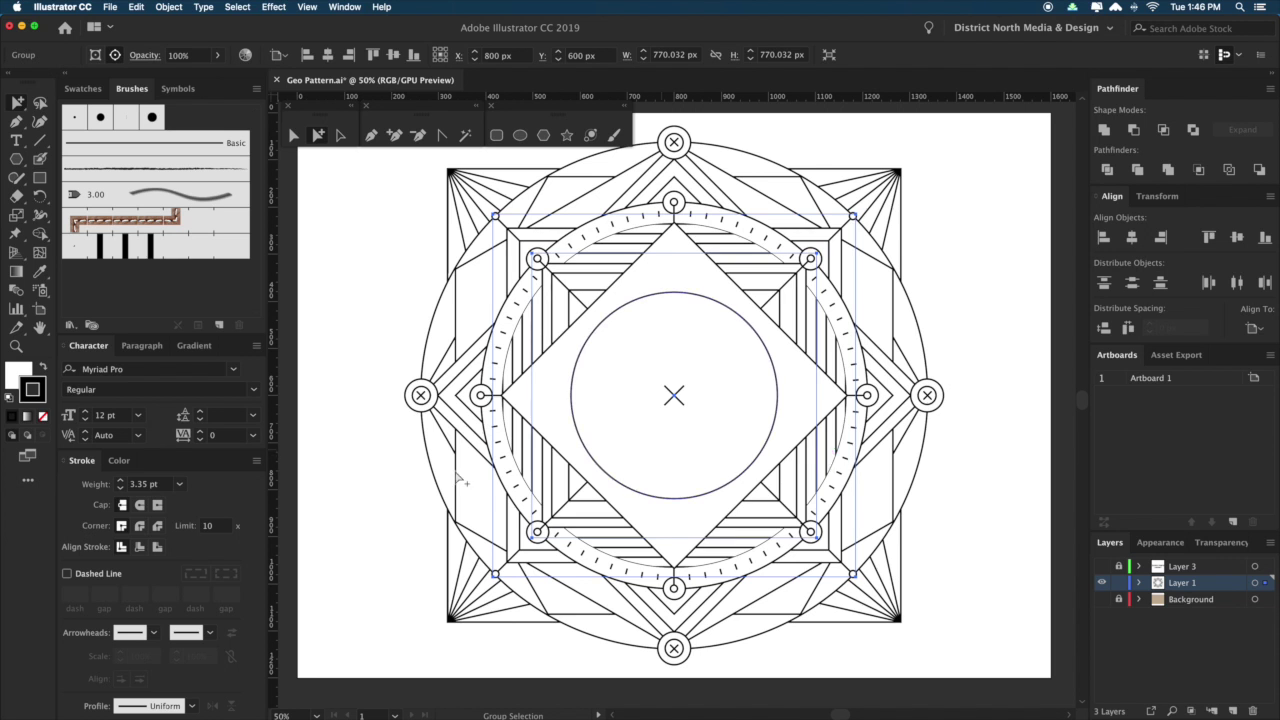
left_click(67, 574)
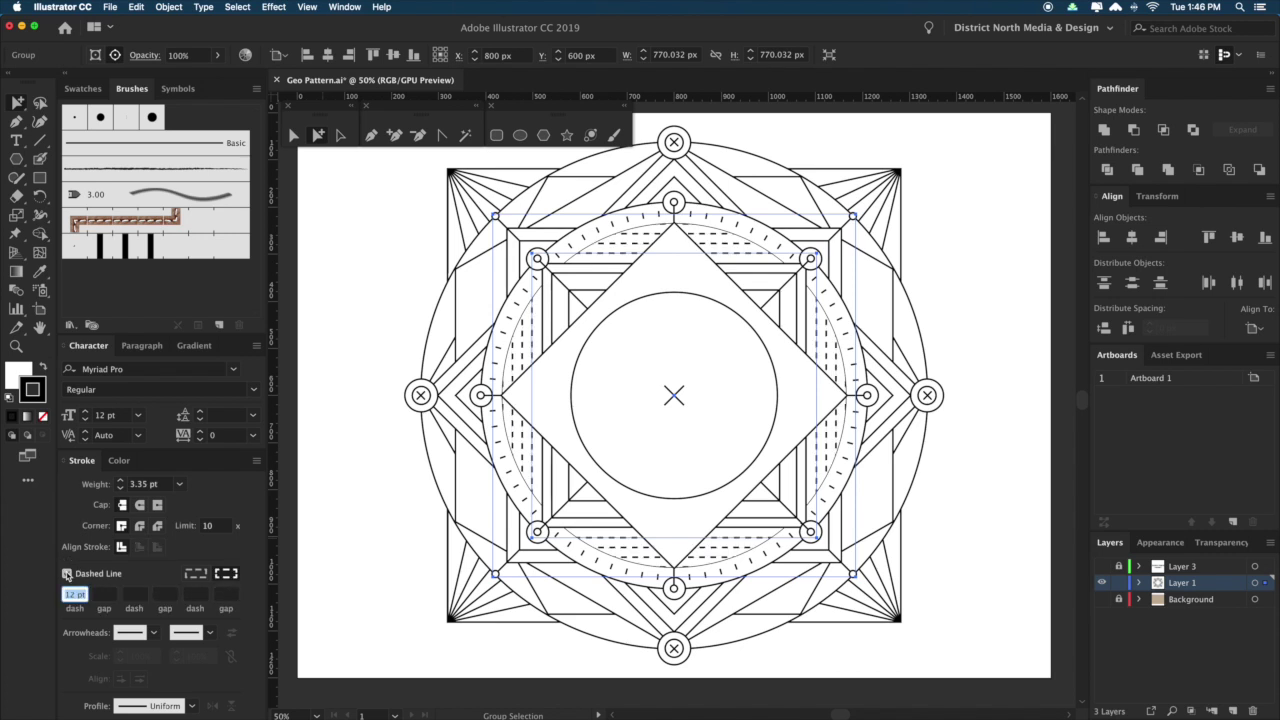
left_click(980, 607)
left_click_drag(968, 600, 995, 603)
left_click_drag(995, 552, 954, 564)
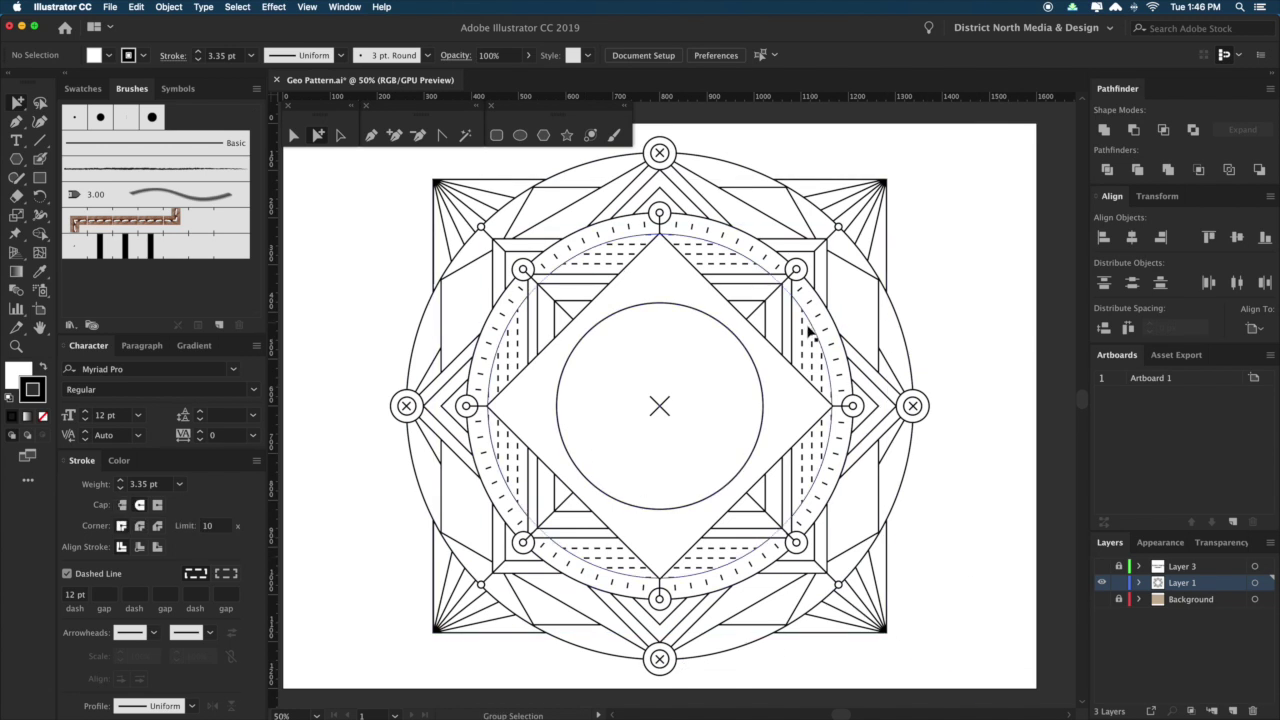
Undo the dashed stroke on the blended squares and deselect them.
key("super+z")
key("super+z")
key("super+z")
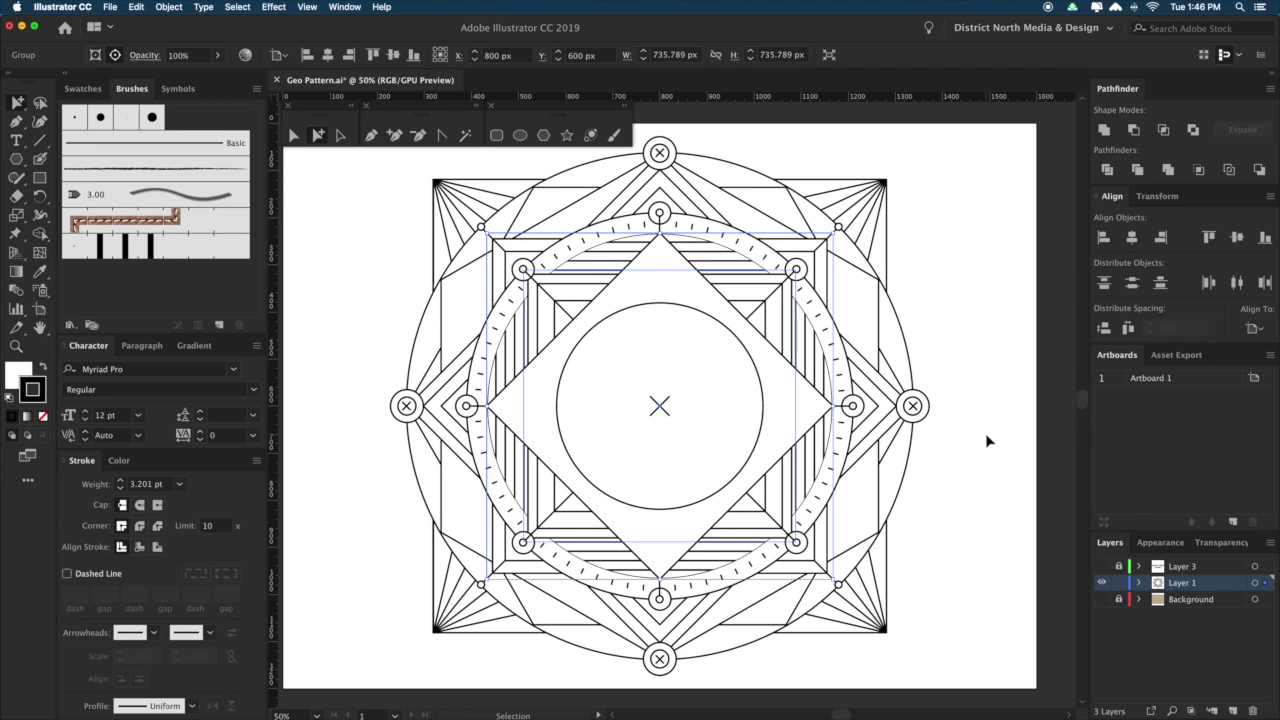
left_click(997, 586)
left_click_drag(988, 580, 991, 574)
key("a")
left_click_drag(994, 523, 967, 548)
key("a")
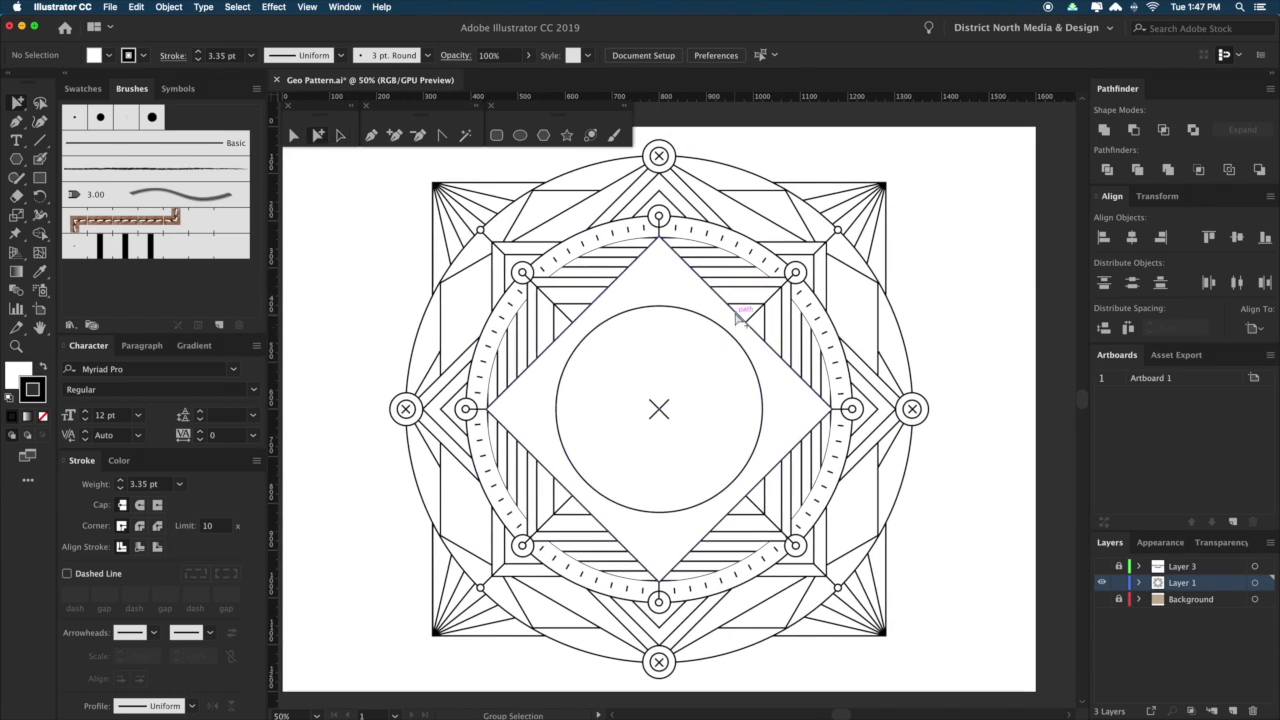
Duplicate the white diamond and rotate the copy 45 degrees into an upright square.
left_click(738, 315)
key("v")
key("r")
left_click_drag(914, 486, 770, 538)
Scale the rotated square down to fit just behind the central circle and match its stroke to the 3 pt line work.
key("s")
left_click_drag(937, 641, 898, 604)
key("i")
key("super+shift+a")
left_click_drag(949, 531, 980, 533)
left_click(724, 264, "alt")
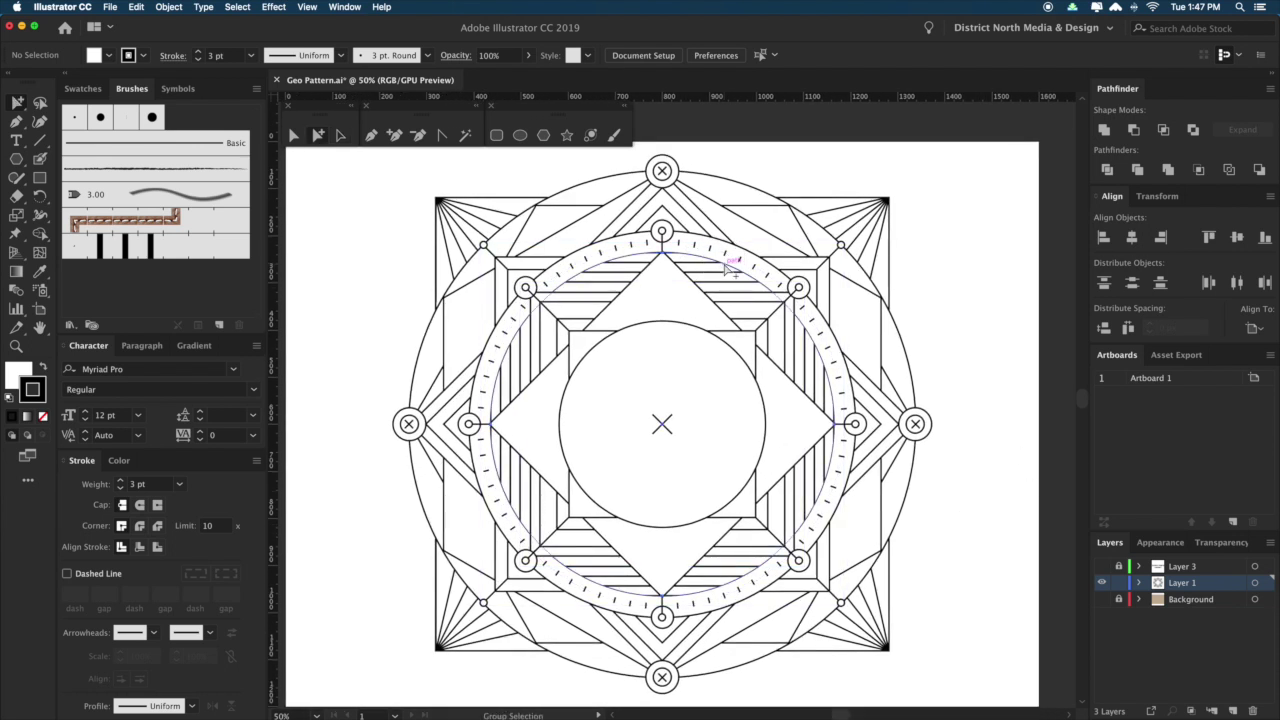
left_click(977, 520)
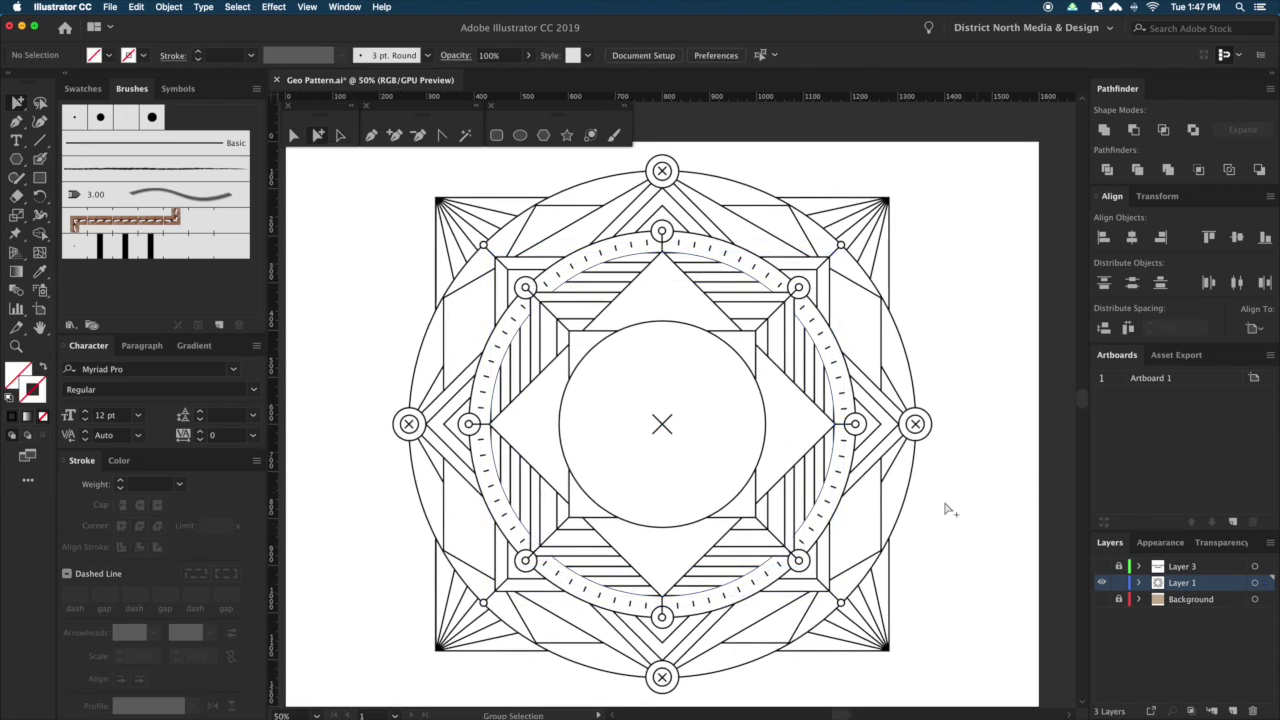
Try to give the circle that clips the blended squares the 3 pt stroke of the surrounding line work.
left_click(810, 372)
left_click(811, 358)
left_click(811, 366)
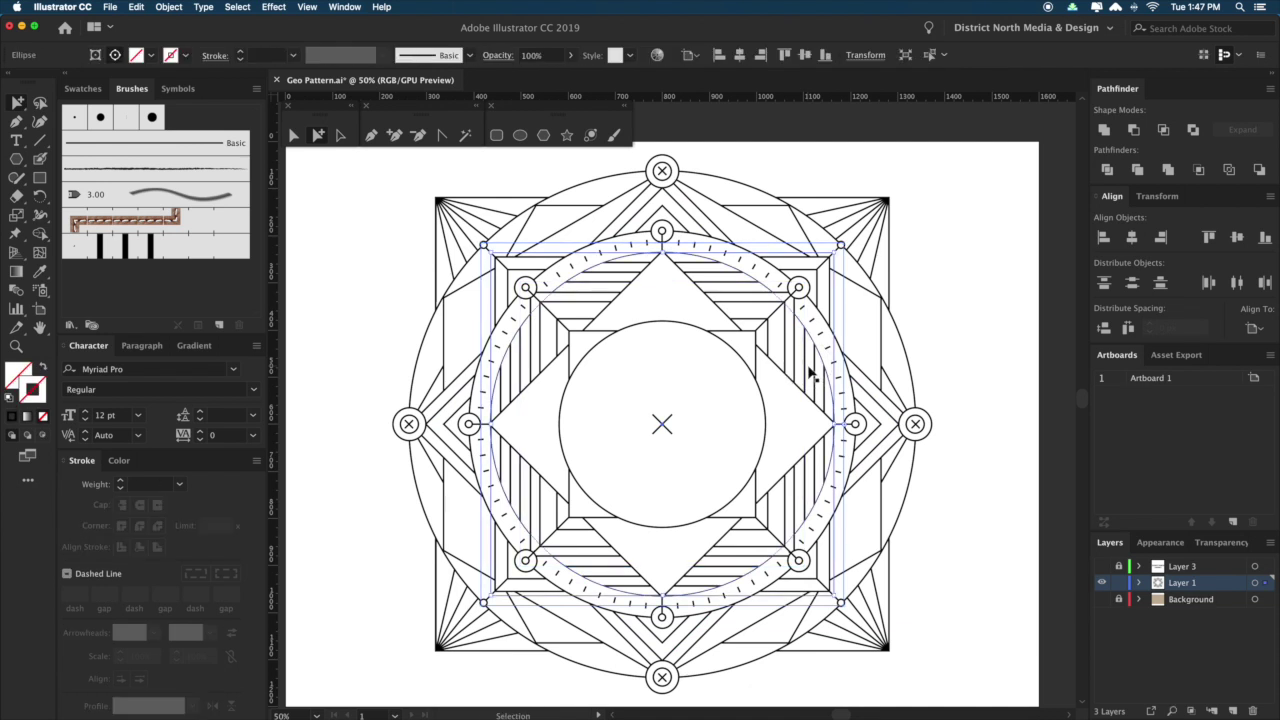
key("i")
key("u")
key("i")
left_click(839, 331)
key("a")
left_click(998, 373)
left_click_drag(998, 373, 940, 354)
left_click_drag(868, 600, 920, 577)
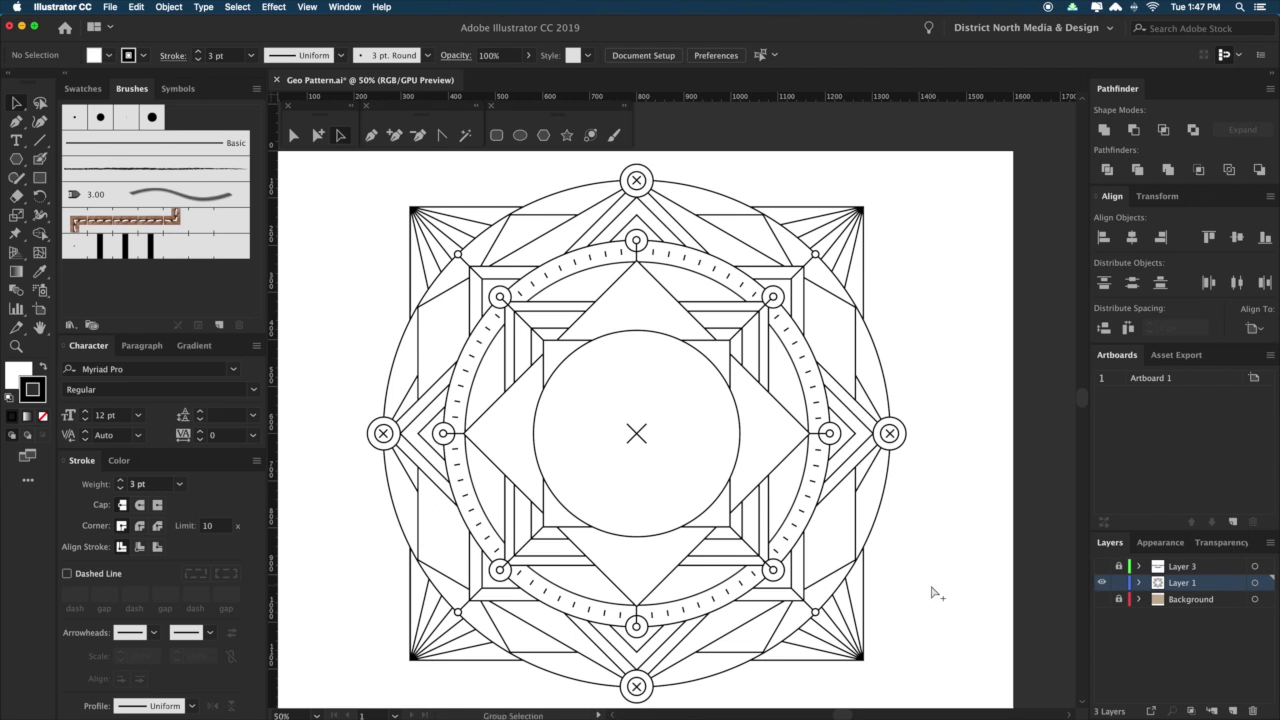
Undo the clipping circle's restyling and the creation and resizing of the upright square behind the central circle.
key("super+z")
key("super+z")
key("super+z")
key("super+z")
key("super+z")
key("super+z")
key("super+z")
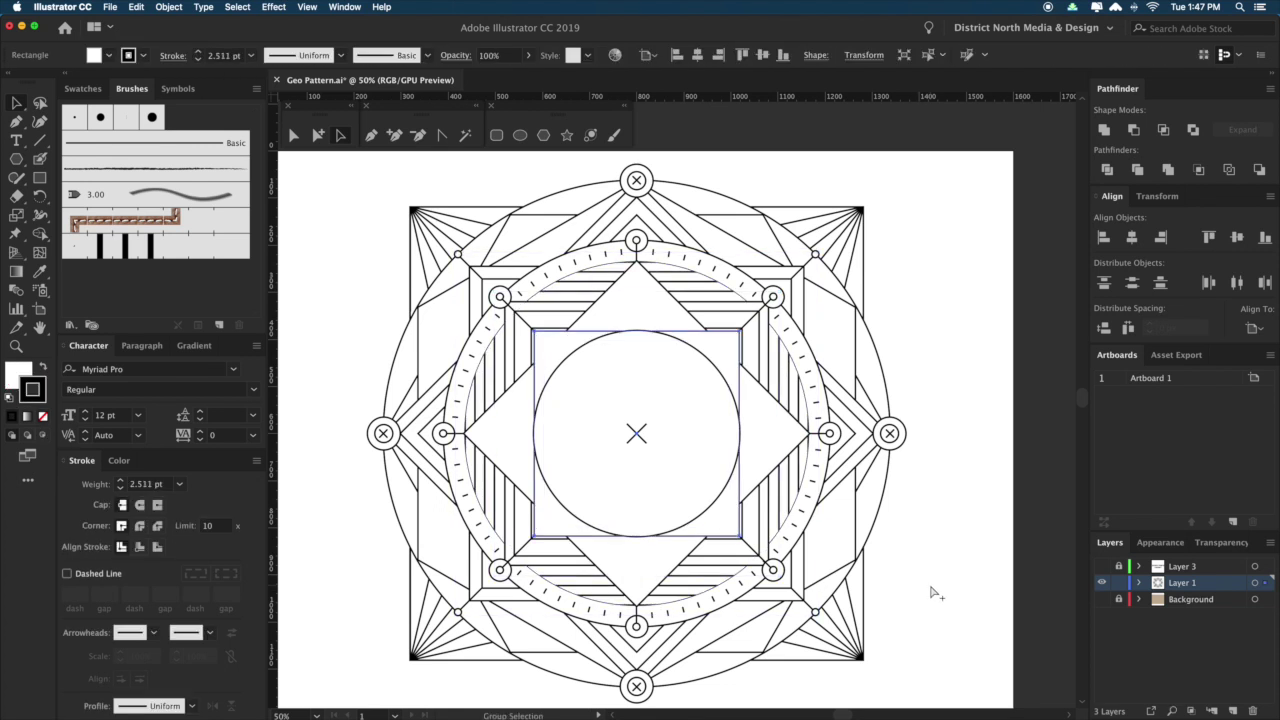
key("super+z")
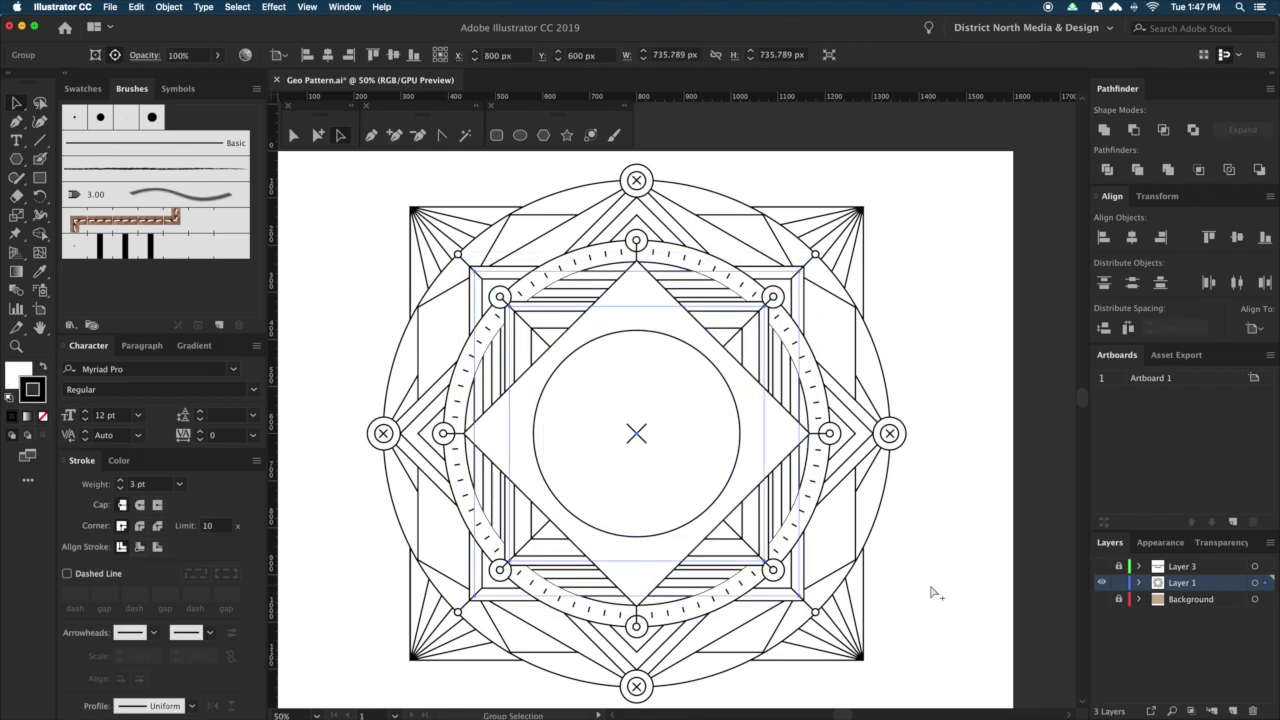
key("super+z")
key("super+z")
key("super+z")
key("super+z")
key("super+z")
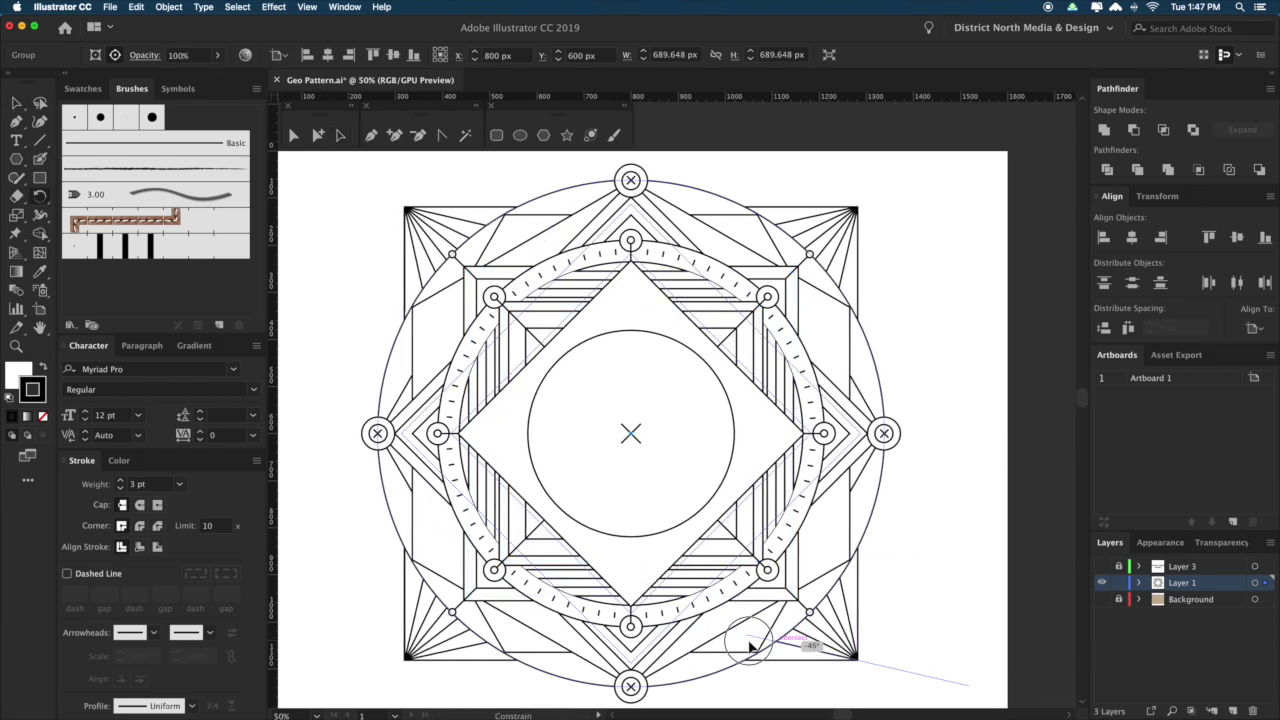
Rotate the blended squares inside the tick ring by 45 degrees and scale them up slightly.
left_click_drag(915, 621, 943, 571)
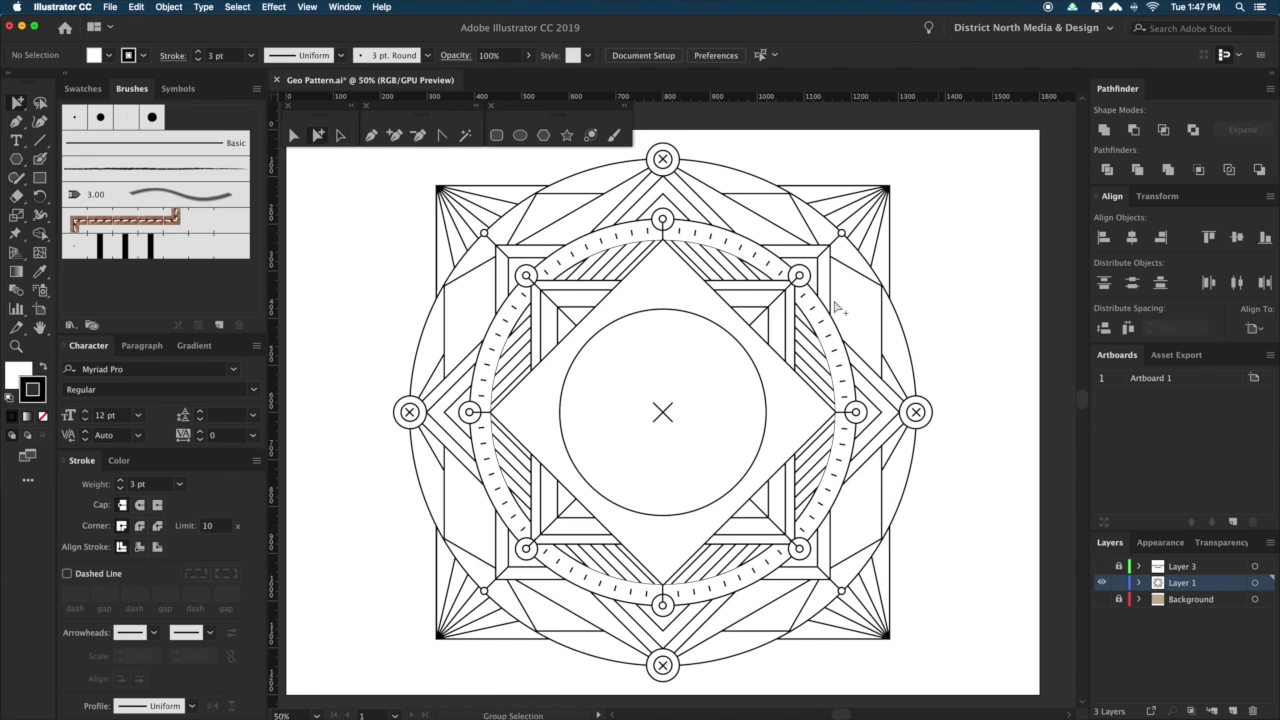
left_click(812, 352, "alt")
mouse_move(946, 609)
left_mouse_down()
mouse_move(962, 620)
mouse_move(993, 607)
left_mouse_up()
key("super+shift+a")
key("v")
scroll(1002, 578, "right", 2)
key("super+minus")
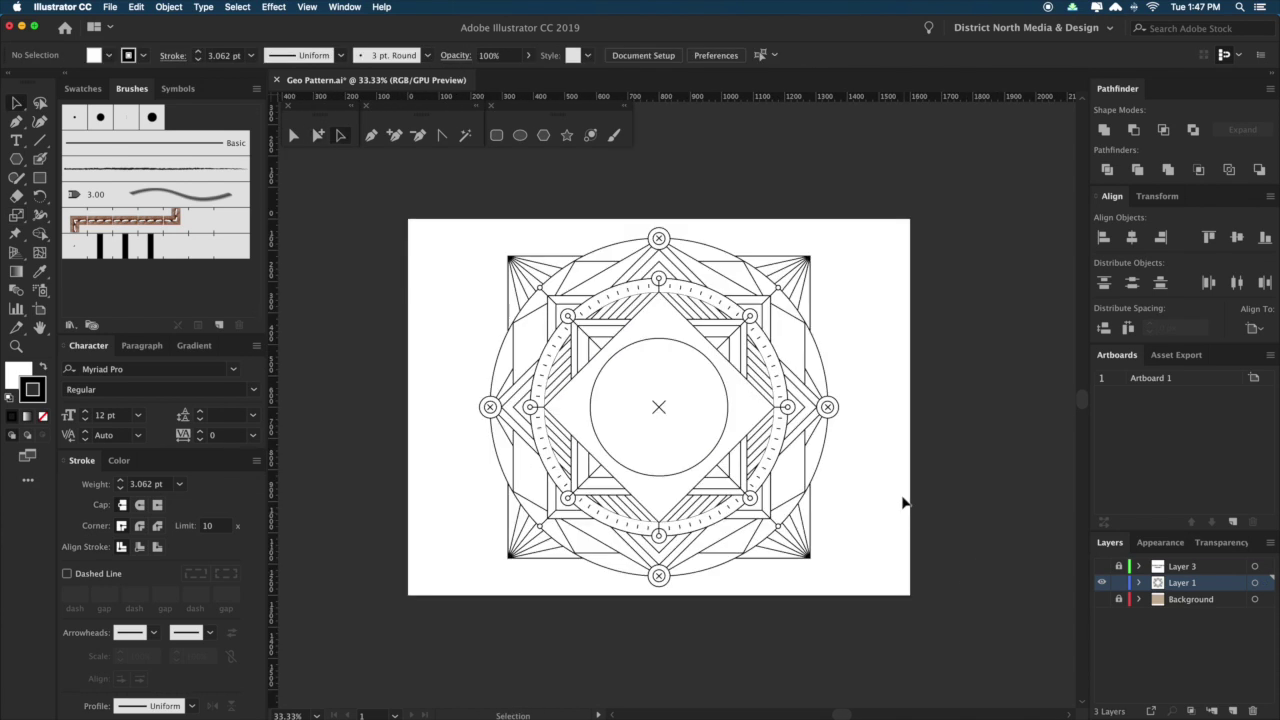
left_click_drag(901, 497, 899, 504)
left_click_drag(465, 220, 893, 515)
key("v")
left_click_drag(850, 423, 840, 448)
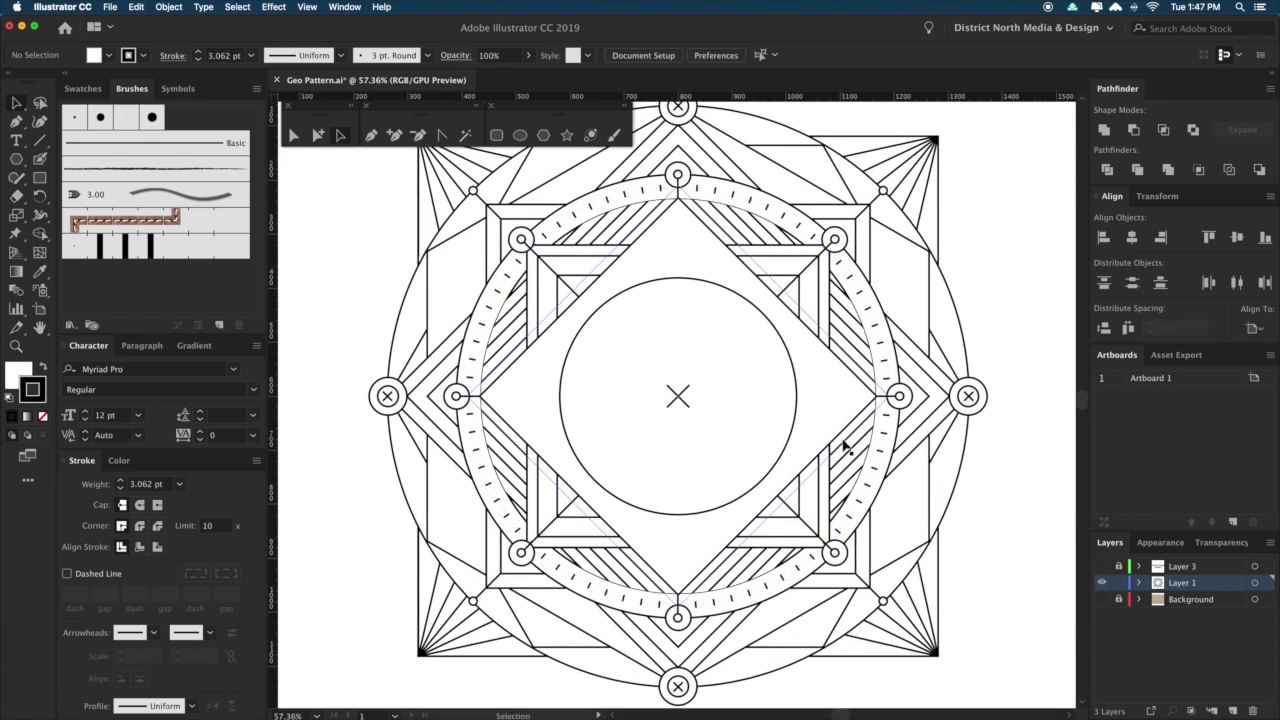
Try deleting the clip group of blended squares at the tick ring's inner edge and undo the deletion.
left_click_drag(846, 350, 1055, 459)
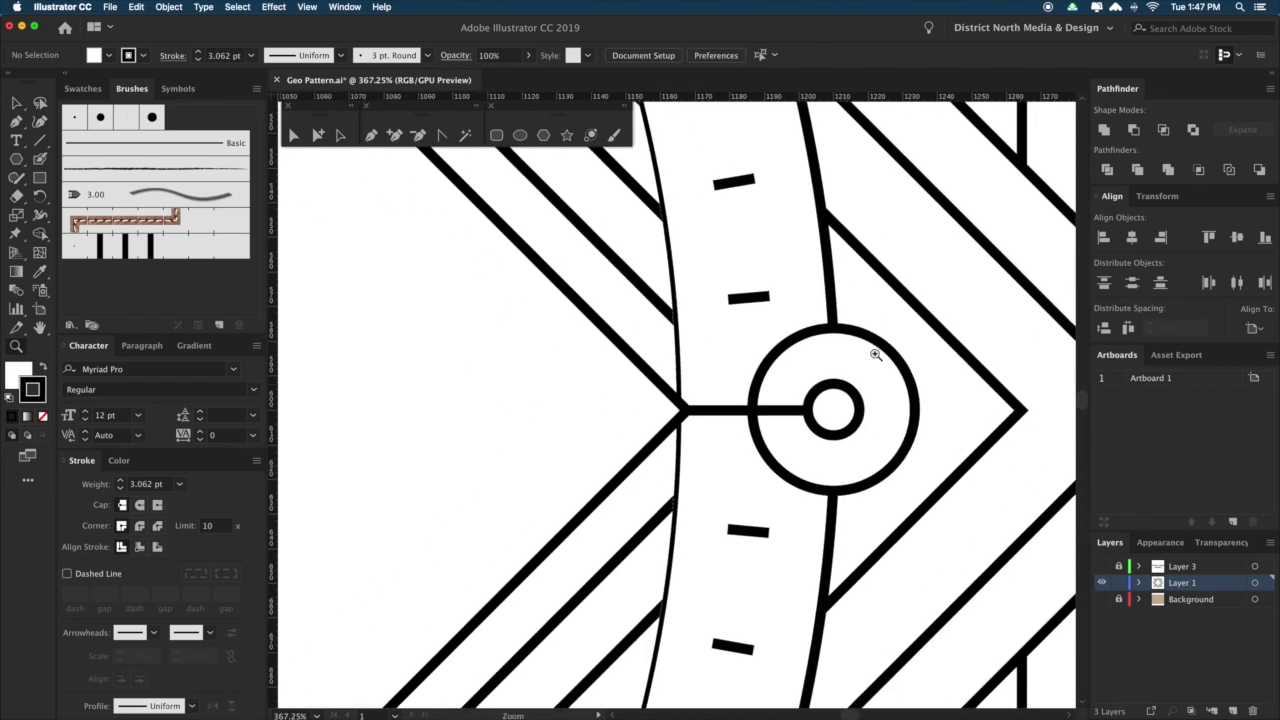
left_click(676, 328)
left_click(676, 332)
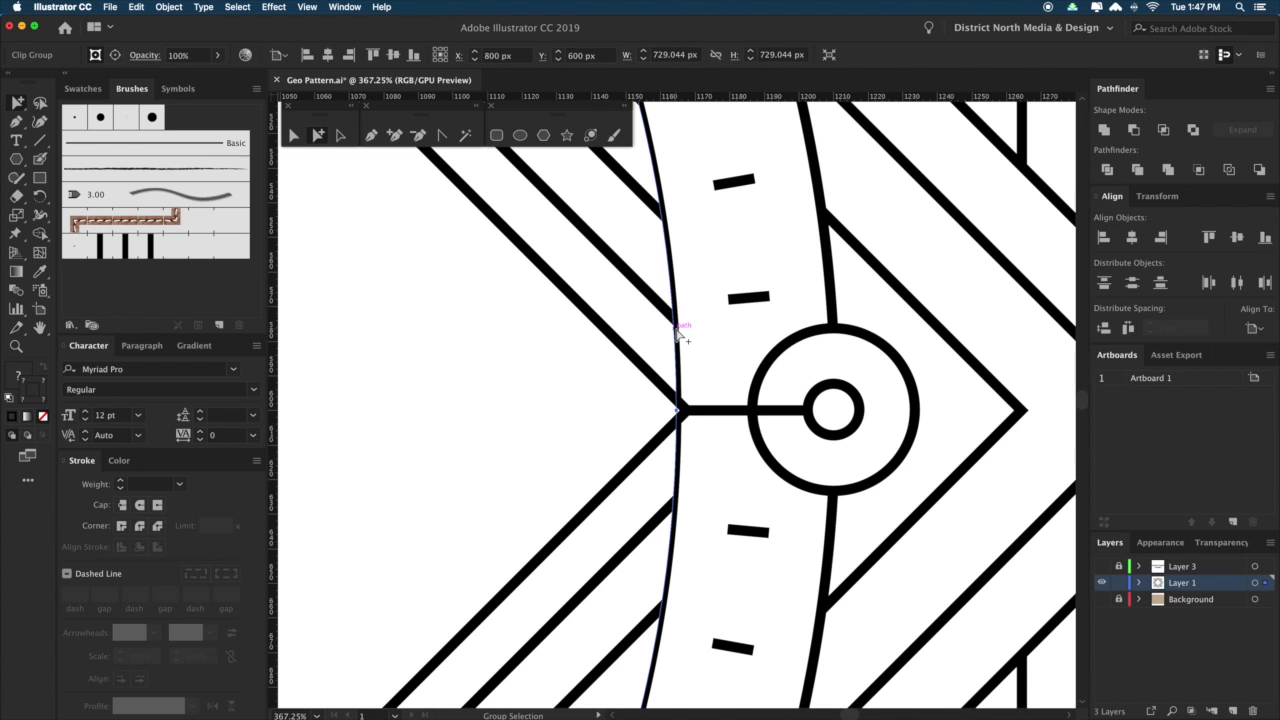
key("Delete")
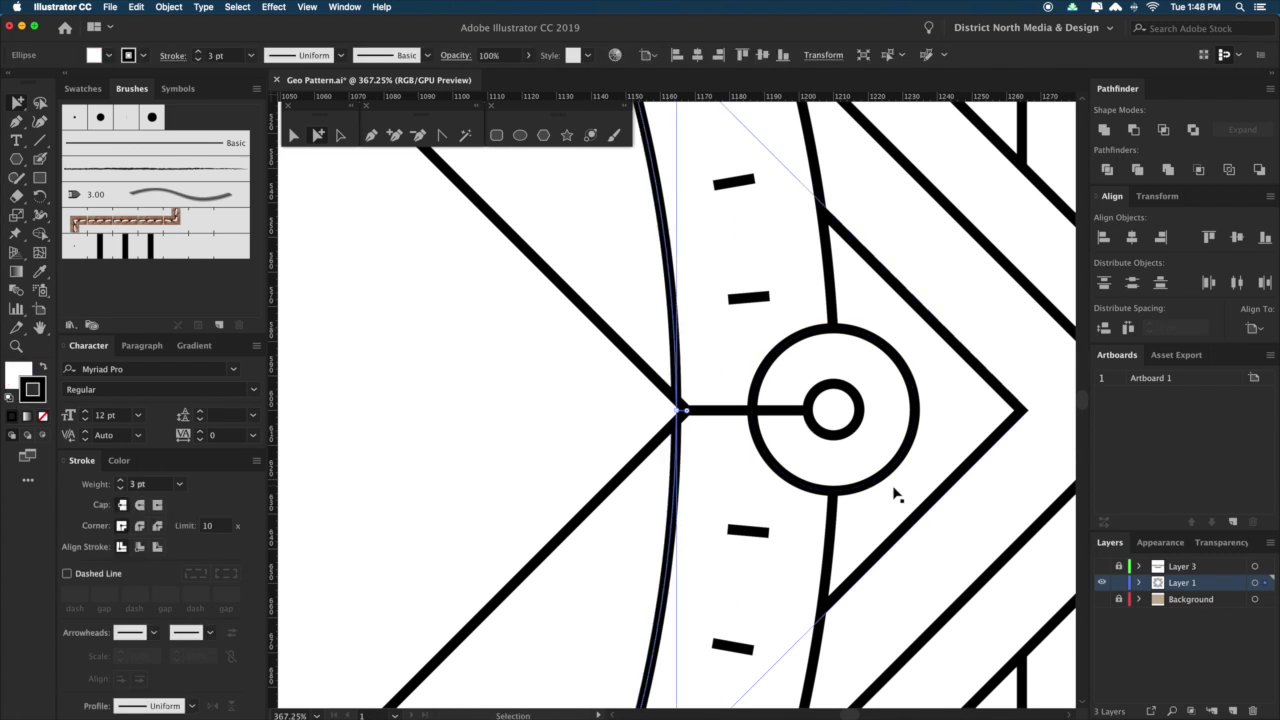
key("super+z")
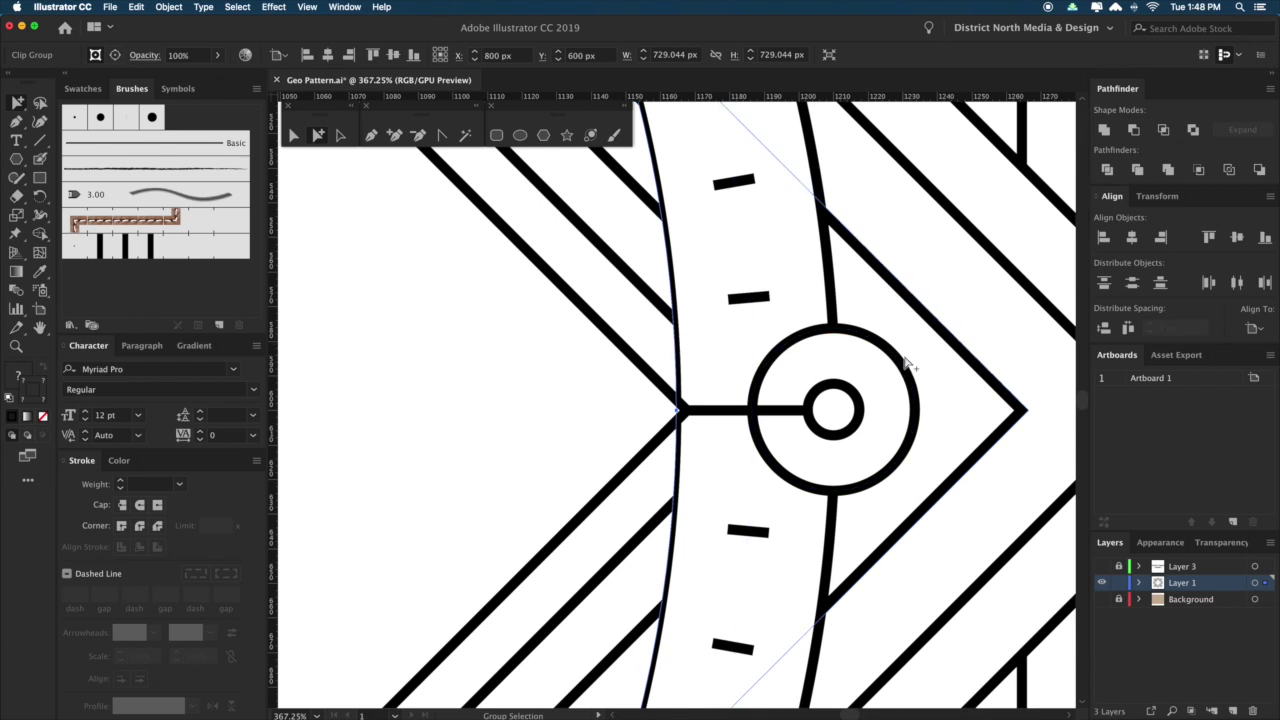
Restore the tick ring's inner outline to the full line weight along the edge of the clipped blended squares.
left_click(668, 300)
left_click(673, 300)
left_click(673, 300)
key("Delete")
left_click(673, 300)
key("v")
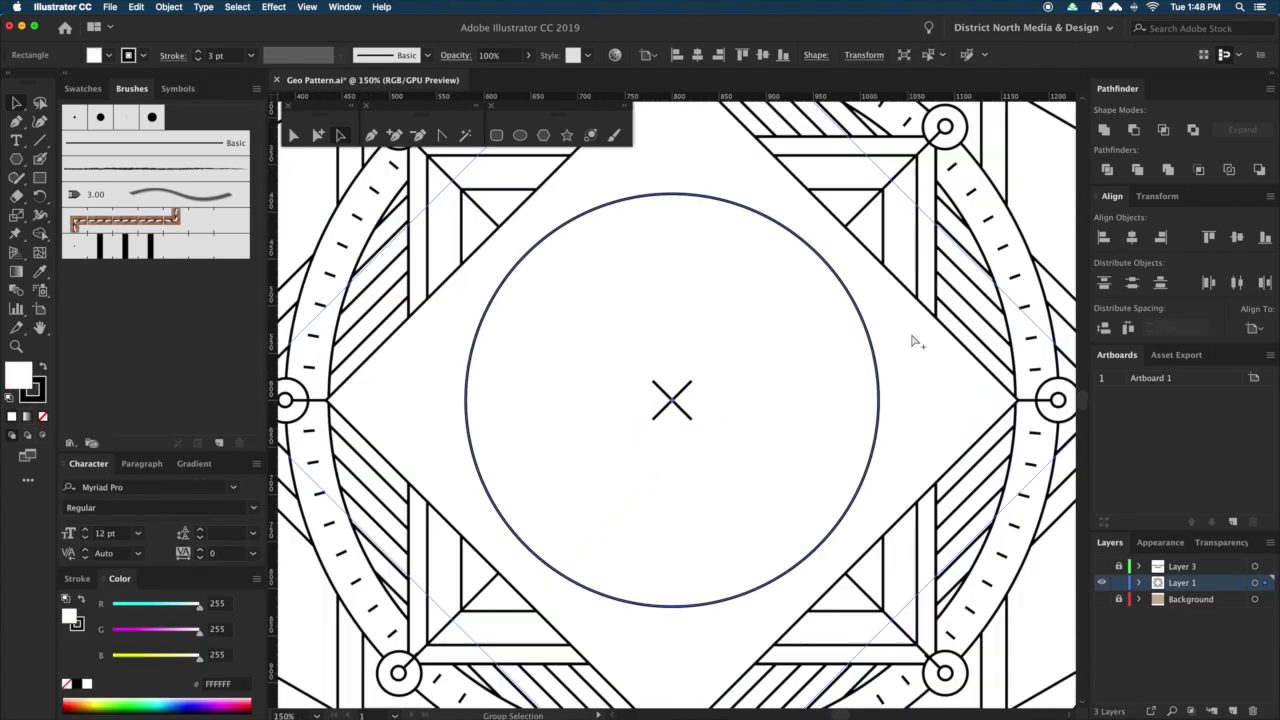
key("super+0")
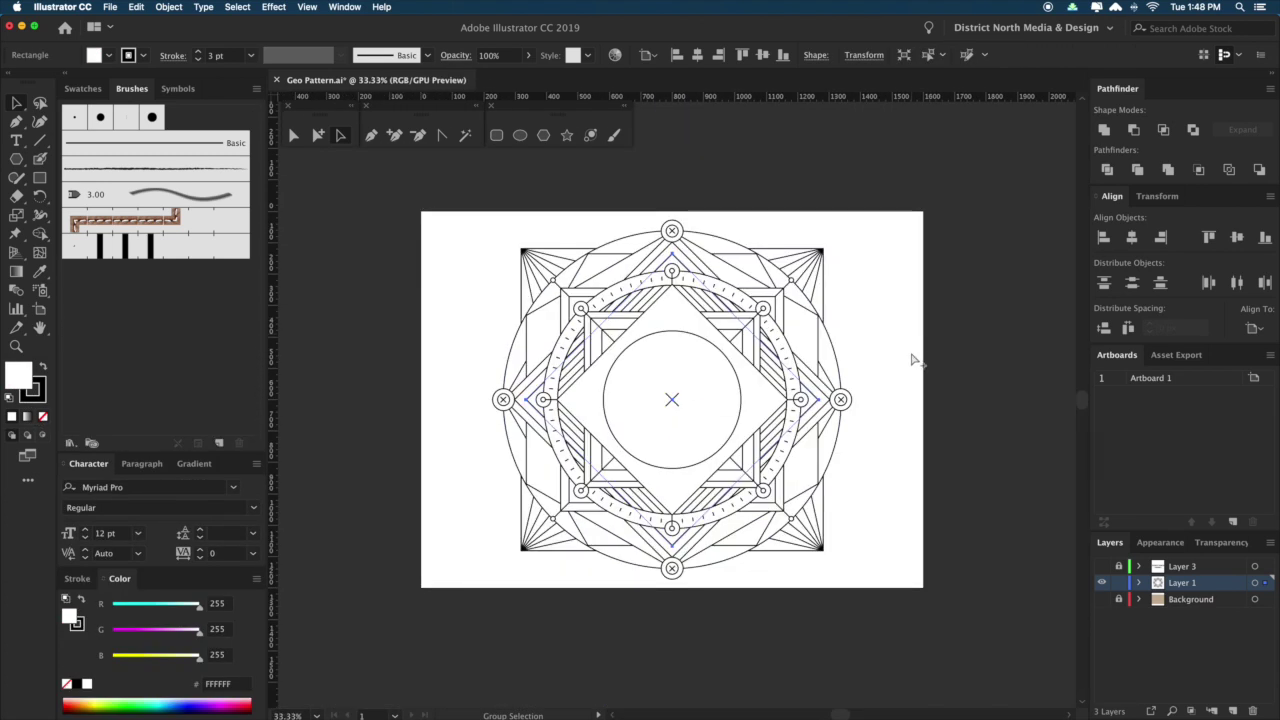
key("v")
left_click(900, 491)
left_click_drag(872, 546, 873, 547)
left_click_drag(673, 477, 717, 516)
left_click(952, 449)
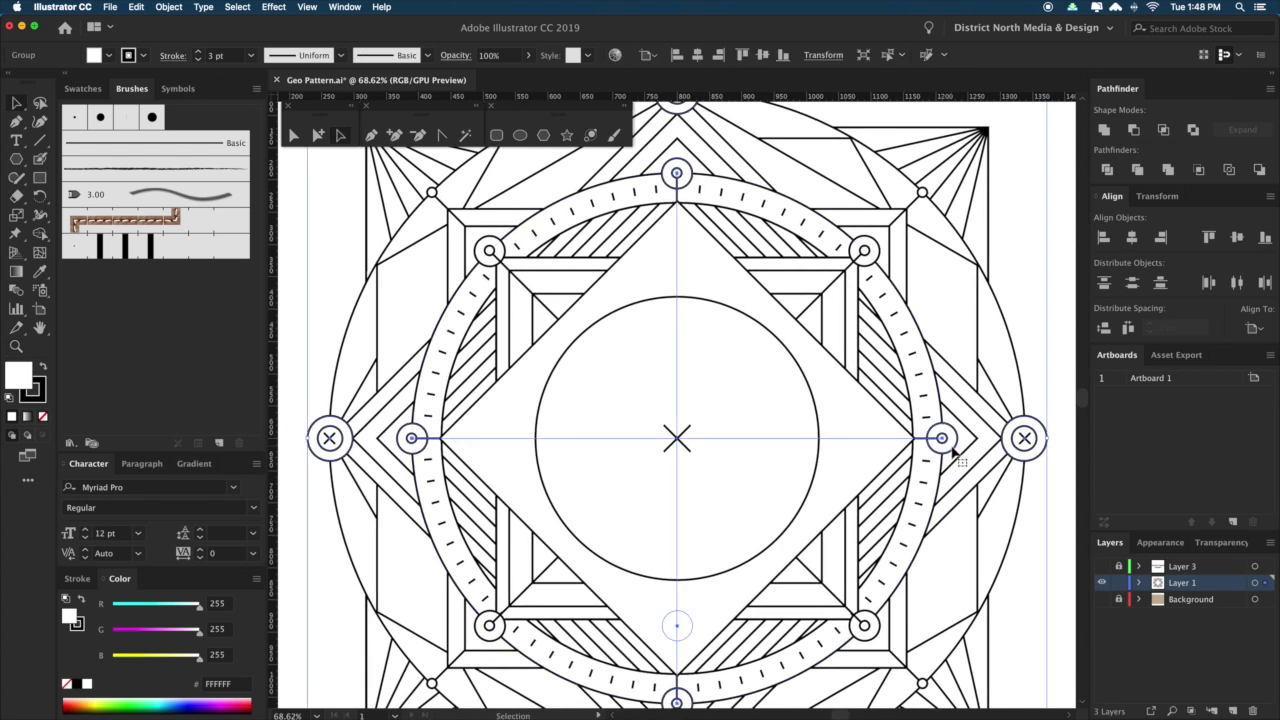
left_click_drag(1056, 615, 1043, 603)
left_click(1043, 603)
key("a")
left_click(940, 413)
left_click(942, 421)
left_click(1081, 624)
left_click_drag(940, 515, 902, 716)
left_click(973, 574)
key("a")
left_click_drag(927, 422, 927, 447)
Create an eight-sided polygon with a 34.0637 px radius and center it horizontally and vertically in the pattern.
left_click(543, 135)
left_click(600, 313)
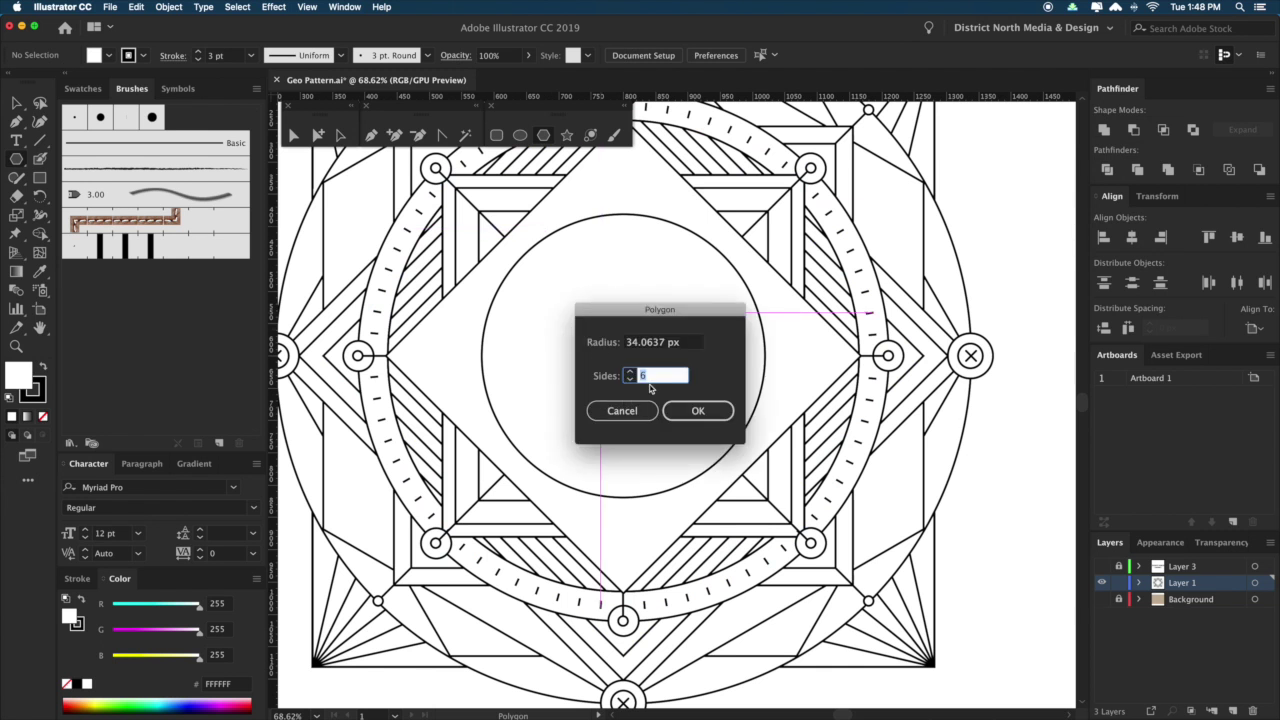
type("8")
key("Return")
key("v")
left_click_drag(621, 345, 748, 468)
key("super+z")
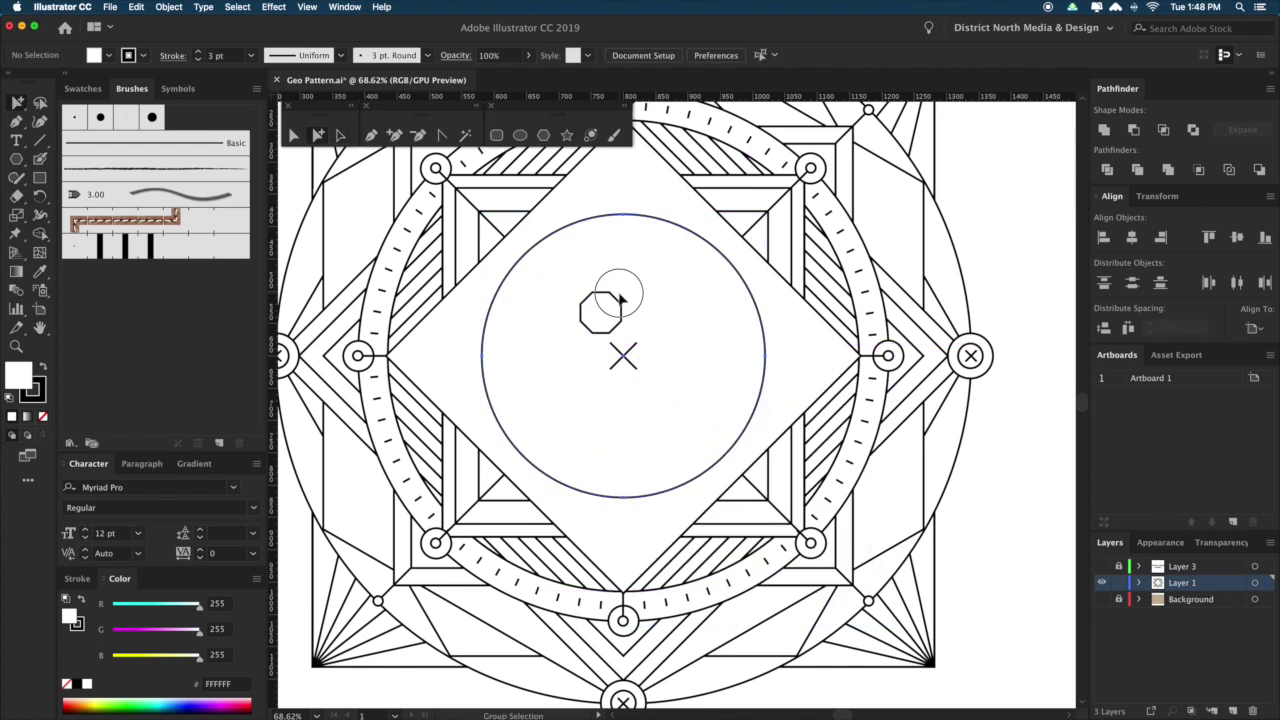
left_click(616, 303)
left_click(1131, 237)
left_click(1237, 237)
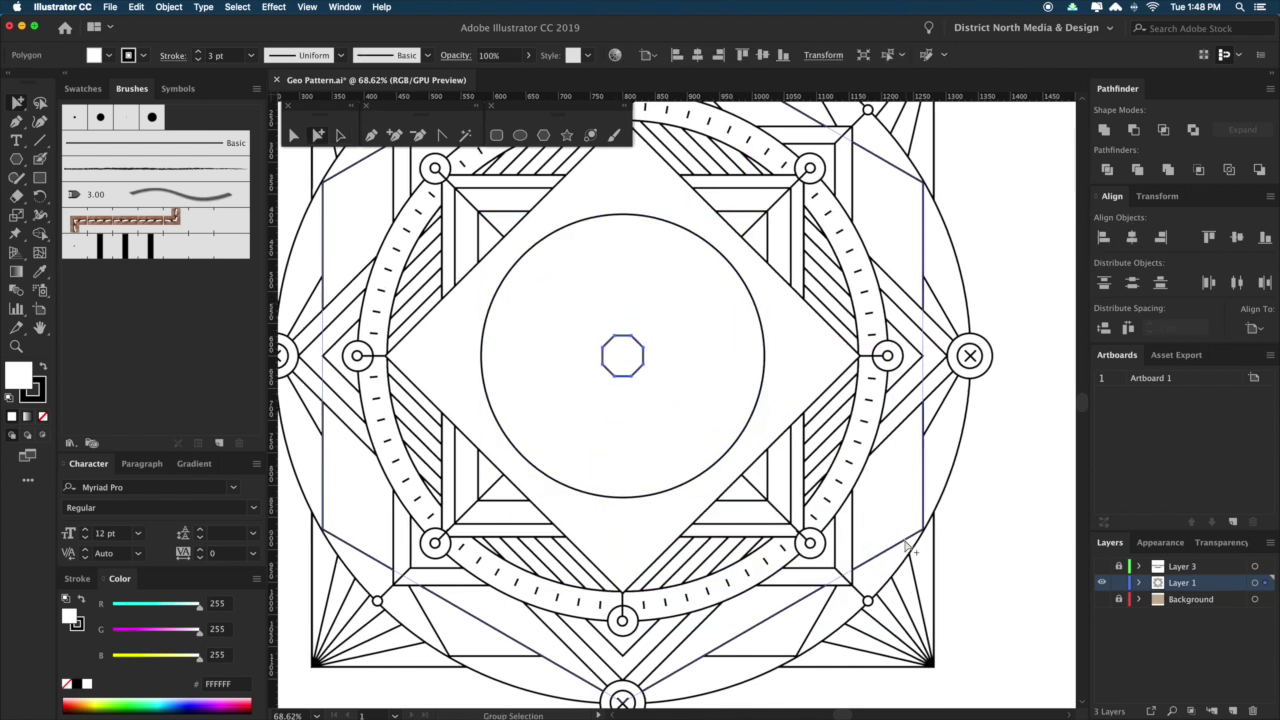
Scale the octagon up to nearly fill the central circle and match its stroke to the 3 pt line work.
mouse_move(812, 455)
left_mouse_down()
mouse_move(1066, 680)
mouse_move(737, 429)
mouse_move(830, 513)
left_mouse_up()
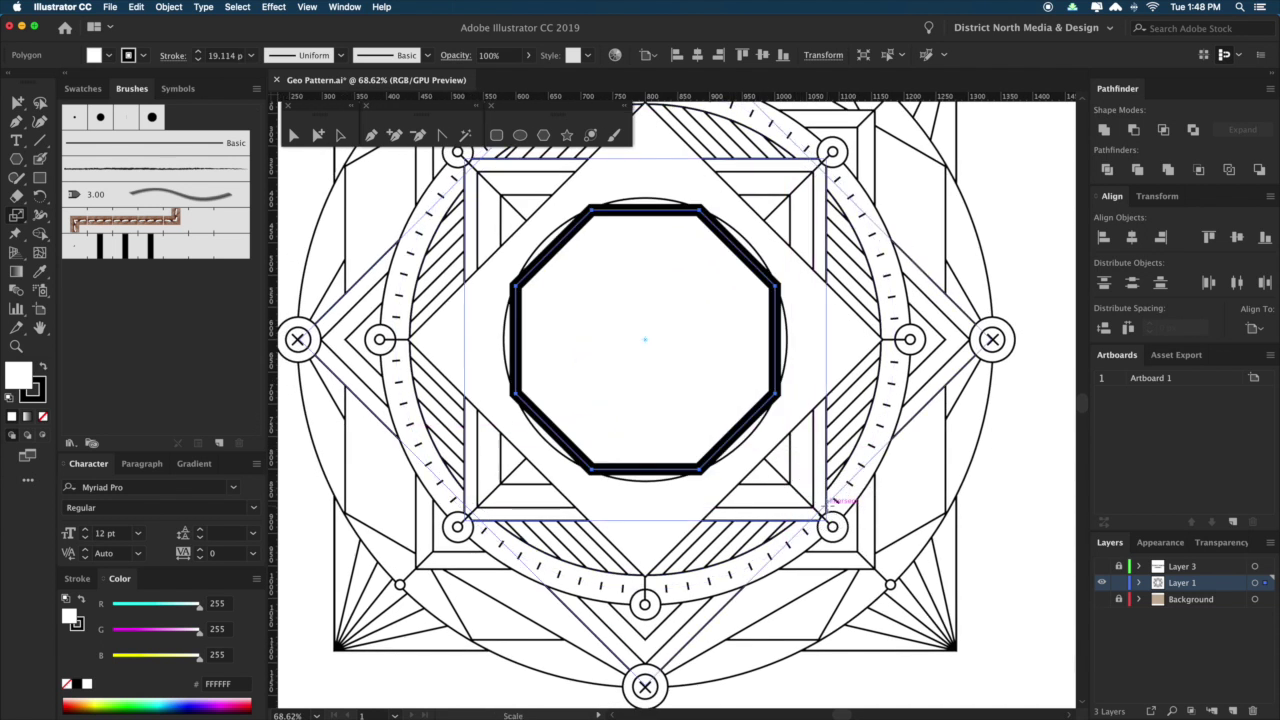
key("i")
left_click(785, 330)
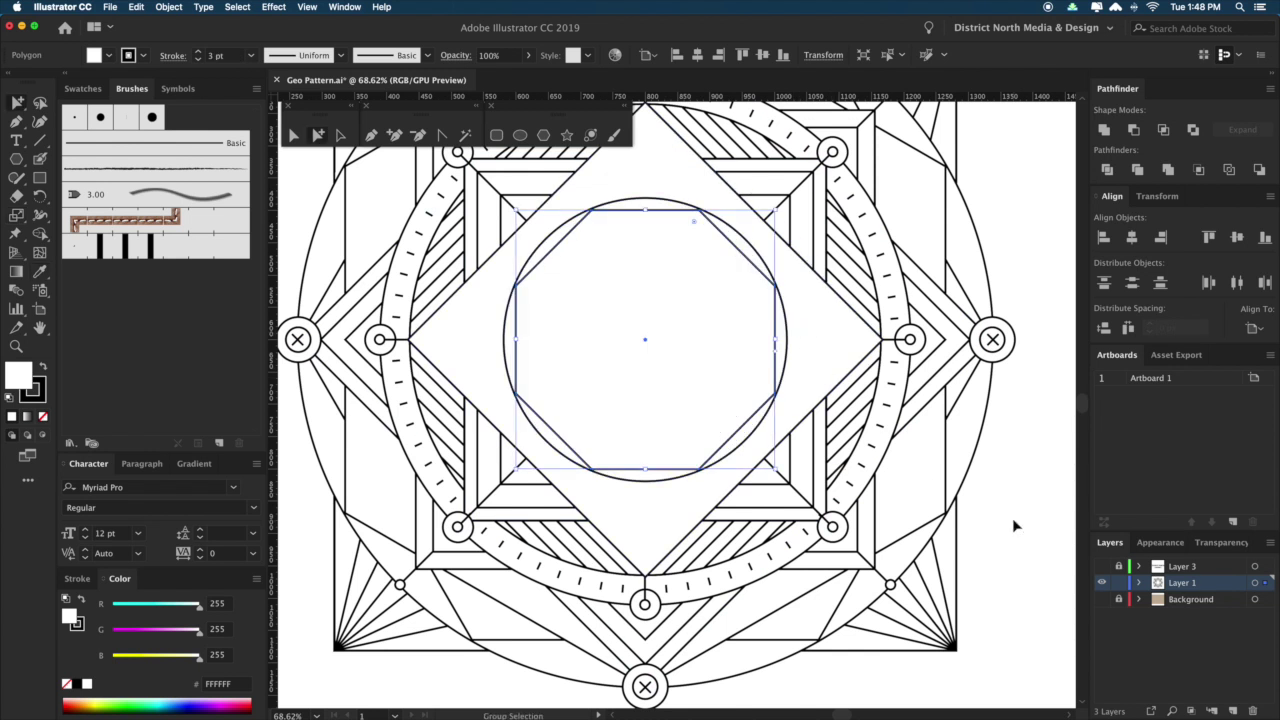
key("v")
left_click(1010, 530)
Add a smaller concentric copy of the octagon inside the original.
scroll(1008, 540, "up", 2)
left_click(752, 322)
key("r")
left_click_drag(751, 320, 547, 526)
left_click_drag(482, 462, 575, 404)
left_click_drag(893, 606, 856, 577)
key("v")
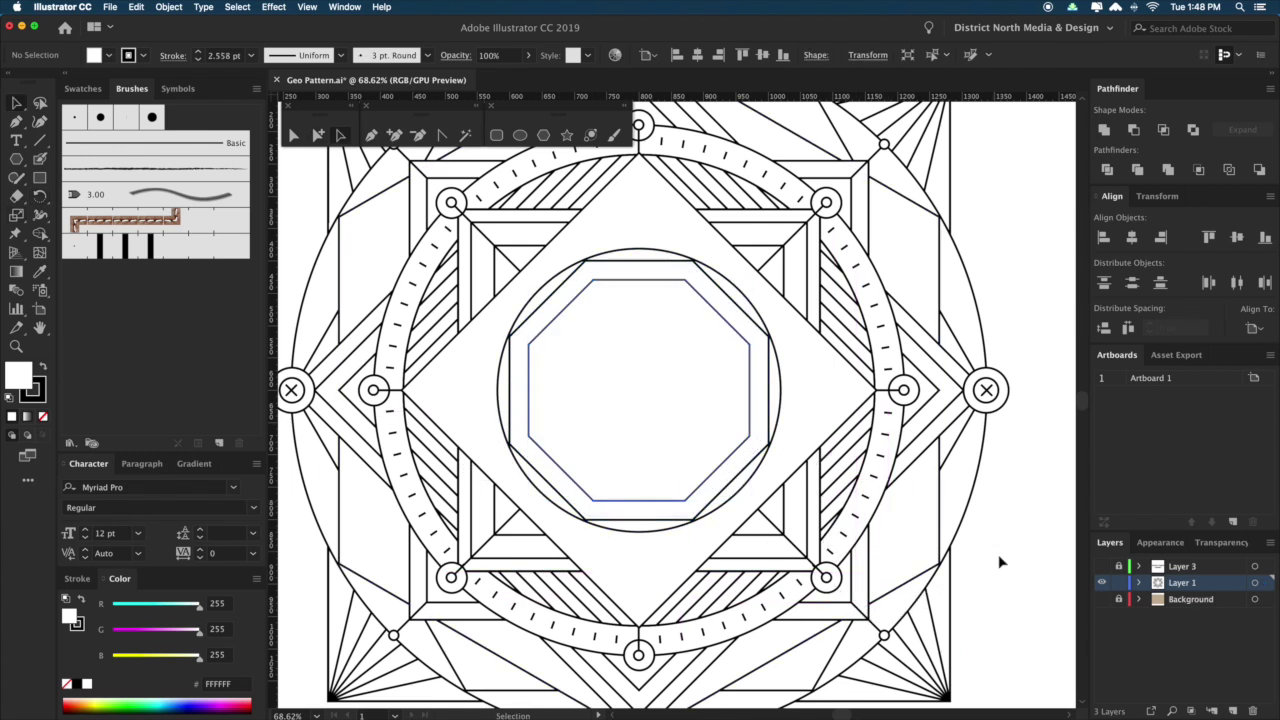
left_click(995, 558)
key("super+minus")
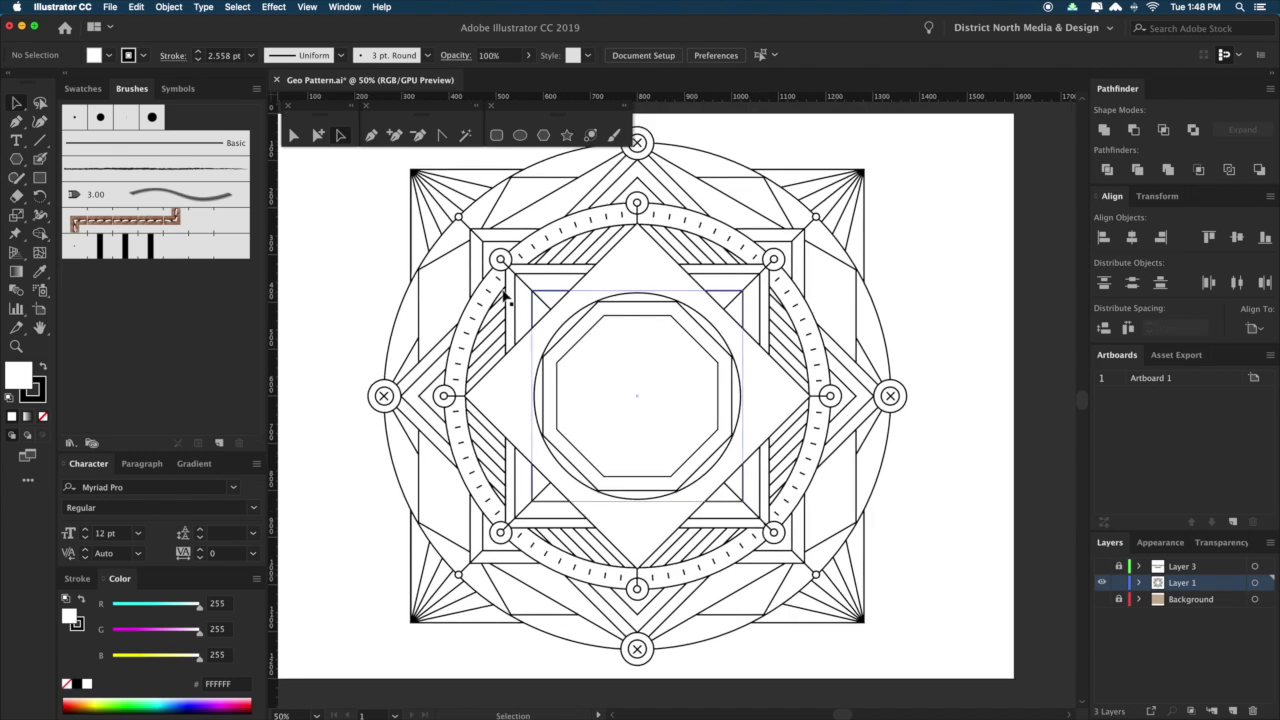
Try to rotate the inner octagon about its center.
left_click(718, 400)
key("r")
left_click_drag(900, 447, 771, 430)
key("super+shift+a")
Scale the outer octagon up until it surrounds the central circle.
left_click(698, 317)
key("s")
left_click_drag(892, 598, 960, 566)
key("super+shift+a")
Delete the inner octagon and keep the enlarged octagon arranged behind the central circle and its cross.
left_click(755, 368)
key("Delete")
left_click(766, 395)
key("super+f")
left_click(983, 519)
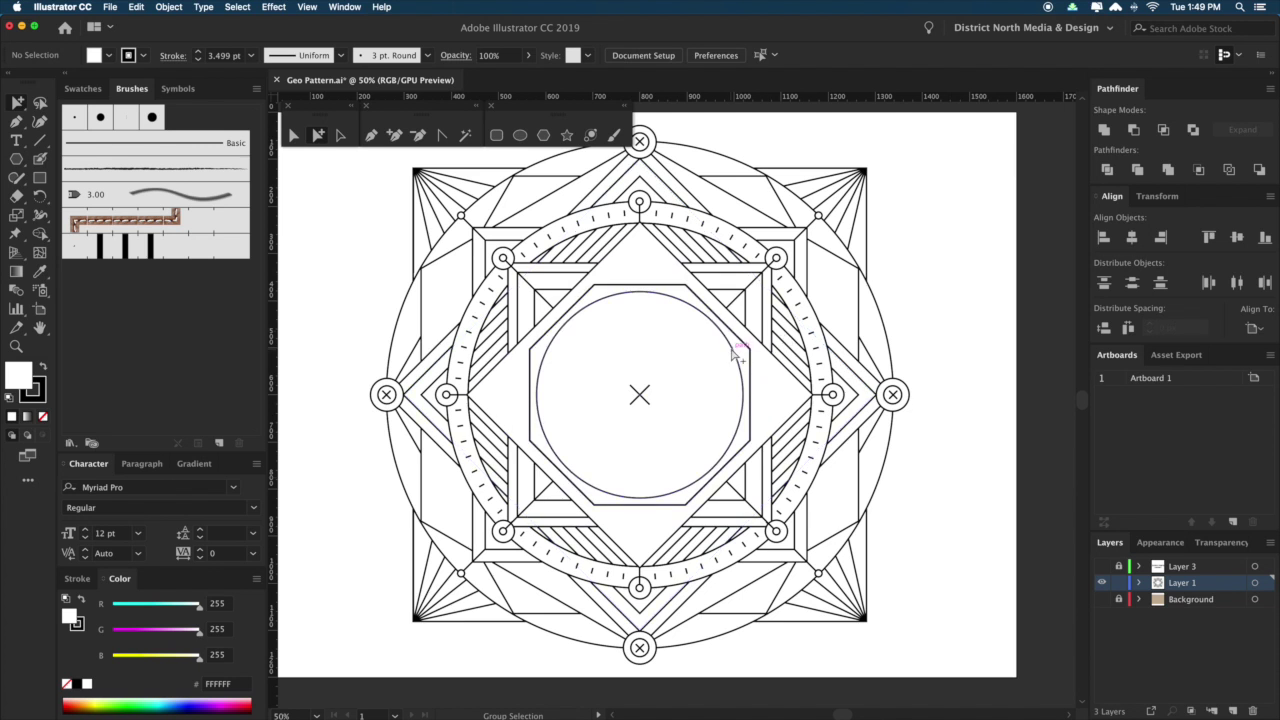
Scale the central circle down about its center to leave a wider gap inside the octagon.
left_click(736, 357)
key("s")
left_click_drag(871, 555, 906, 563)
key("super+shift+a")
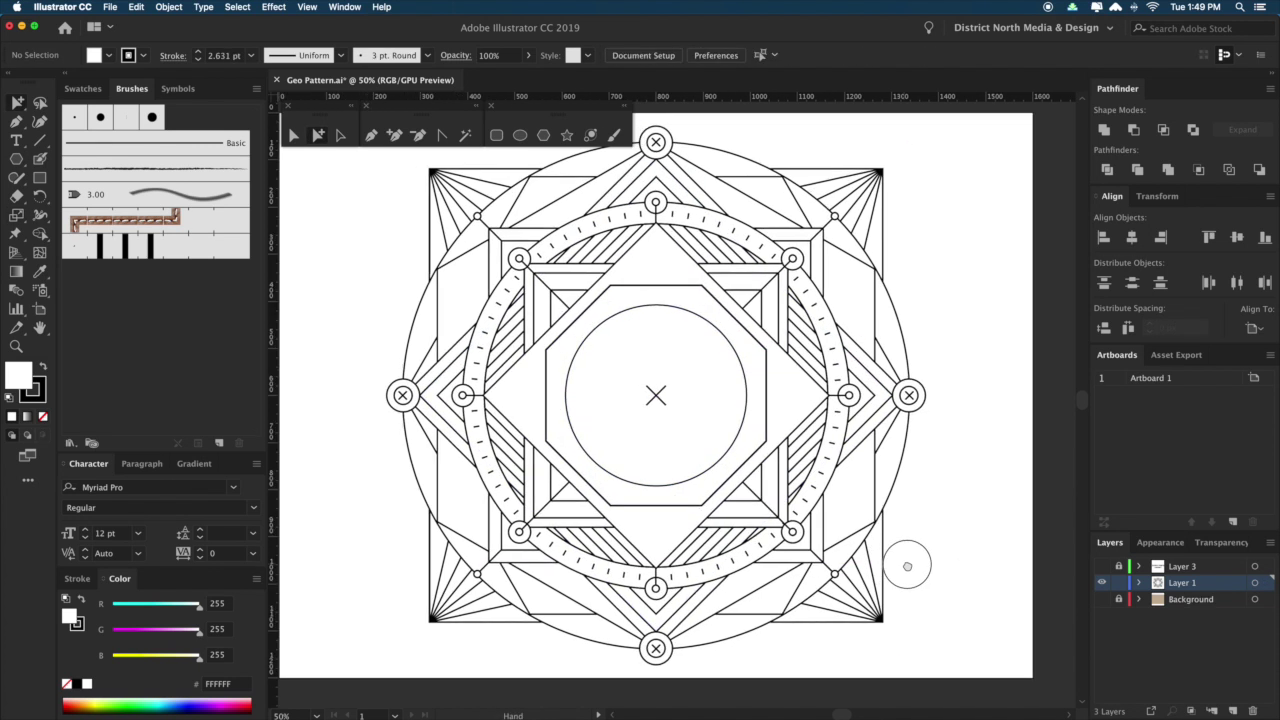
Match the strokes of the scaled octagon and central circle to the 3 pt line work.
key("v")
left_click(765, 345)
key("i")
left_click(797, 355)
key("v")
left_click(749, 368)
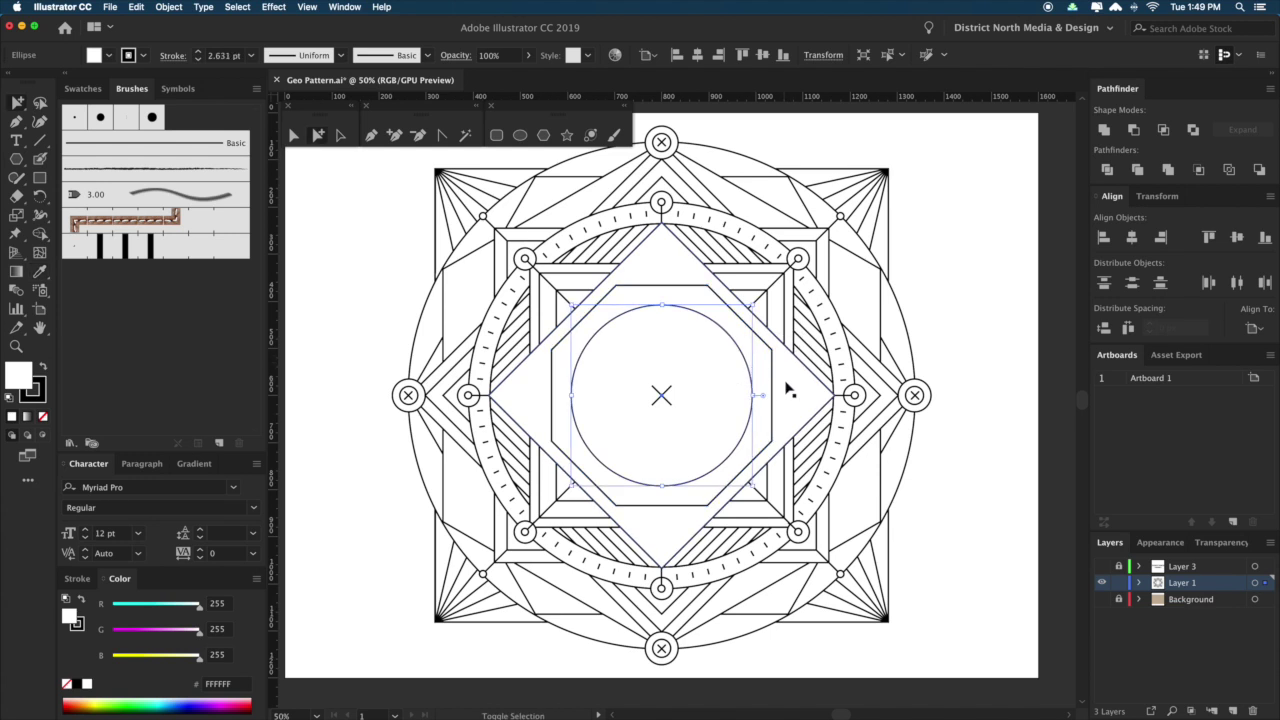
key("i")
key("a")
left_click(952, 480)
scroll(912, 494, "left", 1)
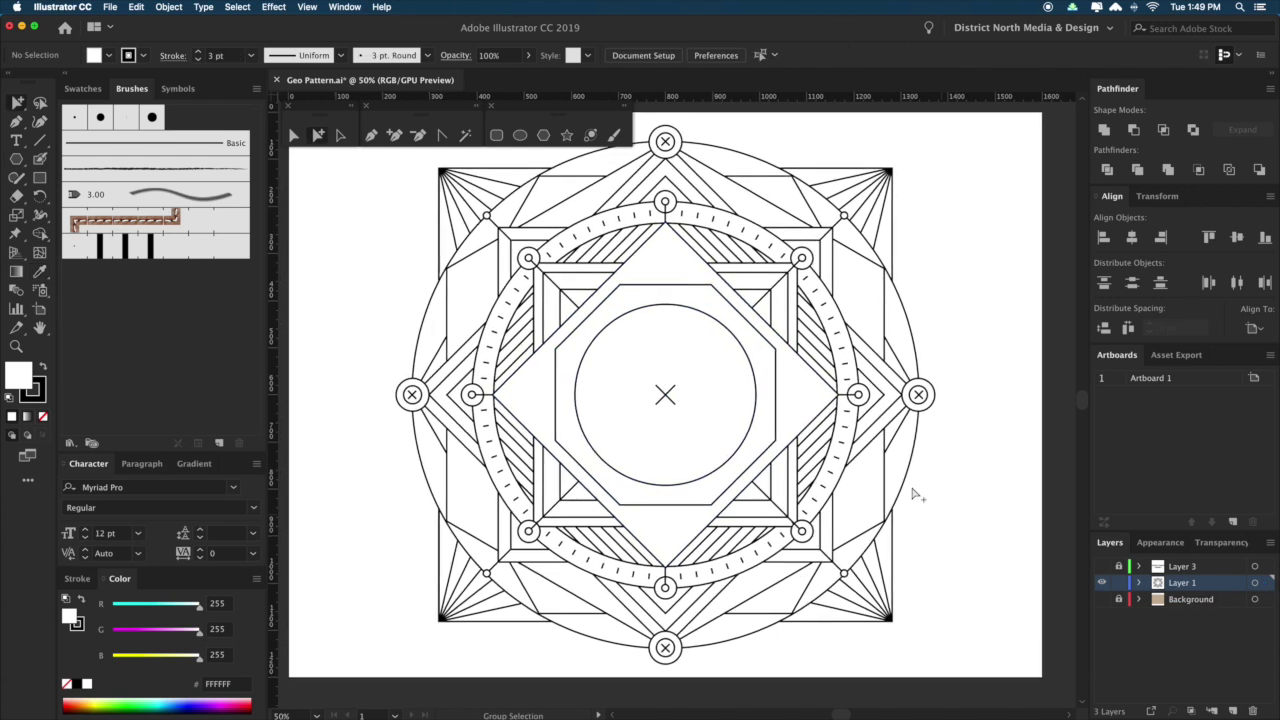
Try deleting the central circle and undo the deletion.
double_click(751, 371)
key("Delete")
key("super+z")
left_click(952, 482)
key("space")
left_click_drag(963, 475, 961, 474)
key("a")
left_click_drag(971, 411, 971, 423)
left_click_drag(995, 470, 982, 476)
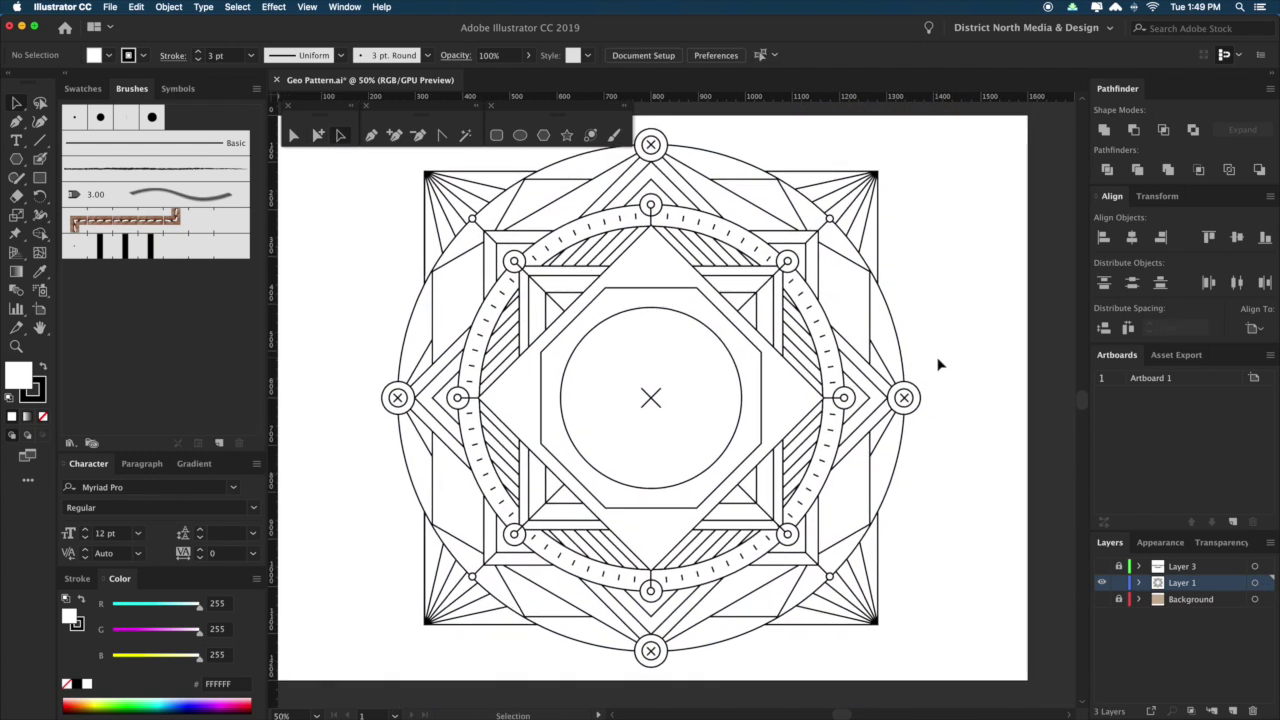
left_click_drag(940, 365, 943, 359)
Create a three-sided polygon with a 34.0637 px radius and place it pointing outward in the white diamond's left corner.
left_click_drag(531, 360, 611, 364)
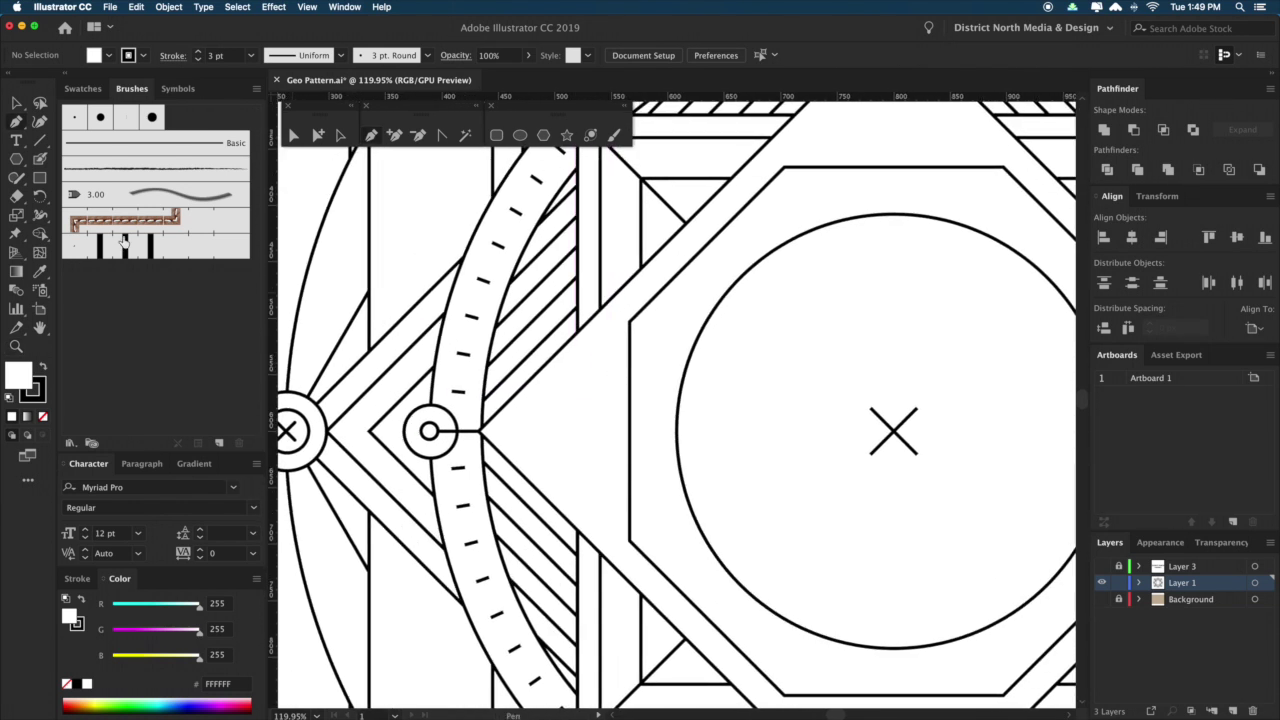
left_click(543, 135)
left_click(631, 391)
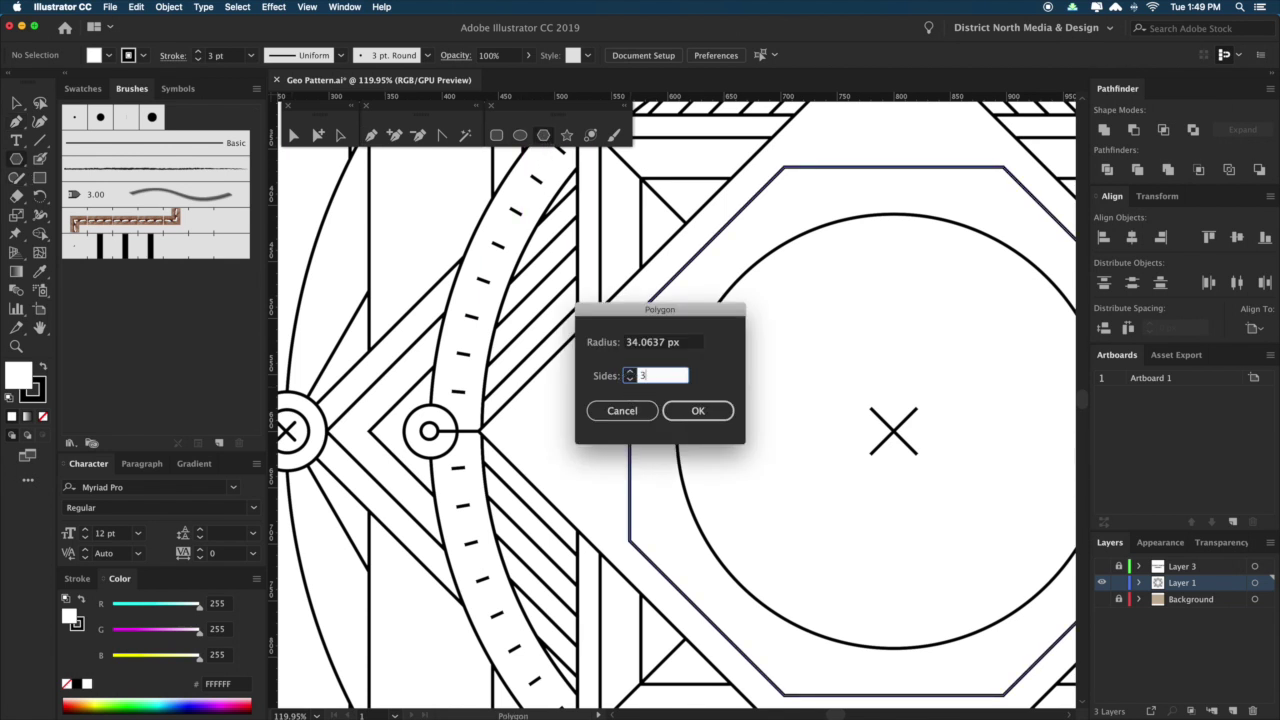
key("Return")
key("r")
left_click_drag(633, 457, 557, 423)
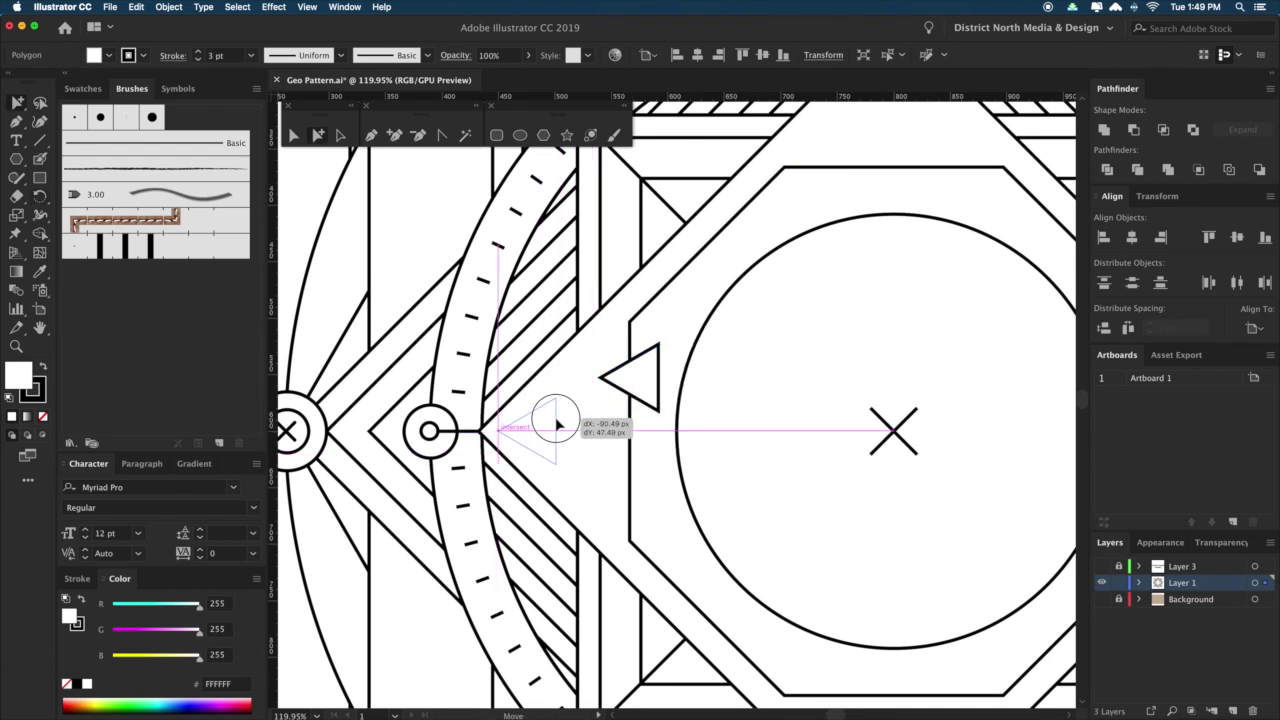
Align the triangle's vertical center with the central circle.
left_click(680, 400, "shift")
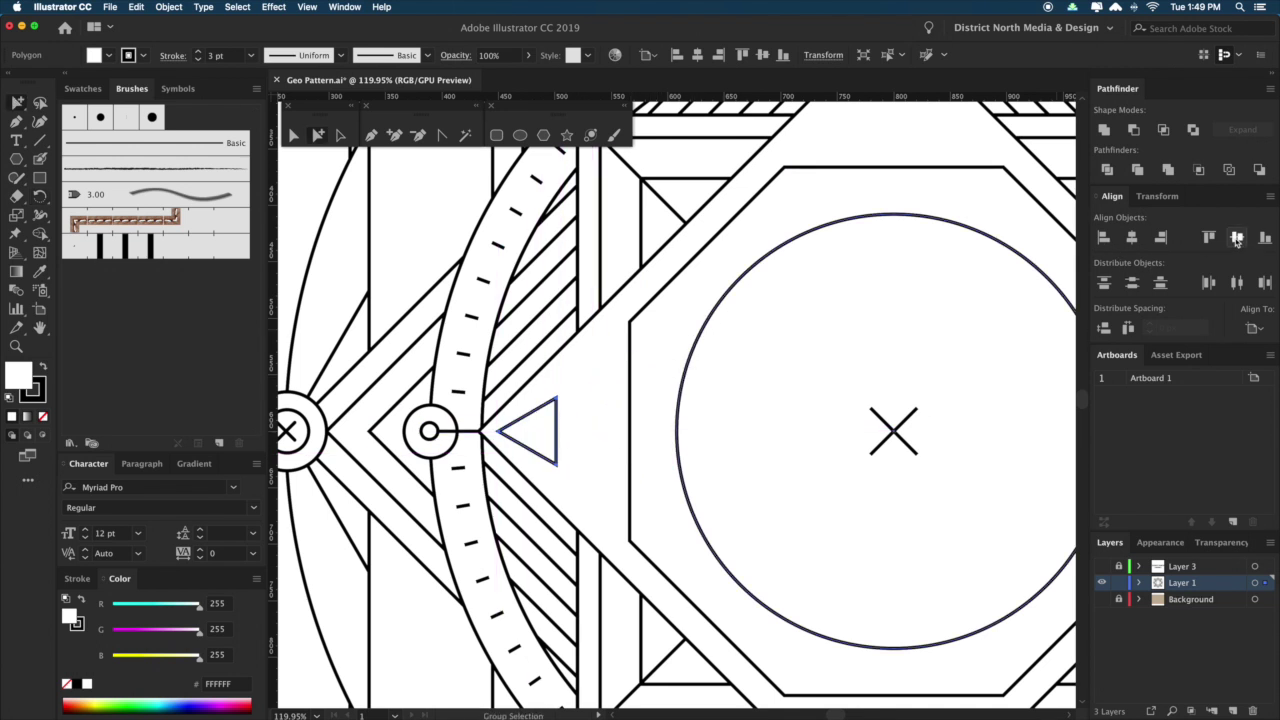
left_click(1236, 240)
left_click(1006, 277, "shift")
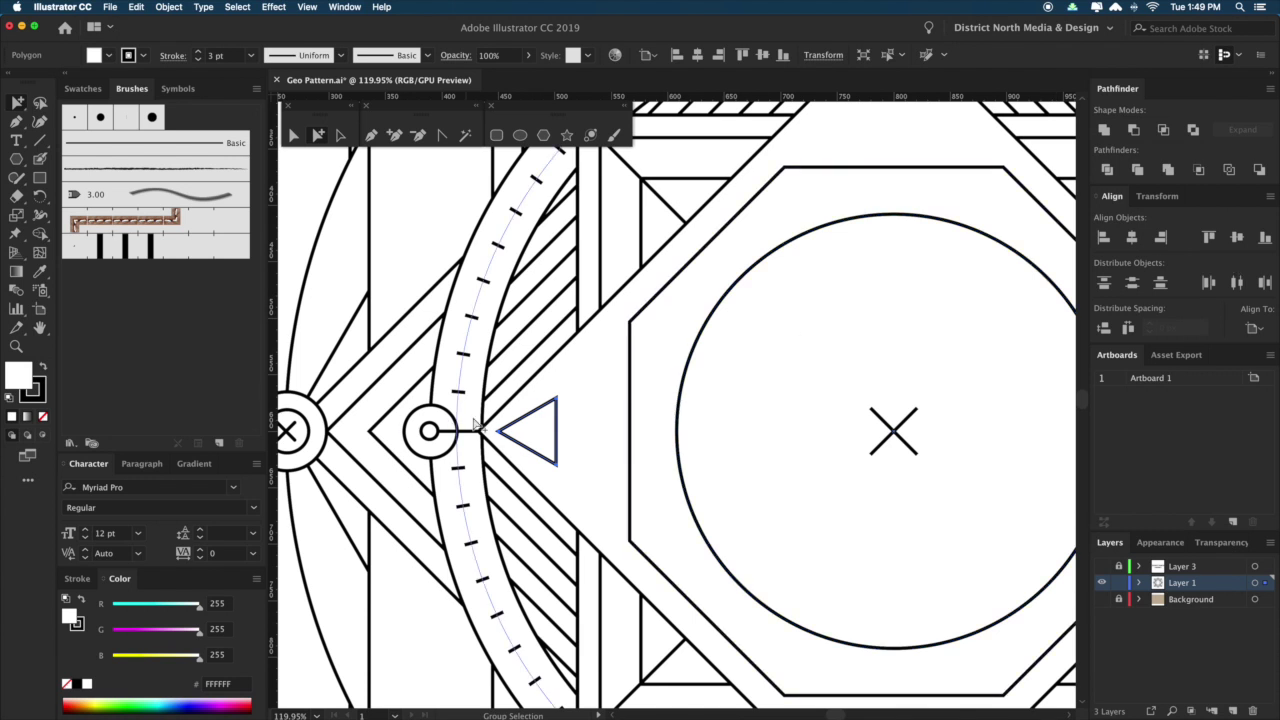
left_click(1062, 374, "shift")
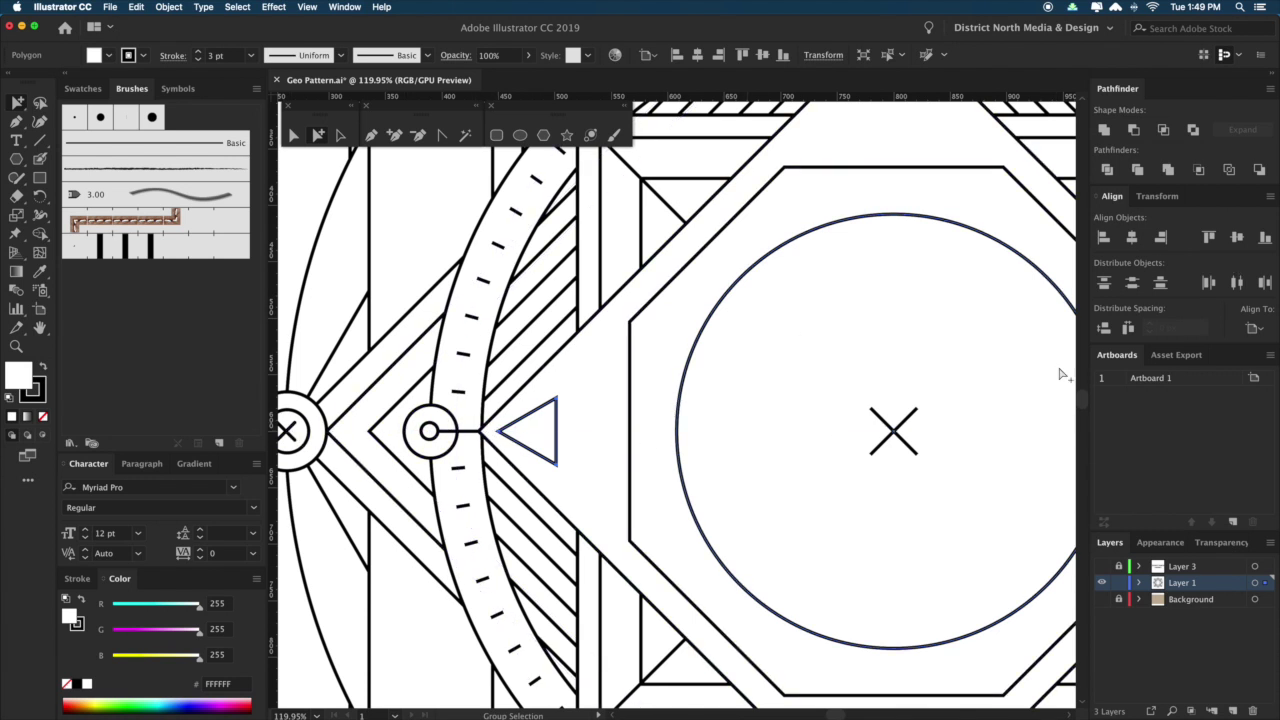
left_click(1040, 302, "shift")
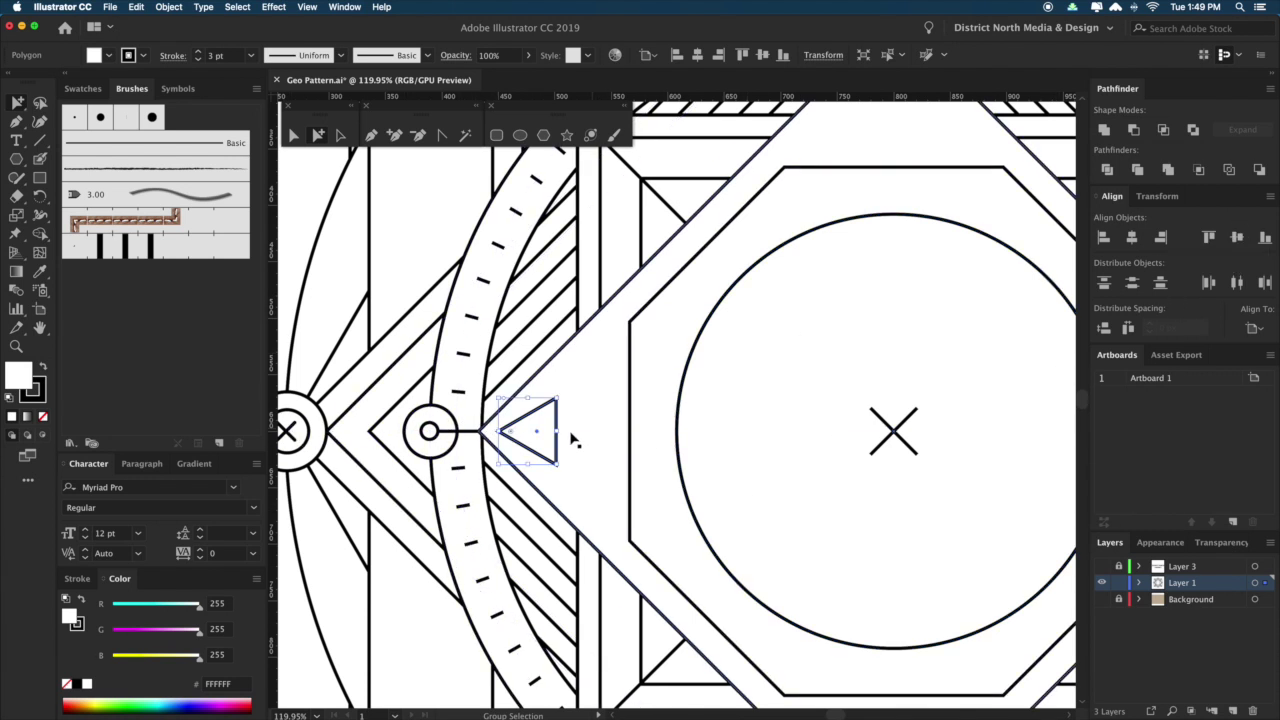
Enlarge the triangle proportionally and fit it between the white diamond's left corner and the octagon.
key("v")
left_click_drag(558, 431, 610, 431)
left_click_drag(497, 431, 522, 431)
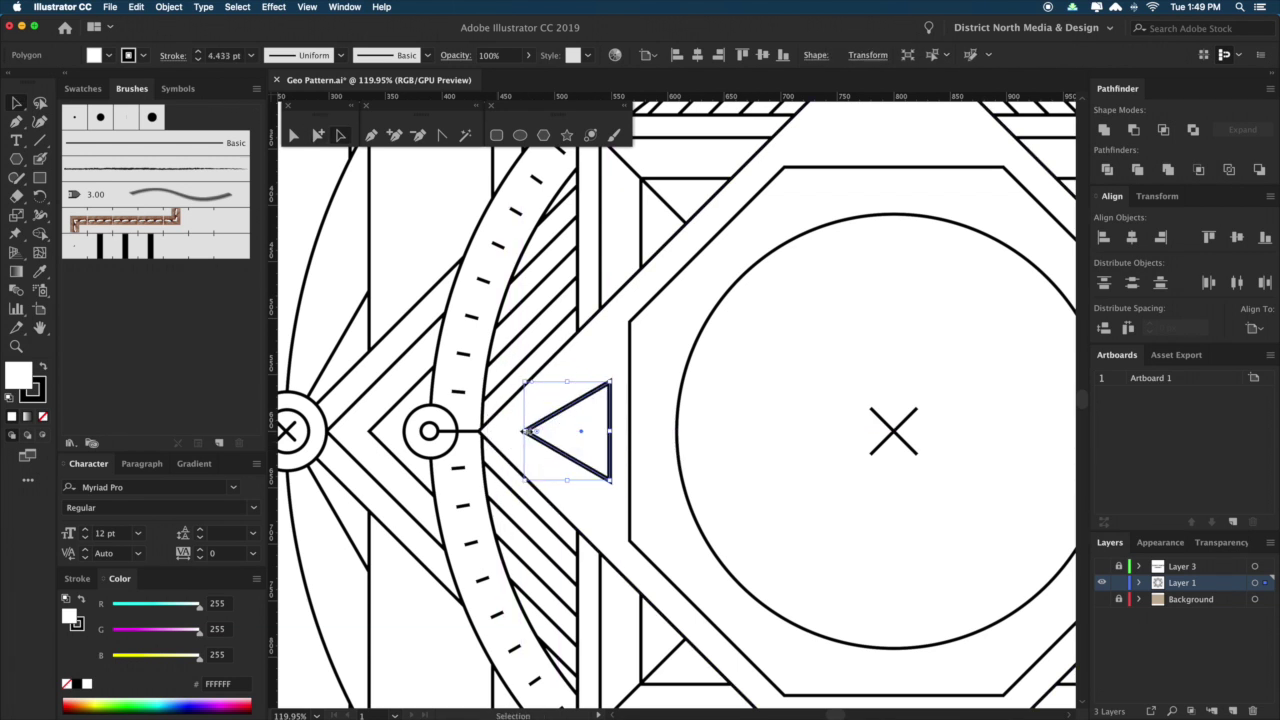
Match the triangle's outline to the octagon's 3 pt stroke and shift it slightly toward the diamond's left corner.
left_click(634, 354)
key("v")
left_click_drag(612, 419, 601, 415)
left_click(668, 434)
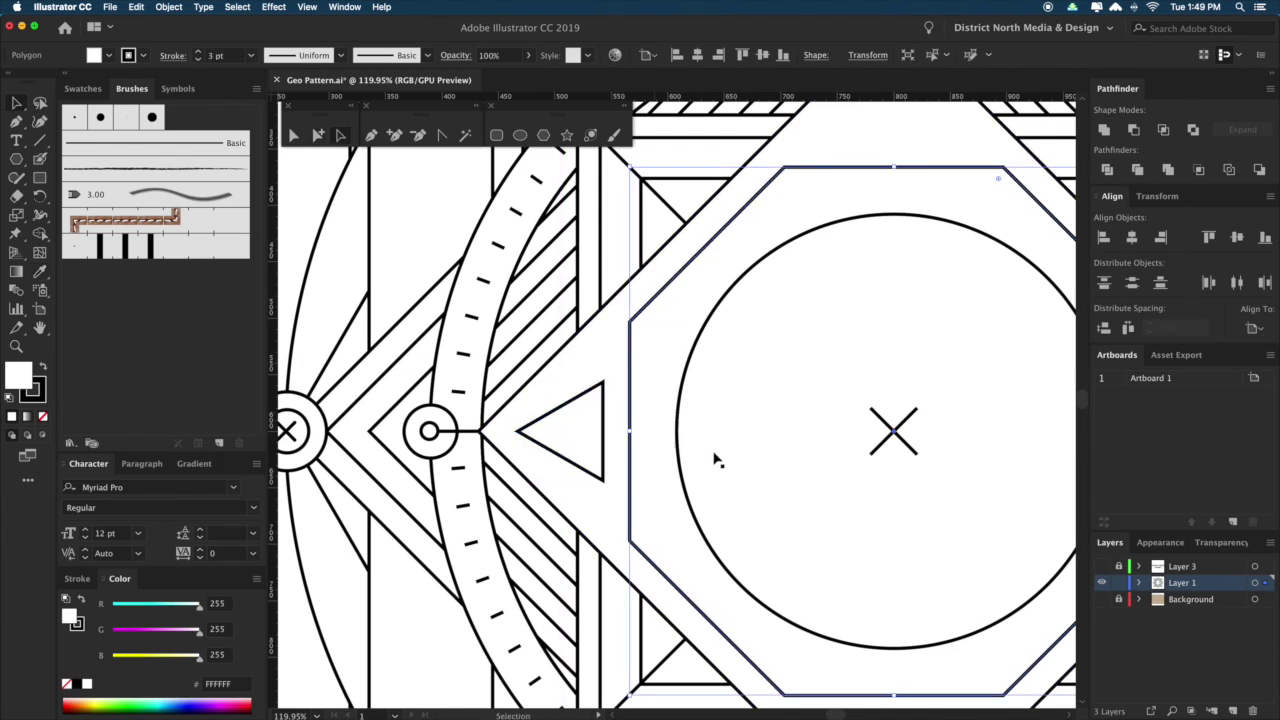
Place a copy of the triangle, rotated 180°, in the white diamond's right corner.
key("super+minus")
key("super+minus")
key("super+minus")
left_click(661, 476)
left_click(550, 396)
key("r")
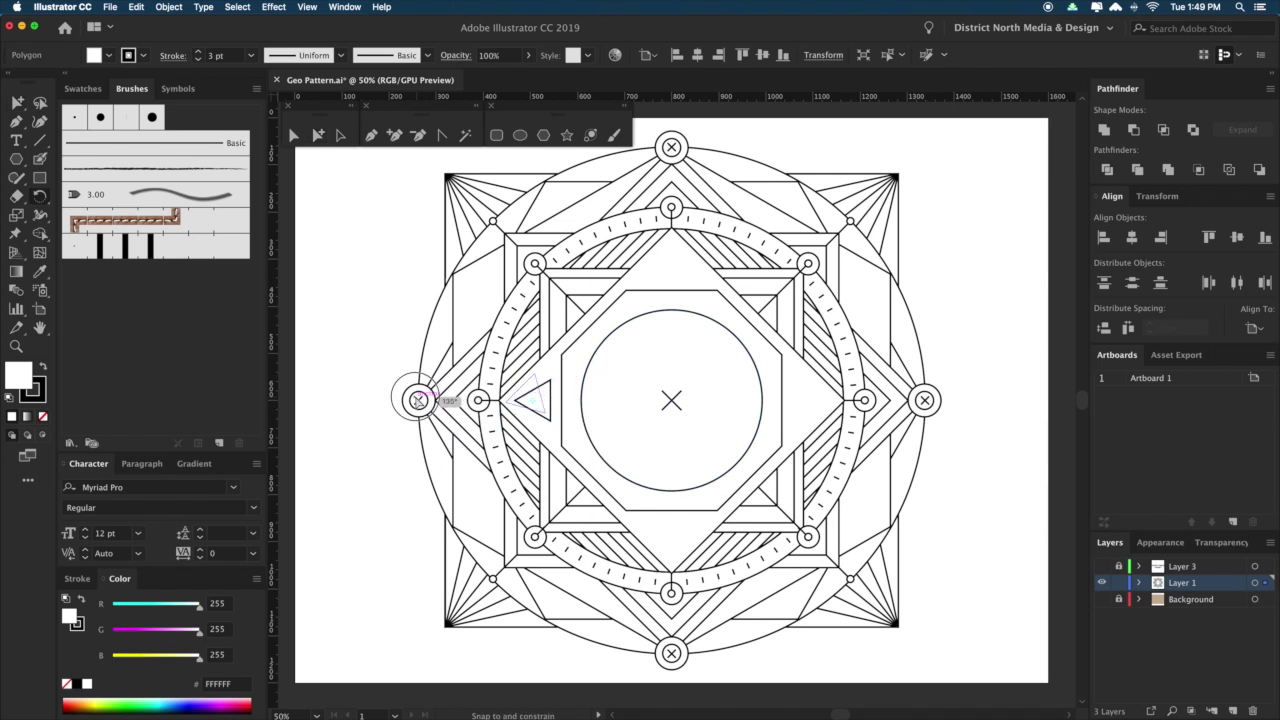
left_click_drag(610, 420, 400, 439)
key("v")
left_click_drag(551, 398, 823, 410)
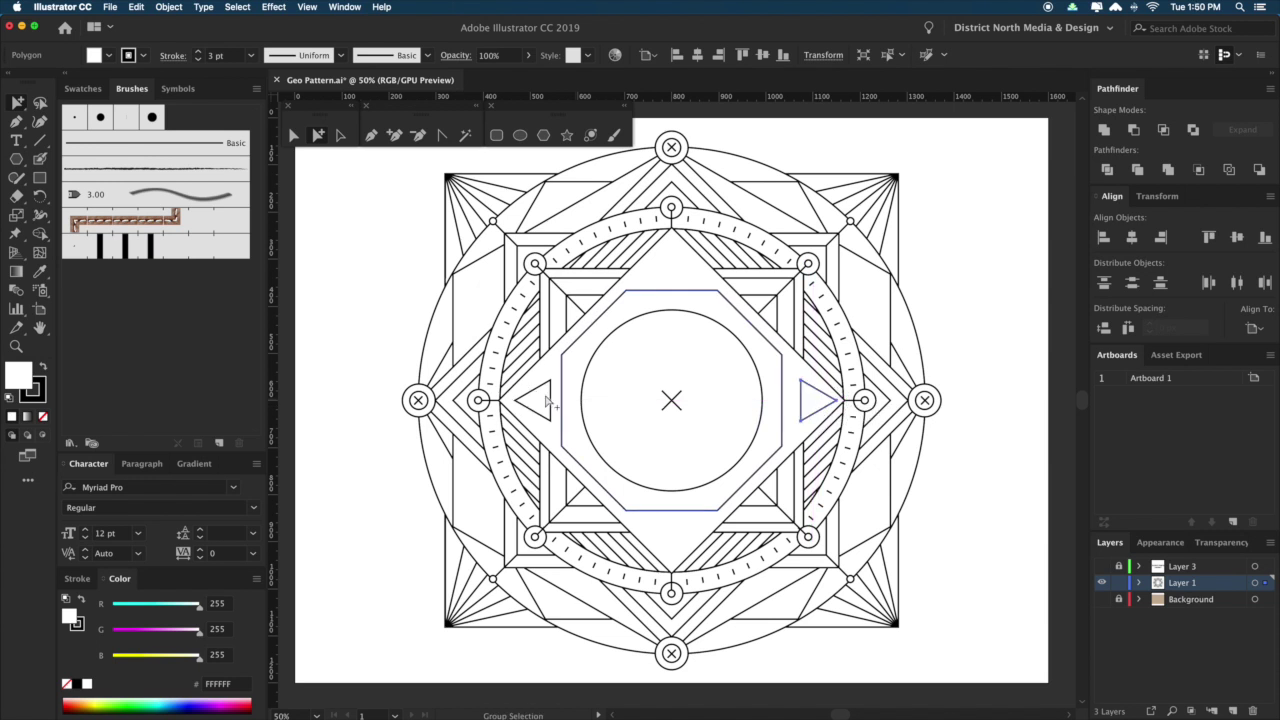
Group the left and right triangles and rotate a copy of the pair 90° into the diamond's upper and lower corners.
left_click(552, 388, "shift")
key("super+g")
key("r")
left_click_drag(798, 428, 598, 548)
key("super+z")
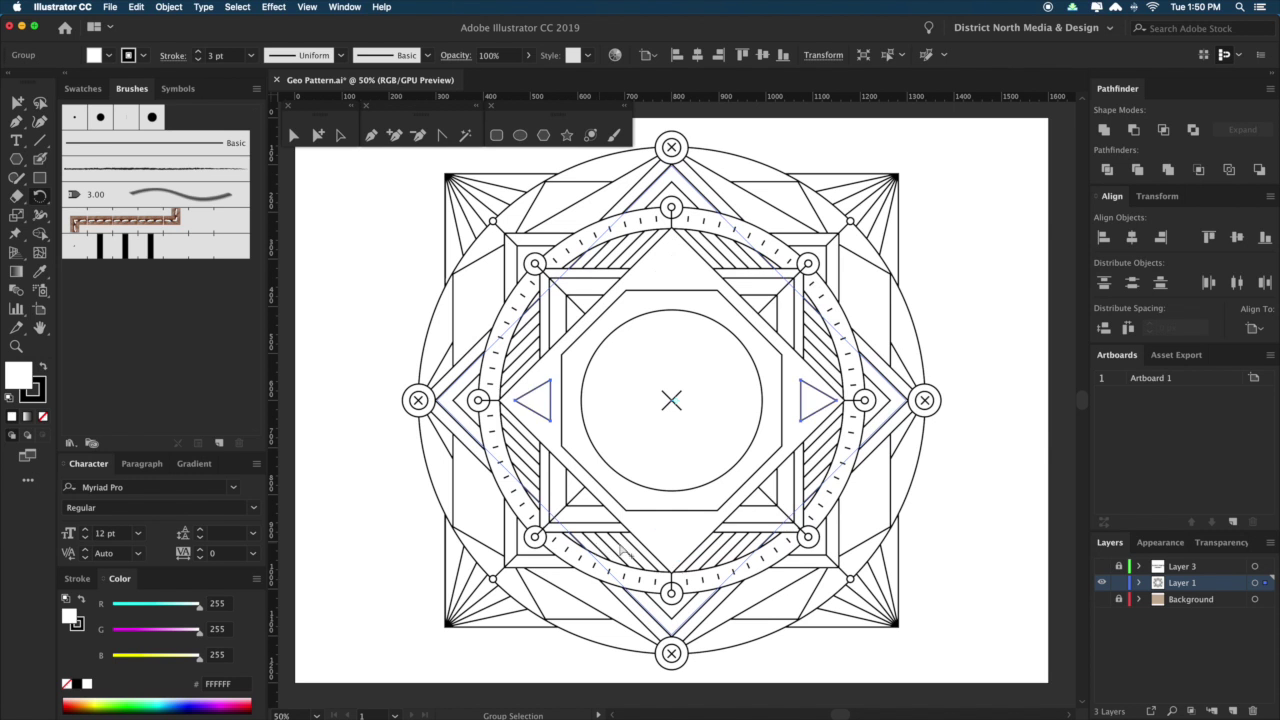
left_click_drag(882, 513, 672, 580)
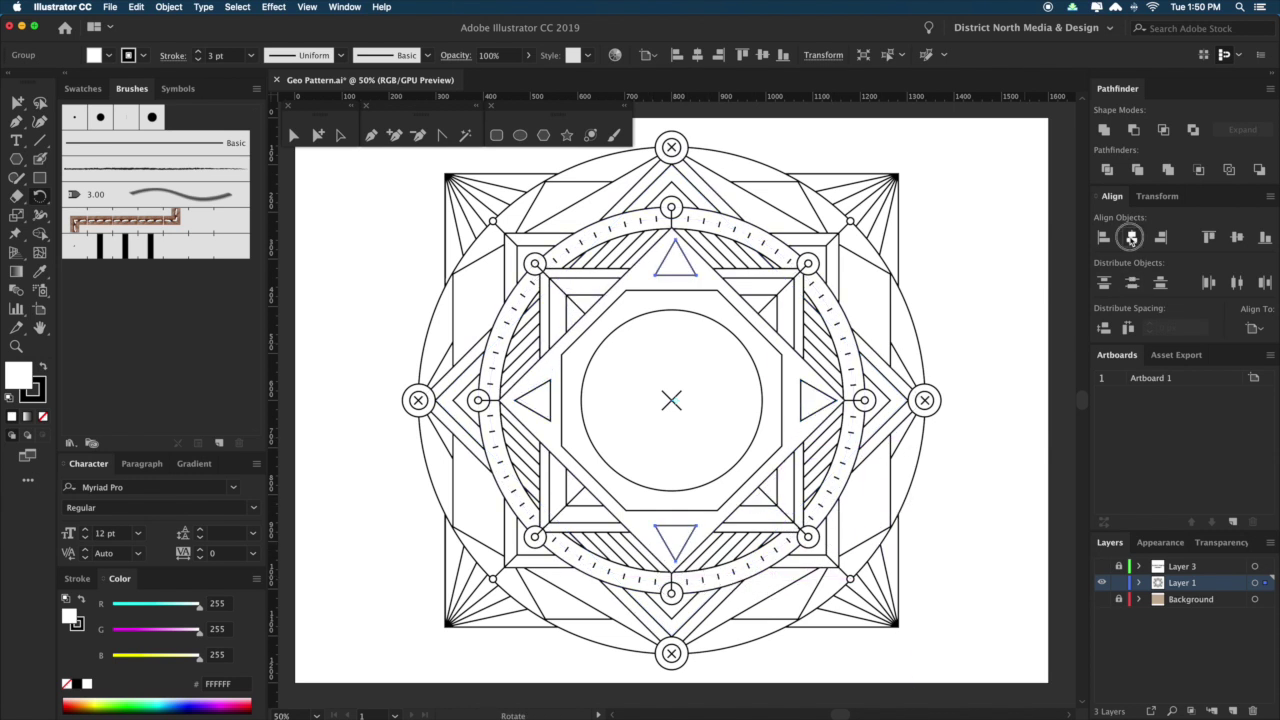
Center the upper-lower triangle pair and the left-right pair horizontally in the pattern.
left_click(1131, 238)
key("v")
left_click(1022, 420)
left_click(821, 397)
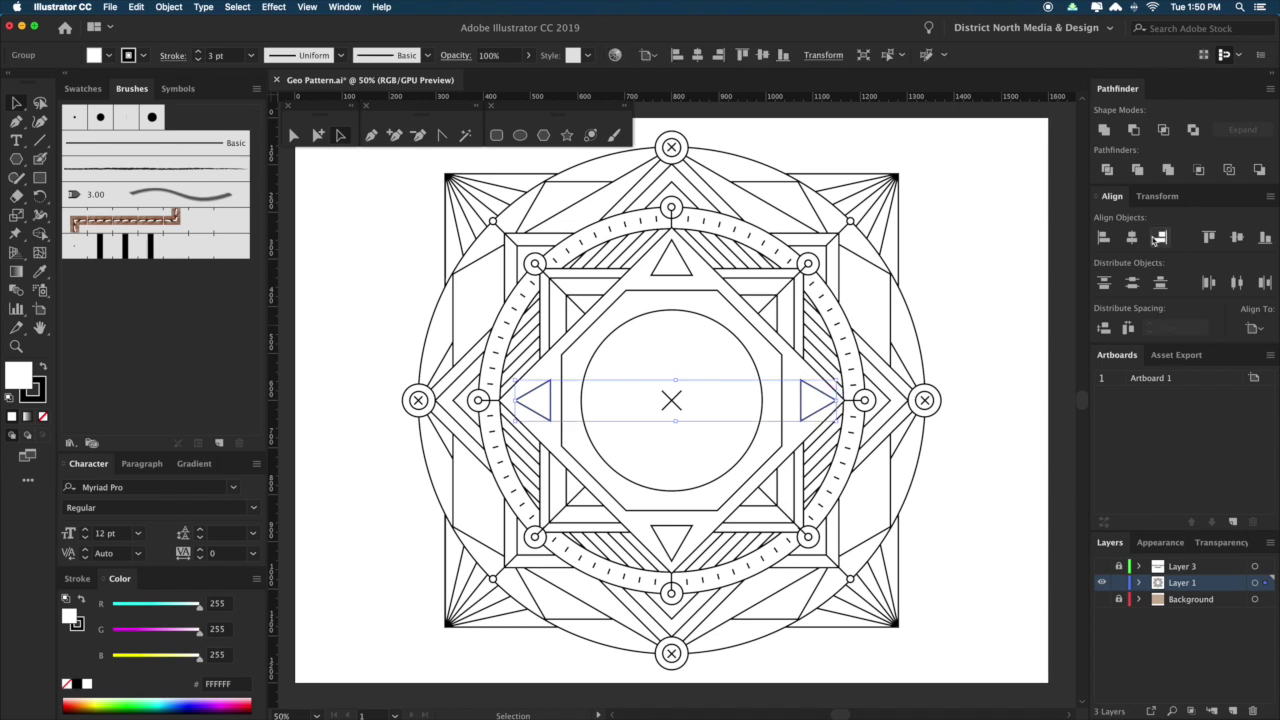
left_click(1158, 239)
left_click(1011, 514)
Center the upper and lower triangle pair vertically in the pattern.
scroll(1000, 500, "right", 1)
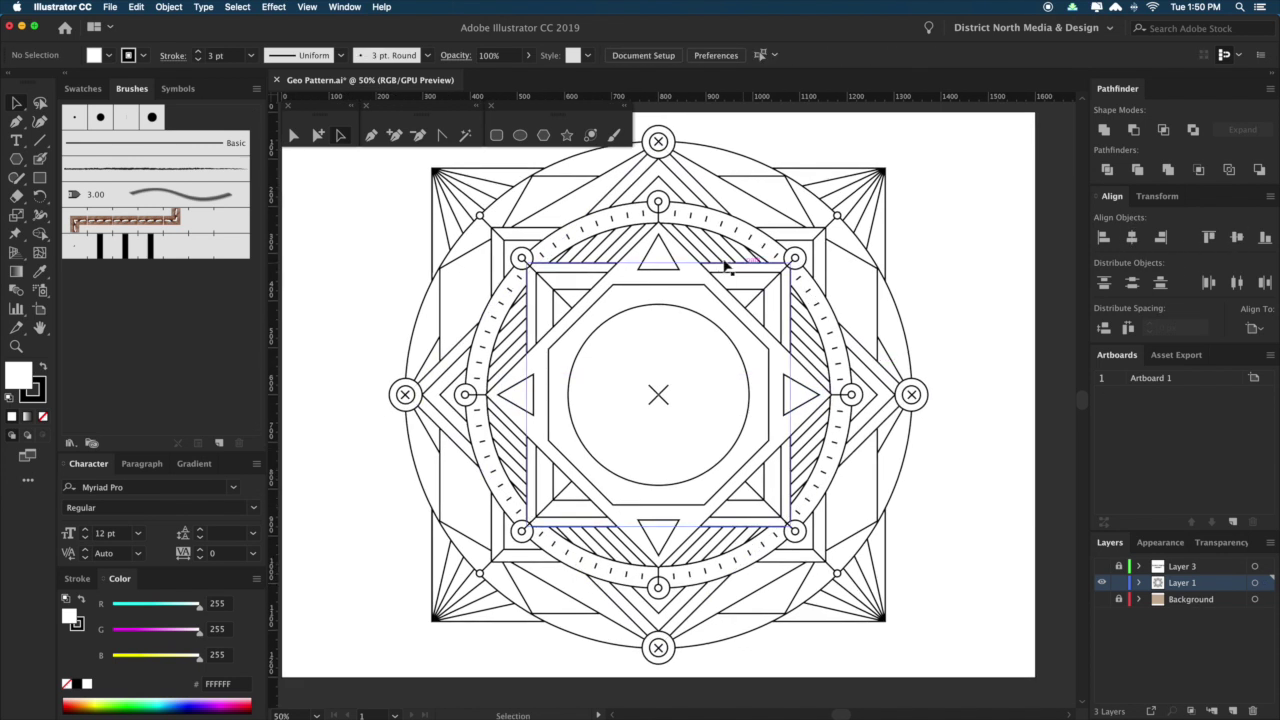
left_click(672, 268)
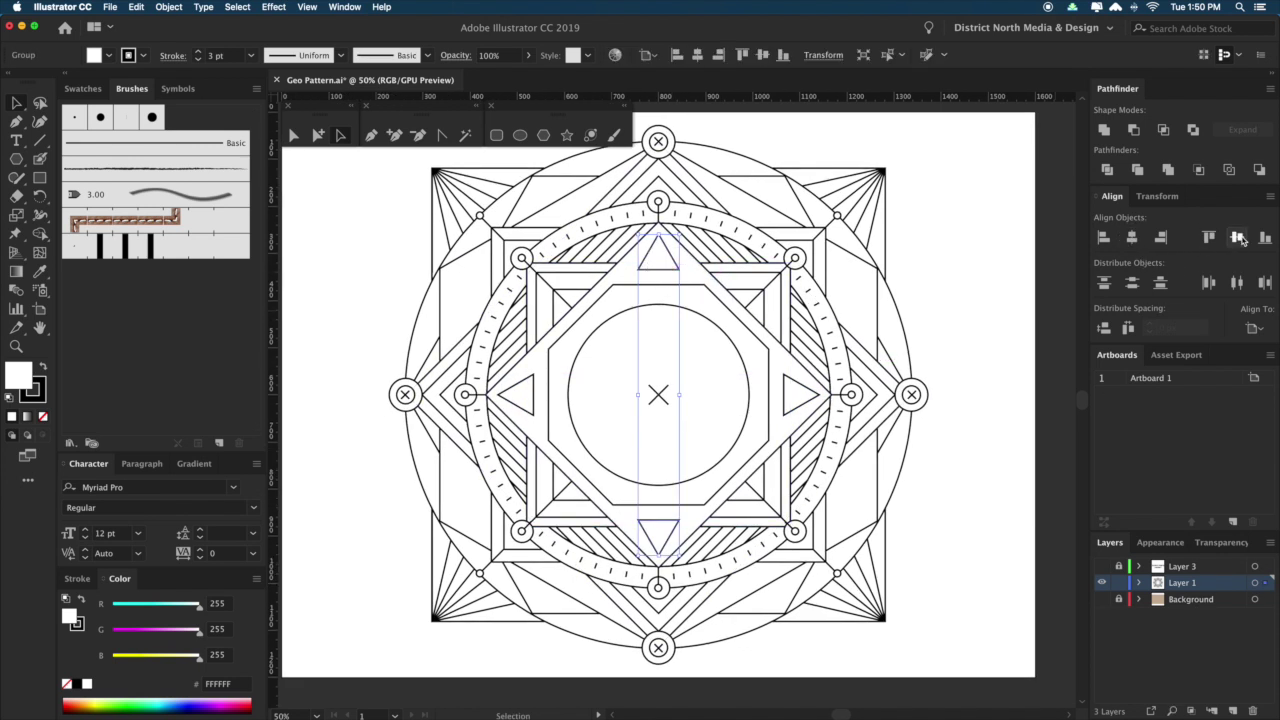
left_click(1063, 447)
scroll(1040, 435, "right", 2)
key("space")
left_click_drag(1017, 376, 1009, 437)
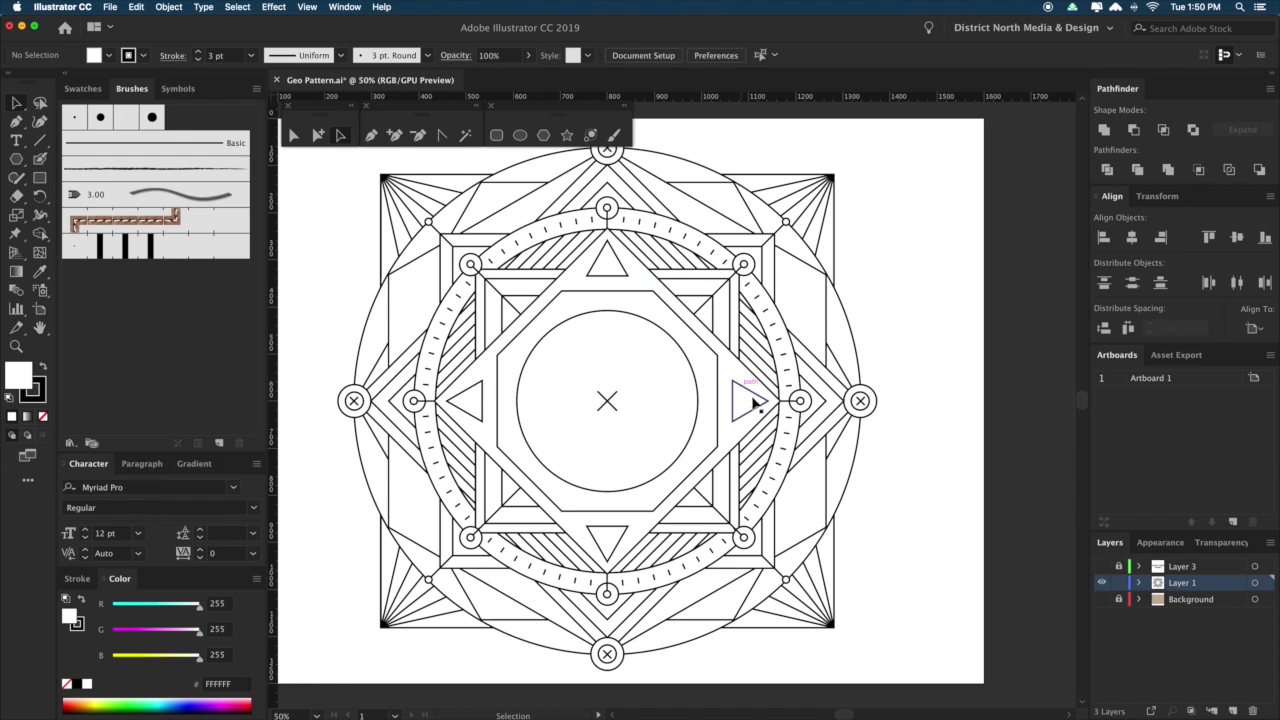
Try to scale down only the left and right triangle pair and undo the scaling.
key("z")
left_click_drag(652, 317, 836, 511)
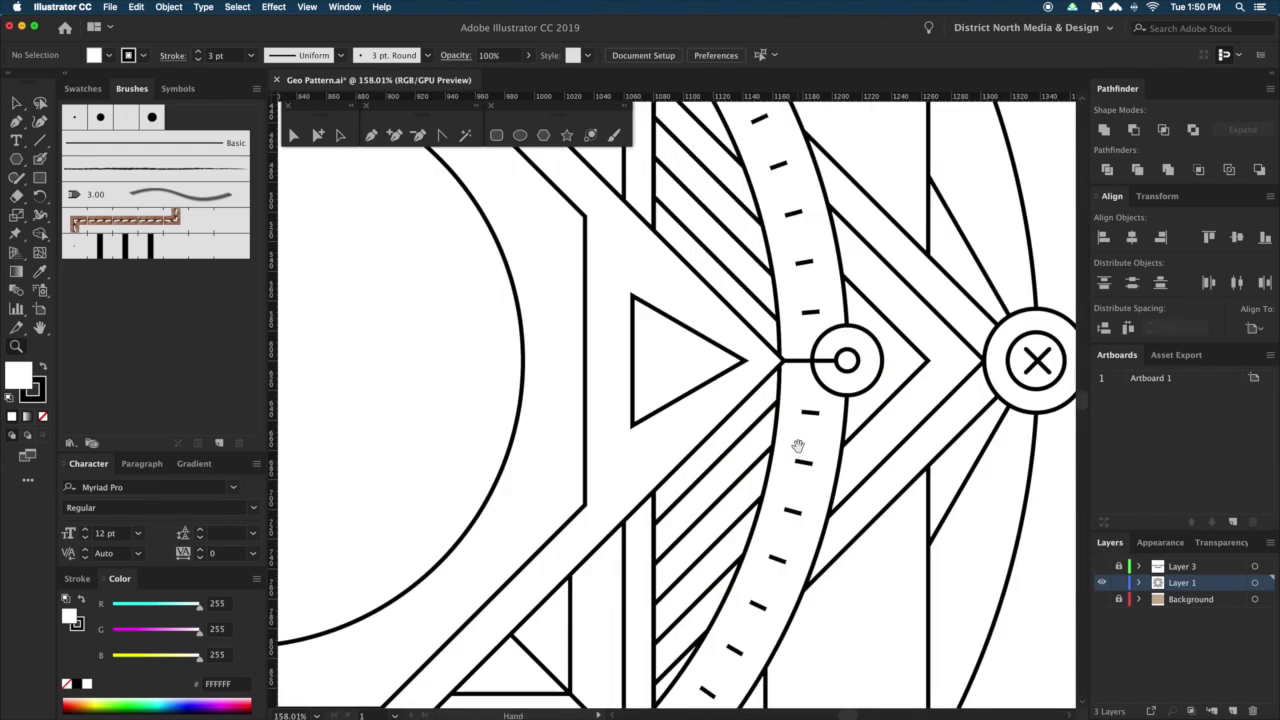
left_click_drag(798, 446, 834, 536)
key("v")
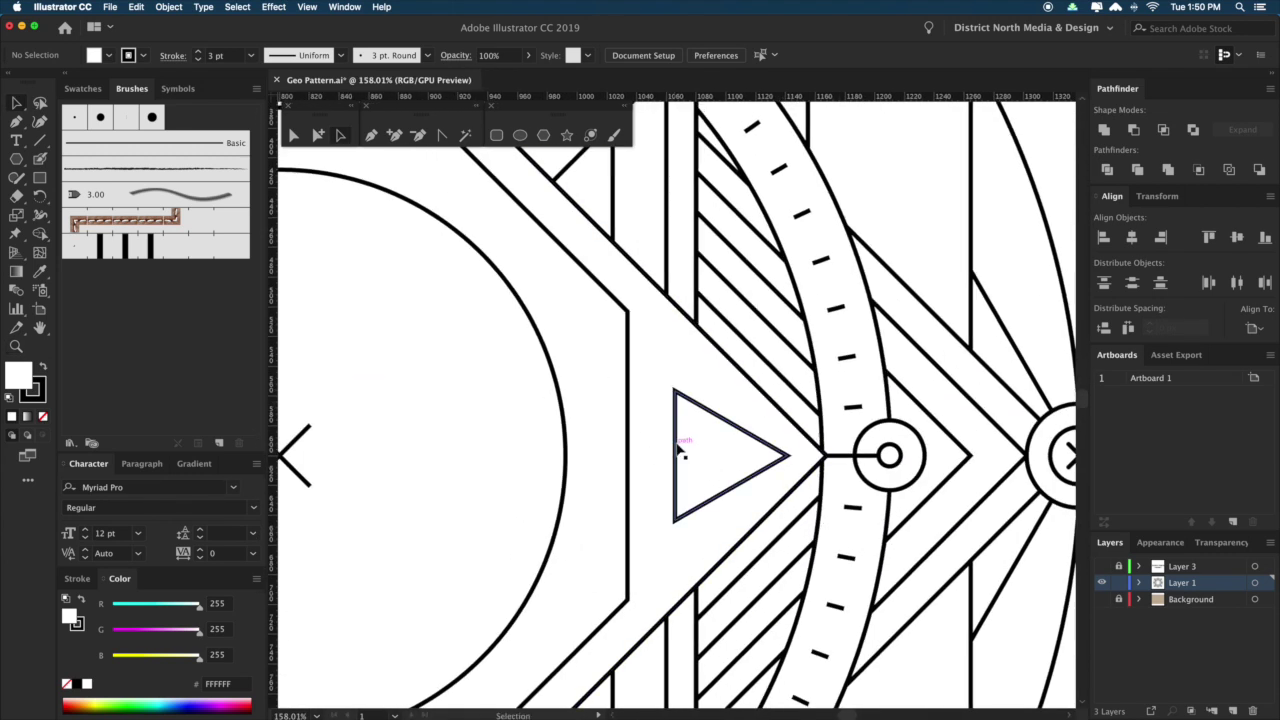
left_click(676, 474)
left_click_drag(679, 500, 757, 502)
key("super+minus")
key("super+minus")
key("super+minus")
key("s")
left_click_drag(876, 574, 851, 556)
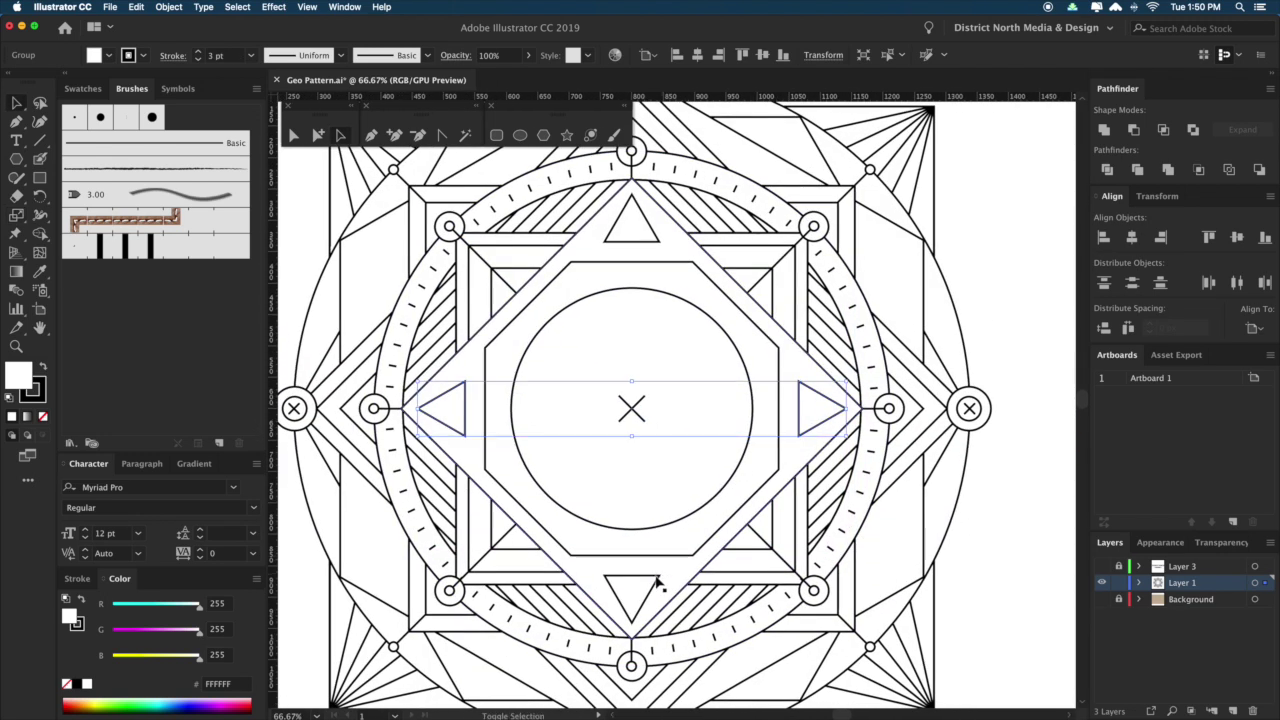
key("v")
key("s")
mouse_move(885, 615)
left_mouse_down()
mouse_move(866, 523)
mouse_move(857, 586)
mouse_move(849, 576)
left_mouse_up()
key("super+z")
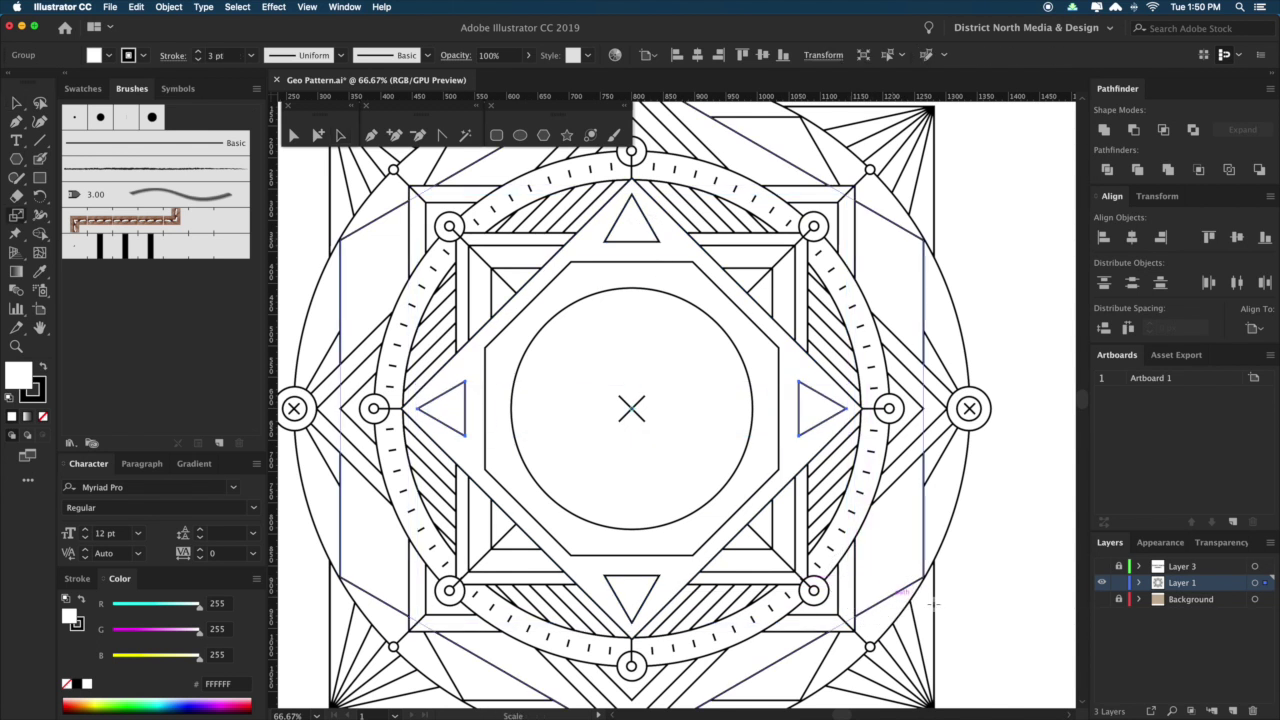
Scale both triangle pairs down together toward the pattern's center until their bases meet the octagon.
scroll(988, 580, "right", 2)
key("v")
left_click(988, 580)
left_click(806, 388)
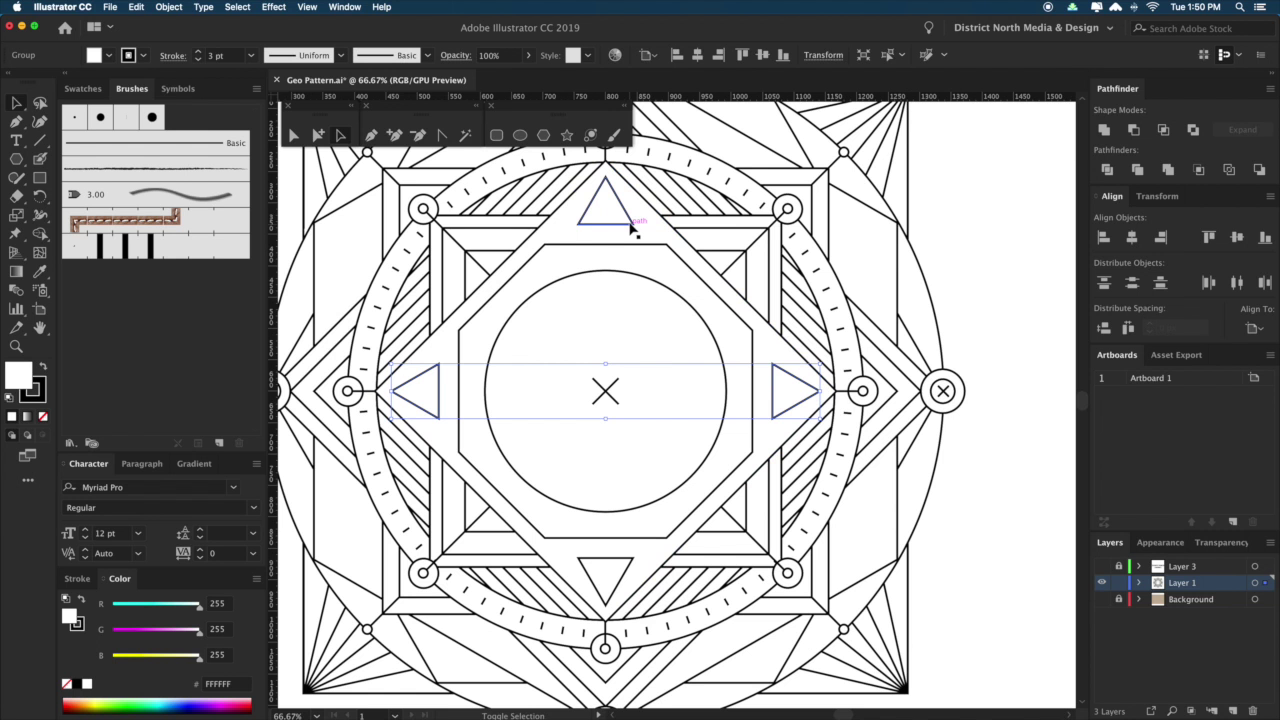
left_click(631, 228, "shift")
key("s")
mouse_move(868, 673)
left_mouse_down()
mouse_move(837, 649)
mouse_move(843, 628)
left_mouse_up()
Give all four triangles a solid black fill with no outline.
left_click(43, 367)
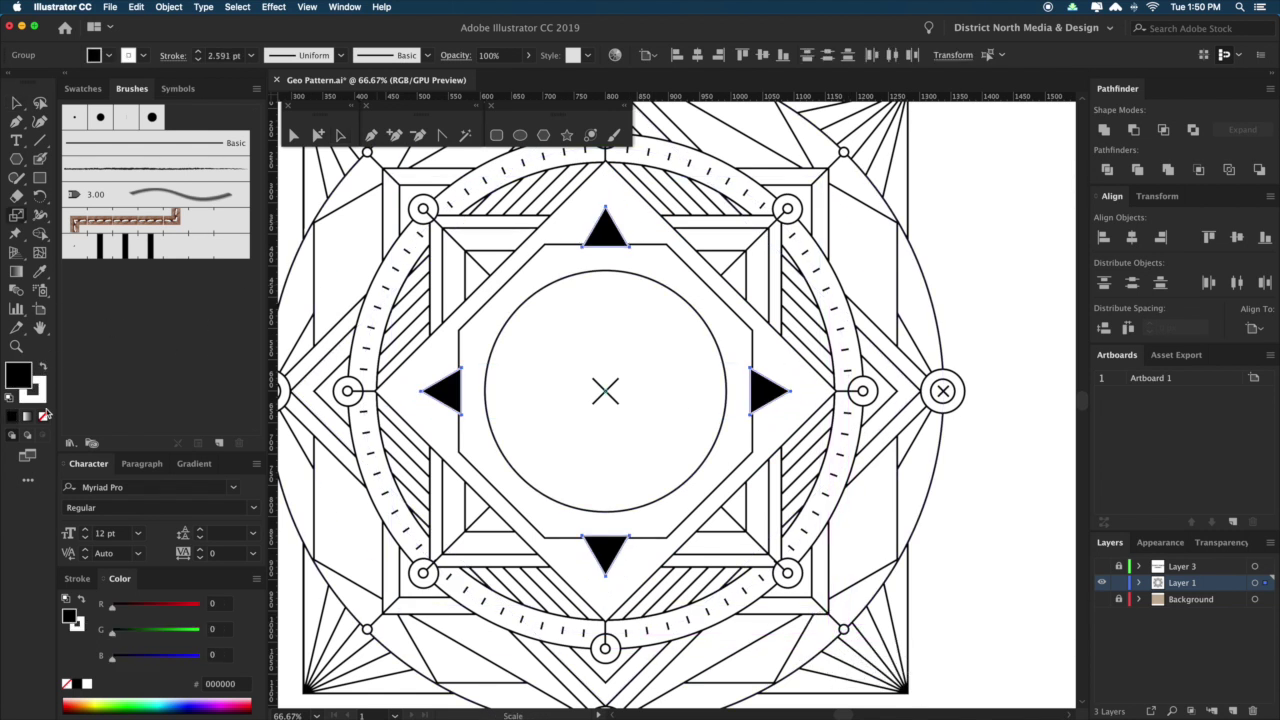
left_click(44, 418)
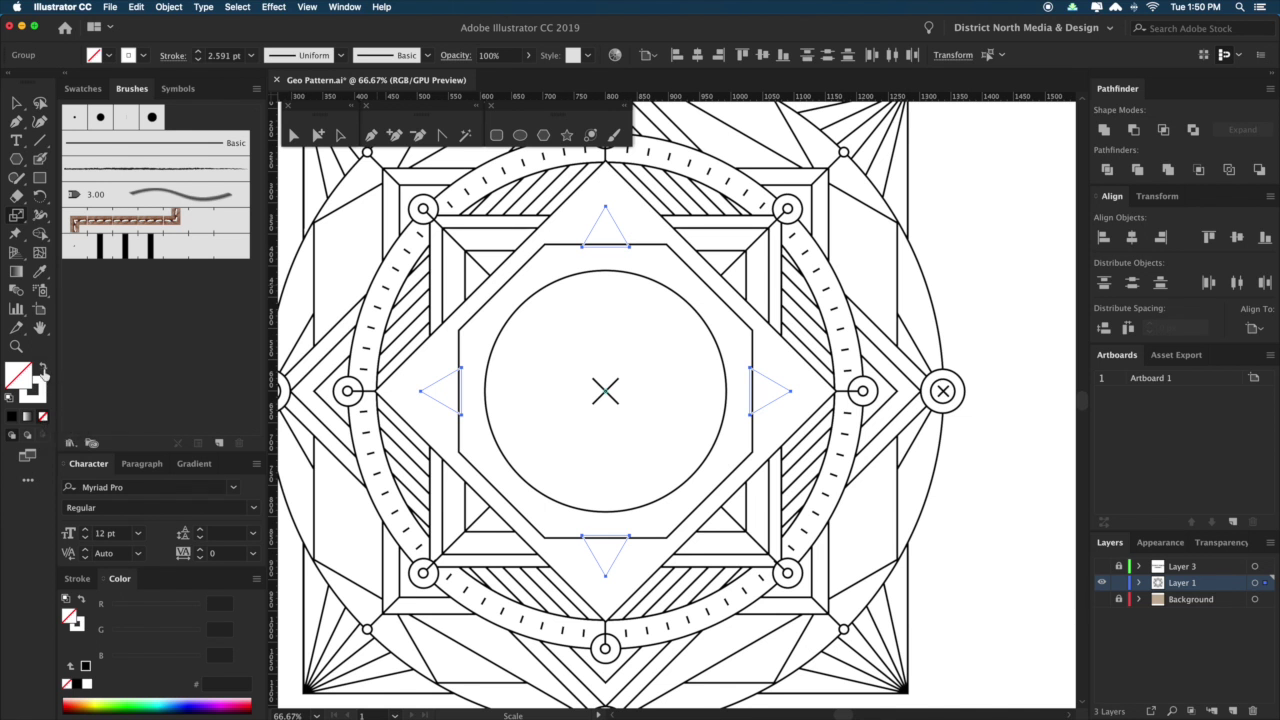
left_click(43, 367)
double_click(24, 376)
left_click_drag(612, 446, 575, 456)
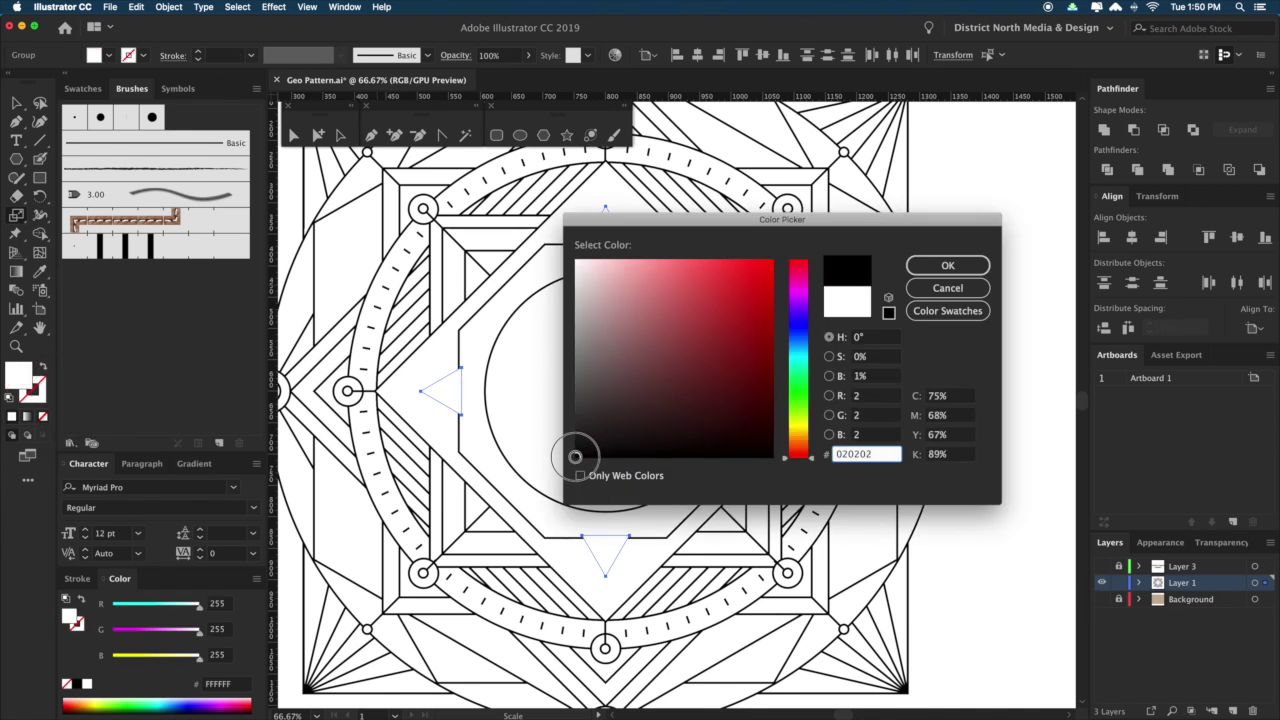
left_click(964, 266)
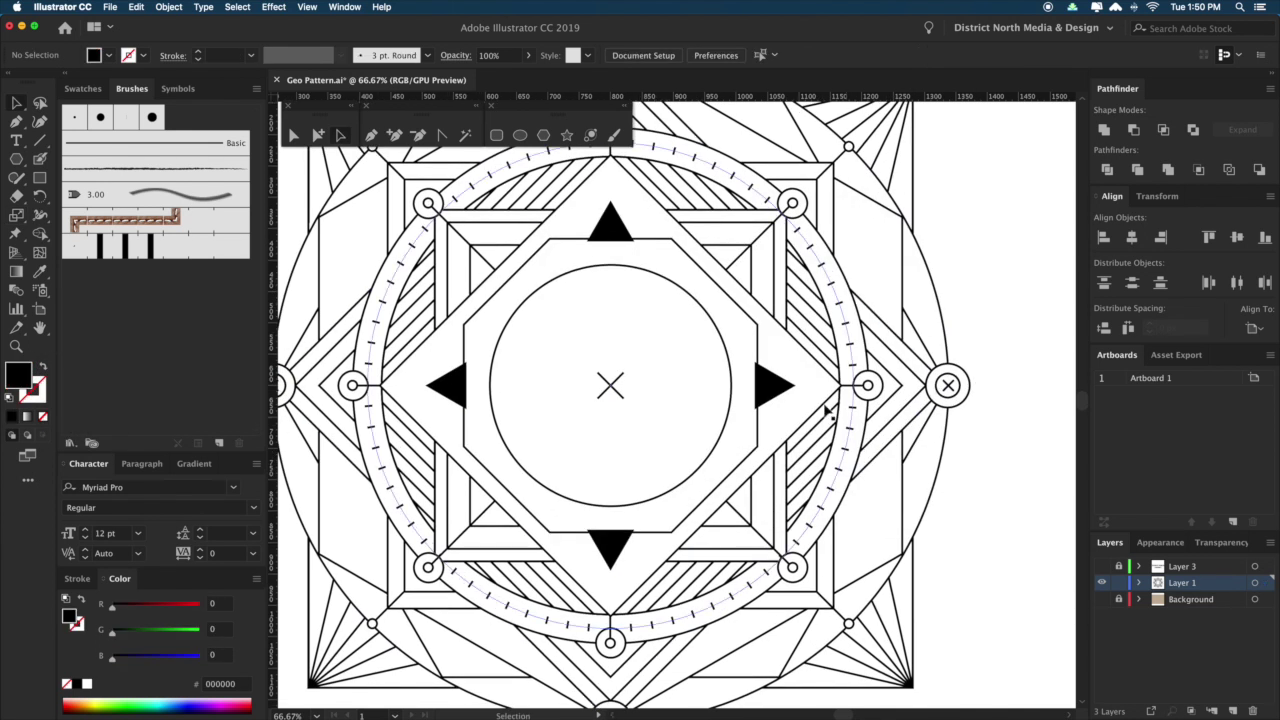
Restack both pairs of black triangles so they sit behind the octagon.
left_click(790, 400)
key("super+f")
left_click(1006, 437)
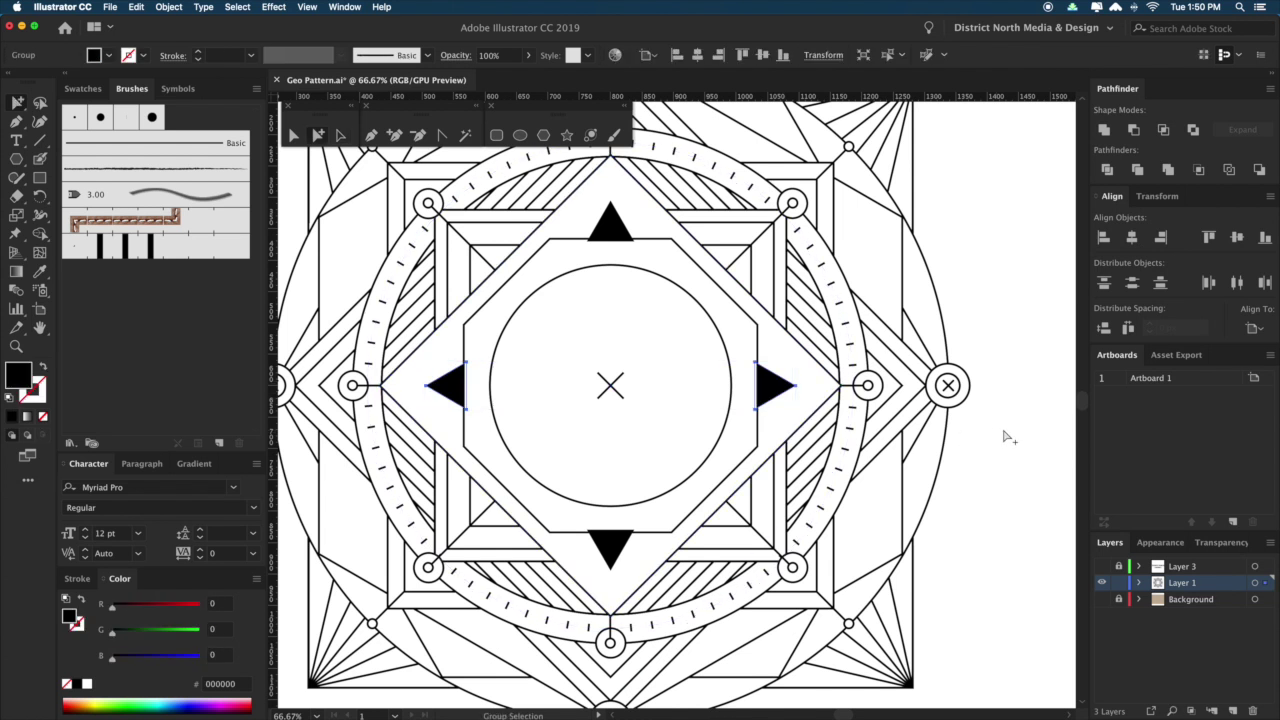
double_click(609, 226)
key("super+x")
left_click(615, 228)
key("super+f")
left_click(970, 477)
scroll(945, 477, "right", 1)
key("super+minus")
key("super+minus")
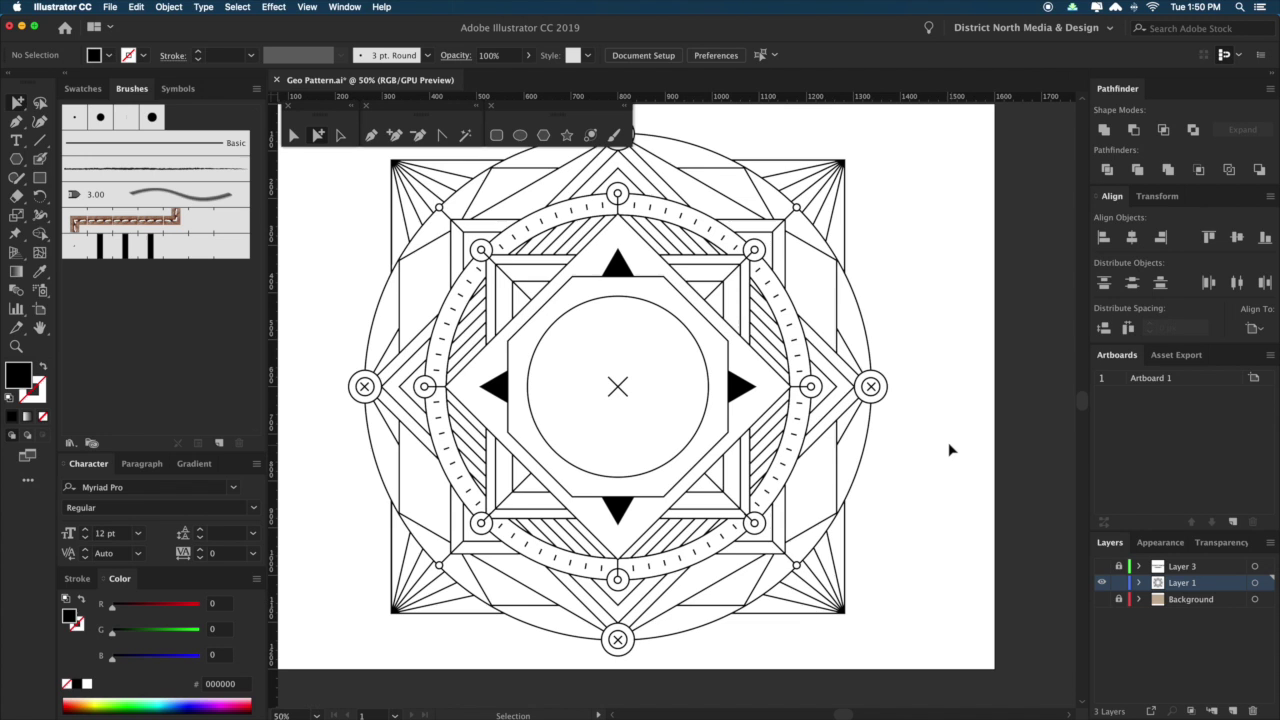
Examine the clipped line groups around the central diamond and the overall pattern.
left_click_drag(880, 491, 901, 501)
left_click_drag(750, 492, 802, 545)
left_click(537, 193)
left_click(513, 200)
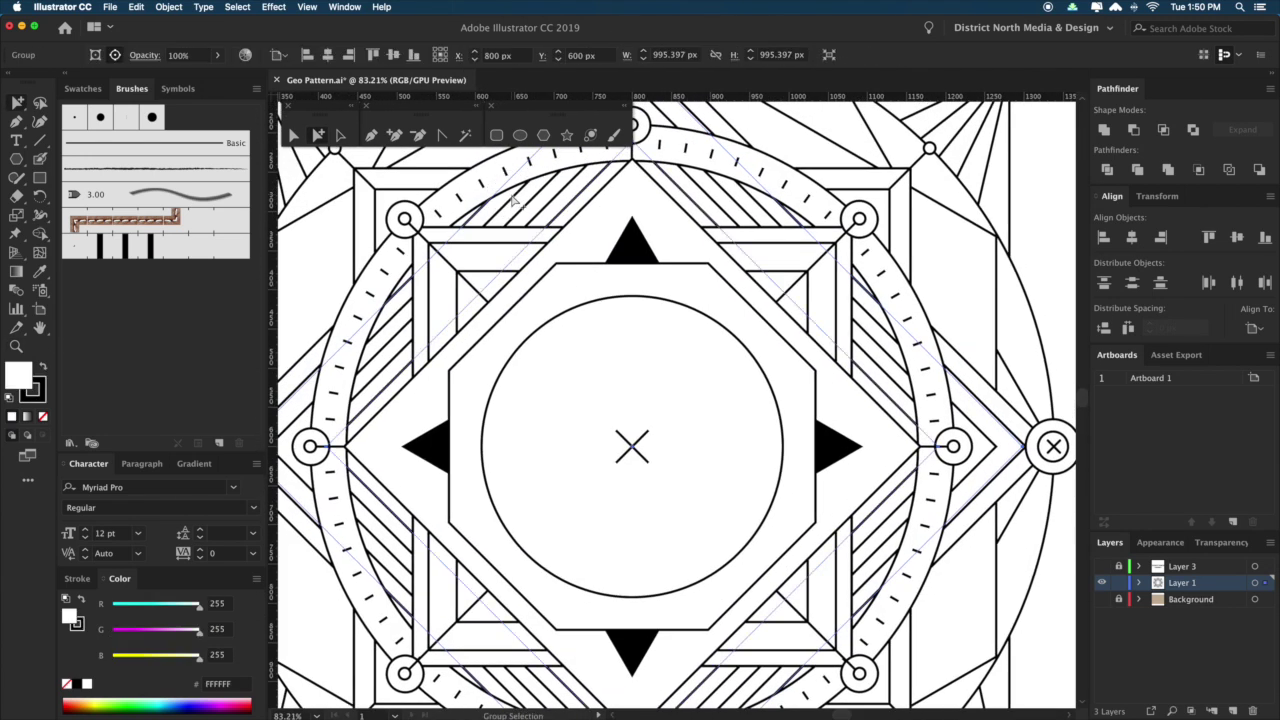
key("super+minus")
key("super+minus")
key("super+minus")
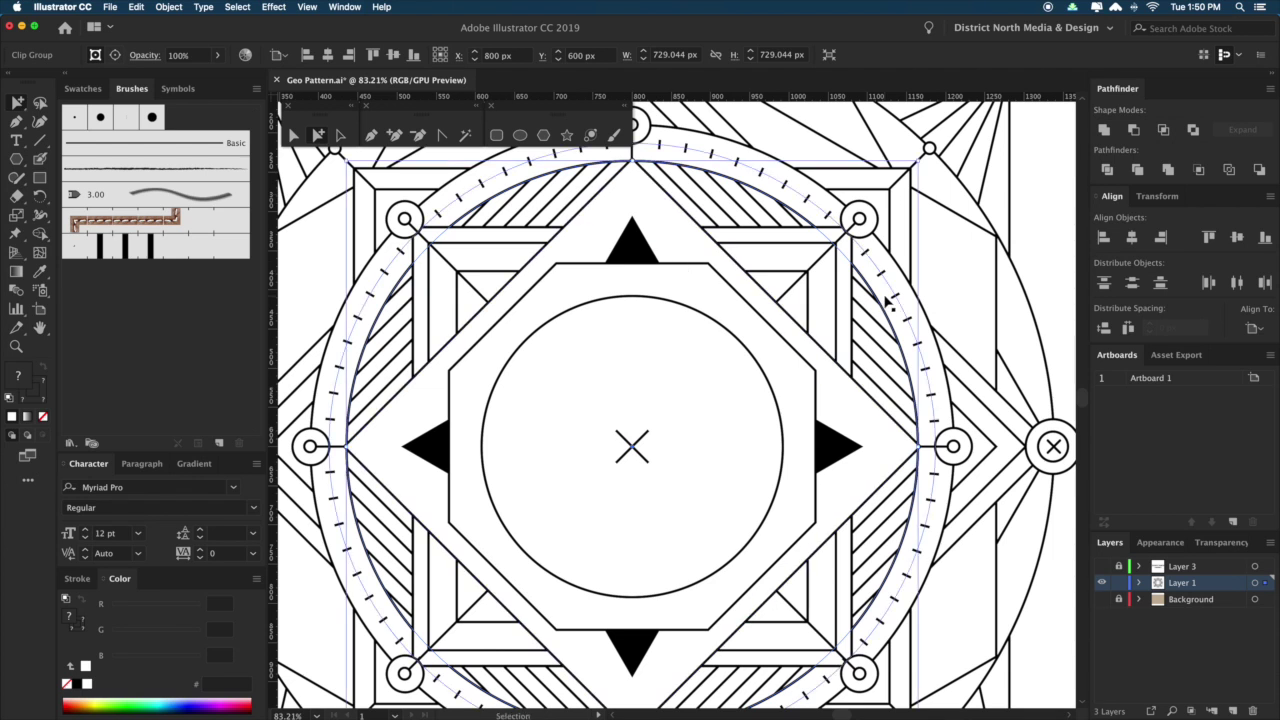
left_click(930, 460)
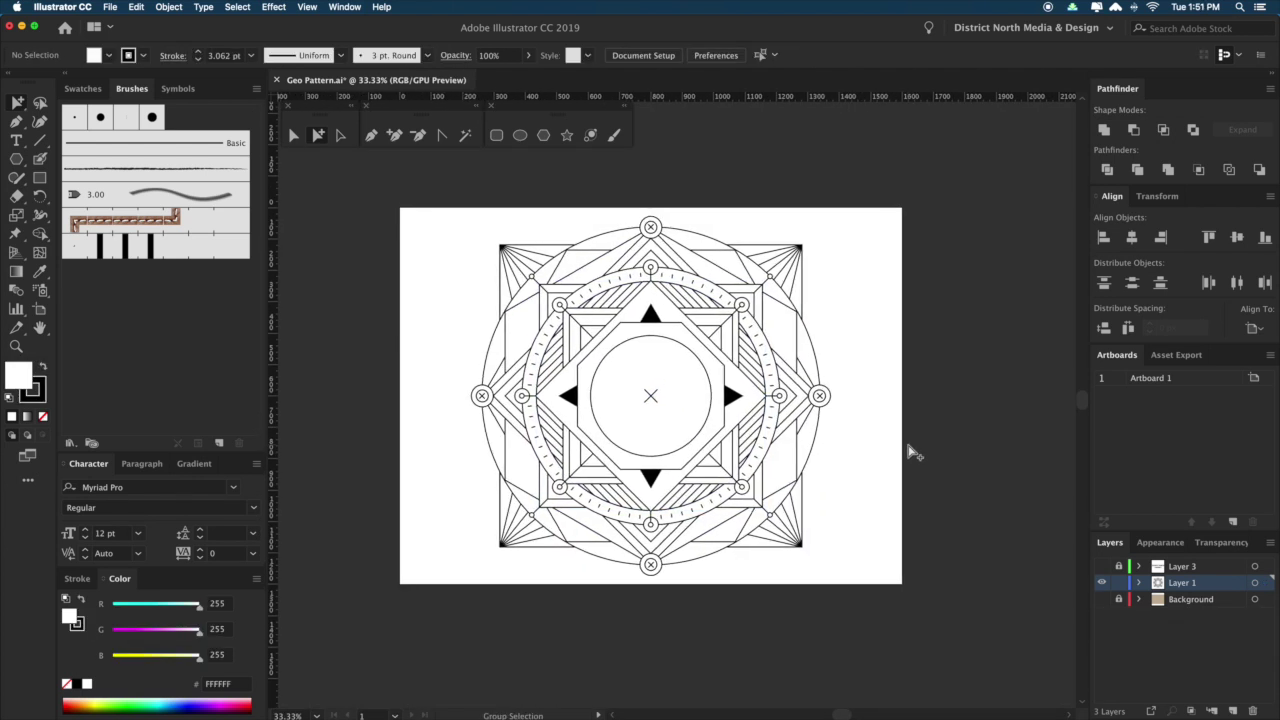
left_click_drag(557, 255, 944, 483)
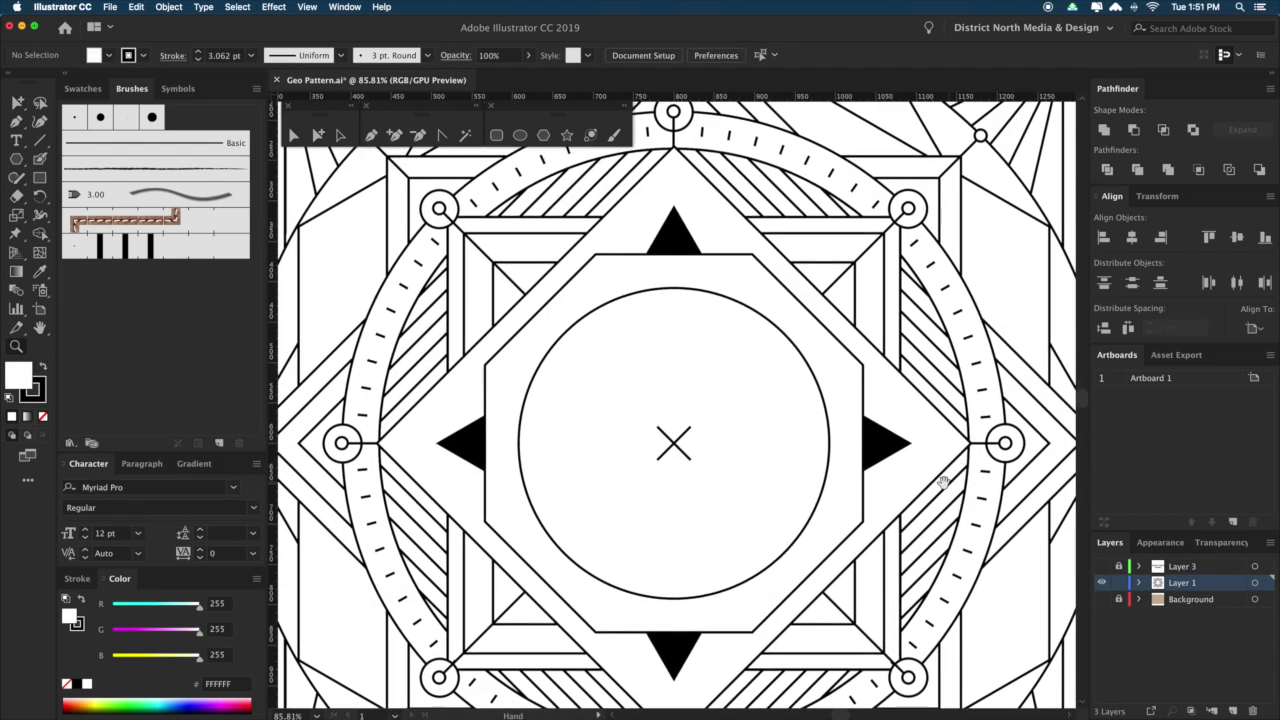
Delete both pairs of black triangles from the diamond's corners.
left_click(883, 450)
key("Delete")
left_click(677, 236)
key("Delete")
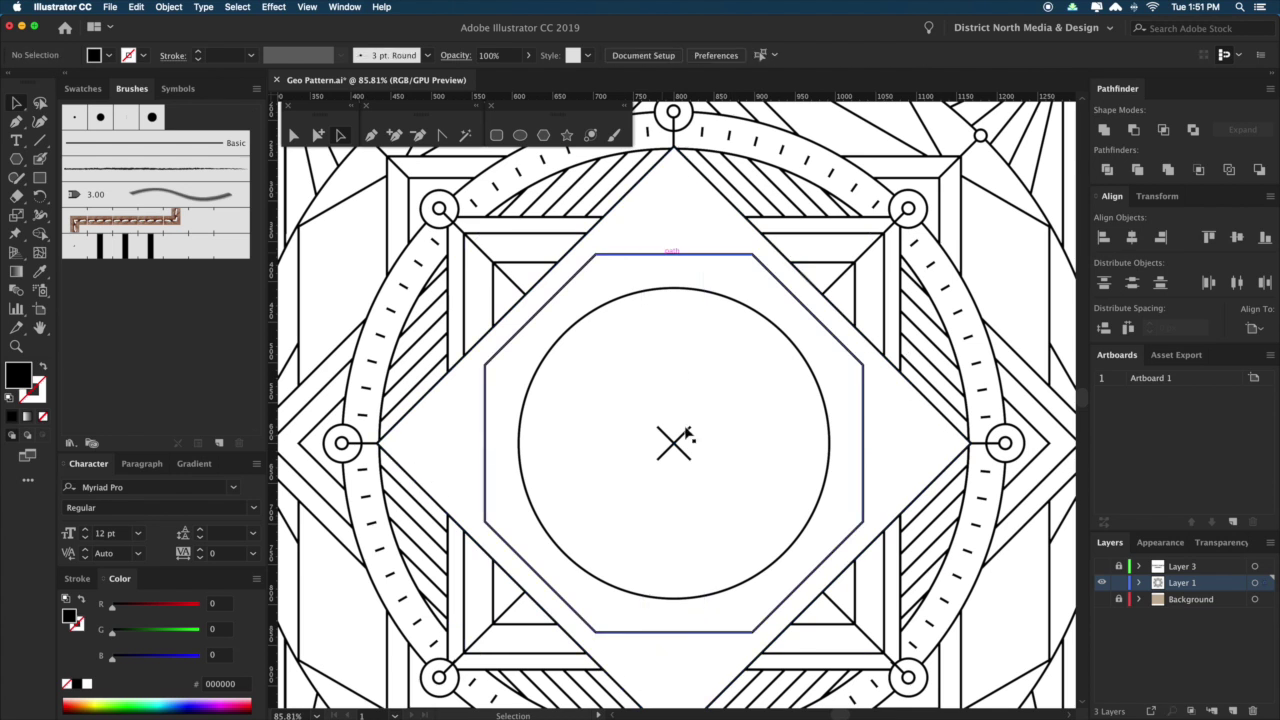
scroll(791, 491, "down", 2)
scroll(797, 480, "right", 5)
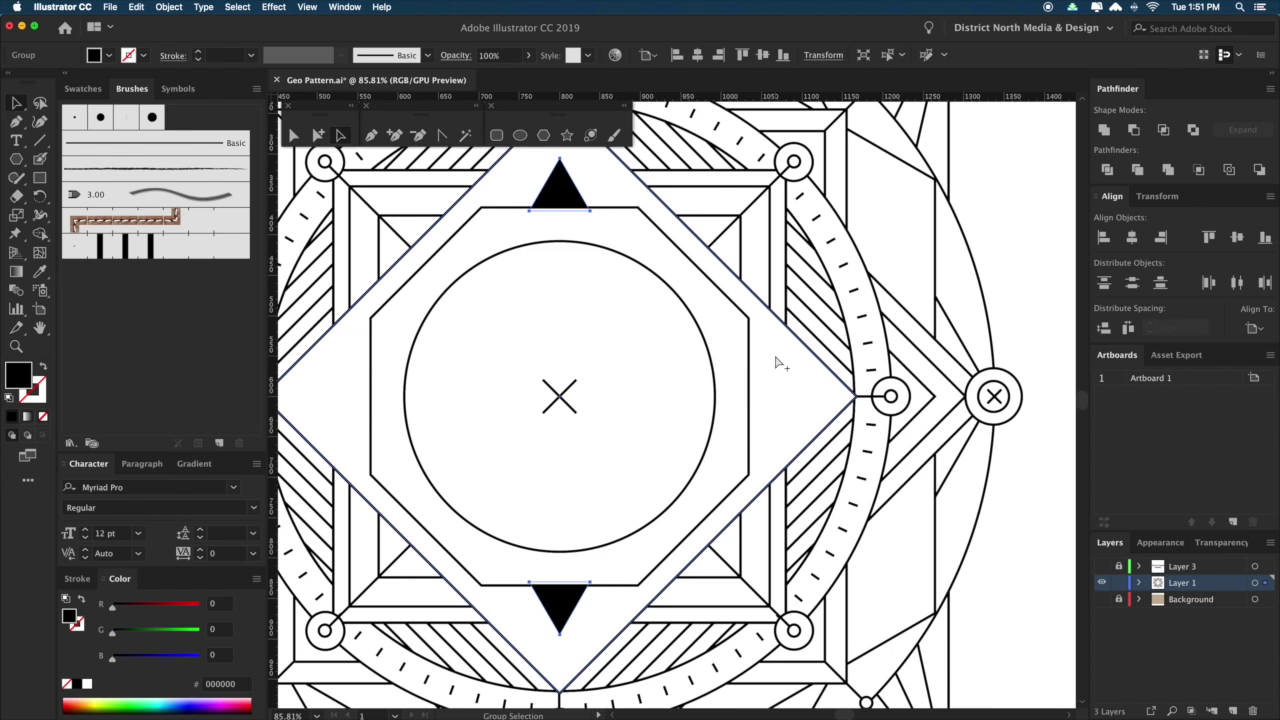
Undo the triangle deletions, restacking and fill changes back to the white triangles with black outlines.
key("super+z")
key("super+z")
key("super+z")
key("super+z")
key("super+z")
key("super+z")
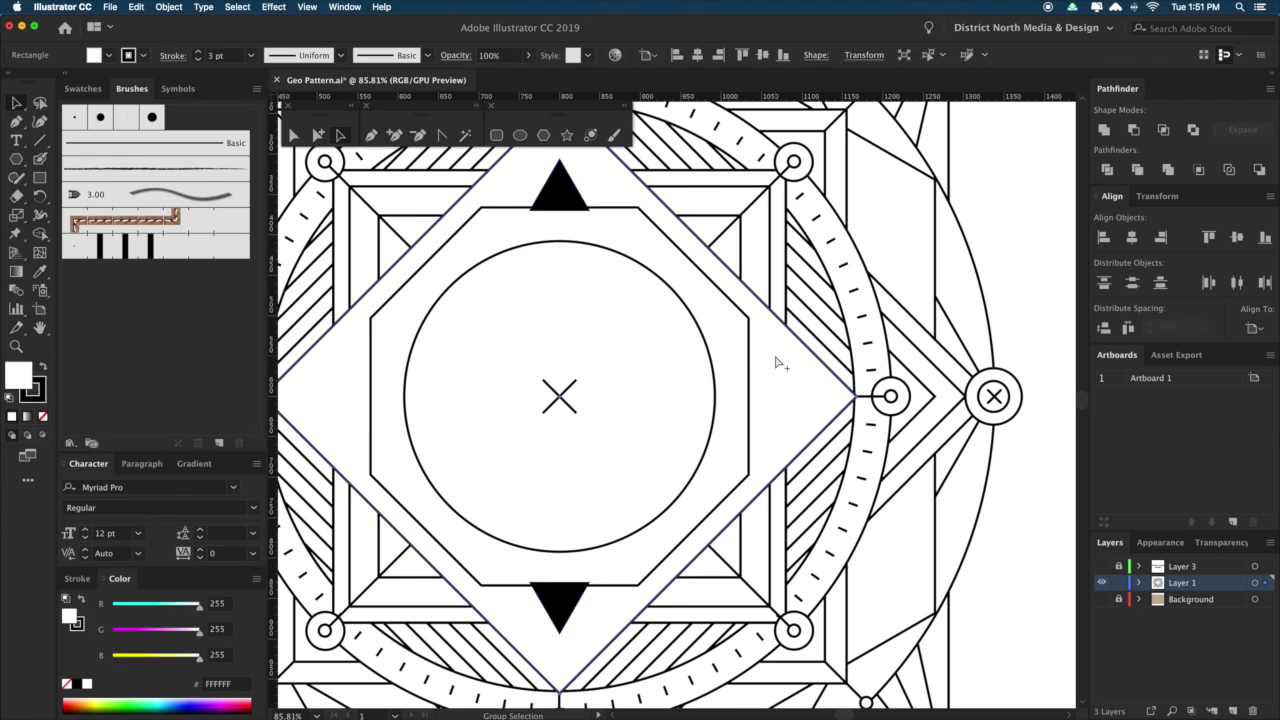
key("super+z")
key("super+z")
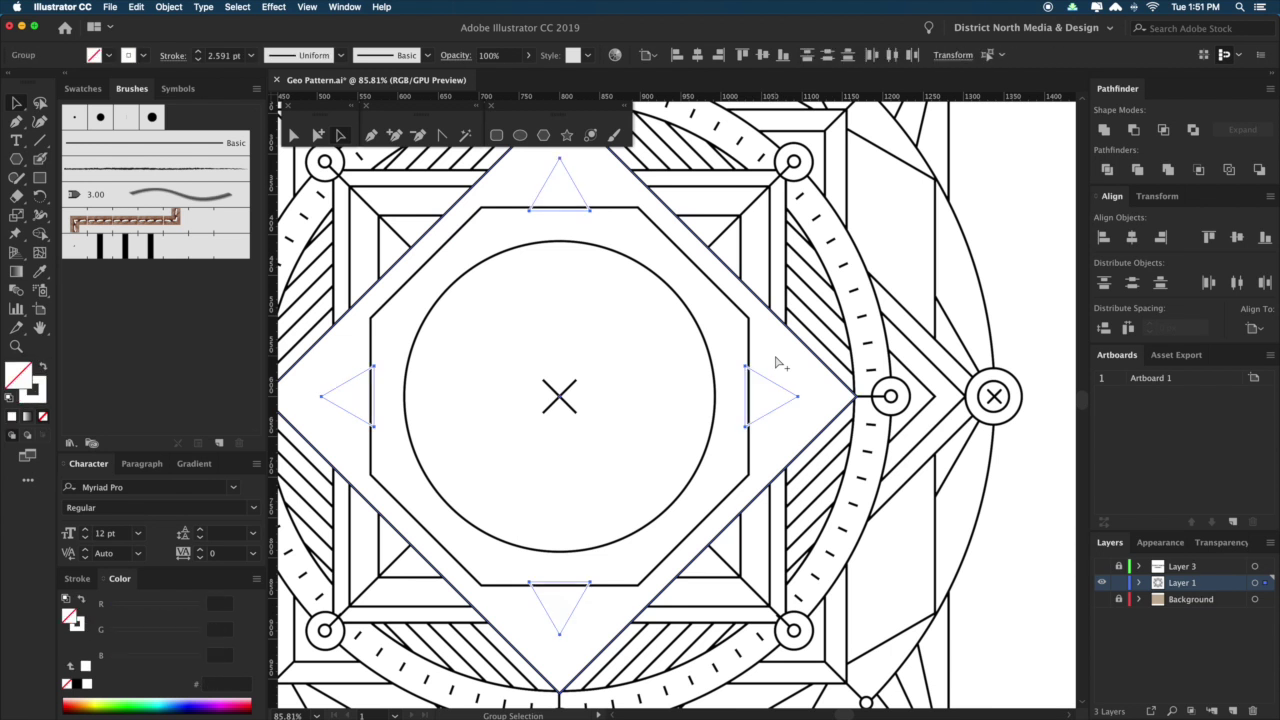
left_click_drag(769, 360, 795, 357)
key("super+shift+z")
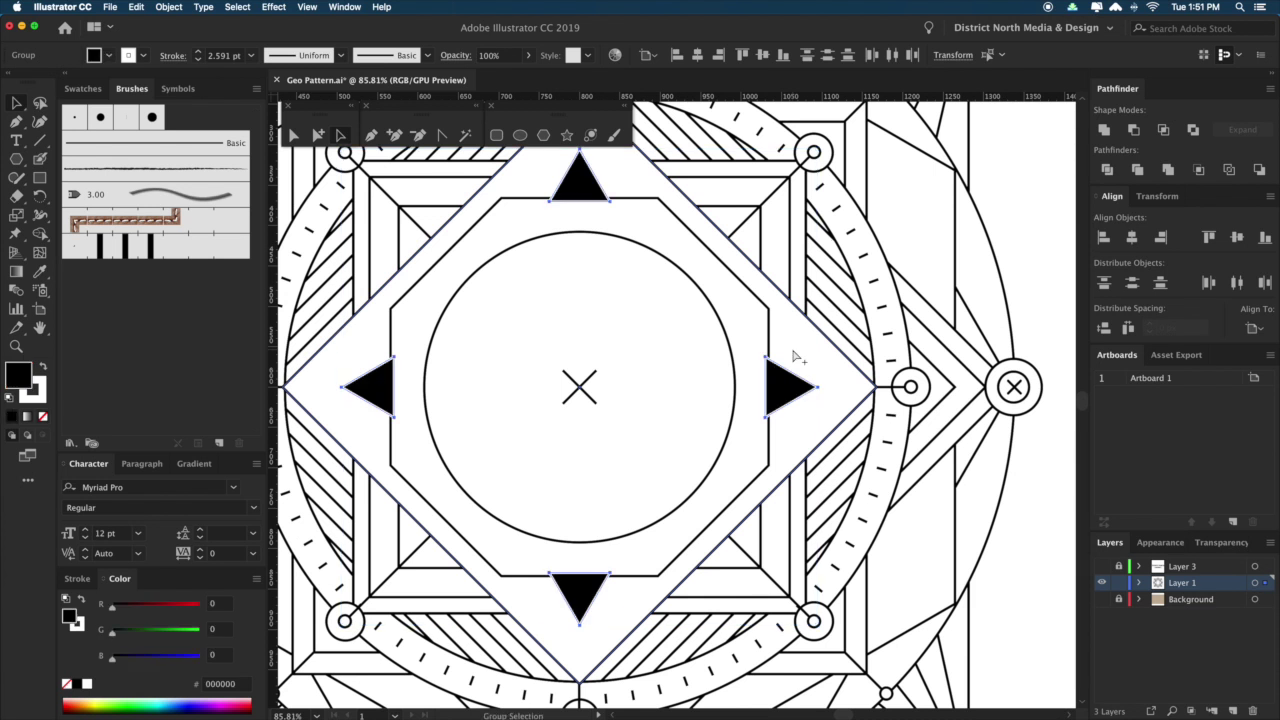
key("super+shift+z")
Move the right triangle outward so it sits between the octagon and the diamond's right corner.
left_click(793, 355)
left_click_drag(786, 371, 922, 504)
left_click_drag(839, 524, 814, 480)
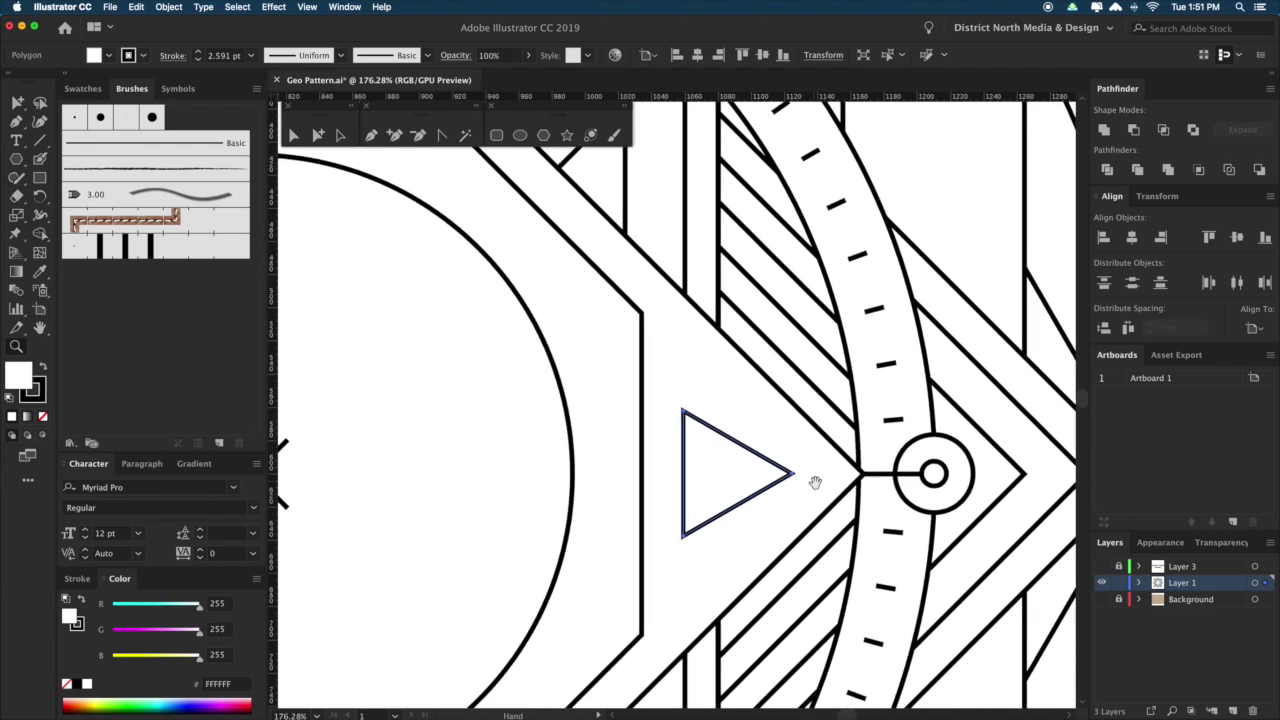
left_click_drag(815, 428, 814, 380)
Create a slightly smaller, concentric copy of the white diamond inside the original with the Scale tool.
key("super+1")
scroll(880, 450, "right", 5)
scroll(880, 450, "down", 1)
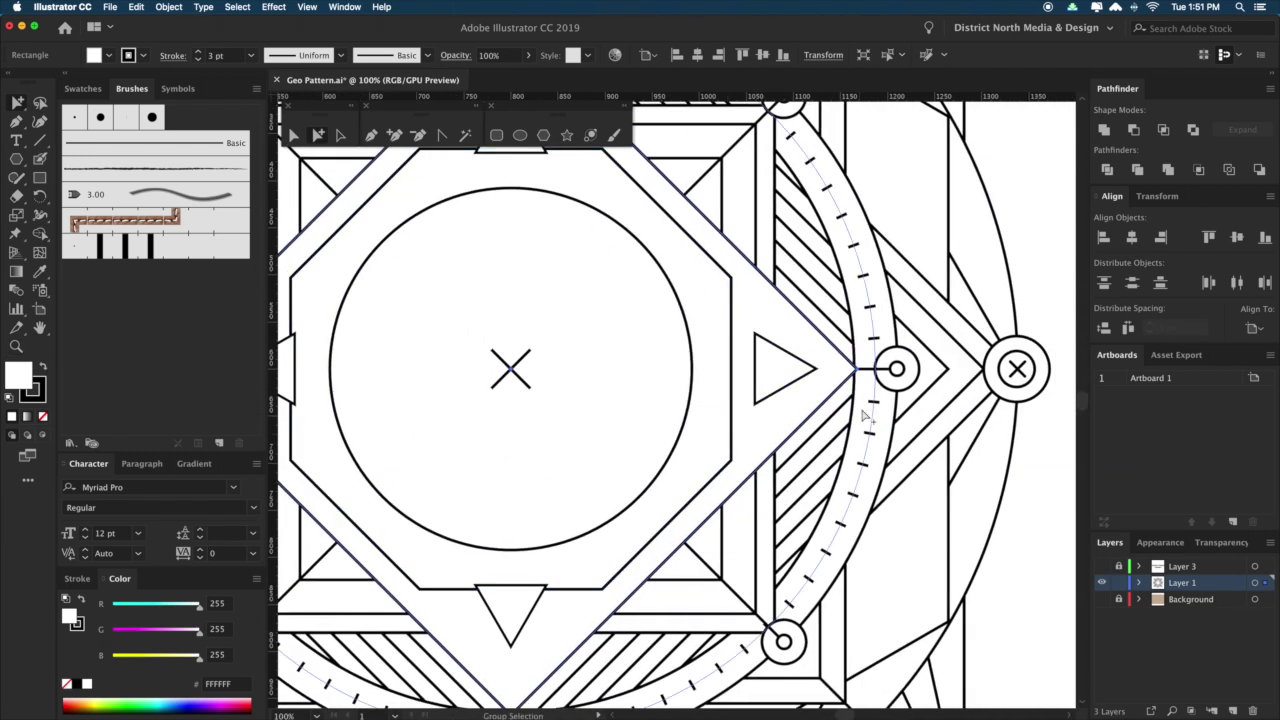
left_click_drag(895, 540, 875, 504)
key("s")
left_click_drag(936, 642, 895, 610)
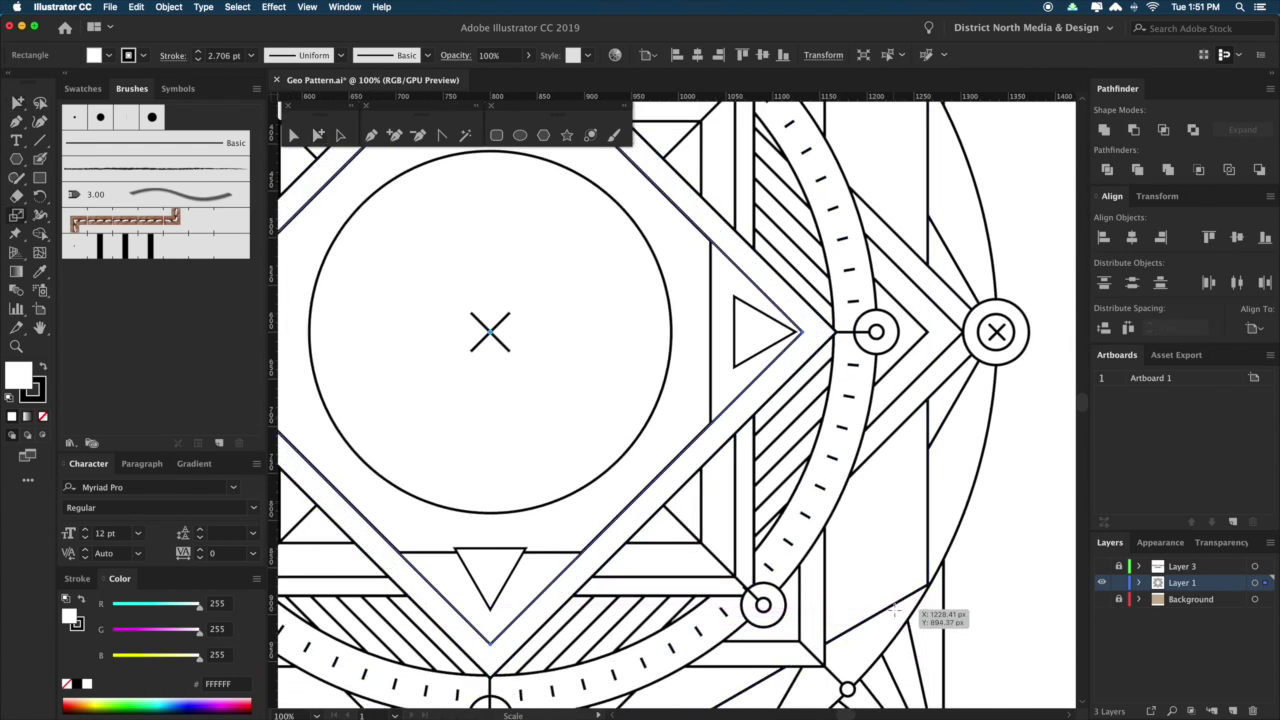
left_click_drag(892, 458, 886, 490)
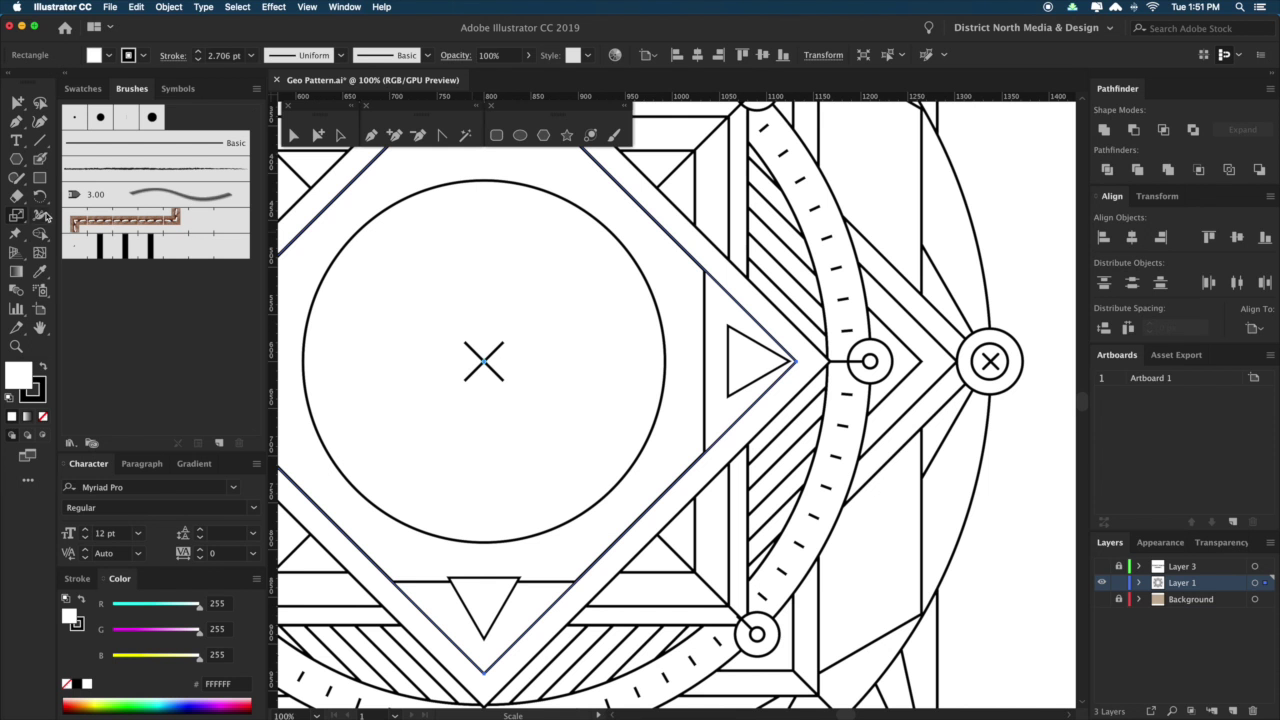
Draw a narrow vertical rectangle across the inner diamond's right corner and subtract it from that diamond.
left_click(40, 178)
left_click_drag(708, 245, 727, 470)
left_click(753, 421, "shift")
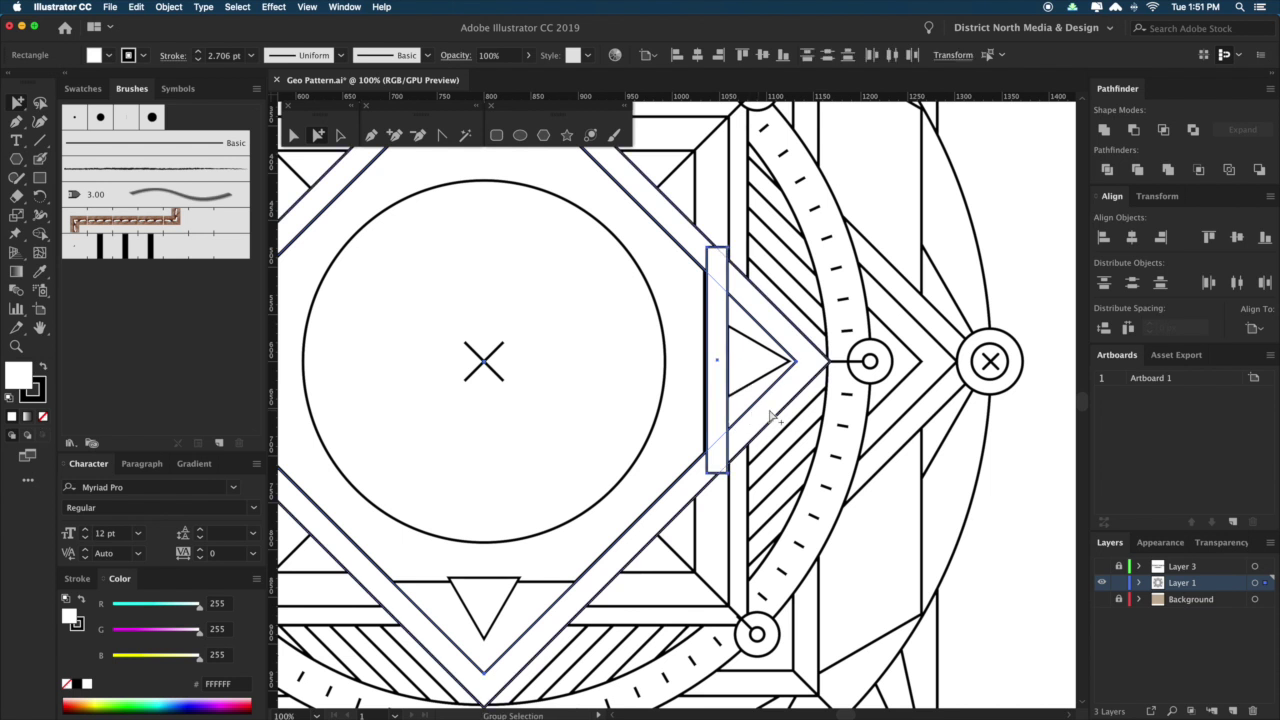
left_click(1135, 131)
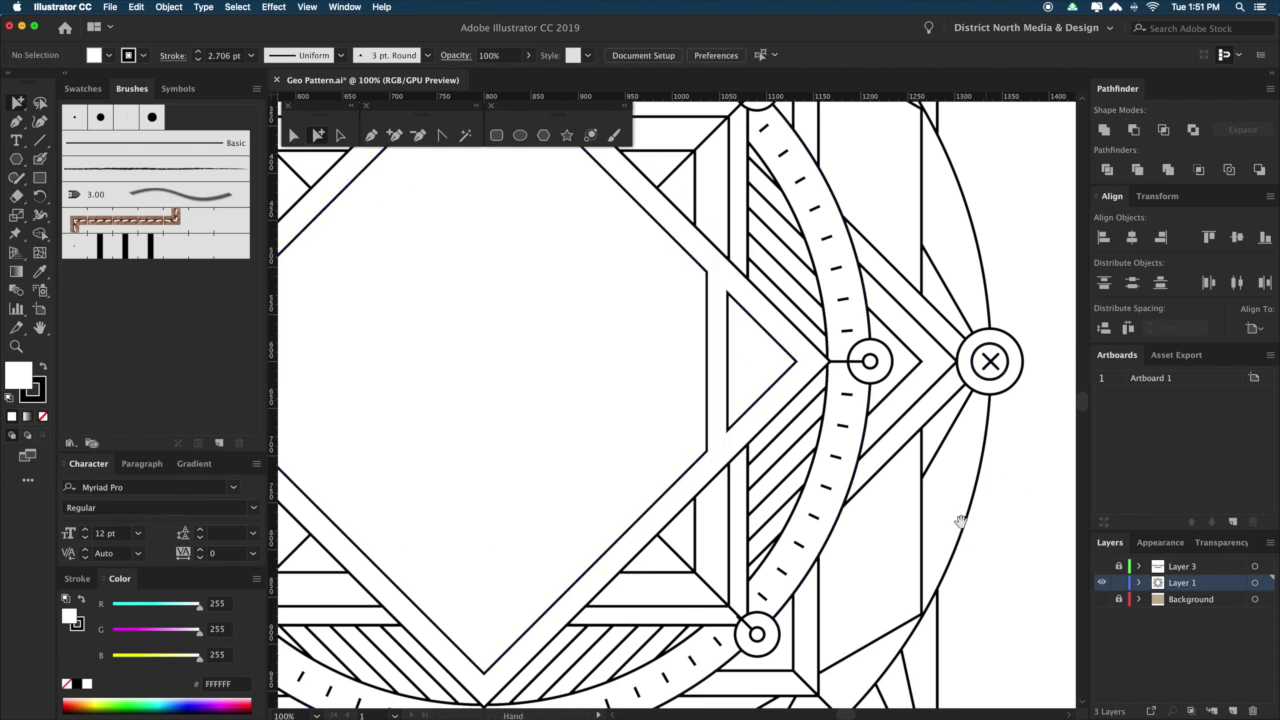
Delete the leftover inner-diamond shape and the old small triangle, keeping only the newly cut triangle in the right corner.
key("Delete")
left_click(779, 347)
key("Delete")
left_click(779, 351)
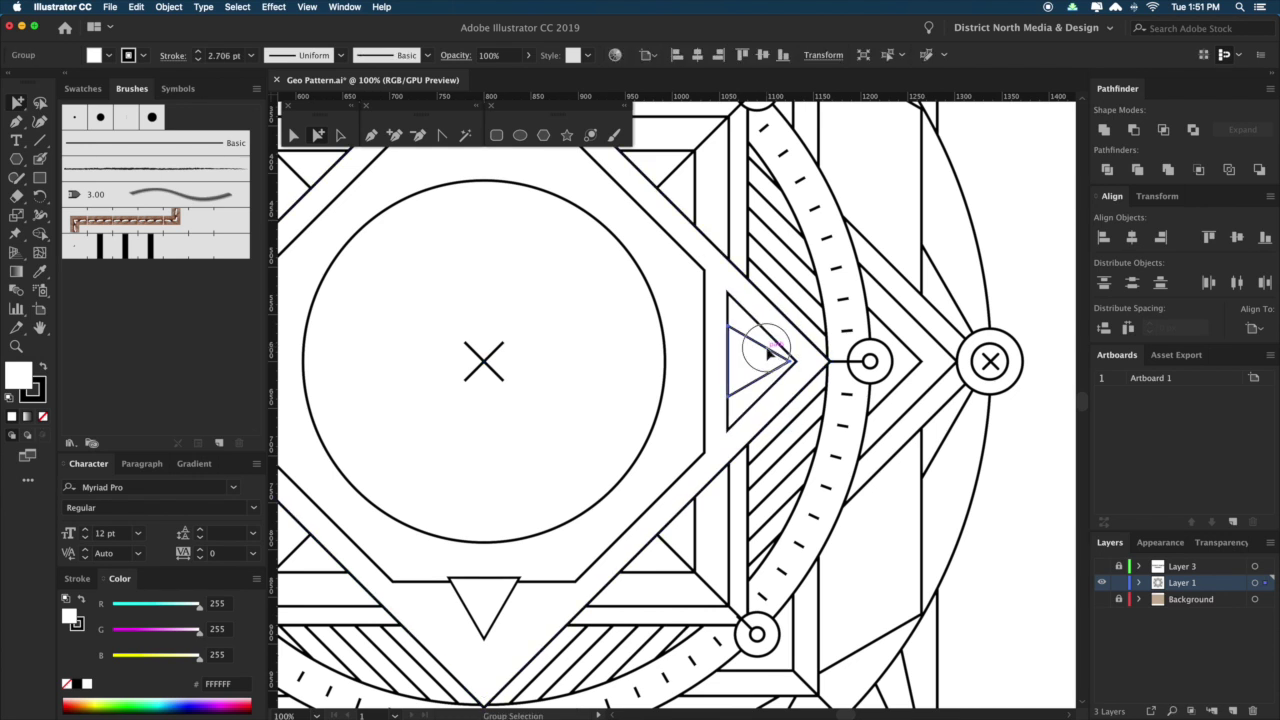
key("Delete")
Mirror a copy of the new triangle into the diamond's left corner and remove the old small triangle there.
key("super+minus")
key("super+minus")
left_click_drag(901, 534, 931, 534)
left_click_drag(793, 520, 870, 513)
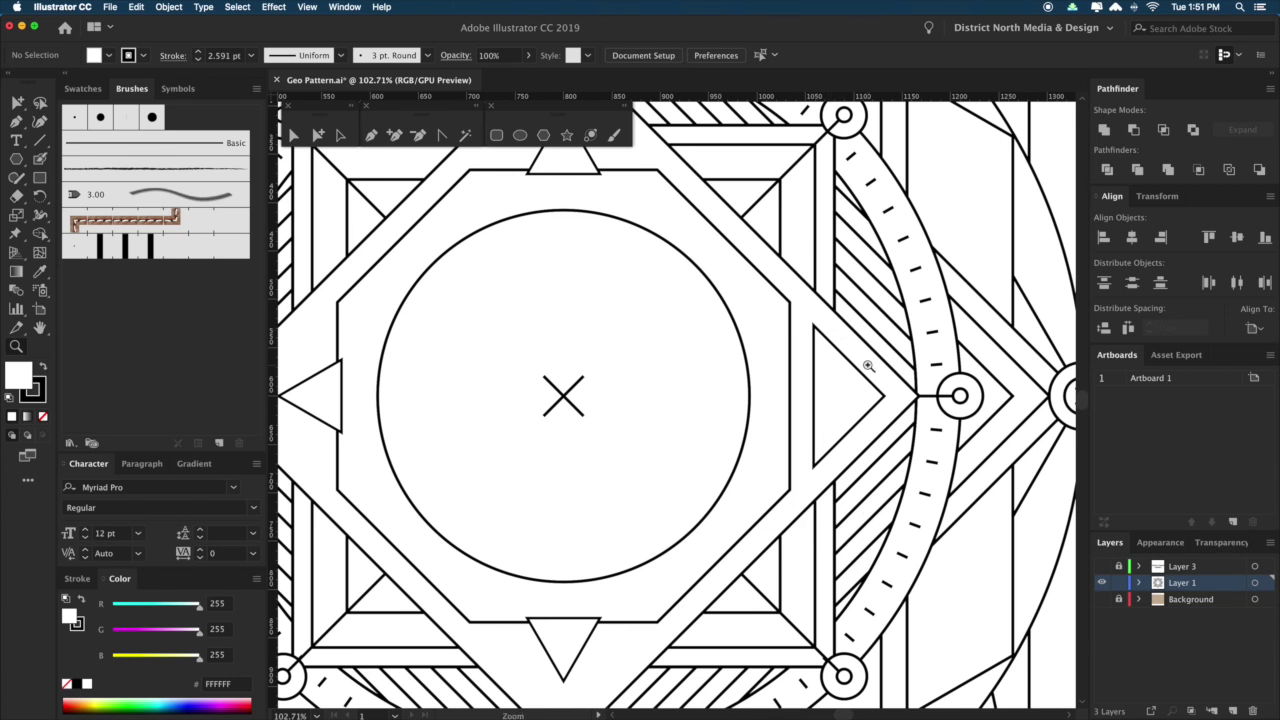
key("super+1")
left_click(885, 378)
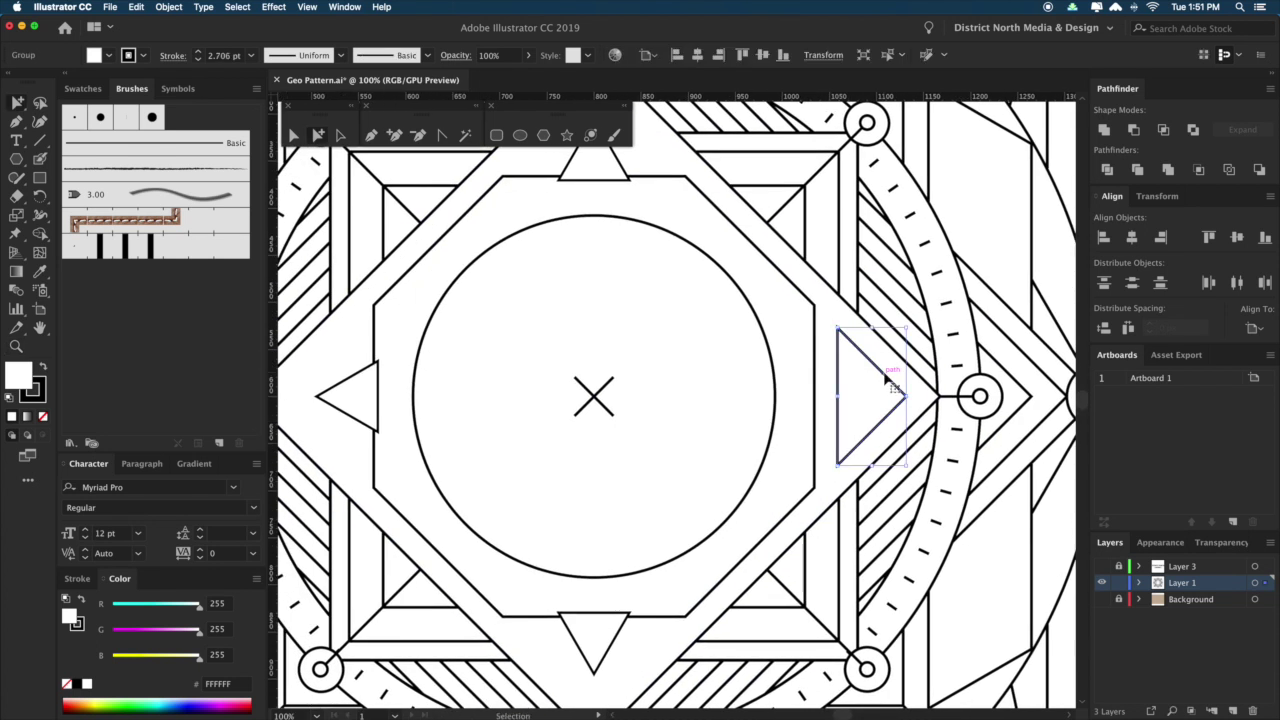
left_click_drag(882, 448, 692, 425)
key("a")
left_click_drag(871, 382, 566, 376)
left_click(786, 414)
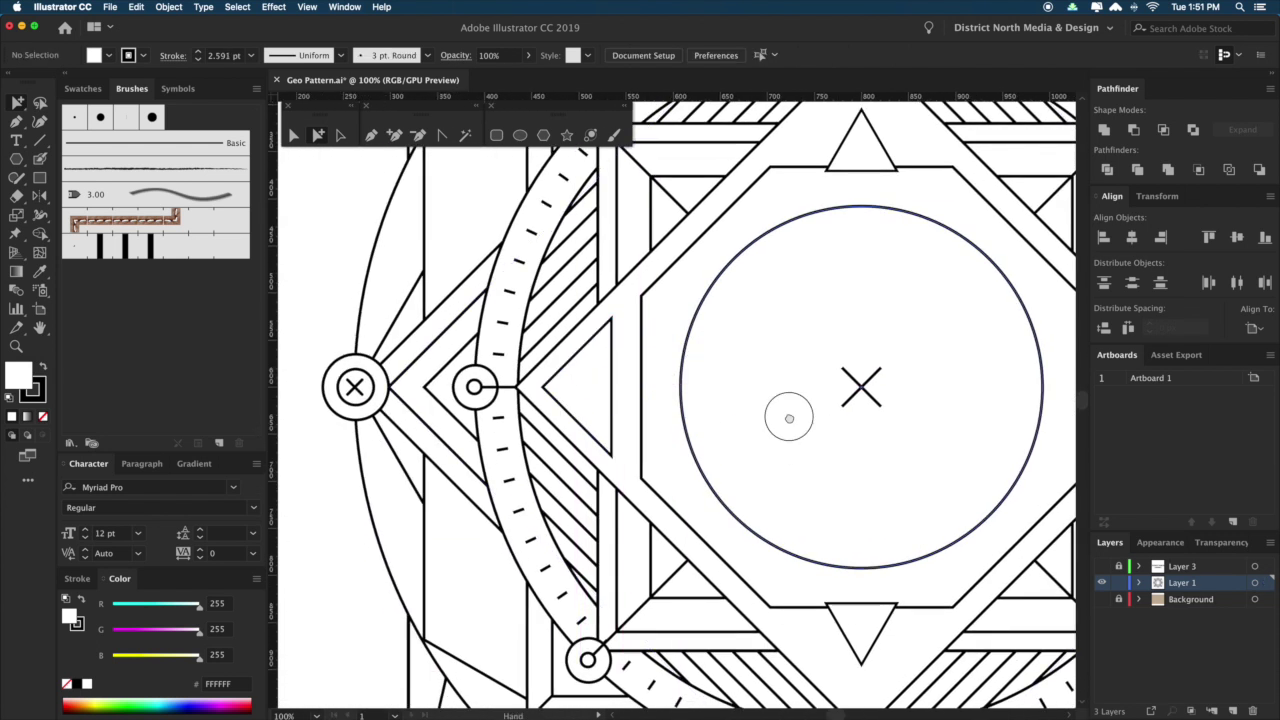
Center the left and right triangles on the artboard and rotate a copy 90° into the diamond's top and bottom corners.
scroll(720, 410, "right", 5)
scroll(720, 410, "down", 1)
key("super+minus")
scroll(760, 420, "right", 2)
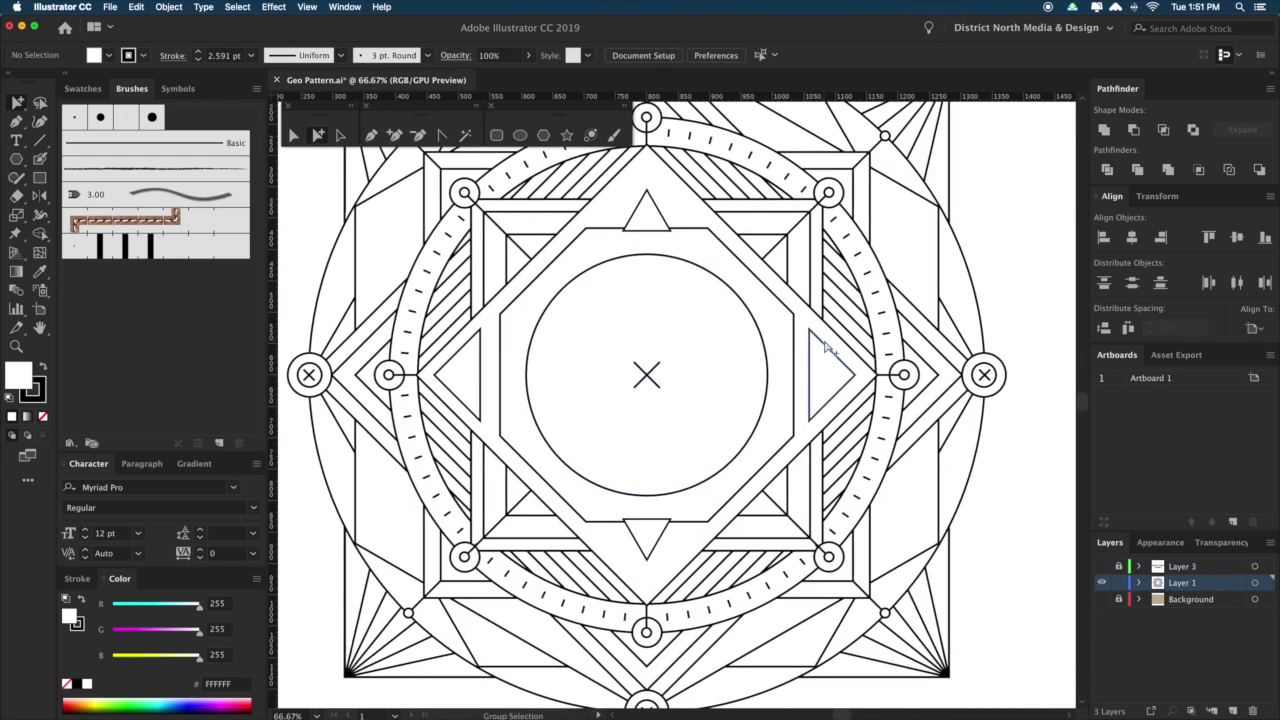
left_click(826, 347)
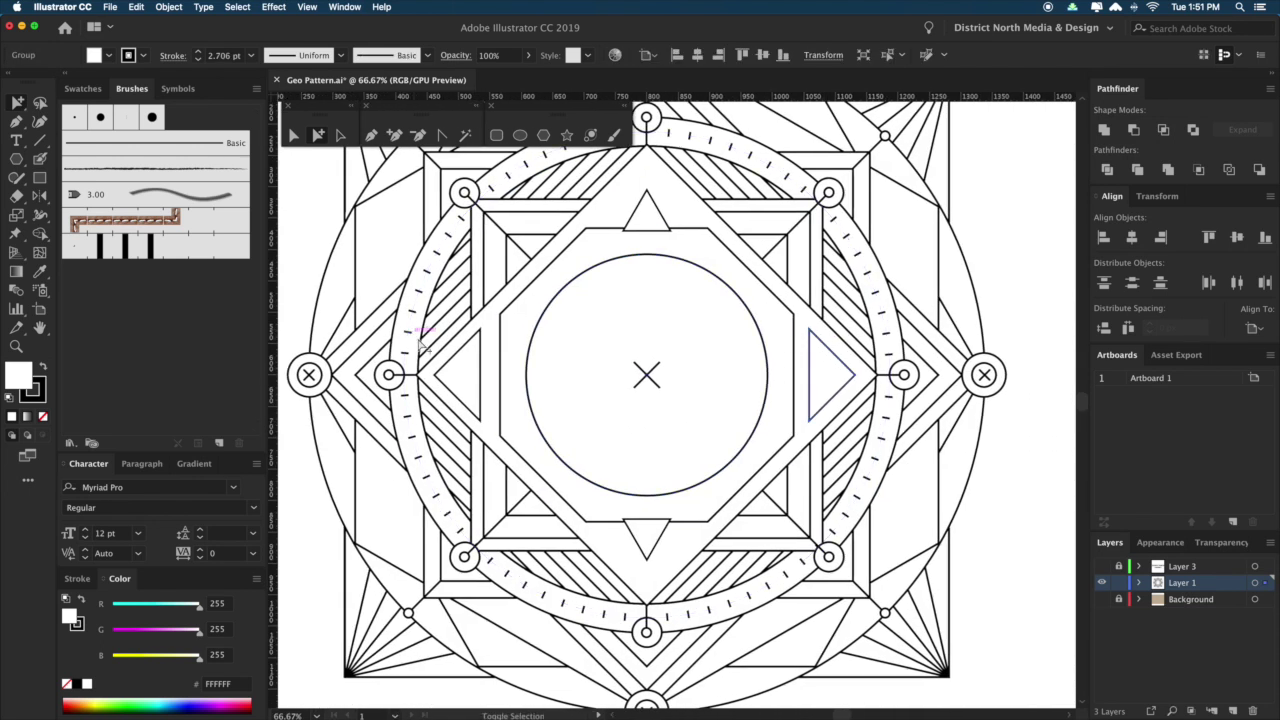
left_click(481, 345, "shift")
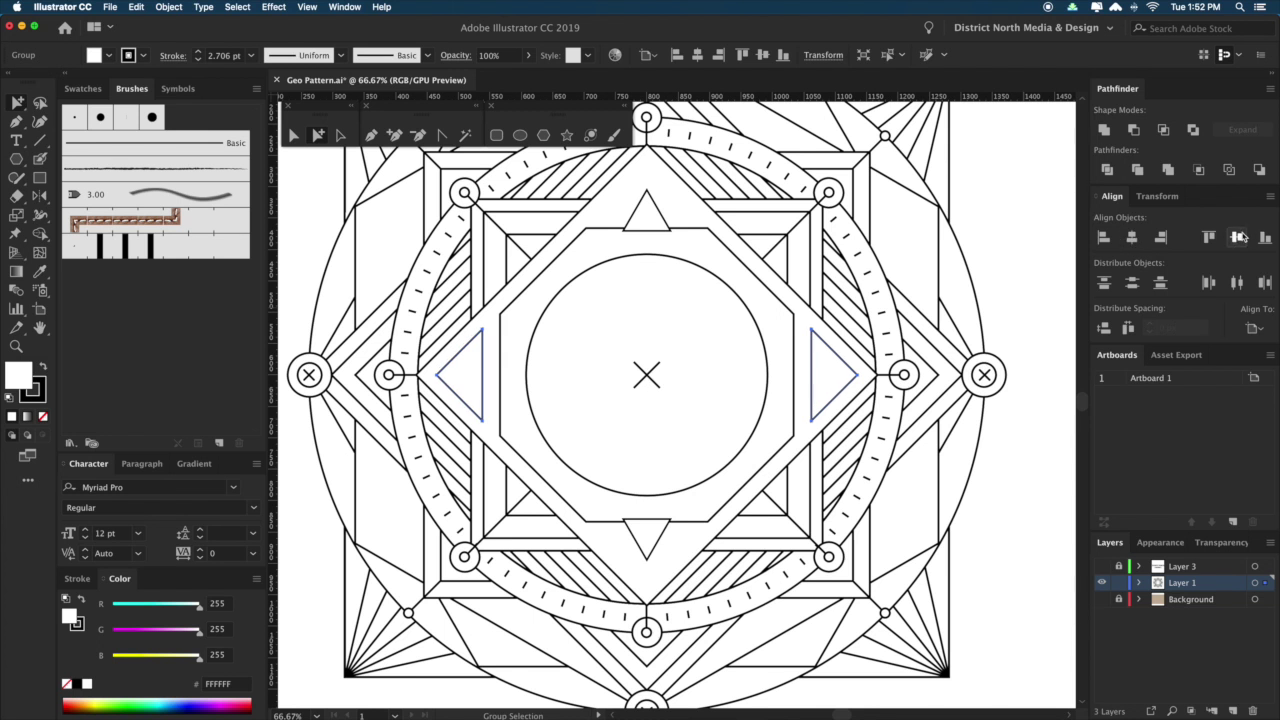
key("r")
left_click_drag(826, 524, 620, 566)
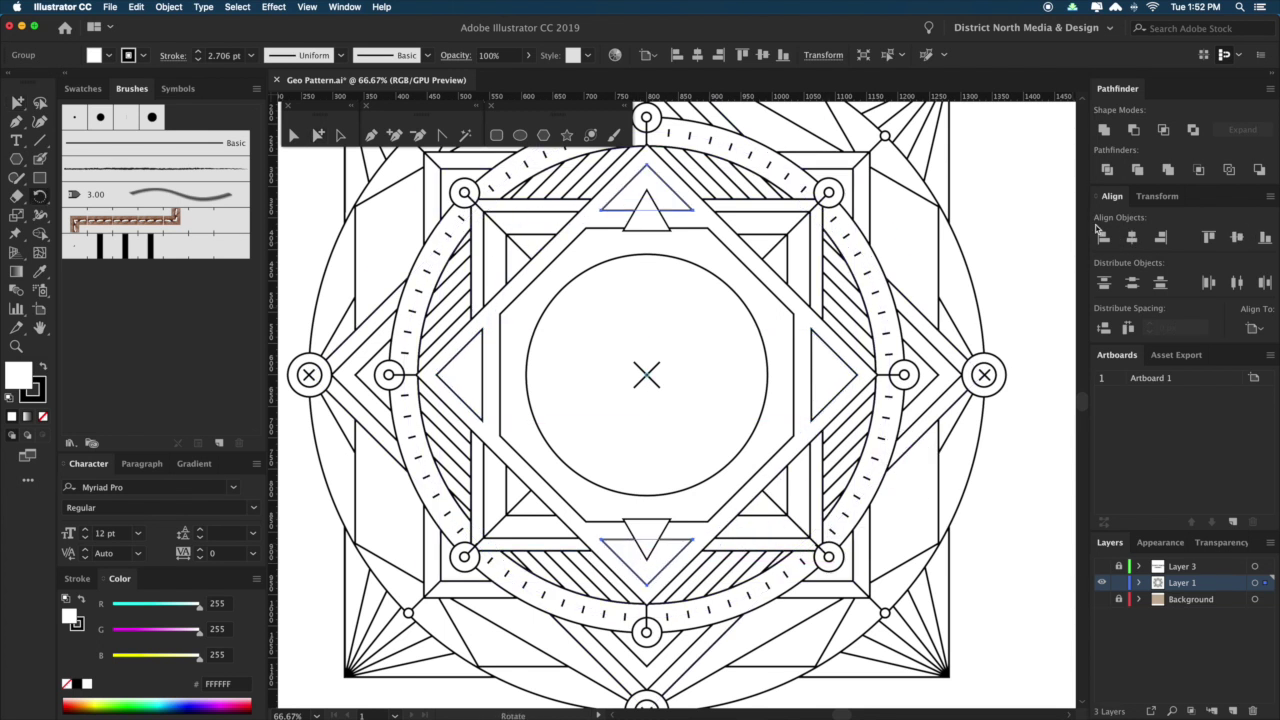
Delete the old small triangles in the diamond's top and bottom corners.
key("v")
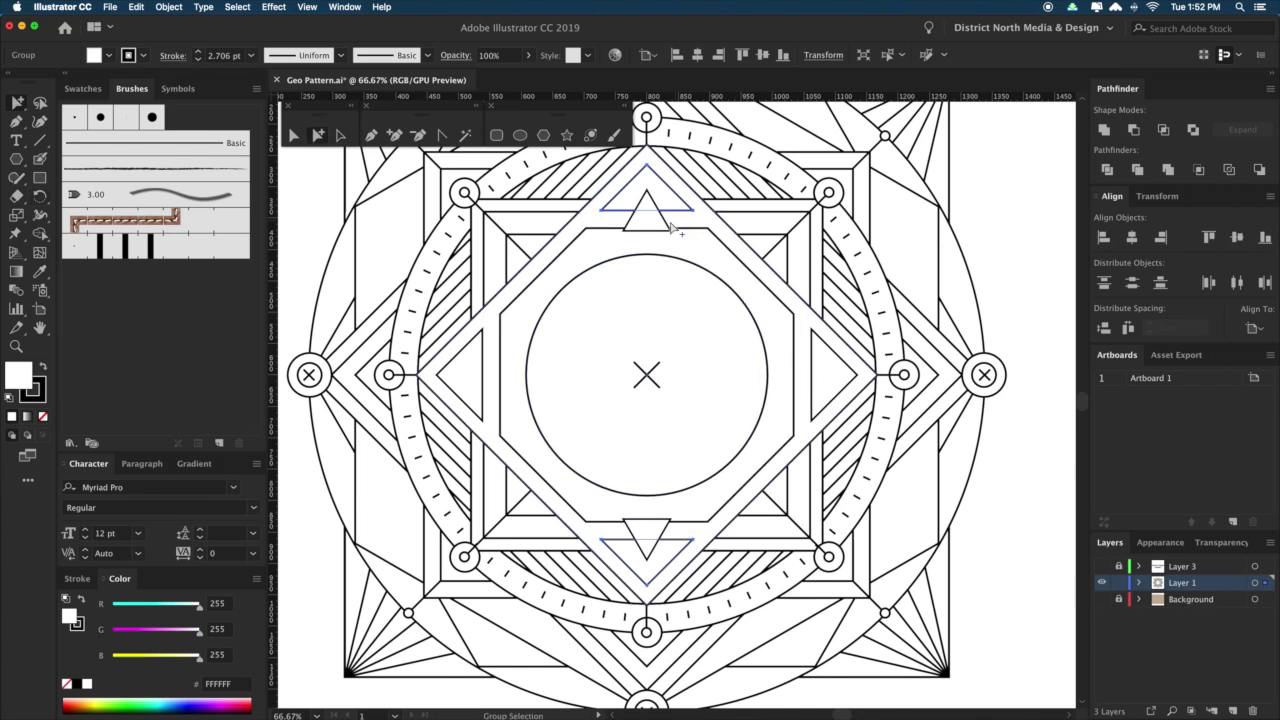
key("Delete")
left_click(669, 526)
key("Delete")
left_click_drag(1015, 545, 997, 540)
key("super+minus")
key("super+minus")
left_click_drag(956, 464, 959, 509)
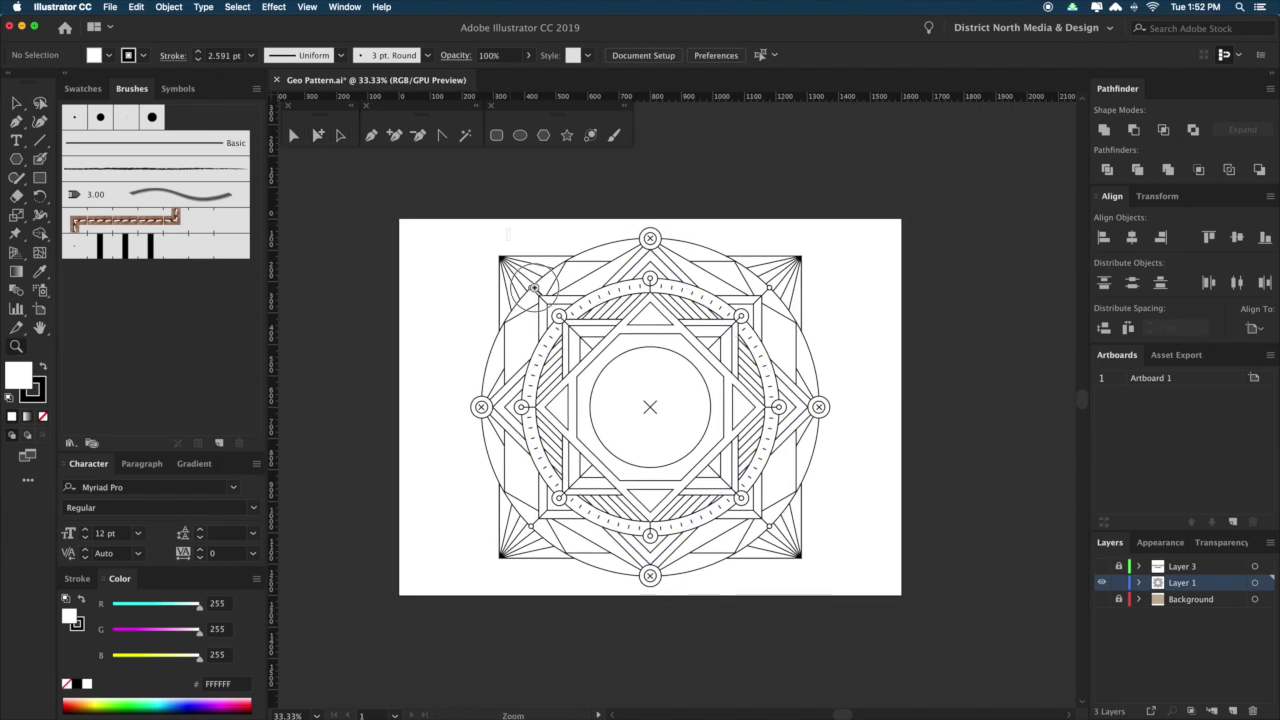
Scale a copy of the four node circles at the dashed ring's axis points inward so they sit on the central circle.
left_click_drag(636, 350, 745, 434)
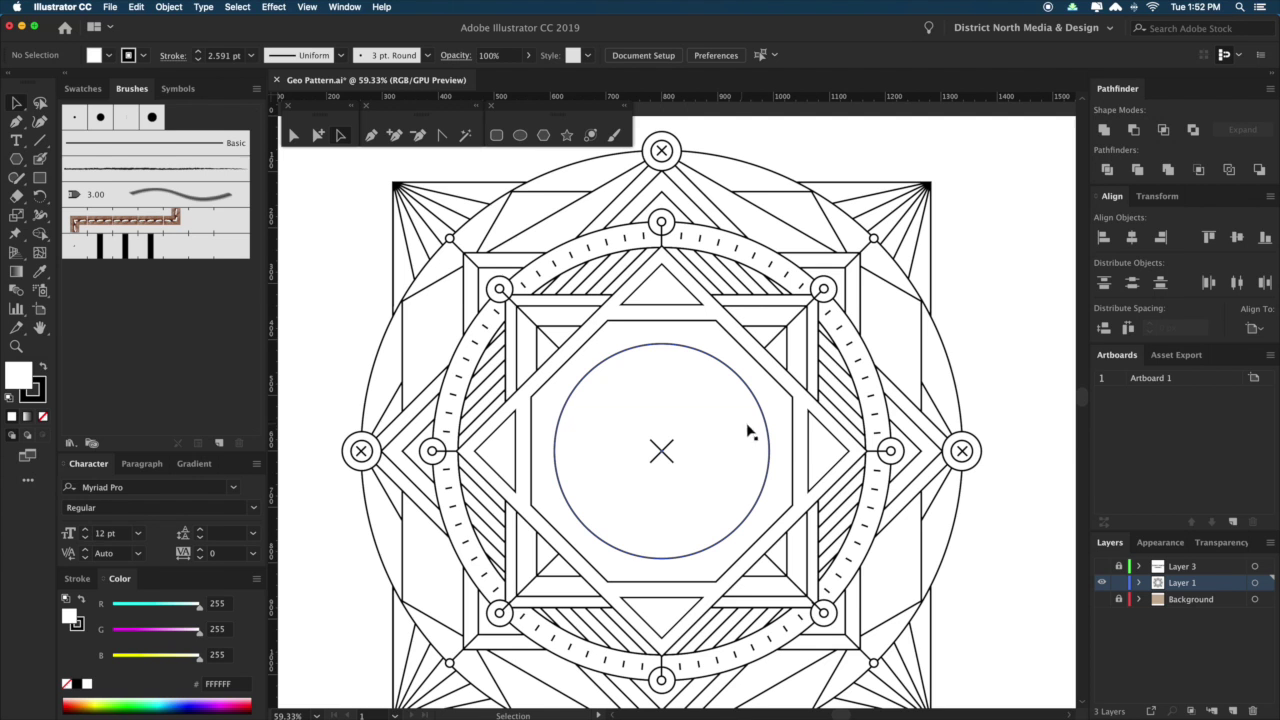
mouse_move(762, 423)
left_mouse_down()
mouse_move(746, 428)
mouse_move(742, 415)
left_mouse_up()
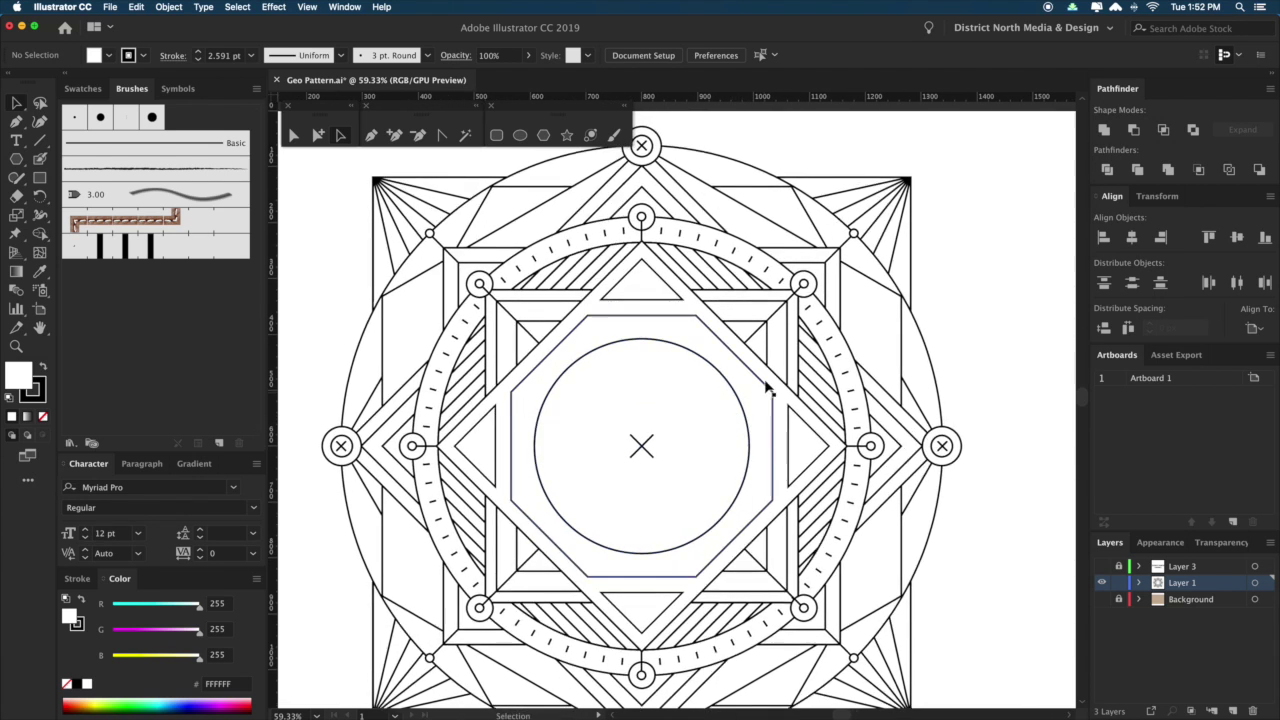
left_click(646, 211)
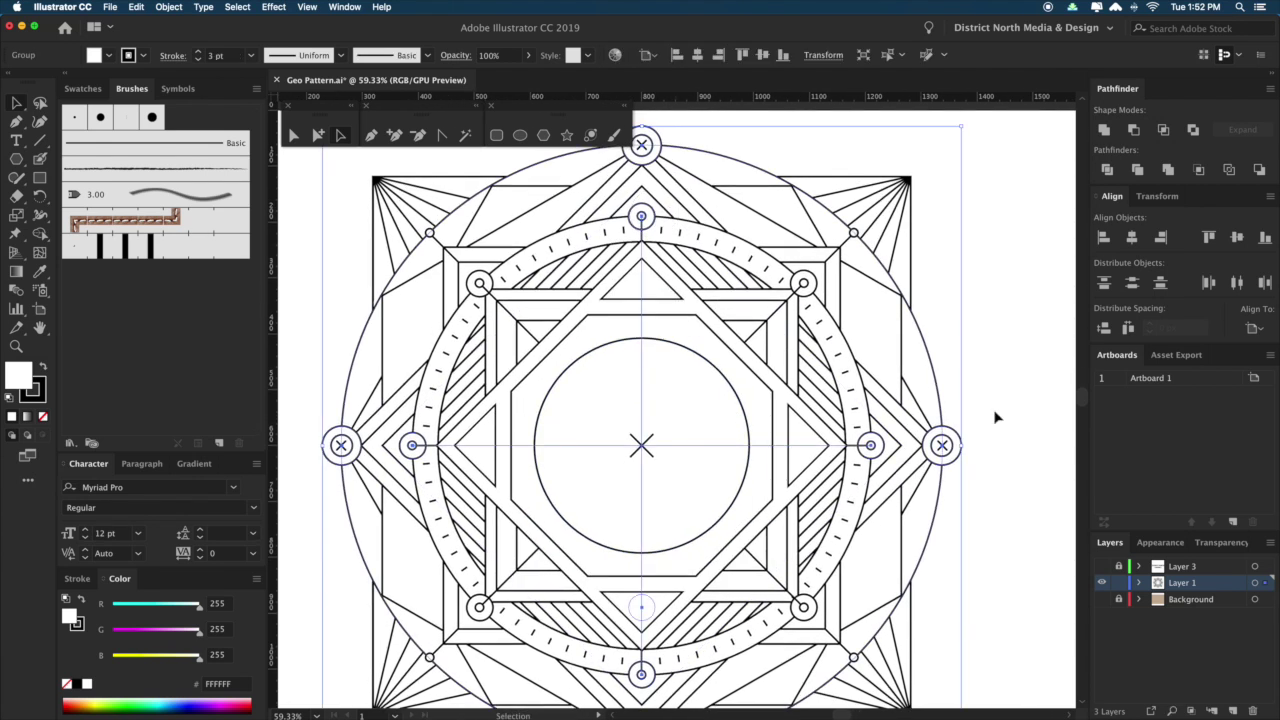
scroll(1000, 408, "right", 1)
key("a")
left_click(1014, 391)
left_click(866, 436)
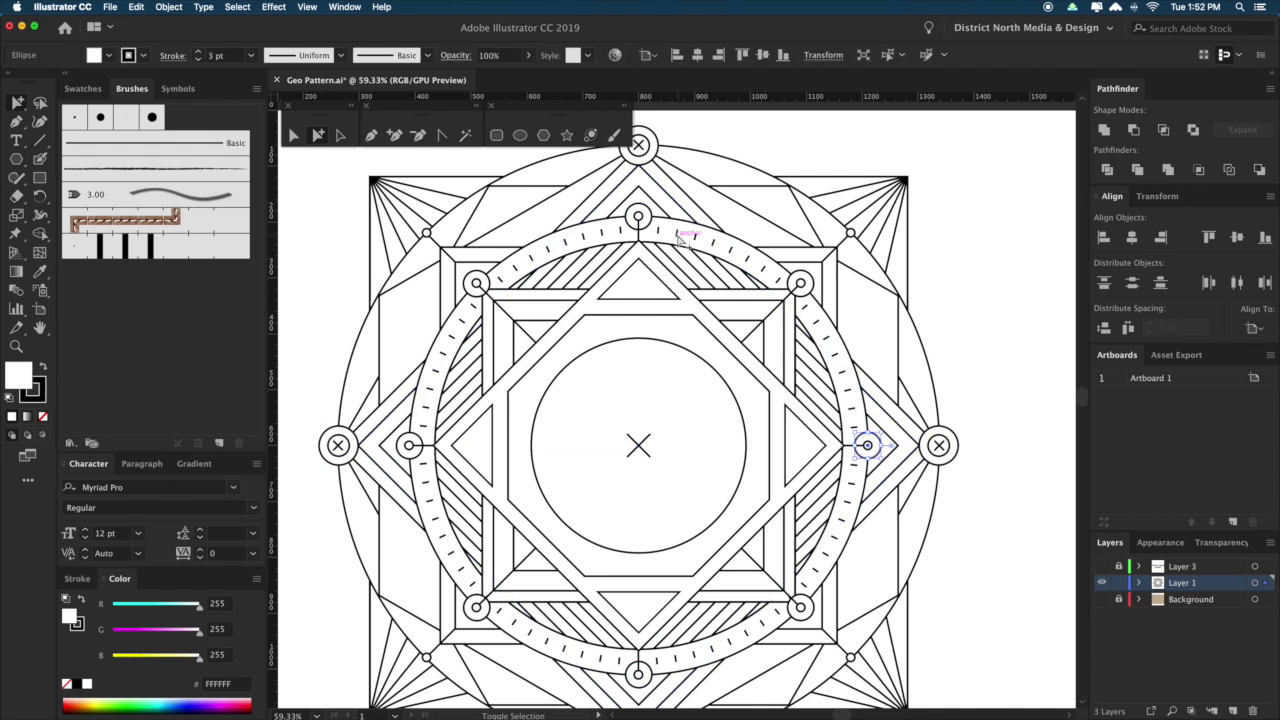
left_click(638, 216, "shift")
left_click(409, 445, "shift")
left_click(636, 673, "shift")
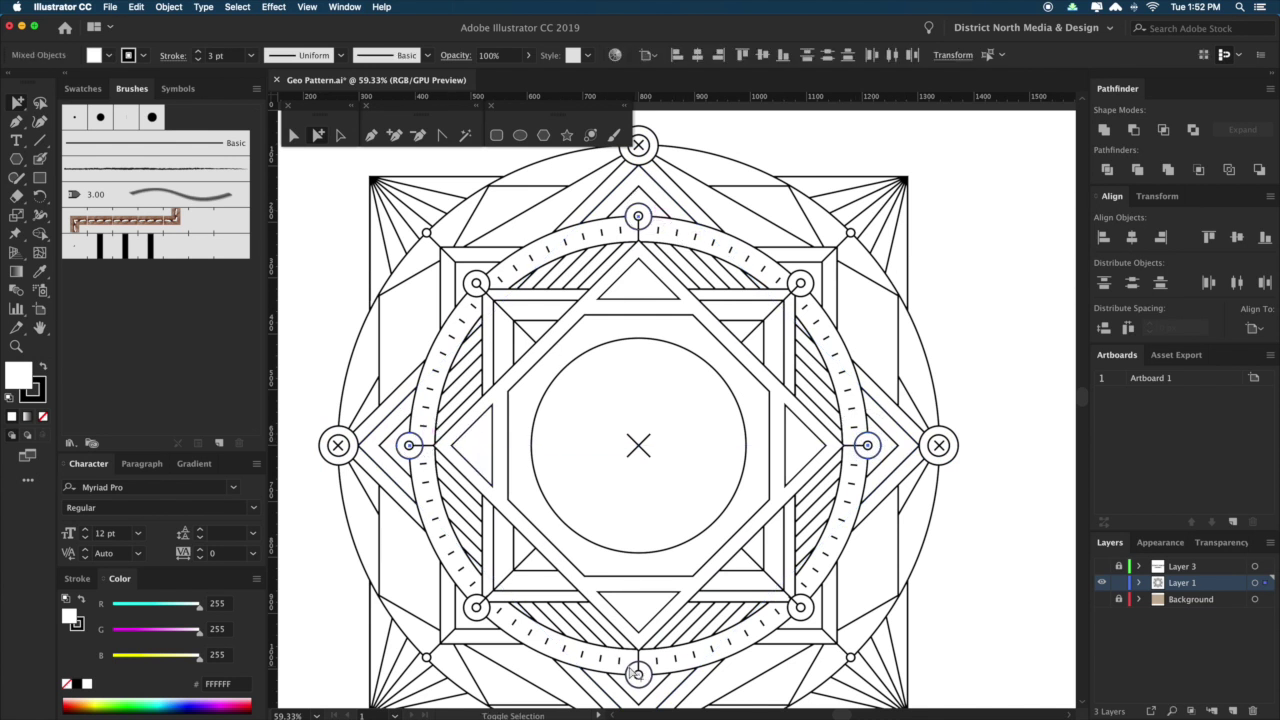
key("super+g")
key("s")
left_click_drag(943, 649, 810, 524)
Restack the four scaled circles in front and match their stroke to the 3 pt line work with the Eyedropper.
scroll(838, 537, "right", 1)
key("super+x")
key("super+f")
key("v")
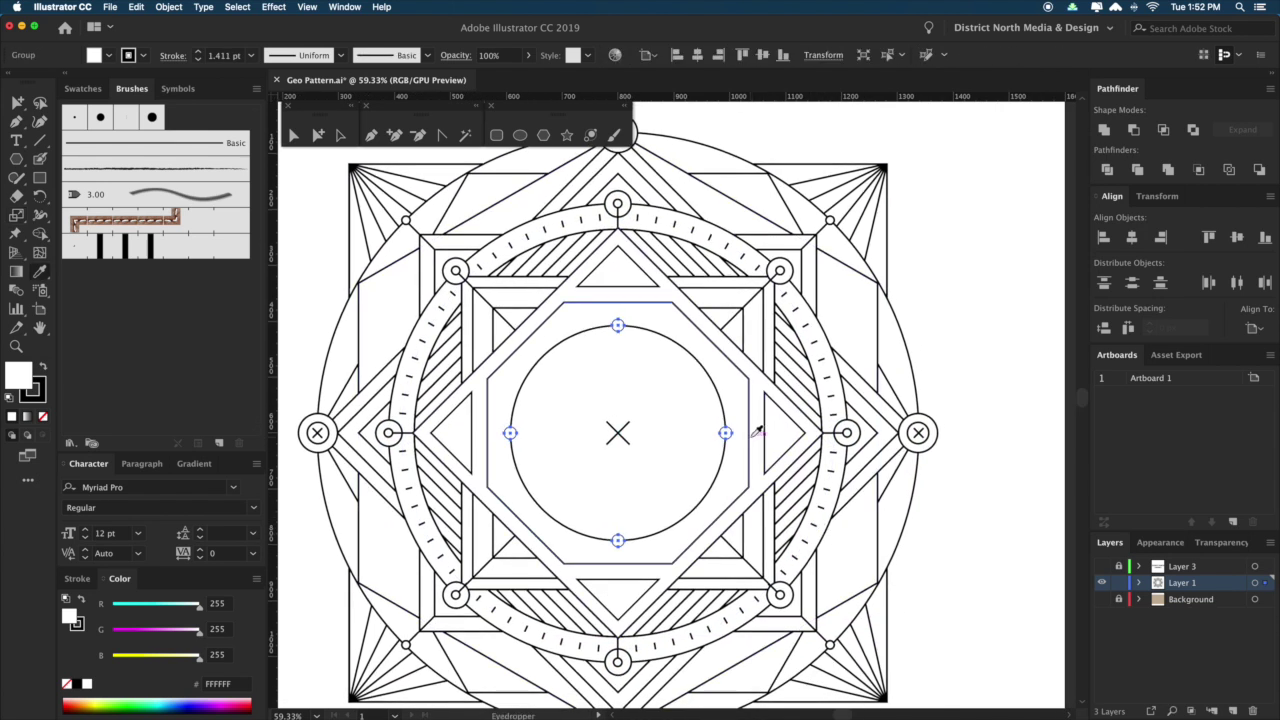
left_click(952, 590)
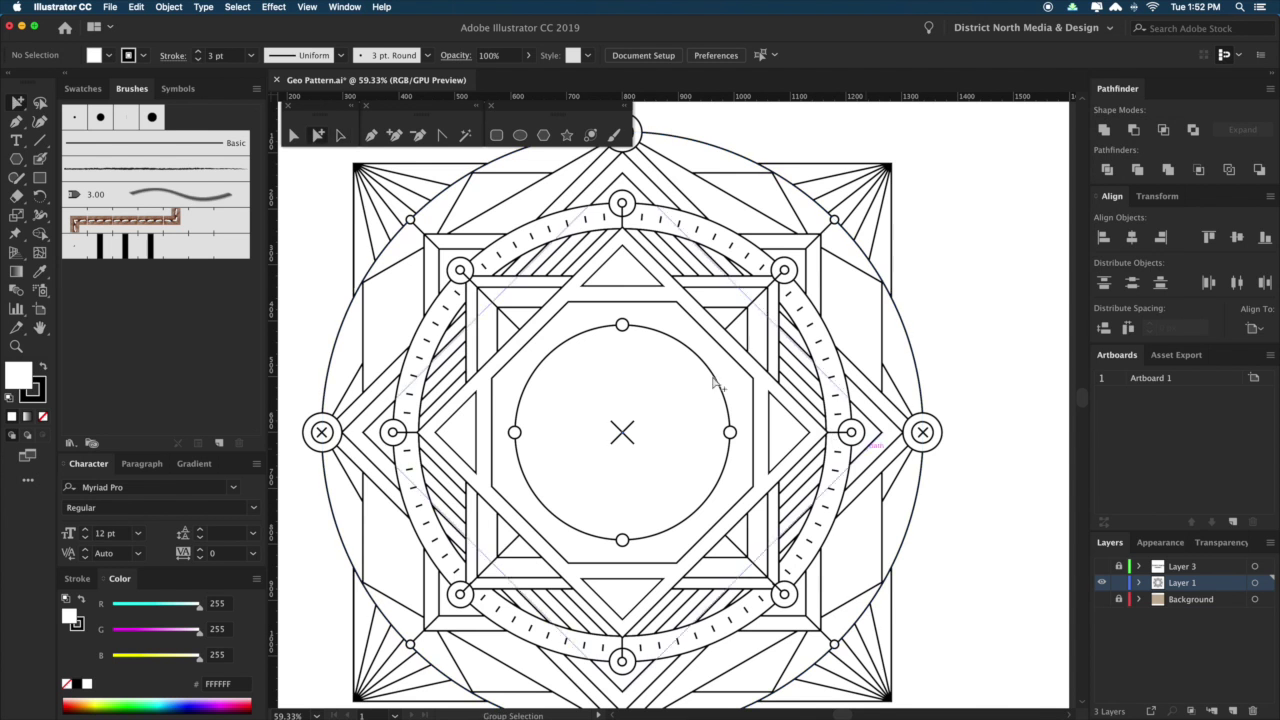
Rotate a copy of the four small circles 45° around the center so eight are evenly spaced on the central circle.
left_click(730, 432)
left_click(622, 325, "shift")
left_click(514, 432, "shift")
left_click(622, 540, "shift")
left_click(940, 563)
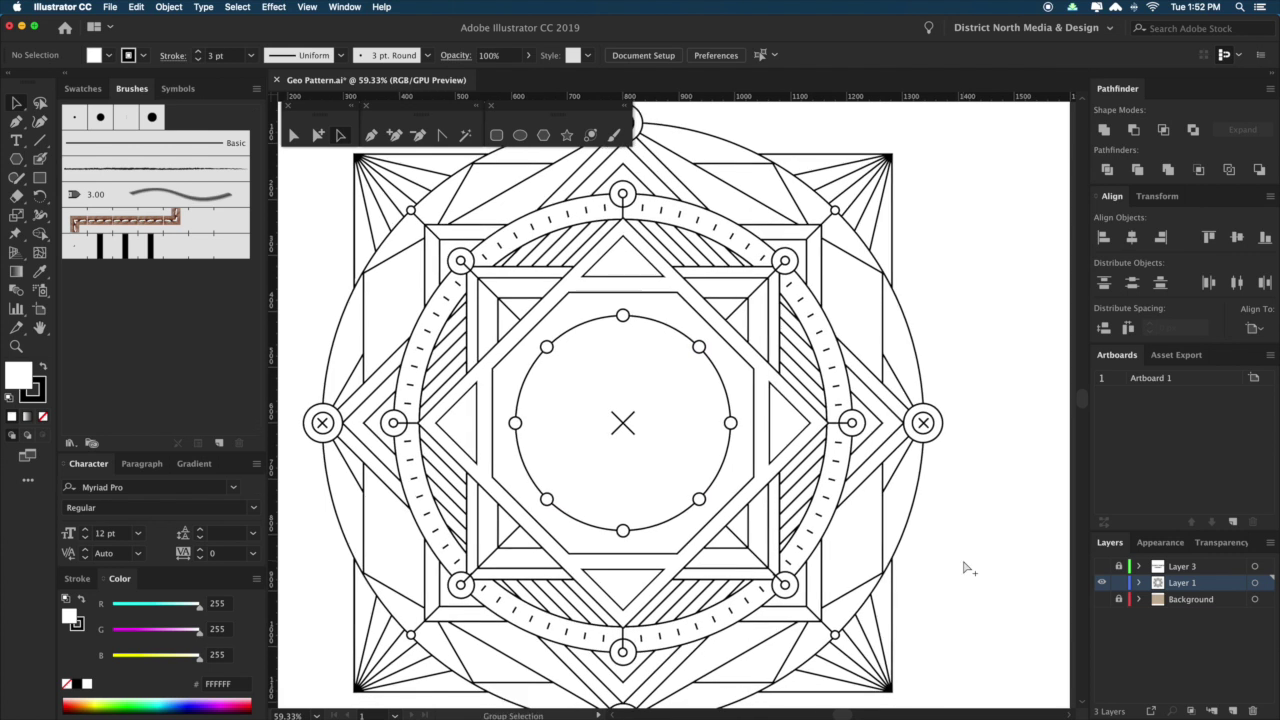
Draw a square inside the central circle with its corners at the centers of the four diagonal small circles.
key("super+minus")
left_click_drag(923, 552, 938, 546)
left_click_drag(504, 237, 889, 547)
left_click_drag(713, 393, 682, 451)
left_click_drag(762, 410, 751, 459)
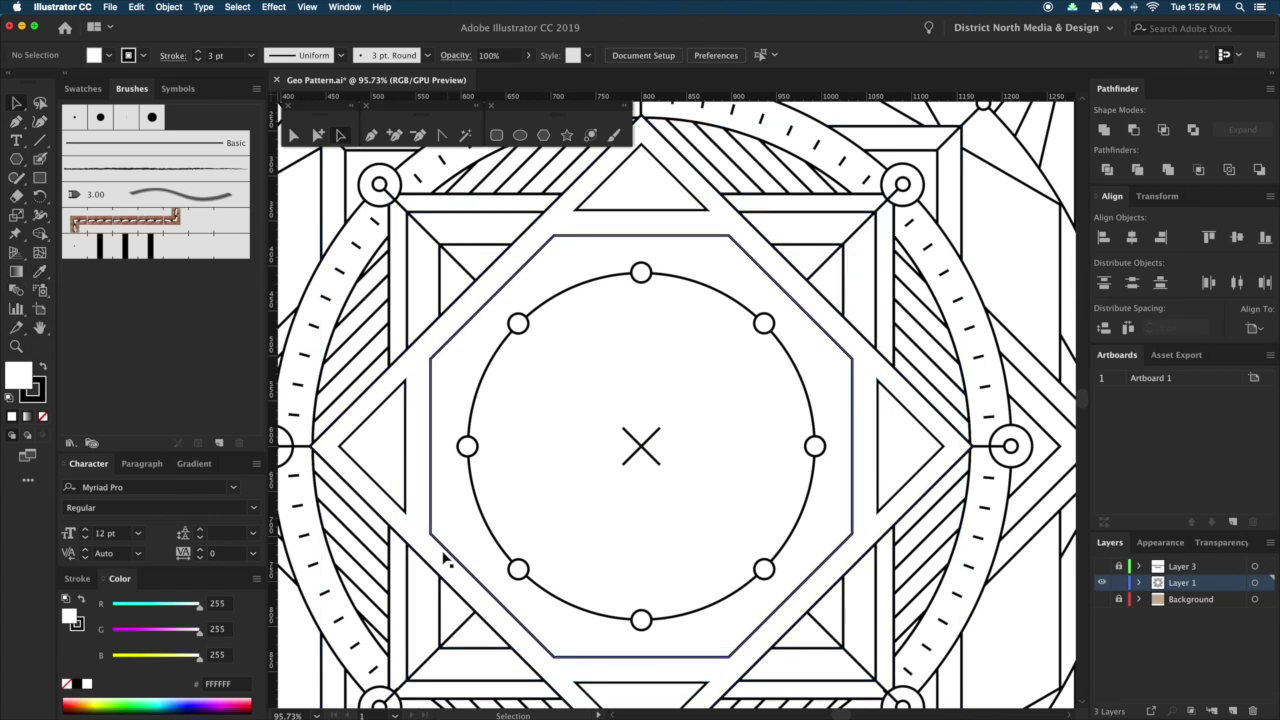
left_click_drag(582, 445, 599, 385)
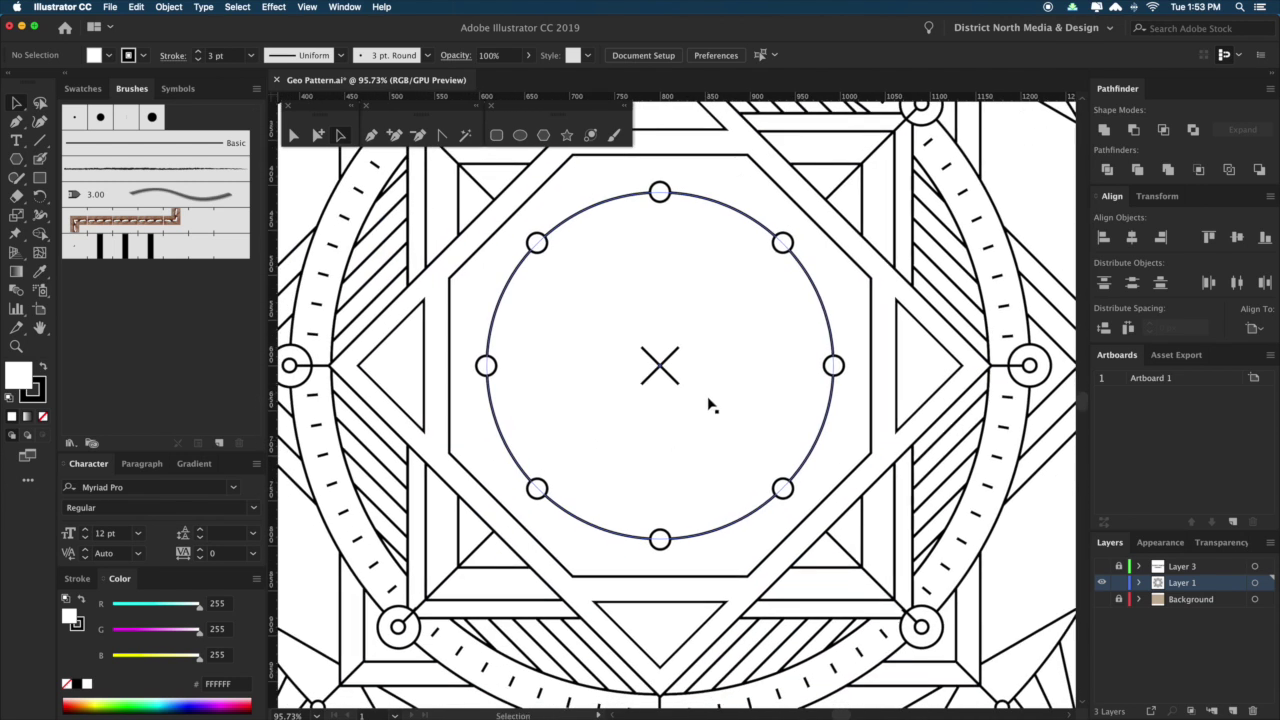
left_click_drag(721, 329, 715, 334)
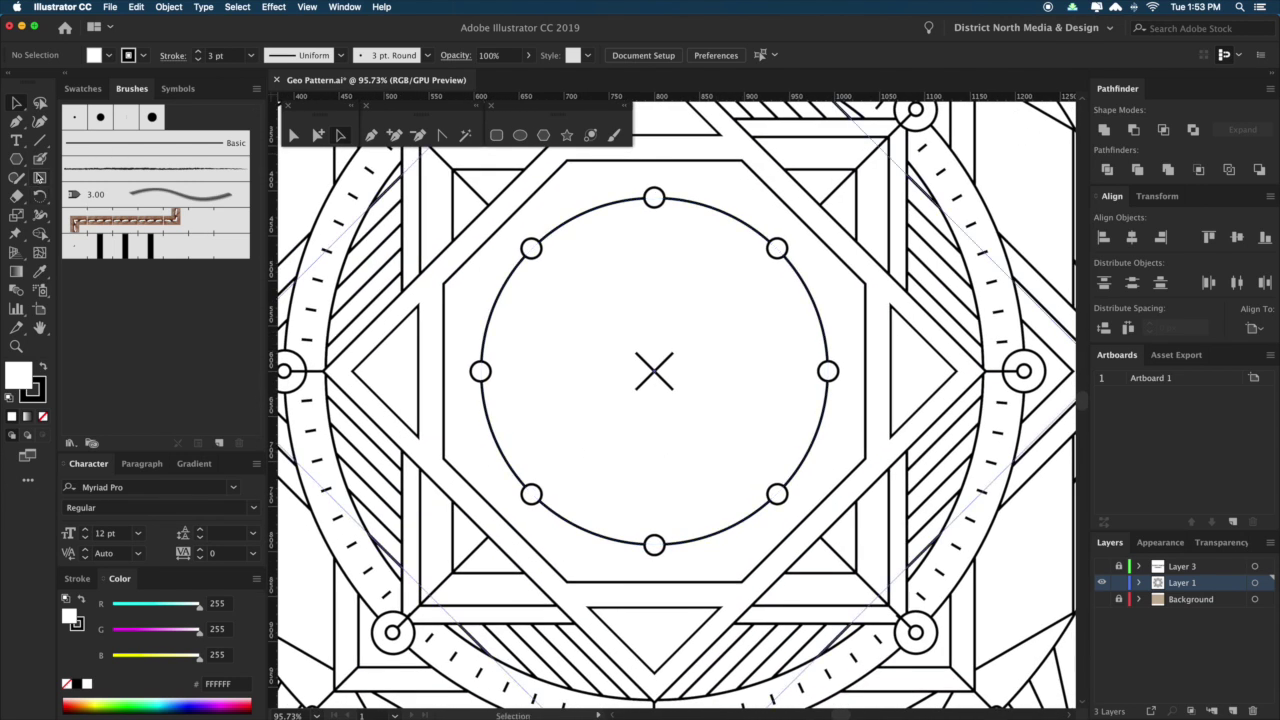
left_click_drag(531, 248, 753, 496)
key("a")
key("ctrl+shift+a")
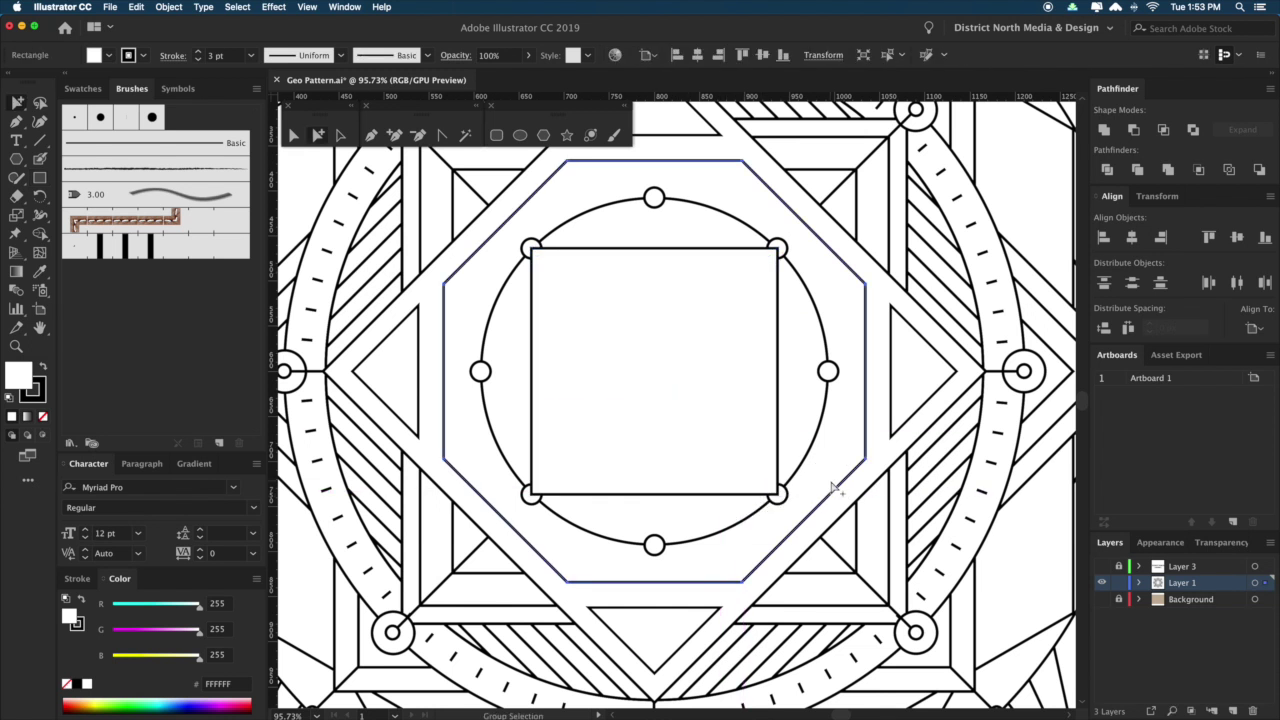
Restack the square behind the small circles.
left_click(754, 449)
key("Delete")
key("ctrl+z")
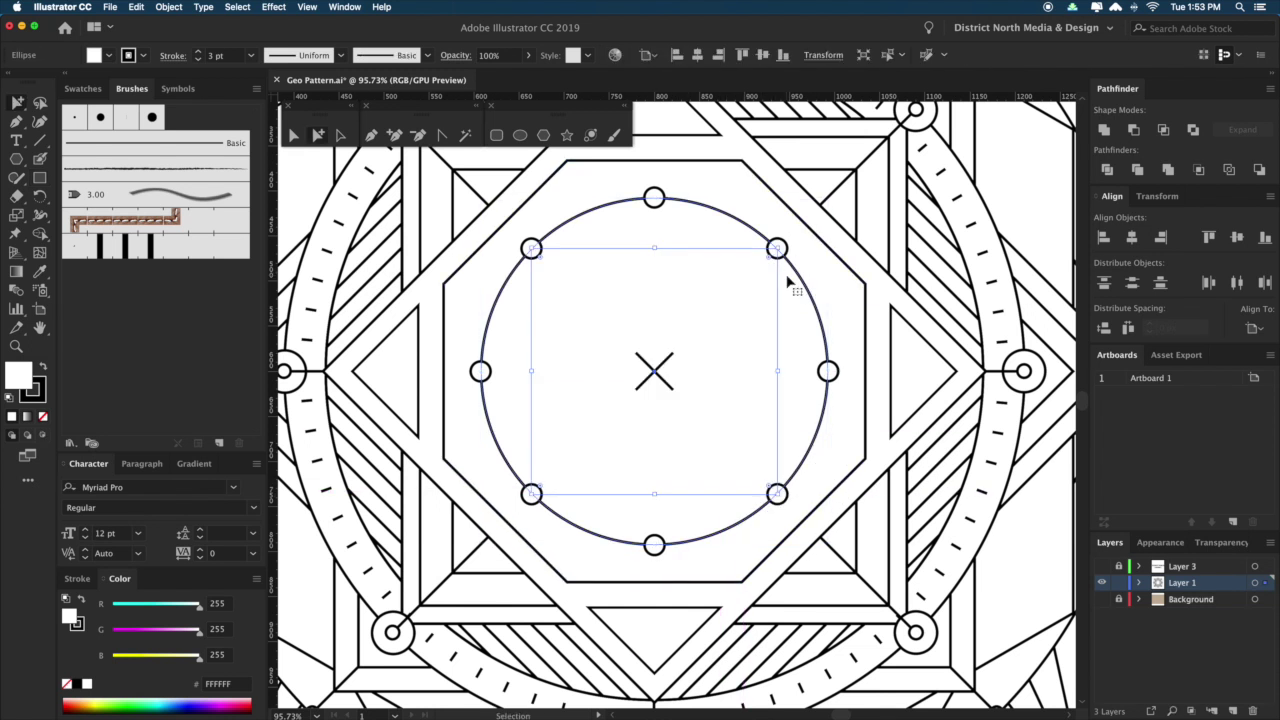
Rotate a copy of the square 45° around the center so its corners meet the other four small circles.
left_click(778, 300)
key("r")
left_click_drag(849, 309, 801, 452)
key("v")
left_click(860, 455)
key("a")
Restack the rotated square behind the upright square.
left_click(808, 349)
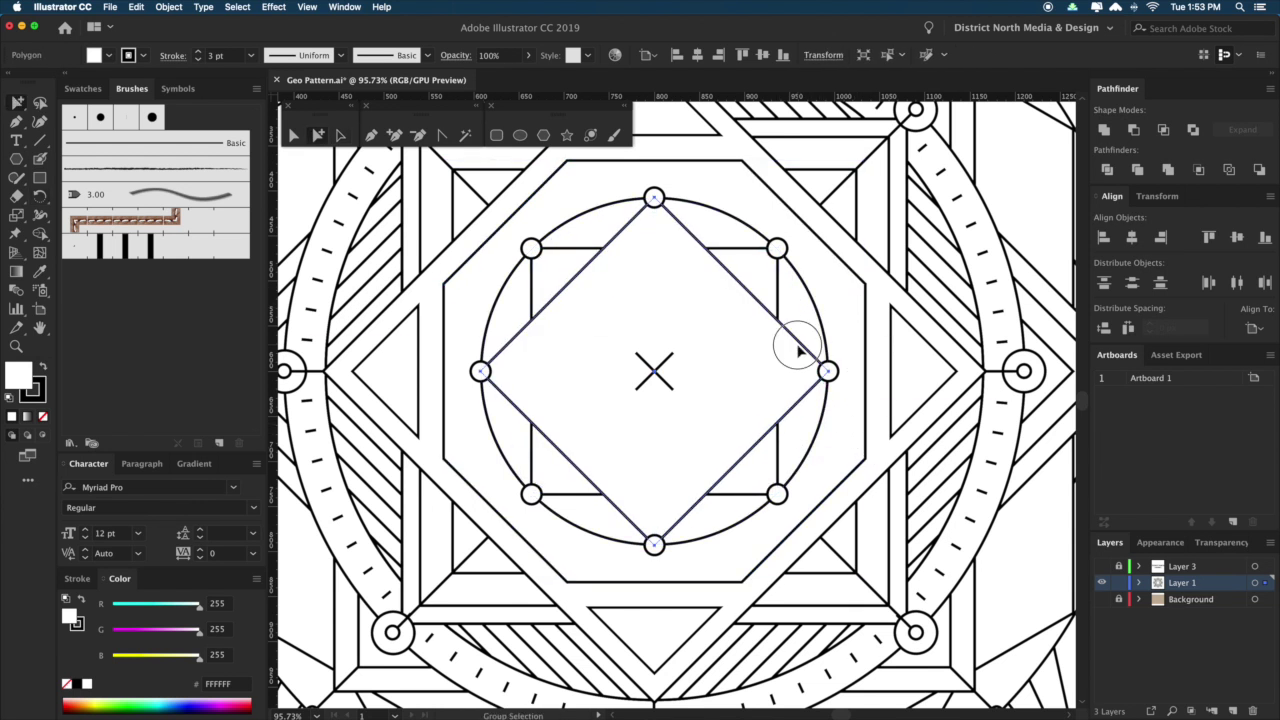
key("Delete")
left_click(780, 320)
key("ctrl+b")
key("v")
left_click(863, 378)
key("super+minus")
key("super+minus")
key("super+minus")
left_click(983, 489)
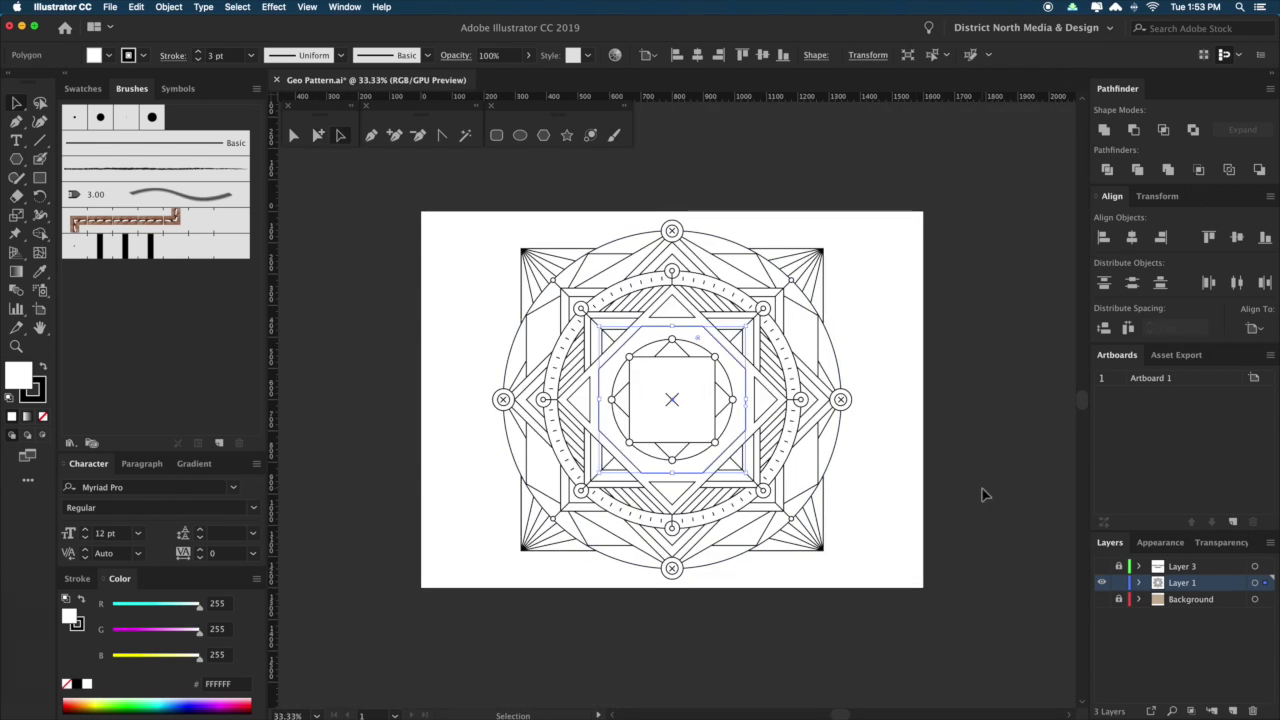
Remove the fill from both squares inside the central circle, leaving only their black outlines.
scroll(890, 440, "down", 1)
key("z")
left_click_drag(673, 426, 783, 506)
key("v")
left_click(822, 356)
left_click(42, 418)
double_click(454, 283)
scroll(470, 285, "down", 1)
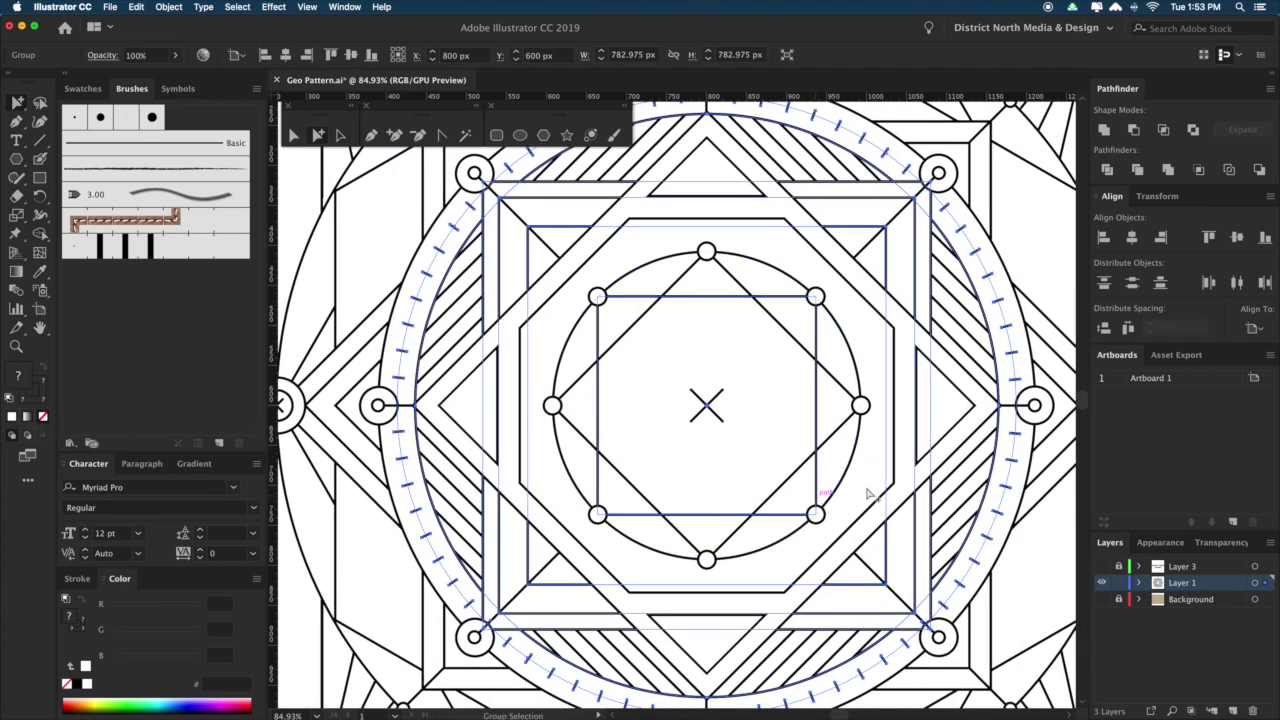
key("super+minus")
key("super+minus")
key("super+minus")
left_click(943, 531)
mouse_move(946, 507)
left_mouse_down()
mouse_move(929, 506)
mouse_move(954, 483)
left_mouse_up()
Scale a smaller concentric copy of the central circle inside the squares and match it to their unfilled 3 pt outline.
key("a")
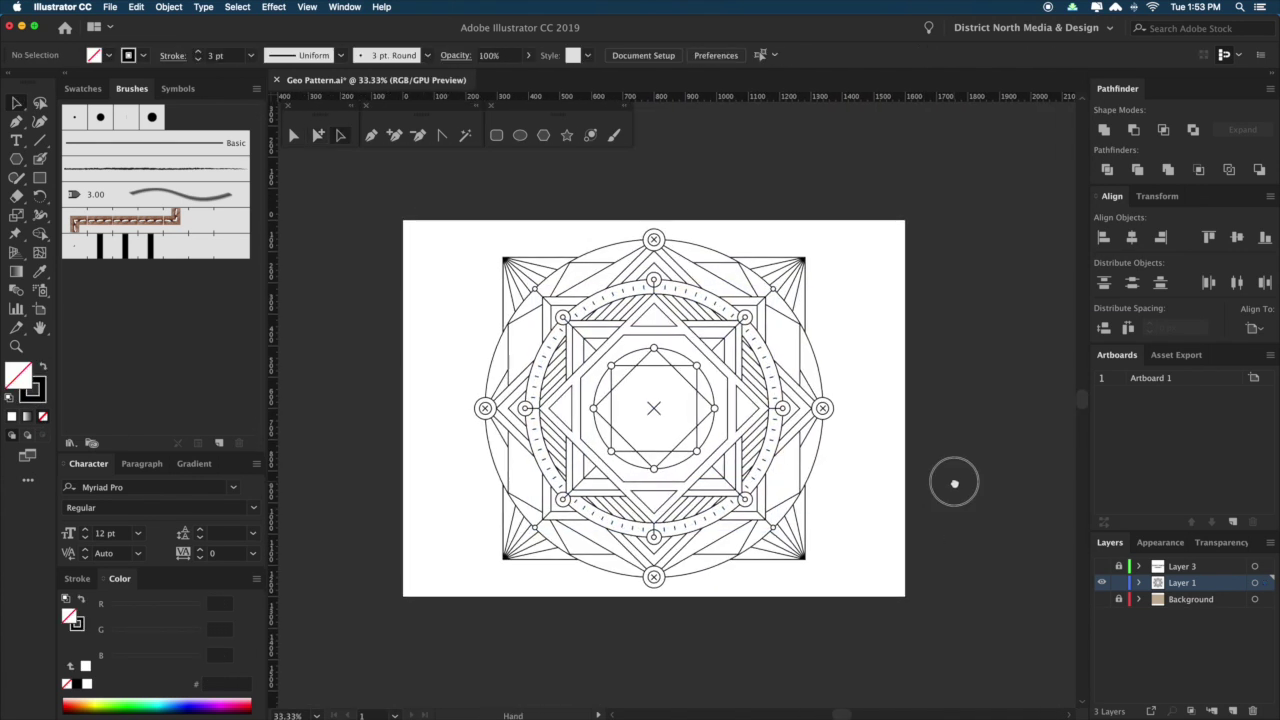
scroll(708, 500, "up", 5)
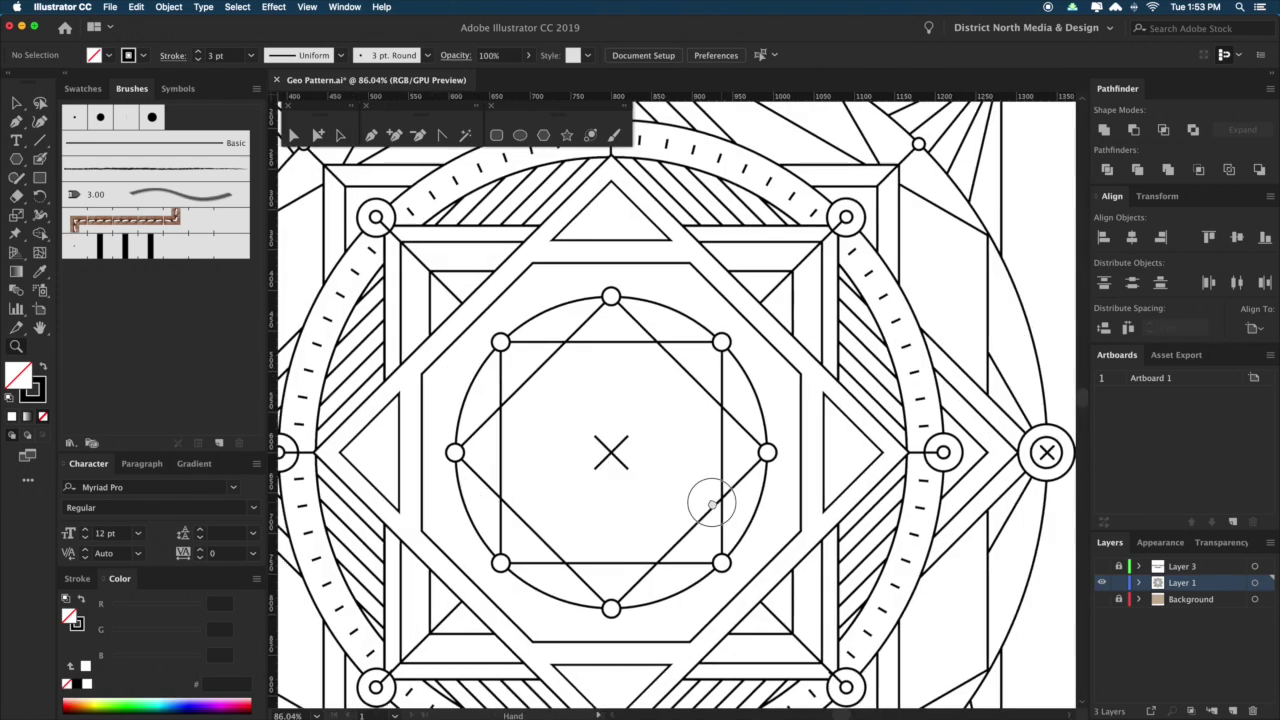
scroll(697, 510, "left", 1)
left_click(769, 368)
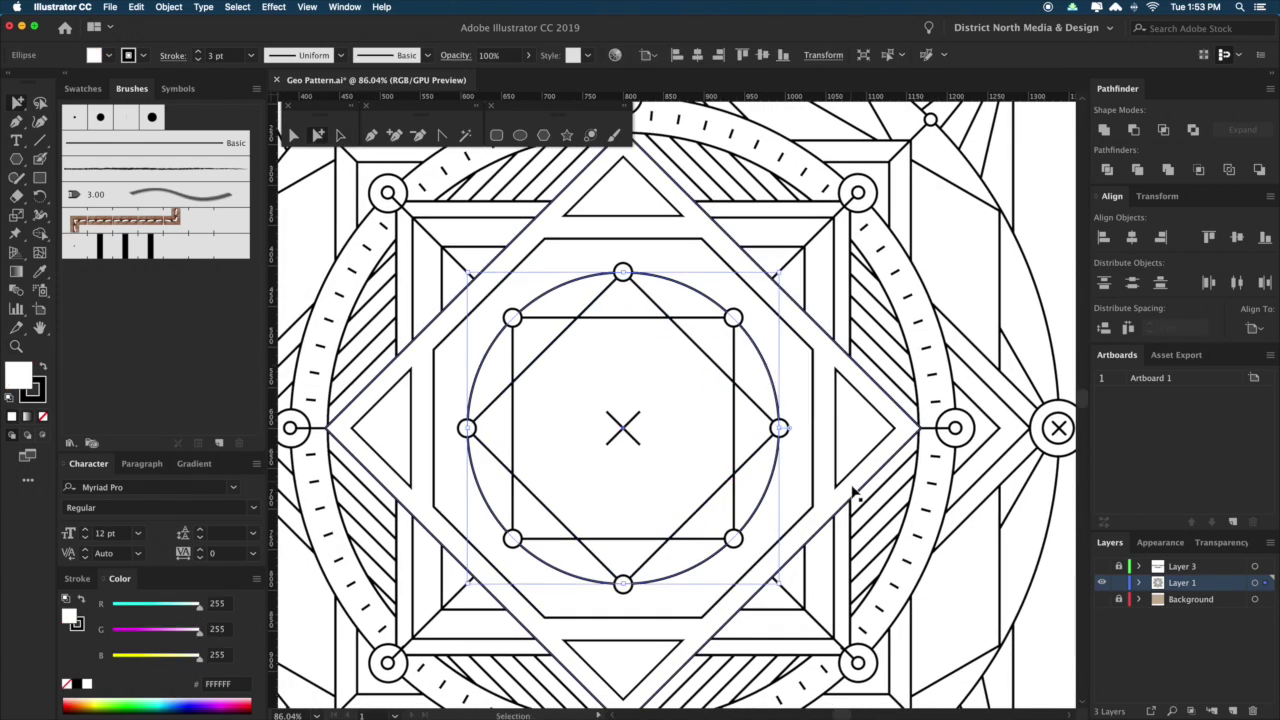
key("s")
mouse_move(877, 612)
left_mouse_down()
mouse_move(797, 551)
mouse_move(794, 534)
mouse_move(771, 531)
left_mouse_up()
key("i")
left_click(747, 396)
Restack the two squares and the new inner circle behind the eight small circles.
key("a")
left_click(754, 401)
key("v")
left_click(777, 429)
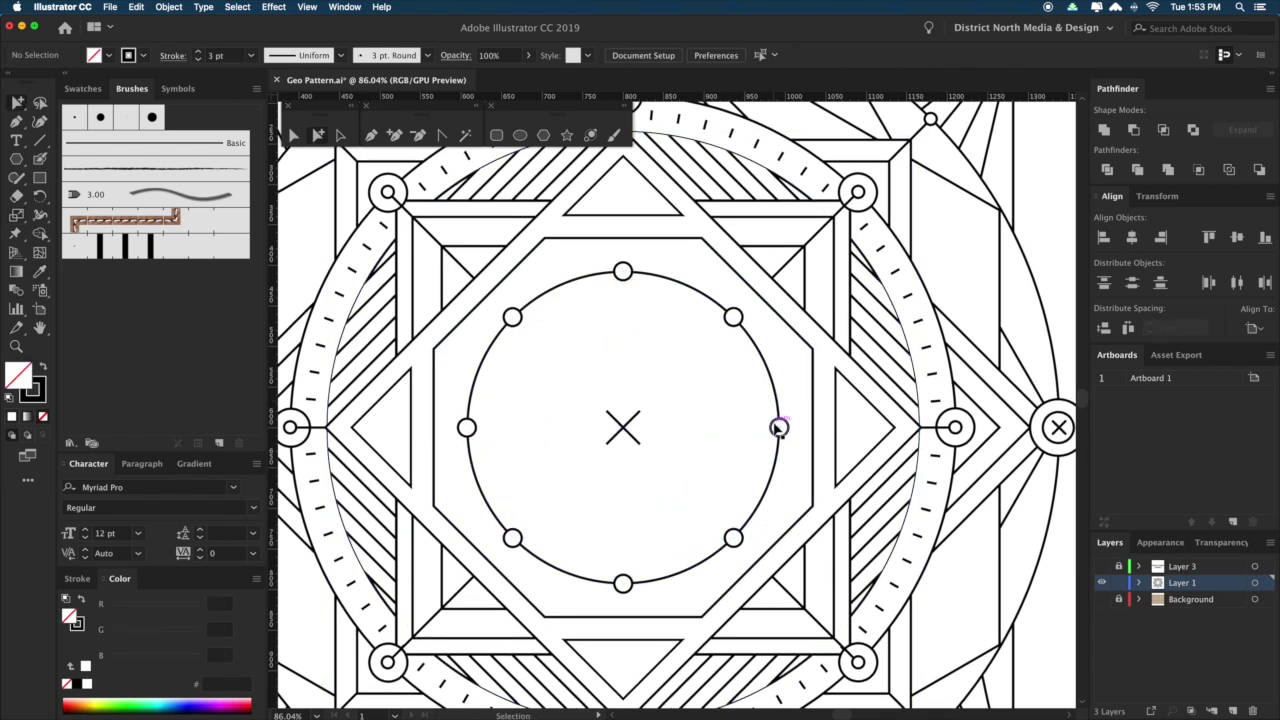
key("a")
left_click(779, 428)
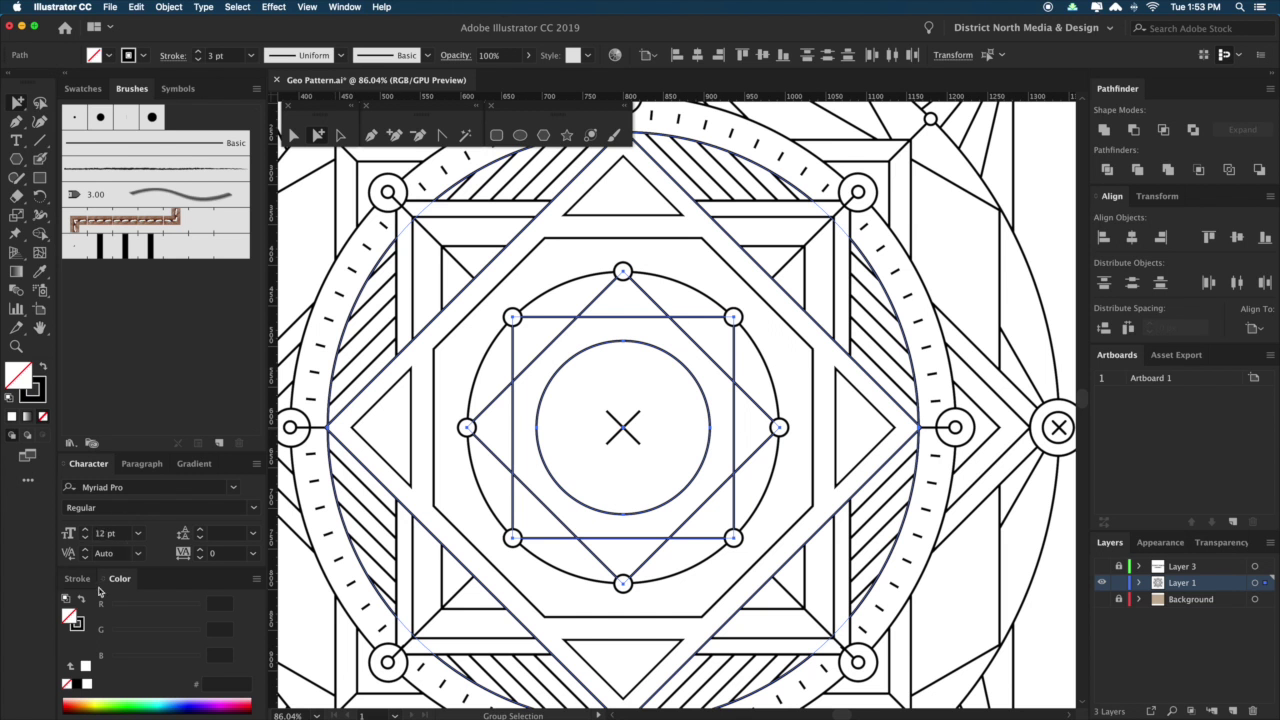
Hide the checked 3 pt line work and set the stroke weight of the four white triangles to 3 pt.
left_click(76, 579)
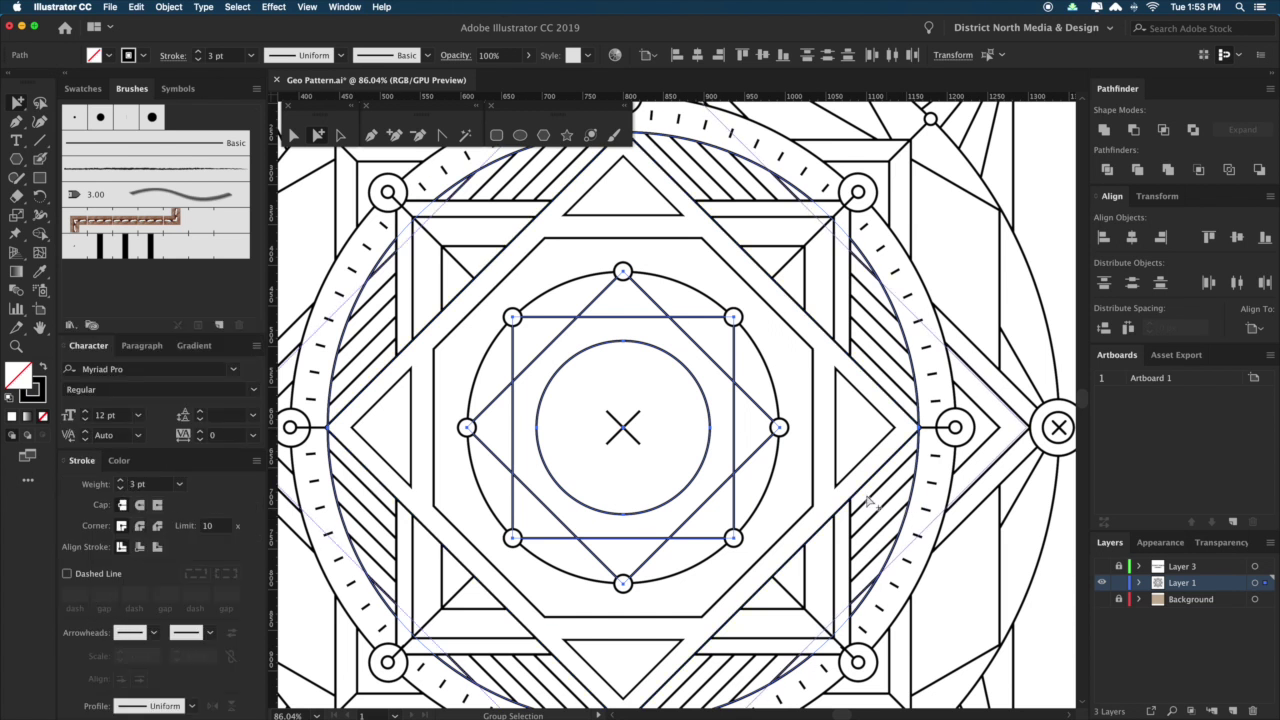
left_click(817, 417)
key("super+a")
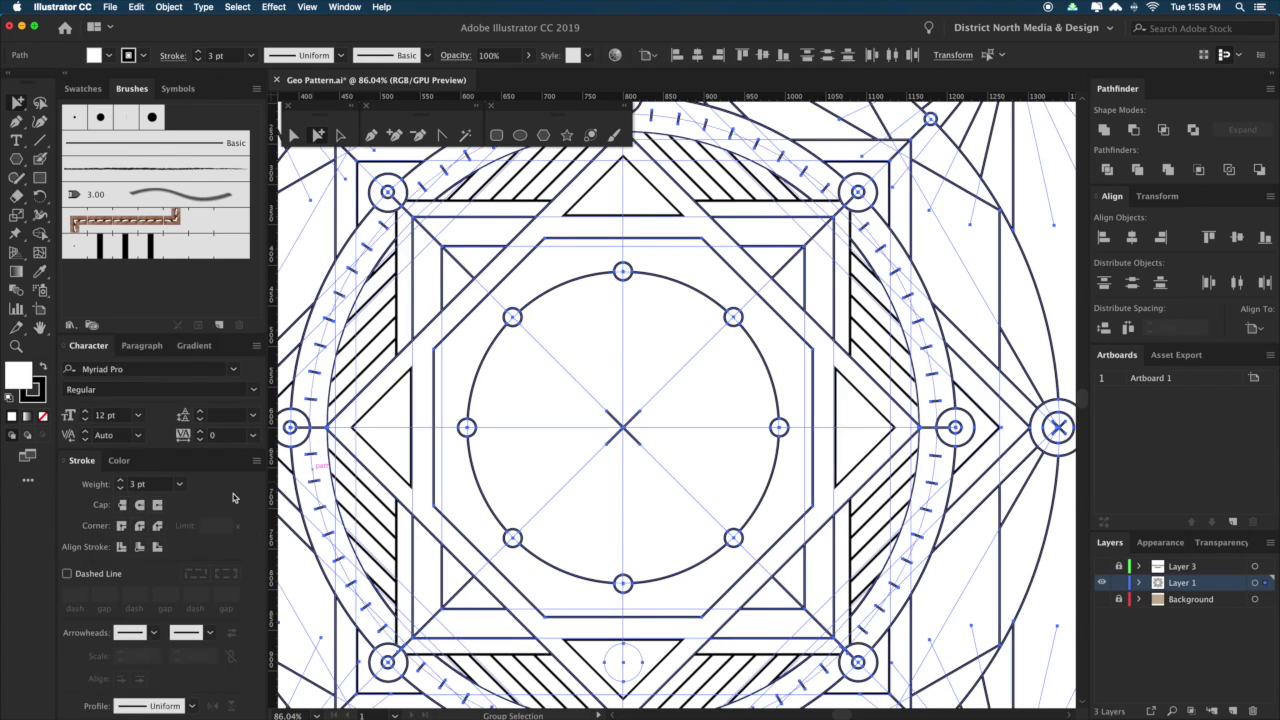
key("Delete")
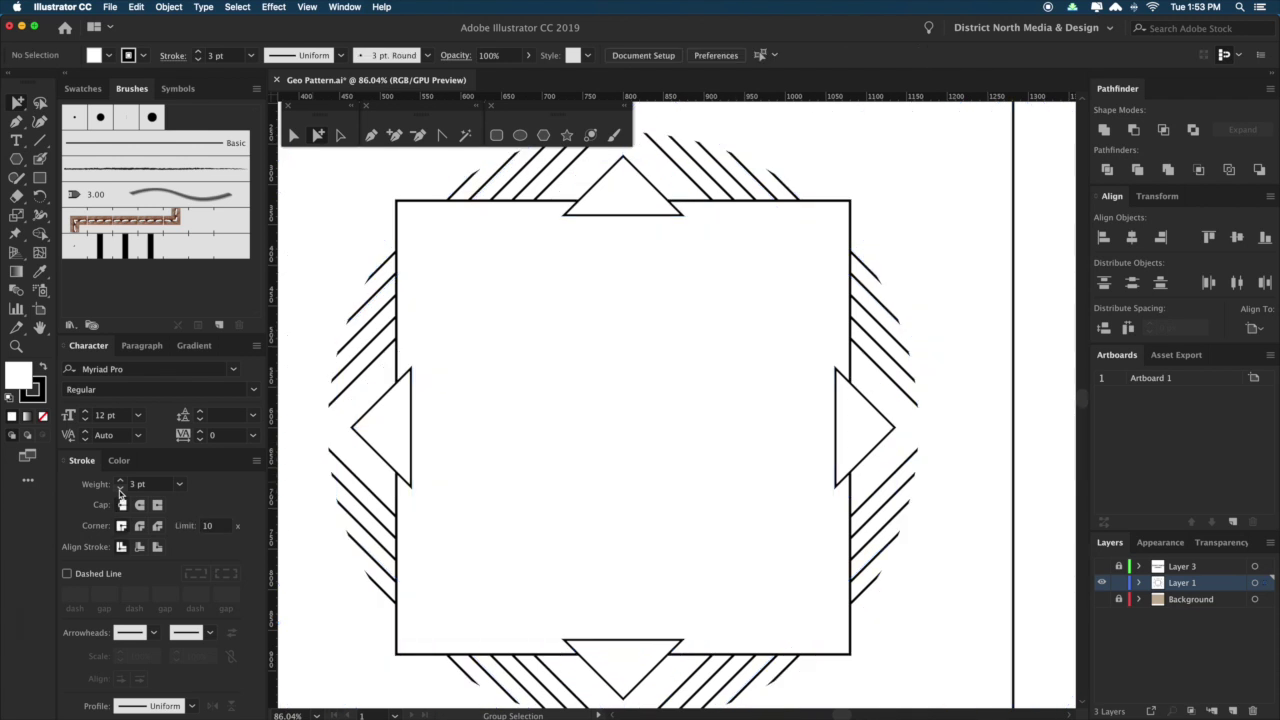
left_click(397, 392)
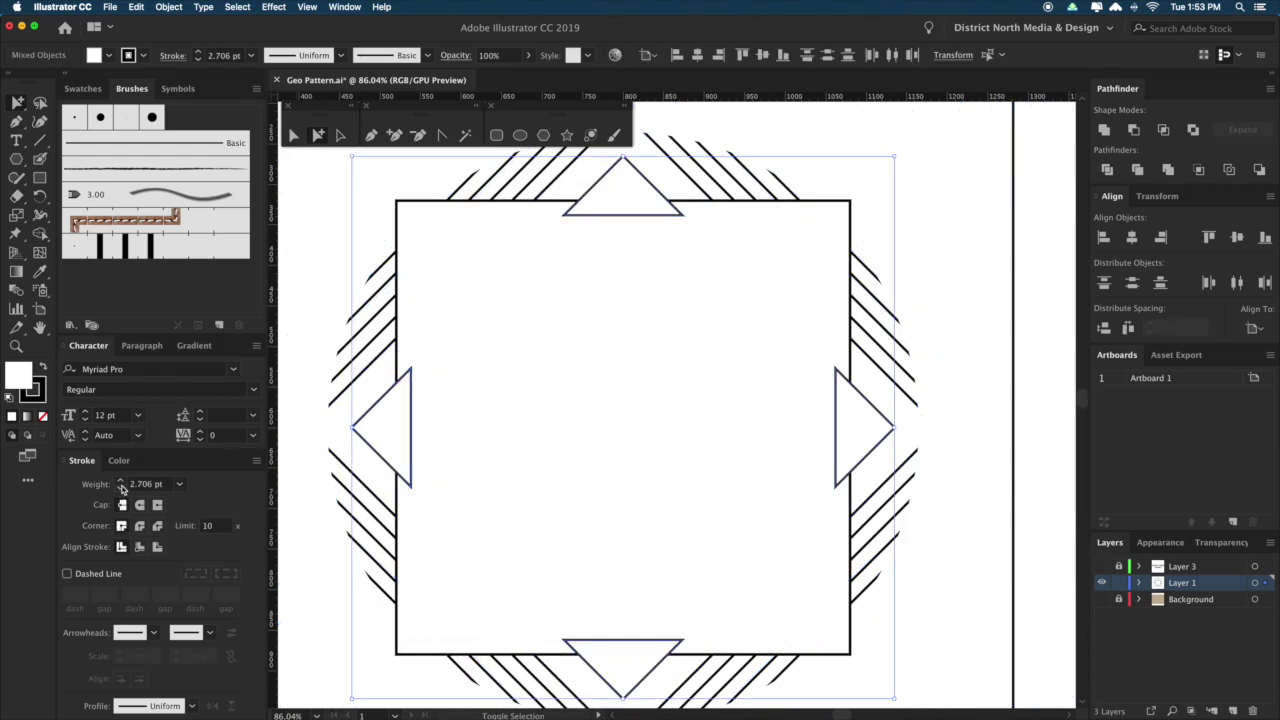
key("Delete")
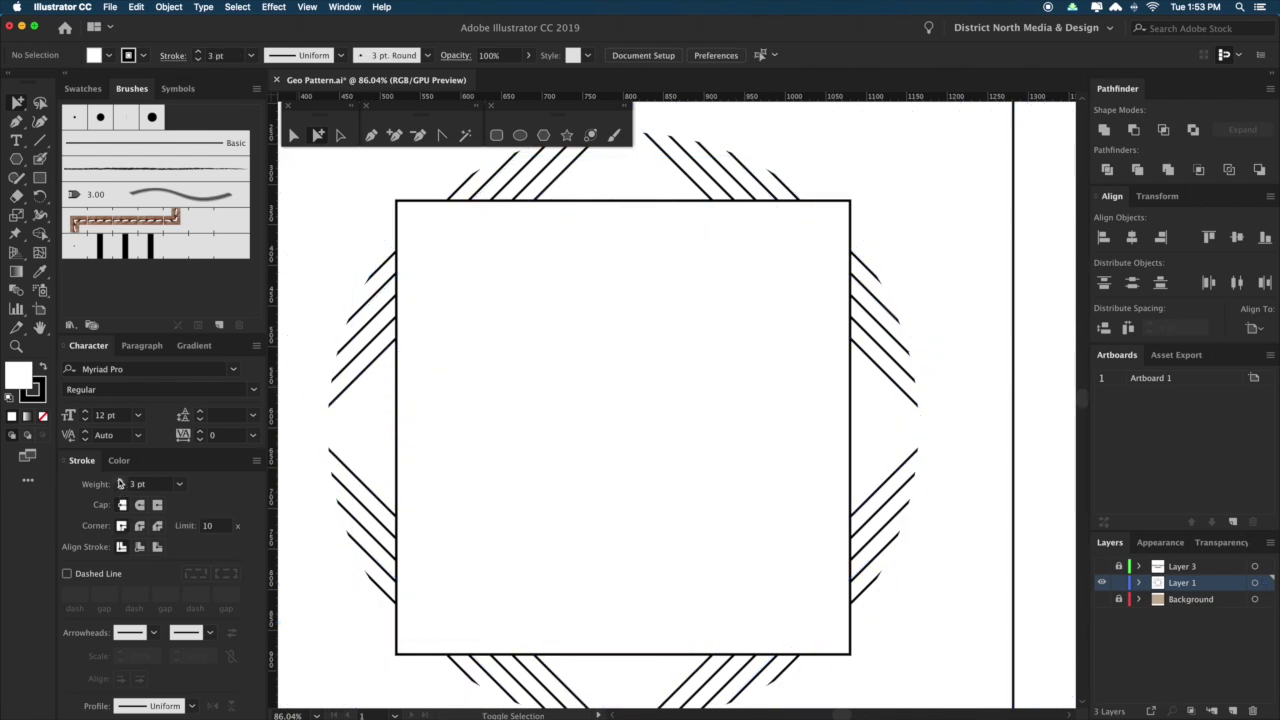
Match the large square and the diagonal hatch lines to a 3 pt stroke, and show all hidden artwork again.
left_click(403, 362)
scroll(429, 397, "left", 3)
left_click(119, 488)
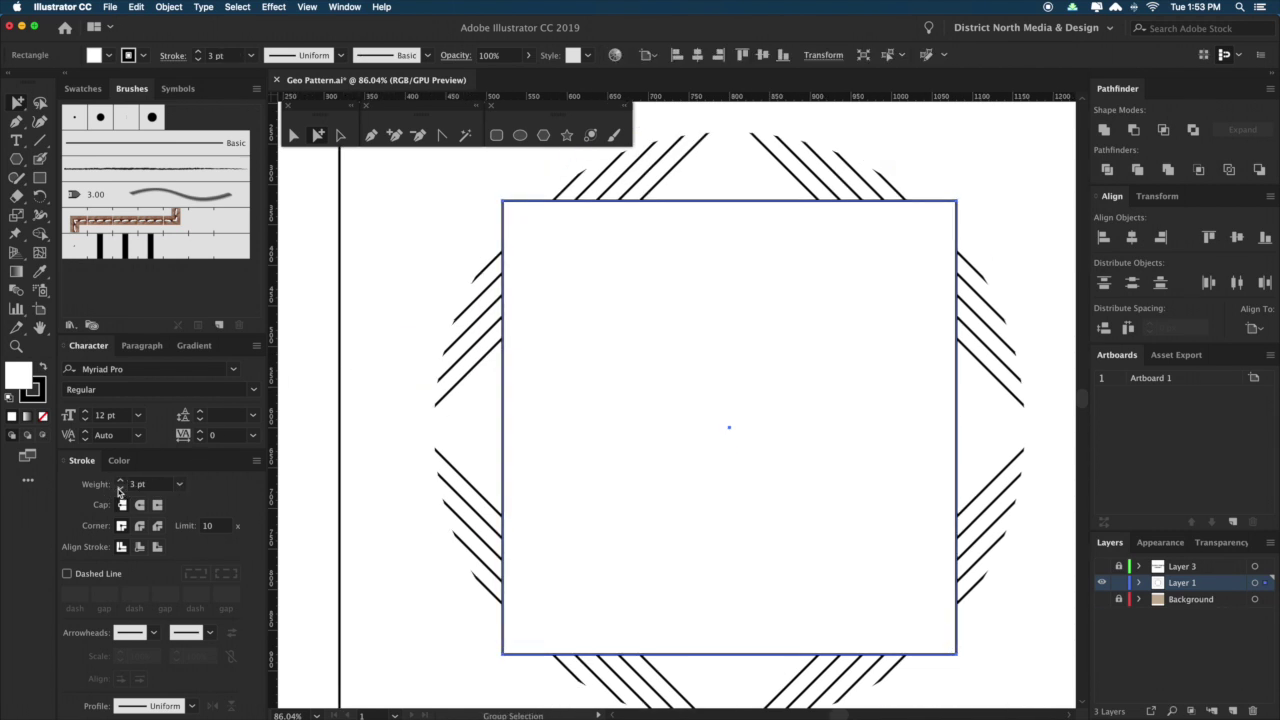
key("Delete")
left_click(509, 338)
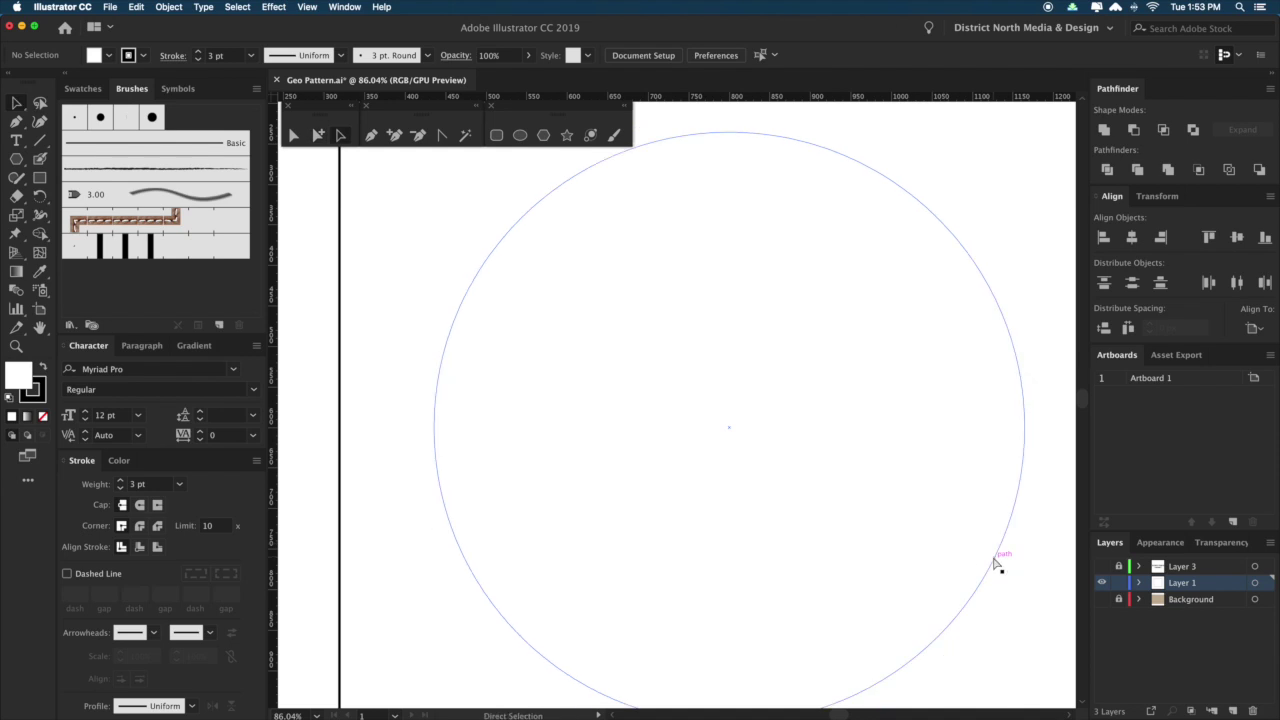
key("ctrl+a")
key("ctrl+minus")
key("ctrl+minus")
key("ctrl+minus")
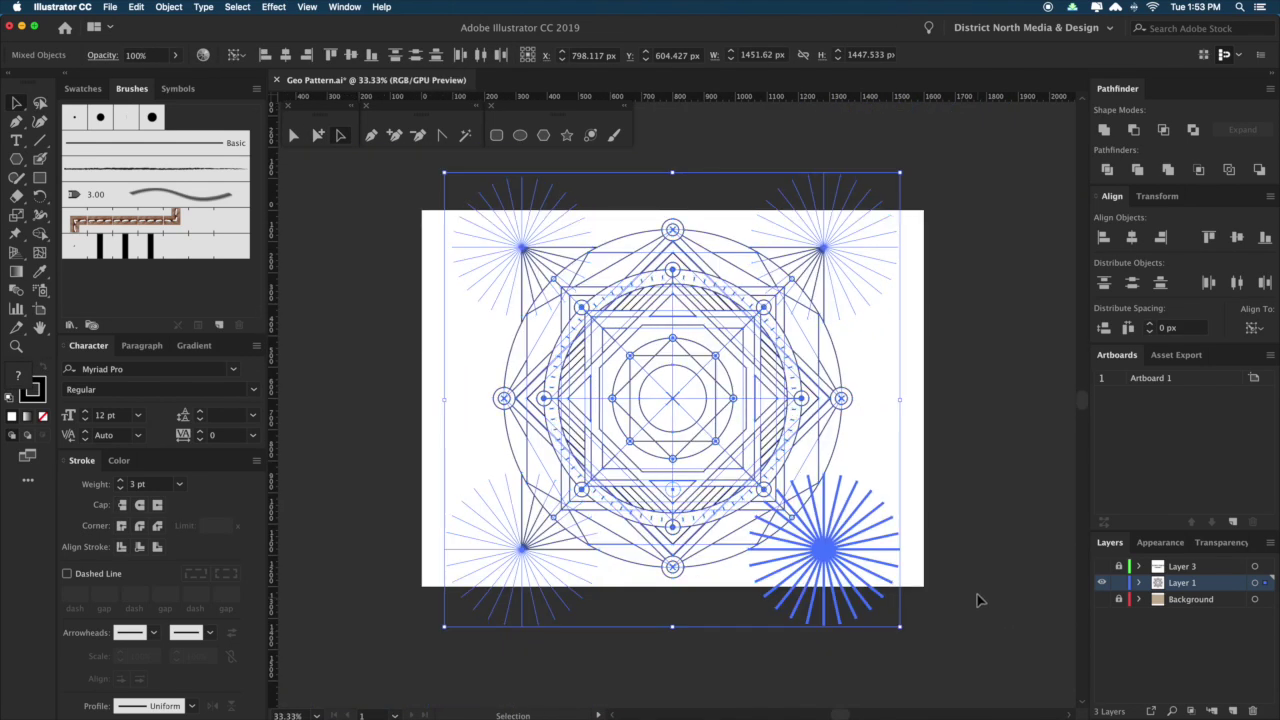
Copy the whole pattern in place onto a new layer and hide Layer 1.
left_click(1005, 537)
left_click_drag(1007, 532, 972, 526)
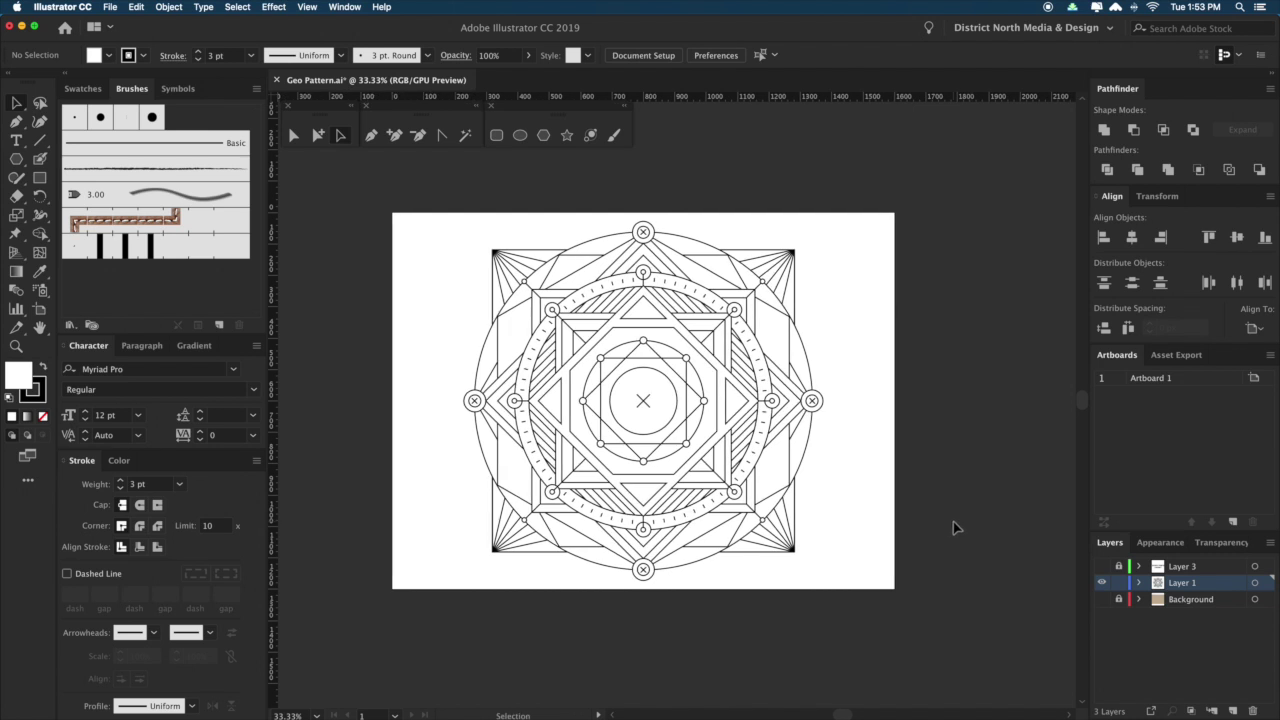
left_click_drag(905, 603, 918, 608)
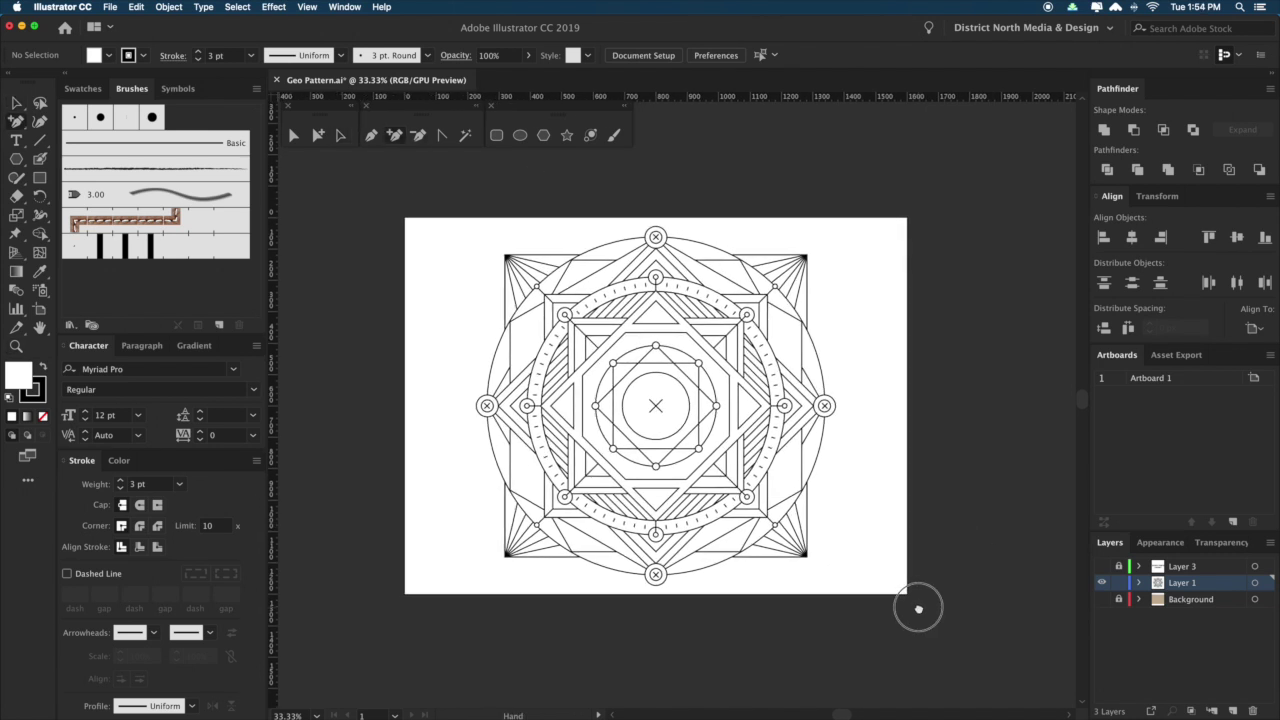
key("super+a")
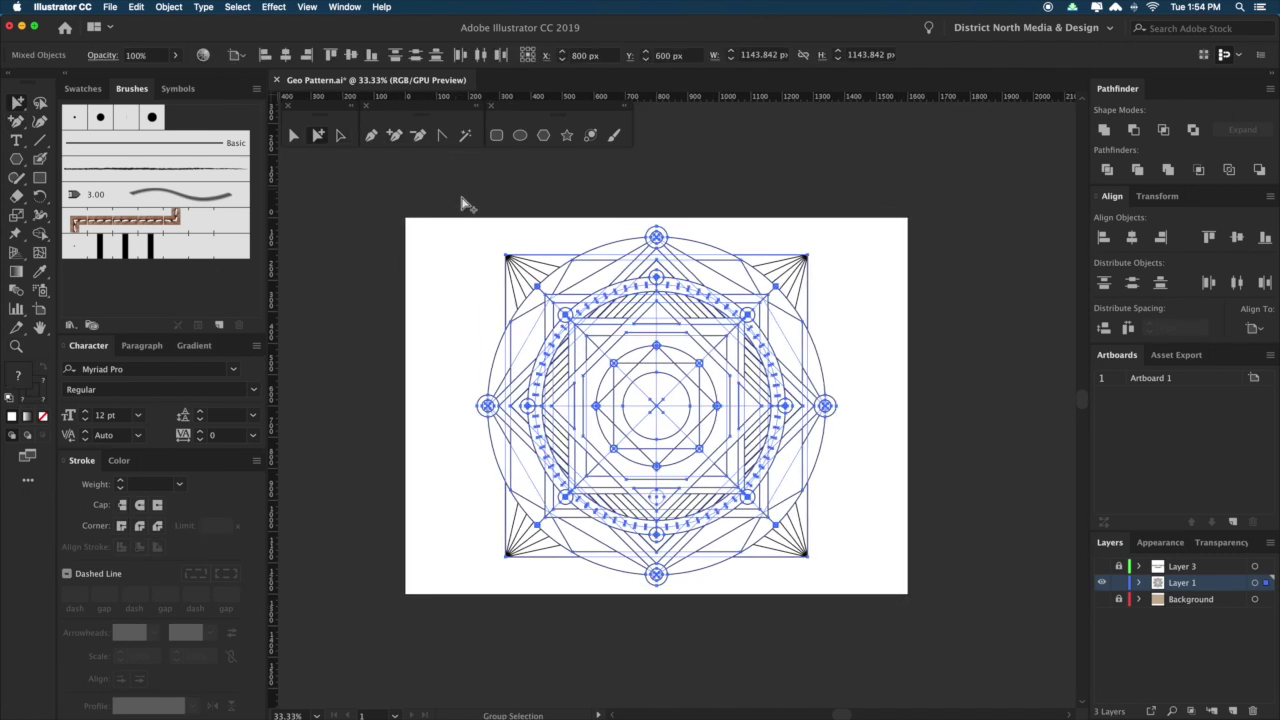
left_click(1232, 711)
key("super+x")
key("super+f")
Expand the appearance of the entire copied pattern.
key("v")
left_click_drag(975, 630, 384, 168)
key("super+e")
left_click(166, 7)
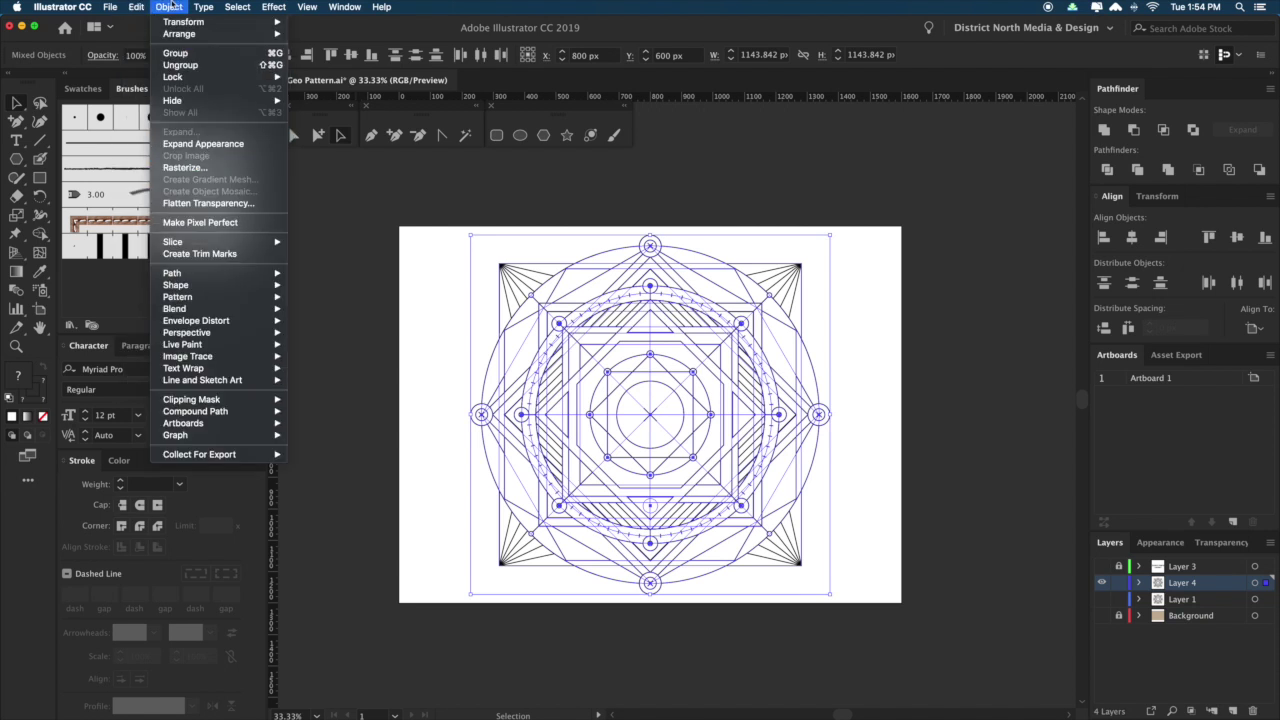
left_click(204, 144)
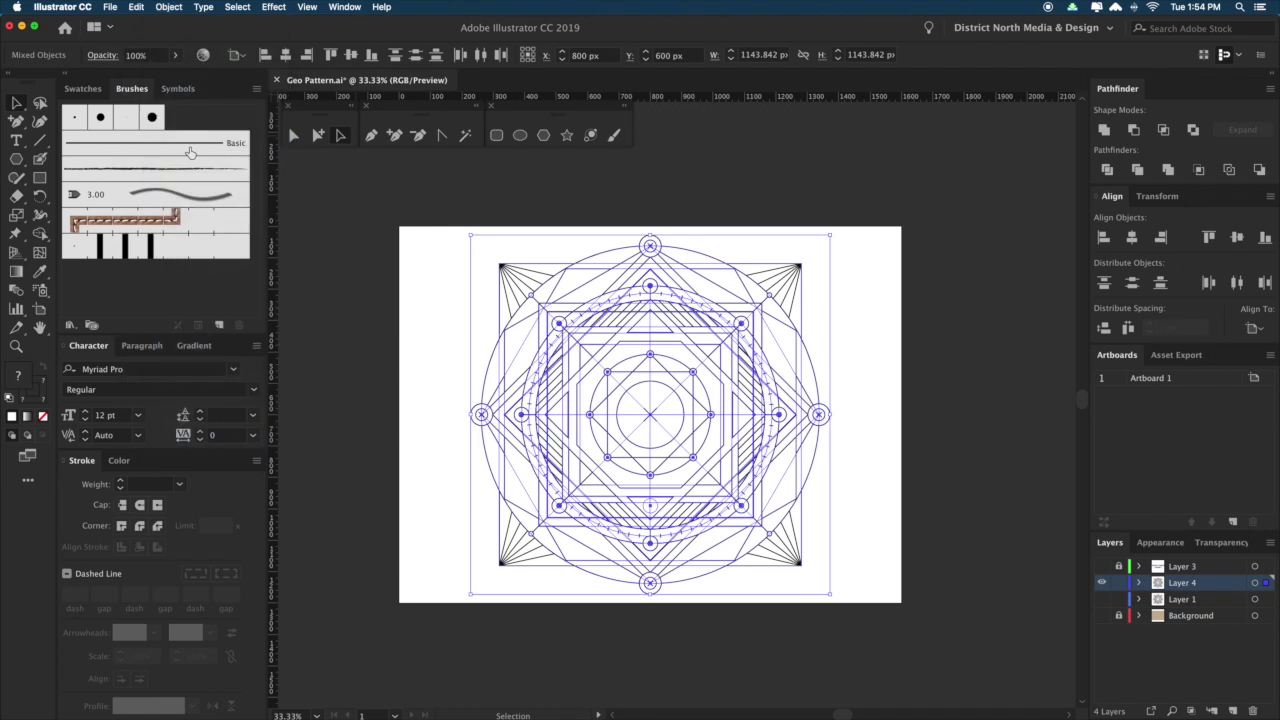
left_click(867, 584)
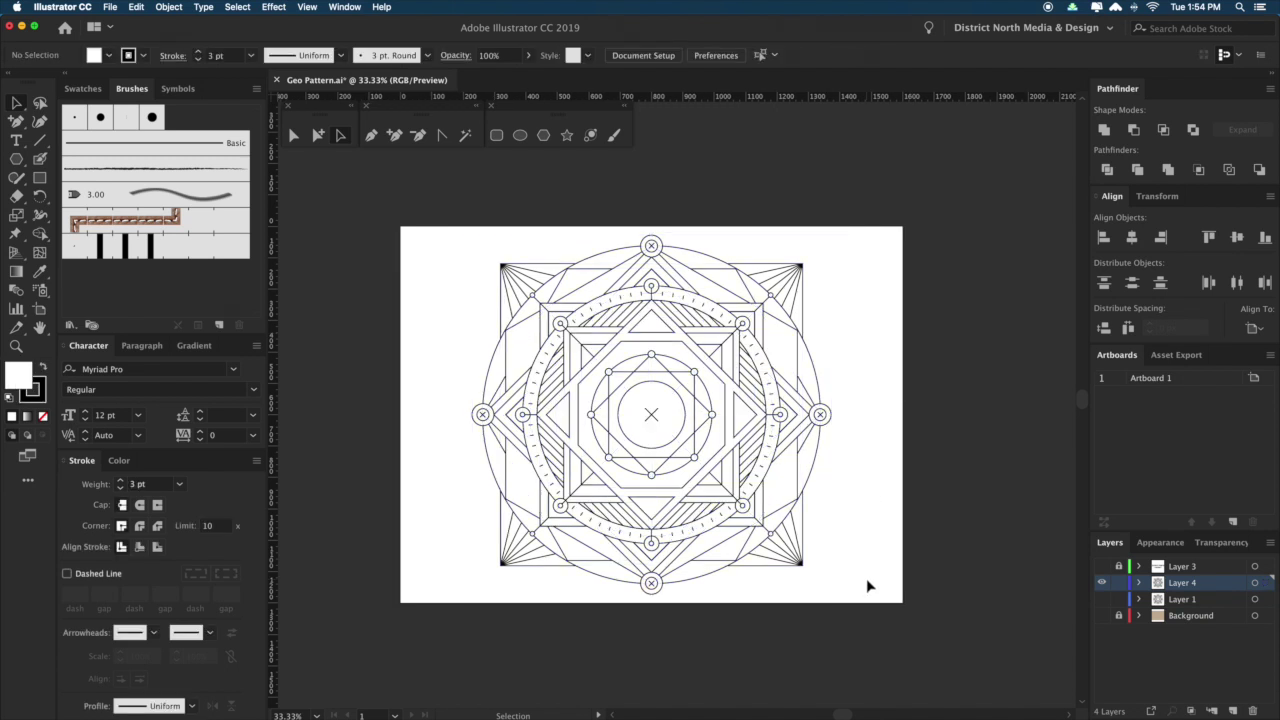
Expand the whole copied pattern into plain shapes.
key("super+a")
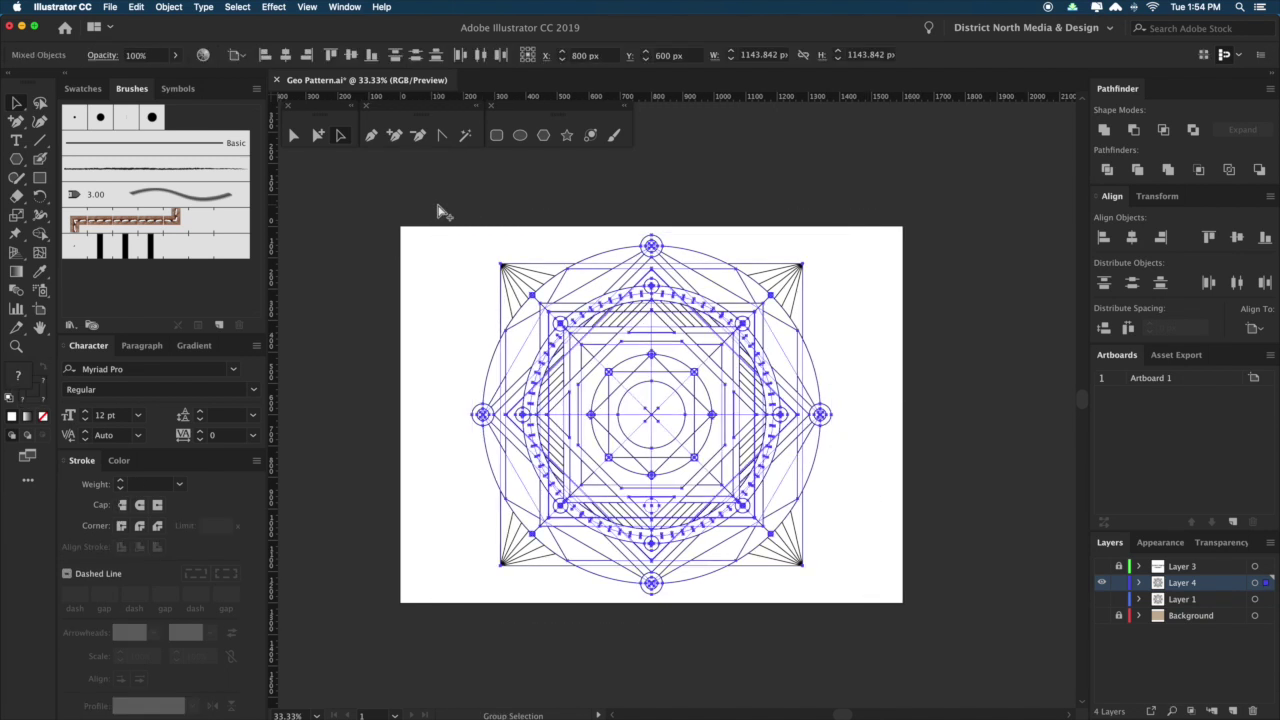
left_click(168, 6)
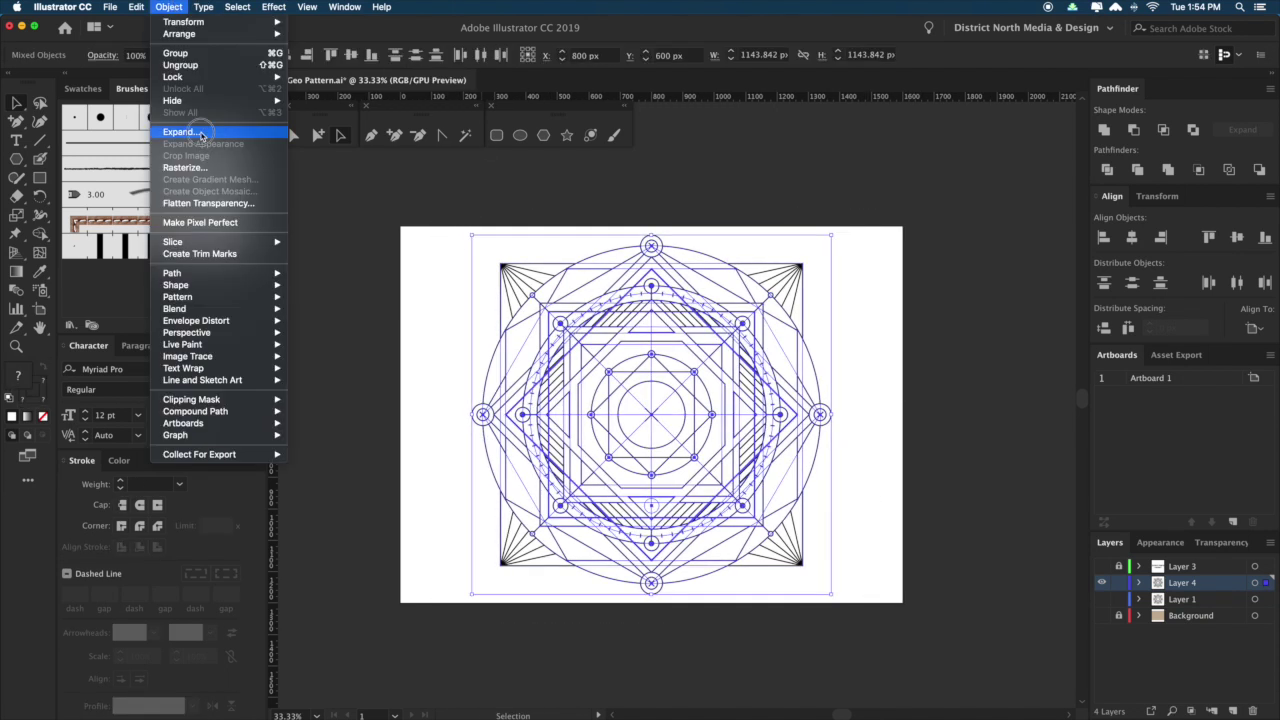
left_click(201, 137)
left_click(712, 474)
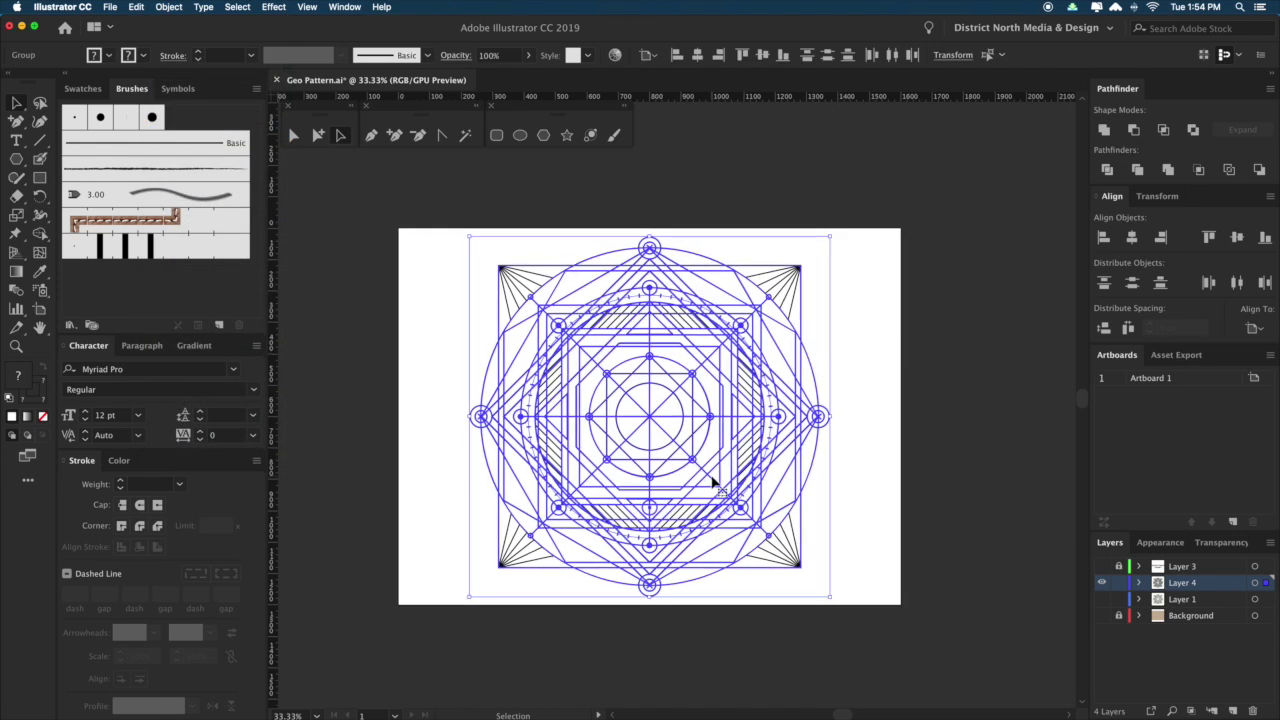
Expand the pattern's remaining fills and strokes, and apply Trim to all overlapping shapes.
left_click(933, 508)
key("a")
left_click_drag(959, 612, 425, 217)
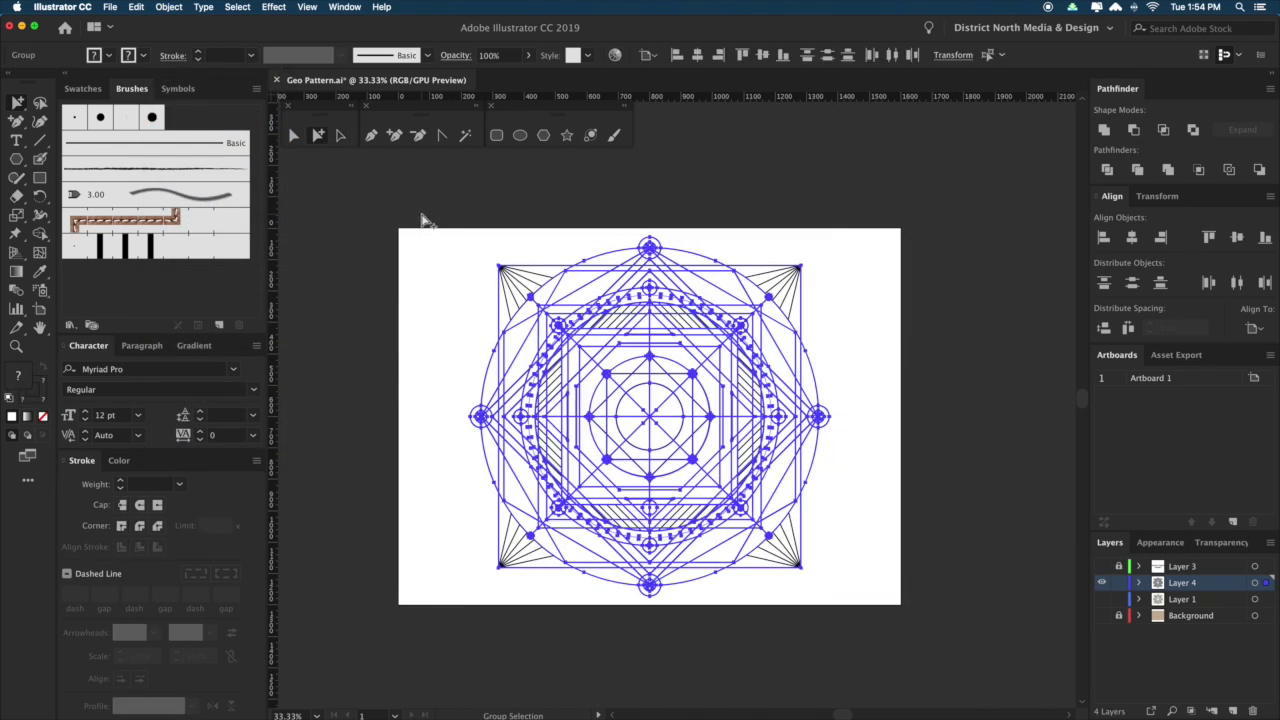
left_click(168, 6)
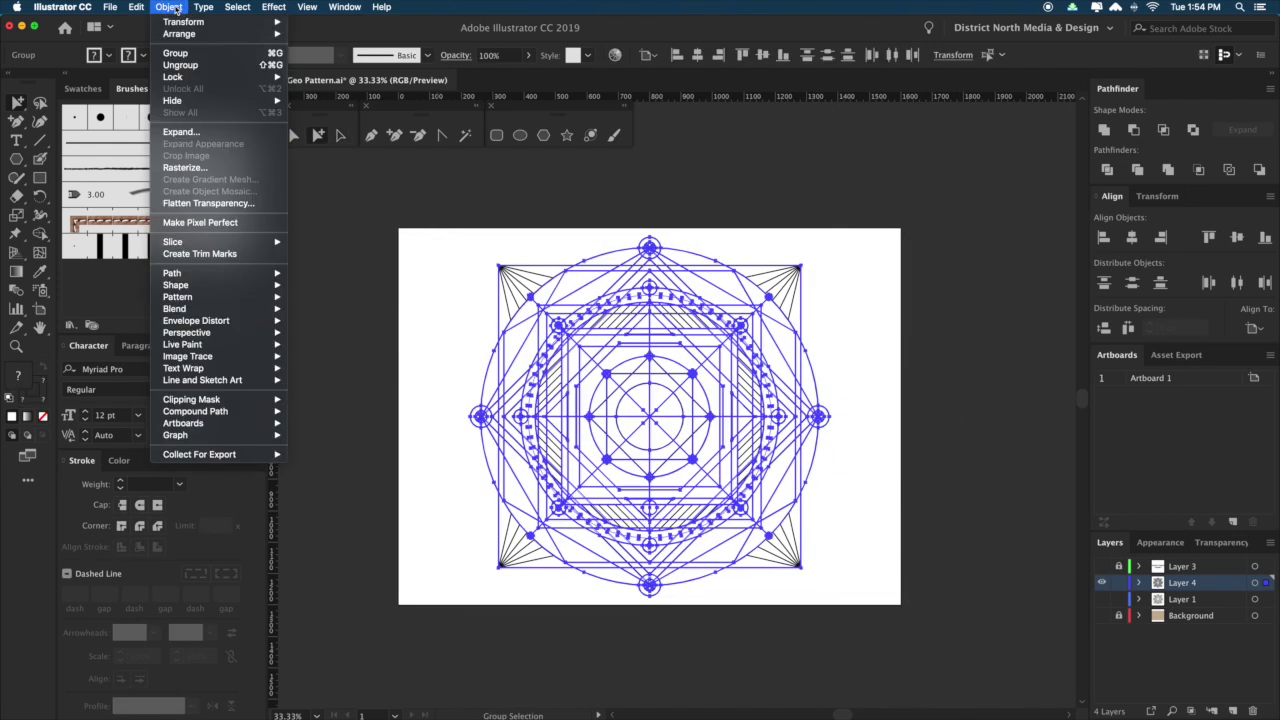
left_click(198, 133)
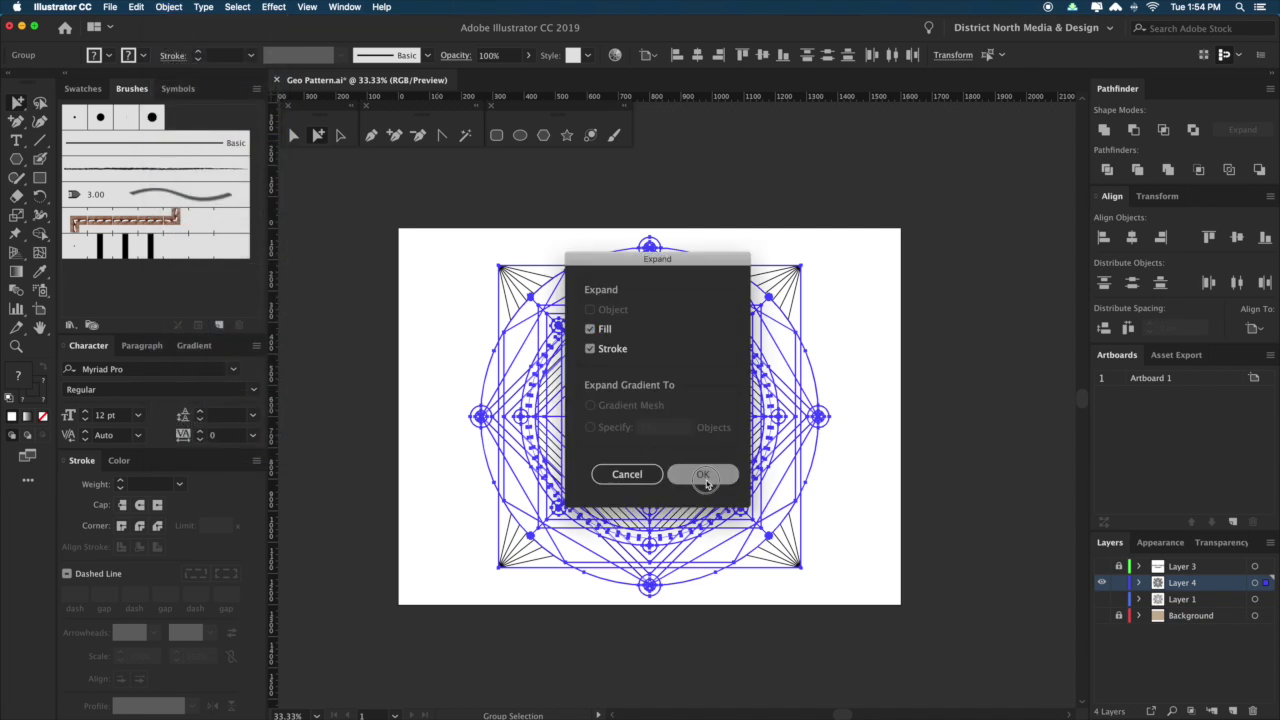
left_click(704, 478)
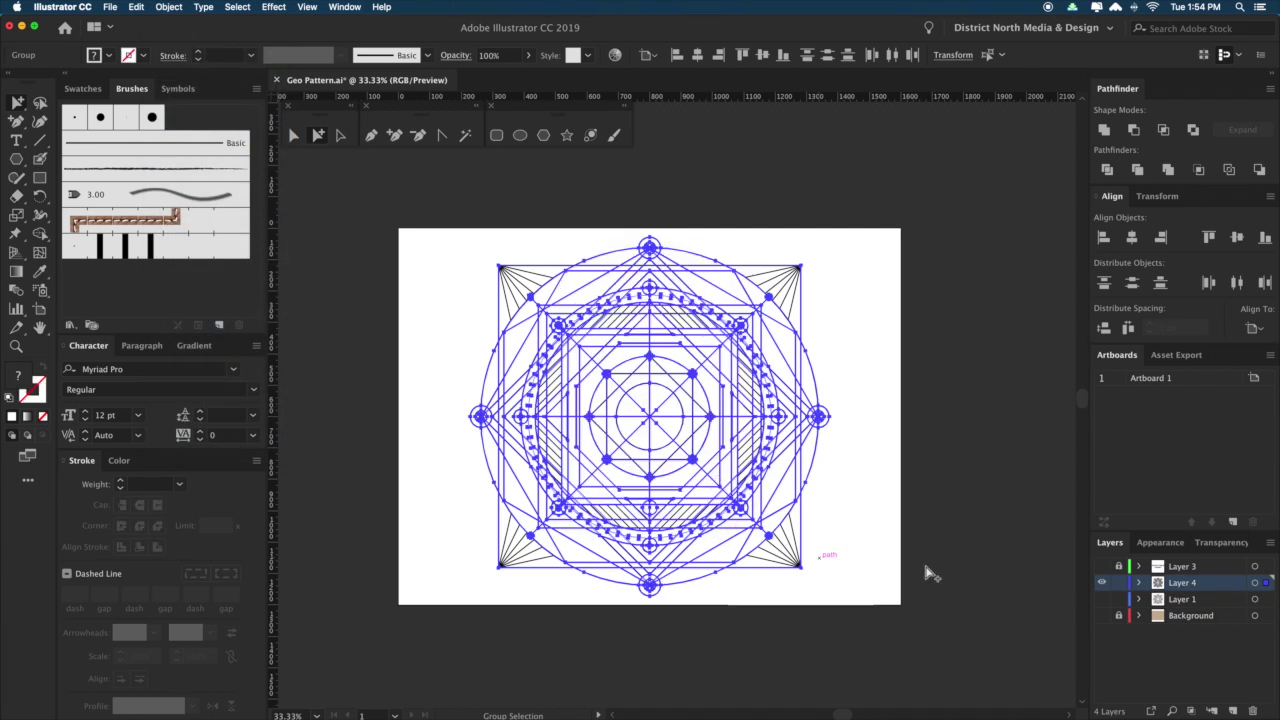
left_click(1137, 170)
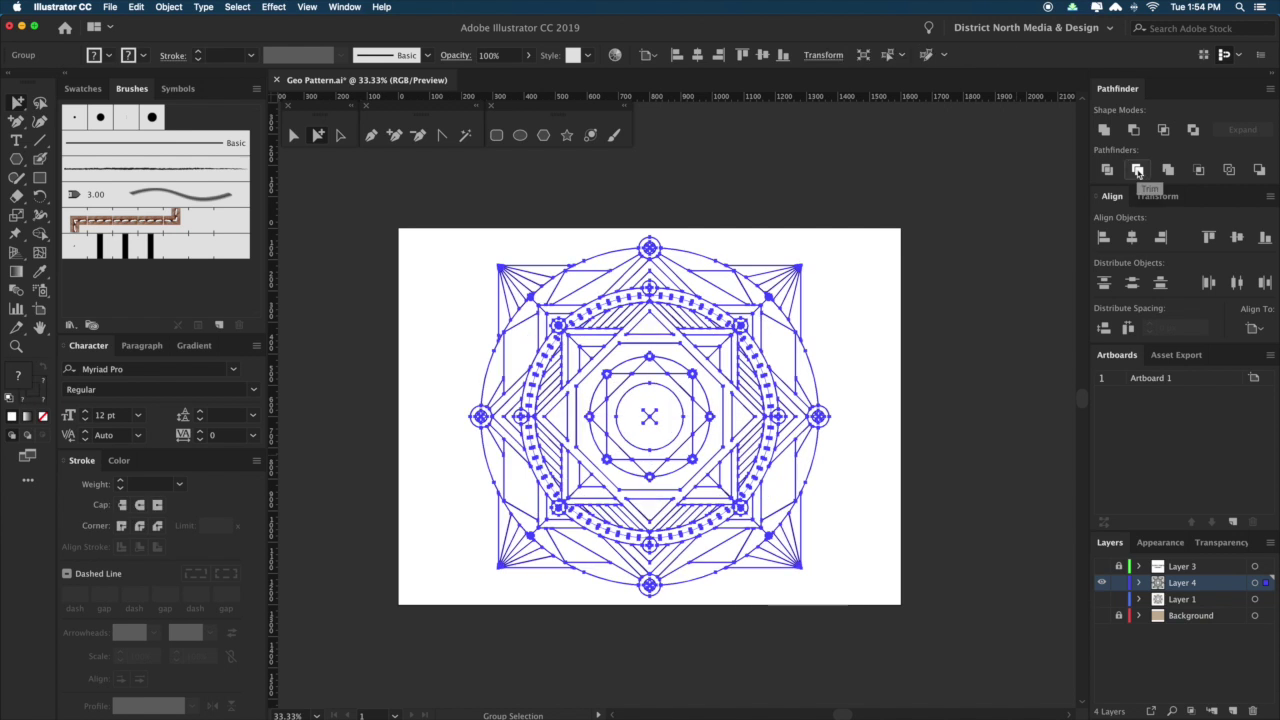
Try to delete all black-filled line shapes from the trimmed pattern by selecting one and matching its fill.
left_click(908, 474)
left_click(828, 416)
key("super+6")
key("Delete")
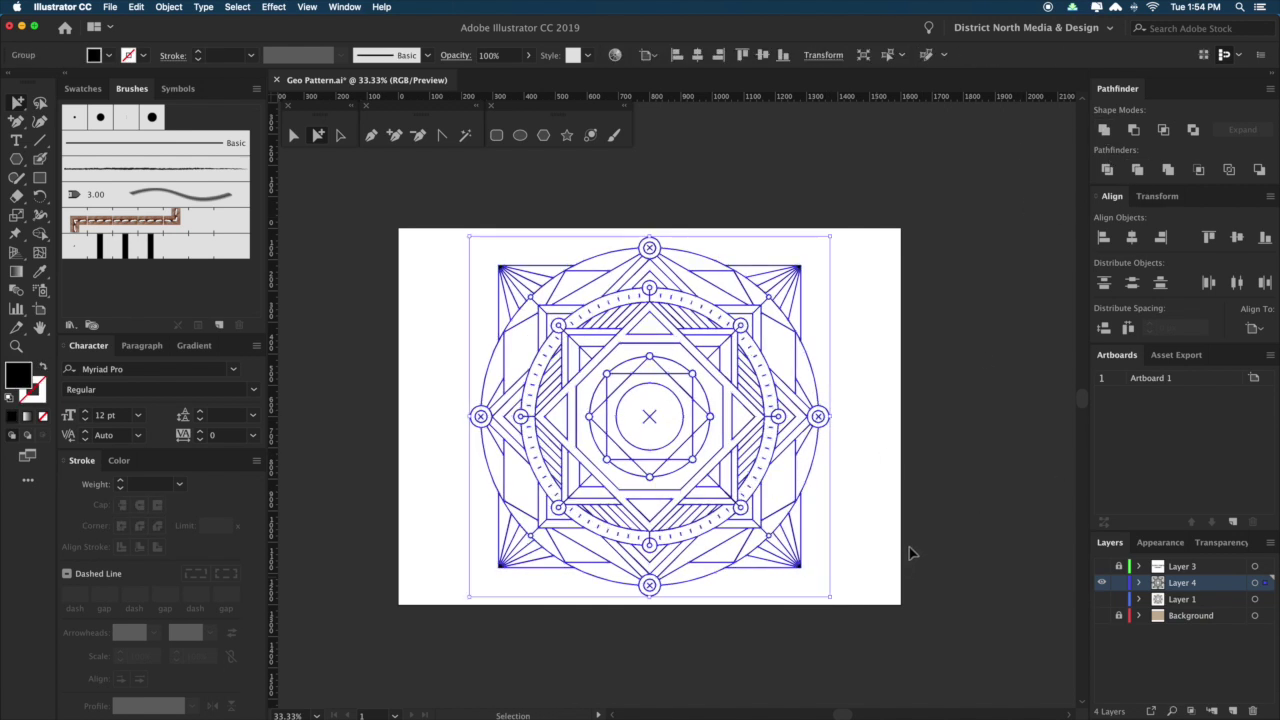
left_click_drag(990, 648, 376, 190)
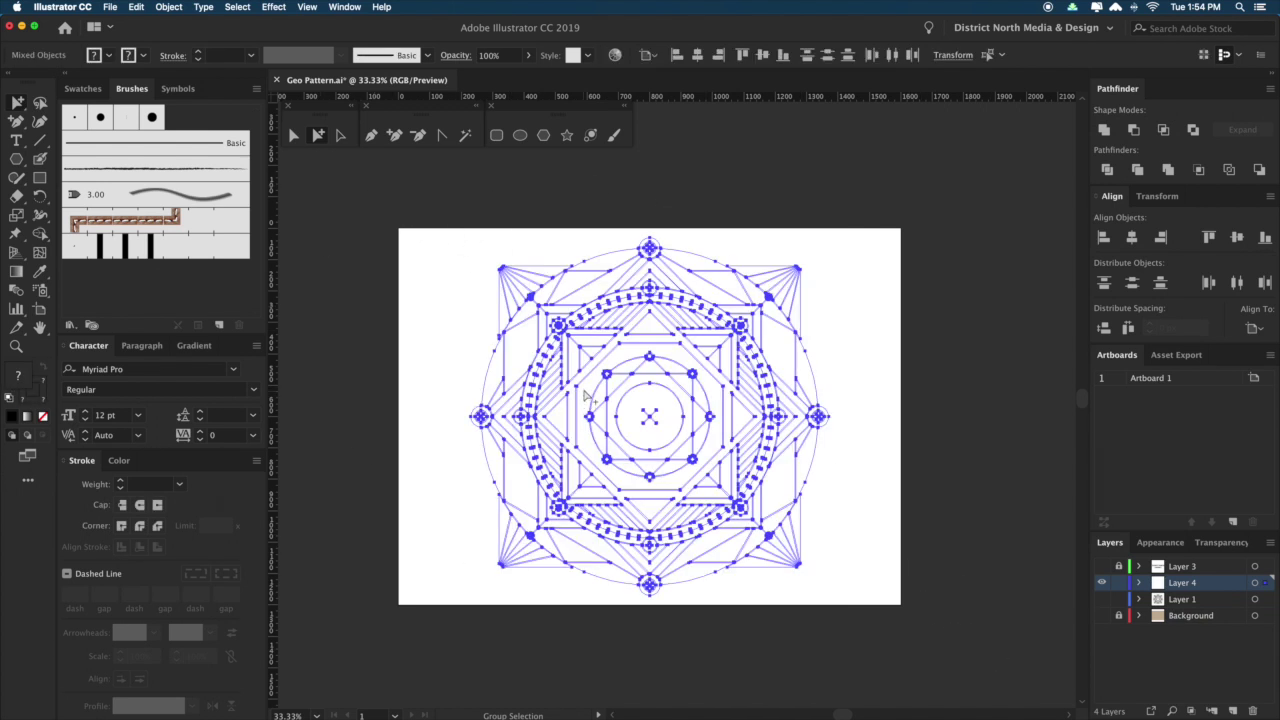
key("super+g")
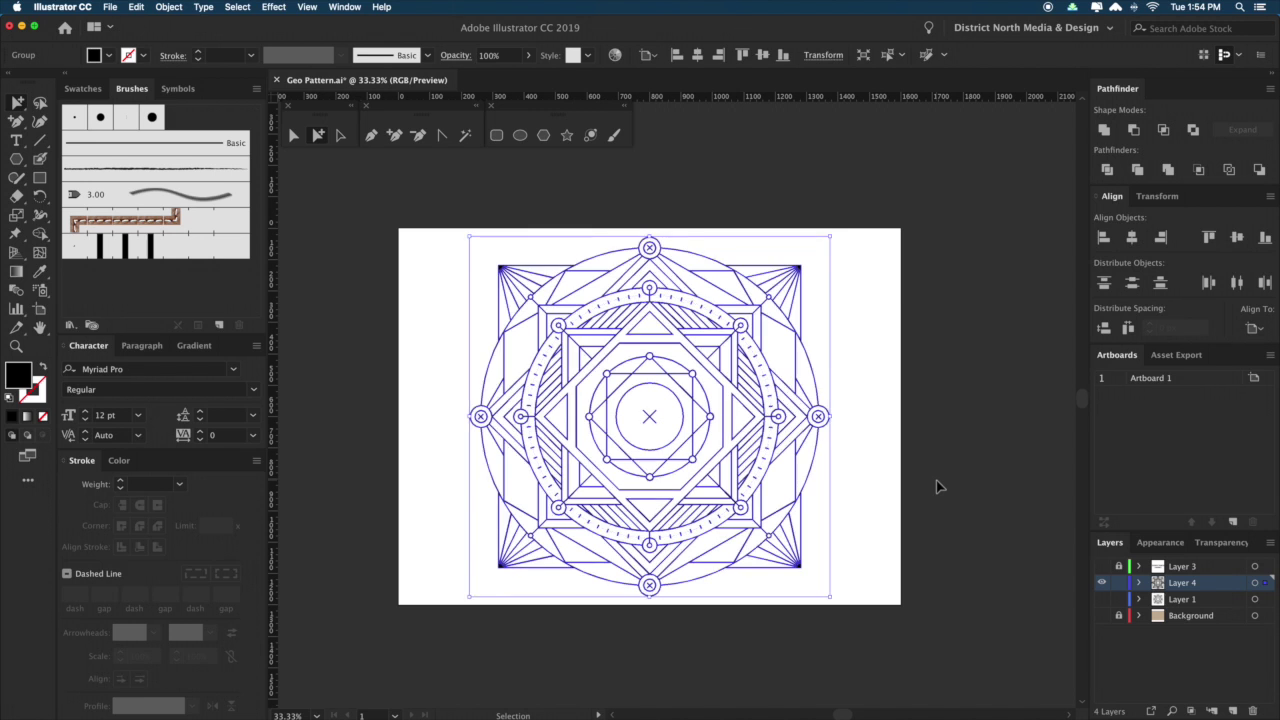
left_click(1010, 335)
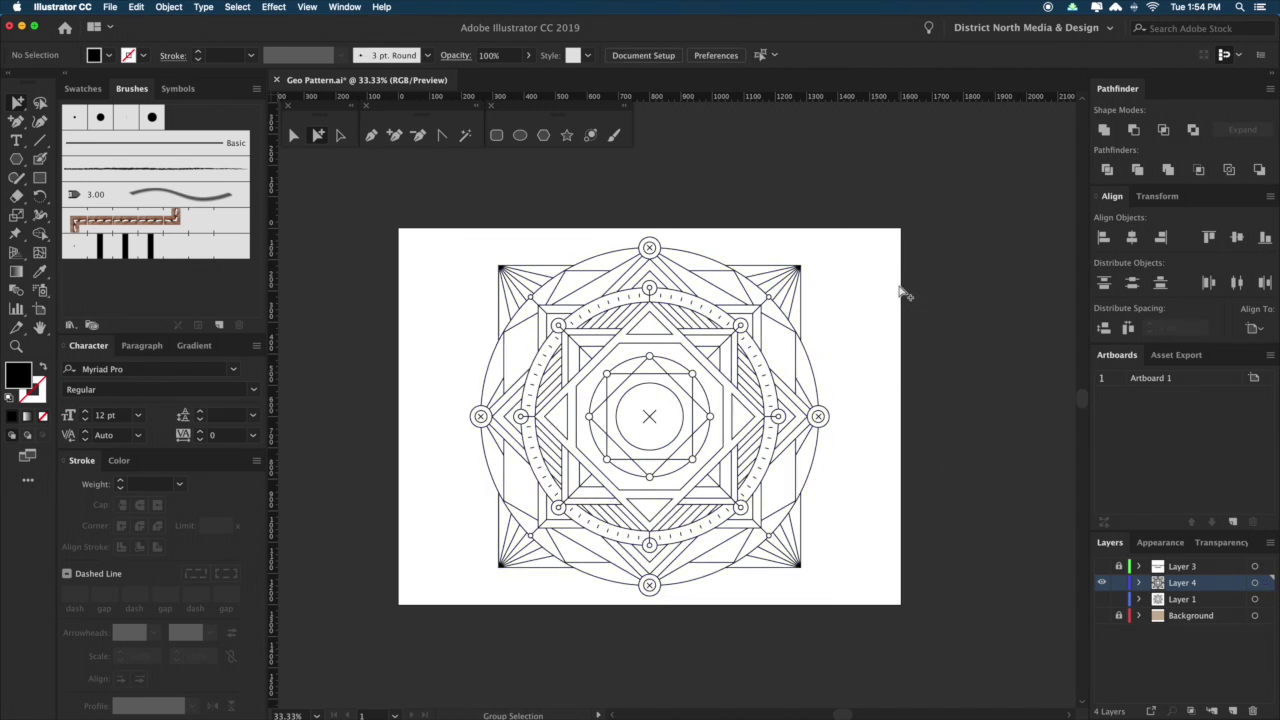
Select all black-filled line shapes in the trimmed pattern and delete them.
left_click(801, 268)
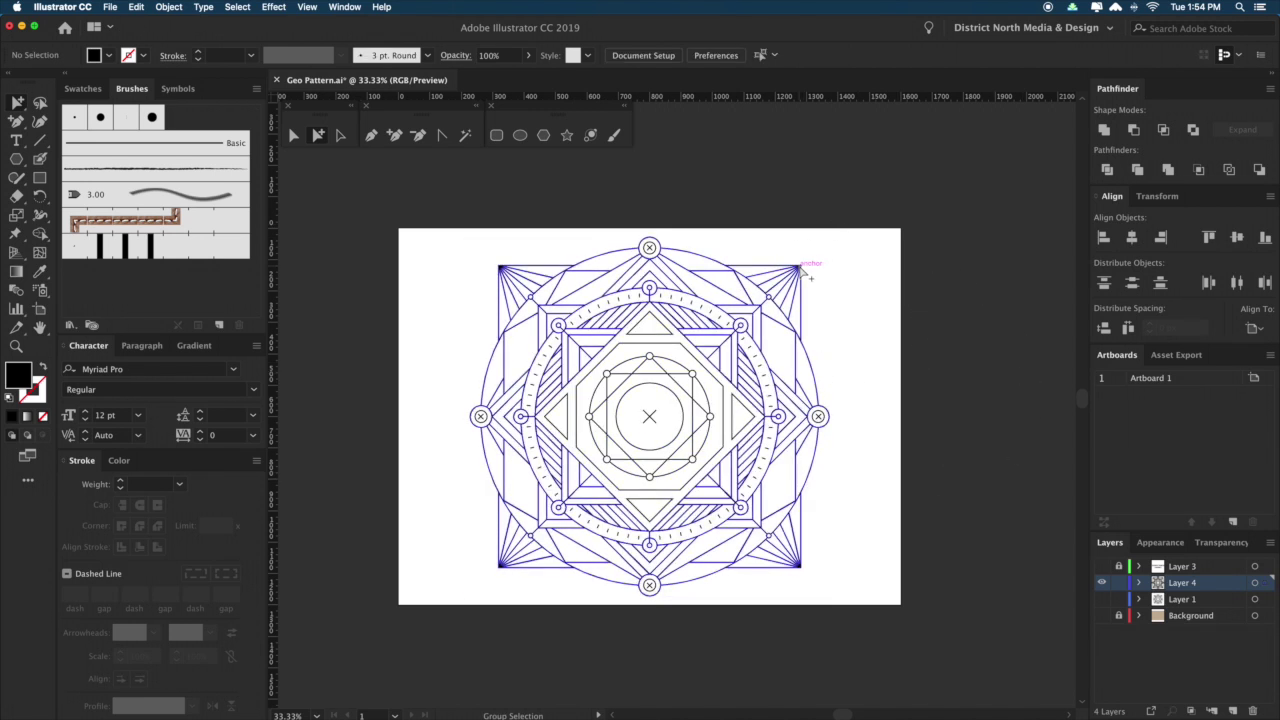
key("super+a")
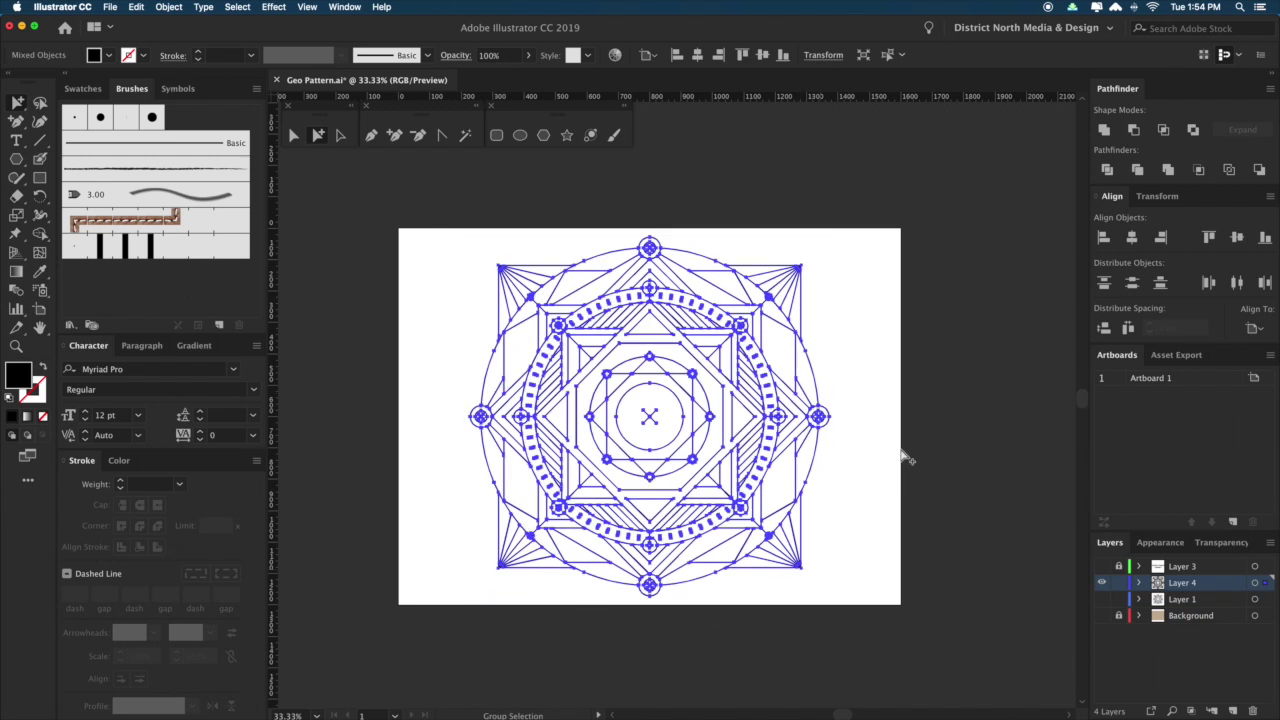
key("Delete")
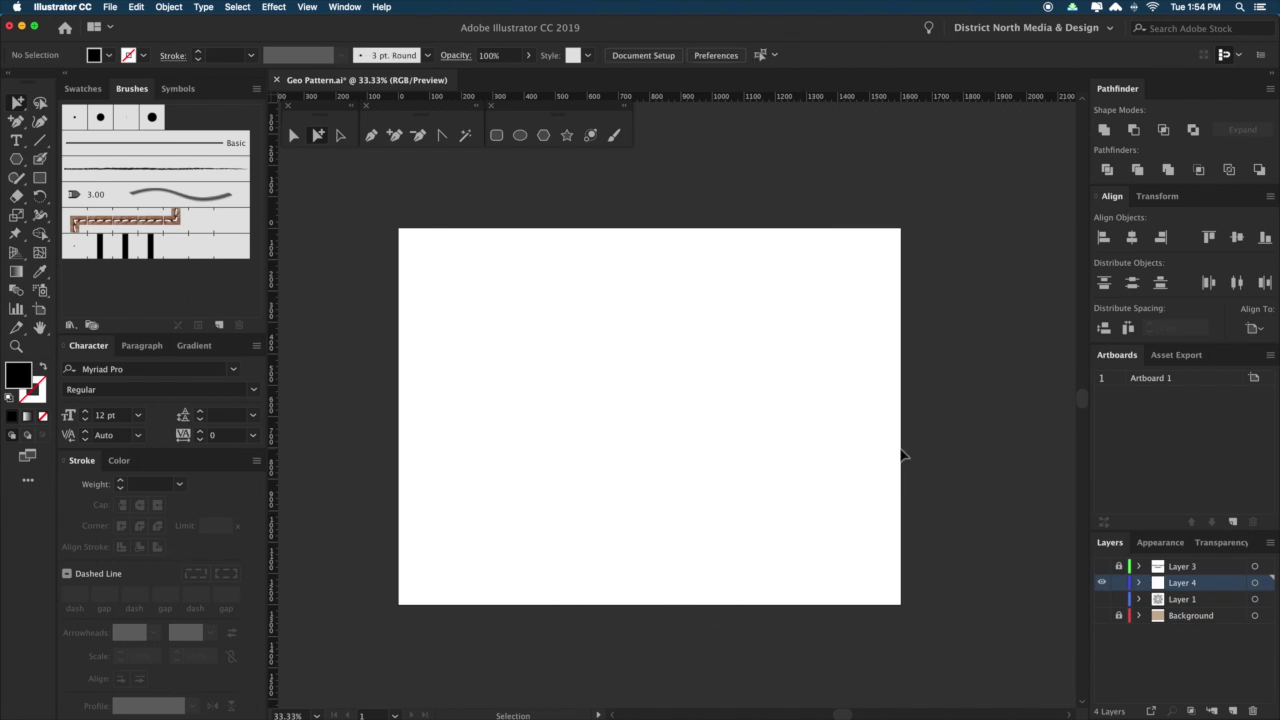
Select all remaining white-filled shapes on the artboard and set their fill colour to #6D5858.
left_click_drag(393, 176, 950, 652)
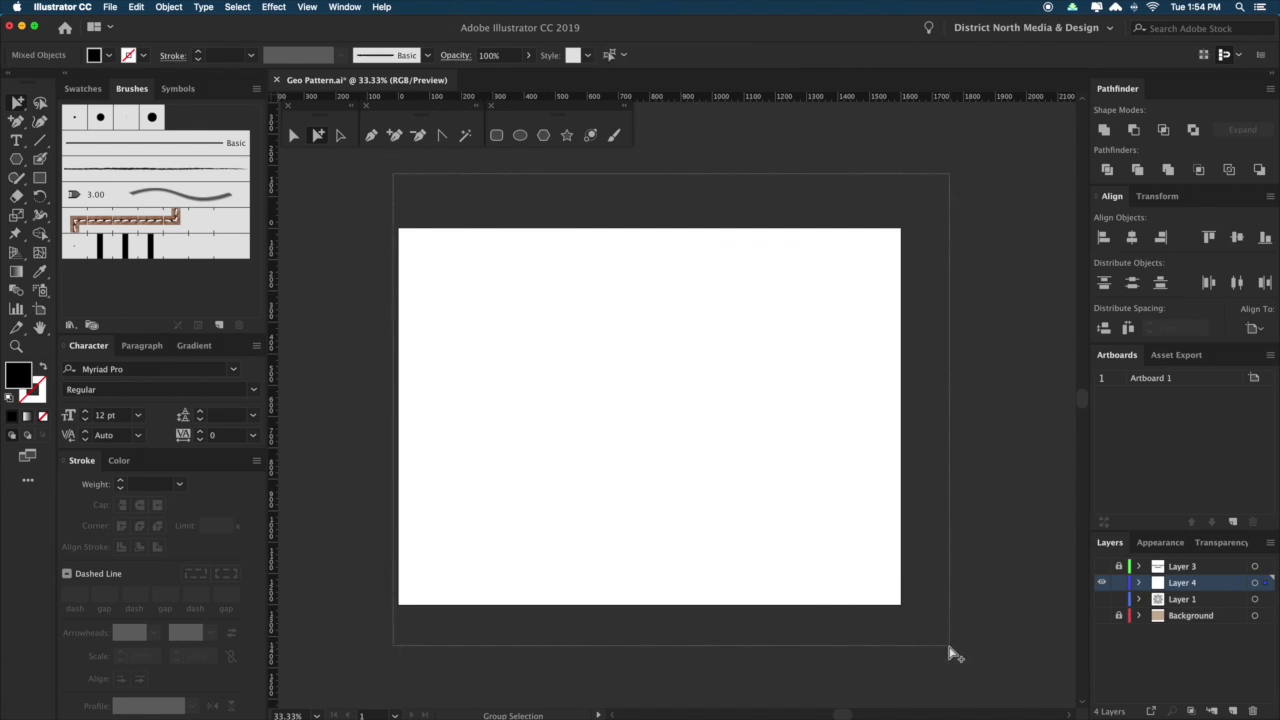
key("super+z")
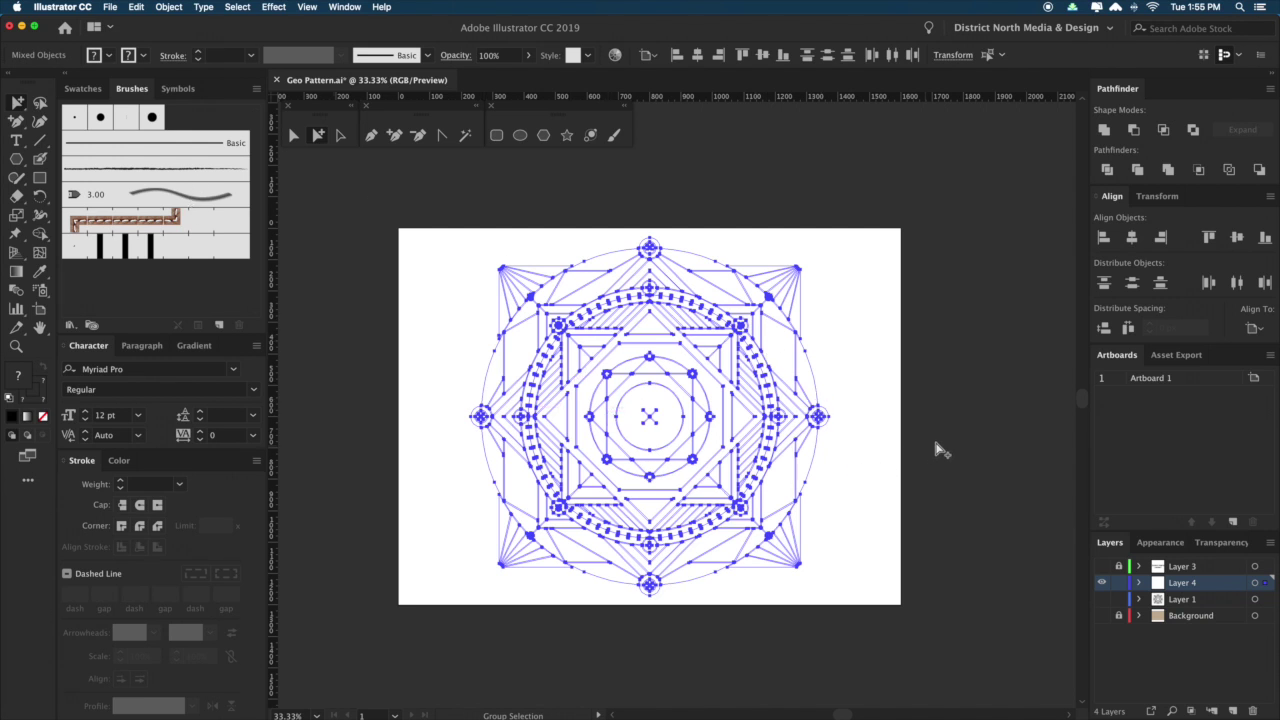
key("Delete")
left_click(795, 334)
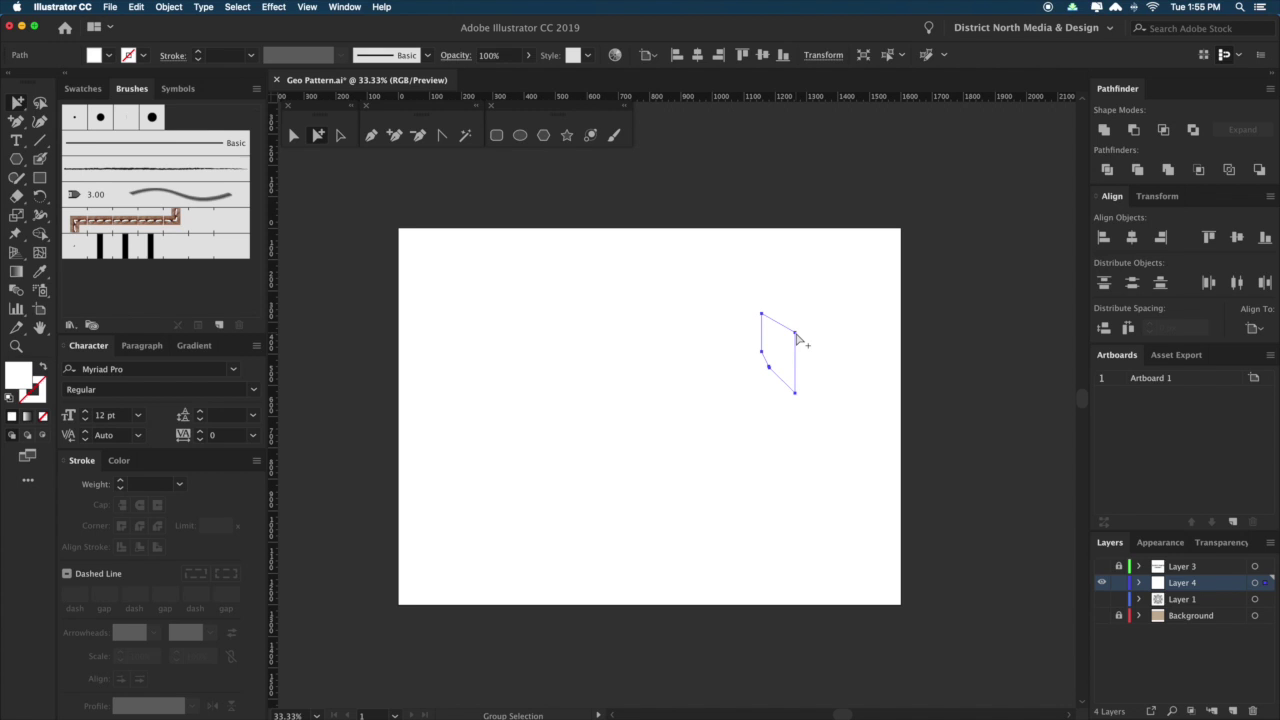
key("super+z")
key("super+z")
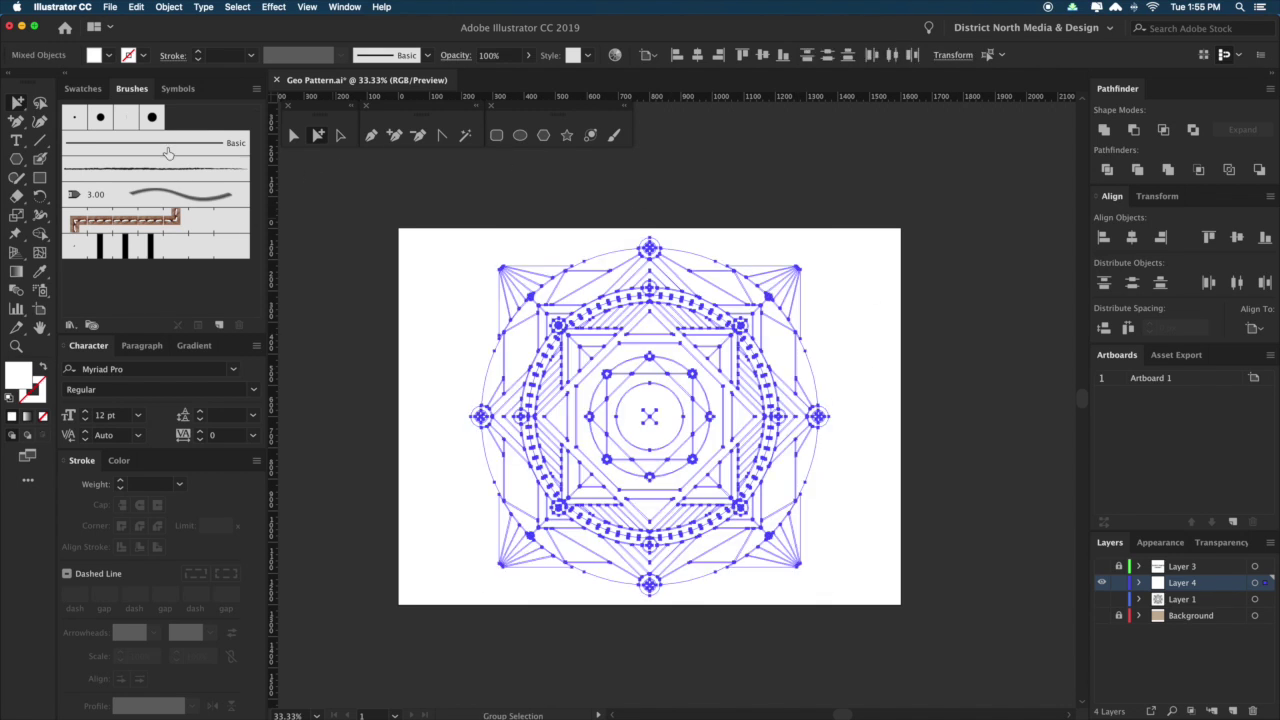
double_click(21, 378)
left_click(612, 371)
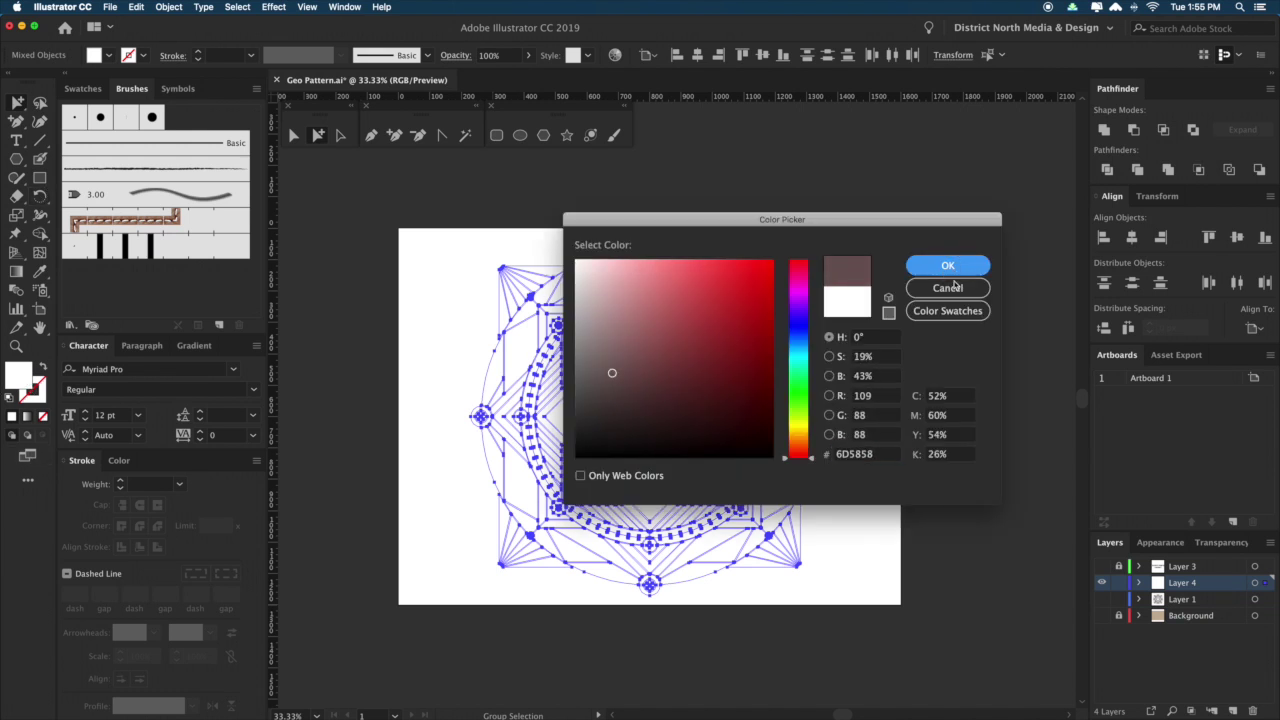
left_click(950, 270)
Move the recoloured pattern pieces off the artboard to its side and marquee the emptied artboard for leftover pieces.
left_click(987, 590)
left_click_drag(957, 571, 904, 569)
key("alt")
left_click_drag(343, 229, 990, 388)
left_click_drag(843, 620, 826, 621)
left_click_drag(794, 658, 321, 171)
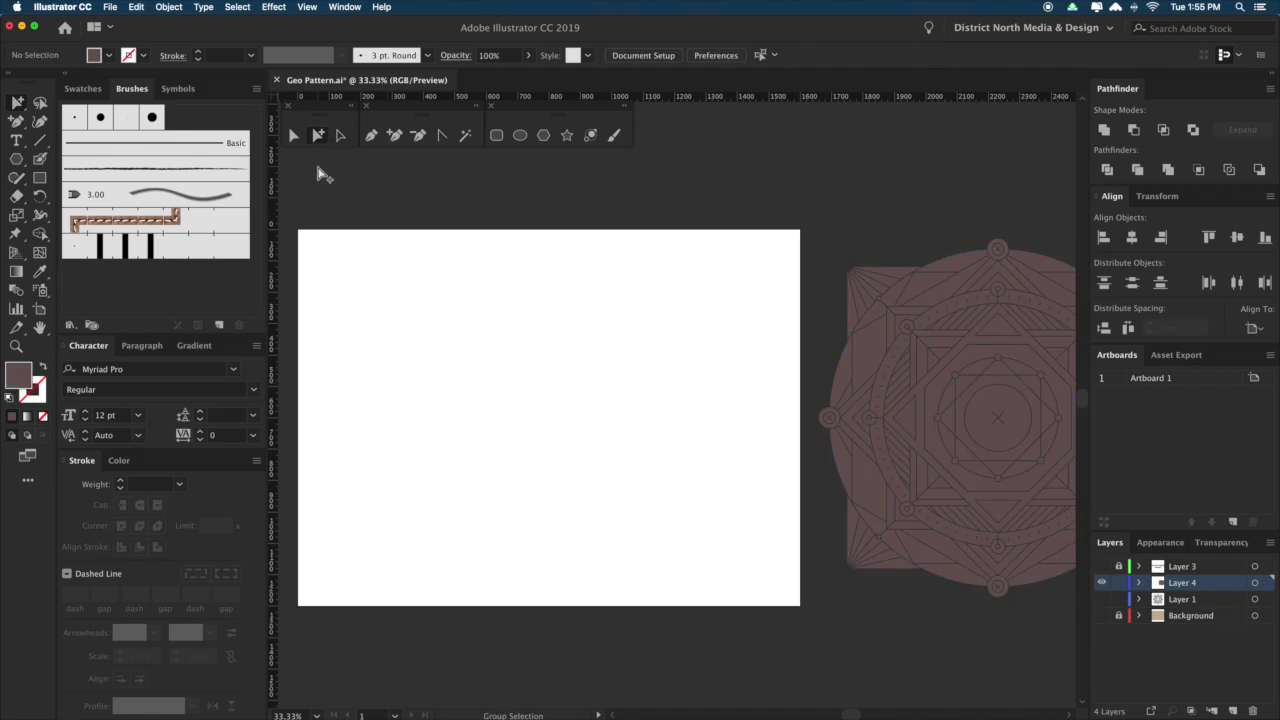
Paste the black-filled line shapes back in place on the artboard.
key("super+f")
left_click(789, 594)
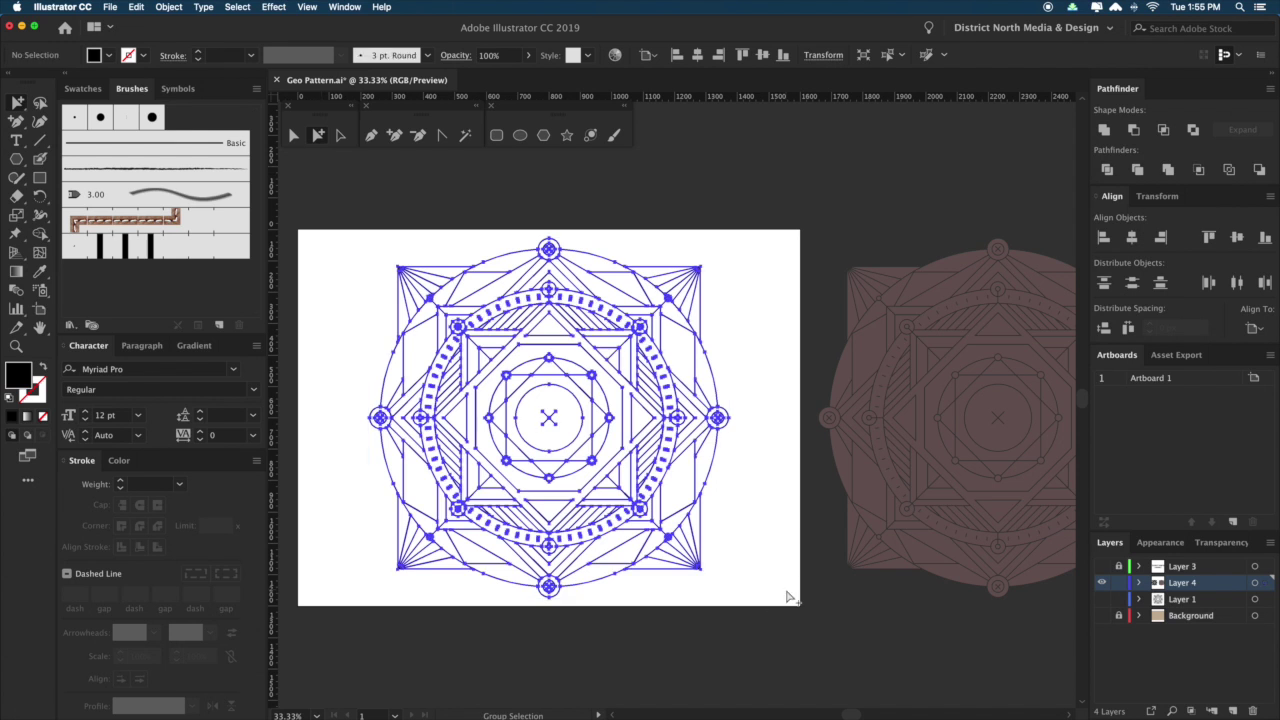
Draw a black rectangle covering the artboard and both patterns, and send it to the back.
key("space")
left_click_drag(814, 607, 771, 597)
key("super+minus")
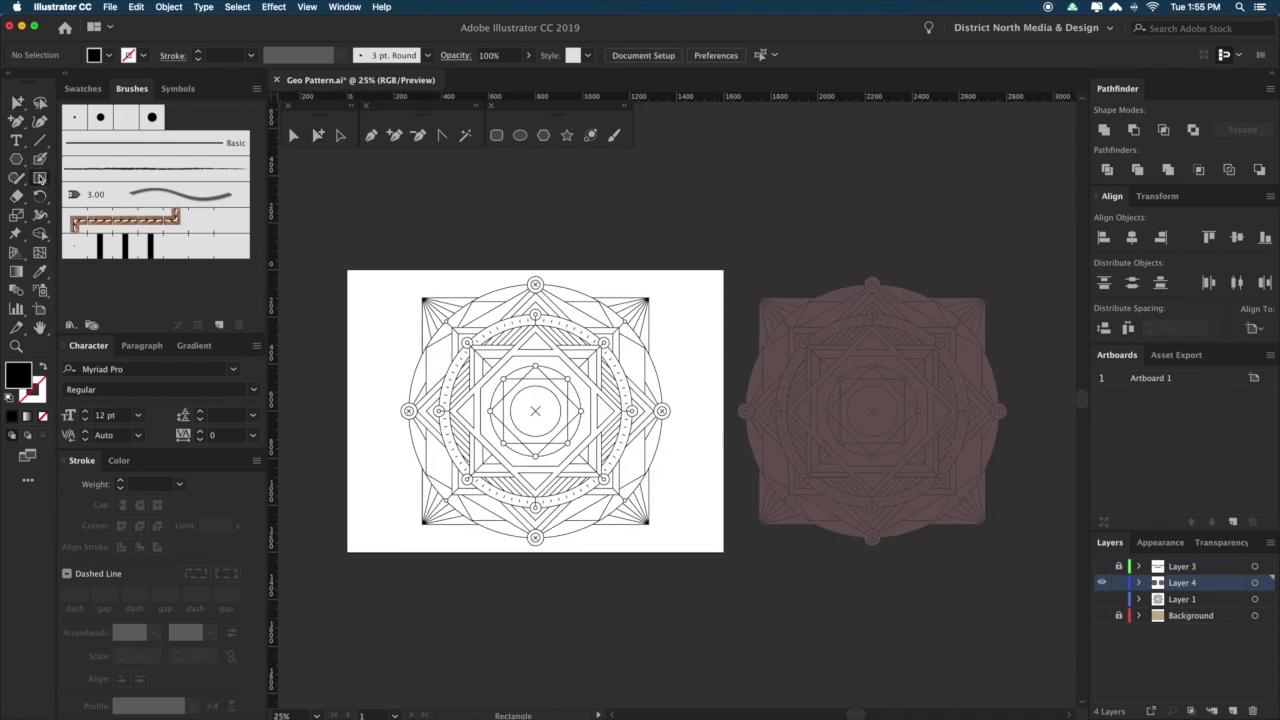
left_click_drag(299, 217, 1021, 621)
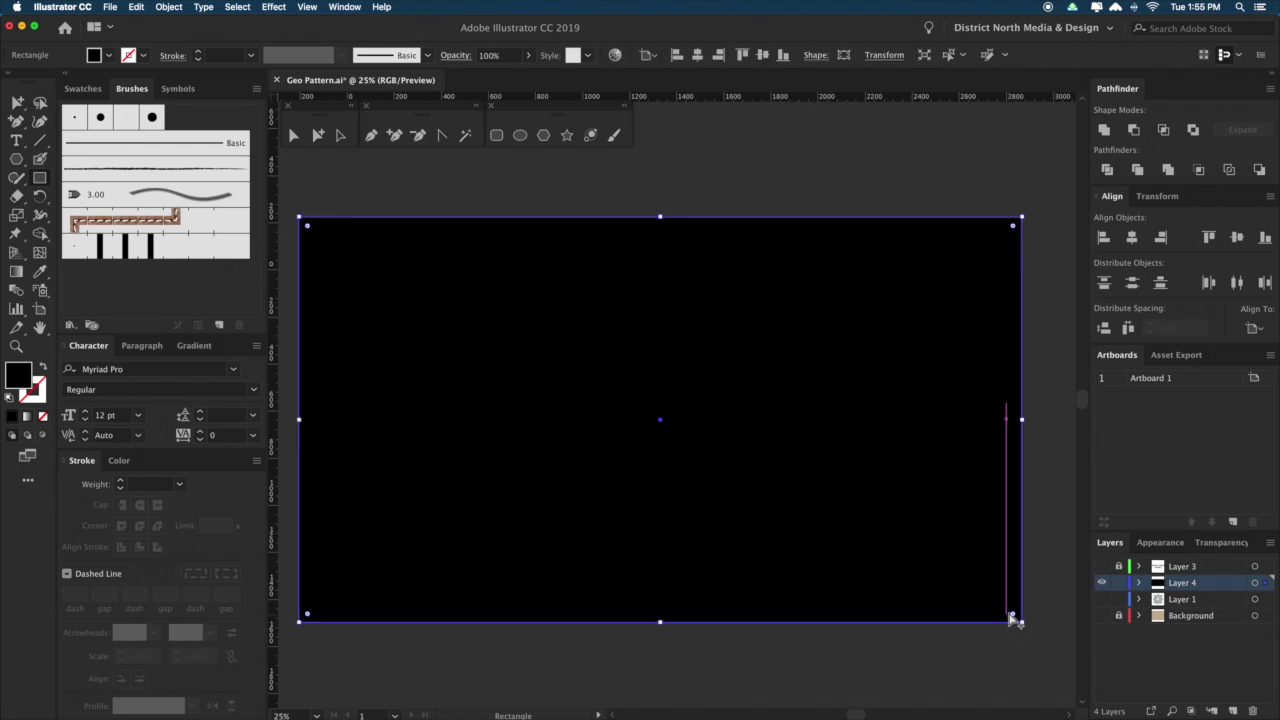
key("shift+super+[")
key("a")
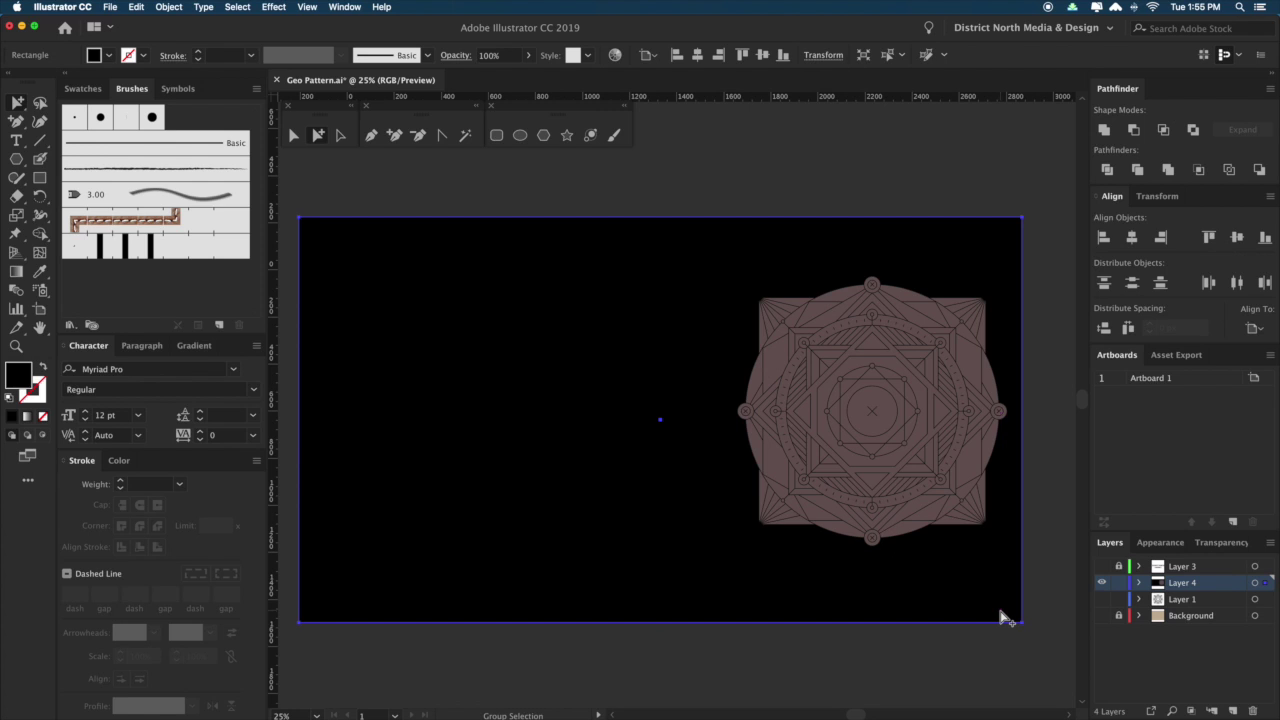
Select all brown pieces of the pattern beside the artboard and set their fill to white.
left_click(868, 436)
left_click(866, 434)
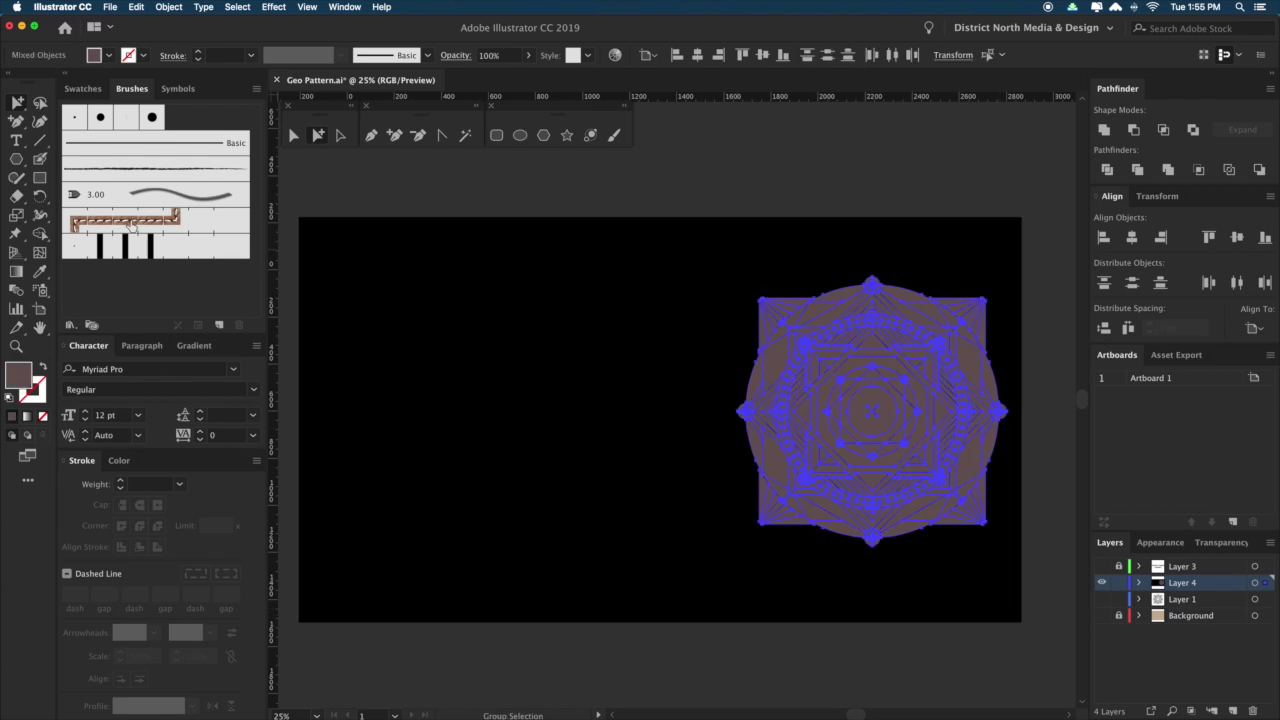
double_click(16, 376)
left_click_drag(600, 291, 565, 252)
key("Return")
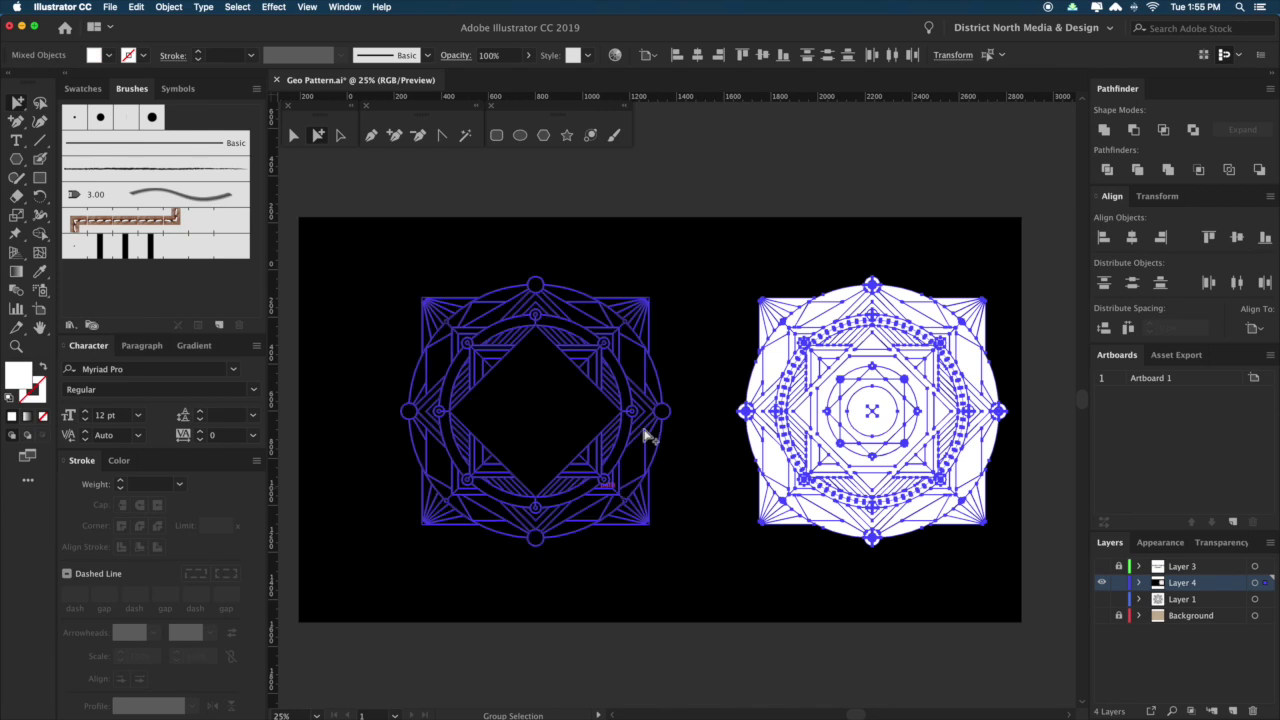
Try to turn the black line shapes white by selecting all matching black fills and sampling the white pattern.
left_click(641, 406)
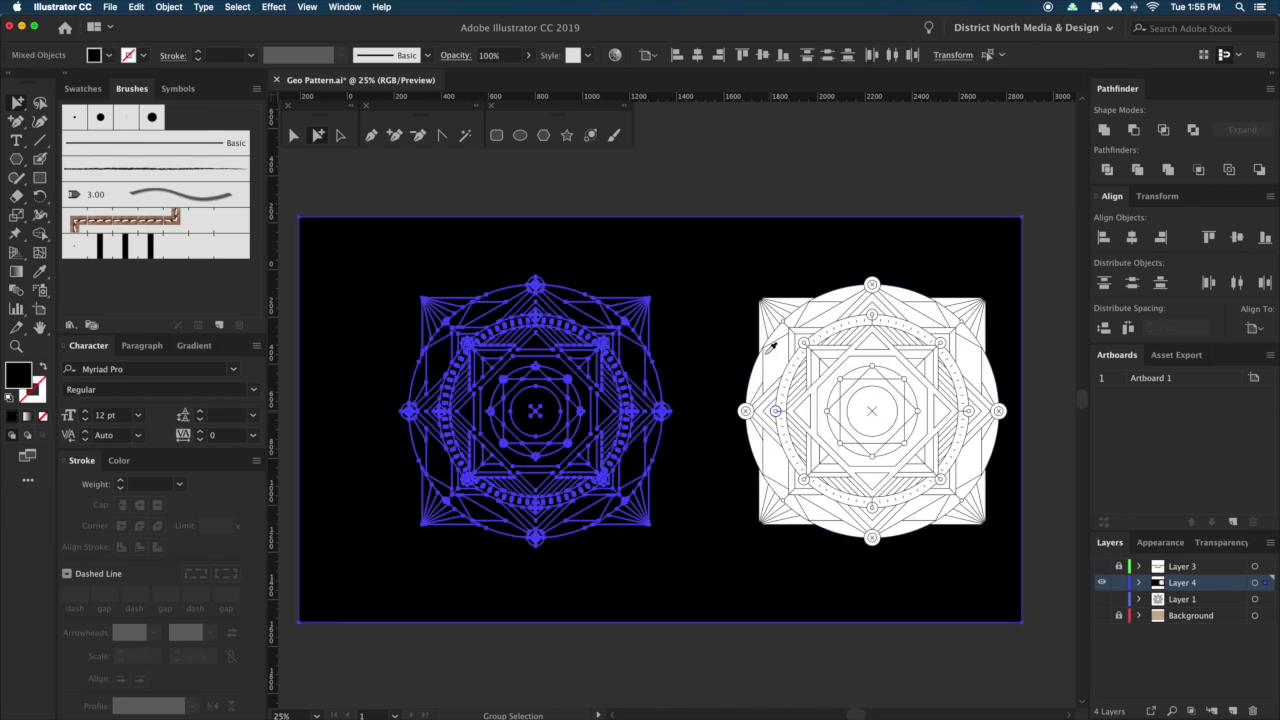
left_click(775, 360)
key("a")
key("super+z")
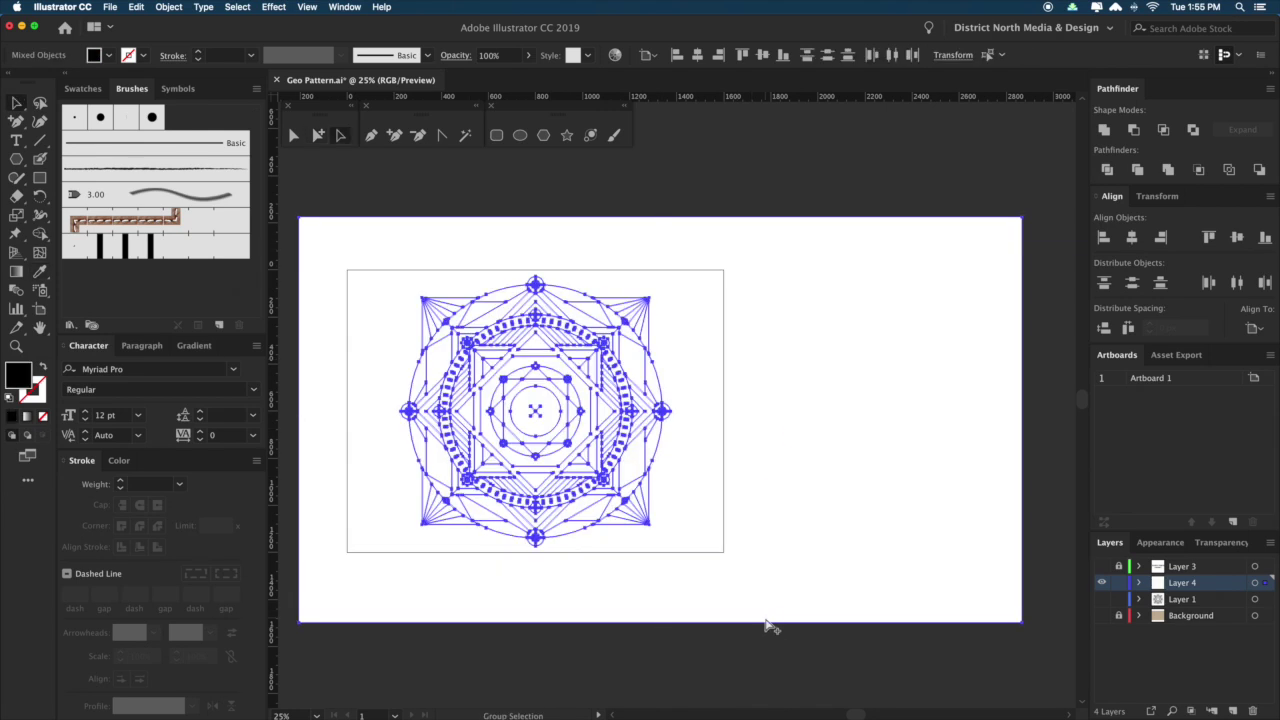
Exclude the background rectangle from the selection and give the black line shapes the white pattern's fill.
key("i")
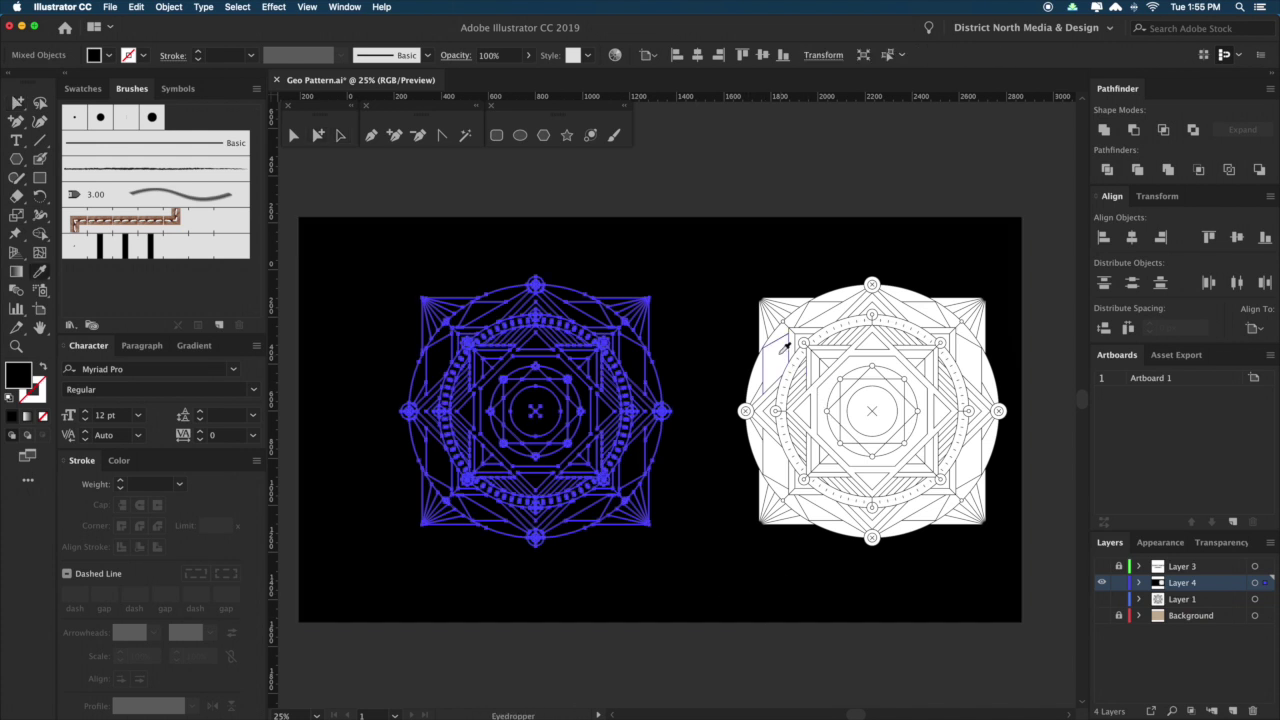
key("a")
left_click(803, 623)
left_click_drag(810, 625, 838, 623)
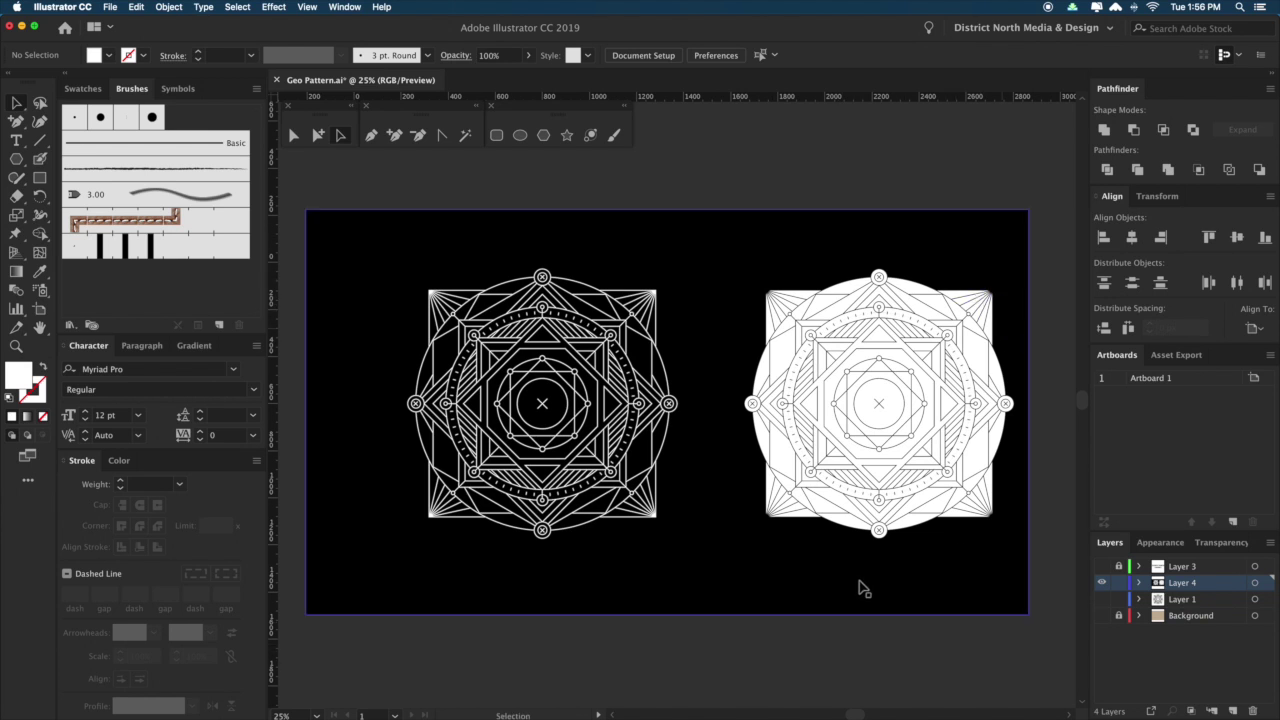
Lock the black background rectangle and delete the four corner sections outside the solid white pattern's large circle.
left_click(734, 580)
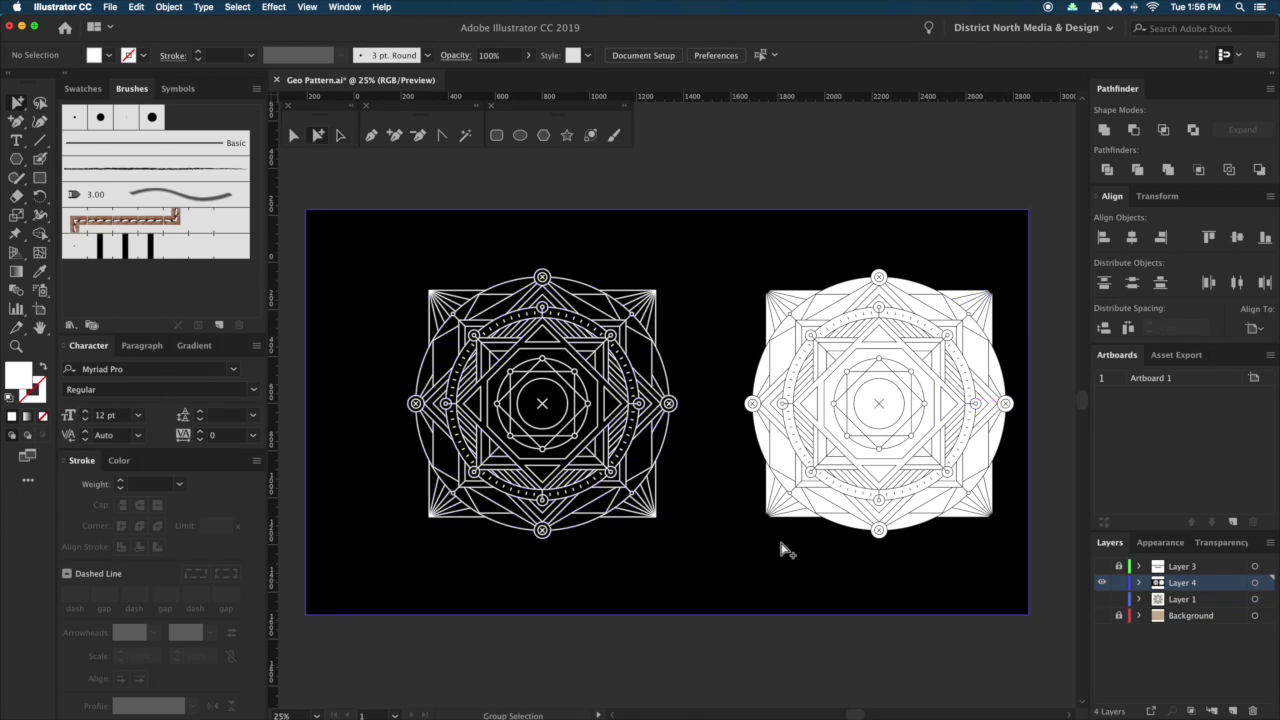
key("super+2")
left_click(757, 513)
key("Delete")
left_click(760, 290)
key("Delete")
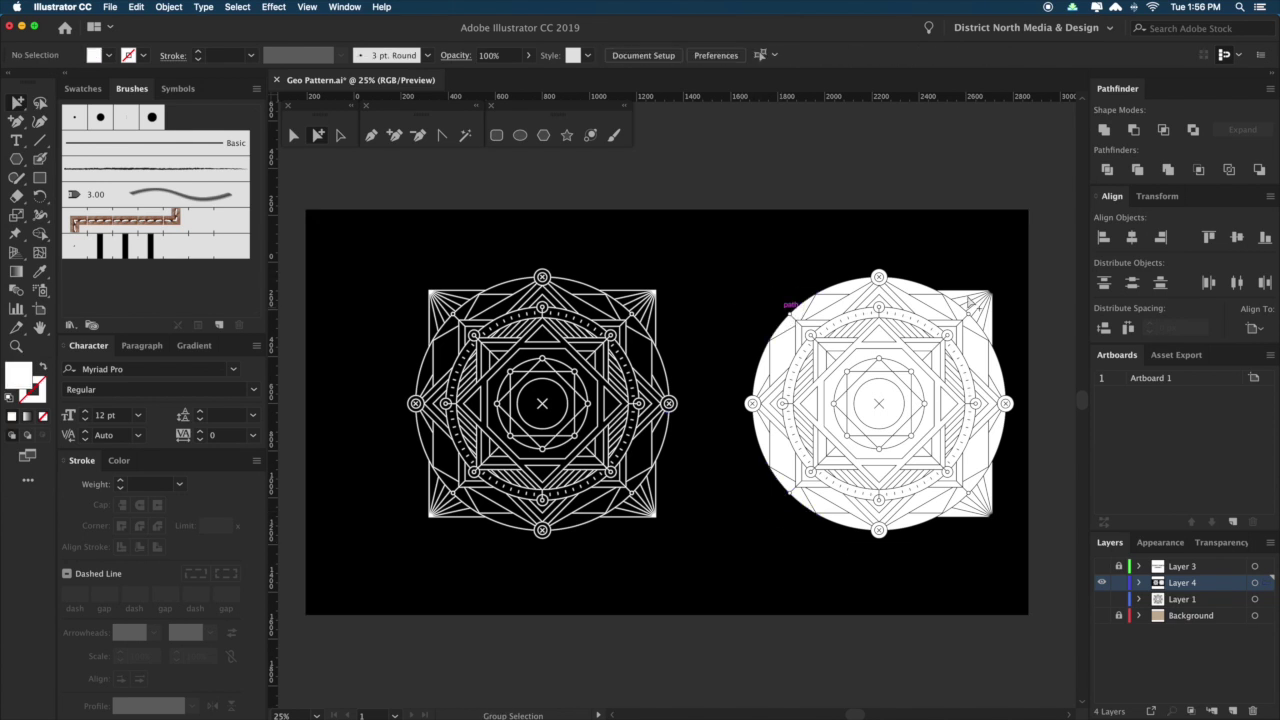
left_click(986, 287)
key("Delete")
left_click(985, 507)
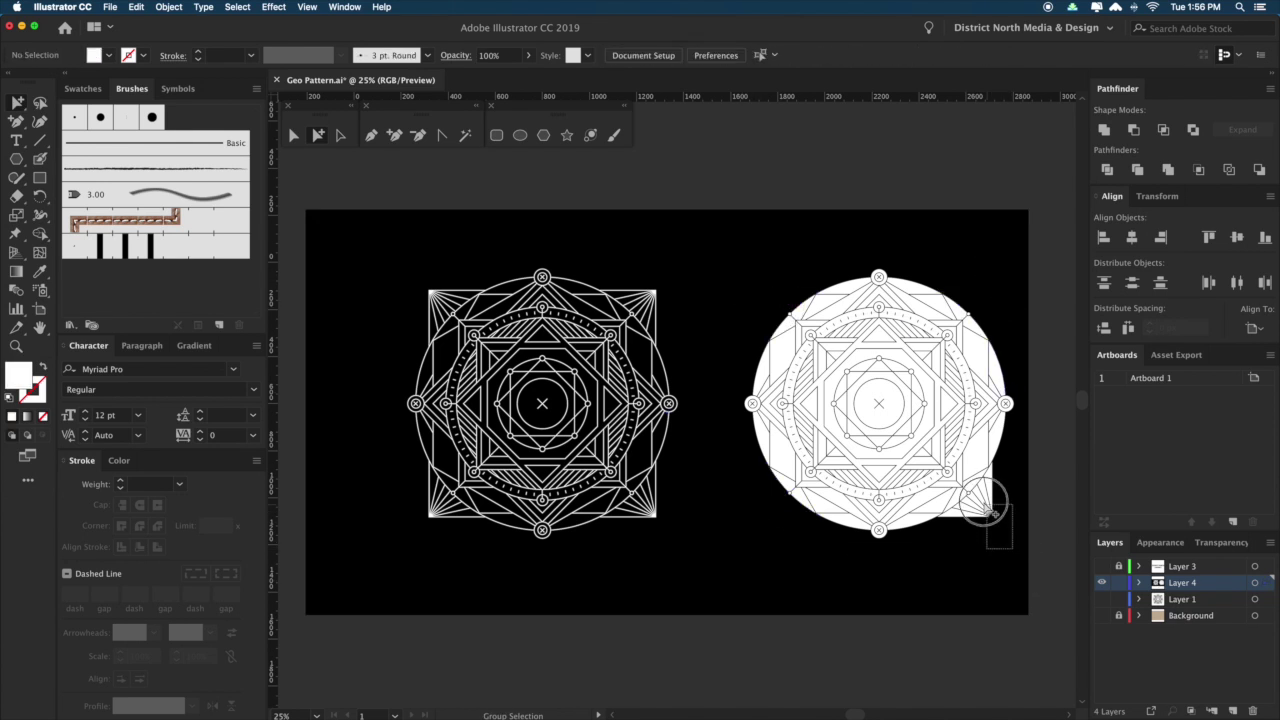
key("Delete")
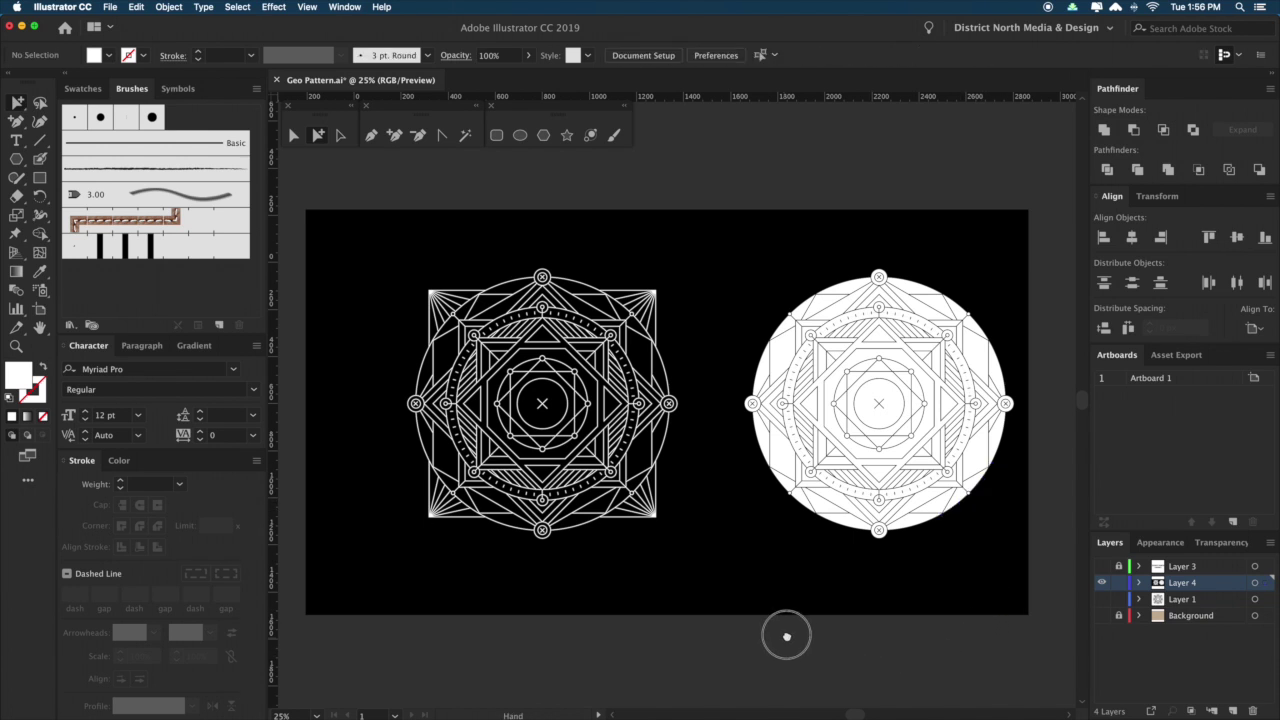
left_click_drag(783, 637, 786, 634)
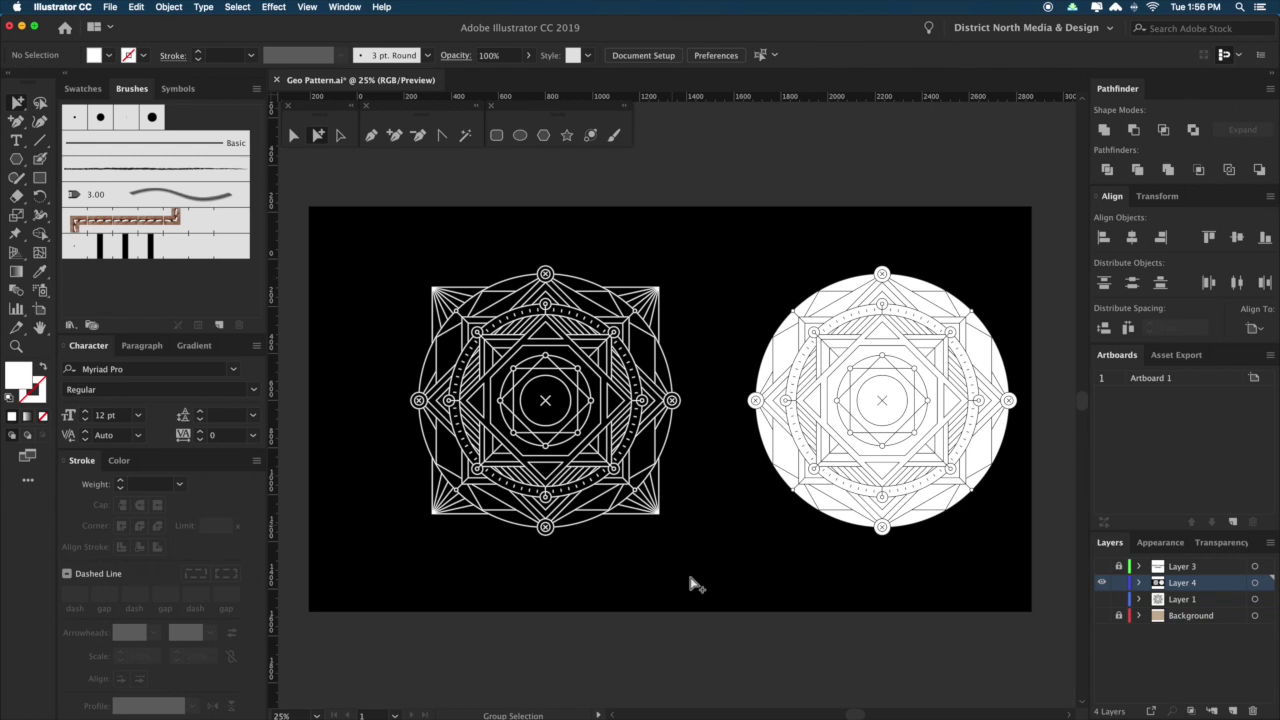
key("space")
left_click_drag(831, 586, 805, 588)
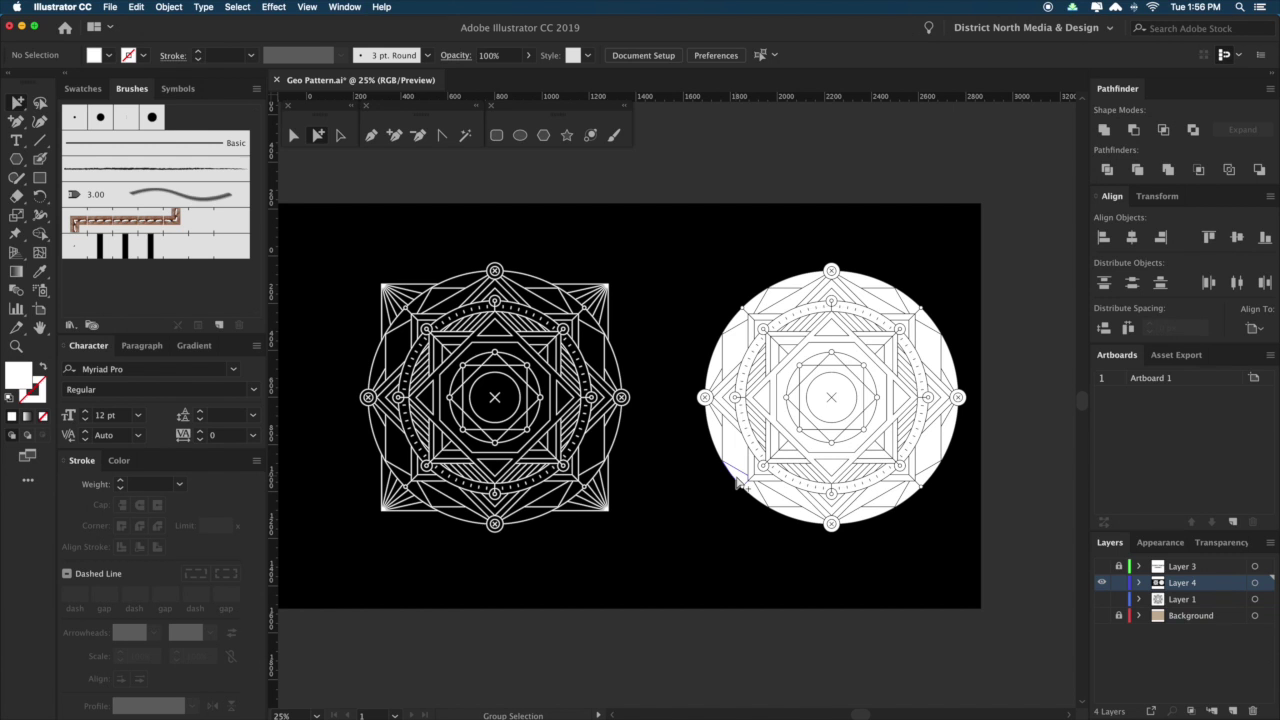
left_click_drag(694, 514, 751, 514)
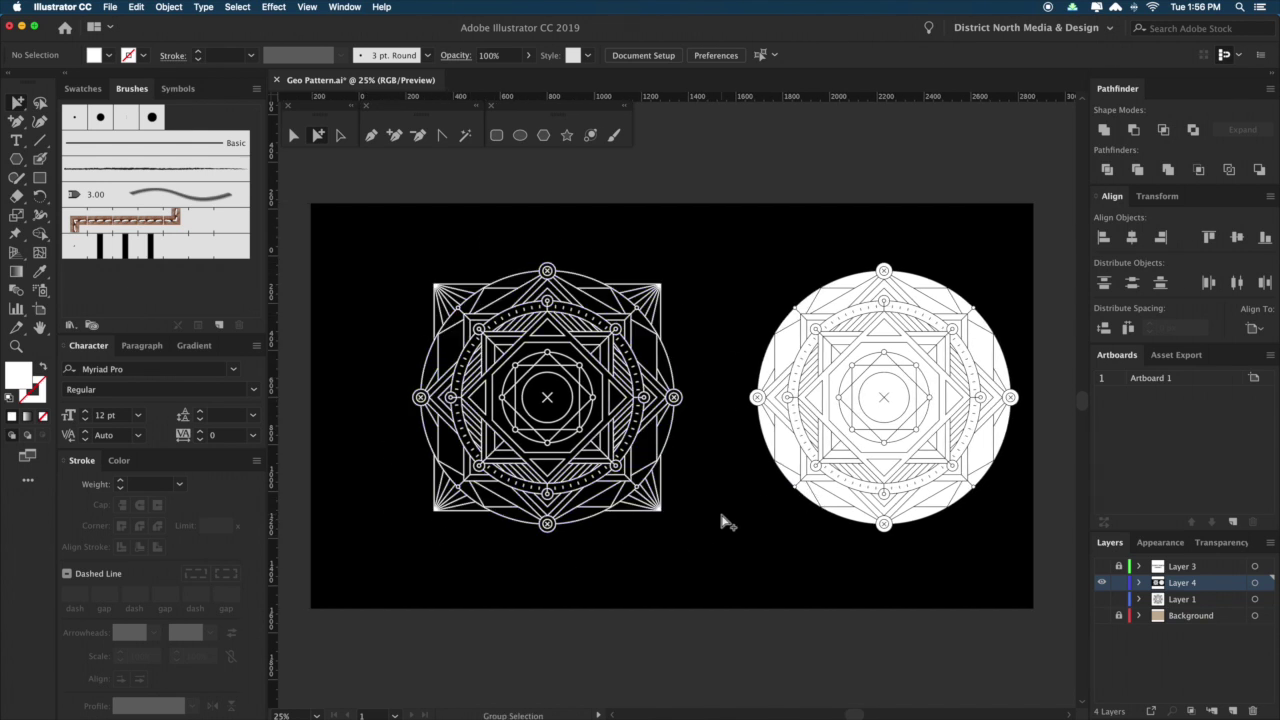
mouse_move(727, 284)
left_mouse_down()
mouse_move(723, 294)
mouse_move(747, 290)
left_mouse_up()
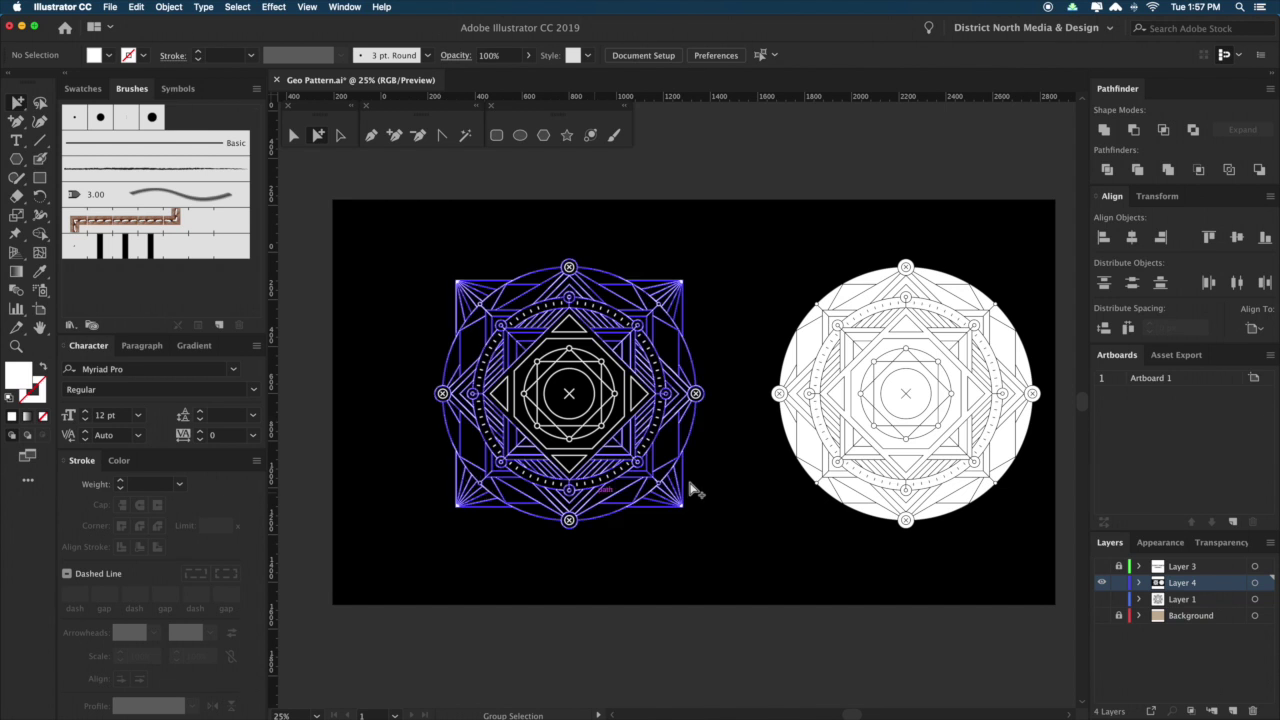
left_click_drag(760, 523, 770, 543)
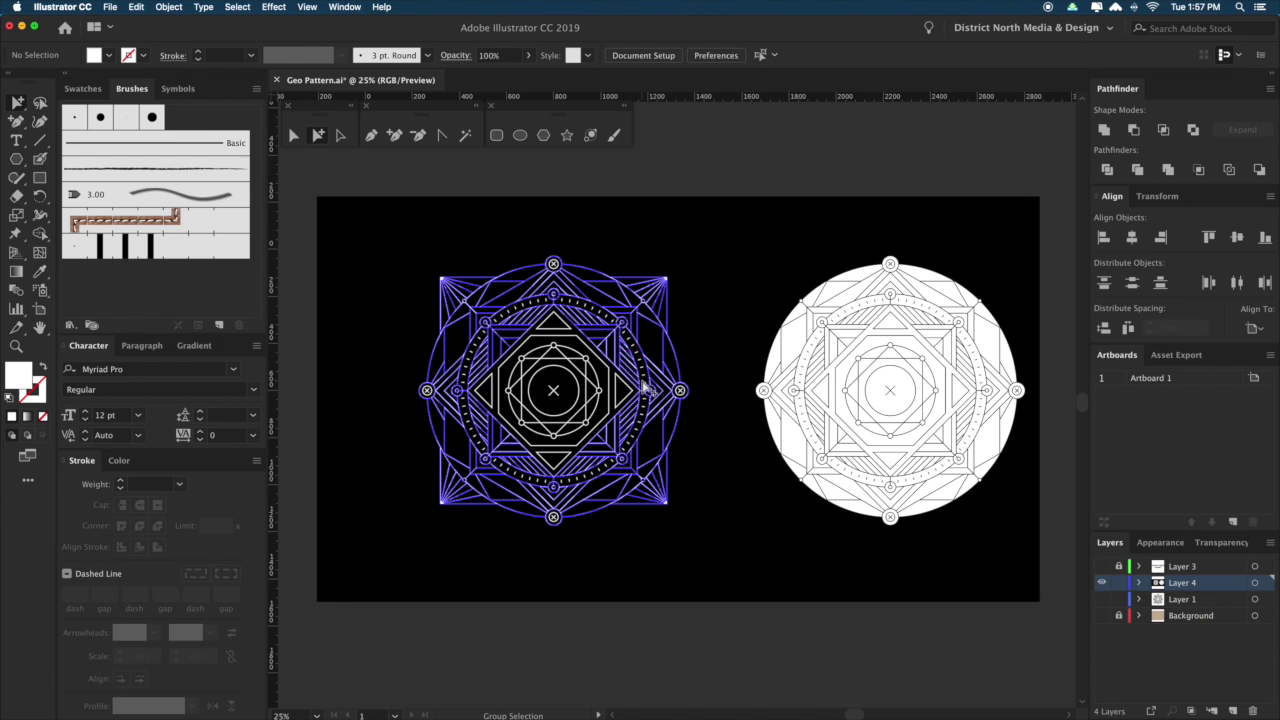
Show Layer 1 in place of Layer 4 and set the stroke weight of all its artwork to 0.75 pt.
left_click(1101, 582, "super")
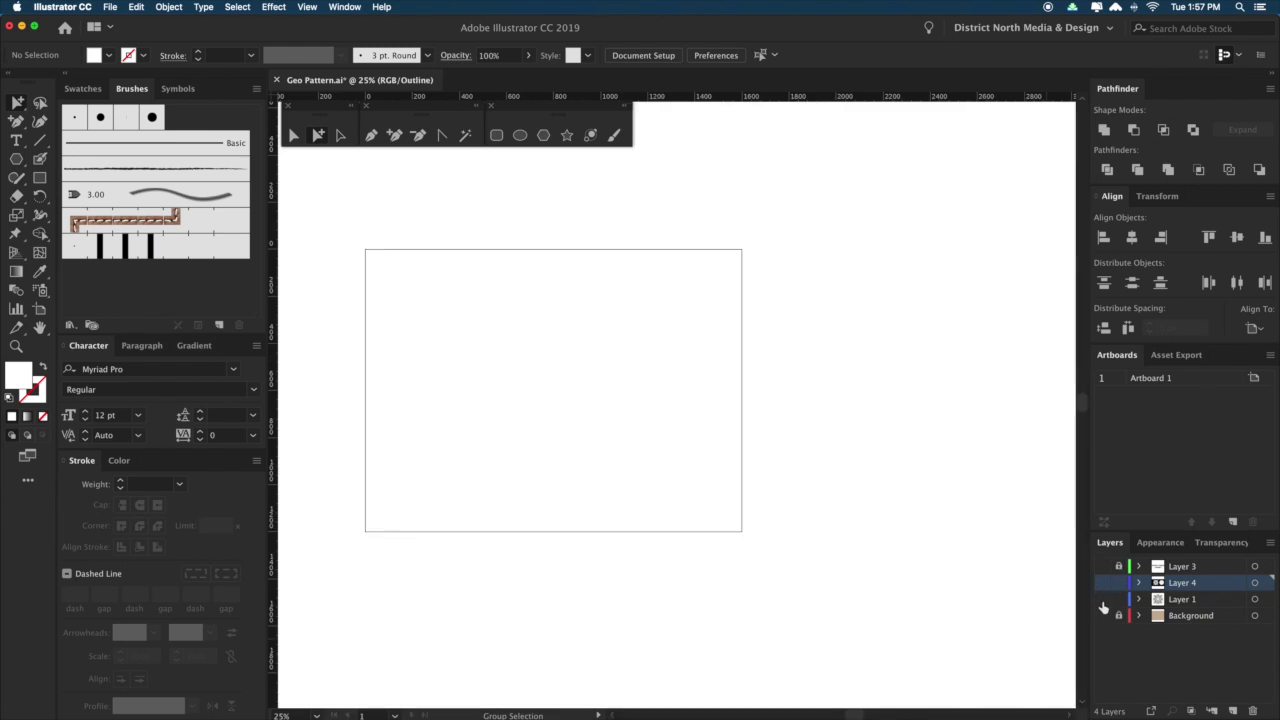
key("super+y")
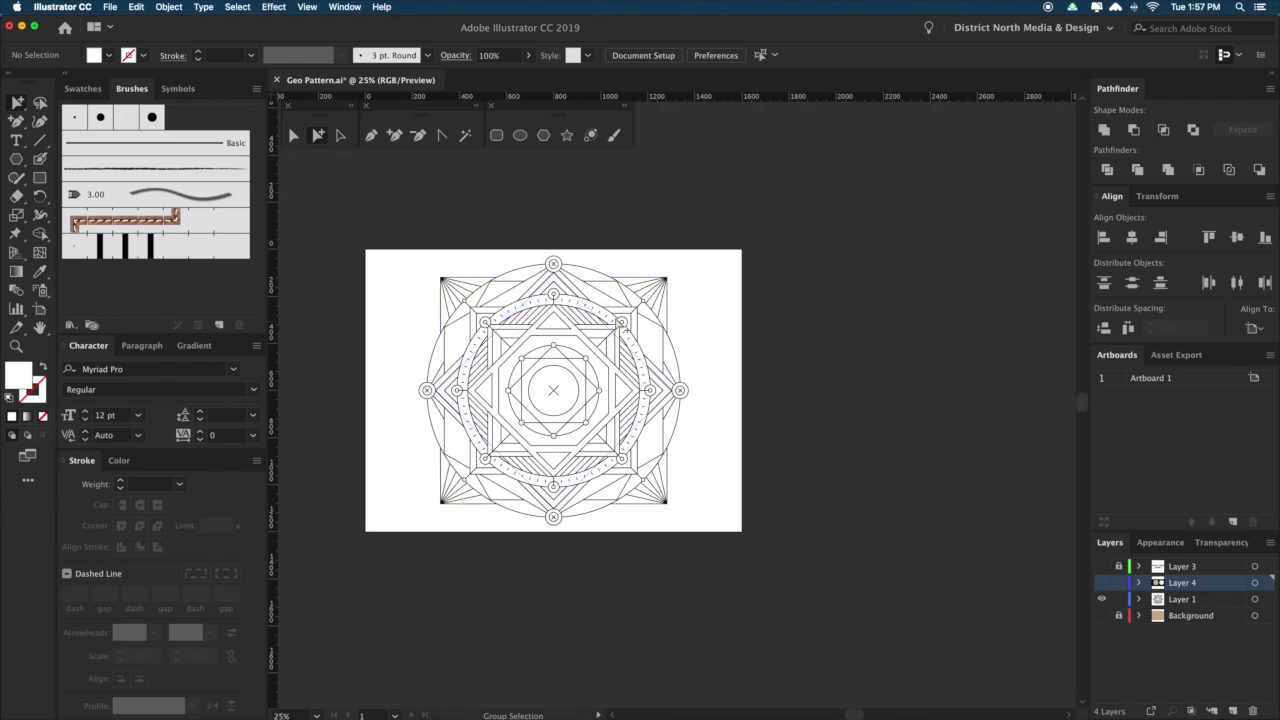
key("super+a")
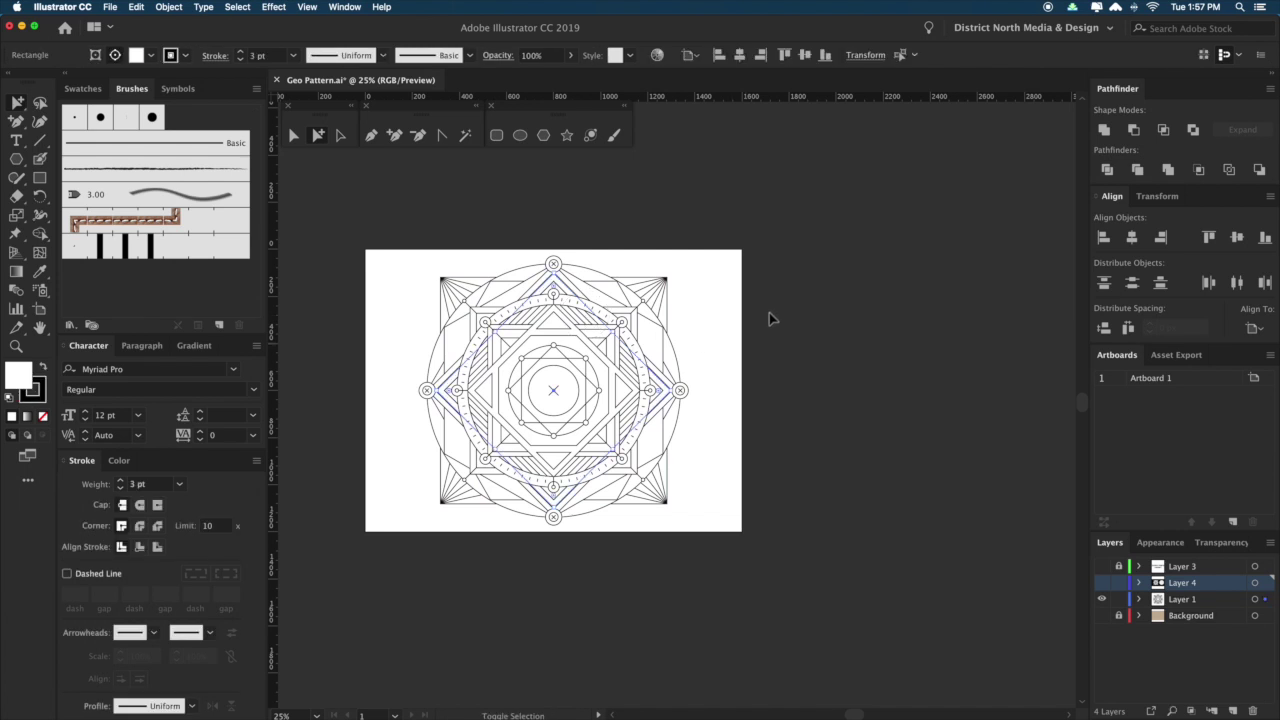
key("super+a")
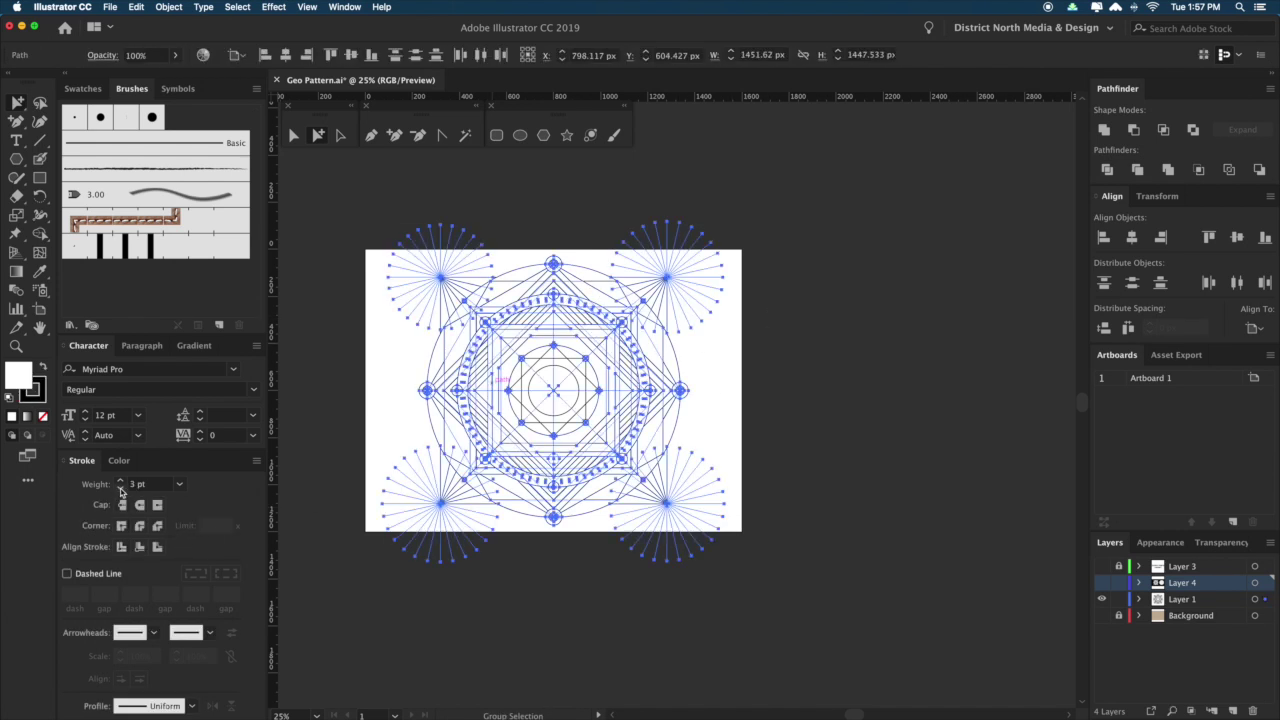
left_click(179, 484)
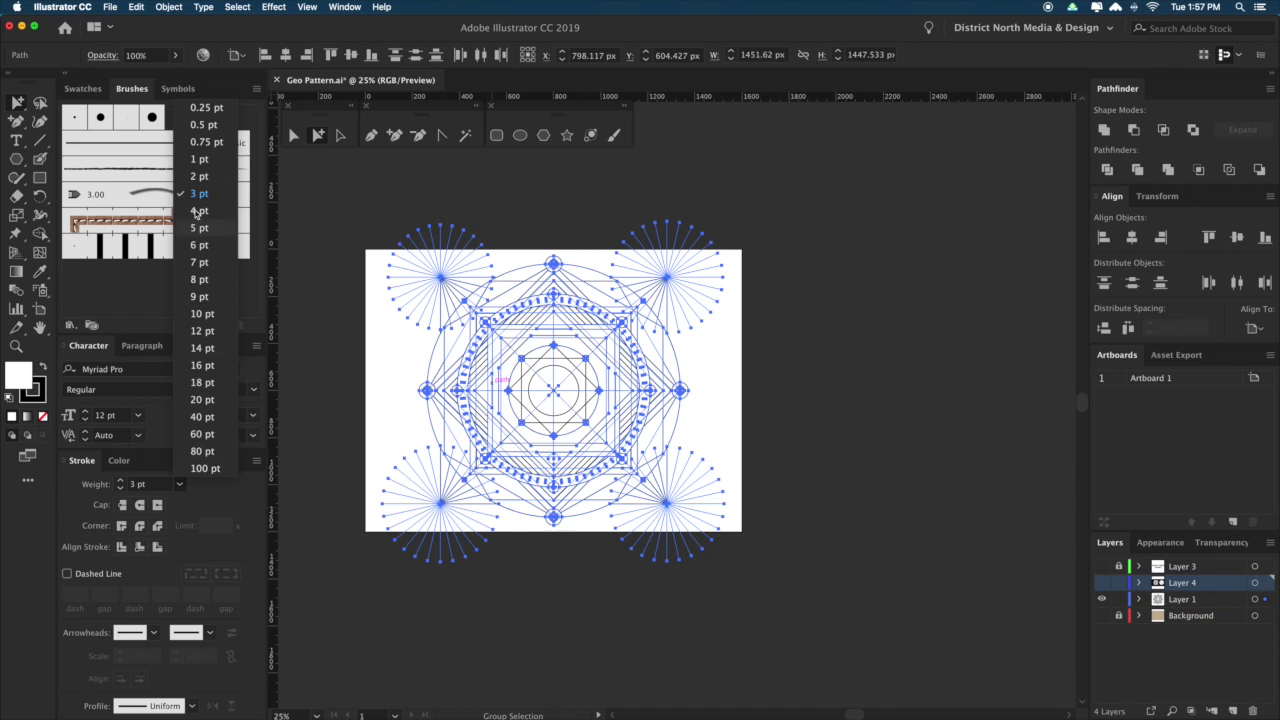
left_click(198, 148)
left_click(837, 543)
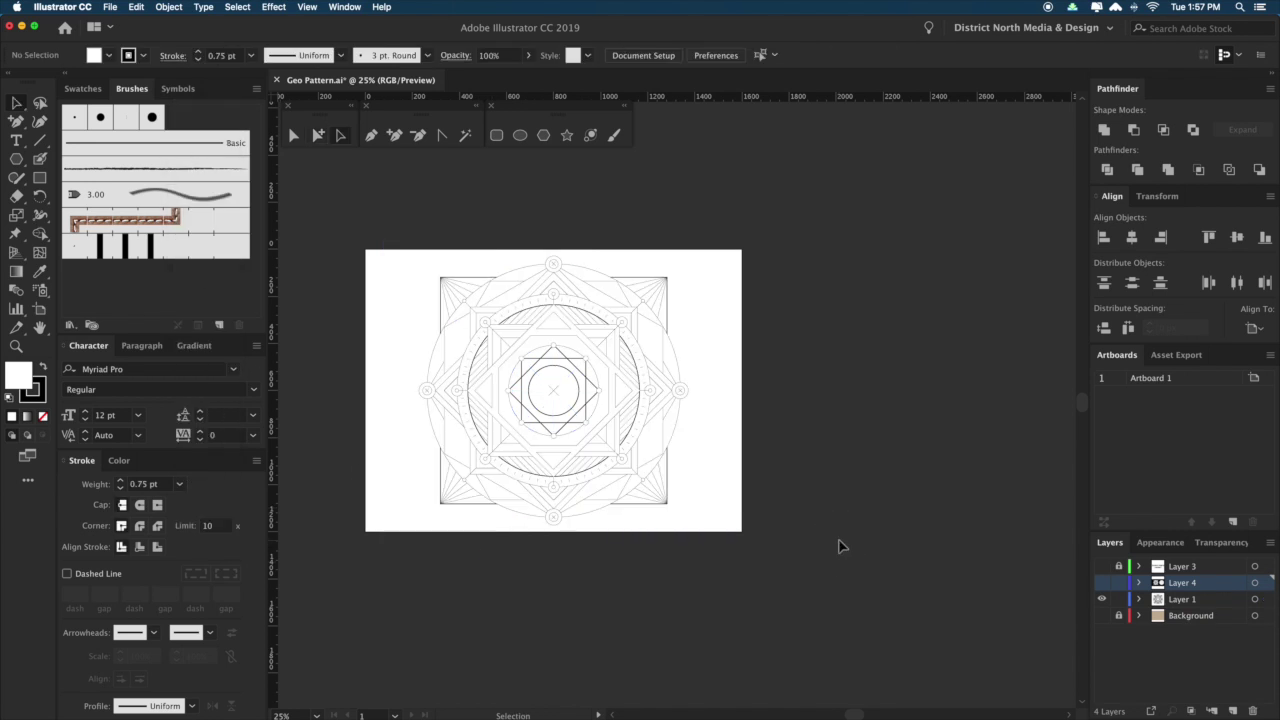
Hide Layer 1 and show Layer 4 again.
left_click_drag(823, 551, 937, 530)
left_click_drag(449, 206, 818, 554)
key("a")
left_click(1102, 582)
Switch to full-screen view and examine the white line pattern and the solid white pattern side by side.
left_click_drag(872, 524, 834, 517)
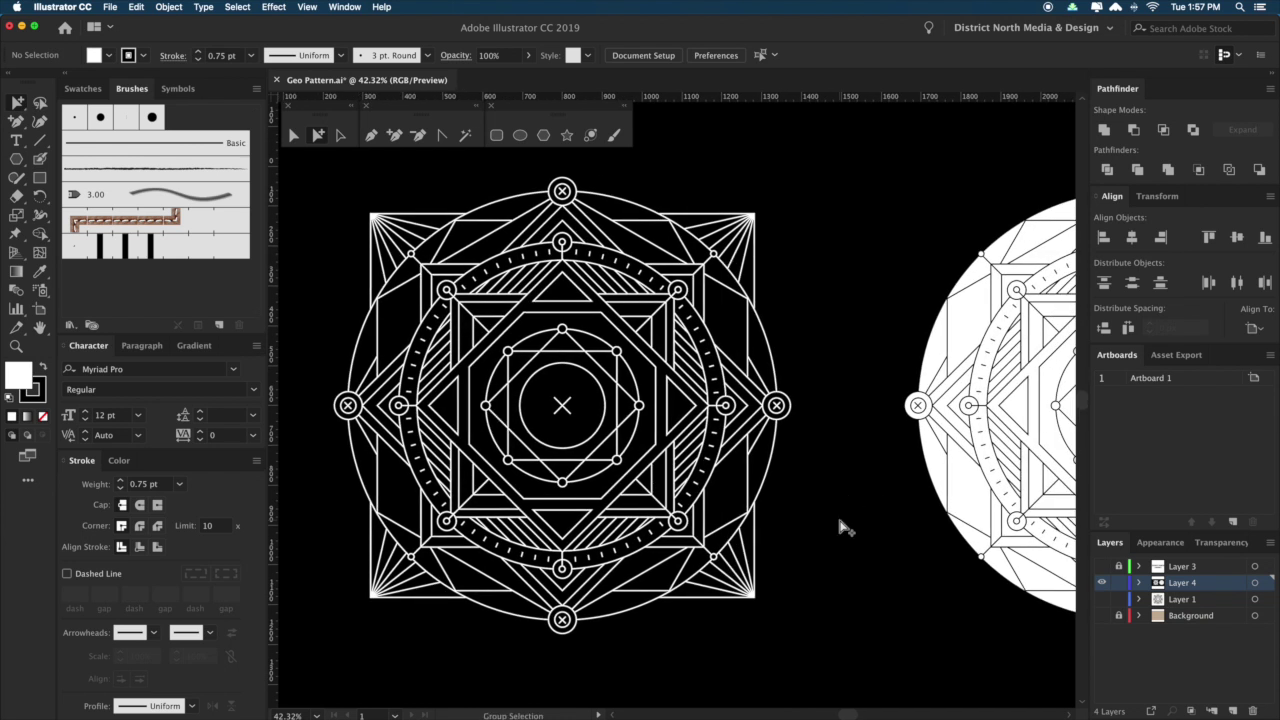
left_click_drag(843, 517, 745, 520)
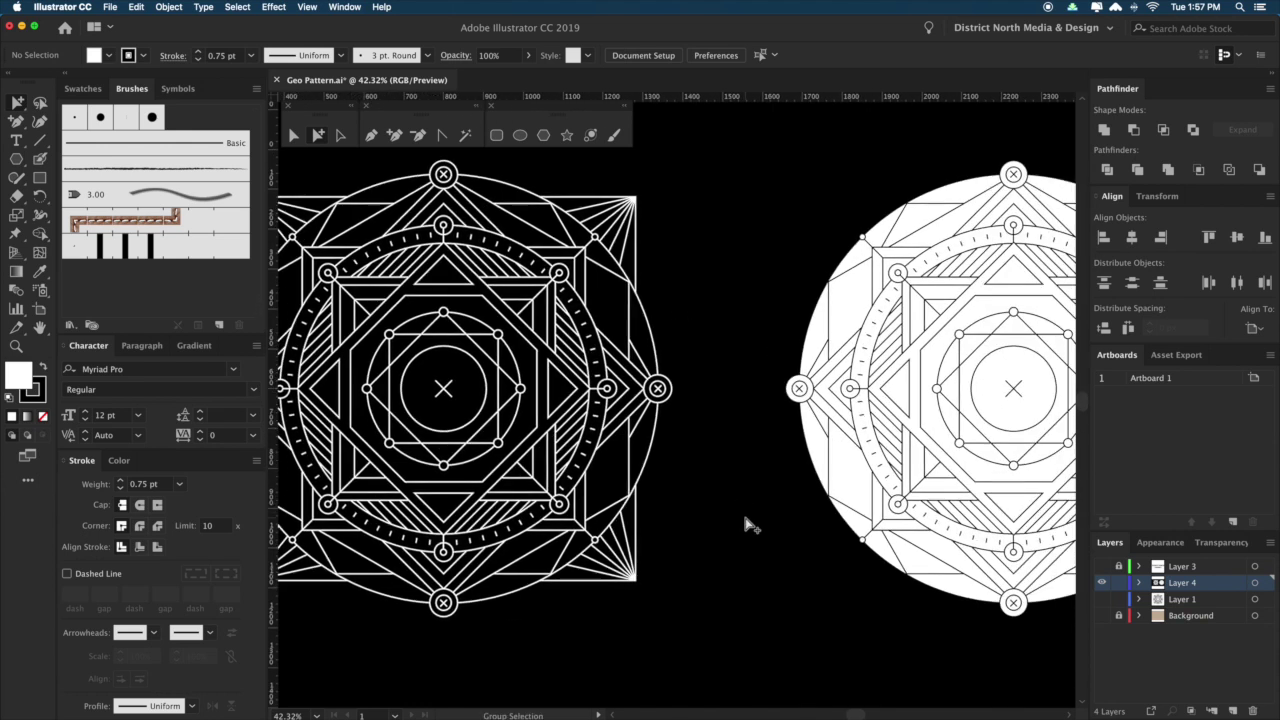
key("f")
key("f")
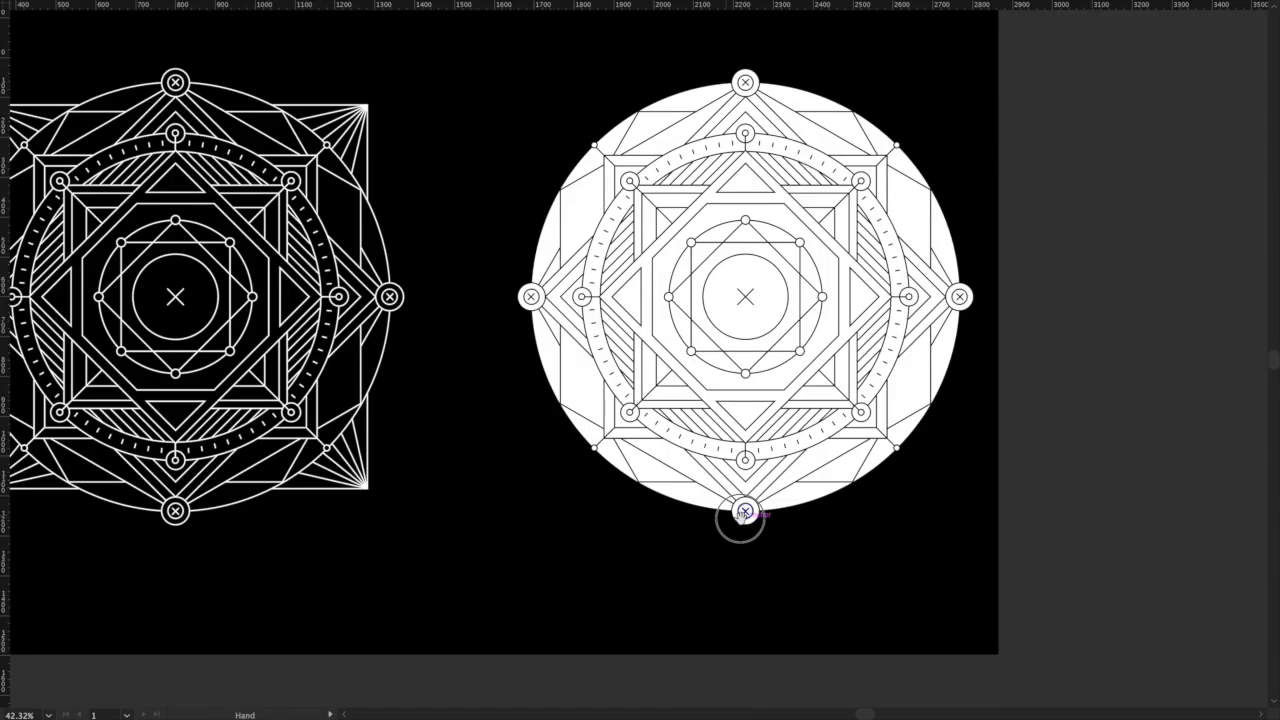
scroll(933, 560, "left", 5)
scroll(933, 560, "up", 2)
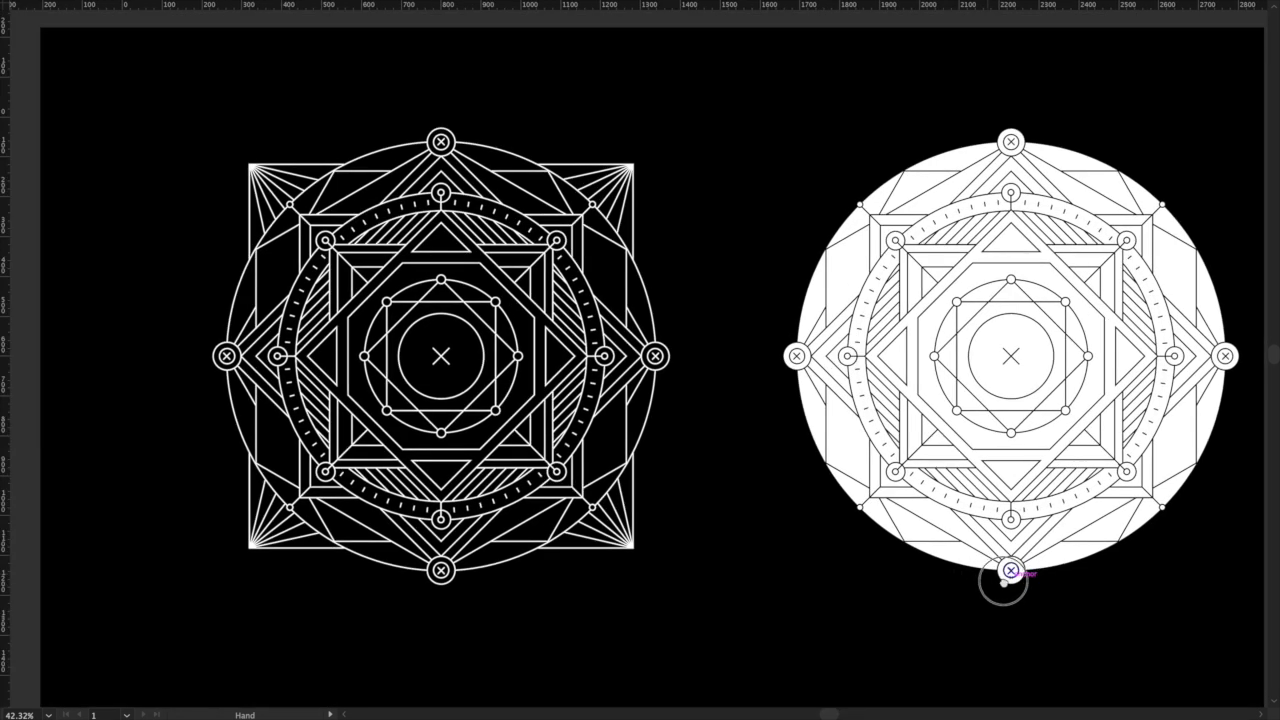
scroll(1008, 598, "up", 1)
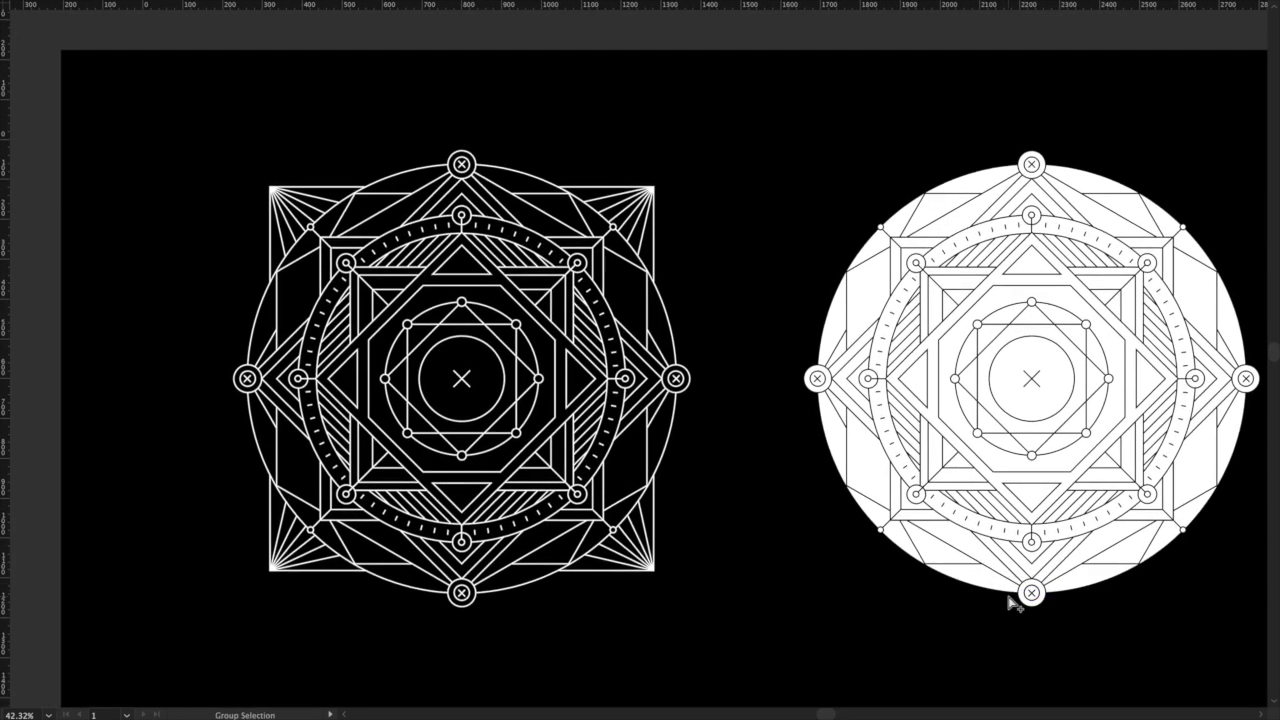